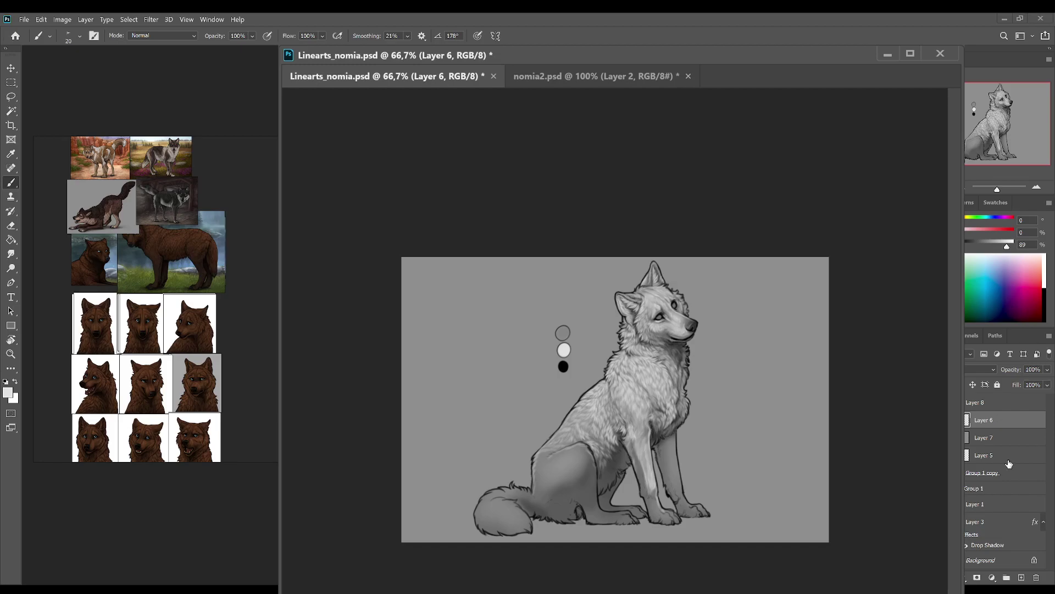
Step: Sample the light grey swatch, paint light fur strokes on Layer 6 where the lower back meets the thigh, and save
alt+click(564, 350)
key(r)
key(ctrl+s)
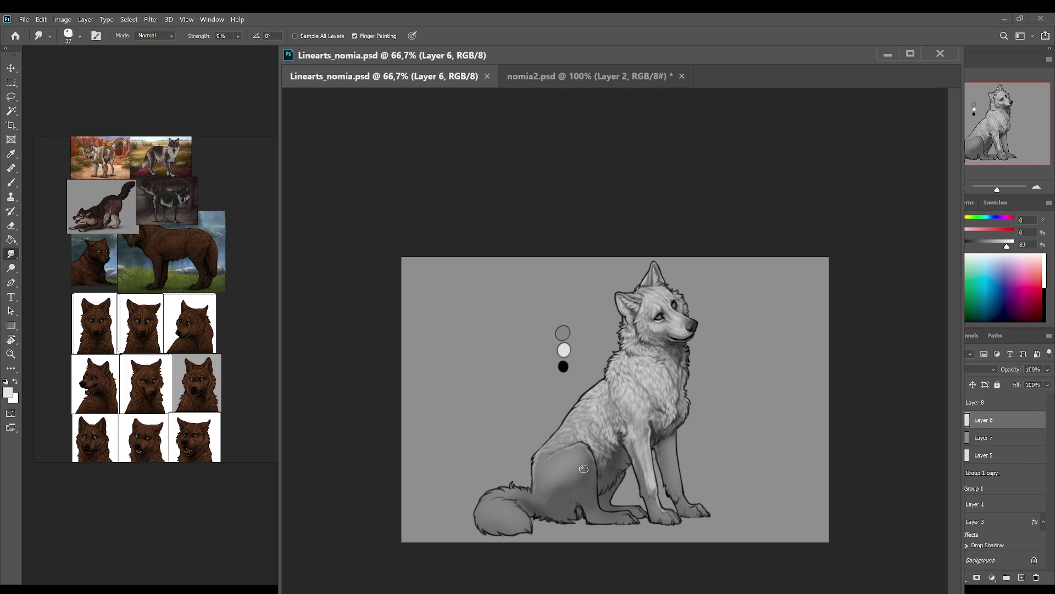
key(b)
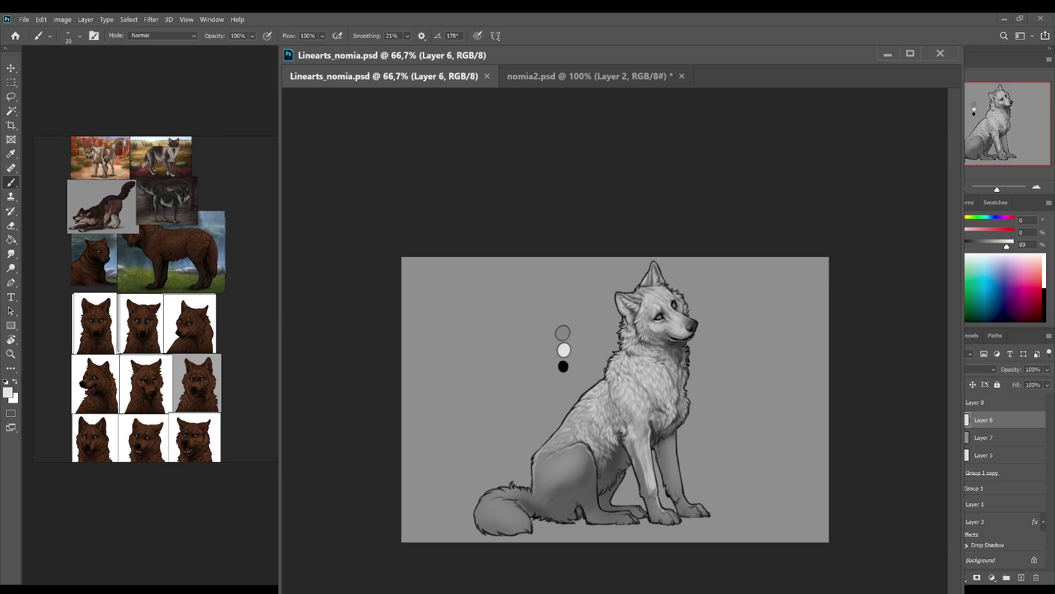
drag(591, 424, 586, 426)
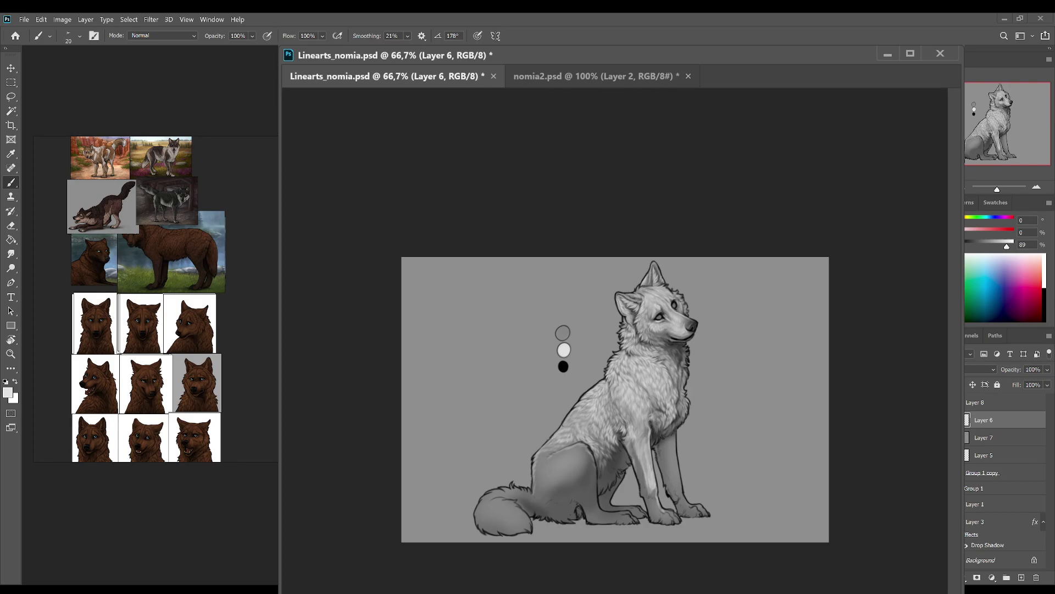
key(ctrl+s)
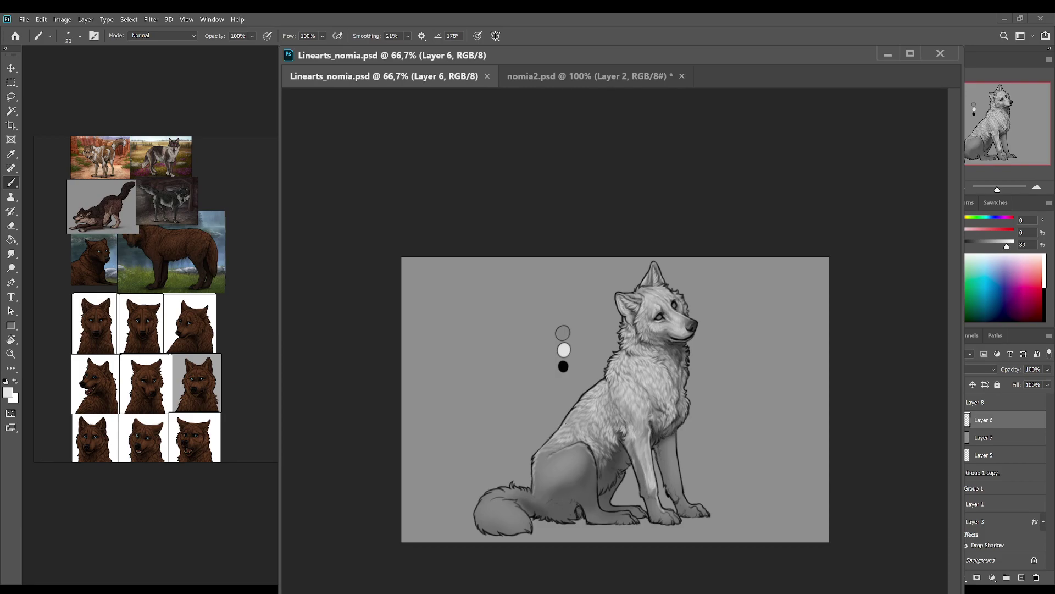
Step: Extend the light fur strokes down the rump behind the thigh towards the tail base, blend them with Smudge, and save
drag(569, 424, 567, 423)
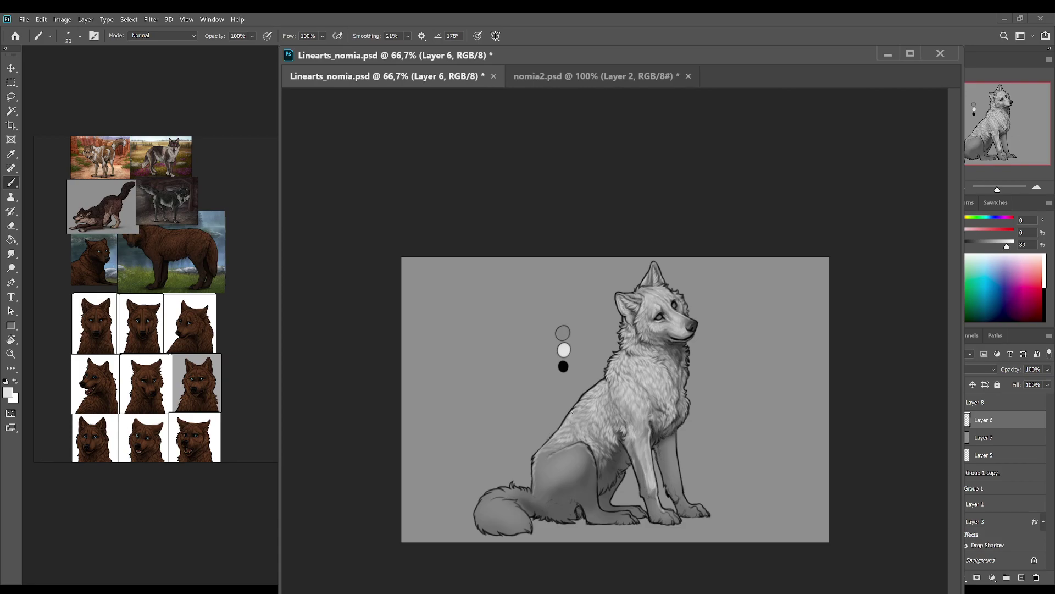
key(r)
key(b)
key(ctrl+s)
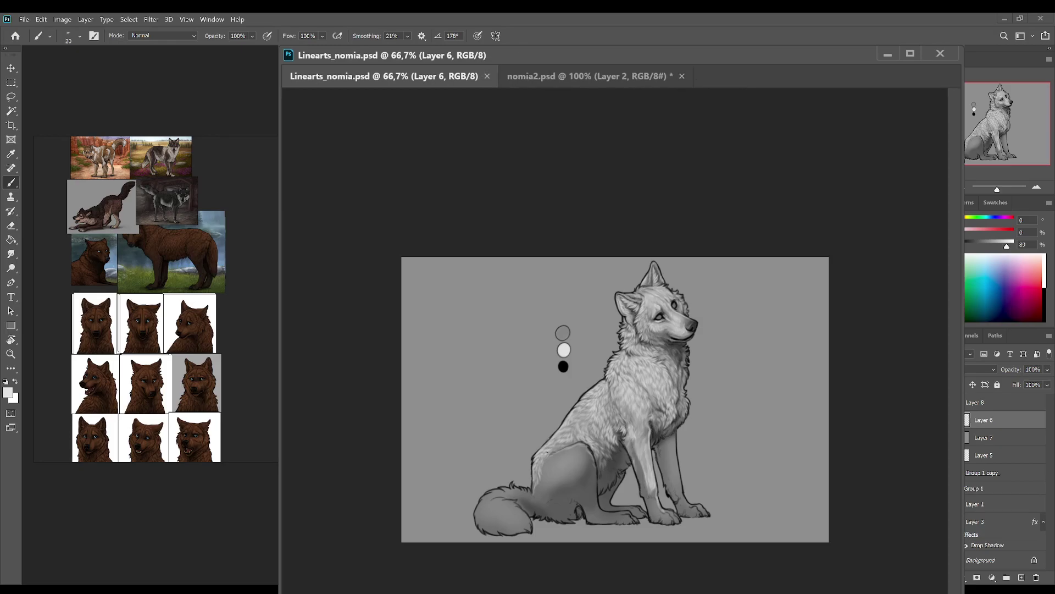
drag(542, 476, 541, 487)
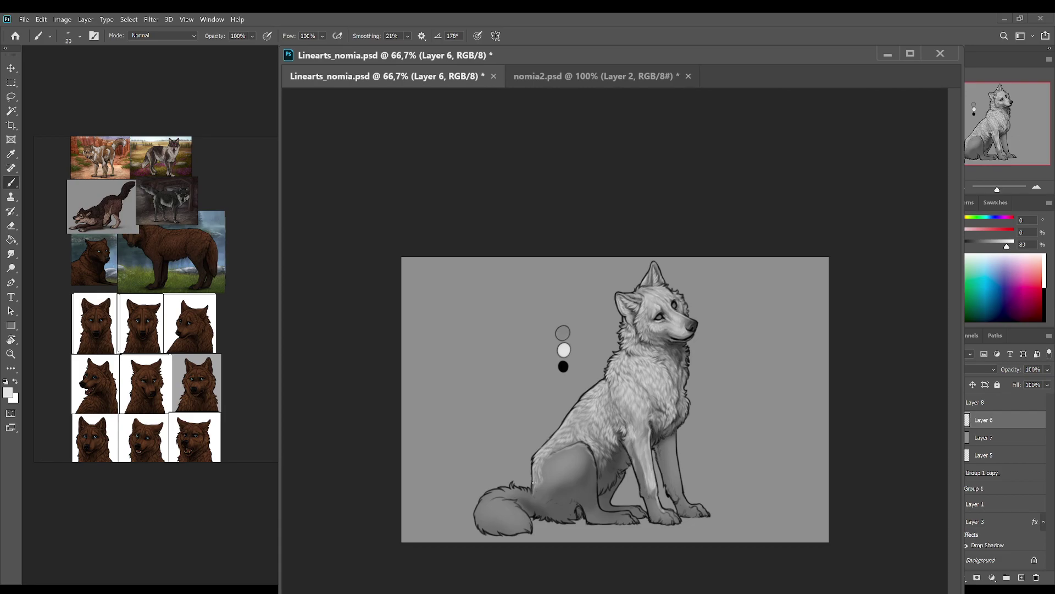
key(r)
Step: Tilt the canvas slightly, paint and smudge light fur highlights on the nearer front paw, and save
drag(578, 463, 628, 463)
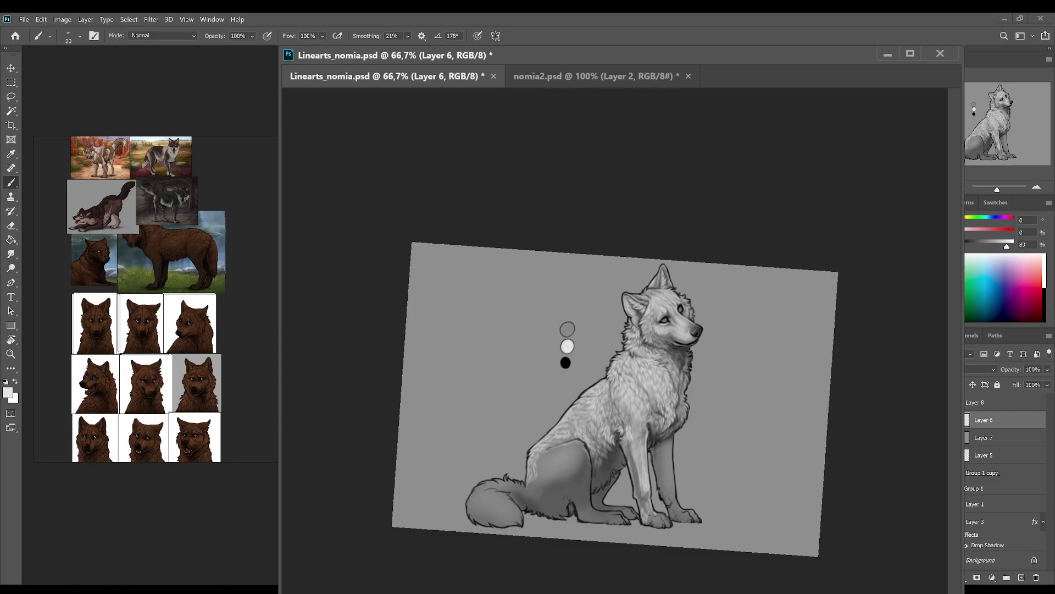
key(r)
drag(652, 520, 662, 512)
key(b)
key(r)
drag(658, 518, 659, 521)
key(b)
key(r)
key(b)
key(ctrl+s)
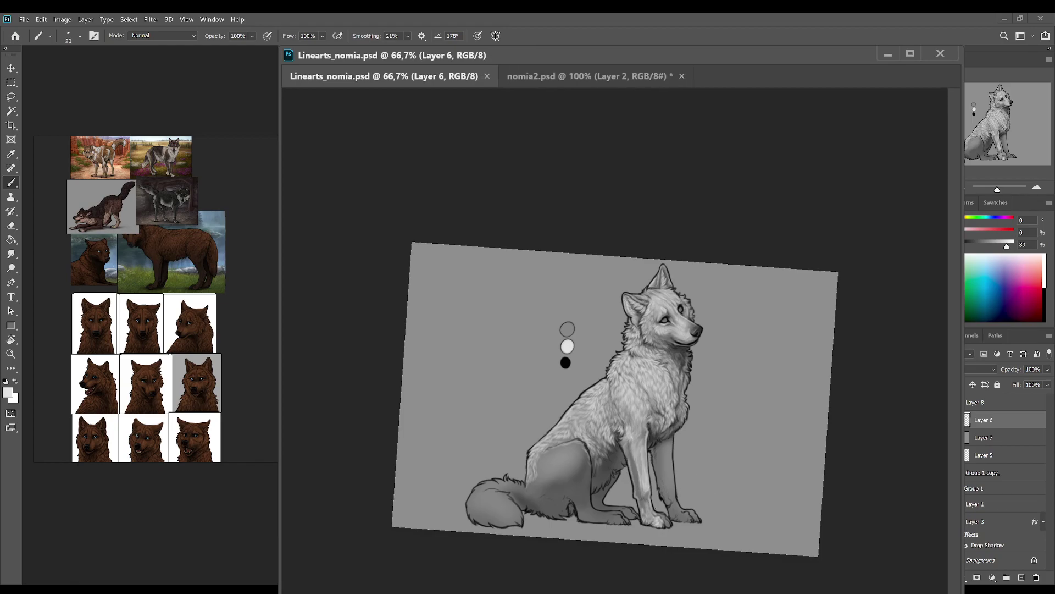
Step: Refine the highlights on the nearer front paw's toes, reset the canvas rotation to 0°, and save
drag(658, 515, 665, 517)
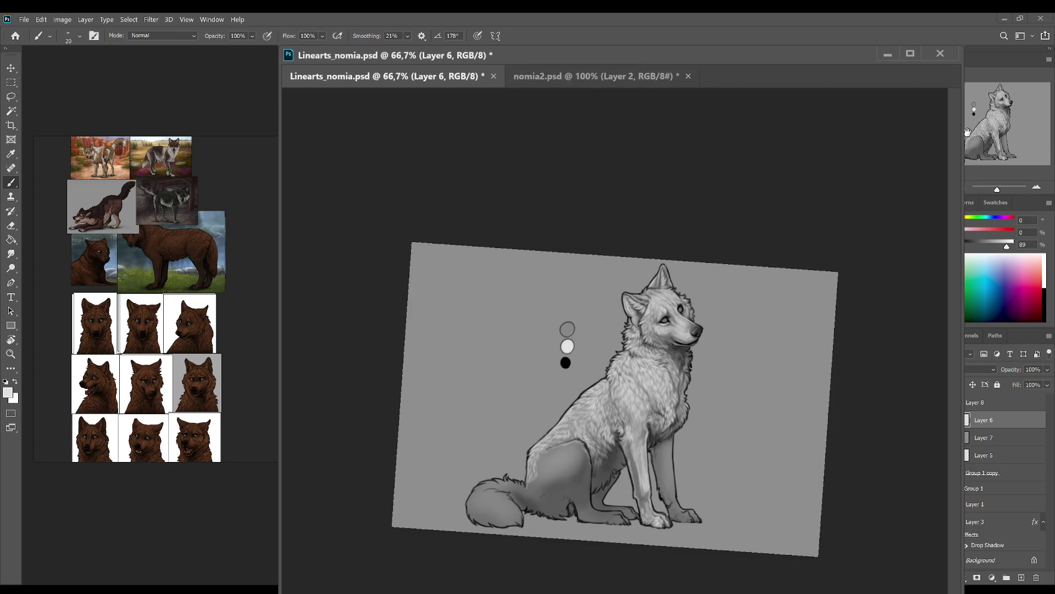
key(t)
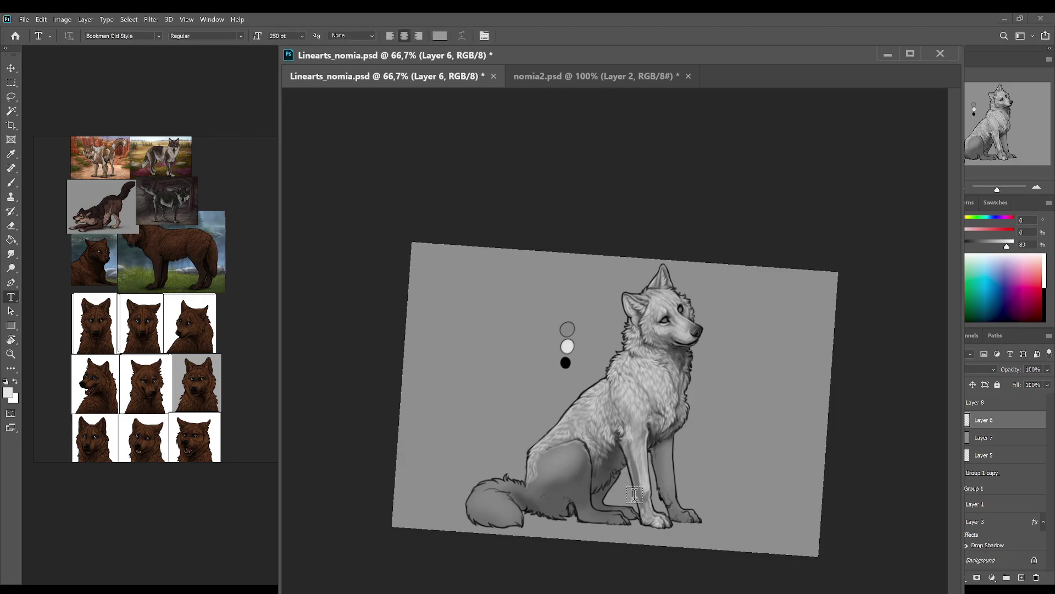
key(b)
click(12, 340)
click(168, 37)
key(ctrl+s)
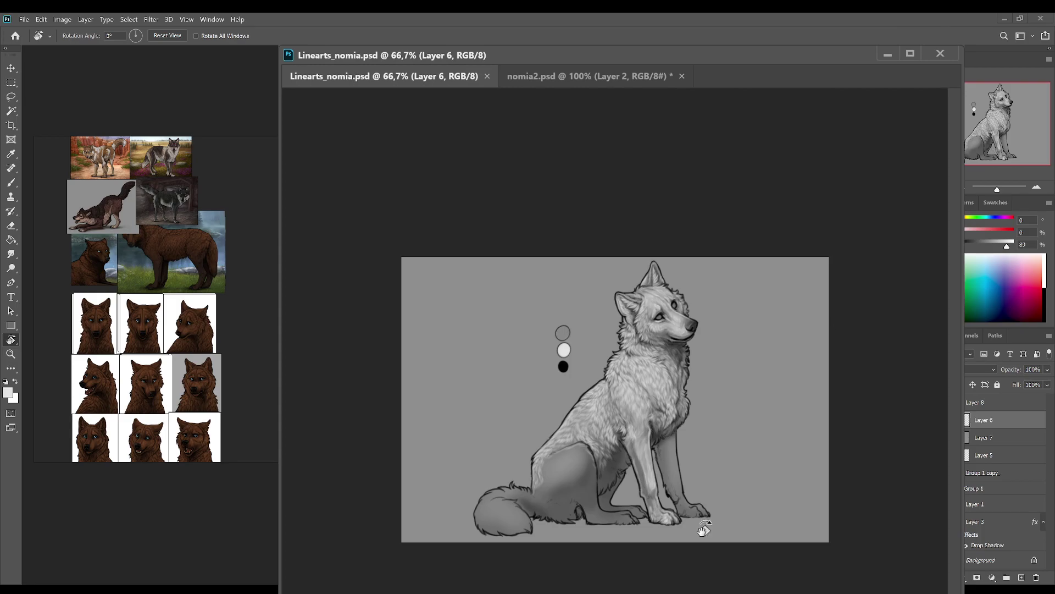
click(146, 562)
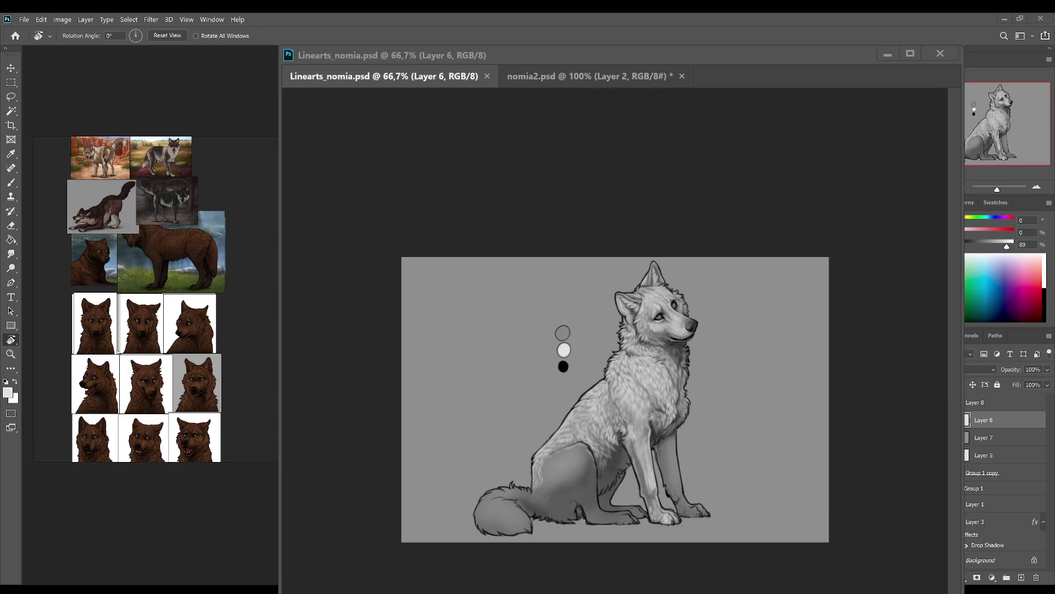
click(688, 59)
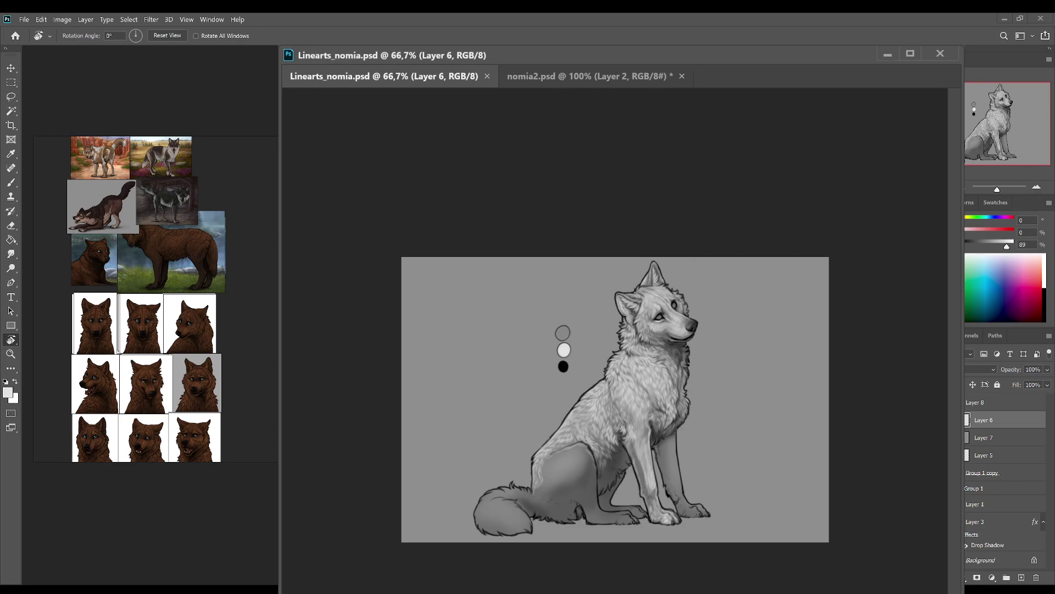
key(ctrl+)
key(ctrl+)
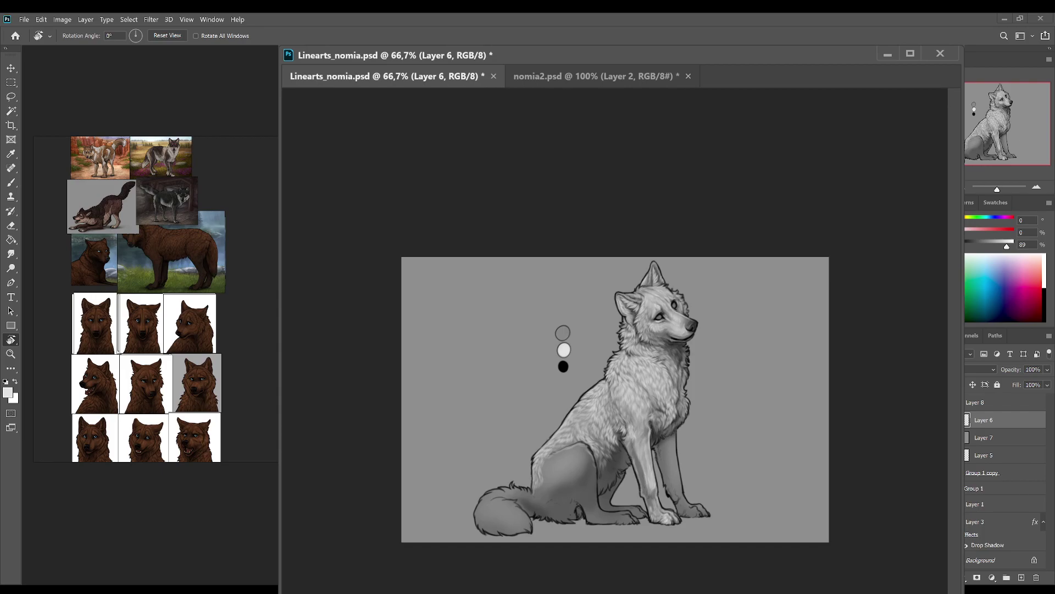
Step: Browse the reference board to the white scarred wolf images and examine their fur rendering
scroll(215, 295, down, 5)
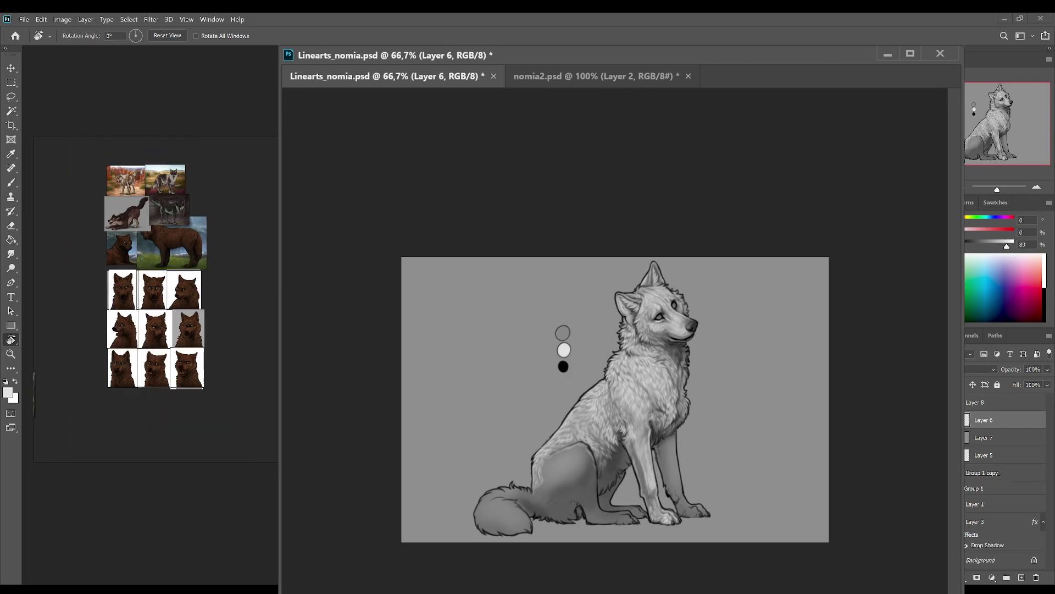
scroll(216, 295, up, 5)
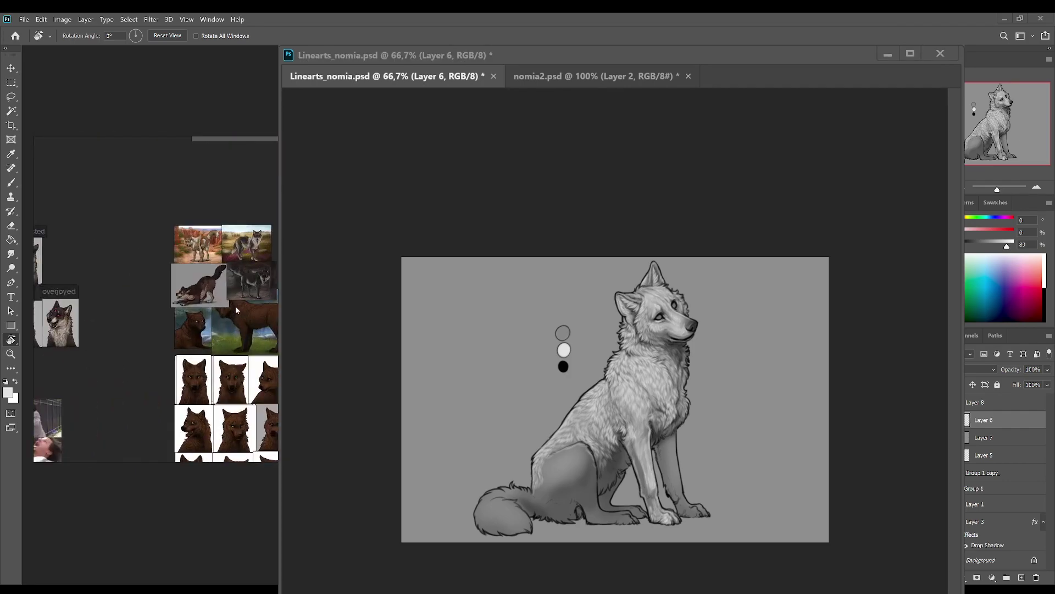
scroll(229, 298, down, 3)
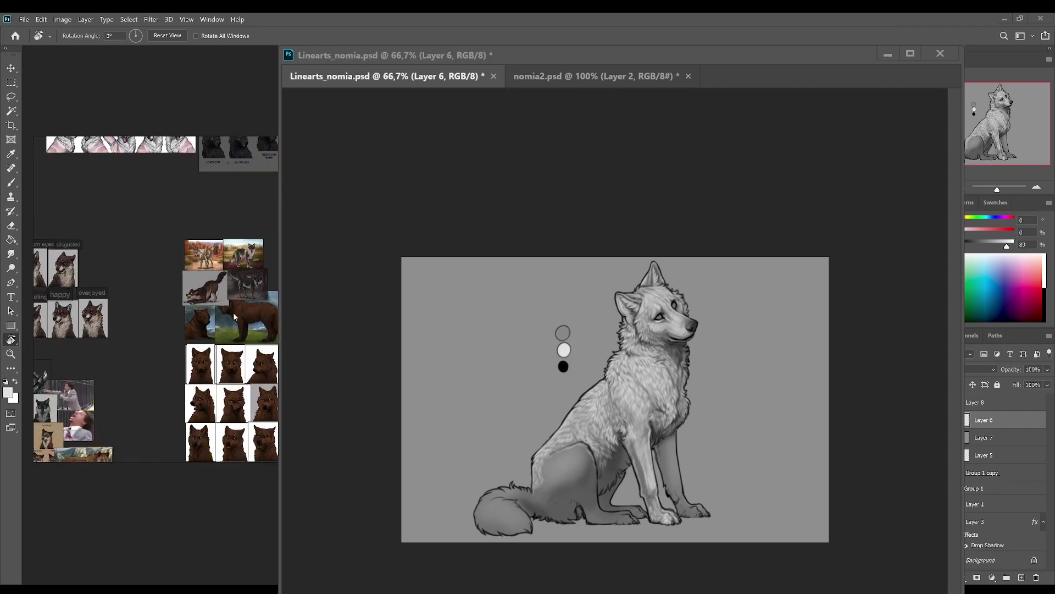
scroll(139, 310, down, 3)
drag(159, 255, 206, 375)
scroll(147, 230, up, 5)
drag(112, 233, 131, 255)
scroll(132, 254, up, 3)
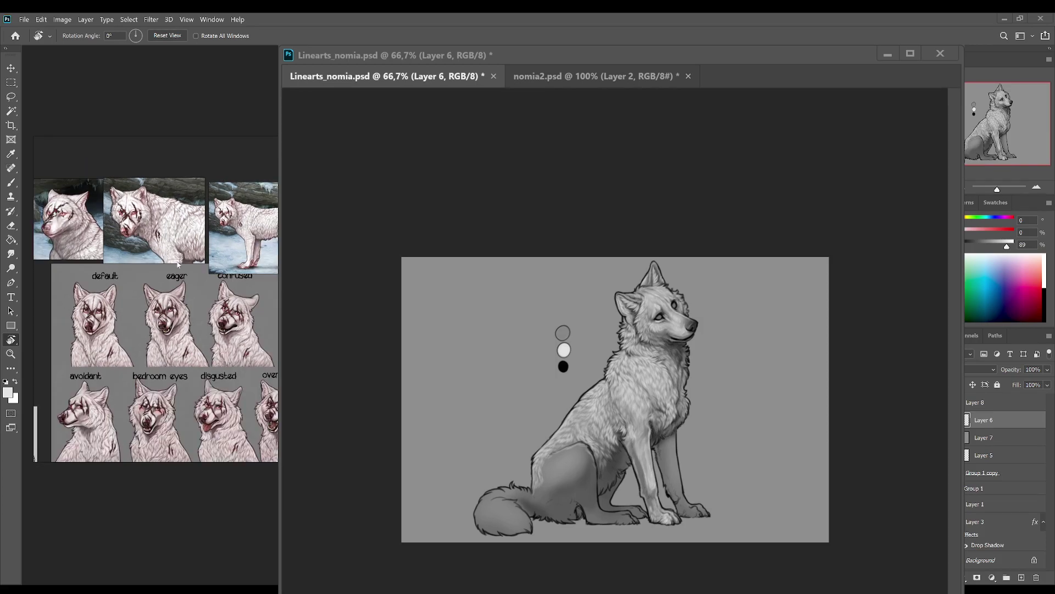
Step: Examine the green-and-tan and dark brown wolf expression sheets, ending on the solid brown wolf references
scroll(177, 264, down, 5)
drag(192, 278, 70, 315)
scroll(207, 347, up, 2)
scroll(208, 347, up, 3)
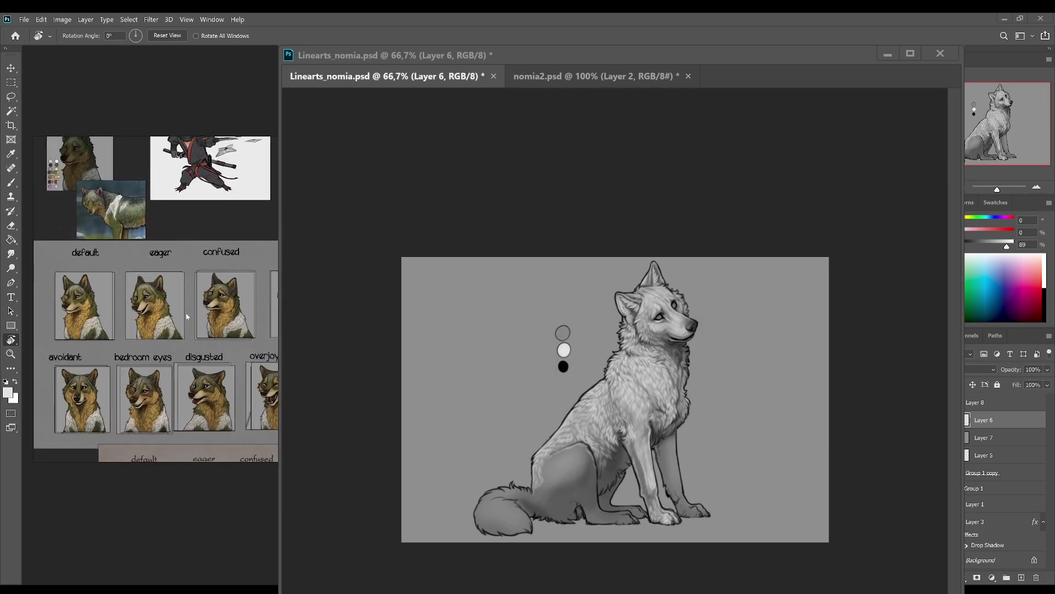
scroll(187, 317, down, 1)
scroll(167, 341, down, 2)
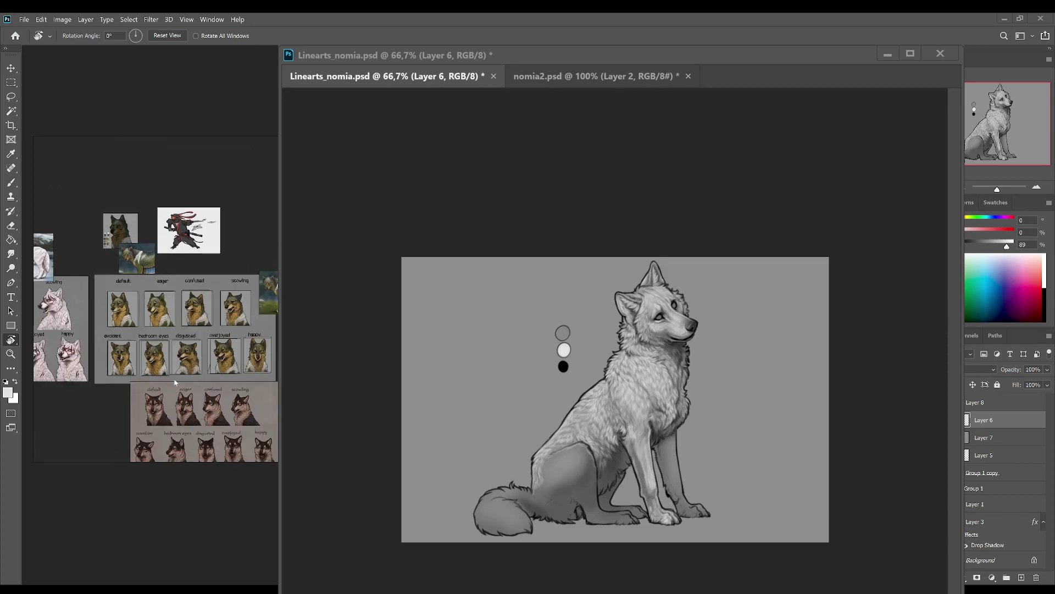
drag(171, 377, 138, 177)
drag(215, 365, 117, 268)
drag(182, 328, 240, 257)
drag(44, 322, 177, 274)
scroll(169, 324, up, 2)
scroll(184, 321, up, 2)
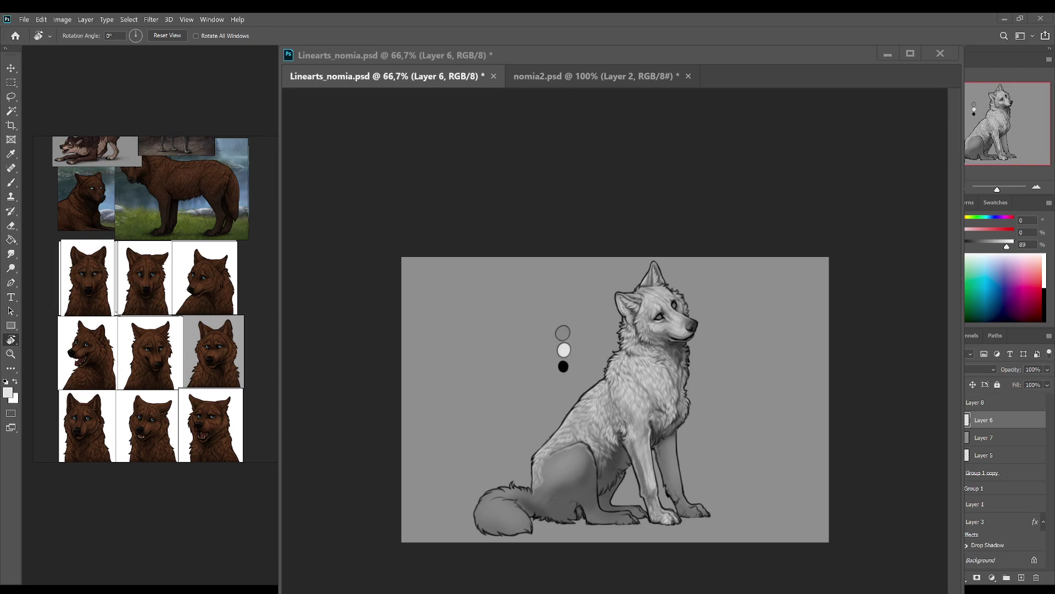
Step: Examine the white wolf expression sheet and full-body pictures on the reference board for fur direction and texture
scroll(109, 261, down, 3)
drag(109, 261, 258, 419)
drag(116, 172, 206, 305)
scroll(205, 305, down, 3)
drag(190, 237, 231, 366)
drag(235, 278, 177, 309)
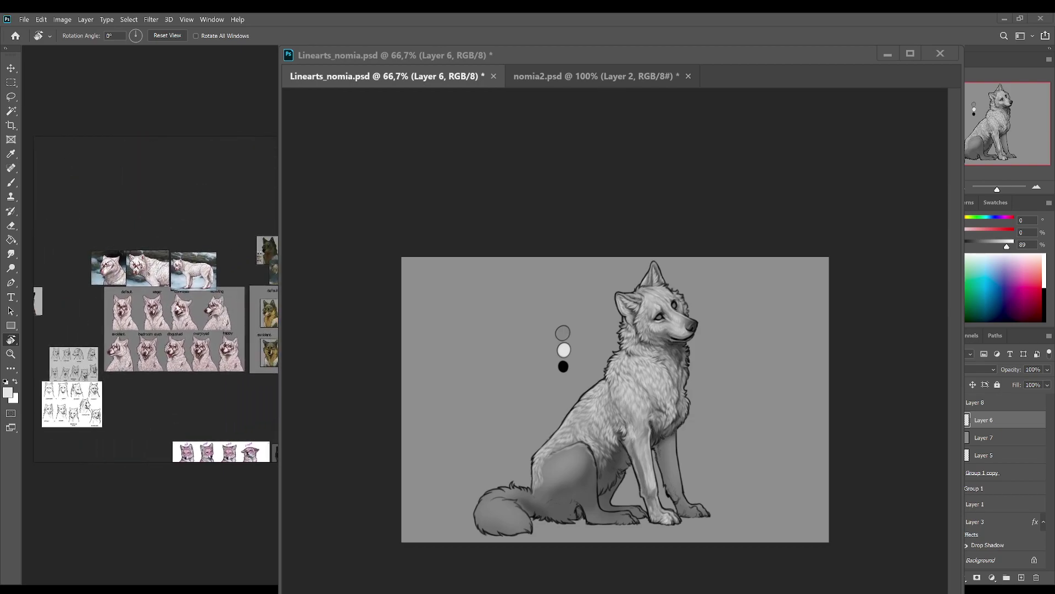
scroll(179, 308, up, 3)
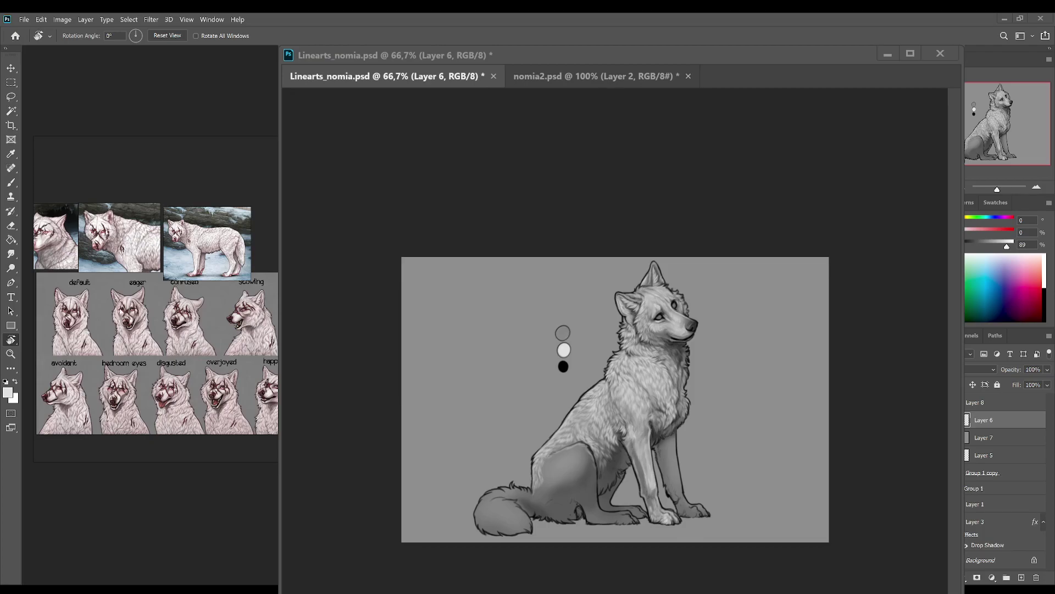
scroll(130, 315, down, 3)
scroll(129, 315, up, 6)
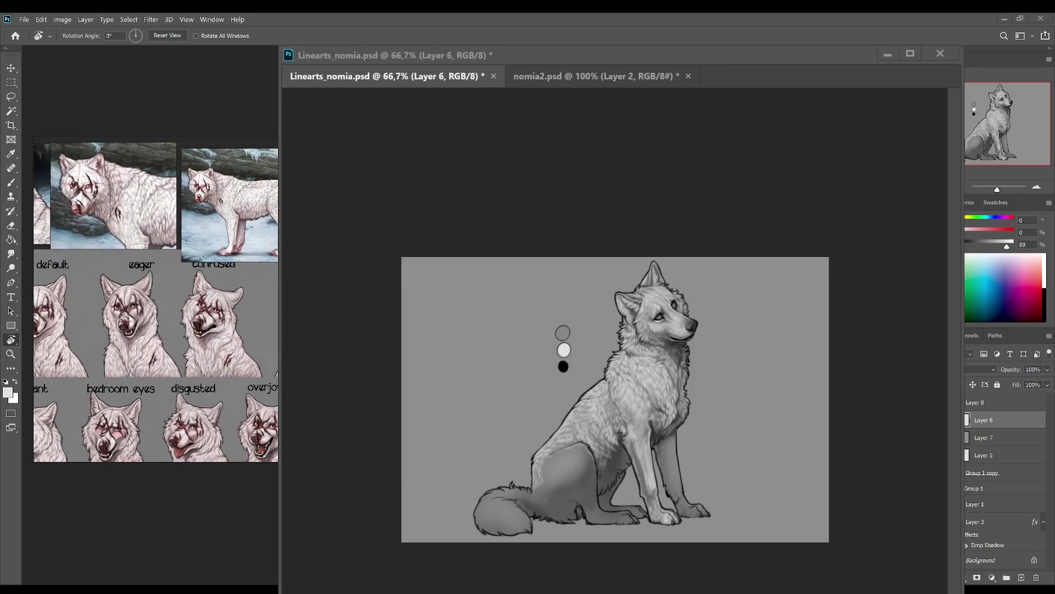
scroll(155, 302, down, 2)
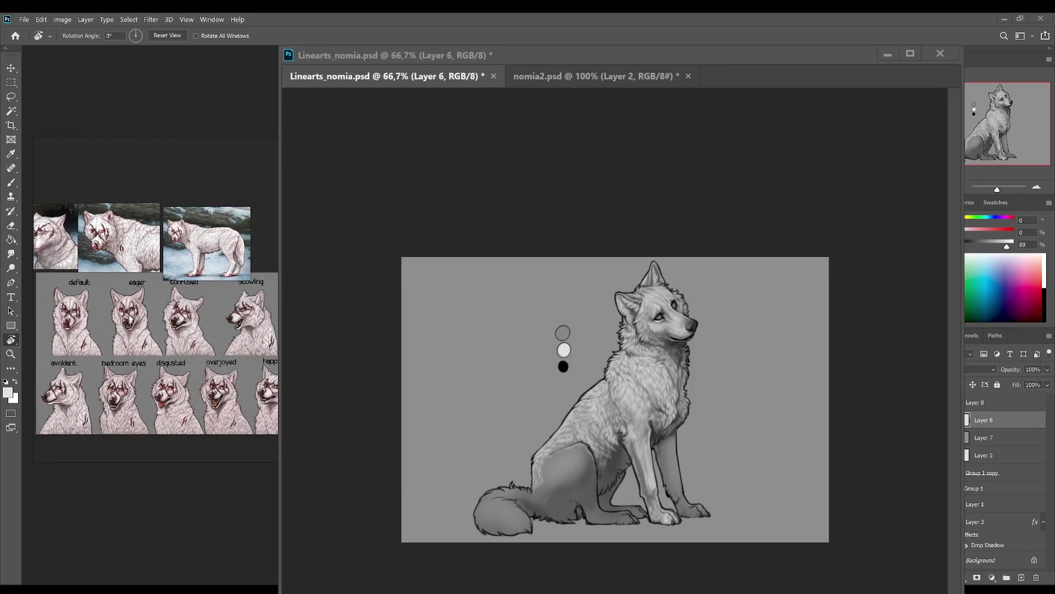
Step: Return to the brown wolf portraits and full-body image on the reference board and study them up close
scroll(130, 319, down, 4)
drag(237, 407, 72, 270)
drag(245, 449, 154, 282)
scroll(232, 325, down, 1)
scroll(88, 341, up, 5)
drag(99, 333, 217, 325)
scroll(210, 316, up, 3)
scroll(210, 316, up, 2)
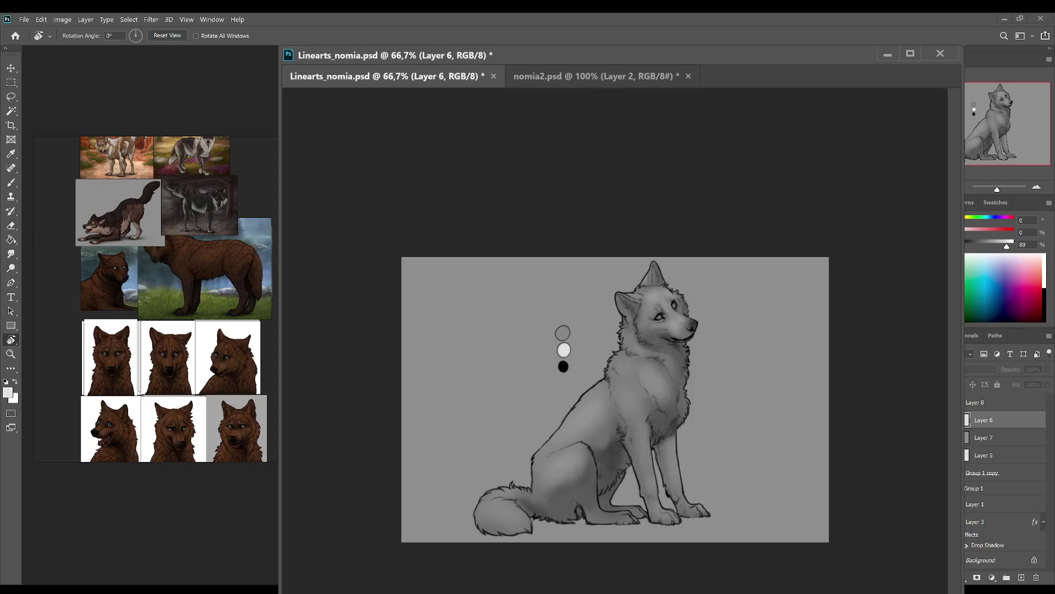
Step: At 100% zoom and with the canvas rotated, paint and smudge light fur strokes along the upper thigh, and save
click(1037, 188)
key(b)
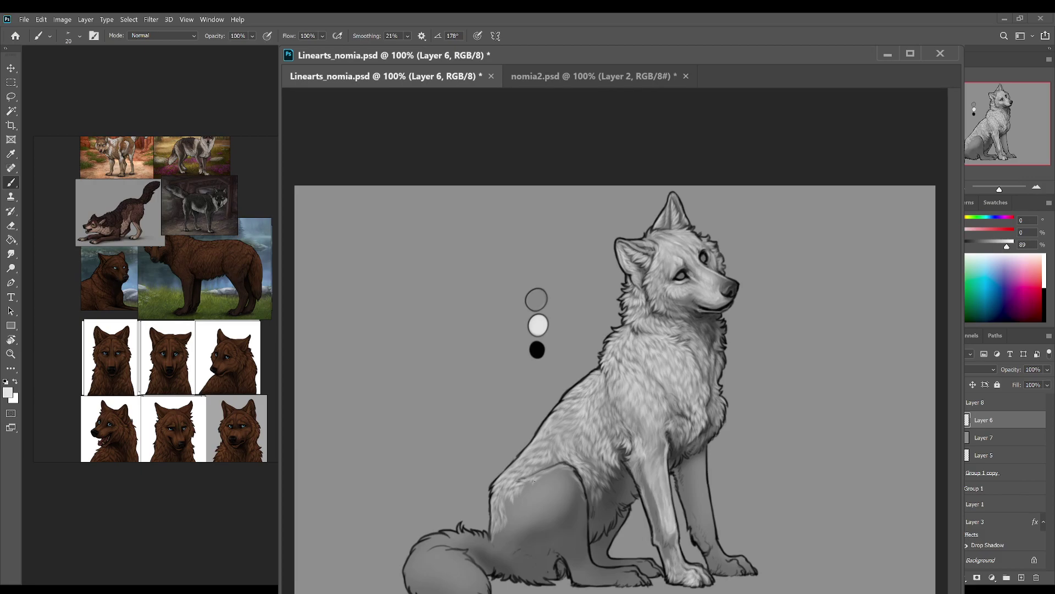
key(r)
key(b)
key(ctrl+s)
mouse_move(532, 478)
mouse_down()
mouse_move(591, 476)
mouse_move(536, 436)
mouse_up()
key(r)
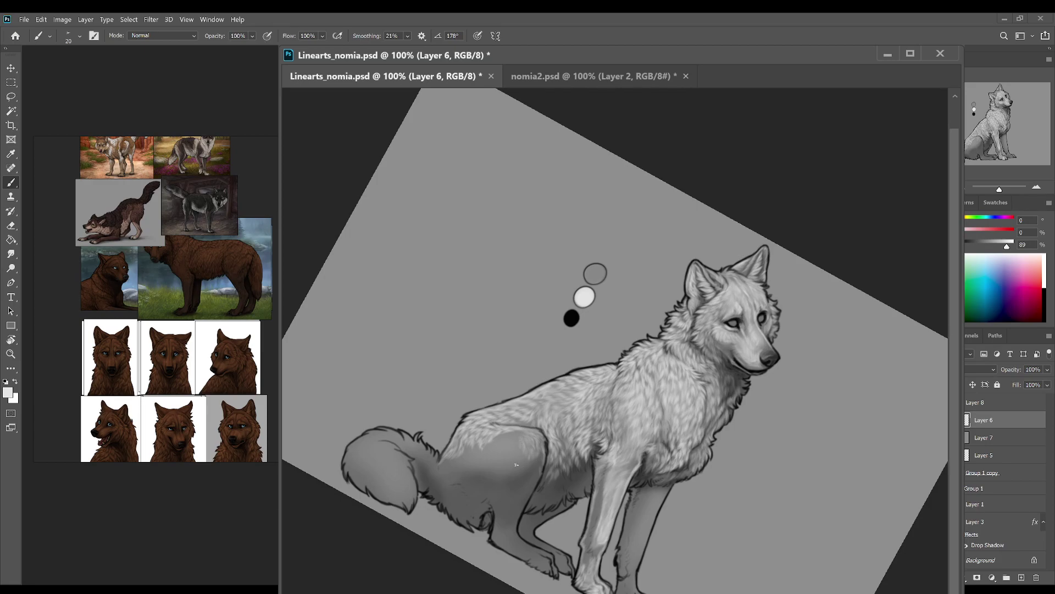
key(ctrl+s)
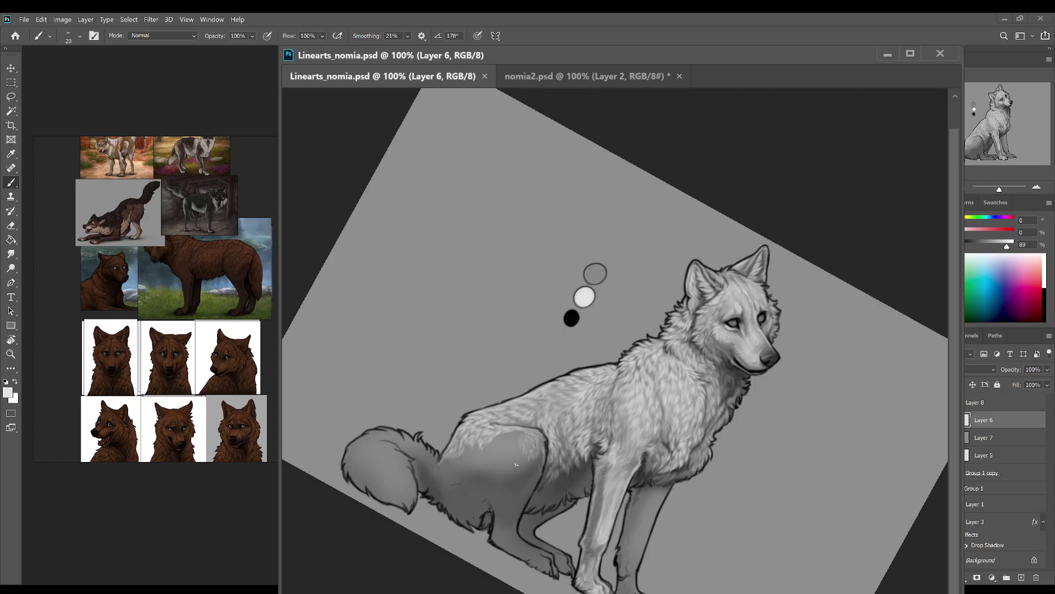
Step: Add short light fur strokes near the thigh's front upper edge, smudging them and saving between strokes
drag(523, 434, 521, 443)
key(ctrl+s)
drag(516, 438, 518, 444)
key(r)
key(ctrl+s)
key(b)
click(516, 434)
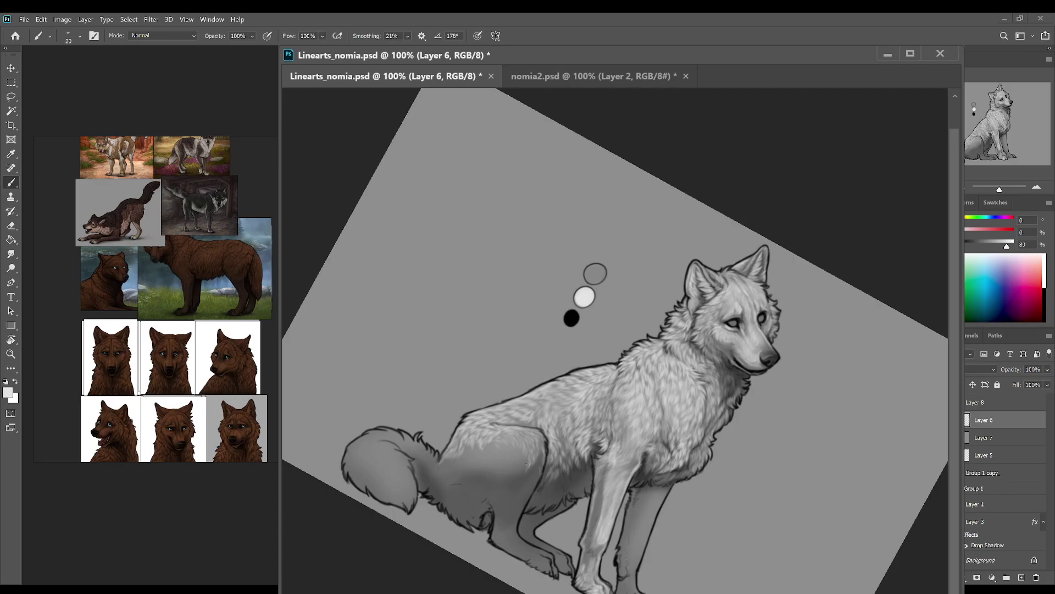
Step: Blend the new thigh fur with Smudge and Brush touches, reset the canvas rotation to 0°, and save
key(r)
key(b)
key(r)
key(r)
click(167, 36)
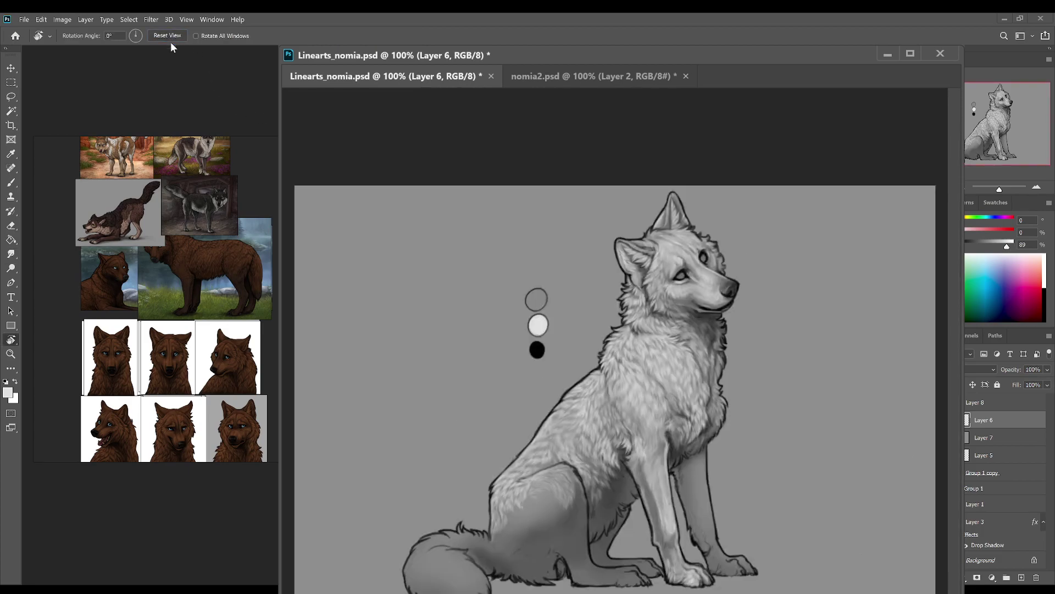
key(ctrl+s)
Step: Paint light fur strokes down the middle of the thigh, blend them with Smudge, and save
key(b)
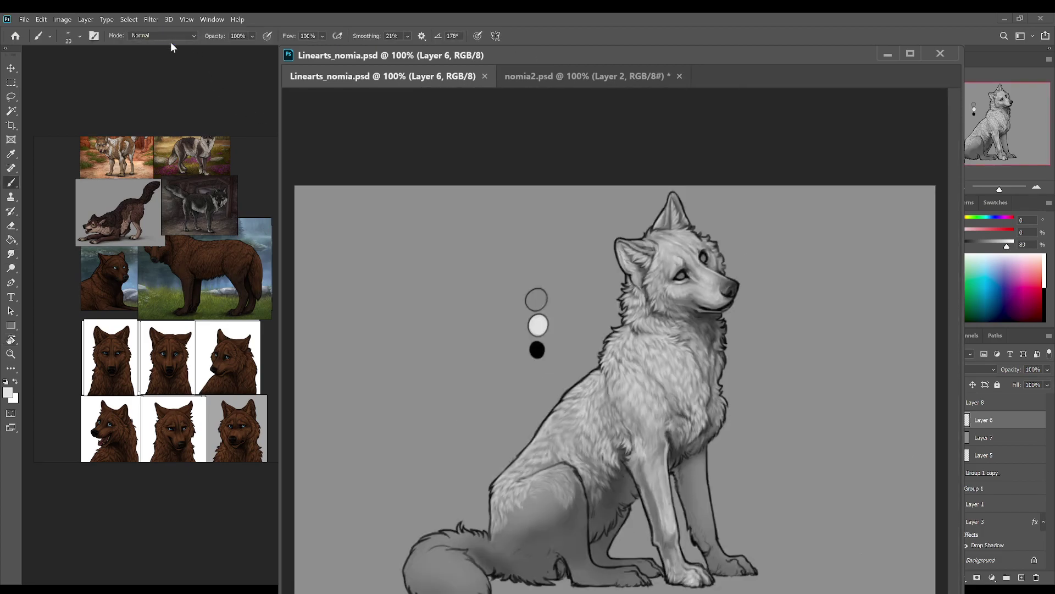
drag(554, 495, 538, 522)
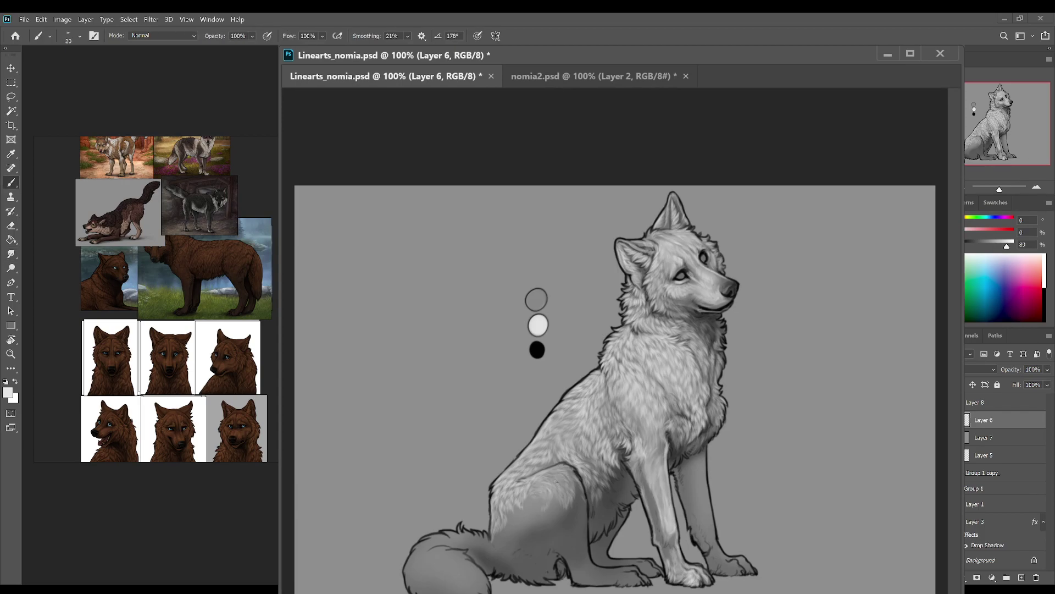
key(r)
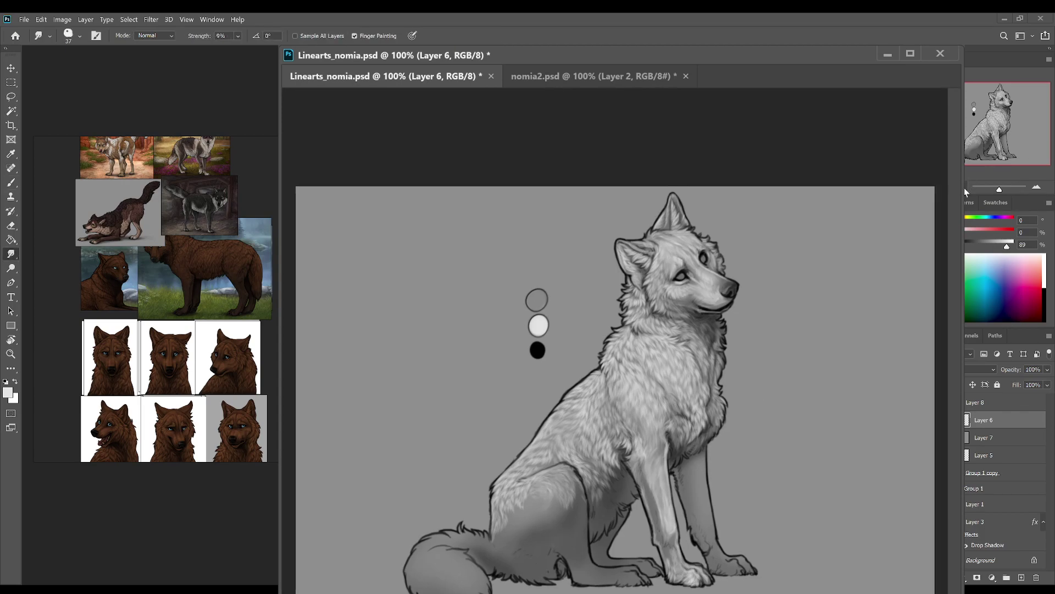
key(ctrl+minus)
key(ctrl+s)
Step: At 66.7% zoom, add a few short light strokes near the thigh's top edge and smudge them
key(b)
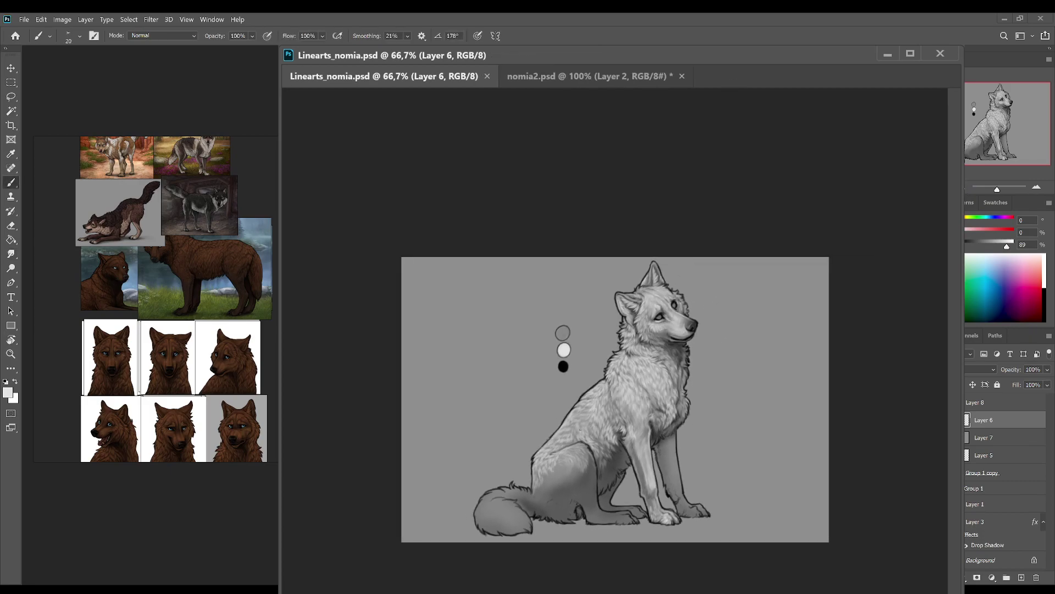
drag(578, 451, 582, 451)
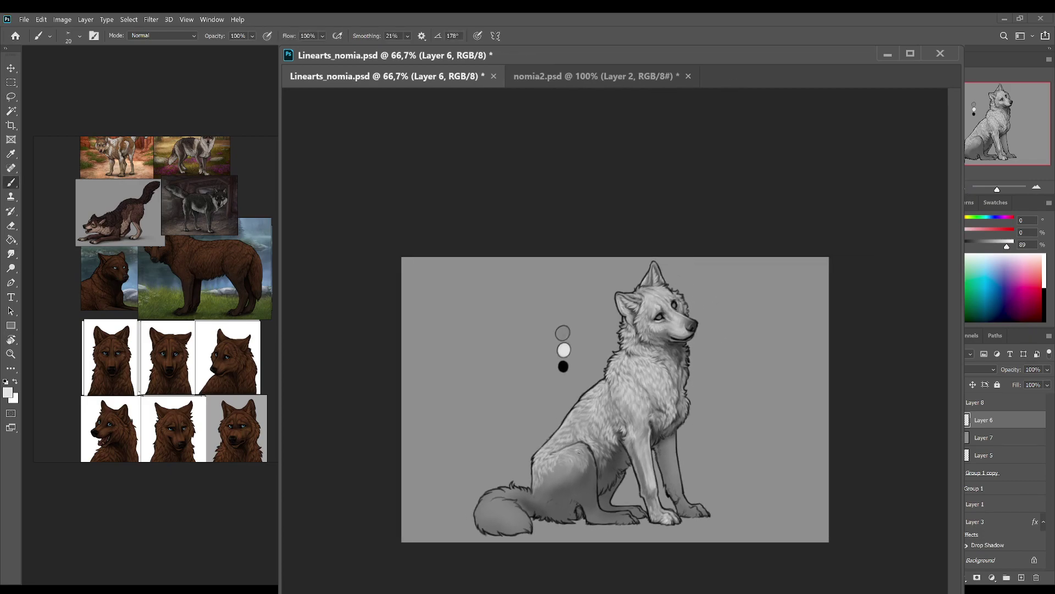
key(r)
key(b)
Step: With the canvas rotated clockwise, alternate Brush and Smudge to build light fur along the flank and thigh, and save
key(r)
mouse_move(640, 513)
mouse_down()
mouse_move(607, 505)
mouse_move(601, 474)
mouse_up()
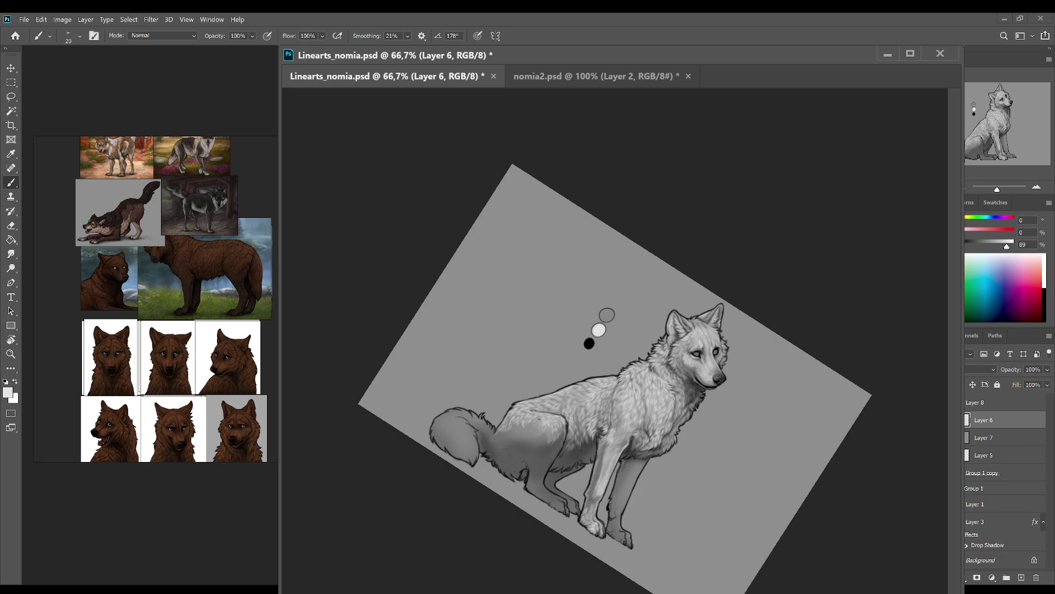
key(s)
key(b)
key(s)
key(b)
key(s)
key(b)
key(shift+r)
key(ctrl+s)
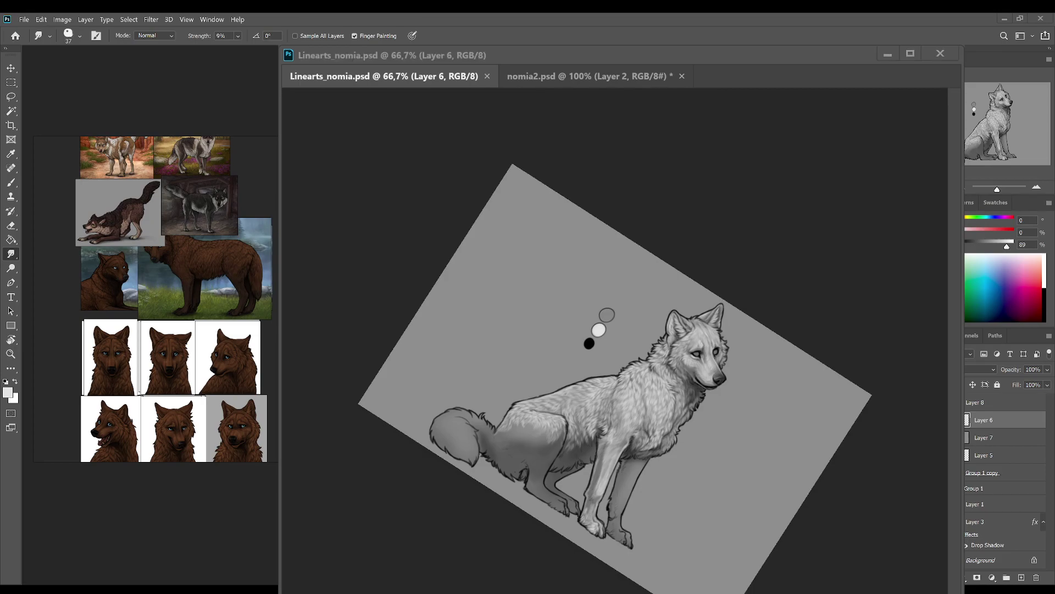
Step: Touch up the flank in front of the thigh and continue its light fur strokes with the canvas rotated further clockwise
click(697, 68)
click(573, 448)
key(r)
drag(610, 460, 575, 456)
key(b)
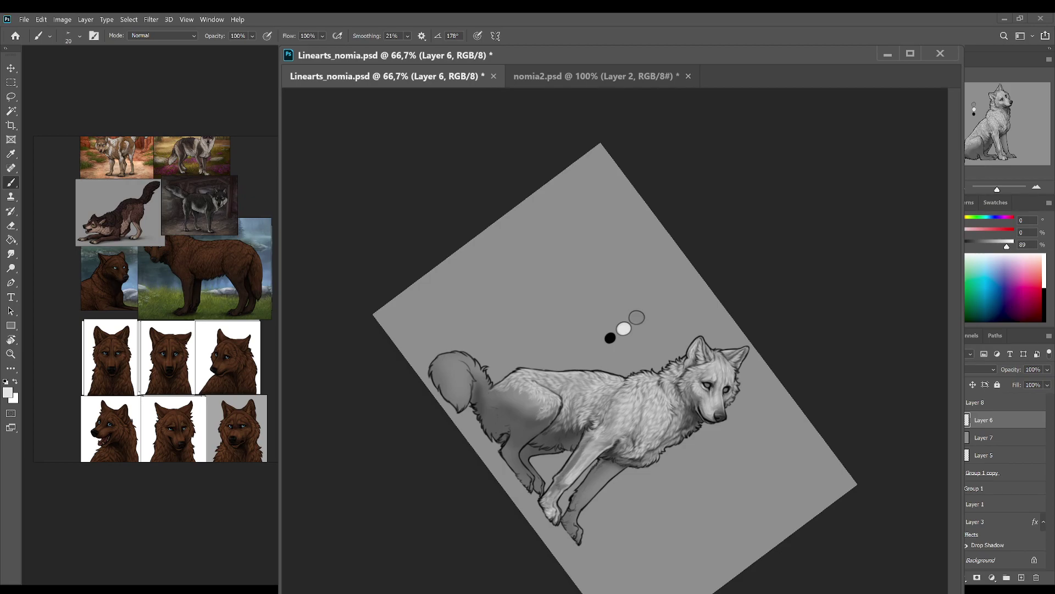
Step: Rotate the canvas partway back, paint and smudge light fur on the lower flank beside the thigh, and save
key(r)
drag(560, 386, 570, 446)
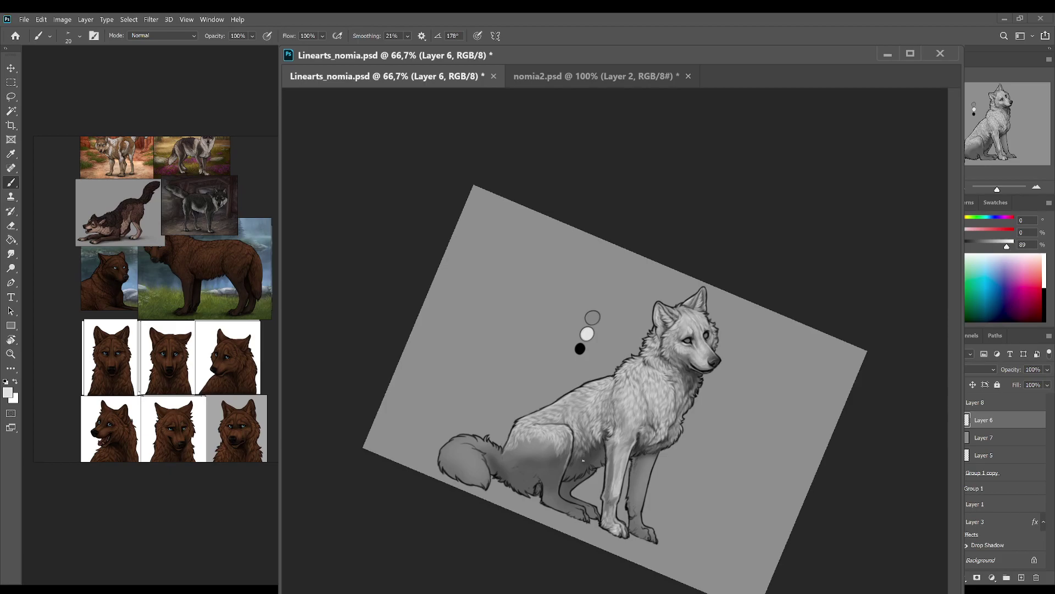
key(r)
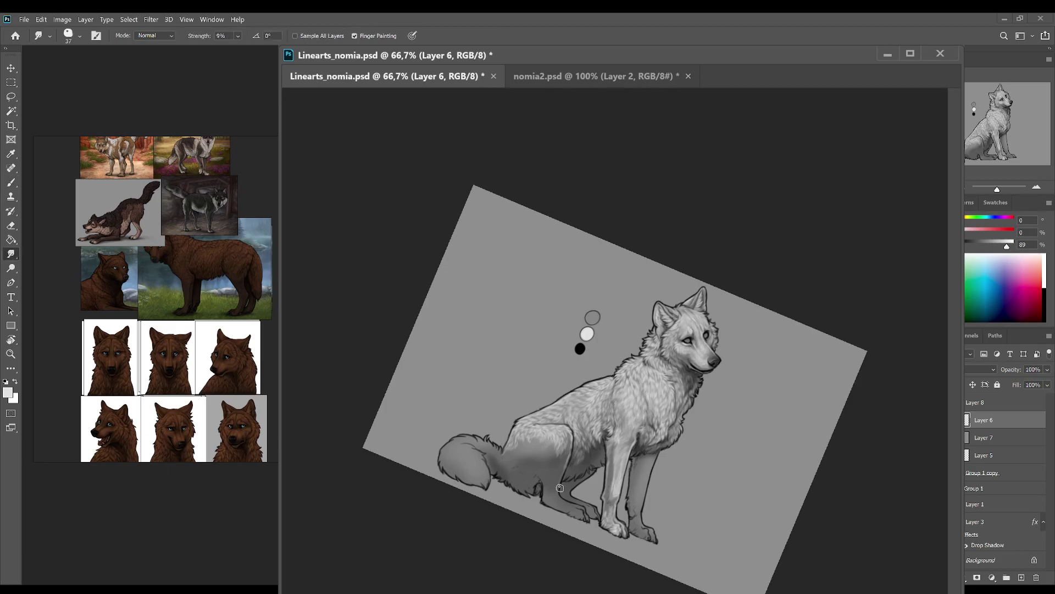
key(ctrl+s)
Step: Paint short light fur strokes along the belly behind the near front leg, blending them with Smudge
key(b)
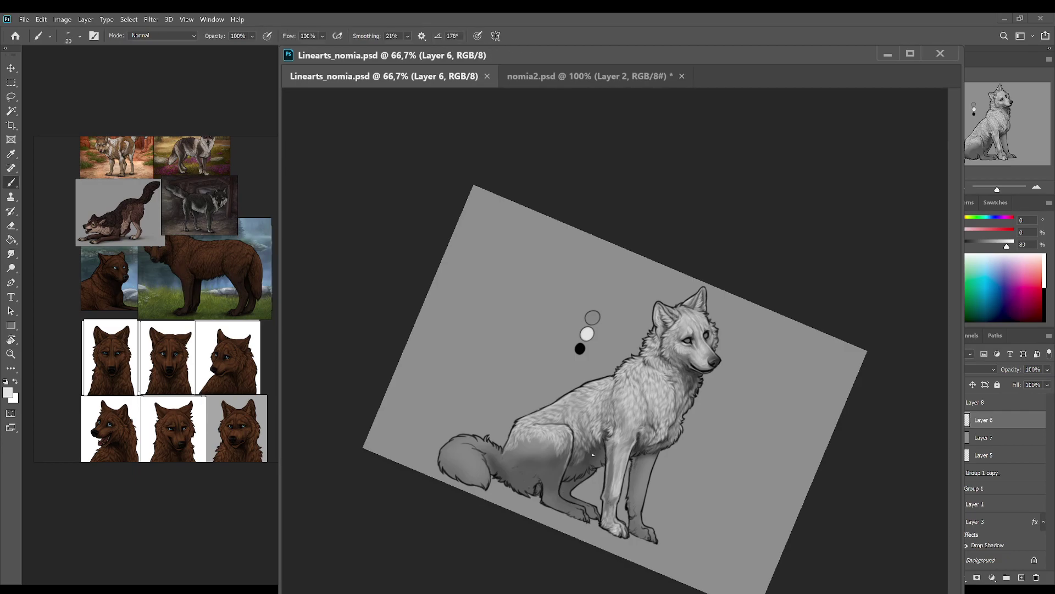
drag(591, 455, 594, 454)
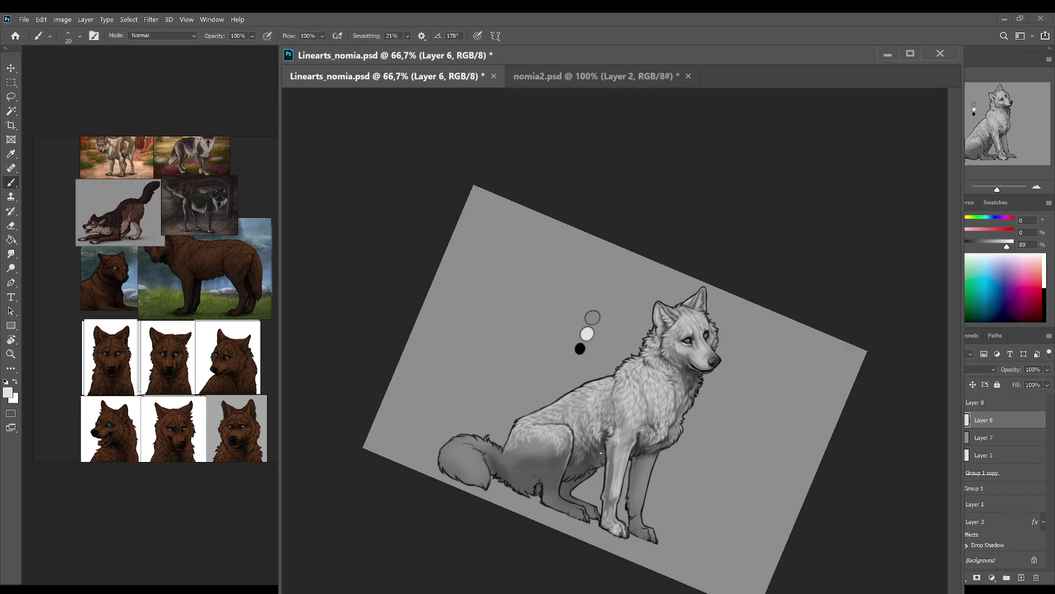
key(r)
key(b)
key(r)
key(b)
Step: Alternate dark and light strokes along the fur where the belly meets the thigh, smudge them, and save
drag(578, 419, 587, 434)
alt+click(574, 449)
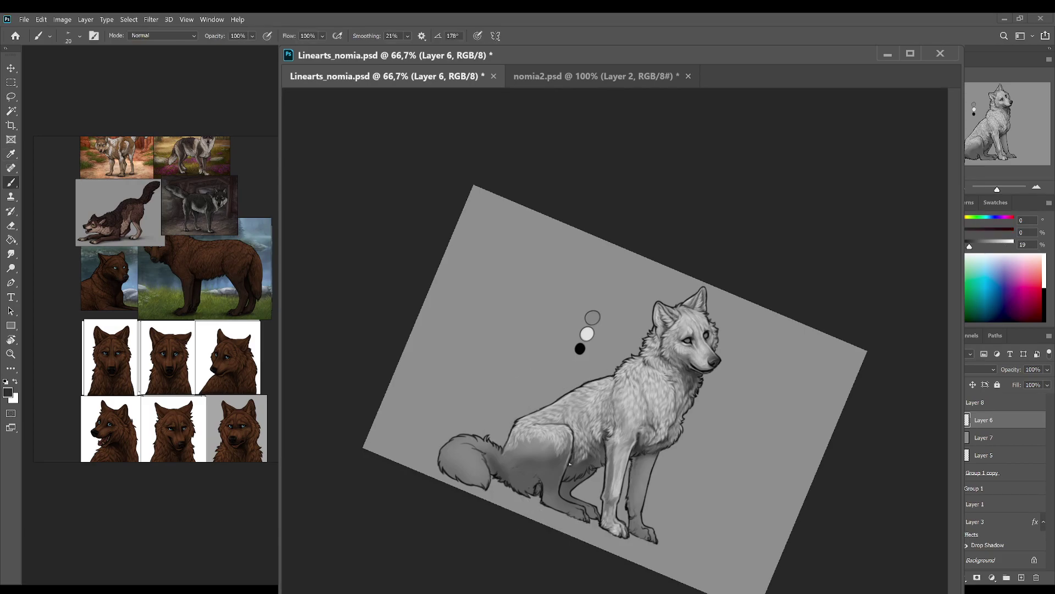
alt+click(574, 461)
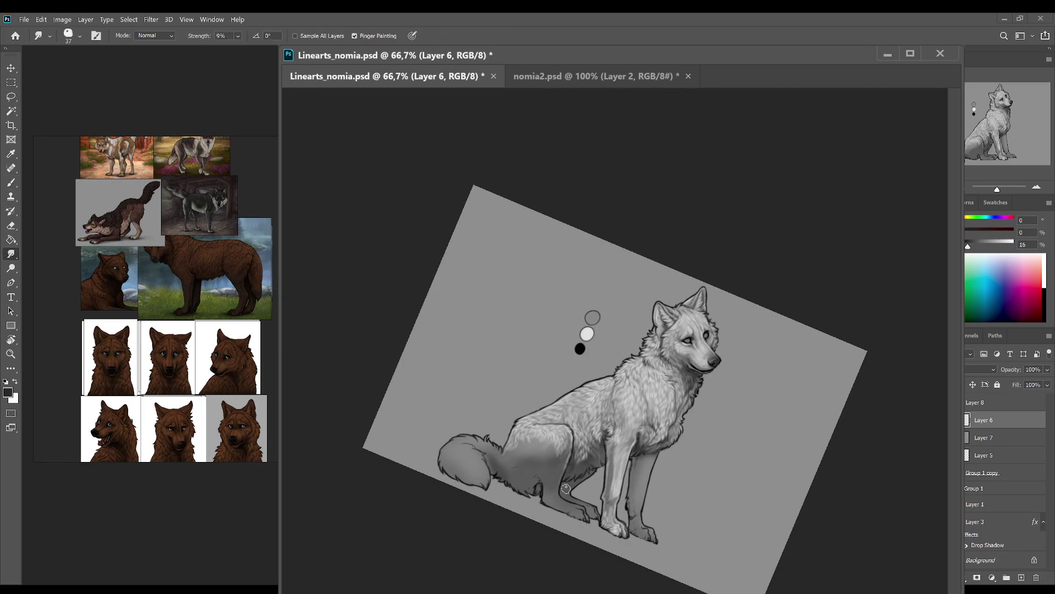
alt+click(584, 411)
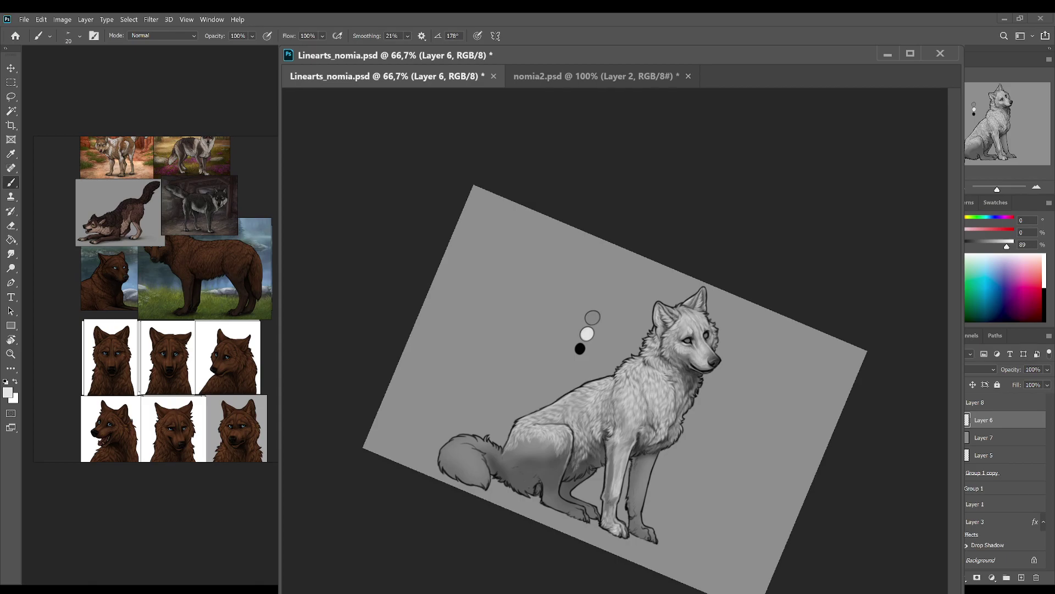
alt+click(563, 482)
key(ctrl+s)
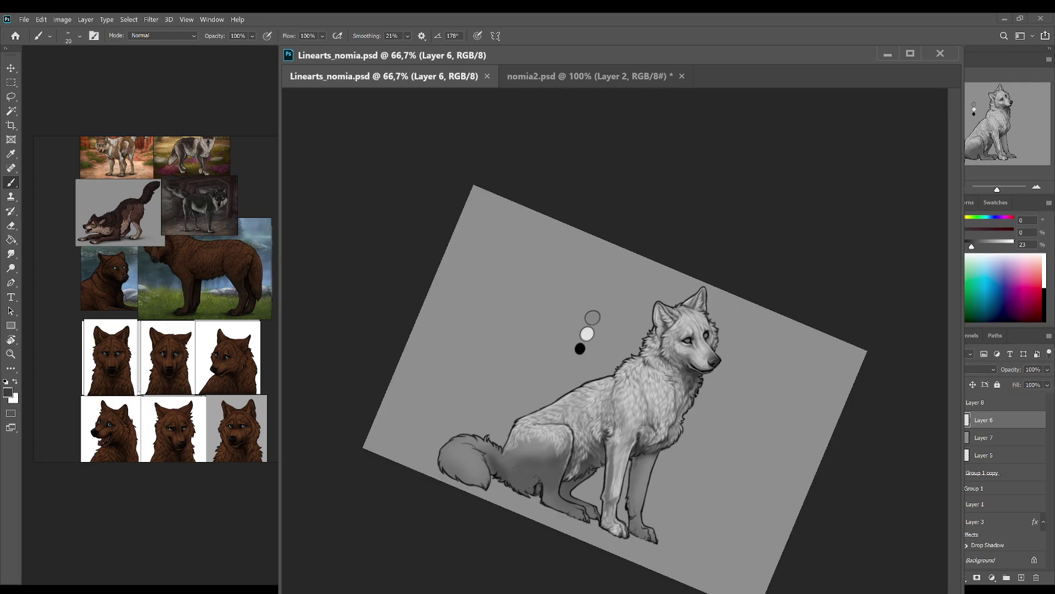
Step: Work mid-grey strokes into the lower belly fur, add light ones using the light palette swatch, and save
alt+click(583, 458)
drag(582, 462, 580, 467)
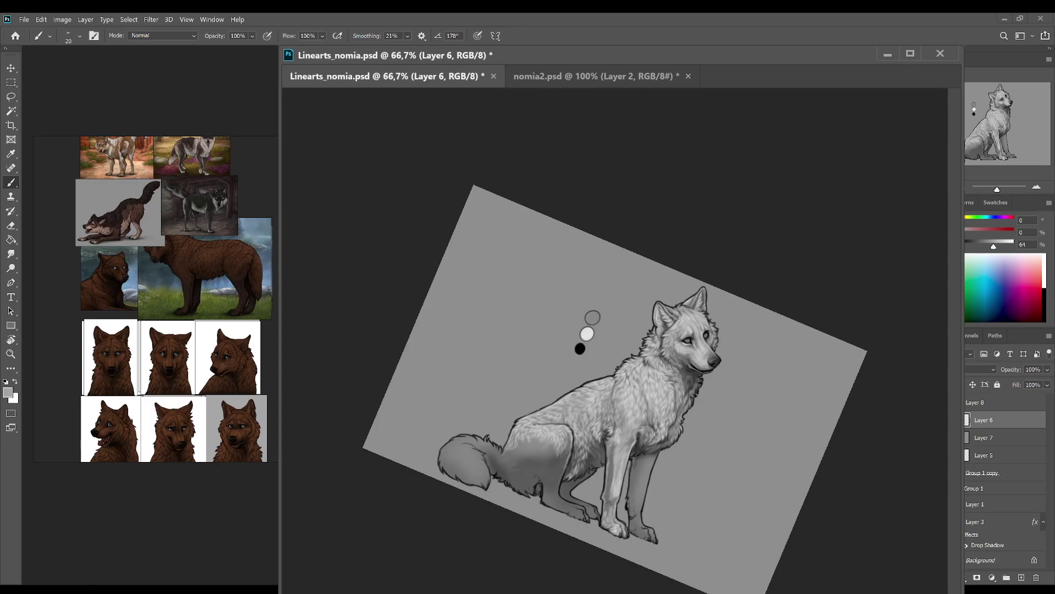
alt+click(587, 333)
key(ctrl+s)
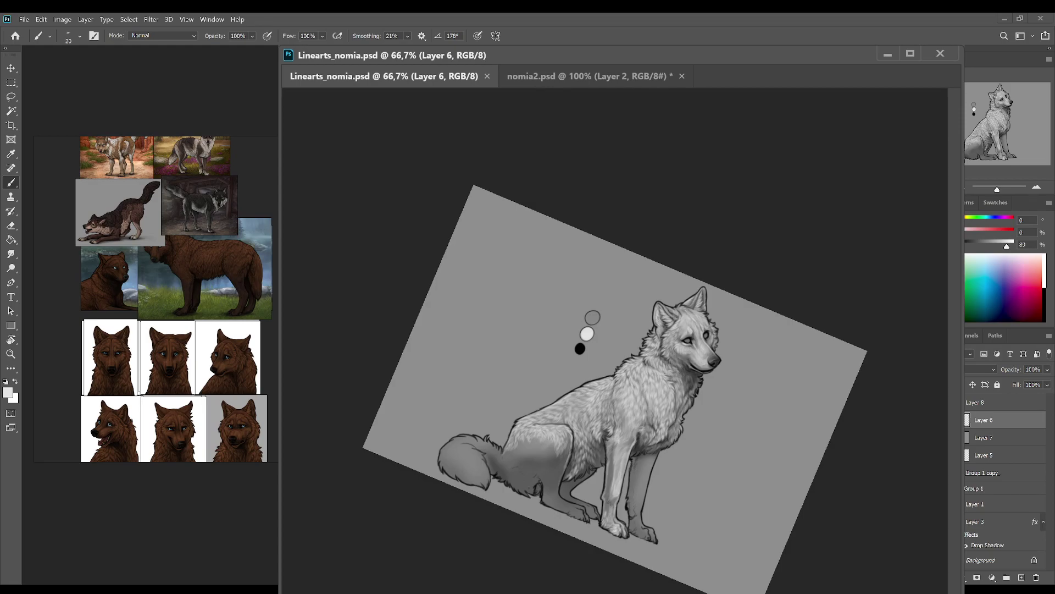
Step: Paint belly fur strokes right behind the near front leg, switching between the light and black palette swatches
drag(596, 464, 605, 430)
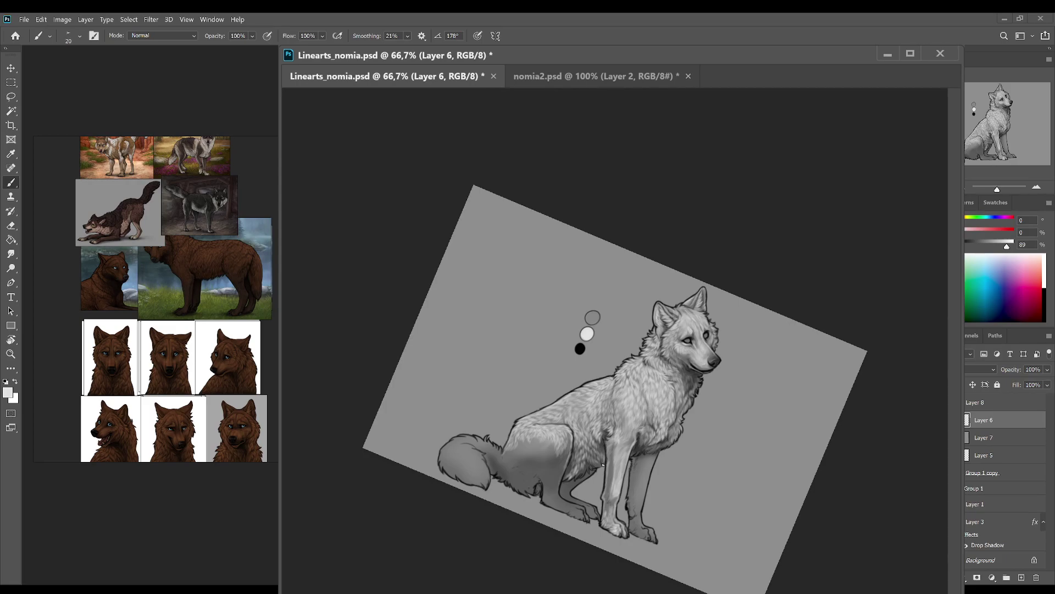
alt+click(605, 448)
alt+click(609, 443)
alt+click(587, 335)
alt+click(580, 348)
alt+click(587, 333)
Step: Reset the canvas rotation, adjust the view slightly to check the belly fur, and save the drawing
key(r)
drag(644, 379, 675, 363)
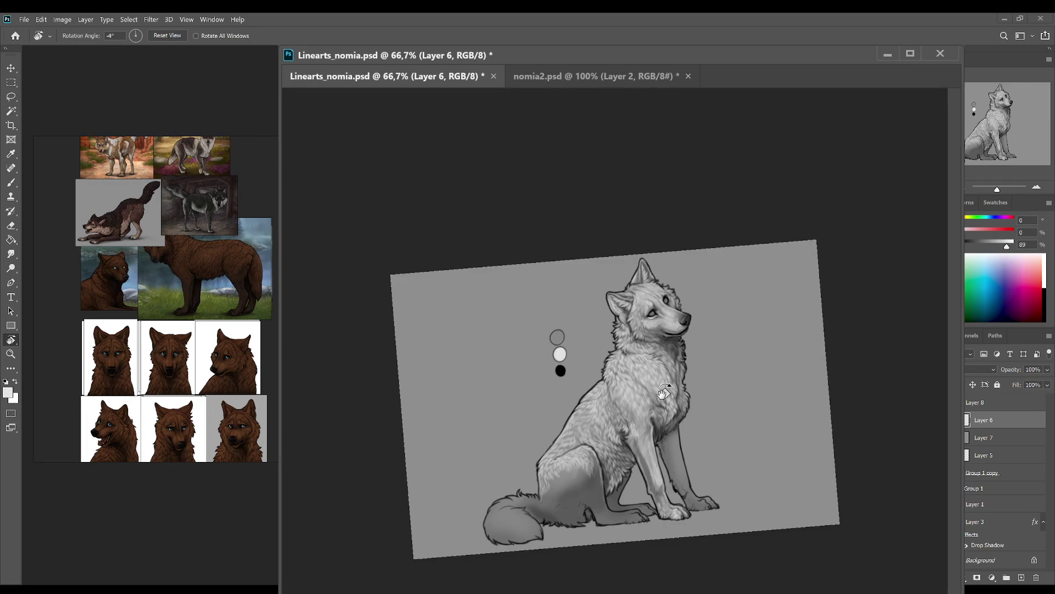
click(167, 35)
drag(604, 479, 602, 477)
key(ctrl+s)
key(b)
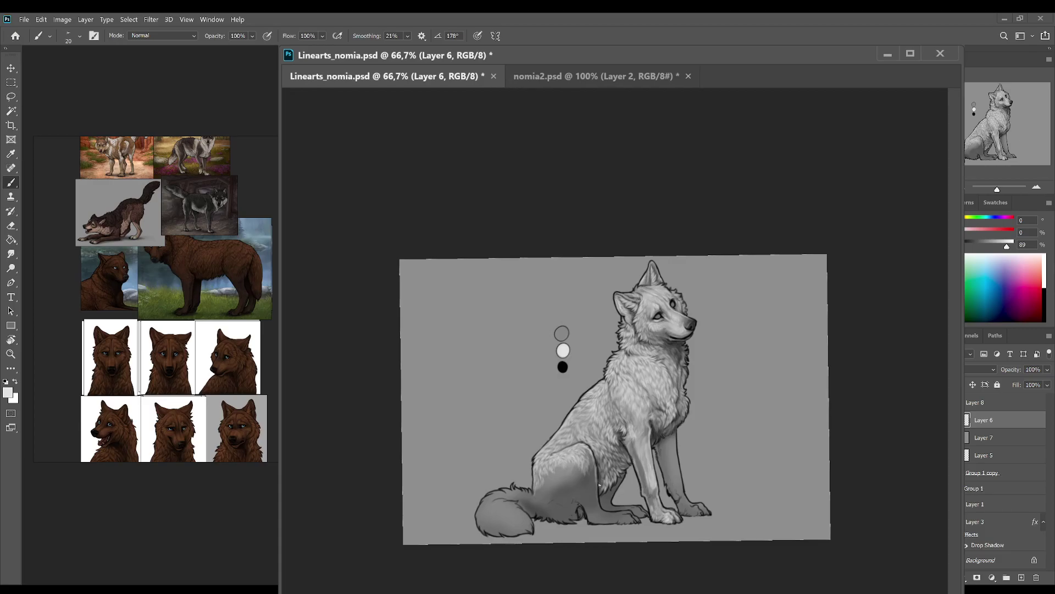
Step: With the canvas tilted slightly clockwise, paint black and then light swatch strokes where the chest meets the front legs, and save
key(r)
mouse_move(647, 530)
mouse_down()
mouse_move(671, 518)
mouse_move(667, 441)
mouse_up()
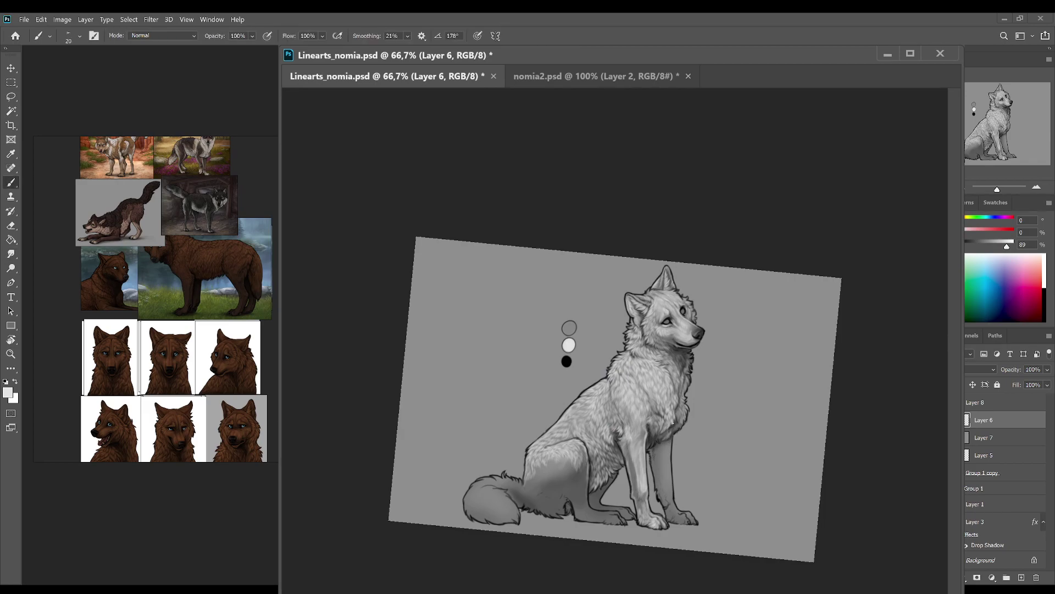
key(i)
click(568, 360)
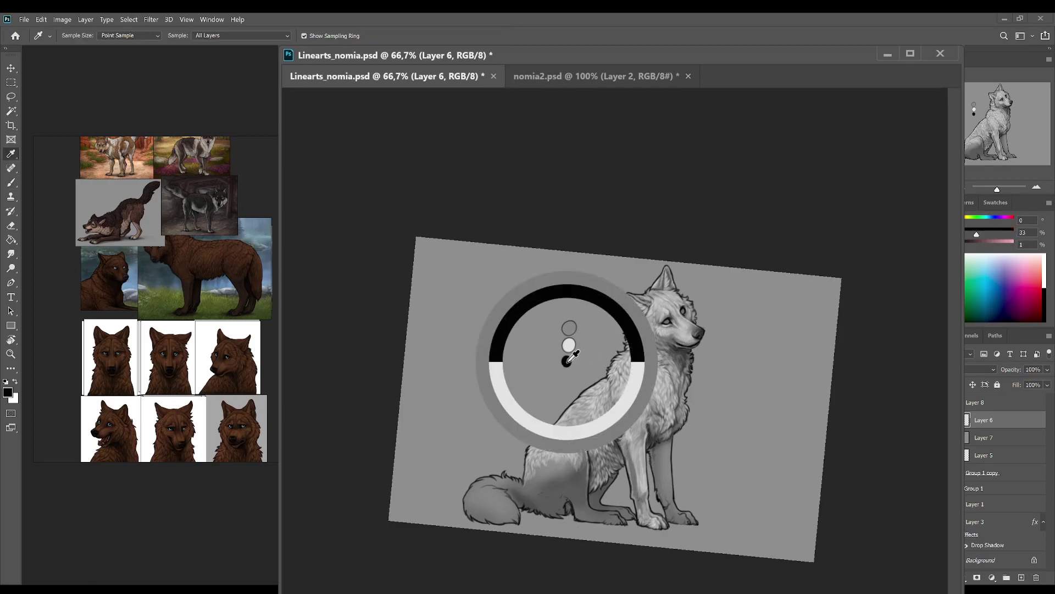
key(b)
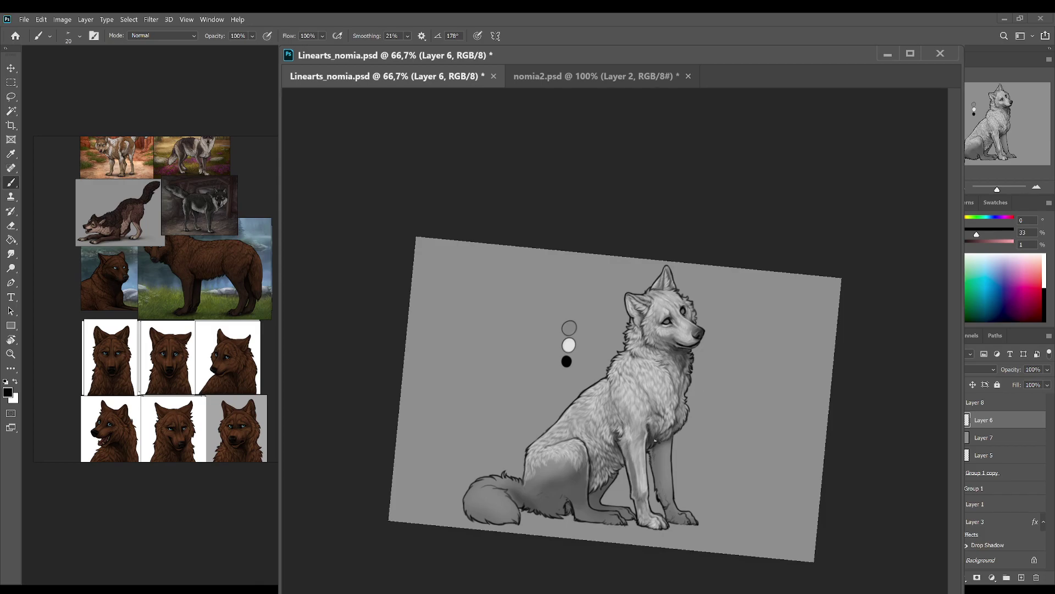
alt+click(572, 342)
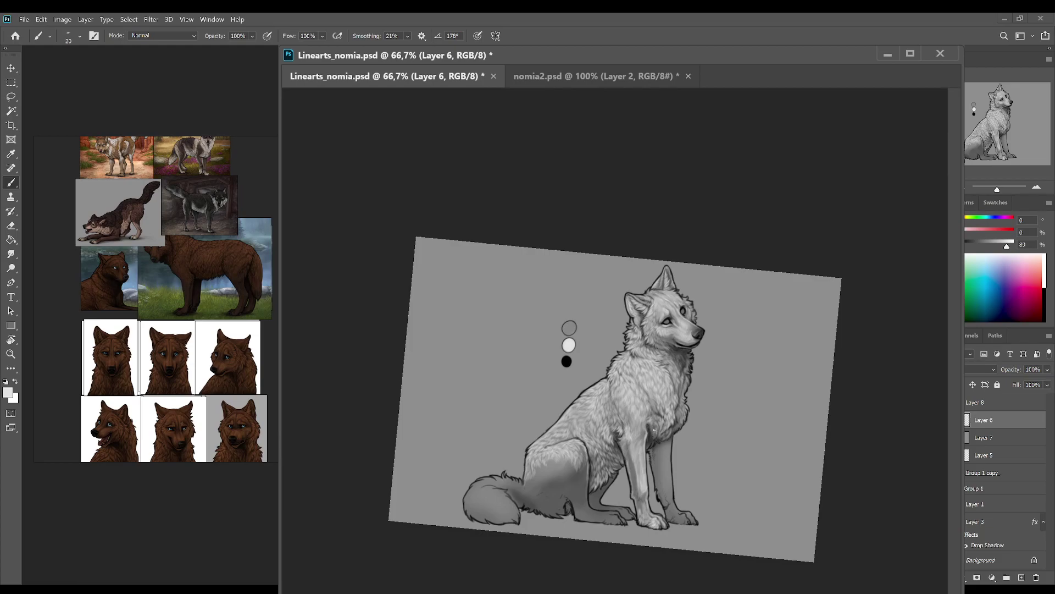
key(ctrl+s)
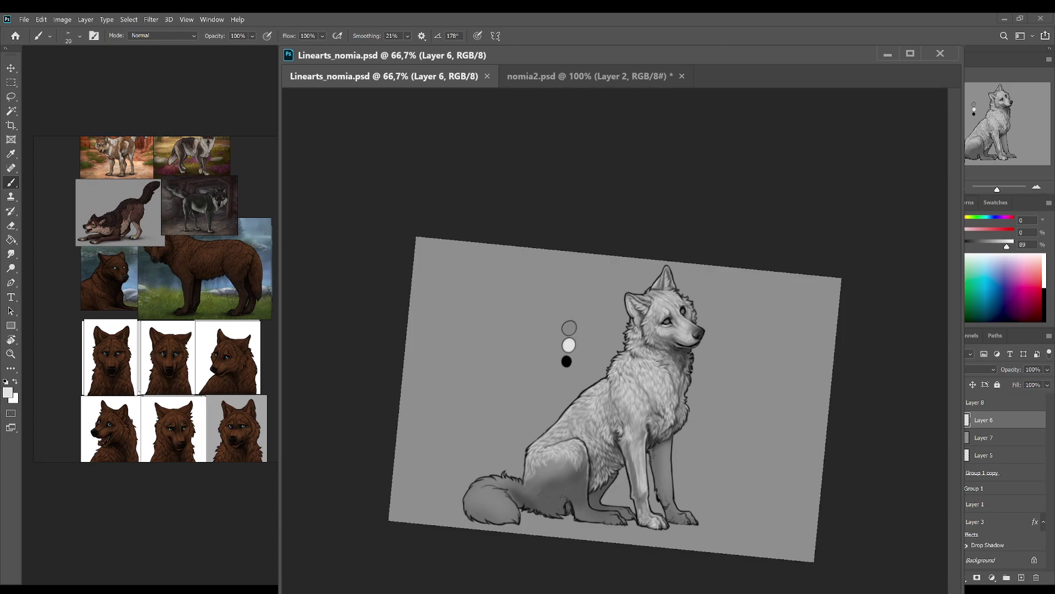
Step: Paint light fur on the lower chest above the near front leg, blend it with Smudge, and save
drag(653, 415, 657, 417)
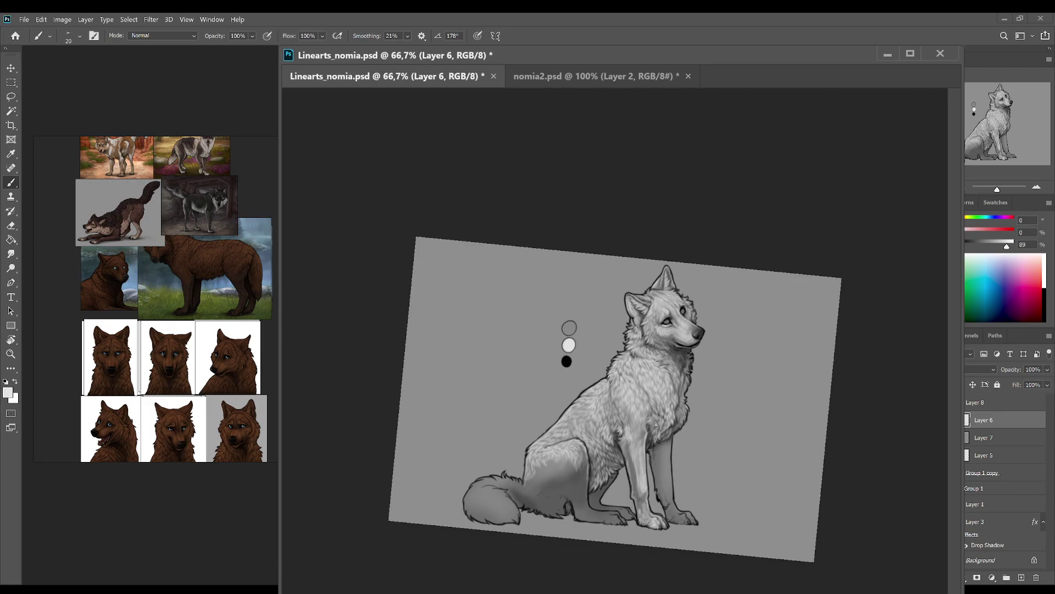
key(r)
drag(652, 422, 646, 436)
key(b)
key(r)
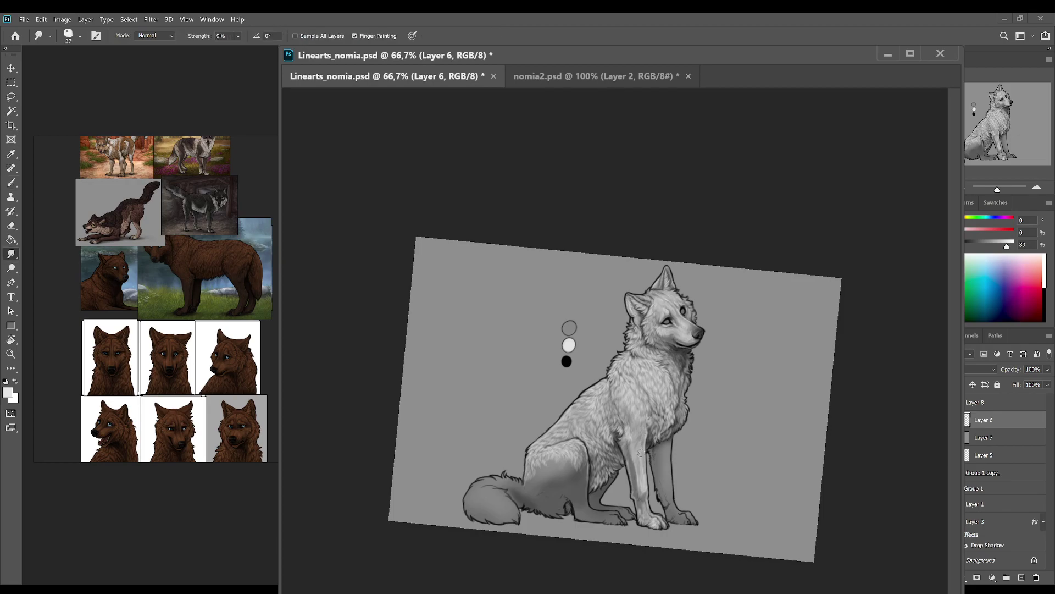
key(ctrl+s)
Step: Paint fine light fur strokes down the near front leg and save
key(b)
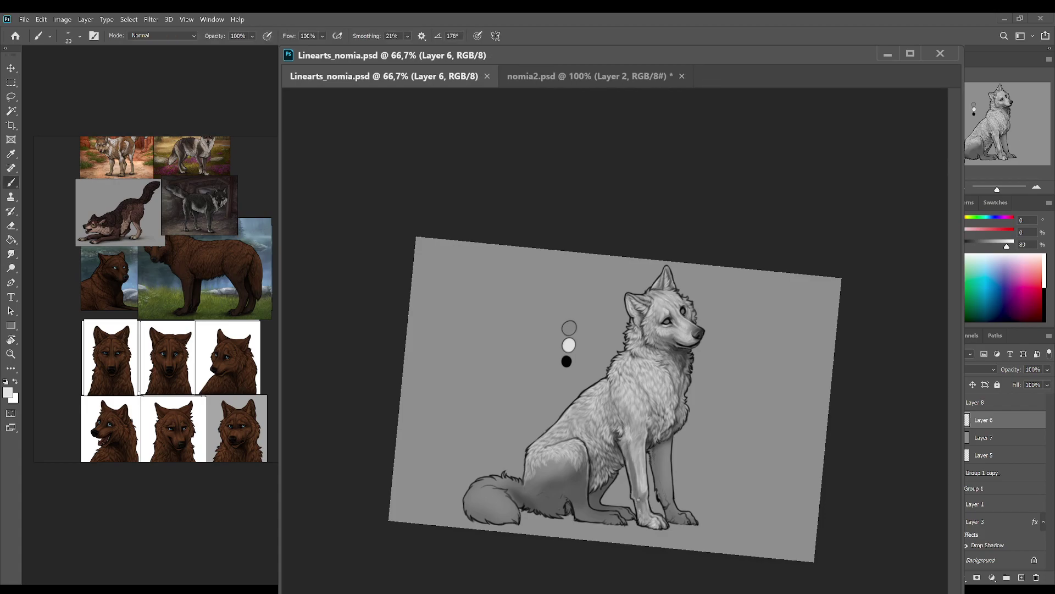
click(651, 436)
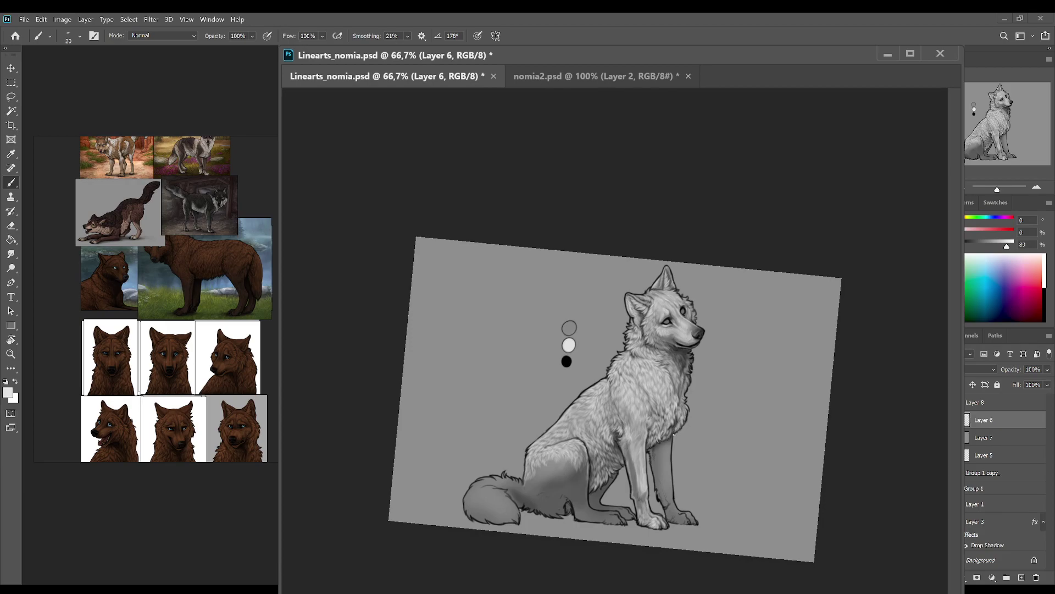
key(ctrl+s)
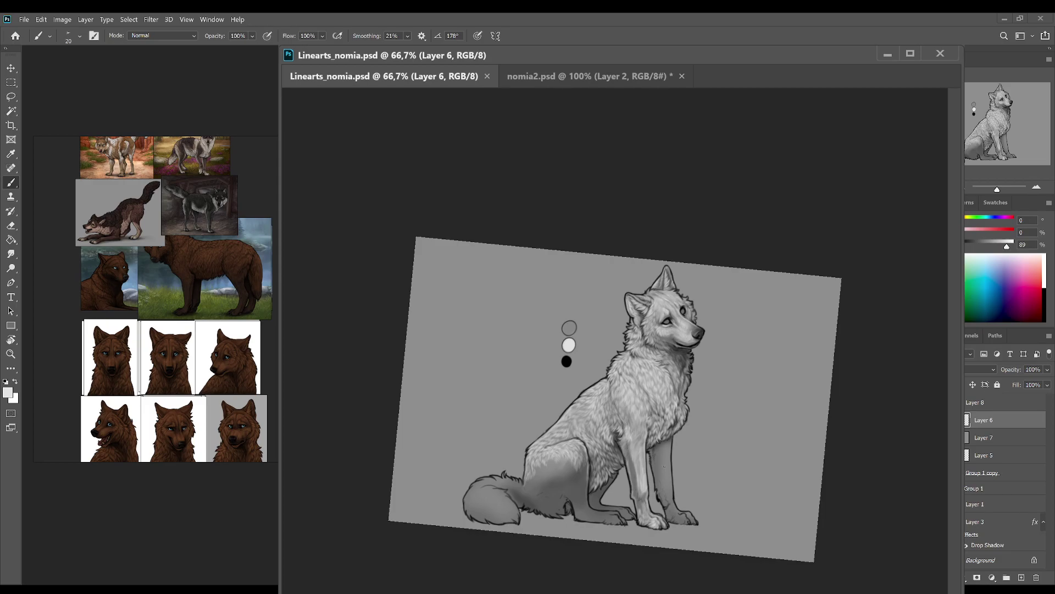
Step: Paint light fur highlights down the far front leg, smudge them into the shading, and save
click(683, 403)
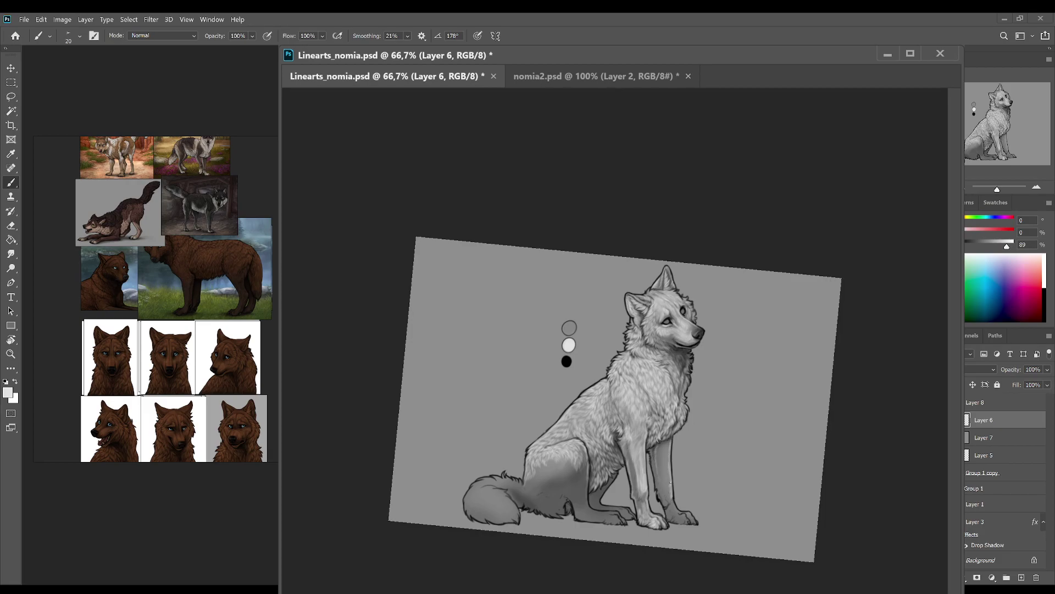
alt+click(670, 485)
alt+click(643, 492)
alt+click(668, 510)
key(r)
key(b)
key(ctrl+s)
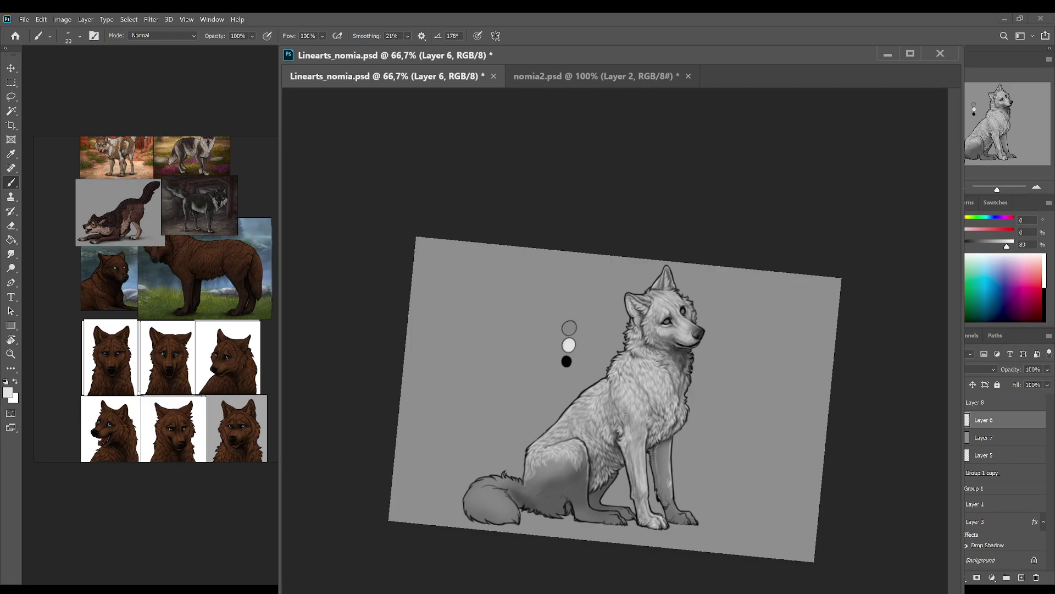
Step: Straighten the canvas, add light fur strokes to the throat below the jaw, and save
key(r)
key(ctrl+1)
click(163, 36)
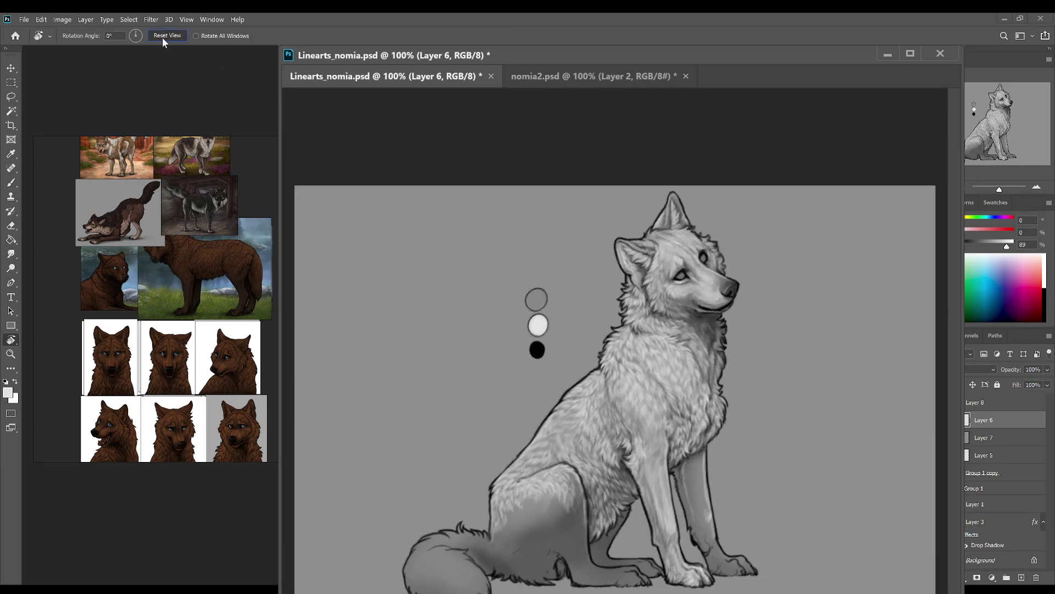
key(b)
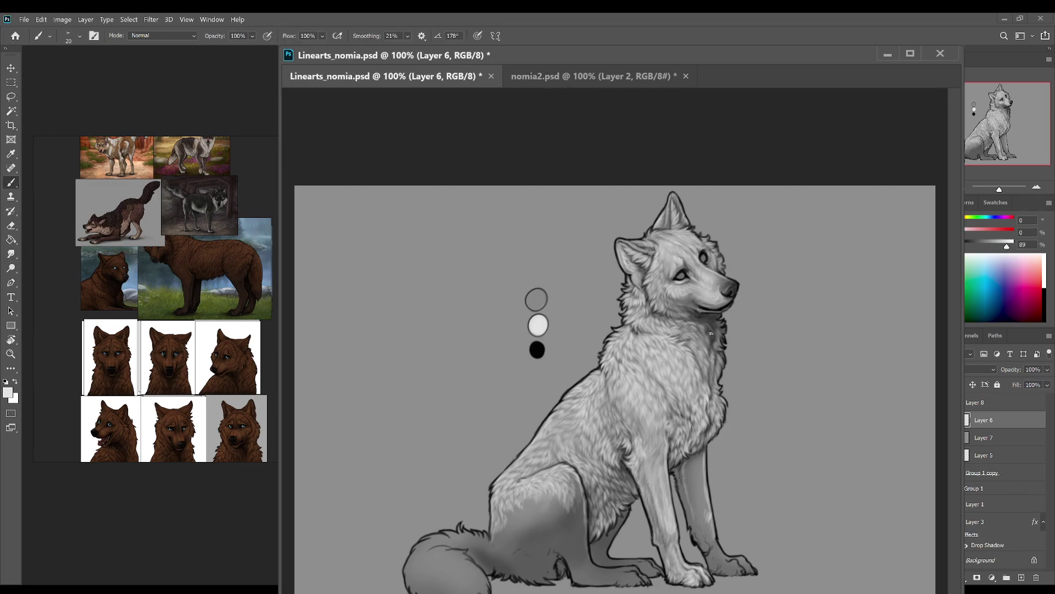
key(ctrl+s)
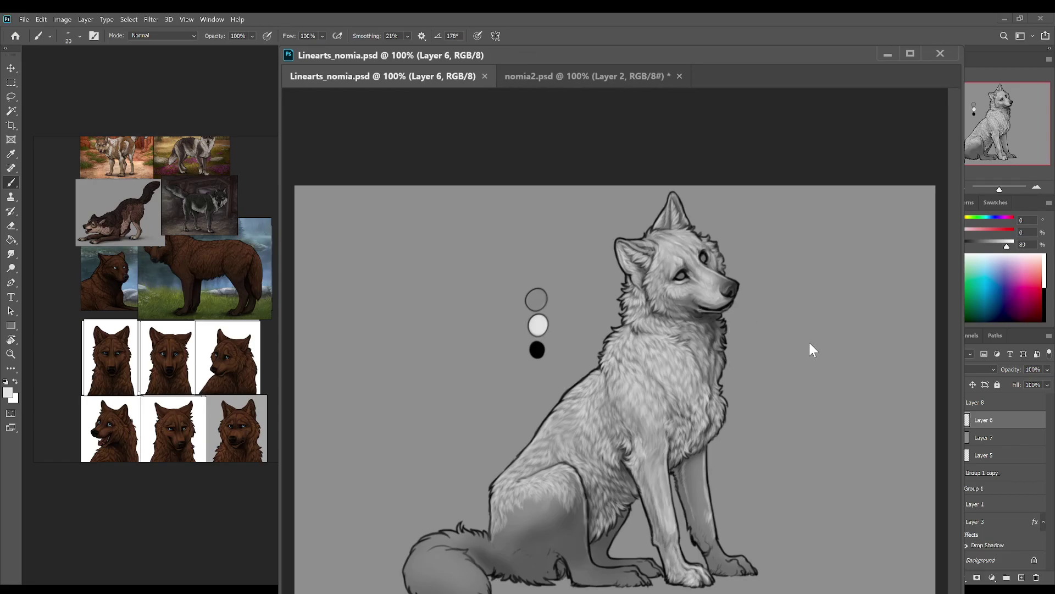
Step: Paint small light fur strokes along the front edge of the neck under the chin, blend them with Smudge, and save
drag(712, 328, 717, 321)
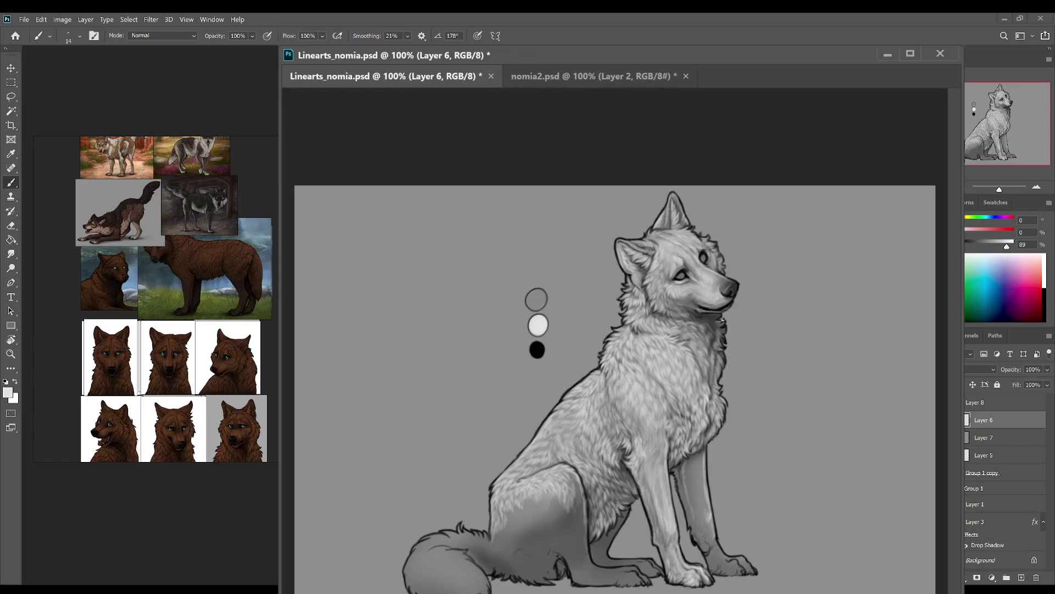
key(r)
key(b)
alt+click(722, 326)
alt+click(539, 326)
key(r)
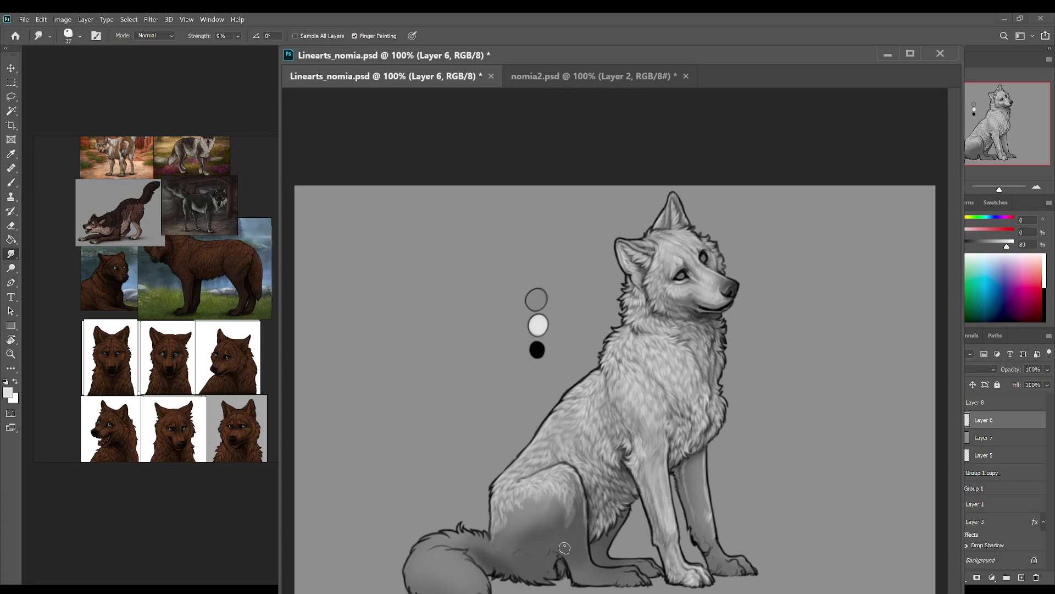
key(ctrl+s)
Step: Paint and smudge fur strokes into the thigh, then stroke a dark tone sampled from the nose along the lower rump
key(b)
drag(573, 497, 575, 505)
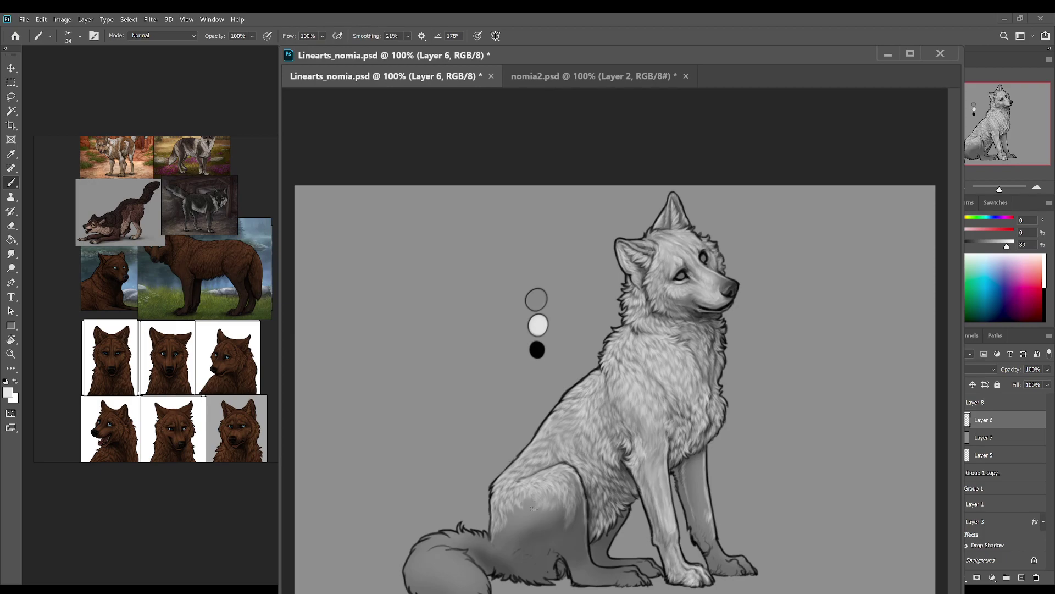
key(r)
key(b)
alt+click(730, 289)
mouse_move(511, 549)
mouse_down()
mouse_move(545, 539)
mouse_move(565, 514)
mouse_move(543, 548)
mouse_move(523, 543)
mouse_move(506, 568)
mouse_move(510, 547)
mouse_move(530, 566)
mouse_up()
Step: Sample grey tones from the thigh with the Eyedropper and deepen its lower shading, finishing with the black swatch
key(i)
click(560, 541)
alt+click(518, 542)
alt+click(562, 517)
drag(562, 516, 577, 565)
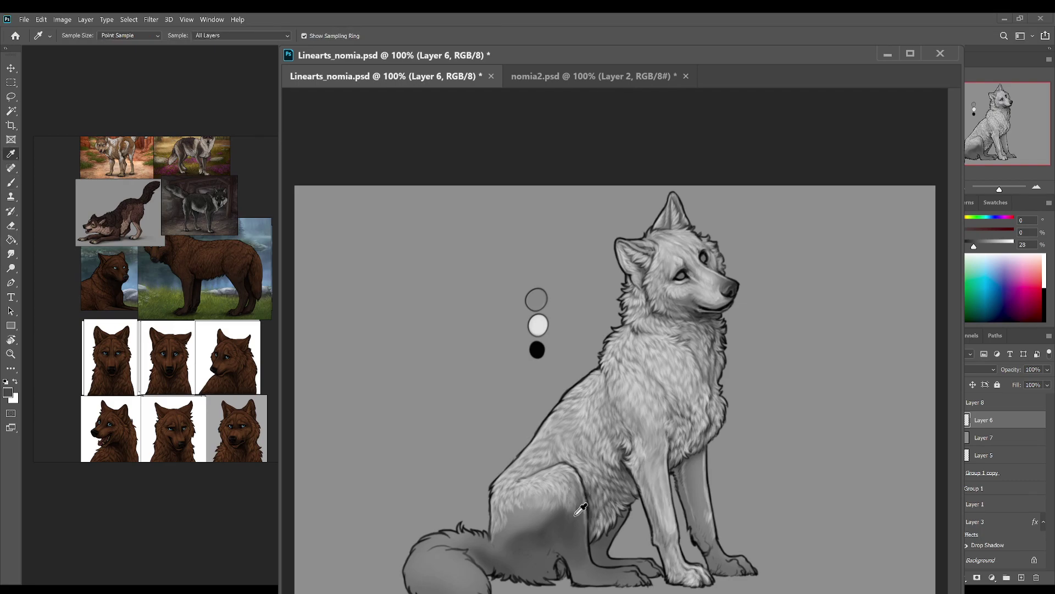
alt+click(537, 349)
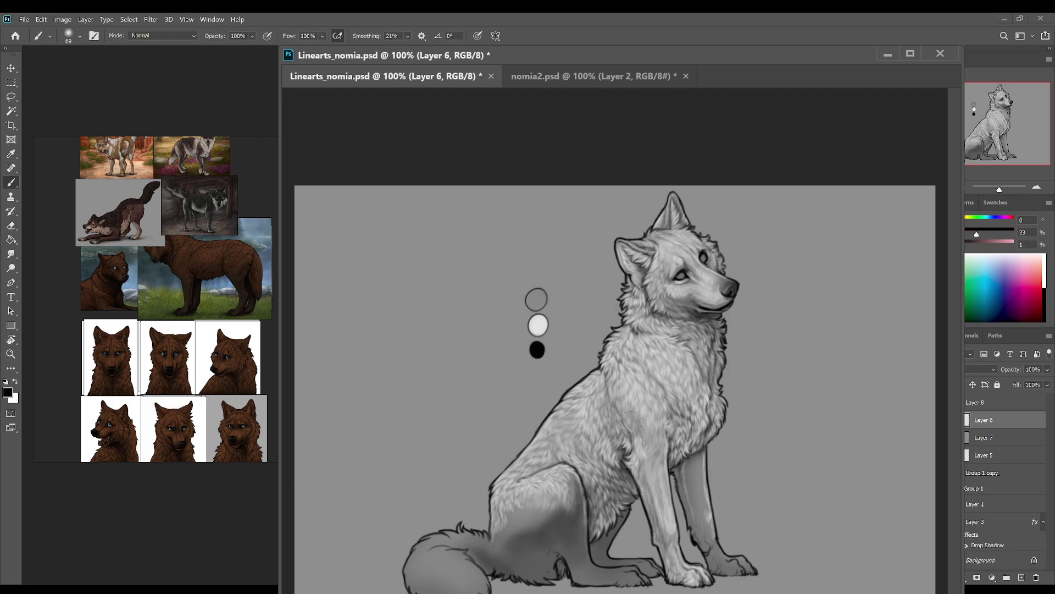
Step: Paint light-swatch fur strokes over the upper thigh with the fine fur brush, saving along the way
alt+click(538, 325)
mouse_move(513, 508)
mouse_down()
mouse_move(519, 521)
mouse_move(538, 514)
mouse_move(531, 497)
mouse_move(517, 499)
mouse_up()
right_click(625, 468)
click(631, 438)
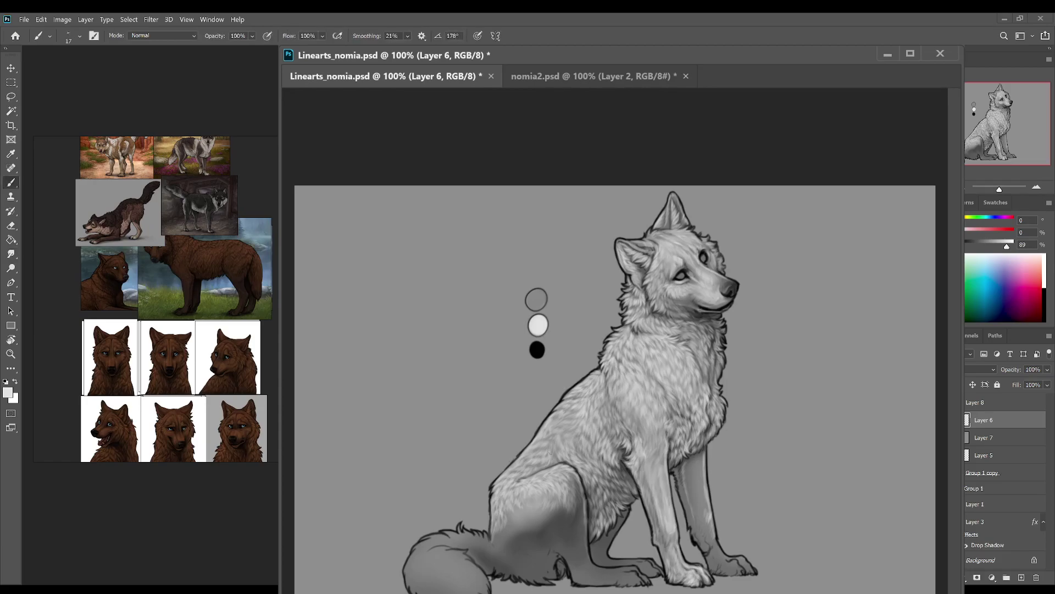
key(ctrl+s)
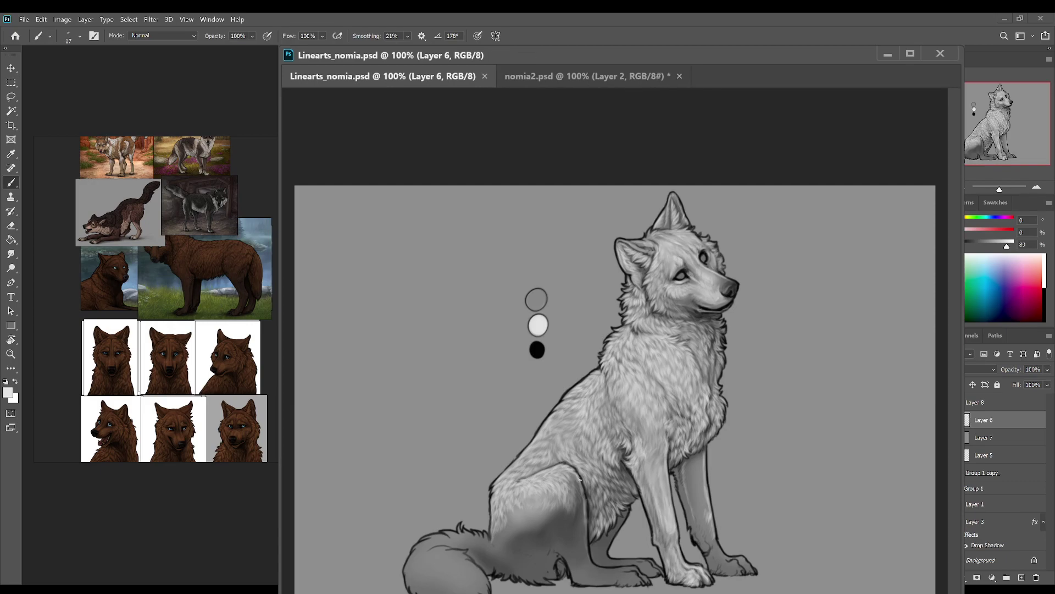
click(570, 482)
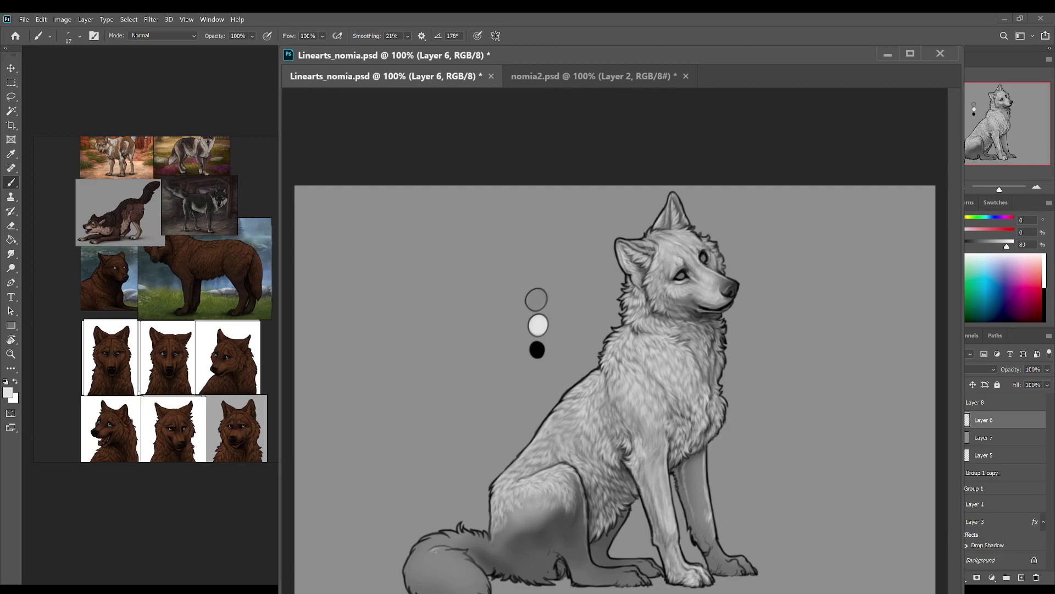
Step: Paint light fur strokes over the upper part of the tail's curled end, alternating with Smudge to blend them
drag(430, 552, 441, 549)
key(r)
key(b)
key(r)
key(b)
key(b)
key(r)
key(b)
key(r)
key(b)
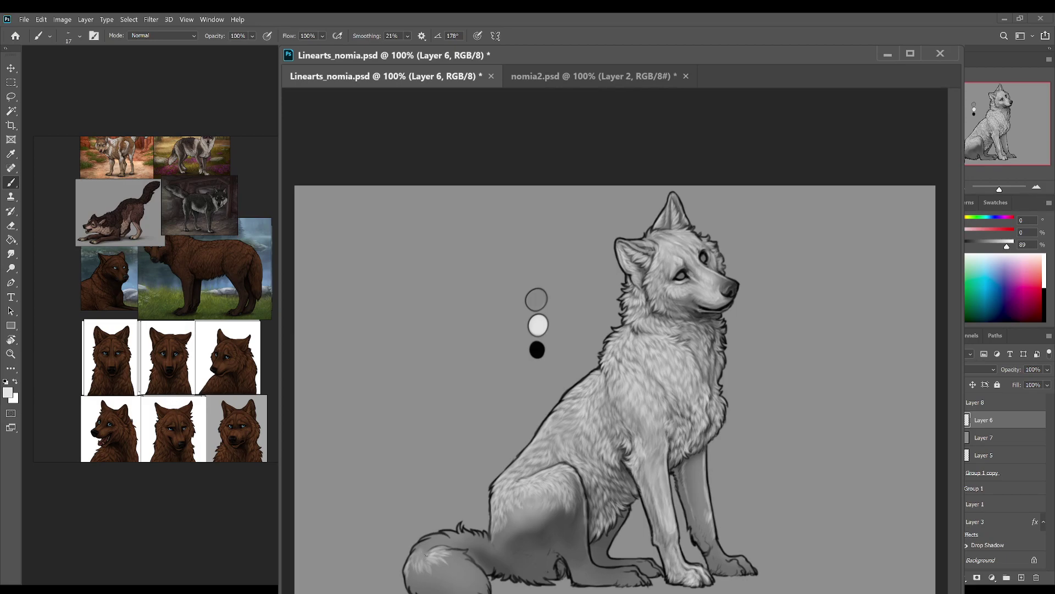
key(r)
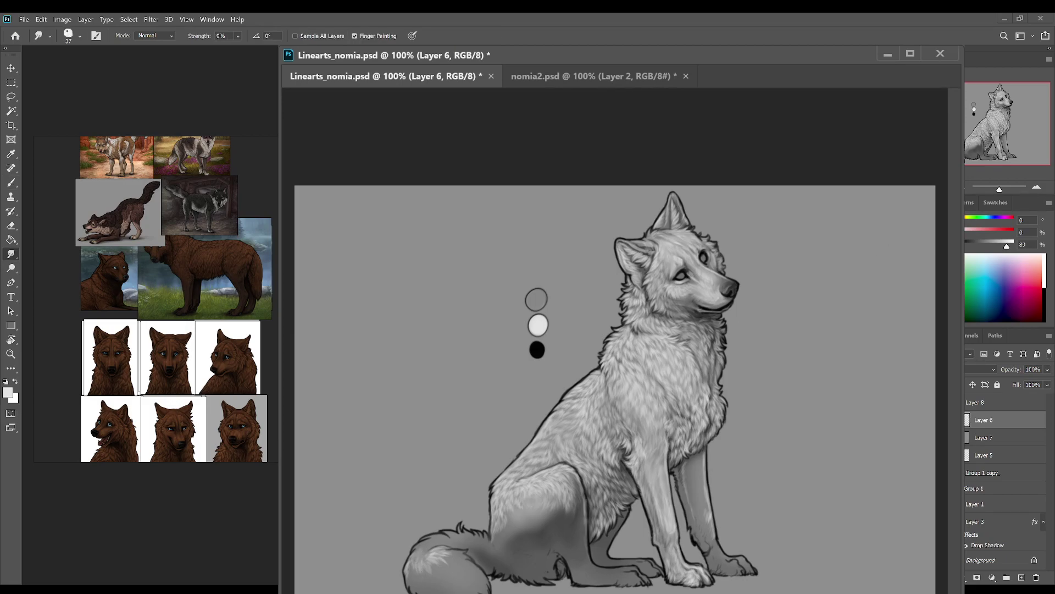
Step: Extend the light fur strokes further across the tail's curled end, soften them with Smudge, and save
click(967, 188)
key(b)
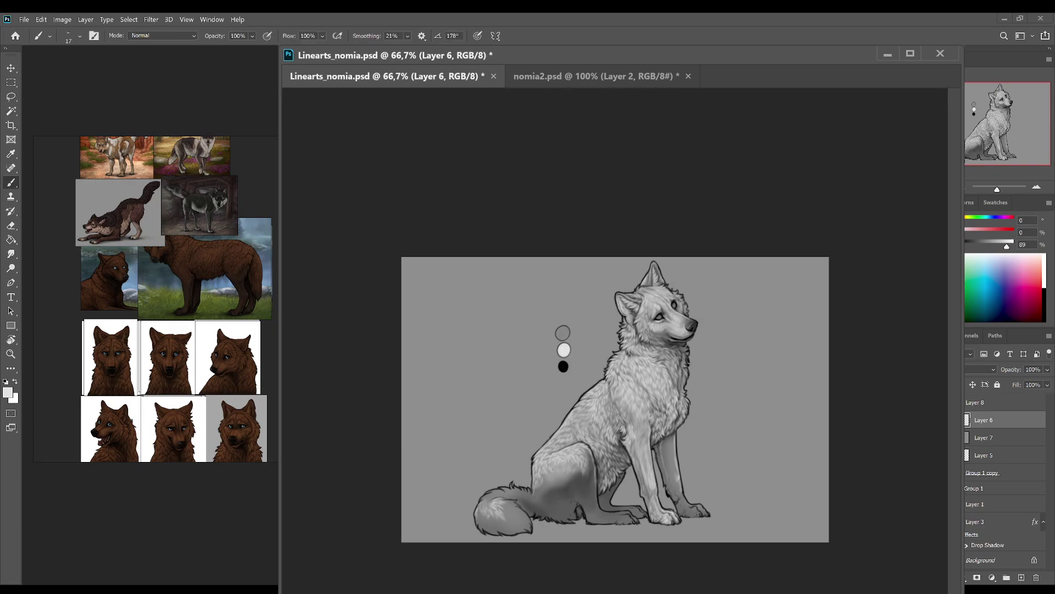
key(r)
key(b)
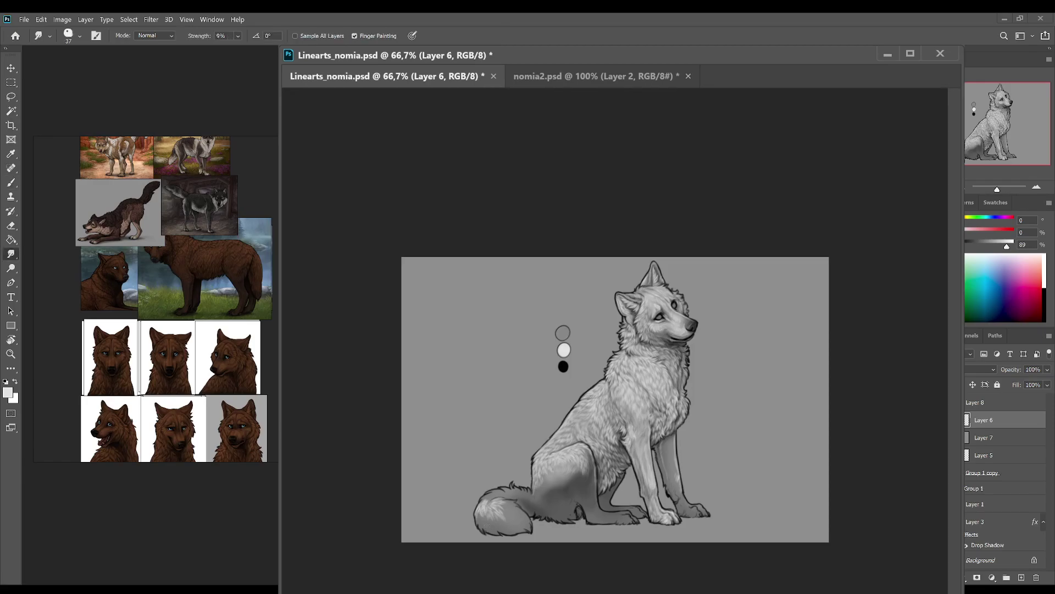
key(r)
key(ctrl+s)
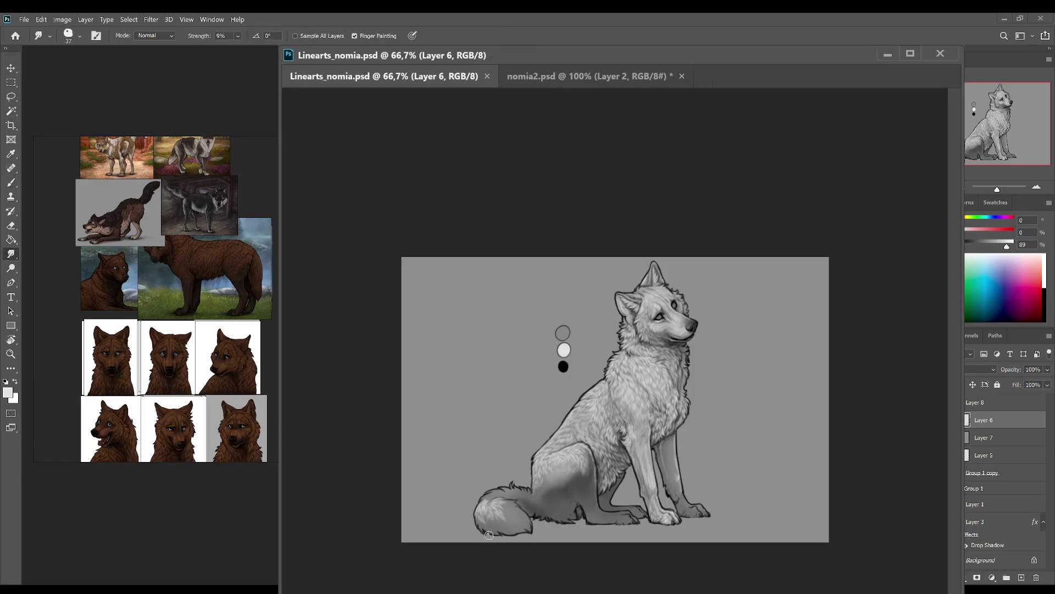
key(b)
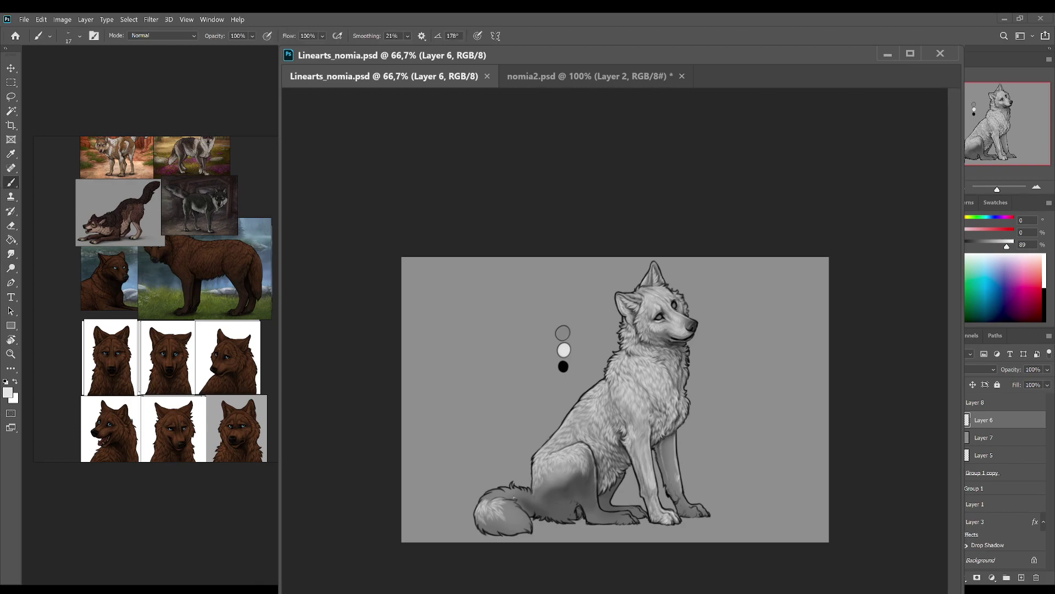
Step: Add light fur along the tail's outer and lower edges, smudge the strokes, and pick the light swatch again
drag(484, 518, 486, 520)
key(r)
key(b)
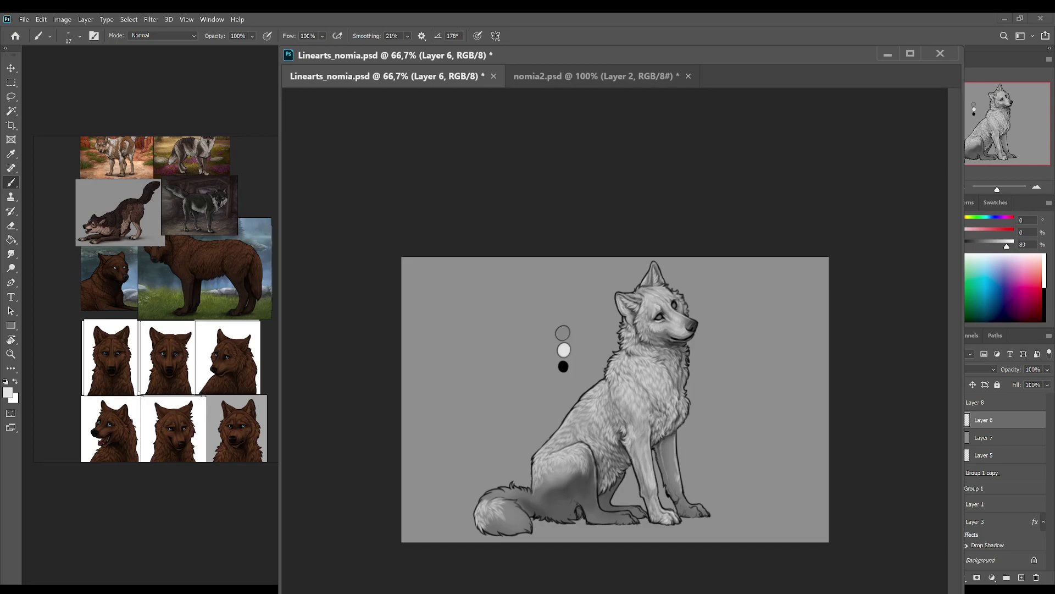
key(r)
drag(484, 527, 488, 534)
key(b)
key(r)
drag(502, 490, 510, 483)
key(b)
alt+click(562, 332)
alt+click(563, 350)
Step: Rotate the canvas 17° clockwise, paint and smudge long light fur strokes down the tail tip, and save
key(r)
drag(526, 544, 479, 489)
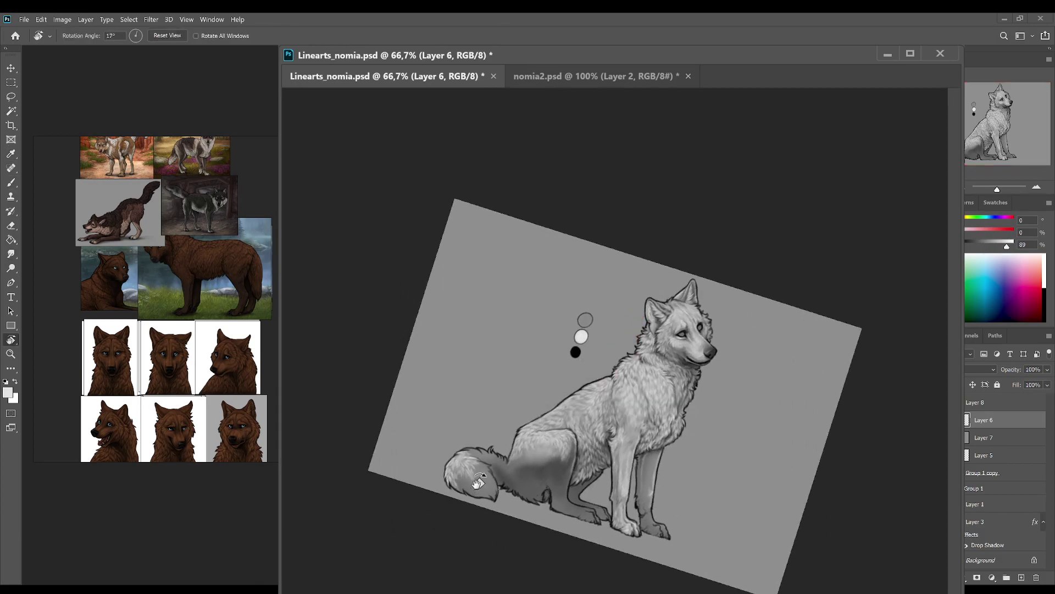
key(b)
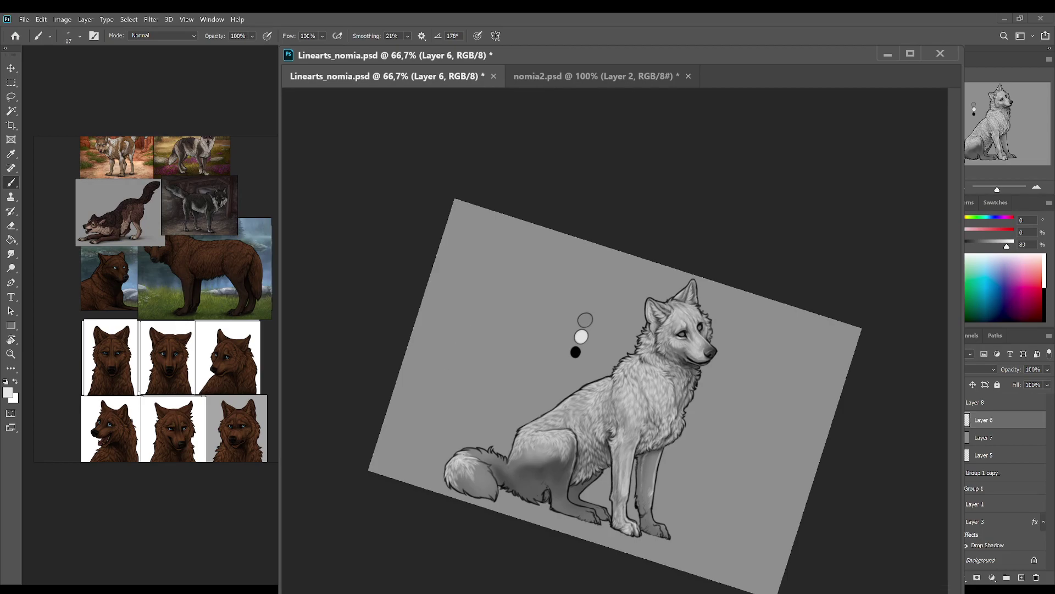
key(r)
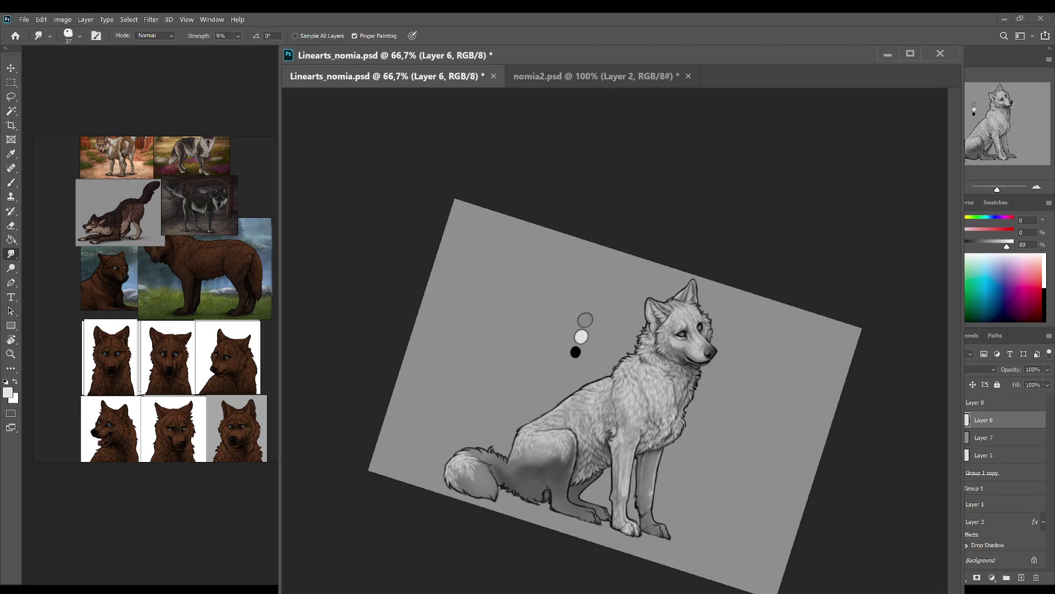
key(b)
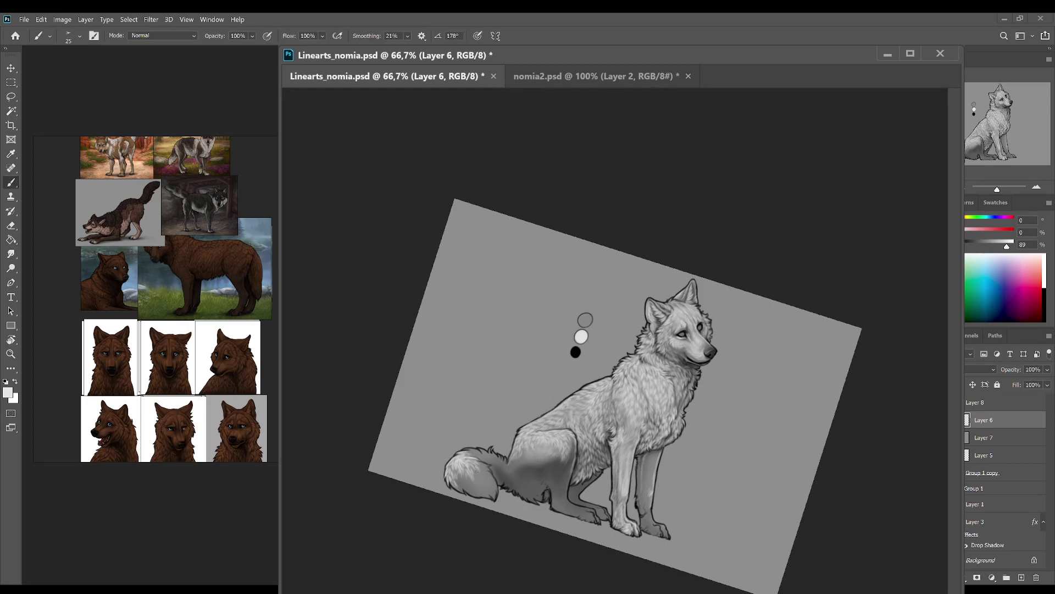
key(r)
key(b)
key(alt)
key(ctrl+s)
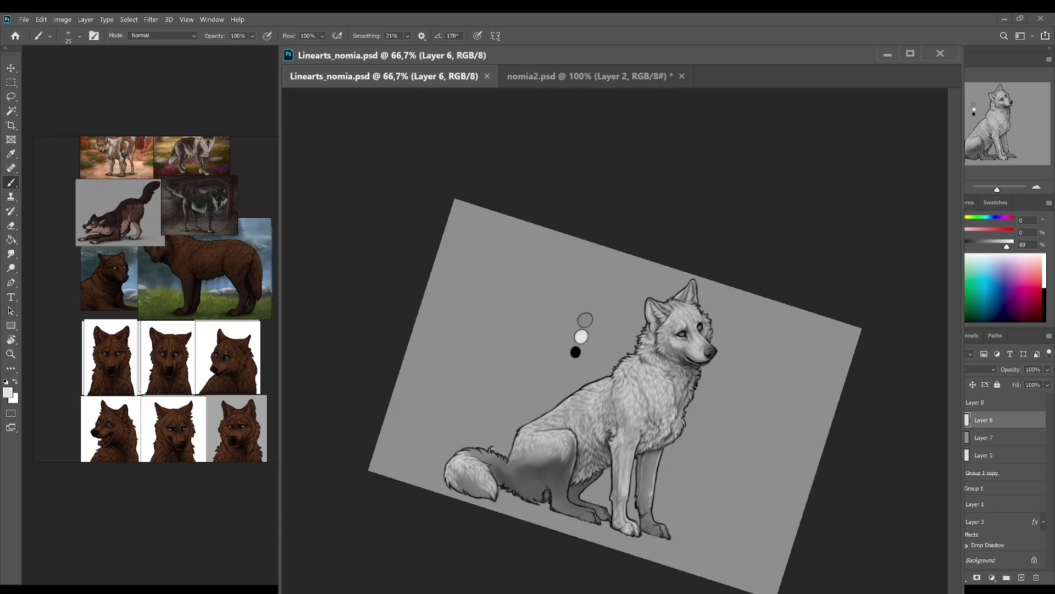
Step: Refine the light fur on the tail's outer edge, reset the canvas rotation, and save
drag(456, 483, 450, 479)
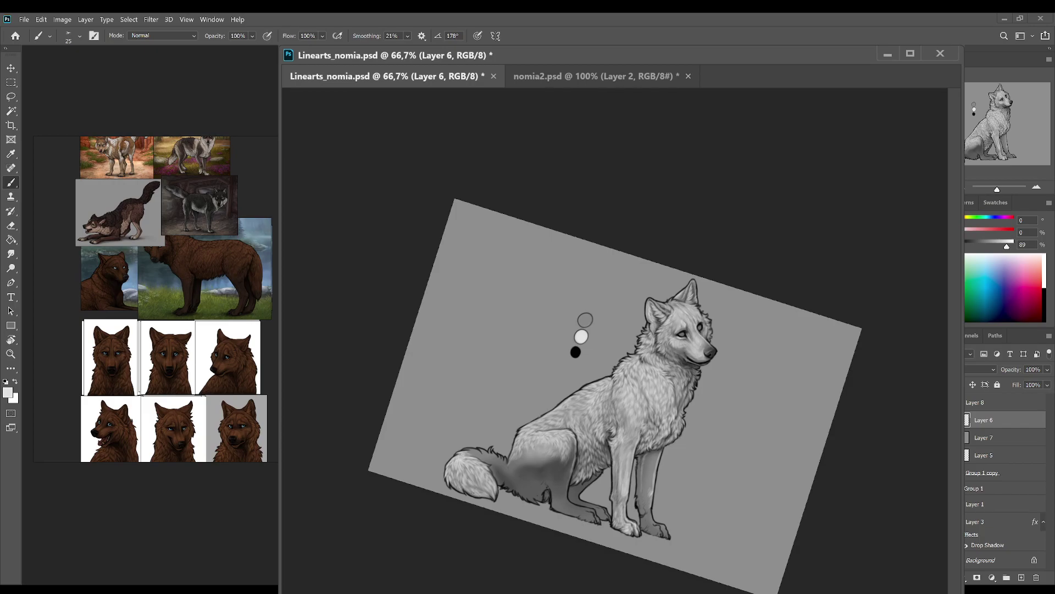
key(r)
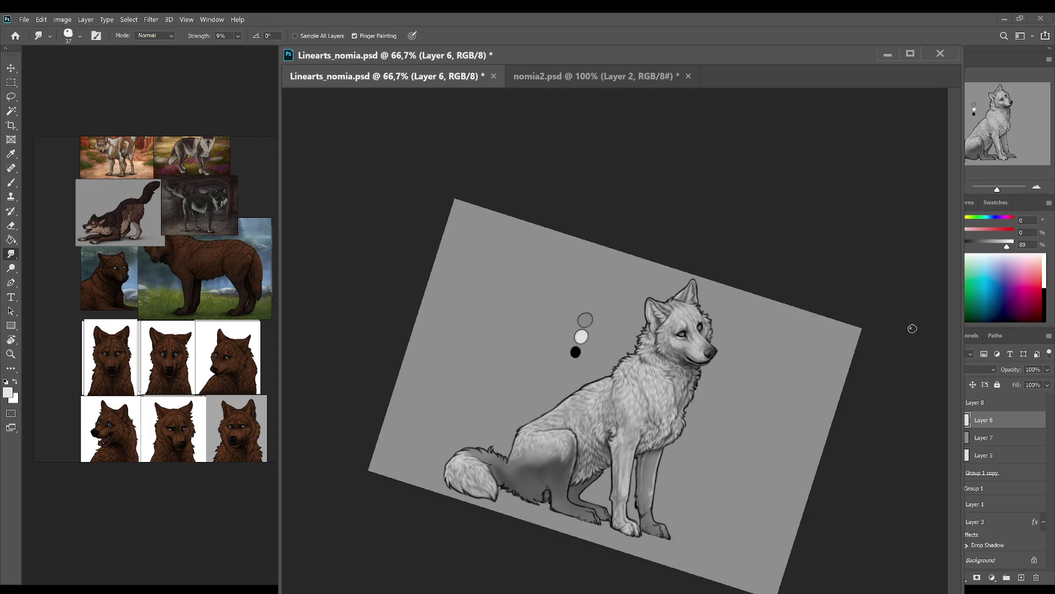
key(r)
click(168, 35)
key(ctrl+s)
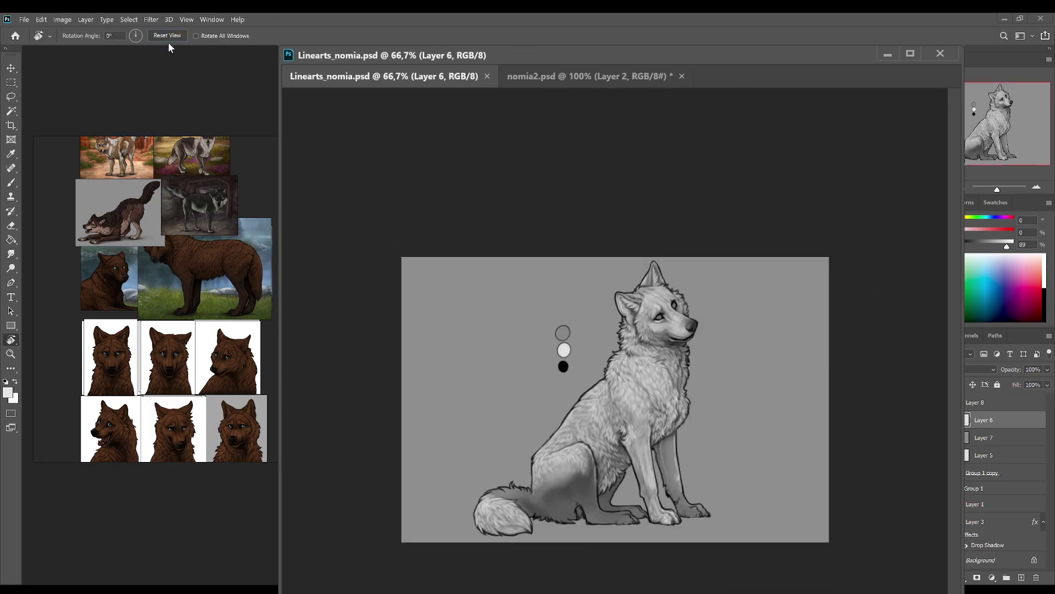
Step: Soften the tail's lower edge with the Eraser, paint and smudge light fur on the upper tail, and save
key(e)
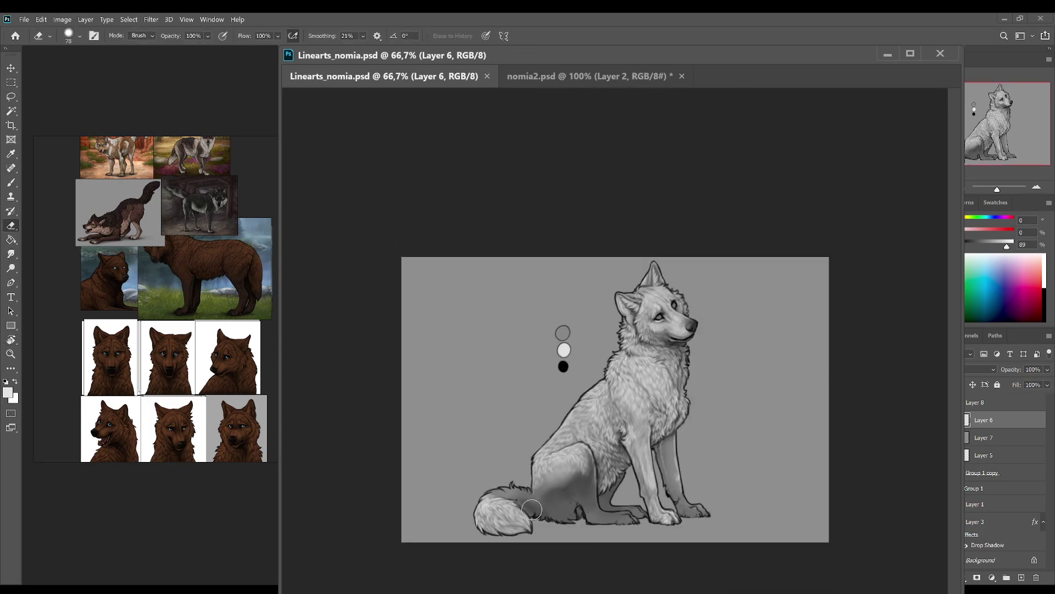
mouse_move(502, 535)
mouse_down()
mouse_move(520, 535)
mouse_move(482, 535)
mouse_up()
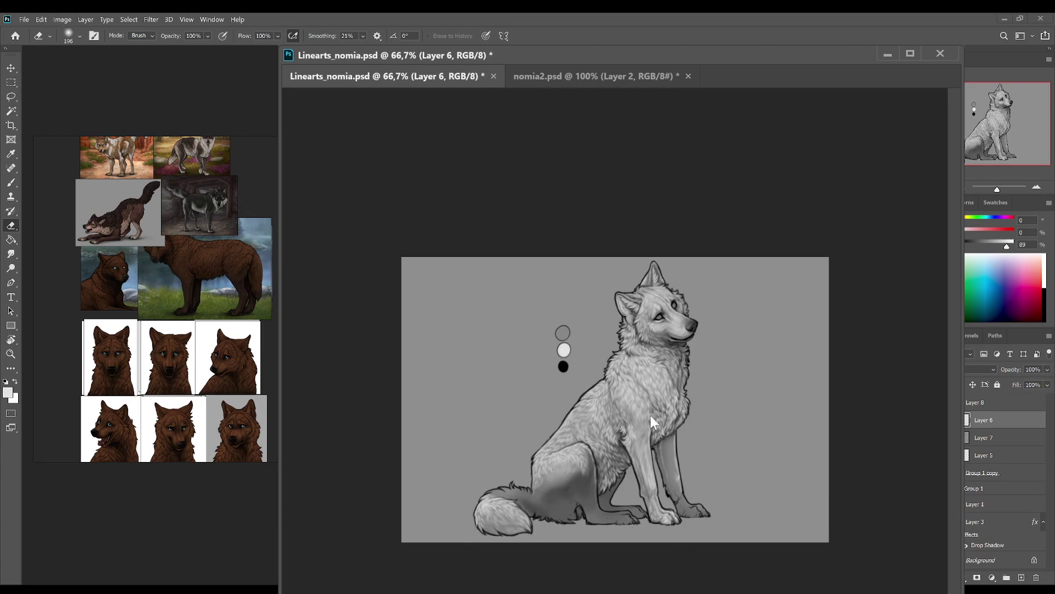
key(bracketleft)
key(b)
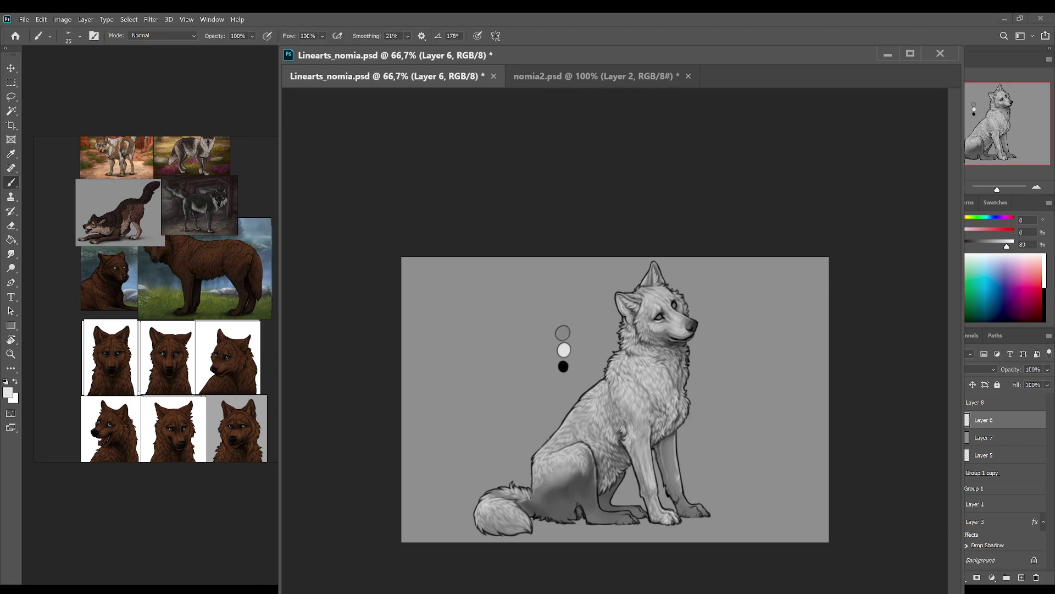
key(r)
key(ctrl+s)
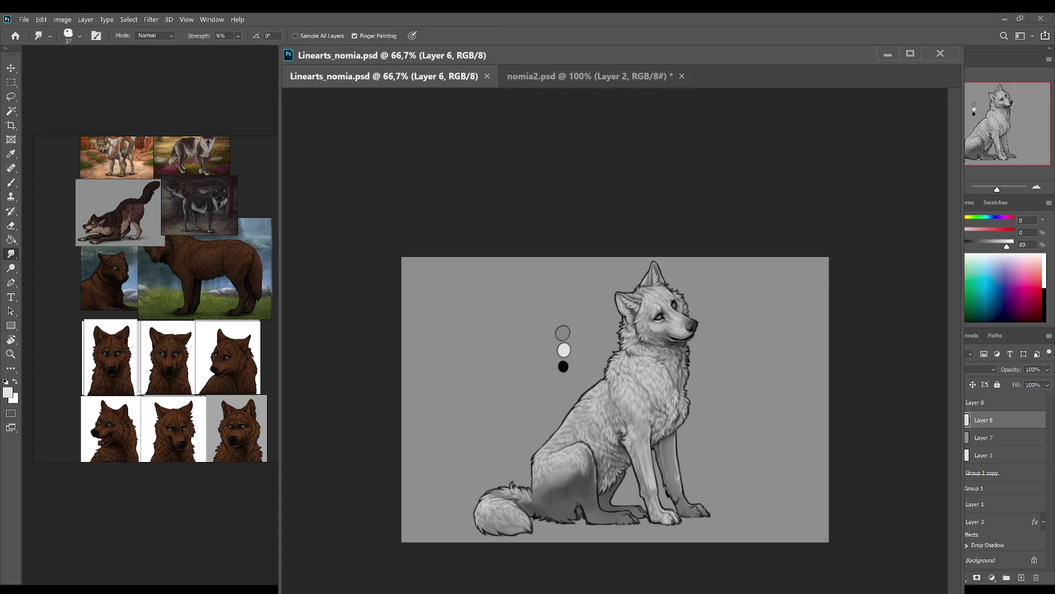
Step: Paint light fur strokes at the tail base beside the rump and blend them with Smudge
key(b)
drag(531, 499, 529, 493)
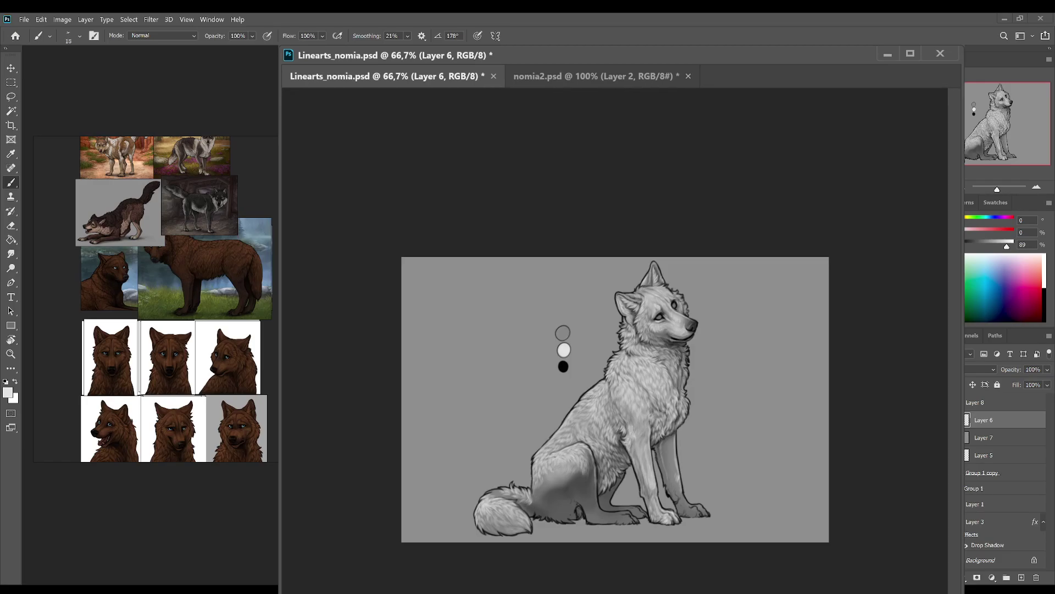
click(1036, 187)
key(r)
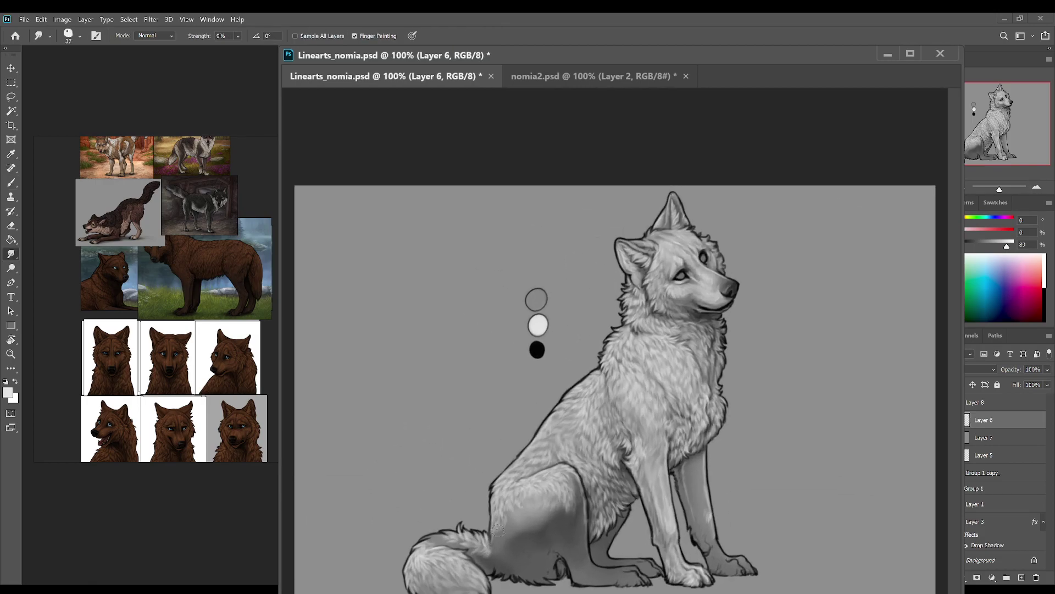
Step: Paint finer light fur strokes across the upper tail and onto the lower rump beside it, smudging between strokes
key(b)
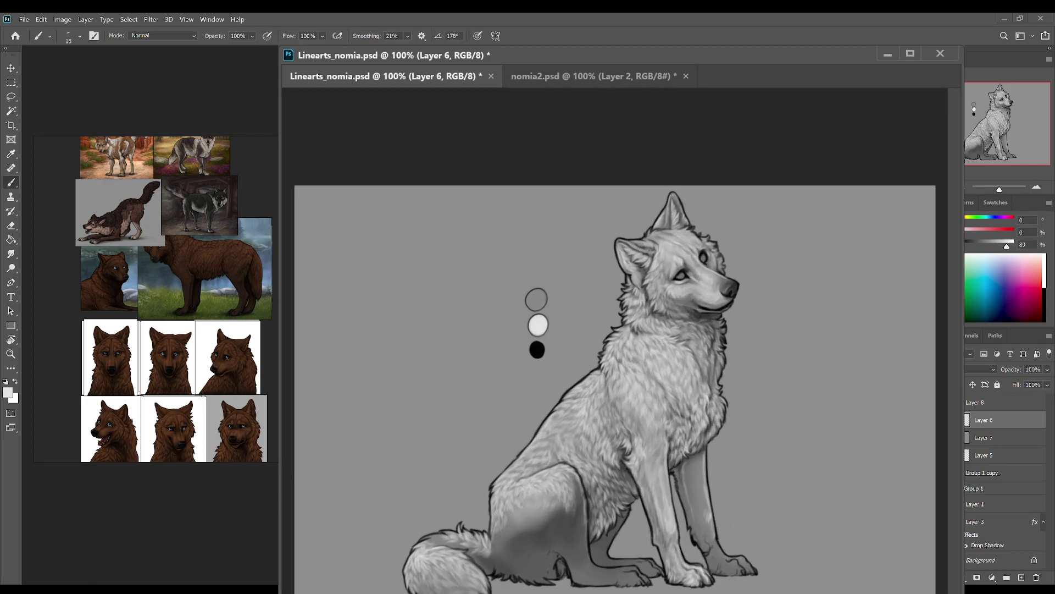
drag(443, 537, 427, 541)
key(r)
key(b)
drag(492, 553, 487, 562)
key(r)
key(b)
key(r)
key(b)
key(r)
key(b)
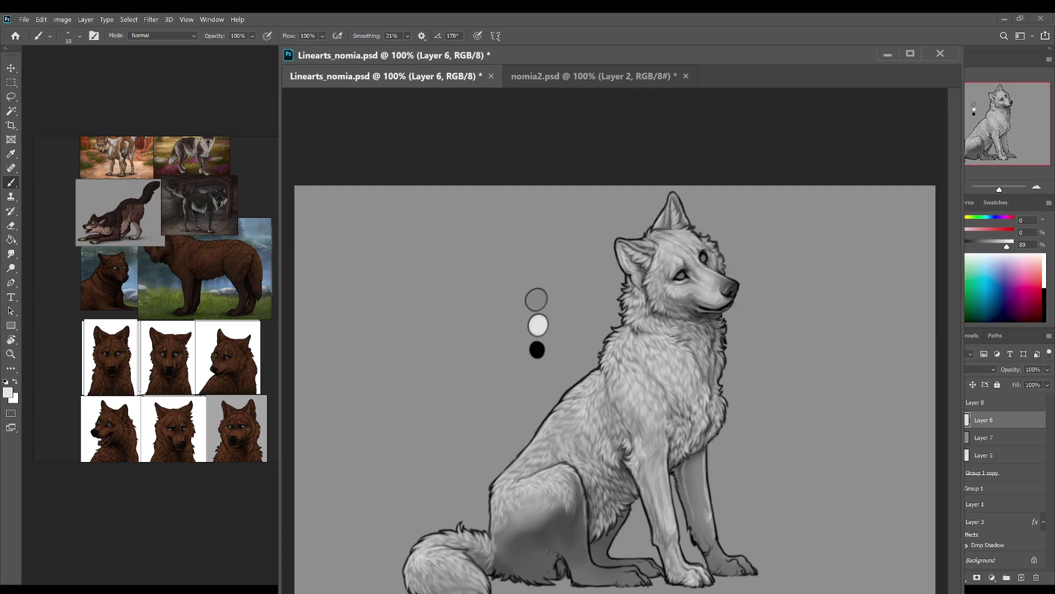
Step: Refine the fur on the tail and lower rump with strokes alternating between the black and light swatch colours, smudge it, and save
alt+click(537, 350)
alt+click(434, 586)
alt+click(538, 347)
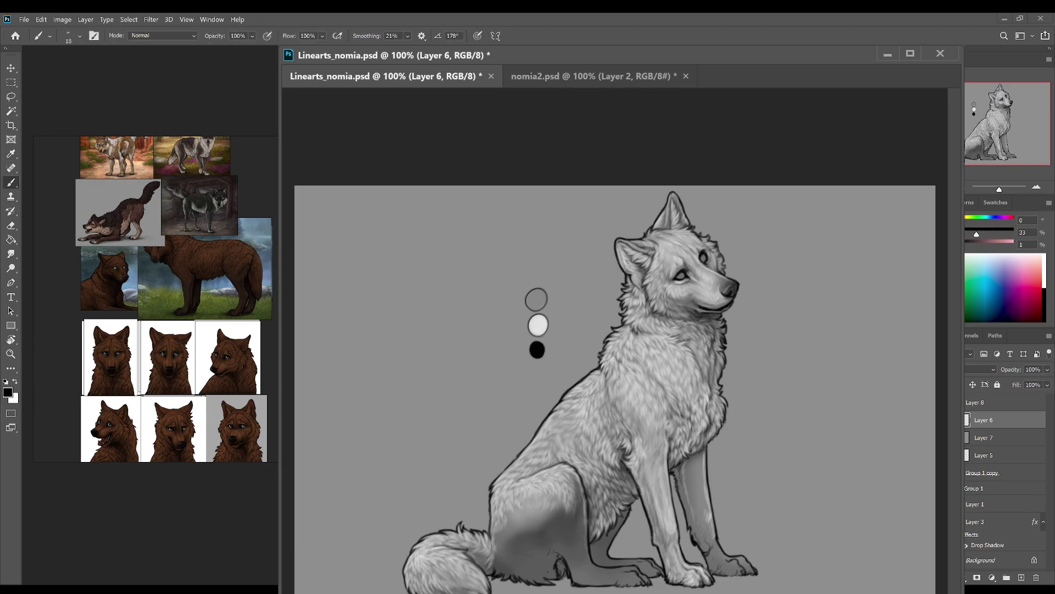
alt+click(538, 325)
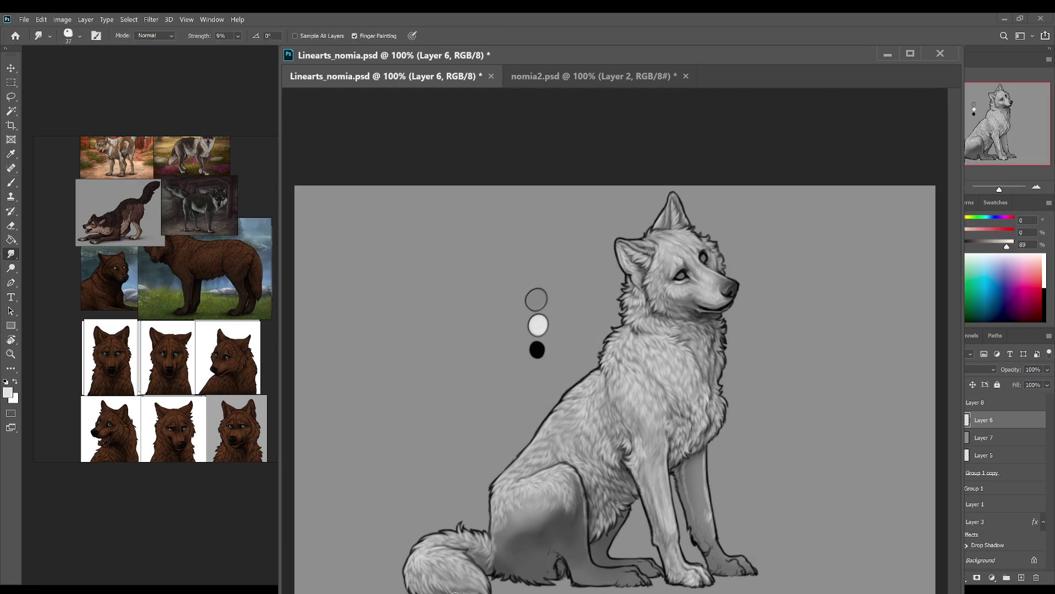
alt+click(537, 349)
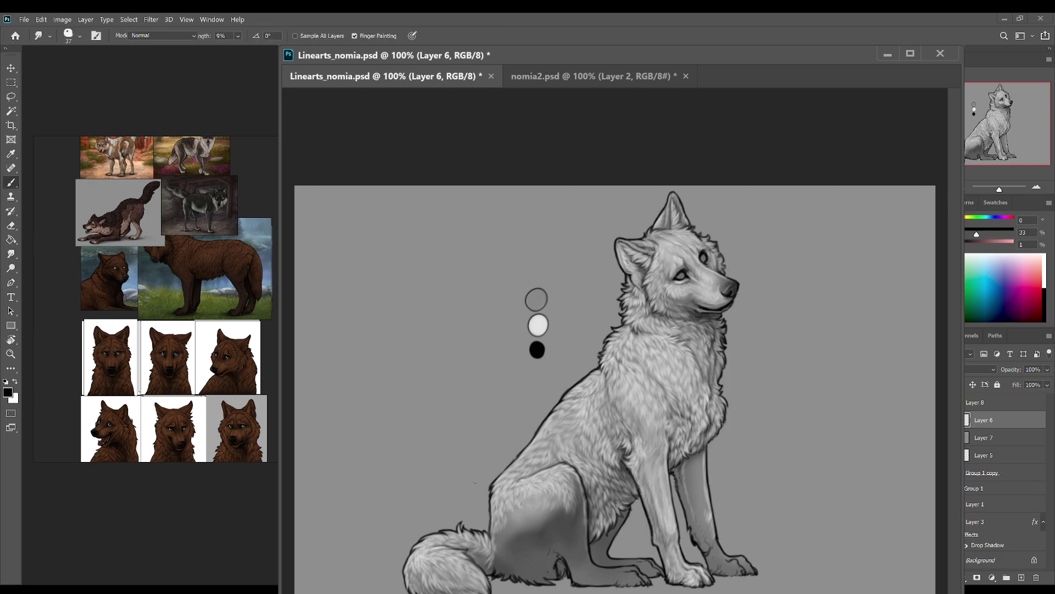
alt+click(538, 325)
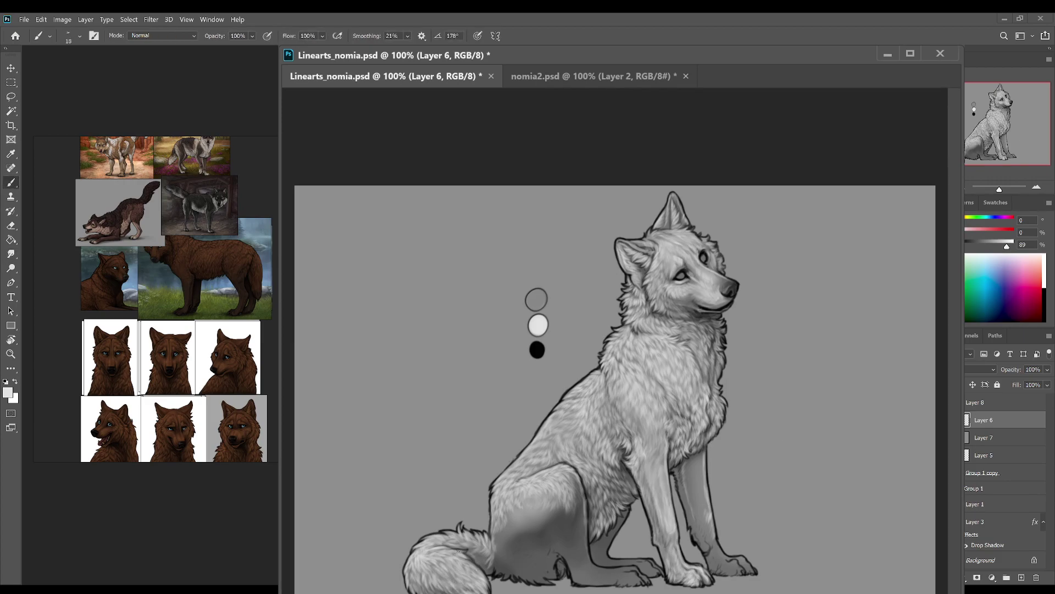
key(ctrl+s)
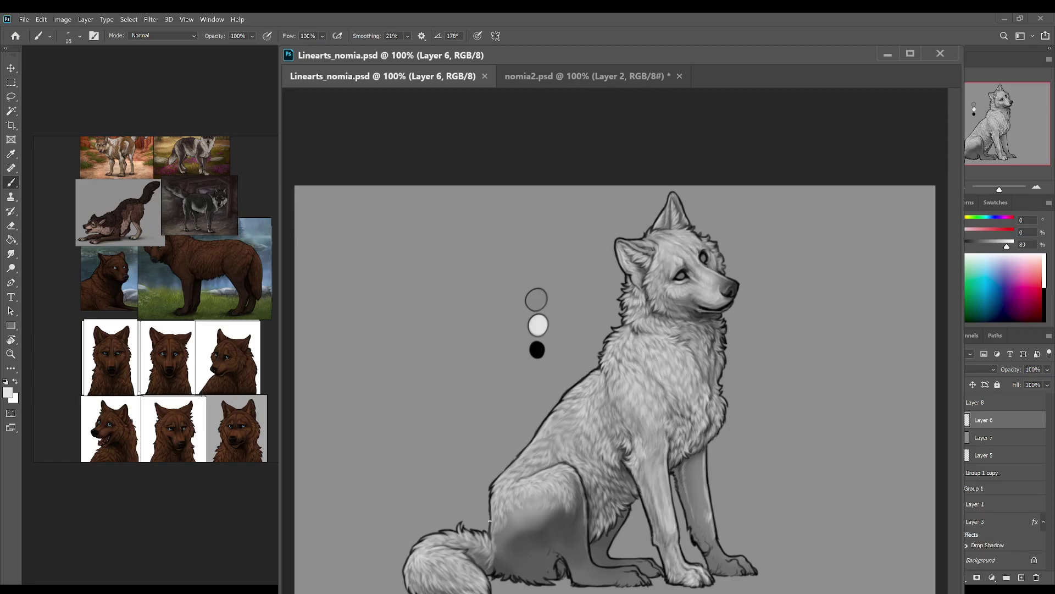
Step: Paint light fur strokes down the upper part of the far front leg and blend them with Smudge
drag(690, 459, 692, 487)
key(r)
key(b)
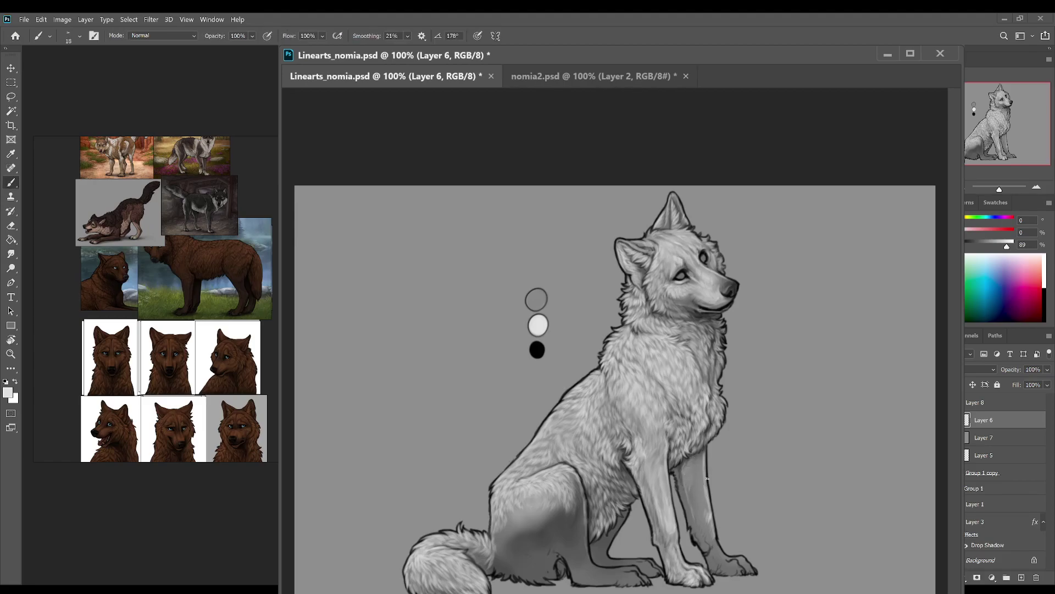
key(r)
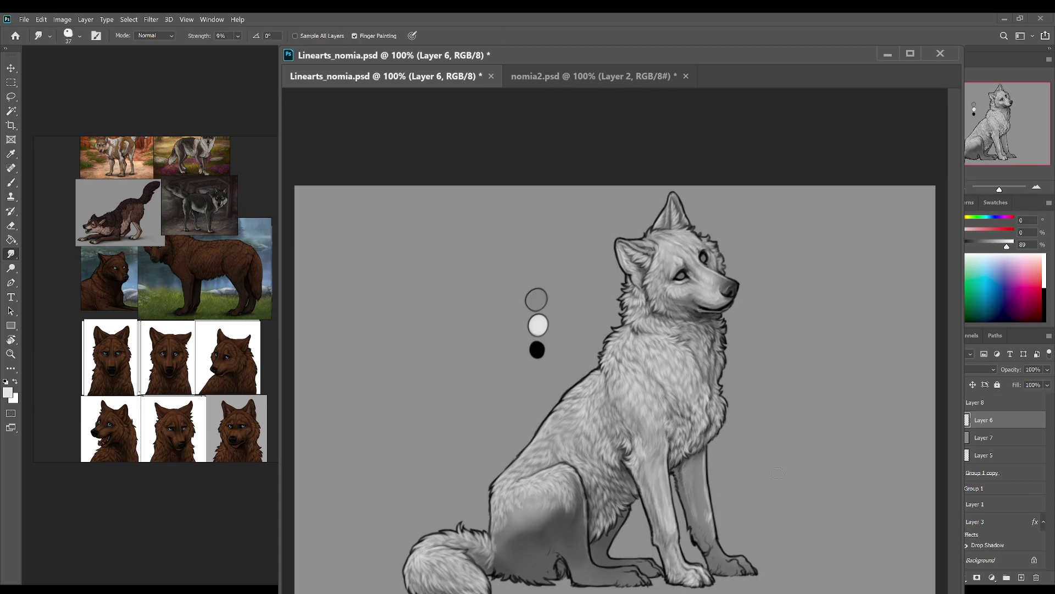
key(b)
drag(701, 494, 708, 521)
Step: Lighten the front legs with broader brush strokes, using a soft brush of size 64 on the far leg
right_click(708, 445)
click(827, 439)
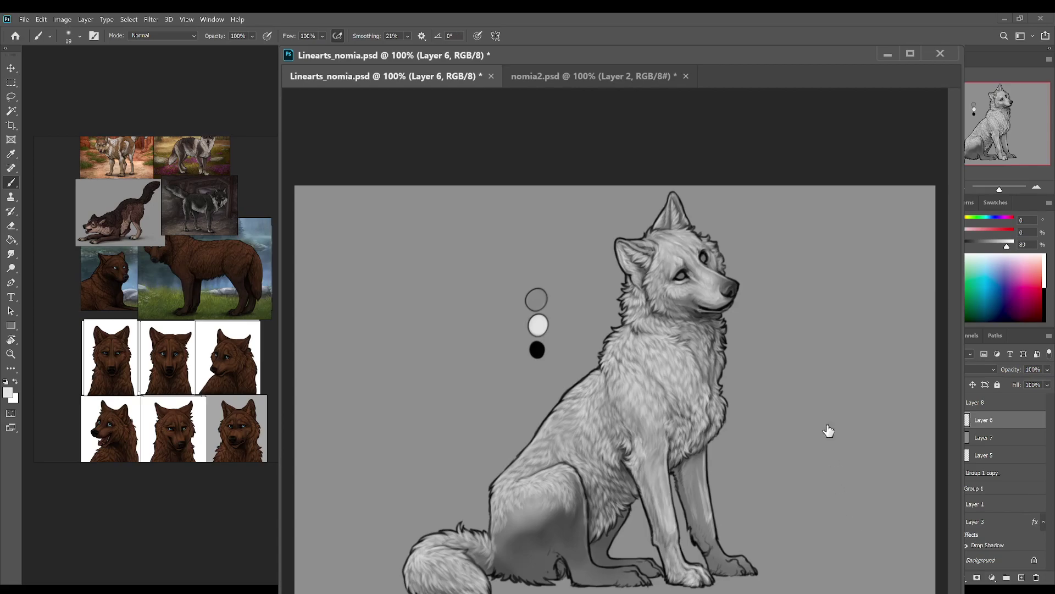
drag(658, 465, 673, 539)
right_click(715, 481)
click(801, 377)
drag(694, 467, 703, 521)
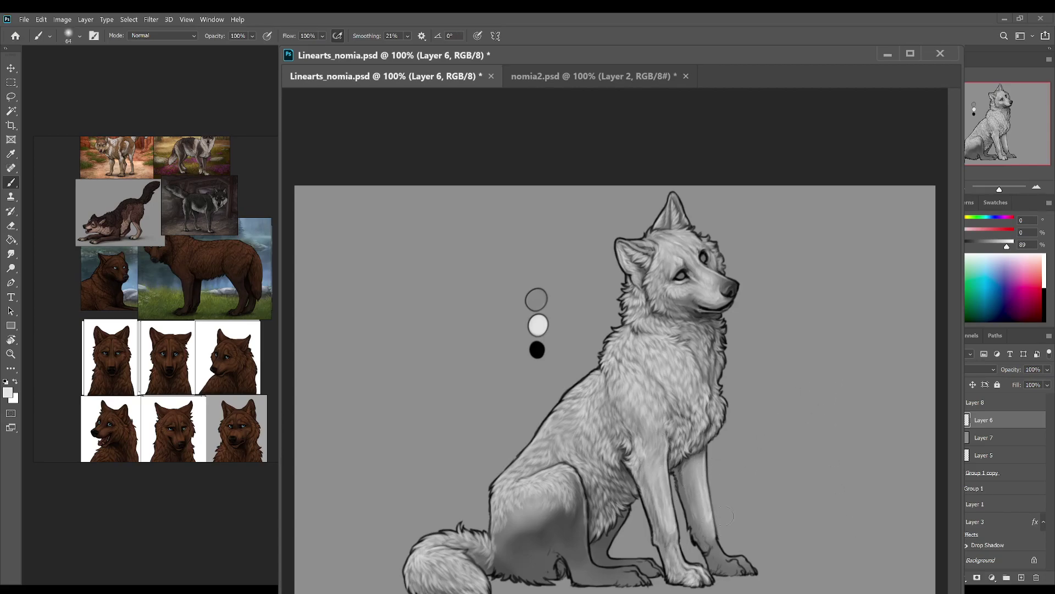
Step: Return to the fur brush at size 14, add fine strokes to the far front leg, smudge them, and save
key(period)
key(period)
key(bracketleft)
key(bracketleft)
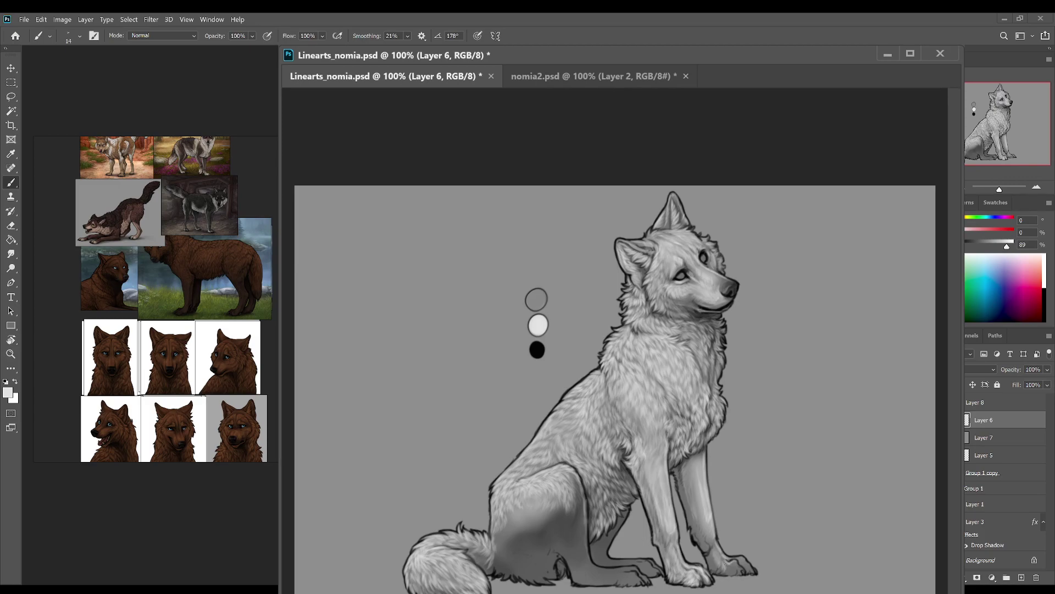
key(r)
key(ctrl+s)
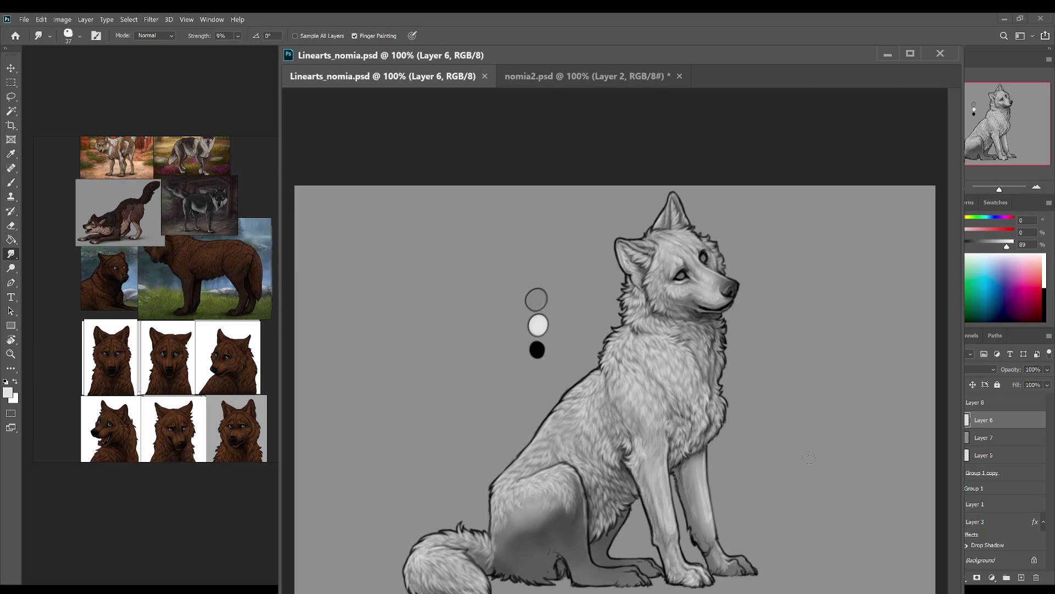
Step: Paint light fur strokes on the far front paw, smudging between strokes
key(b)
click(732, 572)
key(r)
key(b)
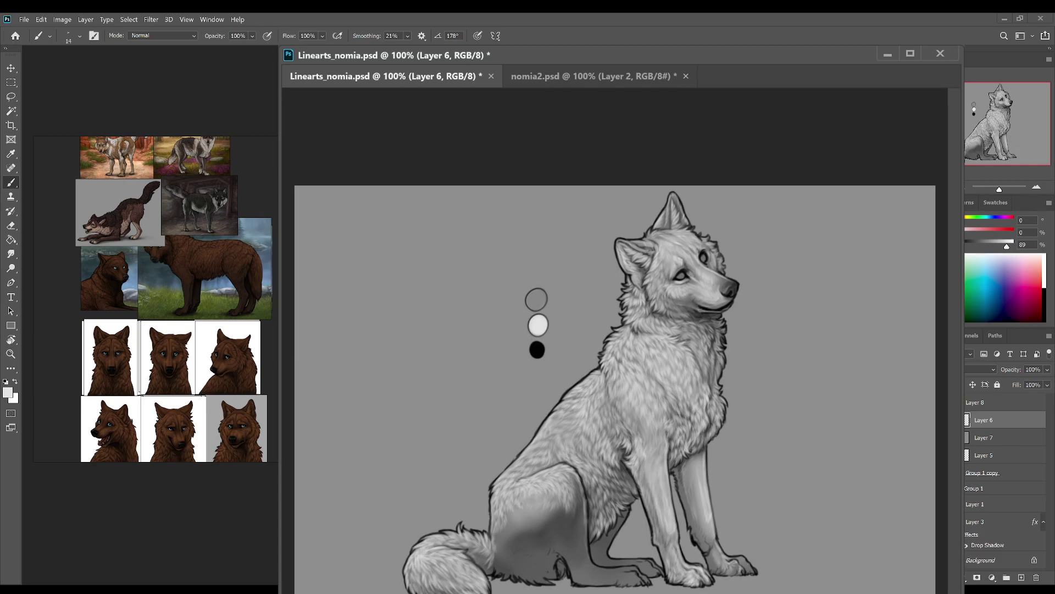
key(r)
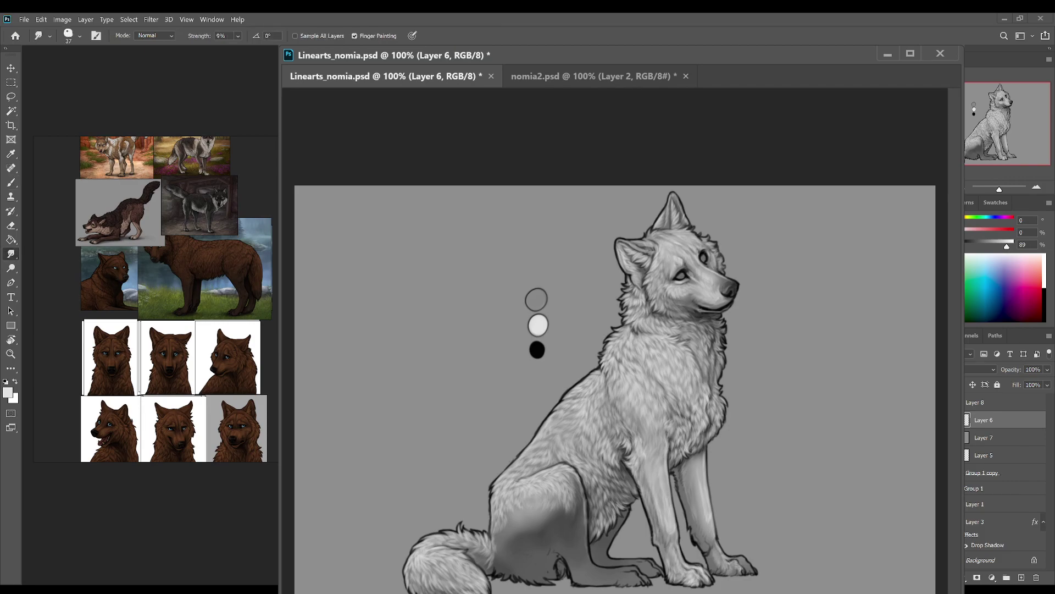
key(b)
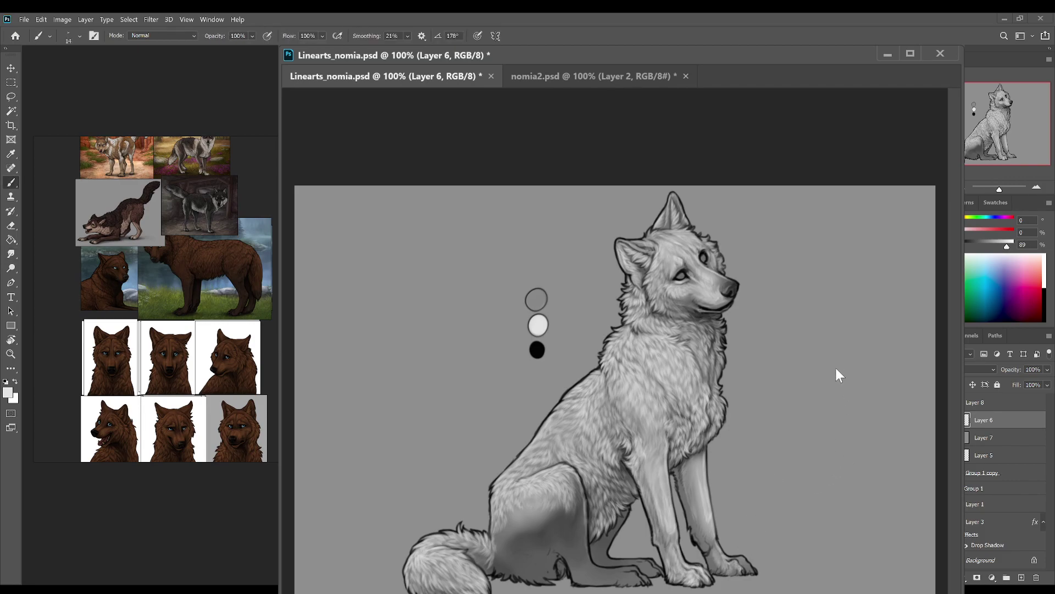
Step: Rotate the canvas to refine and smudge the light fur on the front paws, and save
drag(703, 561, 619, 545)
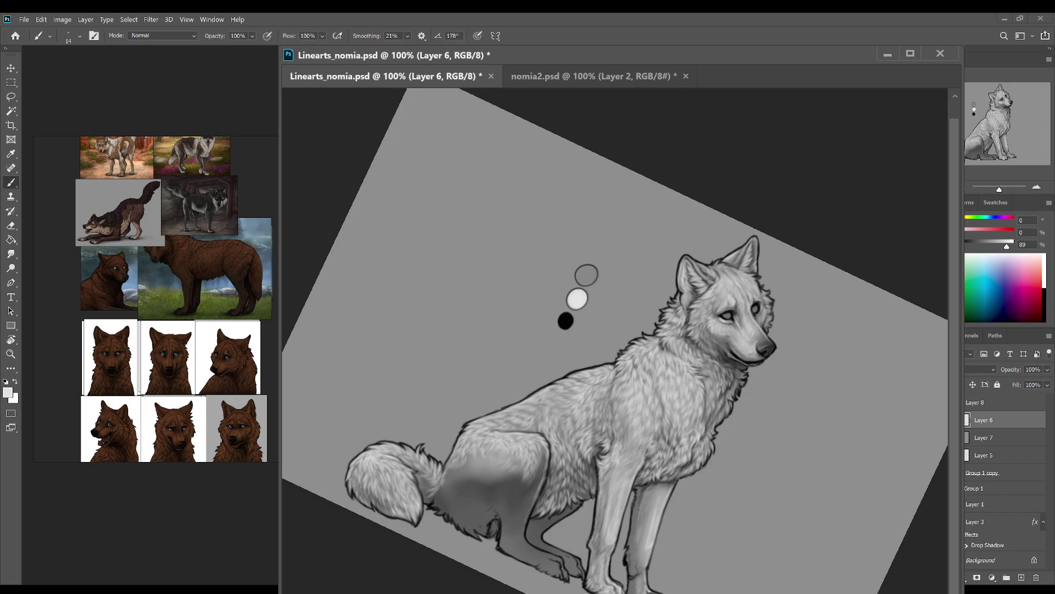
drag(682, 530, 738, 559)
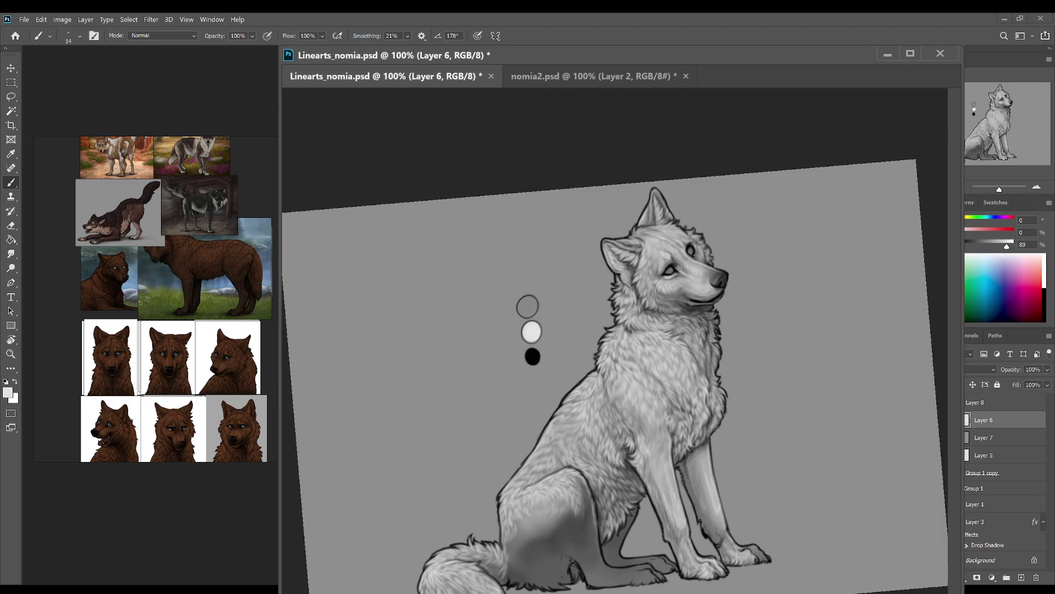
key(r)
drag(800, 538, 725, 577)
key(ctrl+s)
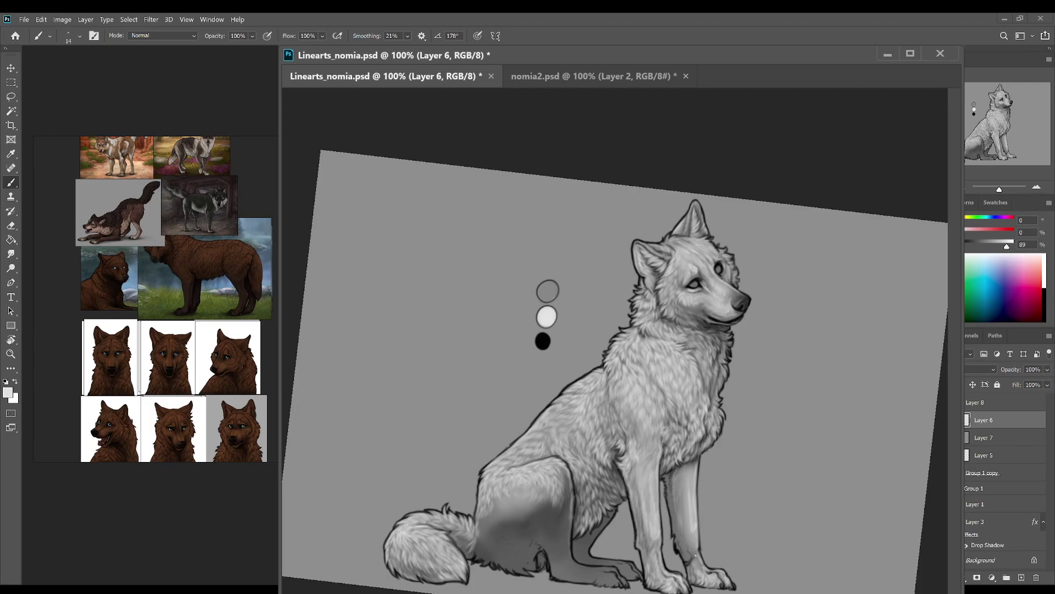
Step: Paint short light fur strokes on the far front leg just above the paw, smudging between strokes, and save
drag(685, 551, 688, 560)
key(r)
key(b)
key(alt)
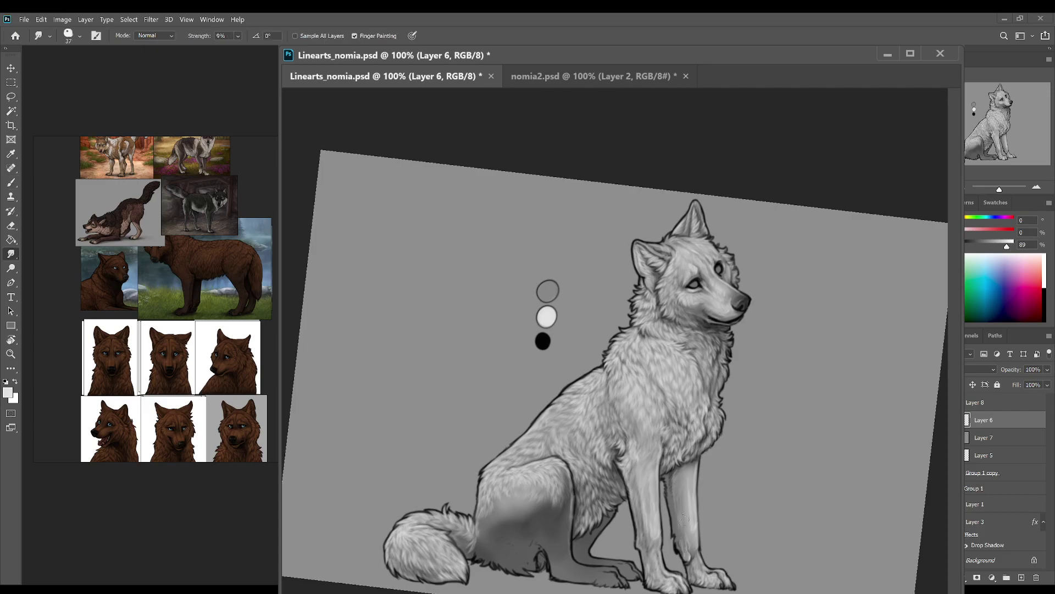
key(r)
key(b)
drag(679, 540, 677, 551)
key(r)
key(b)
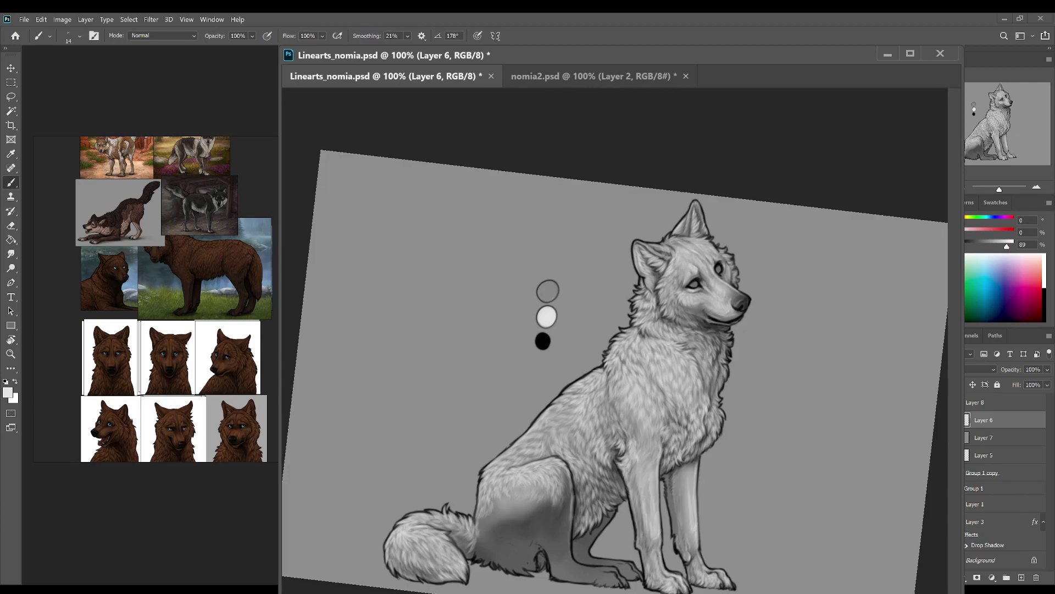
key(r)
key(b)
key(ctrl+s)
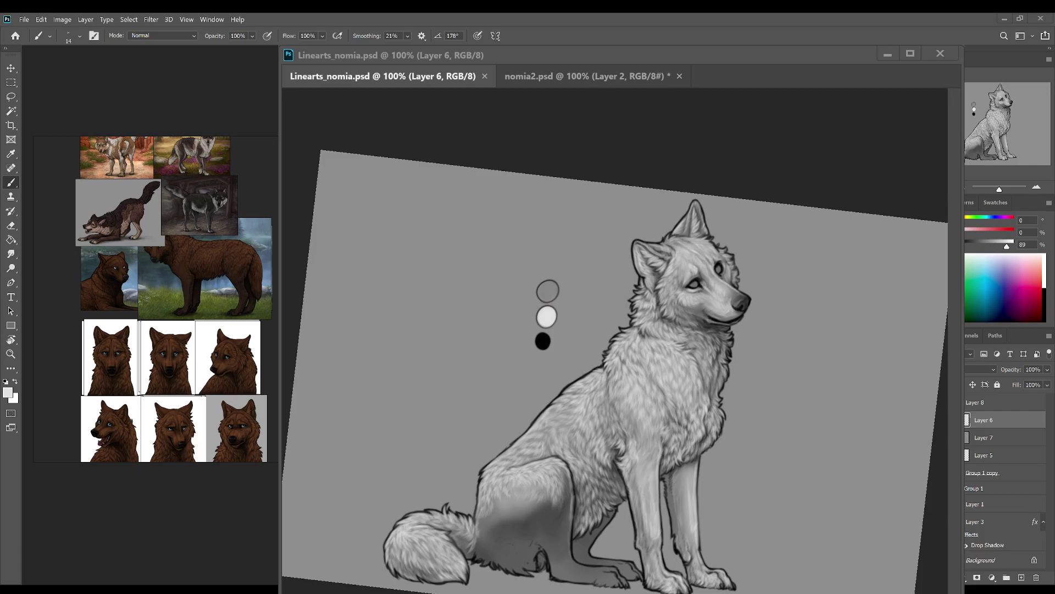
Step: Paint light fur strokes along the near front leg and the middle of the far one, smudging between strokes, and save
click(269, 569)
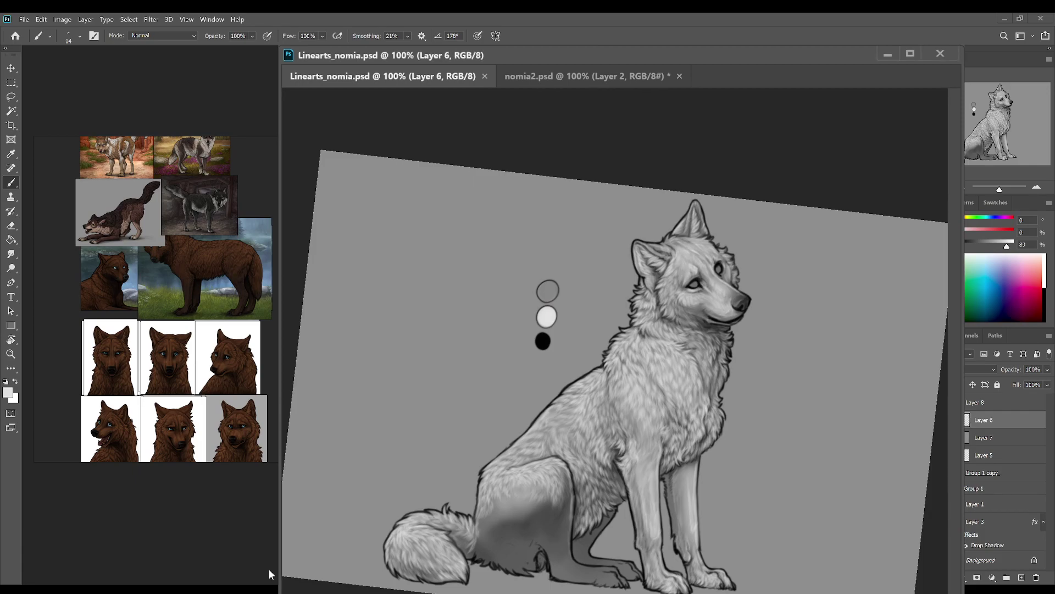
drag(659, 516, 647, 459)
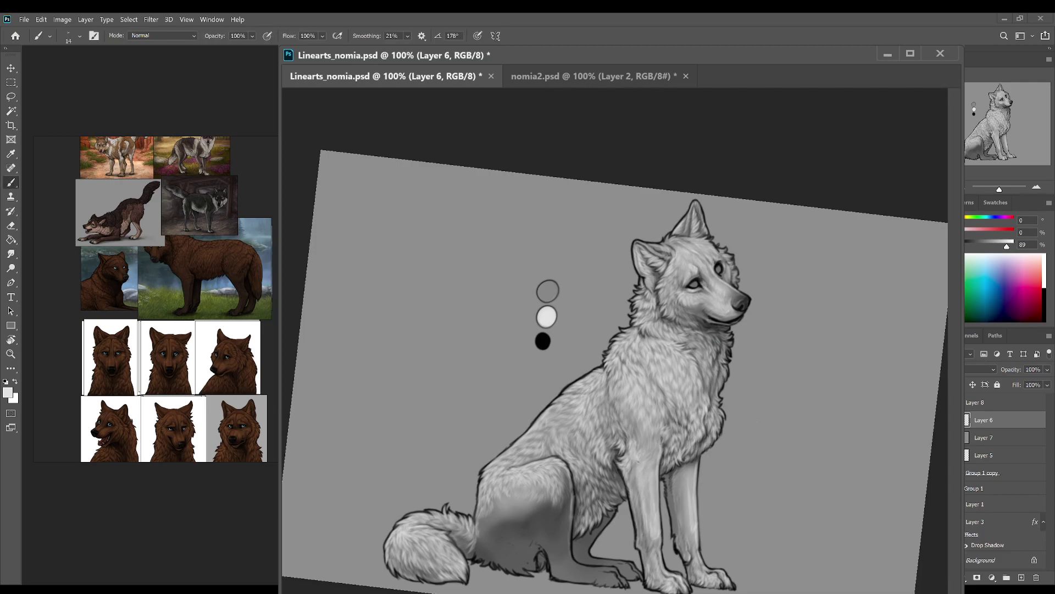
key(r)
key(b)
drag(682, 500, 685, 517)
key(r)
key(b)
key(r)
key(b)
key(r)
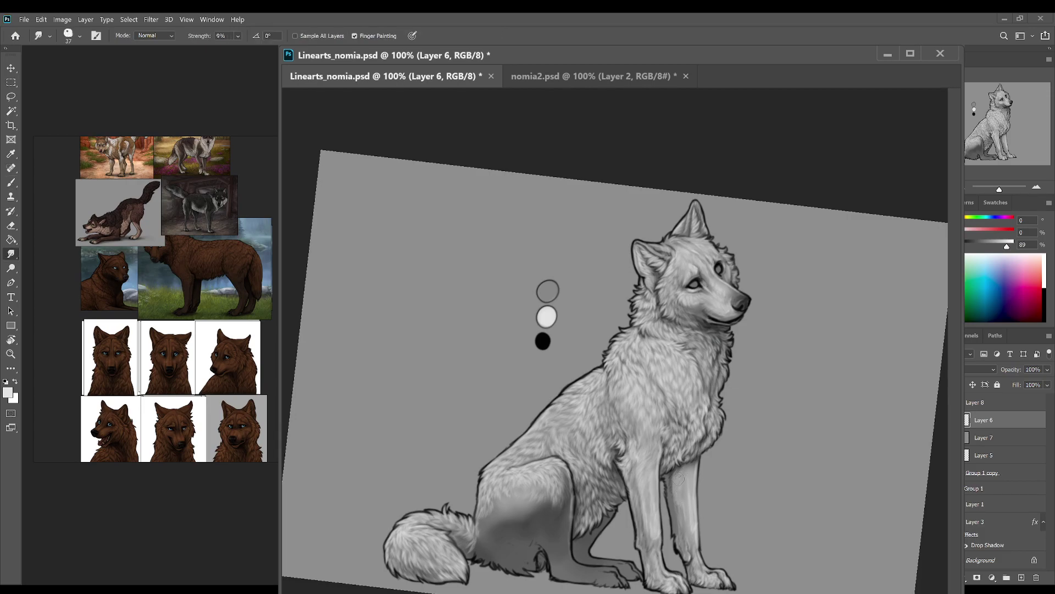
key(ctrl+s)
key(b)
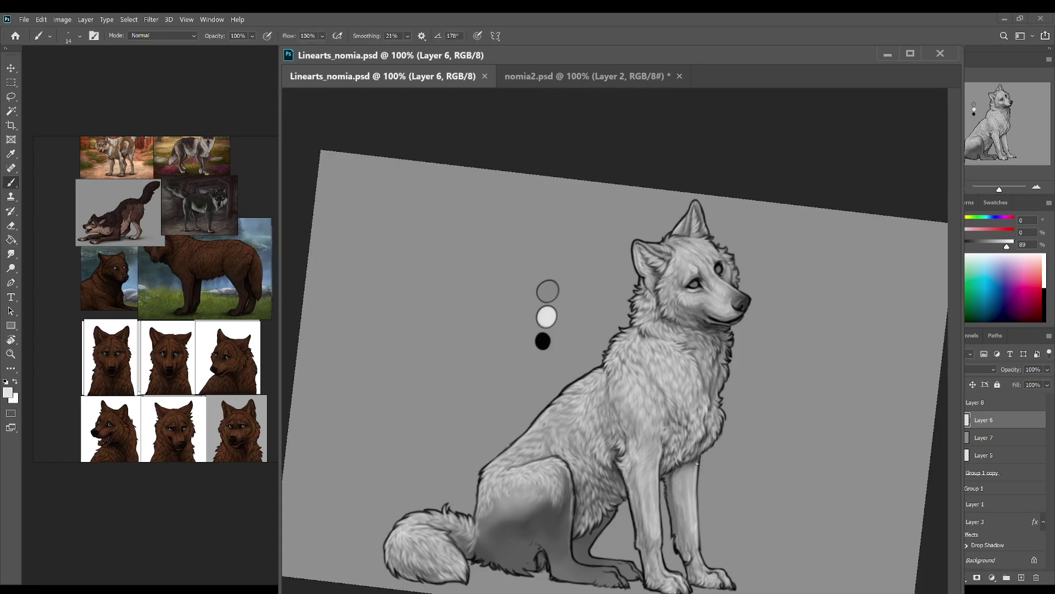
Step: Add light fur at the top of the far front leg, darken its inner edge with sampled dark grey, and smudge
drag(684, 471, 684, 480)
key(r)
key(b)
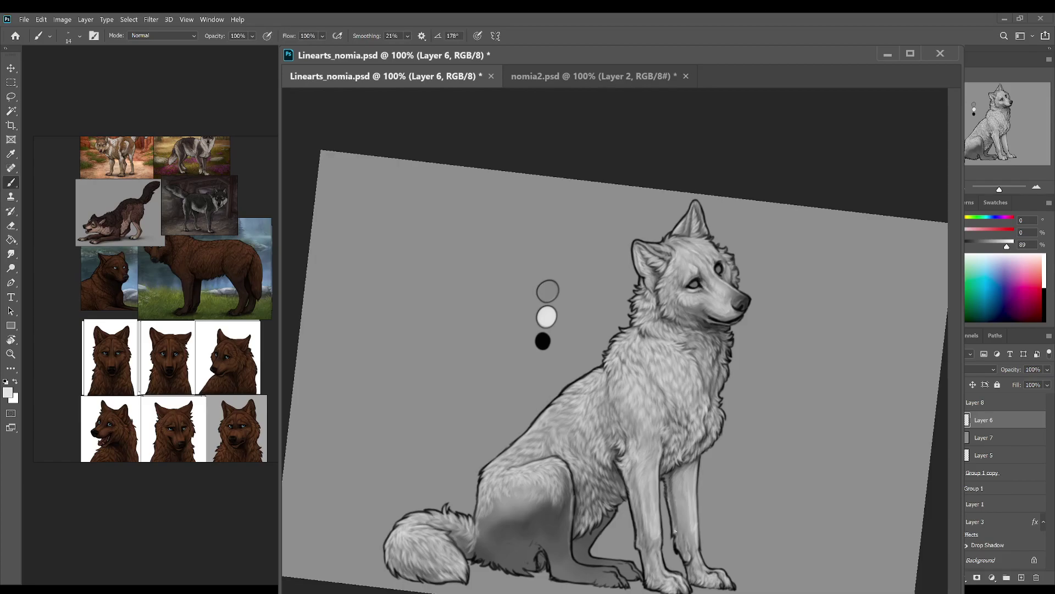
alt+click(677, 476)
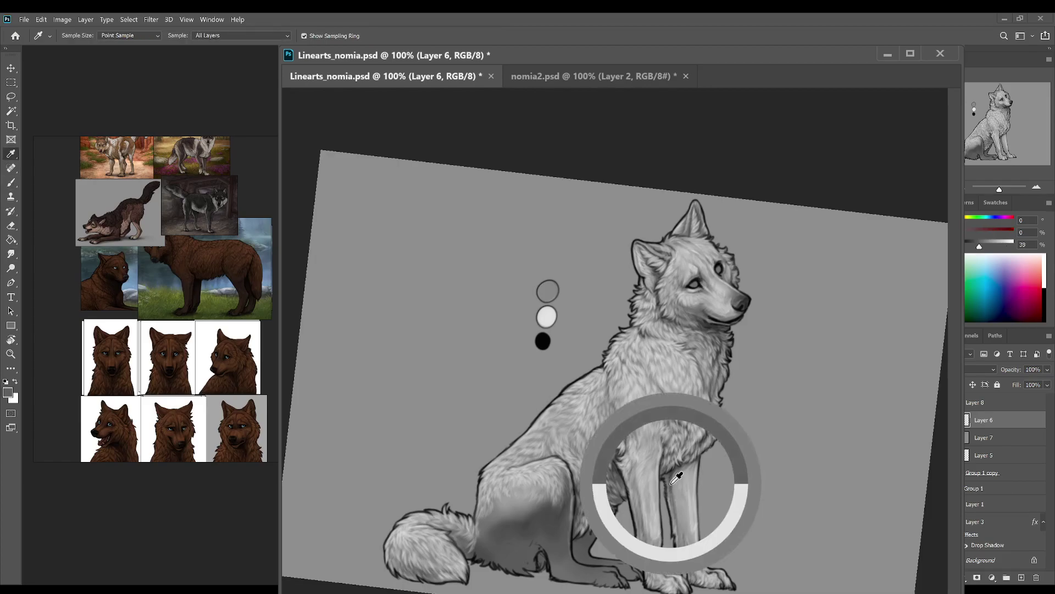
drag(683, 502, 685, 525)
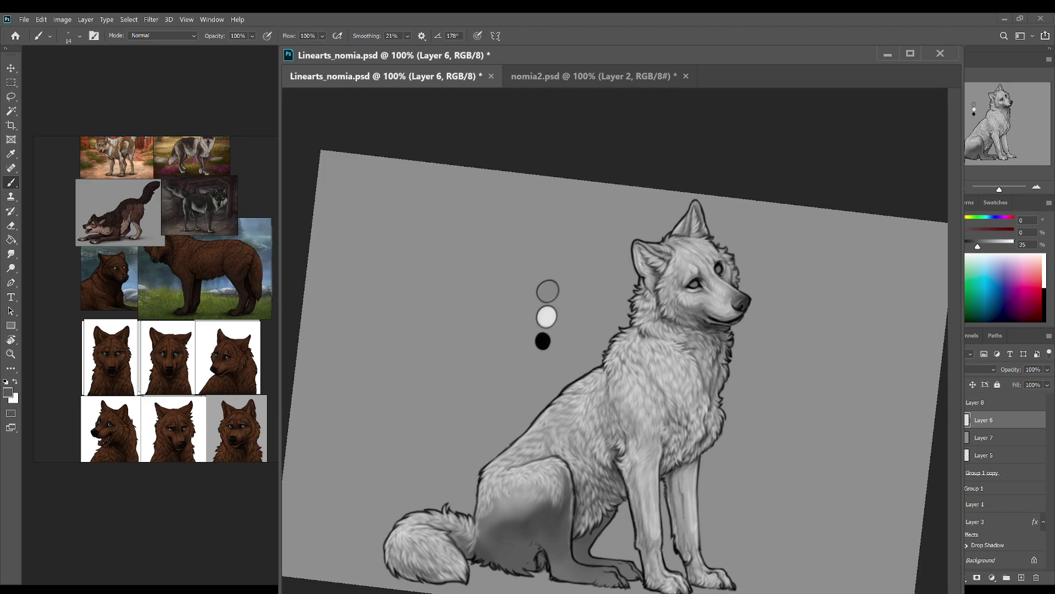
drag(675, 480, 679, 499)
key(r)
key(b)
alt+click(677, 507)
Step: Paint fur strokes along the inner side of the far front leg in the light swatch colour, smudging between strokes
alt+click(546, 316)
key(r)
key(b)
mouse_move(685, 543)
mouse_down()
mouse_move(687, 493)
mouse_move(693, 548)
mouse_move(678, 481)
mouse_up()
key(r)
key(b)
key(r)
key(b)
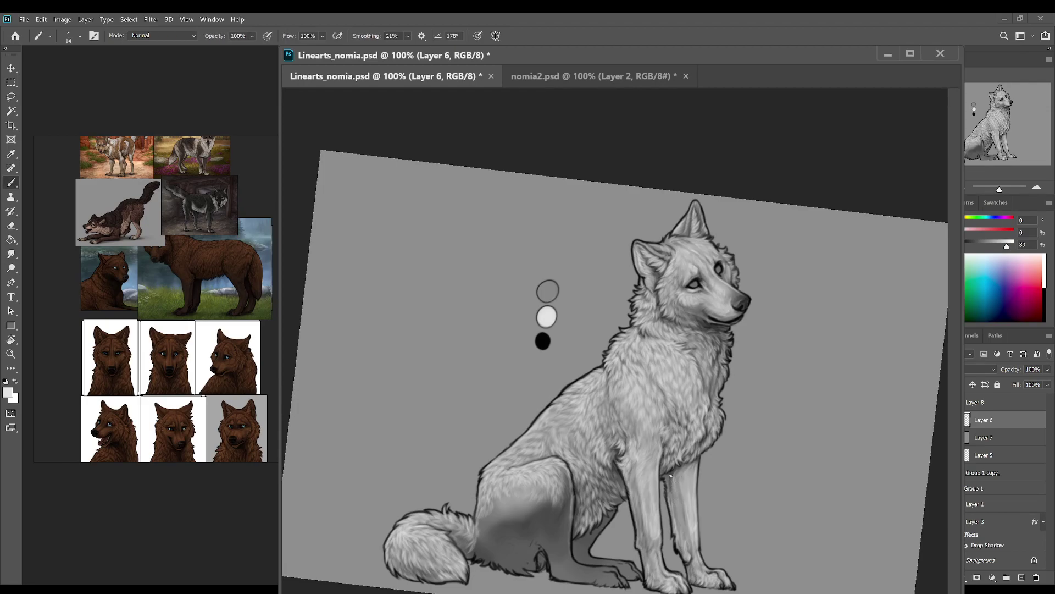
mouse_move(683, 516)
mouse_down()
mouse_move(683, 487)
mouse_move(686, 520)
mouse_up()
Step: Touch up the lower far front leg with the black swatch colour and grey tones sampled from the leg, smudging between strokes
alt+click(546, 343)
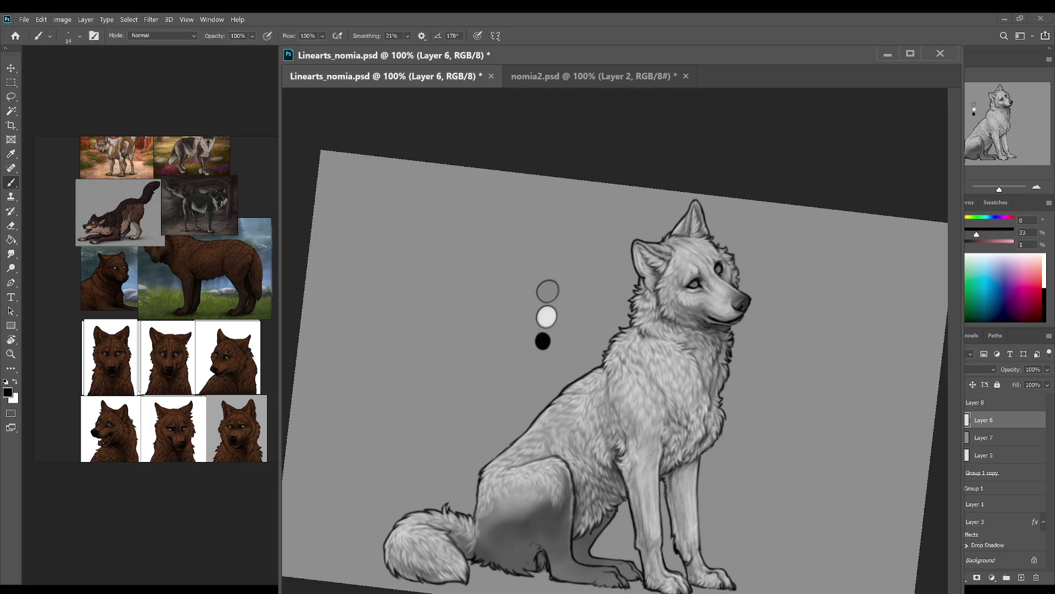
drag(696, 546, 699, 550)
key(r)
key(b)
alt+click(698, 525)
alt+click(699, 523)
alt+click(693, 552)
alt+click(692, 557)
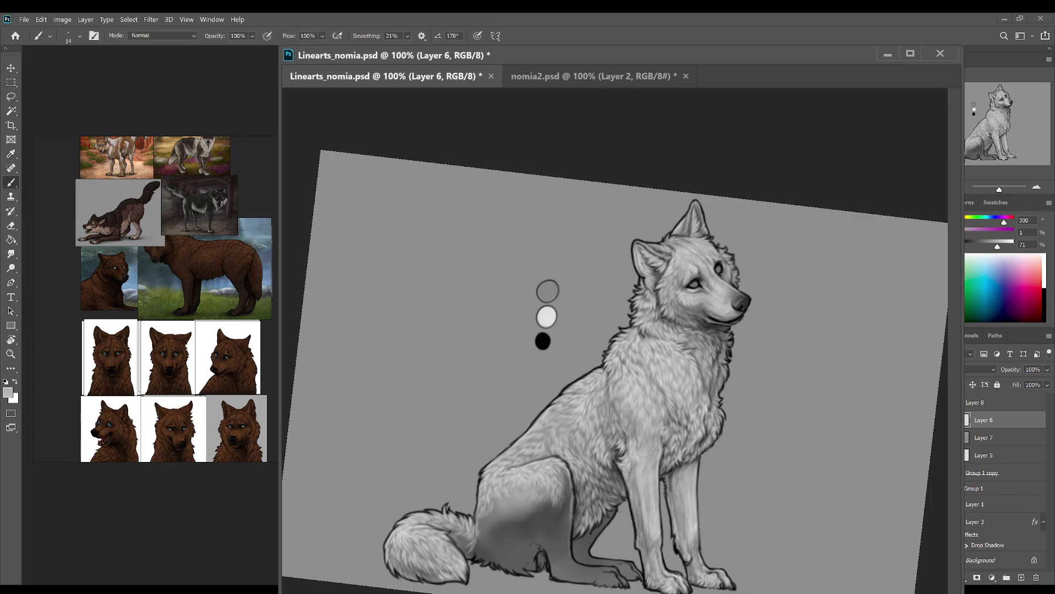
Step: Zoom out to 66.7%, reset the canvas rotation, and save the file
key(ctrl+minus)
key(r)
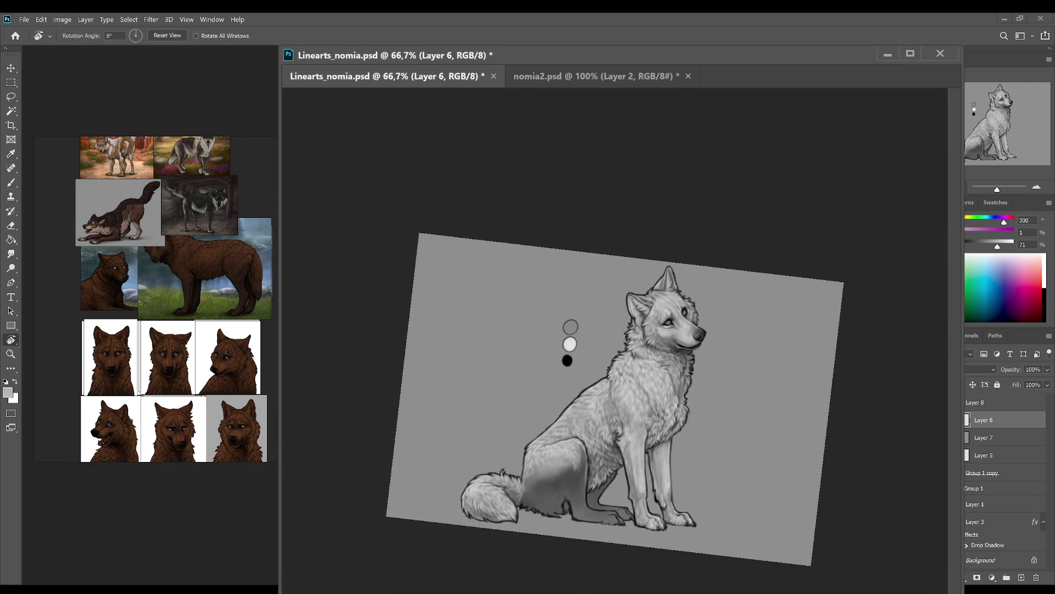
click(176, 35)
key(ctrl+s)
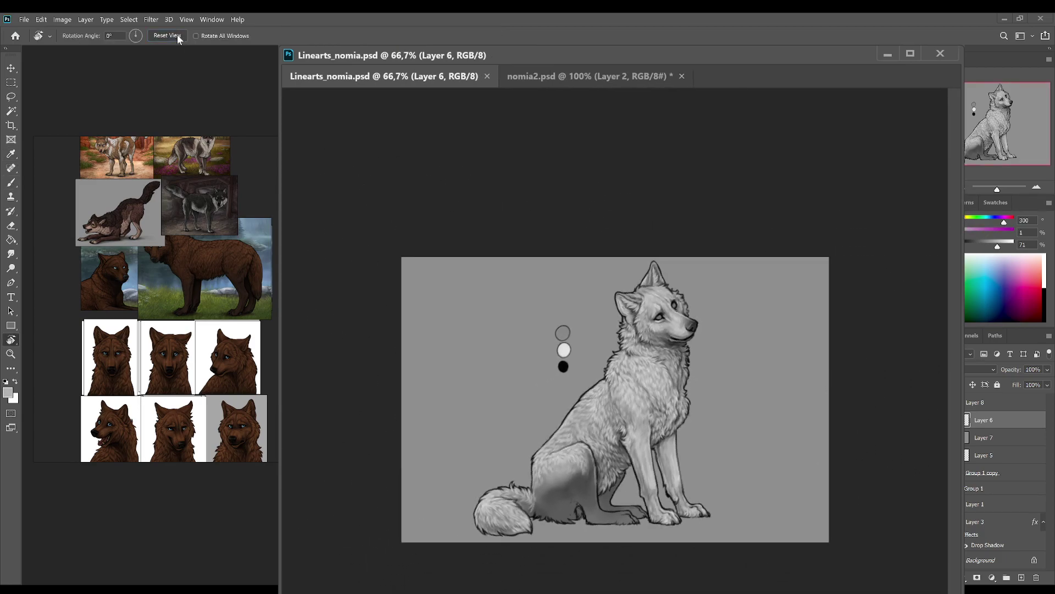
Step: Compare the wolf with and without the latest fur work by toggling the layer and undoing and redoing, and save
key(ctrl+comma)
key(ctrl+comma)
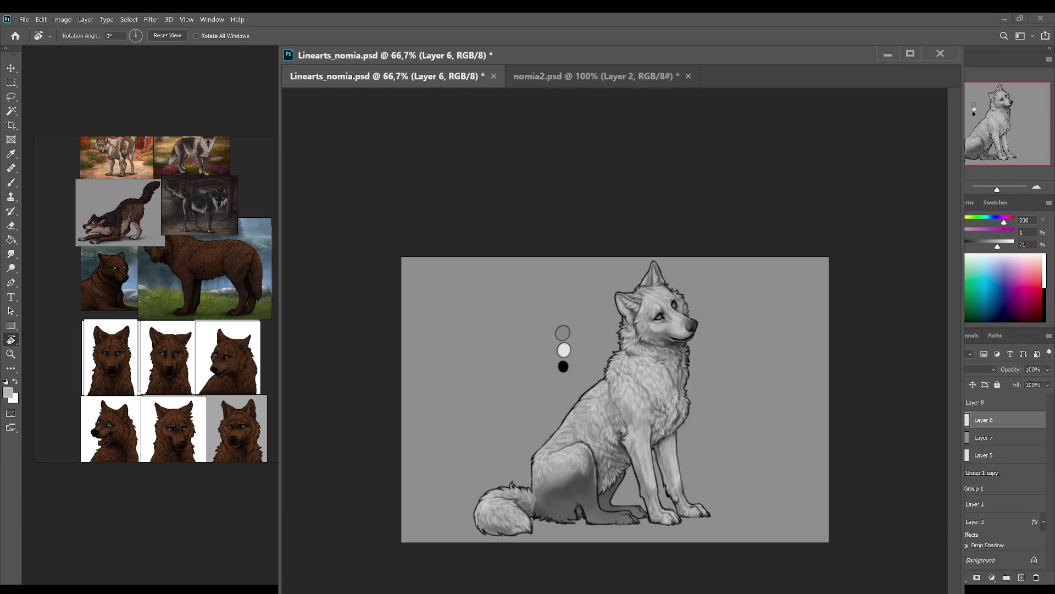
key(ctrl+z)
key(ctrl+shift+z)
key(ctrl+s)
Step: Paint light fur strokes on the hind leg below the thigh in the light swatch colour and blend them with Smudge
click(1037, 188)
key(b)
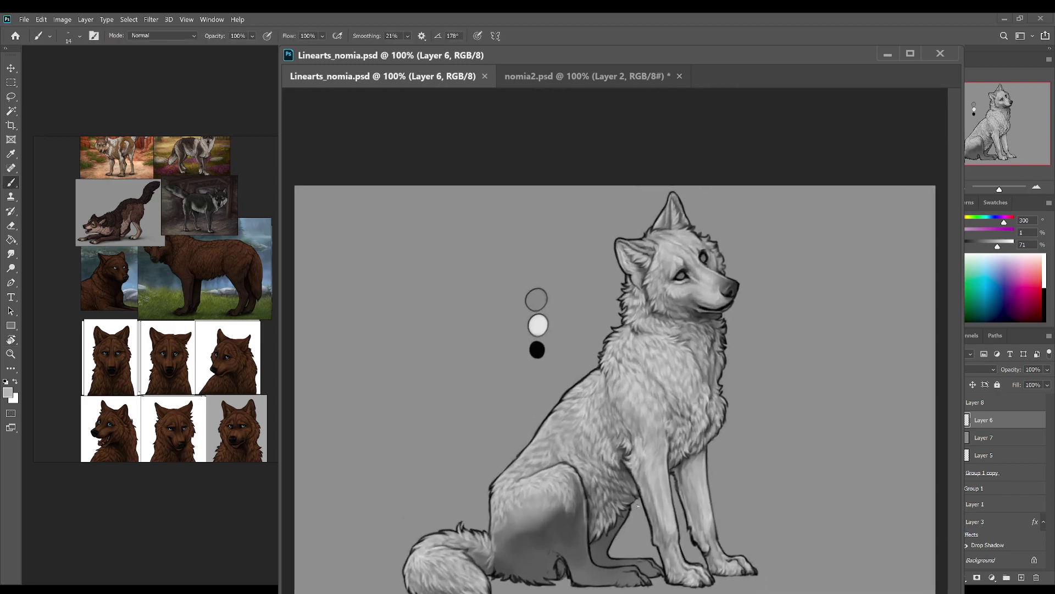
alt+click(542, 328)
drag(587, 555, 594, 566)
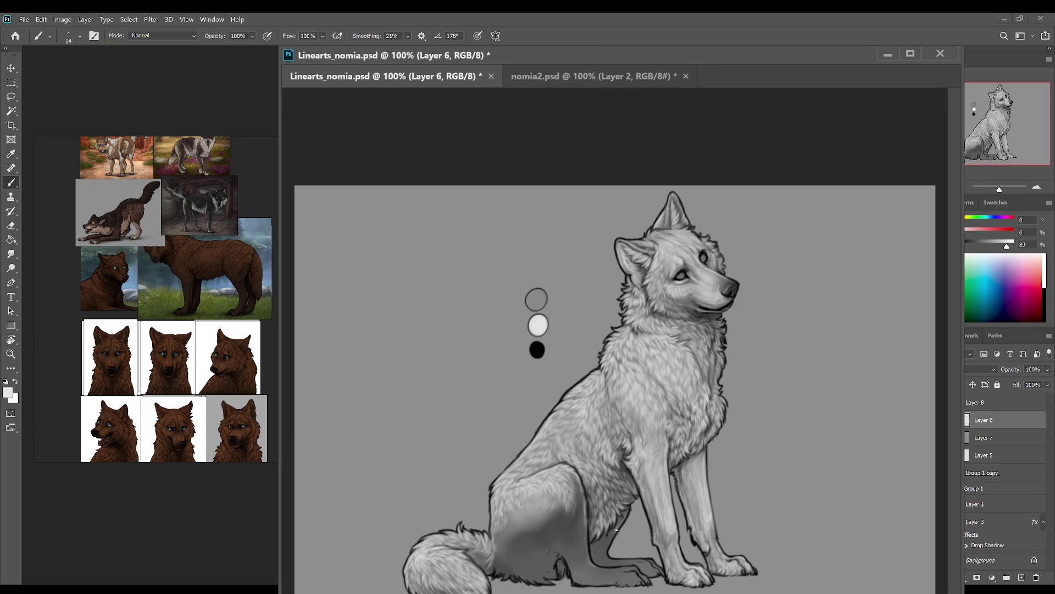
key(r)
key(b)
Step: Add fur on the far hind leg beneath the belly with sampled grey and the light swatch colour, smudge it, and save
alt+click(624, 514)
alt+click(538, 325)
alt+click(612, 523)
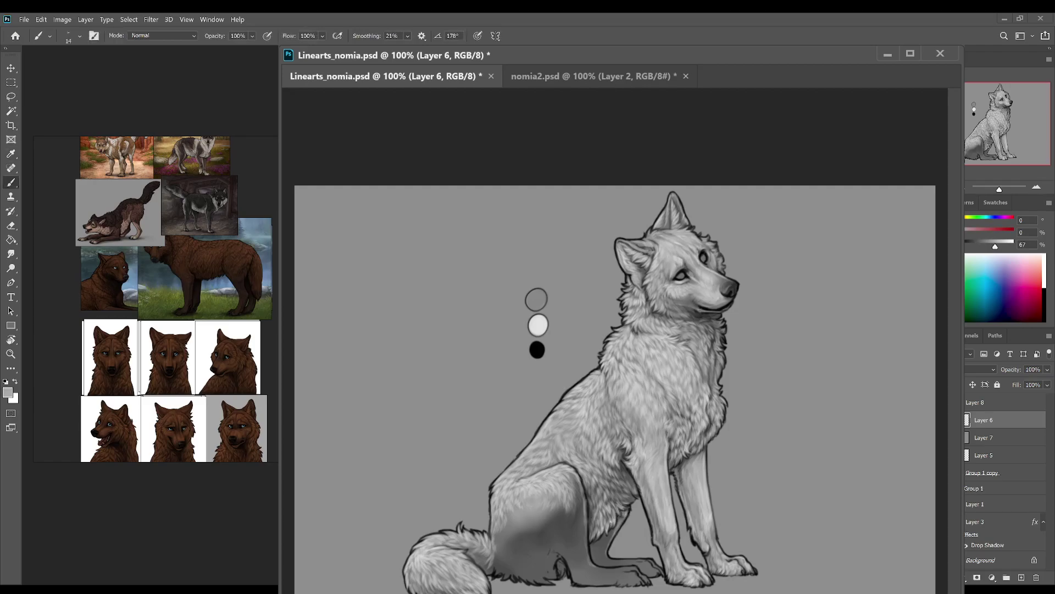
alt+click(538, 325)
key(r)
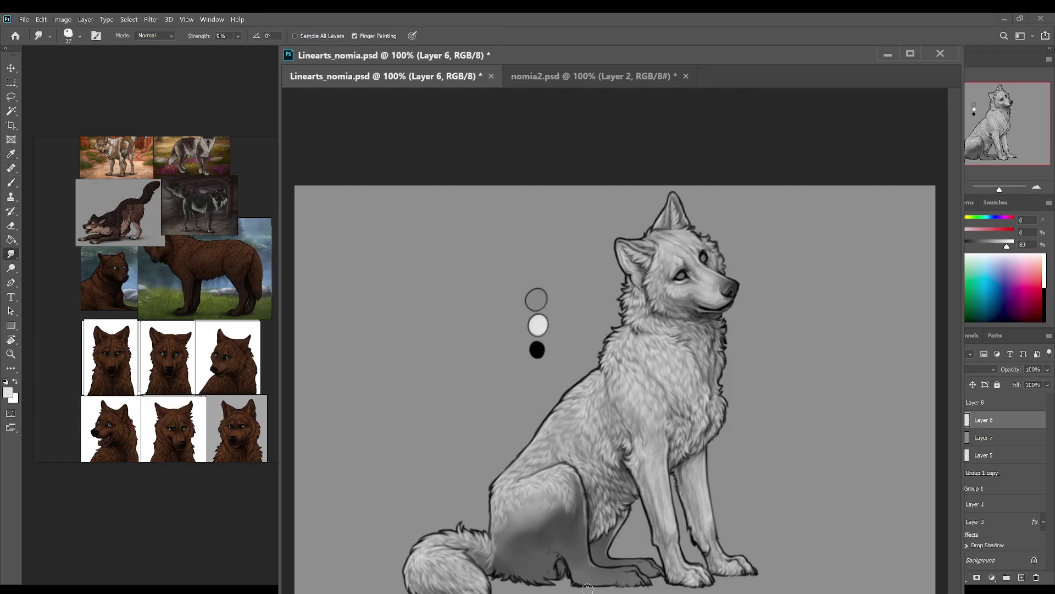
key(ctrl+s)
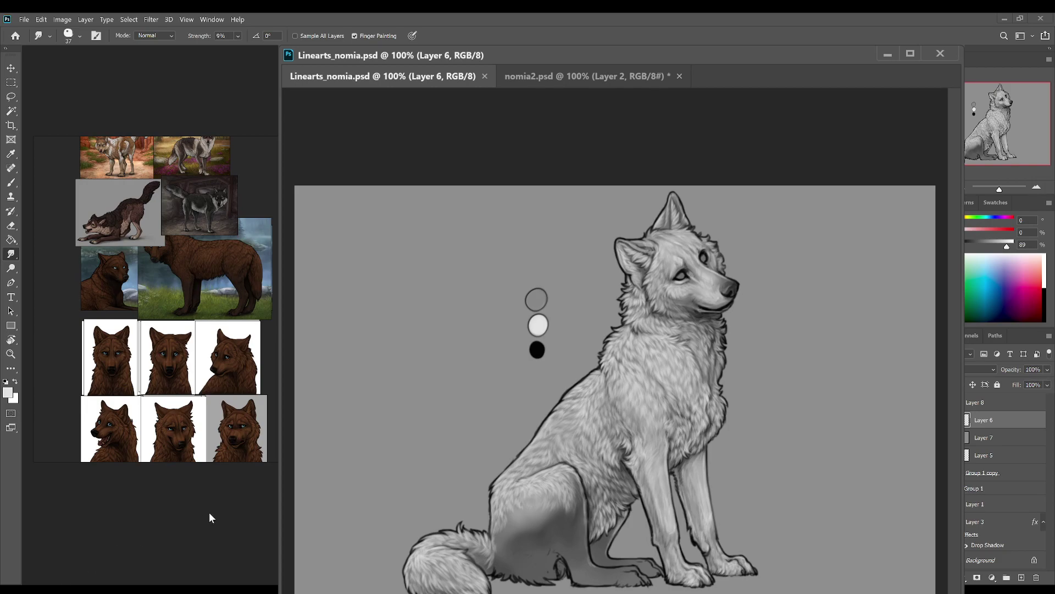
Step: Paint light fur strokes on the near hind paw in the light swatch colour and blend them with Smudge
click(105, 588)
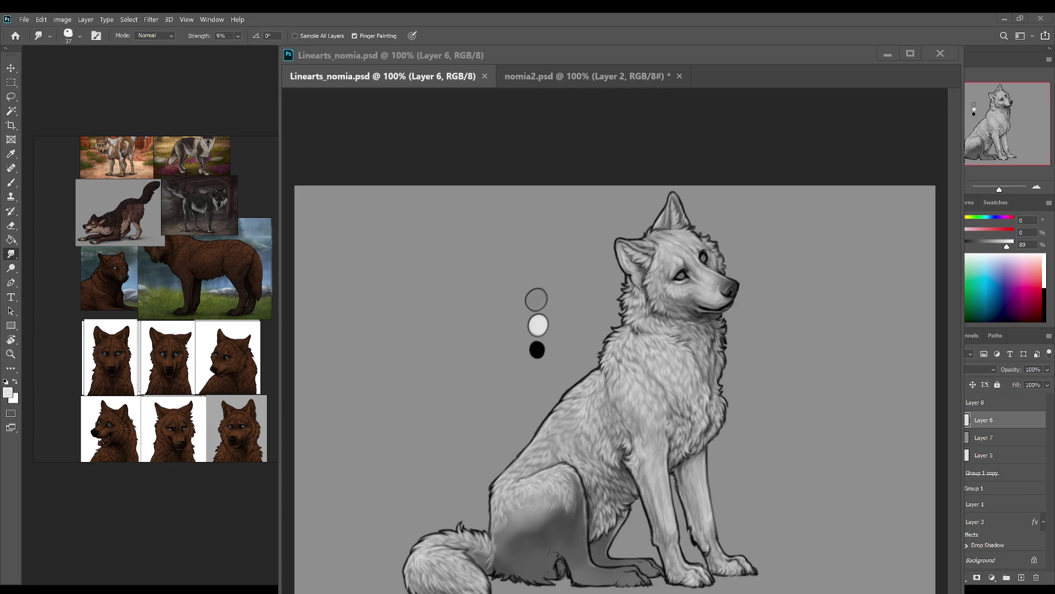
click(692, 65)
click(660, 372)
key(b)
alt+click(537, 325)
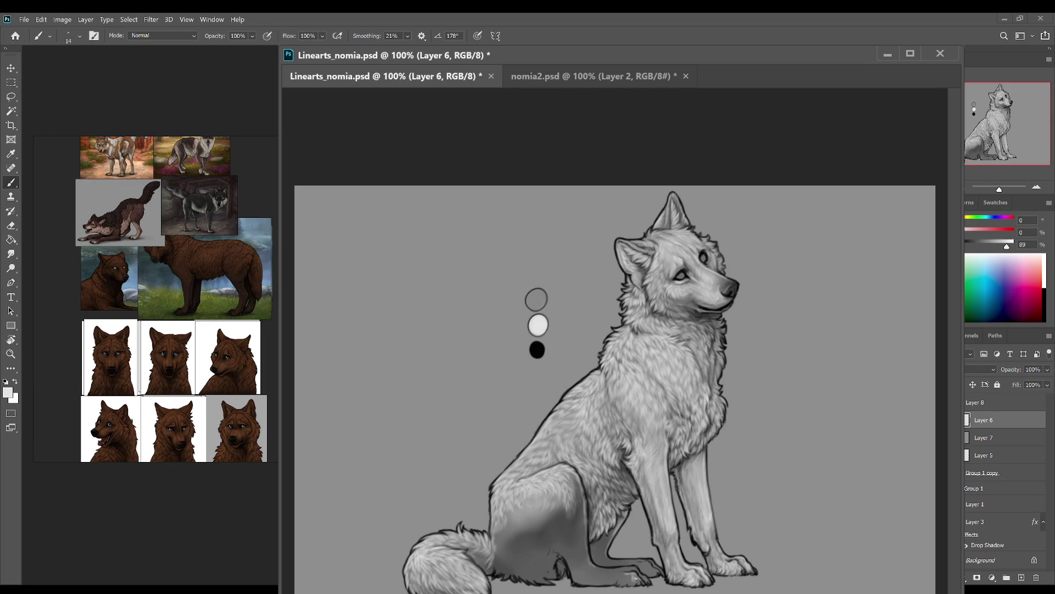
key(r)
drag(629, 576, 636, 573)
key(b)
key(r)
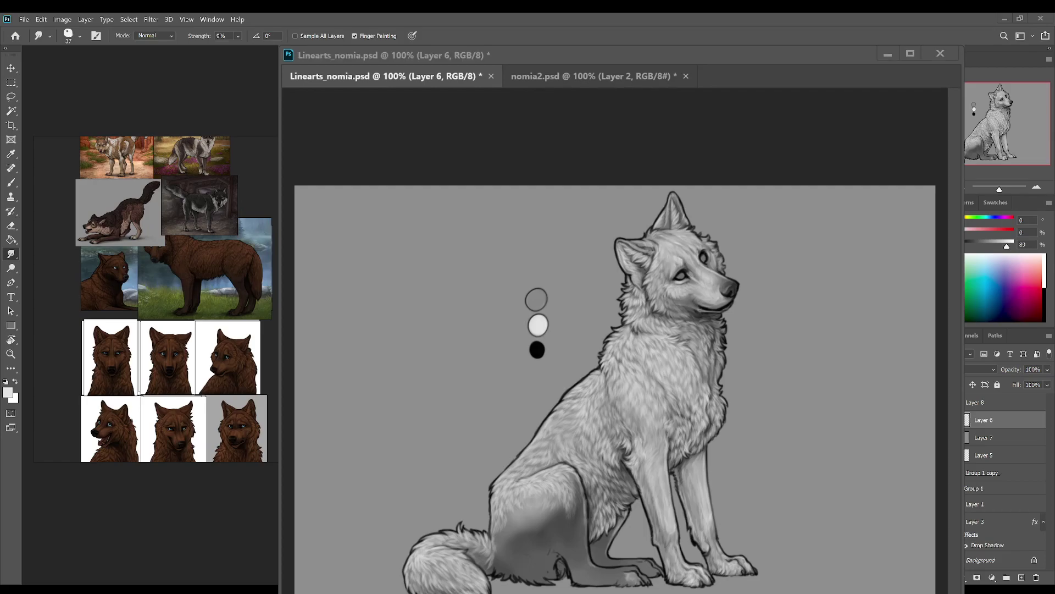
key(b)
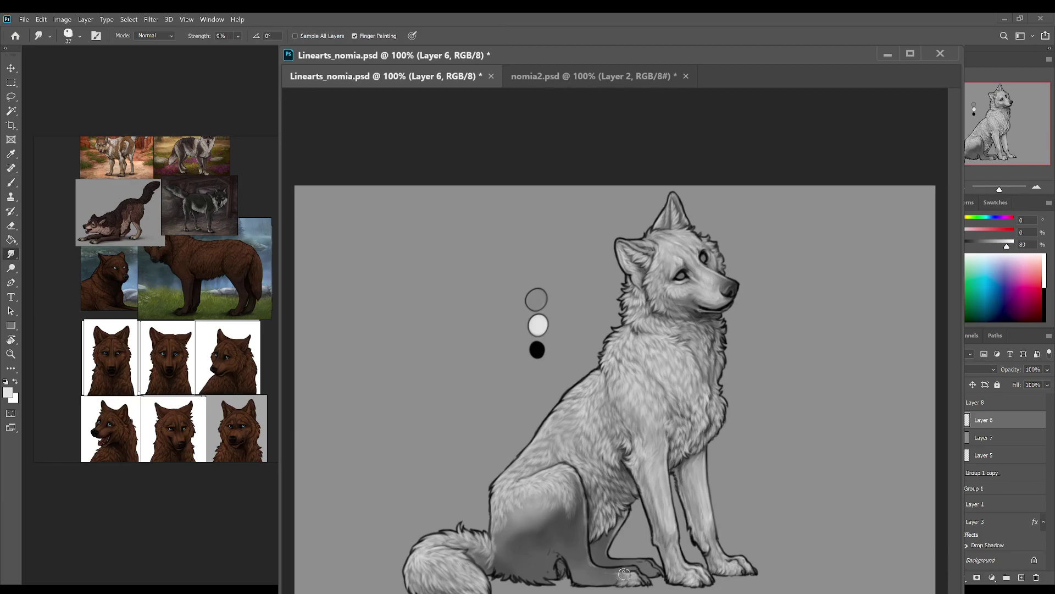
key(r)
Step: Rotate the canvas around the hind foot and add more light fur strokes along its toes and upper side
drag(656, 580, 643, 582)
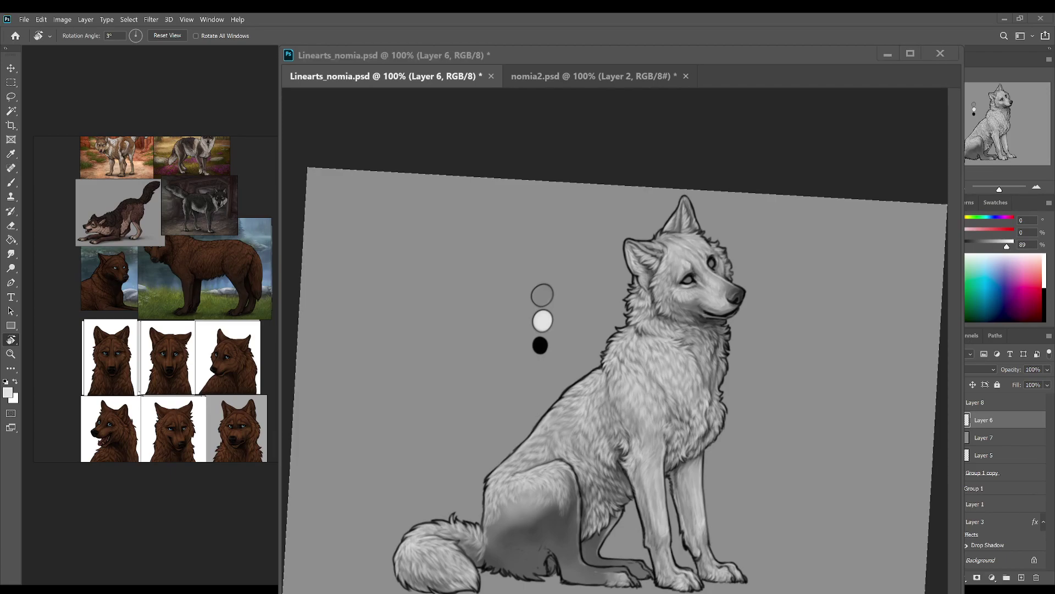
drag(649, 526, 668, 504)
key(b)
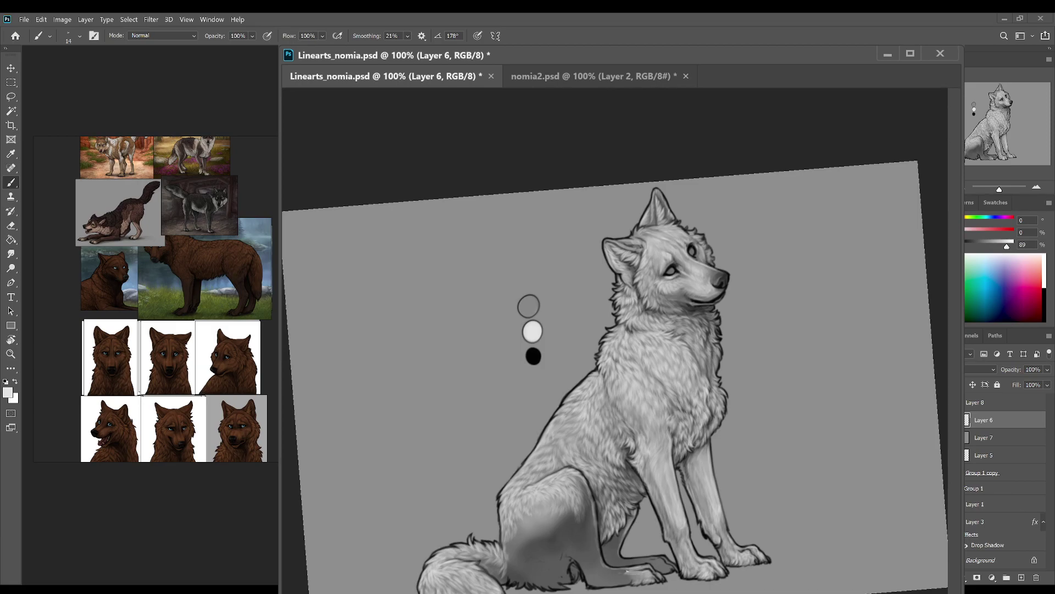
key(r)
drag(669, 567, 614, 587)
key(b)
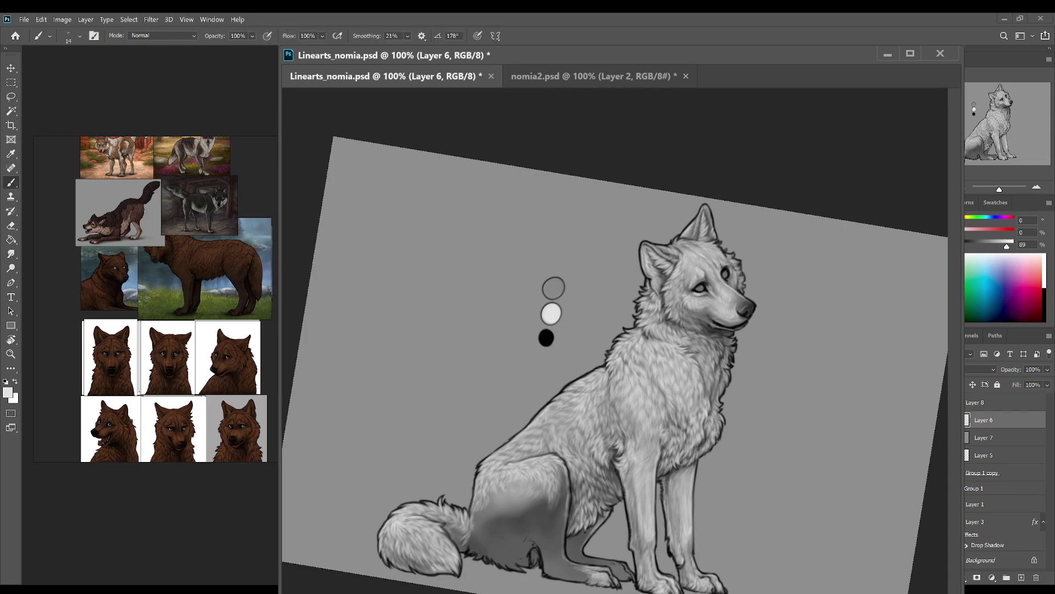
key(r)
drag(615, 571, 685, 558)
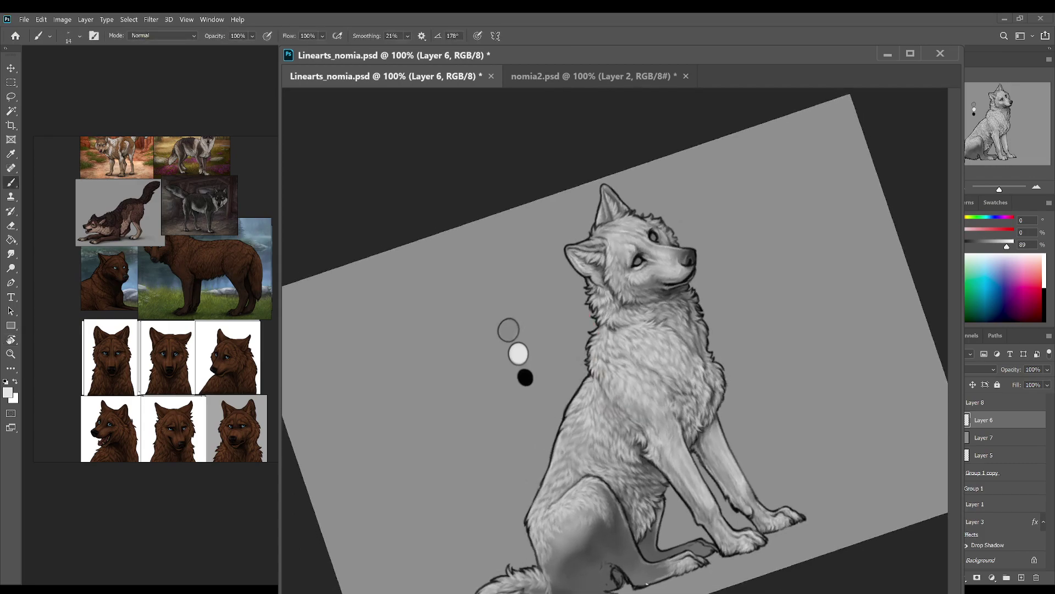
Step: Refine the near hind foot and heel with alternating brush and Smudge strokes on the tilted canvas
key(r)
mouse_move(706, 545)
mouse_down()
mouse_move(622, 578)
mouse_move(671, 572)
mouse_up()
key(s)
key(b)
key(s)
key(b)
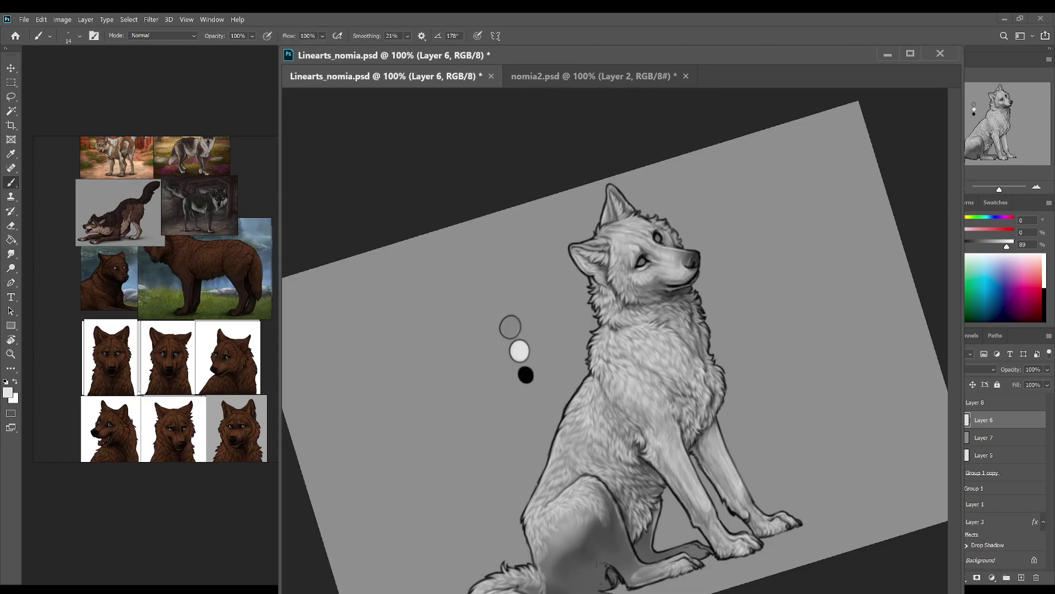
key(r)
key(b)
mouse_move(628, 556)
mouse_down()
mouse_move(631, 578)
mouse_move(628, 557)
mouse_up()
key(r)
key(b)
key(r)
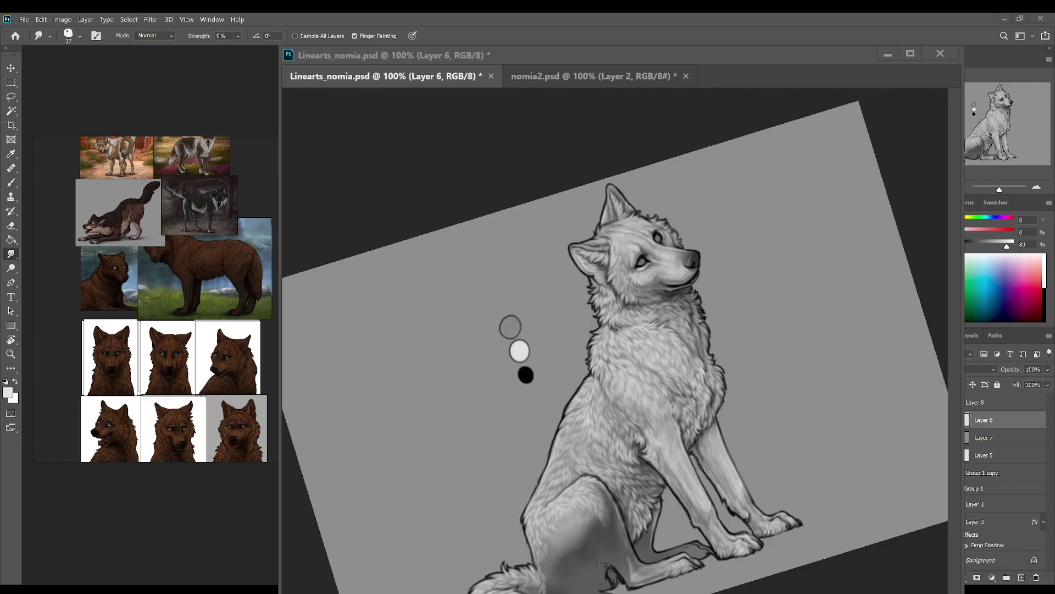
key(b)
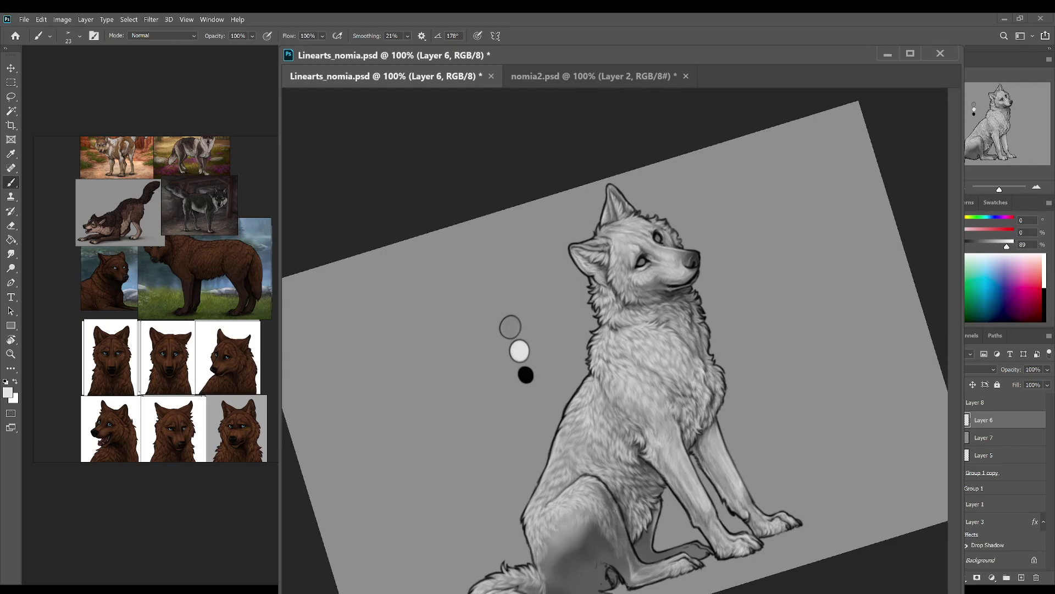
Step: Reset the canvas rotation, zoom out to 66.7%, and save the file
key(r)
click(165, 37)
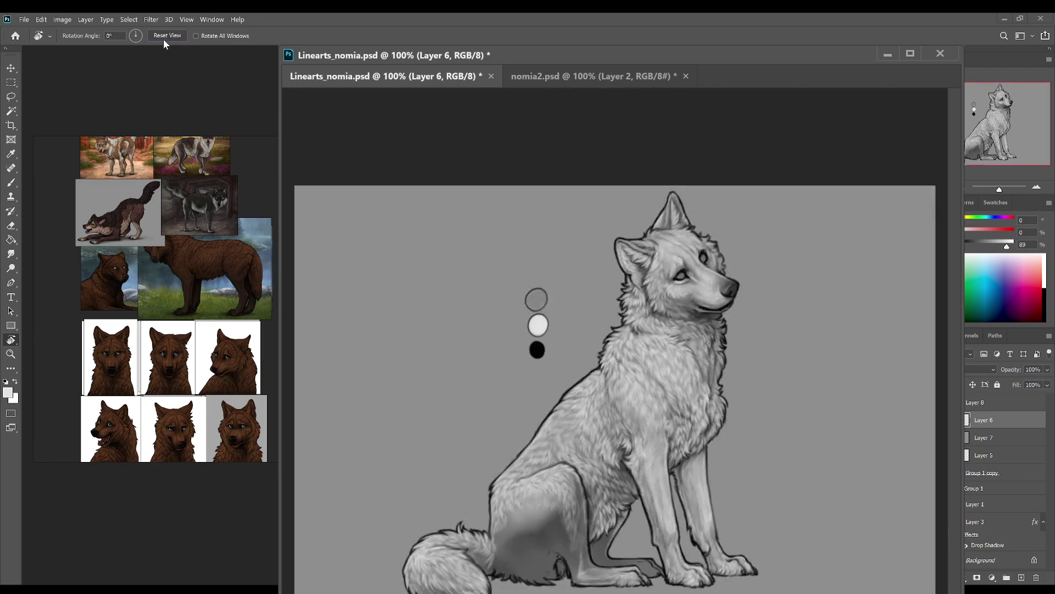
key(ctrl+minus)
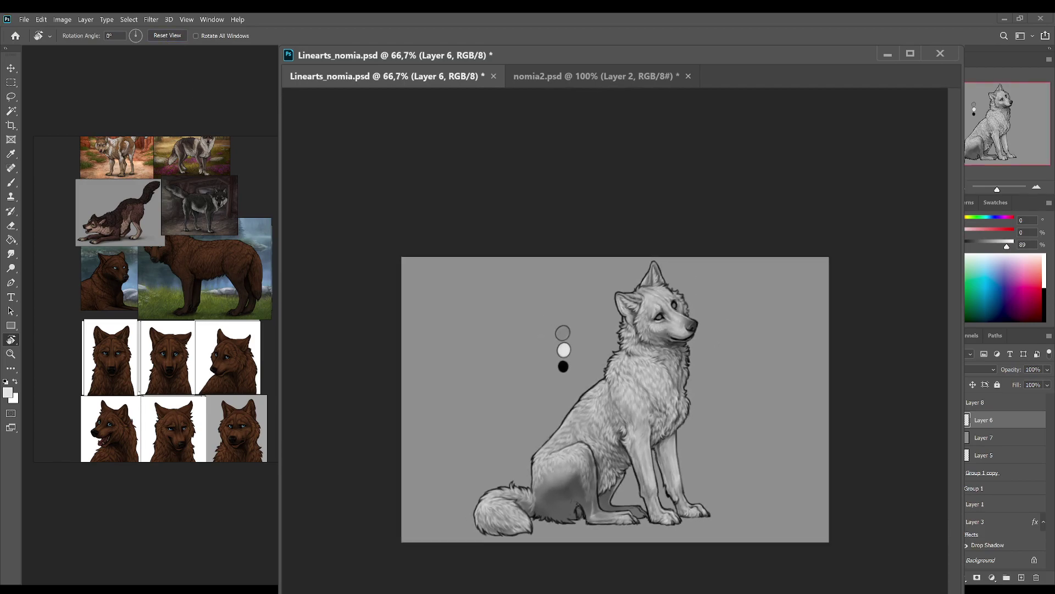
key(b)
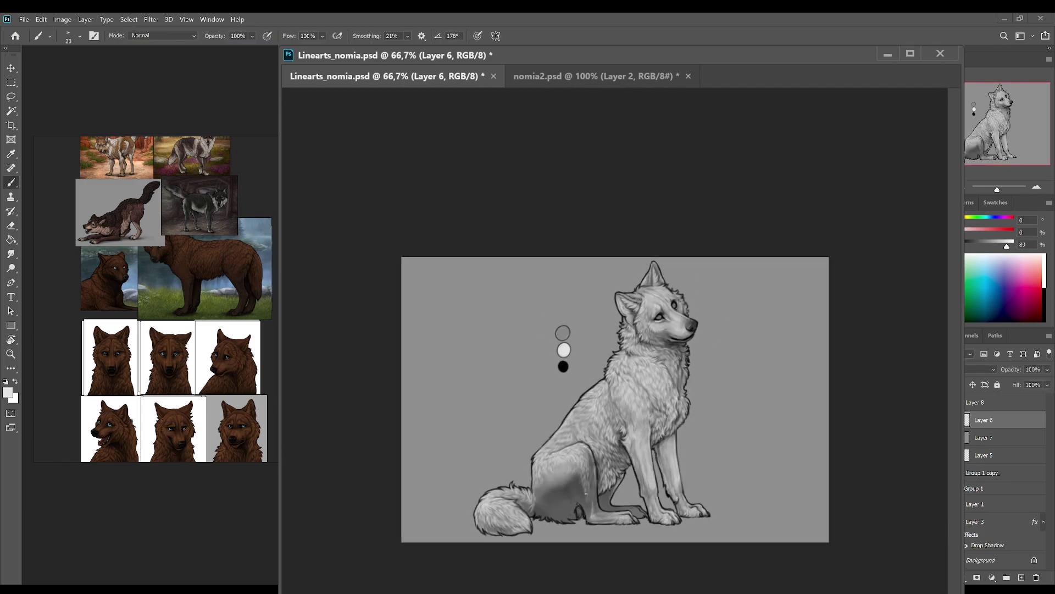
key(r)
key(ctrl+s)
Step: Paint light fur strokes over the dark shading on the thigh's front edge and middle in the light swatch colour
key(b)
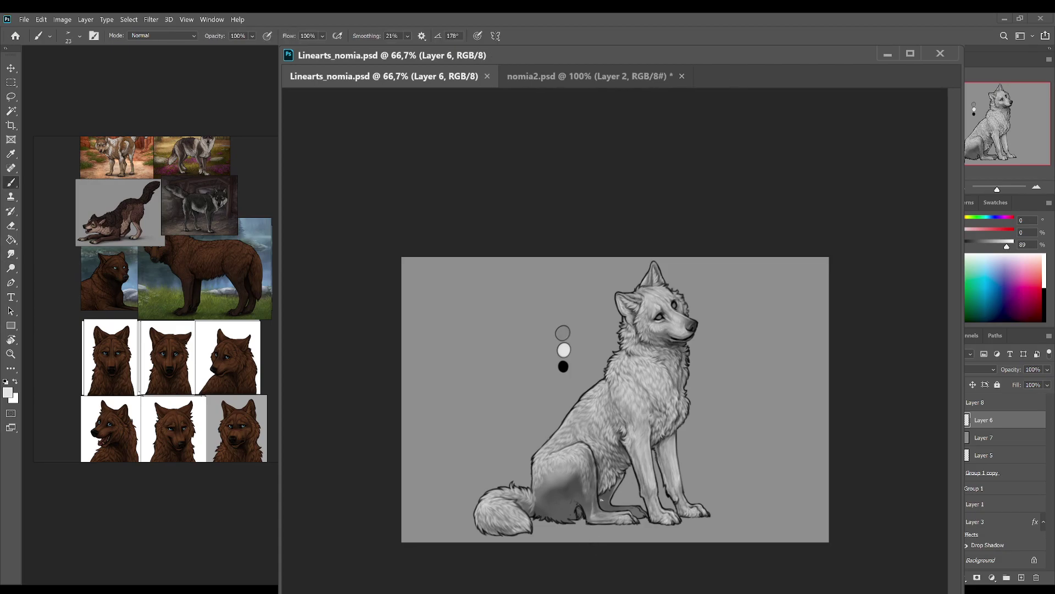
drag(585, 496, 586, 504)
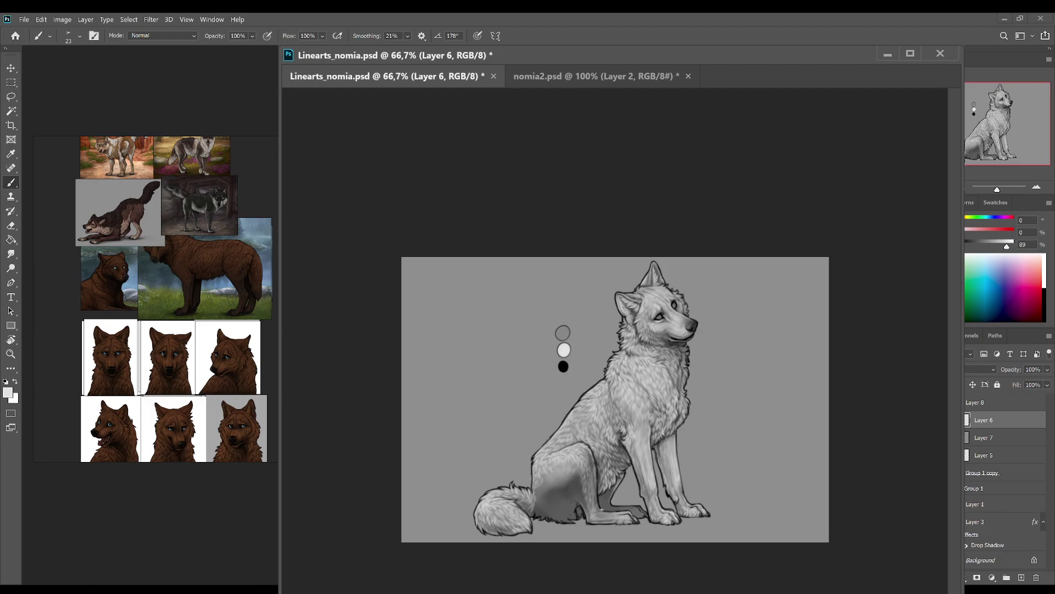
alt+click(587, 505)
alt+click(564, 349)
alt+click(565, 475)
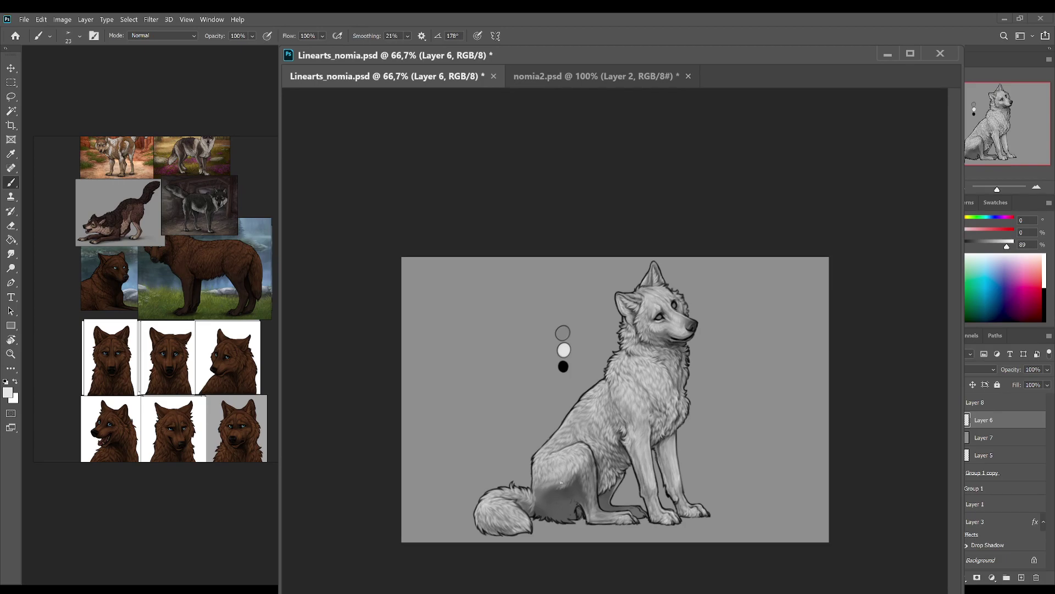
Step: Add dark accents between the thigh's fur tufts in the black swatch colour, blend them, and resample the light swatch
alt+click(563, 366)
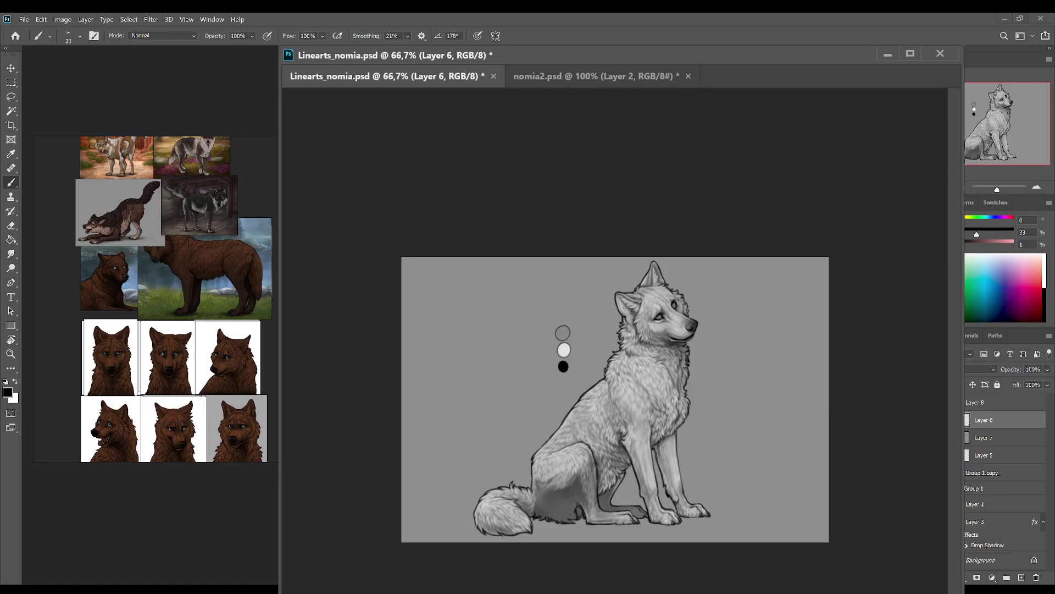
alt+click(563, 471)
alt+click(543, 488)
alt+click(563, 366)
key(r)
key(b)
alt+click(564, 350)
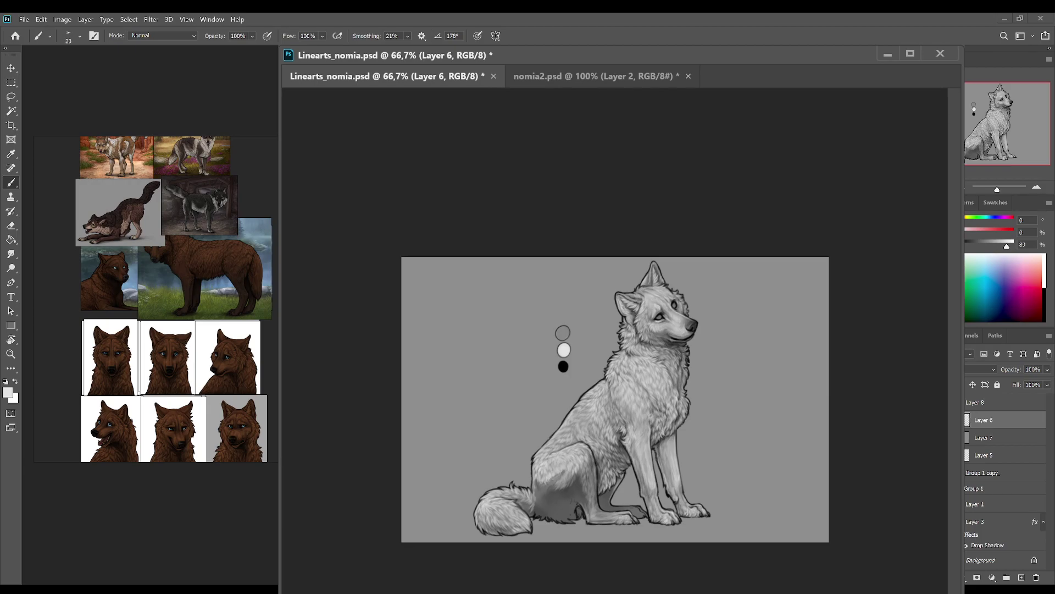
Step: Extend the light fur across the rear of the thigh, blend it with Smudge, and save
drag(550, 492, 552, 486)
key(r)
key(b)
key(r)
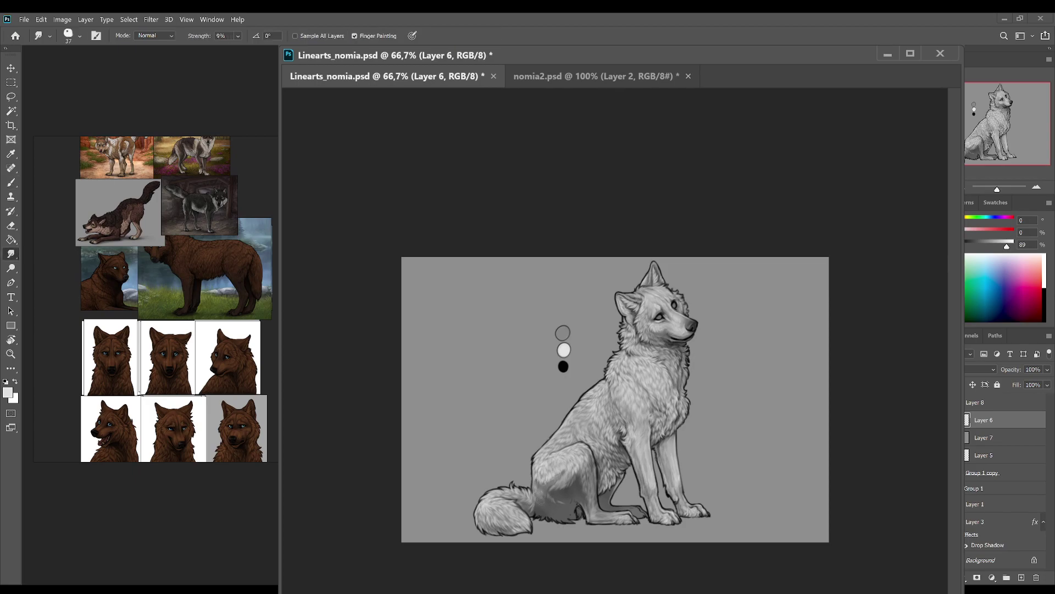
key(ctrl+s)
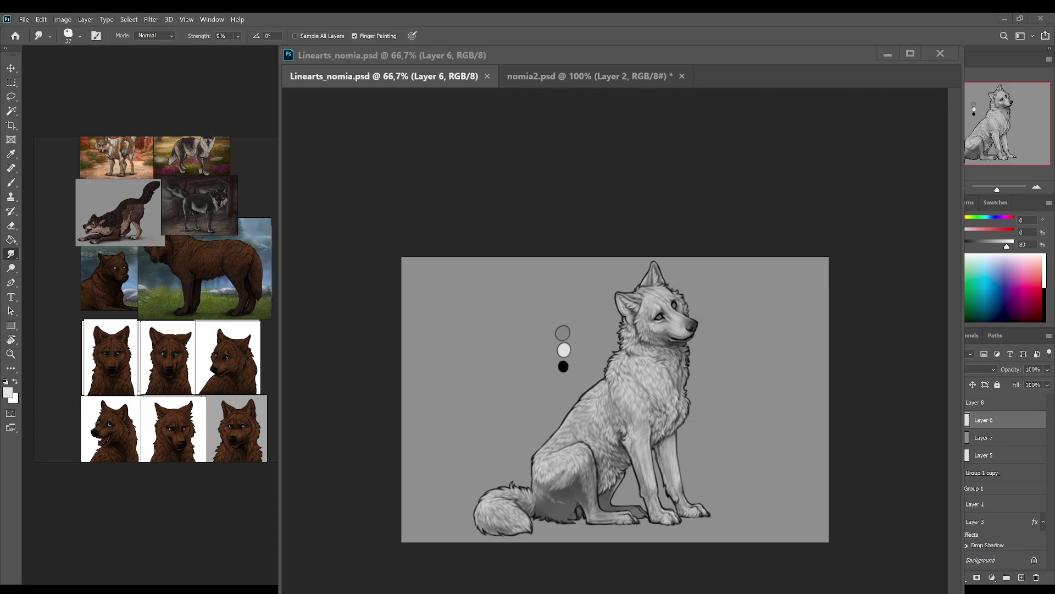
Step: Paint light fur on the rump down to the base of the tail in the light swatch colour, and save
key(b)
click(541, 493)
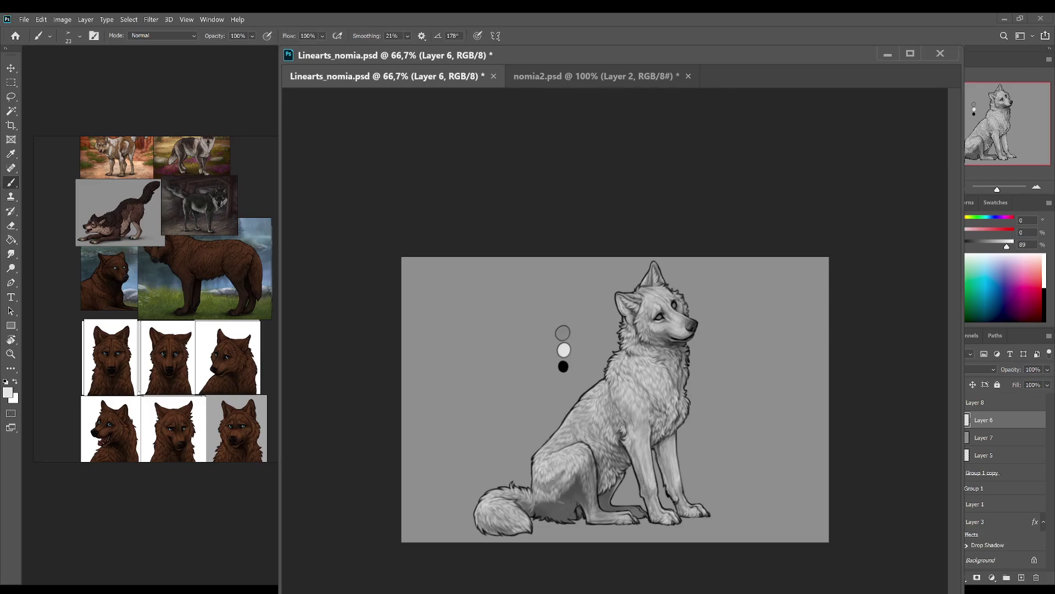
alt+click(535, 514)
alt+click(564, 349)
key(ctrl+s)
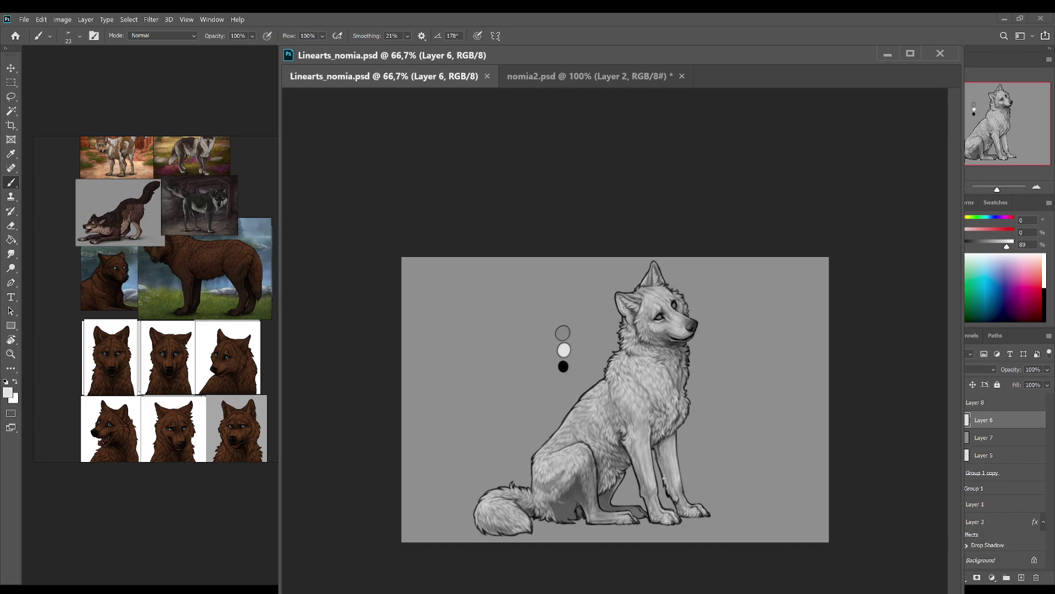
Step: Fill the dark lower thigh with light fur strokes, smudge them, and save
drag(563, 499, 555, 510)
key(r)
key(b)
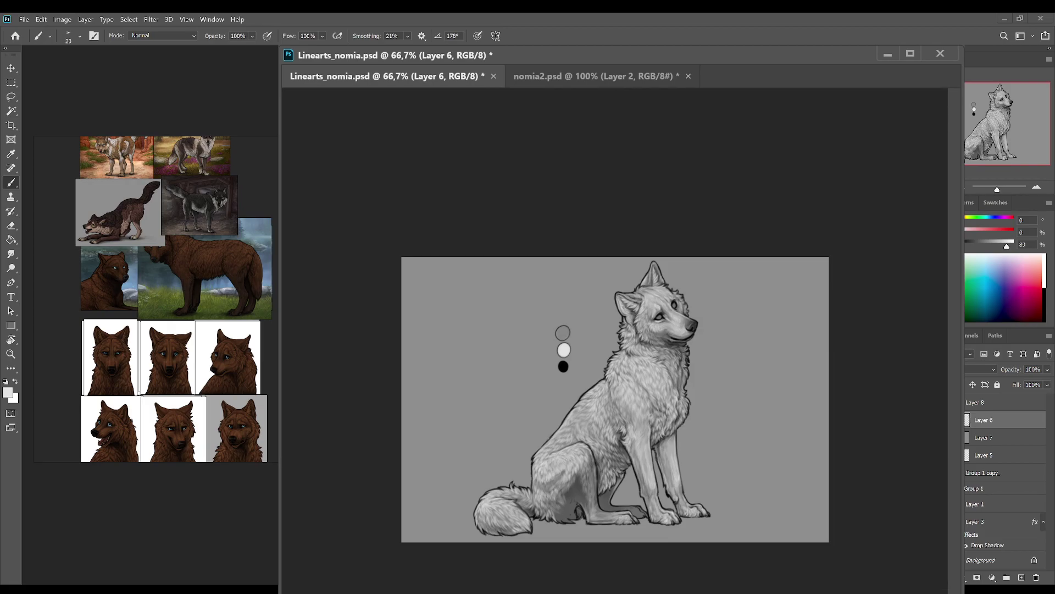
key(ctrl+s)
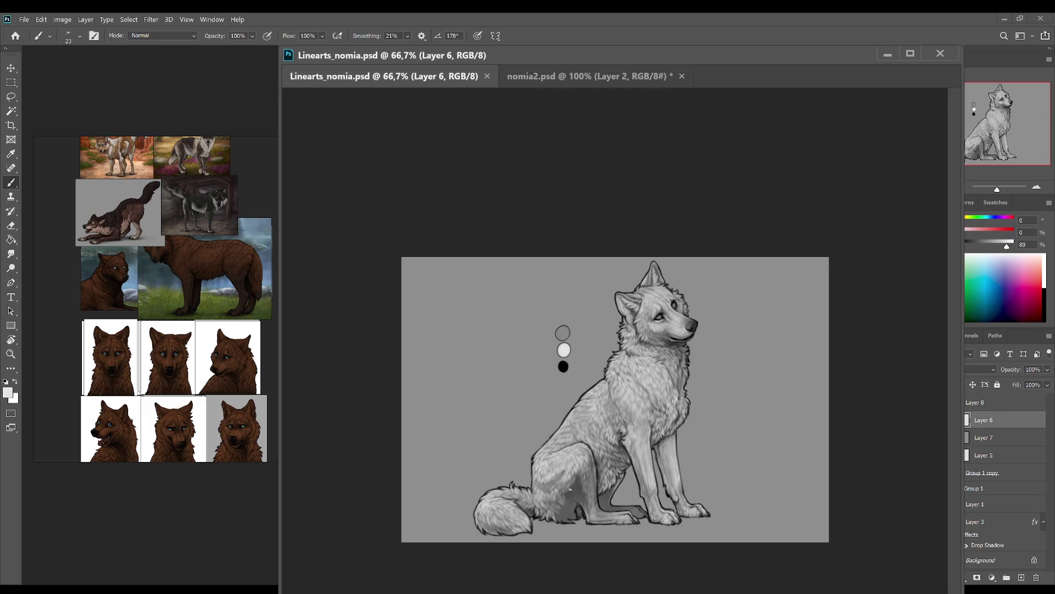
Step: Layer more light fur strokes from mid-thigh down to its lower edge and soften them with Smudge
drag(570, 487, 556, 518)
key(r)
key(b)
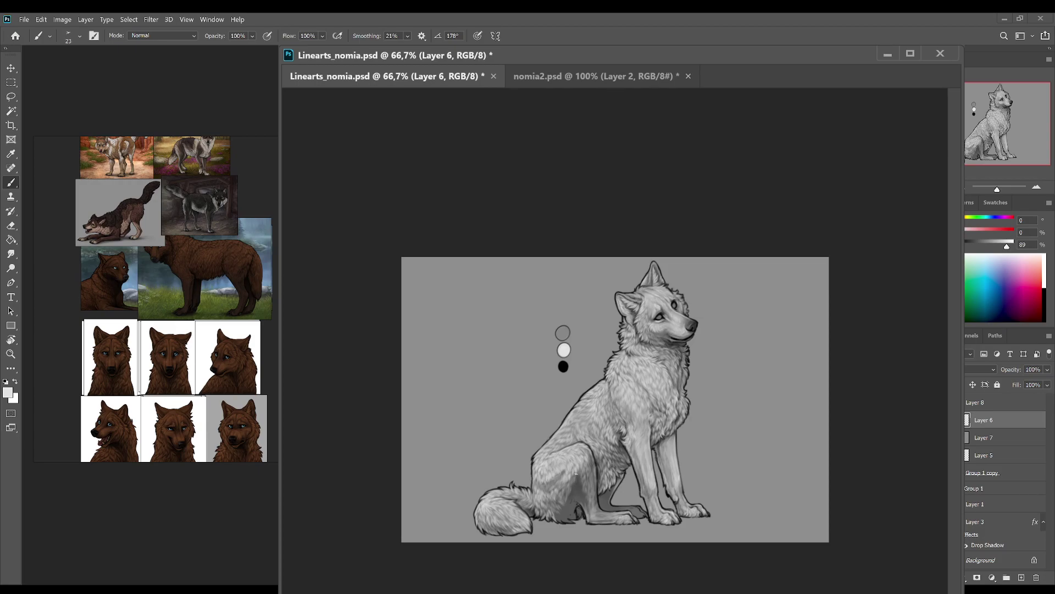
key(r)
drag(569, 497, 571, 493)
key(b)
Step: Deepen the gaps in the lower thigh fur with the black swatch colour, blend them with Smudge, and save
alt+click(563, 365)
key(r)
key(b)
alt+click(569, 510)
key(r)
key(b)
key(r)
key(ctrl+s)
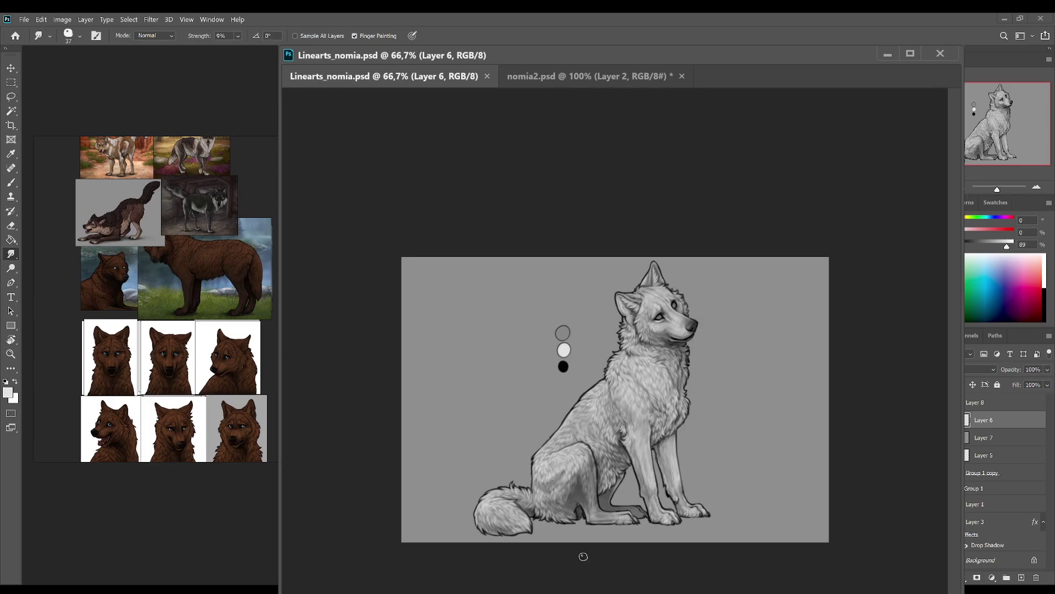
Step: Touch up the fur on the lower thigh above the heel with brush strokes and blend it with Smudge
key(b)
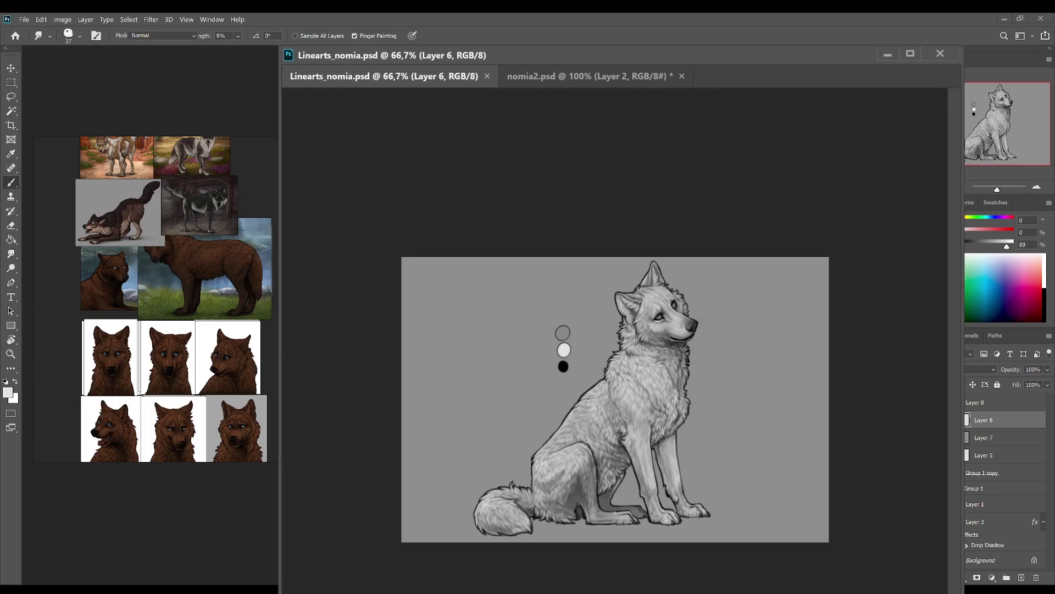
click(570, 503)
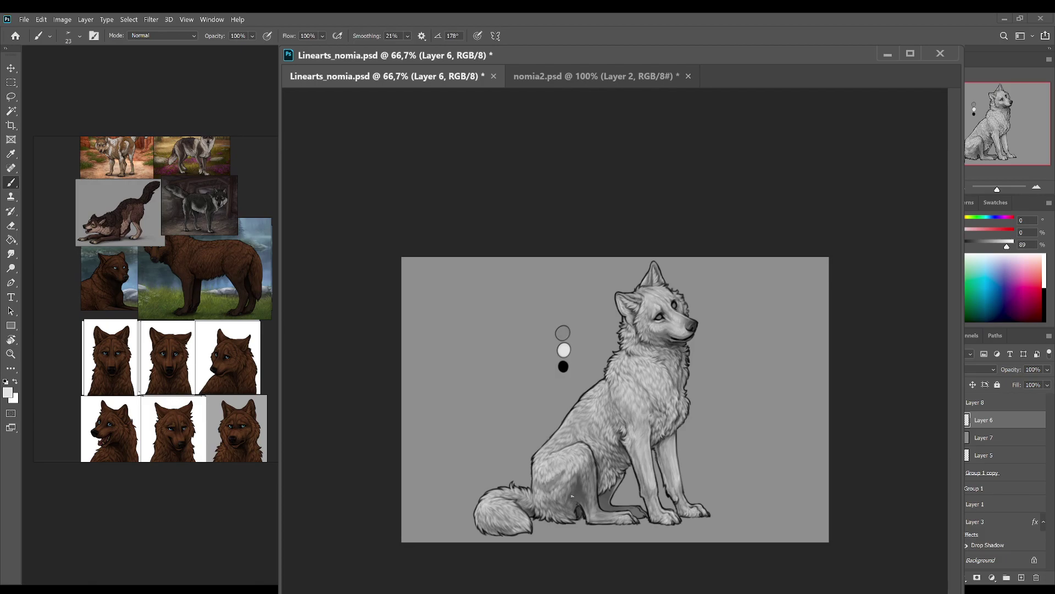
key(r)
key(b)
key(r)
key(b)
Step: Add light swatch strokes to the upper thigh, smudge its front edge, zoom out to 50%, and save
alt+click(574, 468)
alt+click(563, 350)
key(r)
drag(593, 481, 587, 492)
key(b)
key(ctrl+minus)
key(ctrl+s)
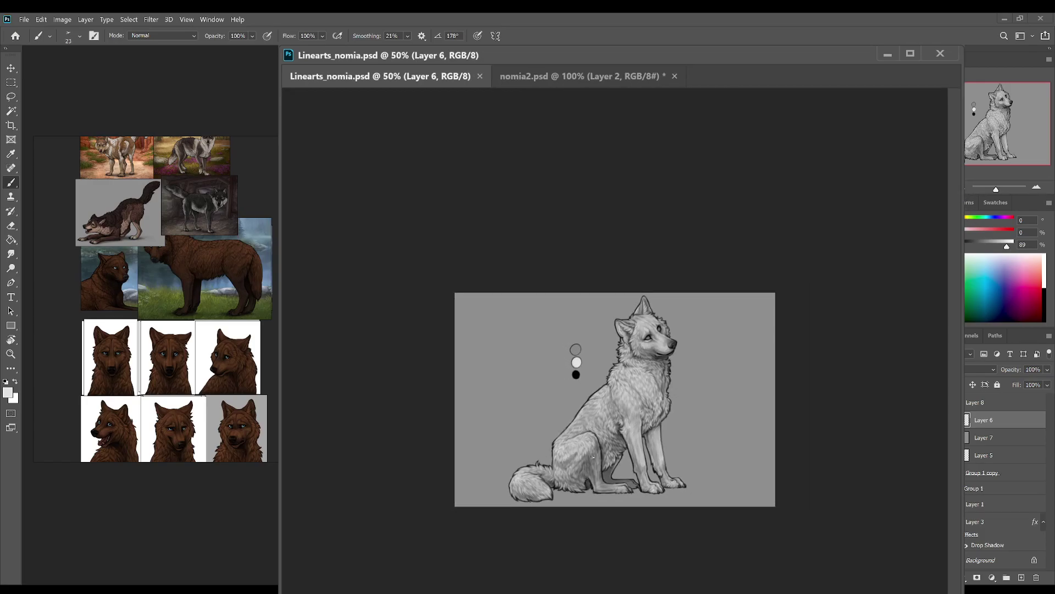
click(586, 457)
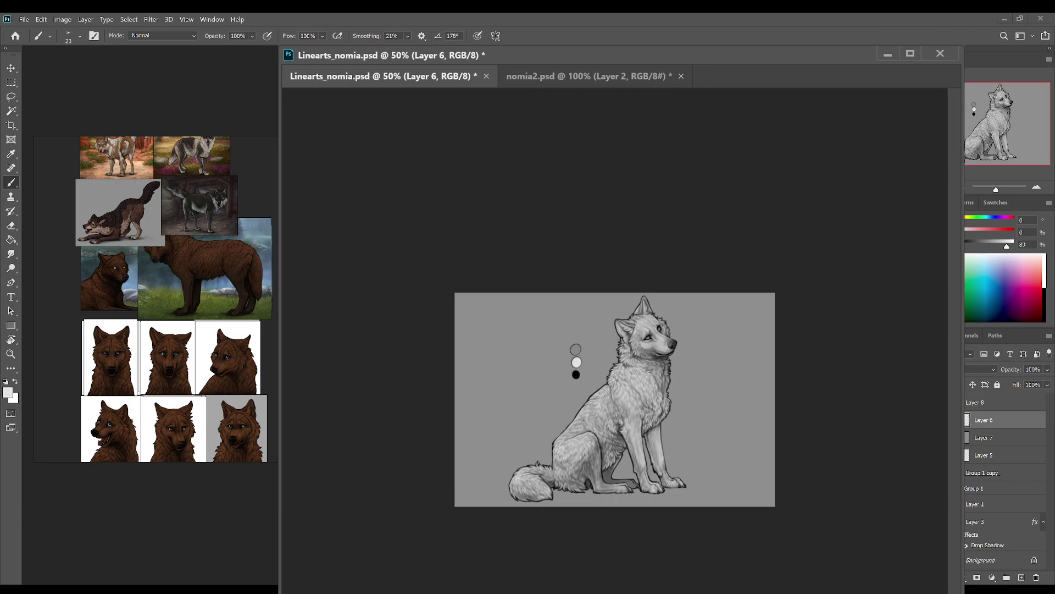
key(ctrl+s)
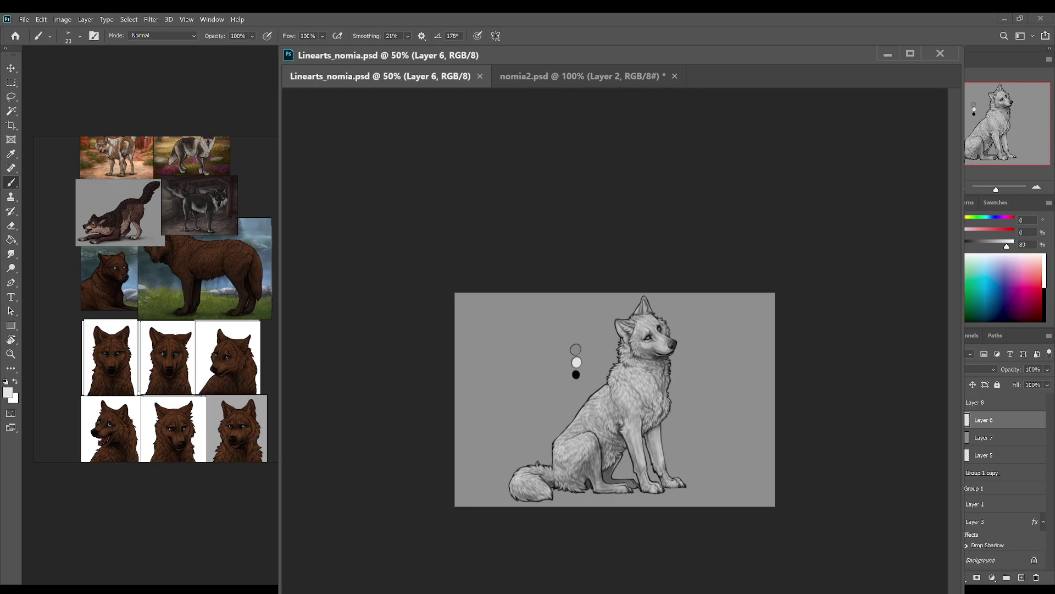
Step: Zoom in to 66.7%, add a light fur touch to the far hind leg beneath the belly, and save
click(1035, 186)
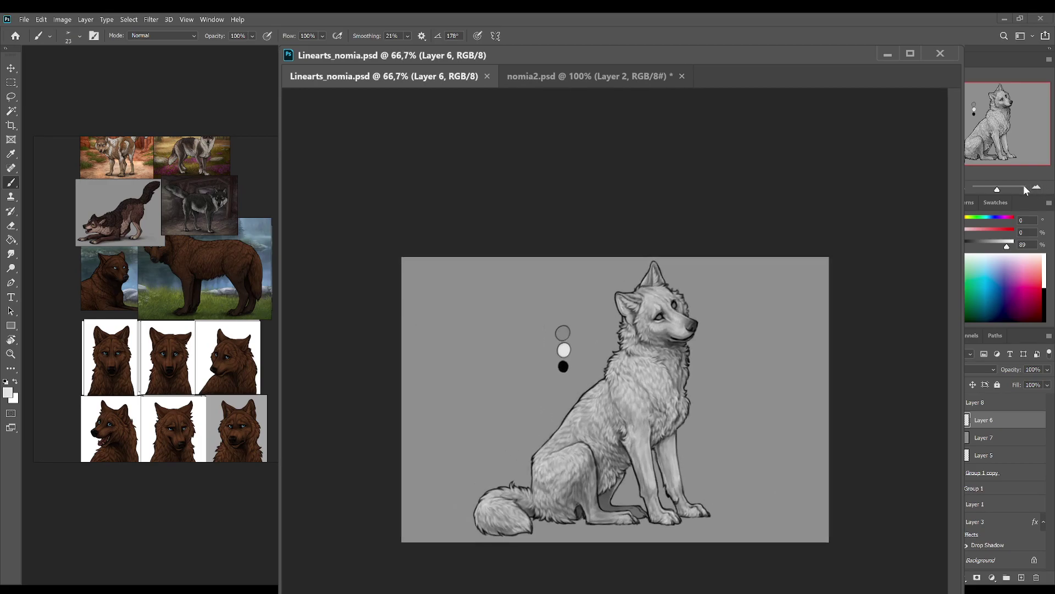
click(607, 496)
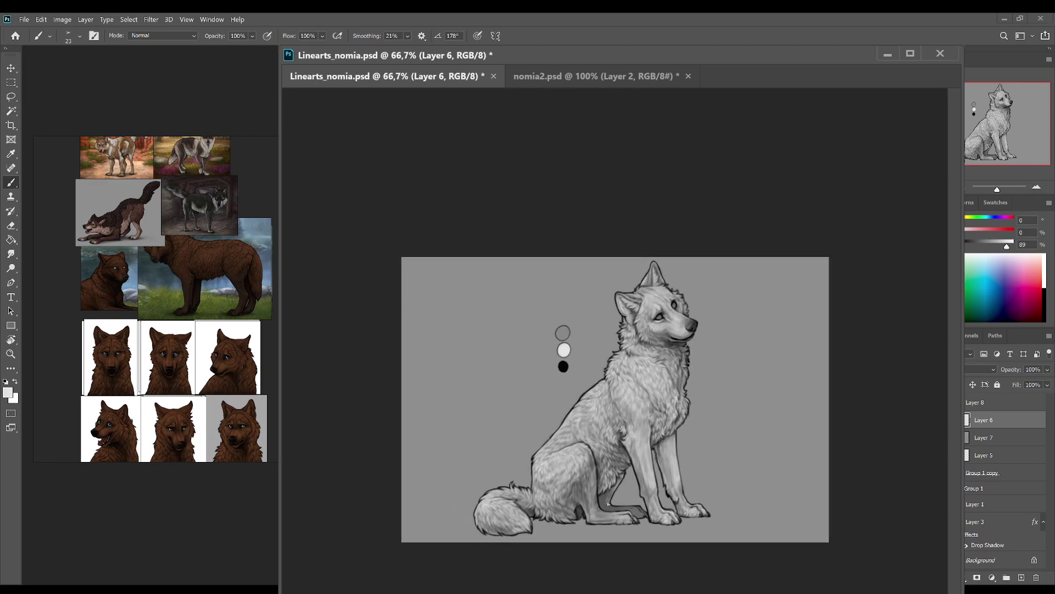
key(r)
key(ctrl+s)
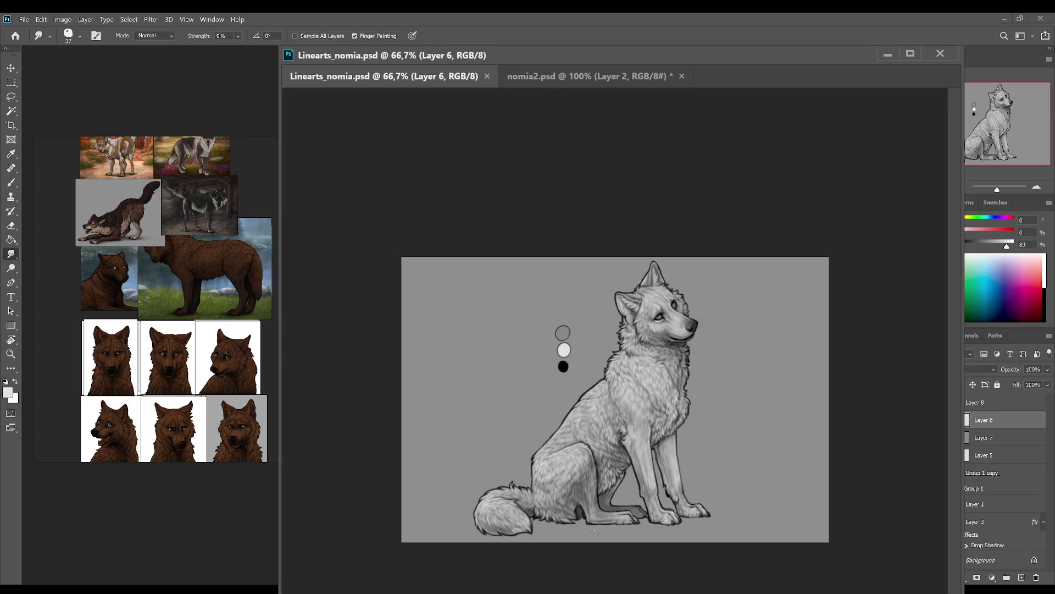
Step: Add light fur strokes to the far hind leg beneath the belly and blend them with Smudge
key(b)
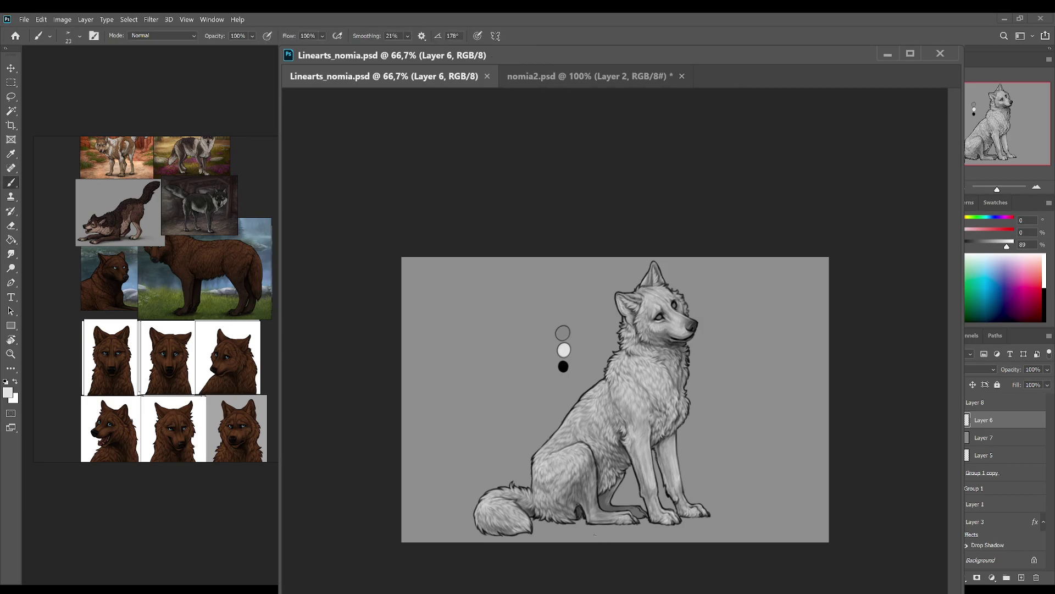
click(602, 503)
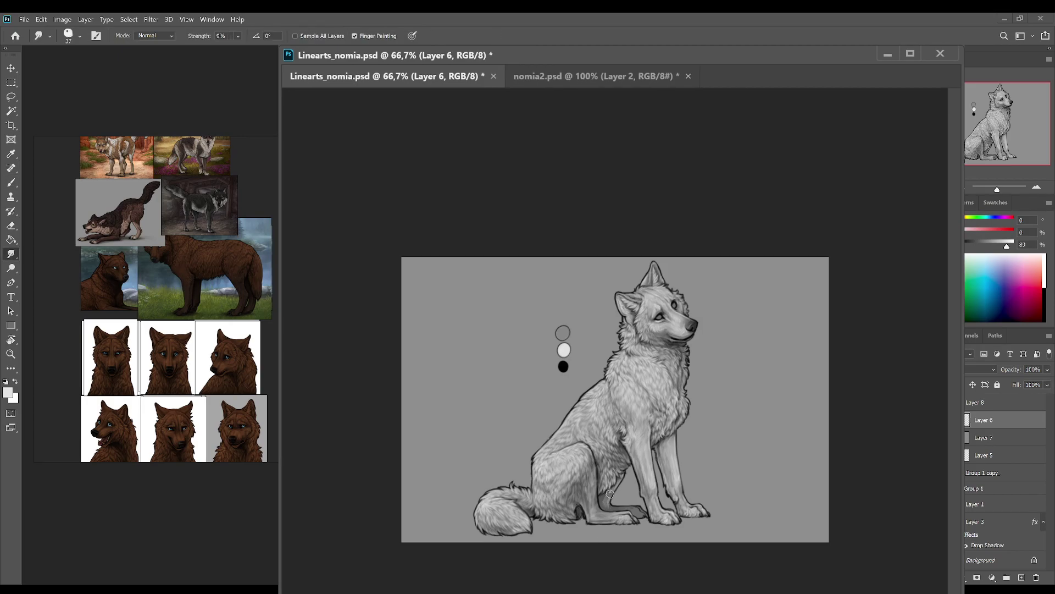
key(r)
key(b)
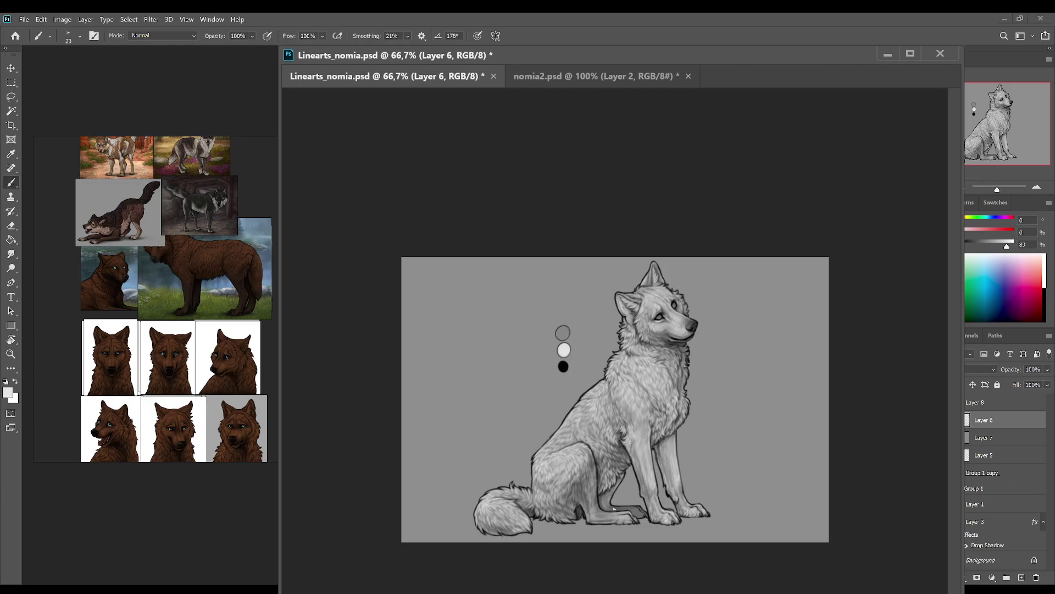
key(r)
Step: Lighten the top of the far hind paw with short brush strokes and save the document
key(b)
drag(632, 507, 637, 513)
drag(631, 506, 640, 505)
key(ctrl+s)
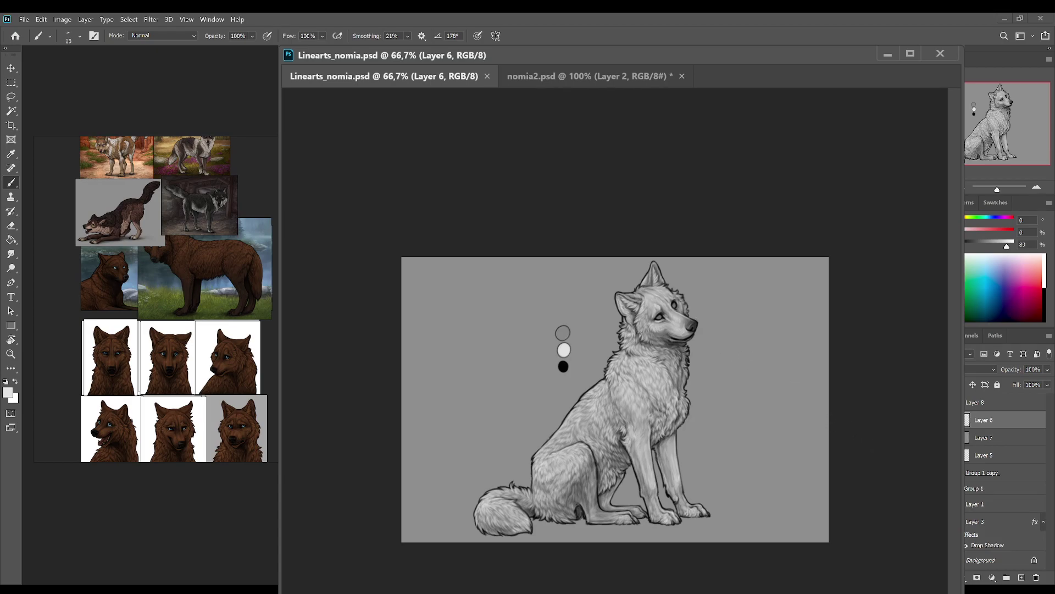
Step: Touch up the wolf's cheek, brow and forehead fur with strokes in sampled greys, saving the document
drag(638, 328, 643, 323)
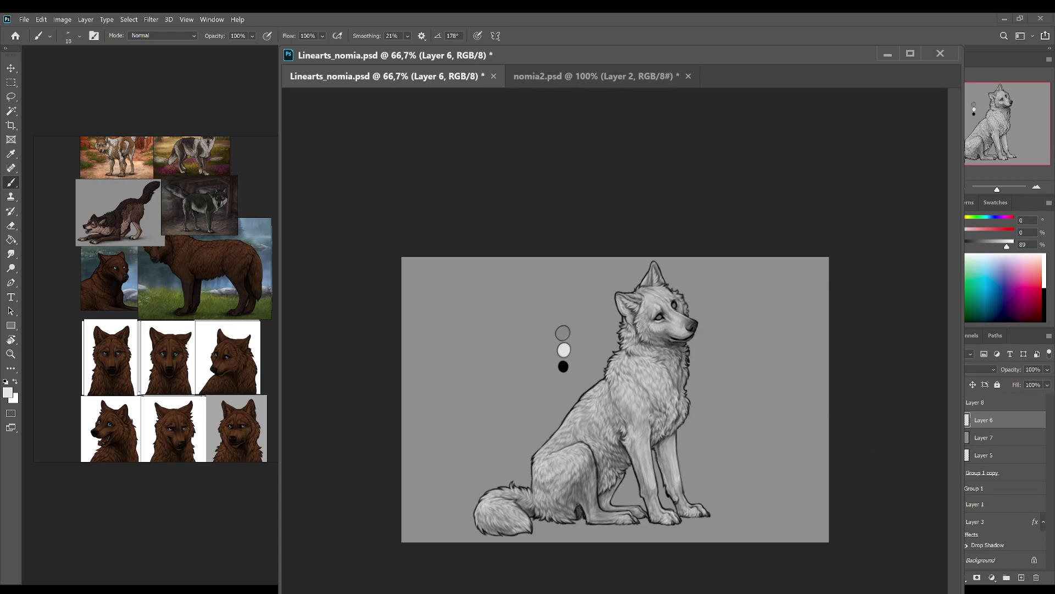
key(ctrl+s)
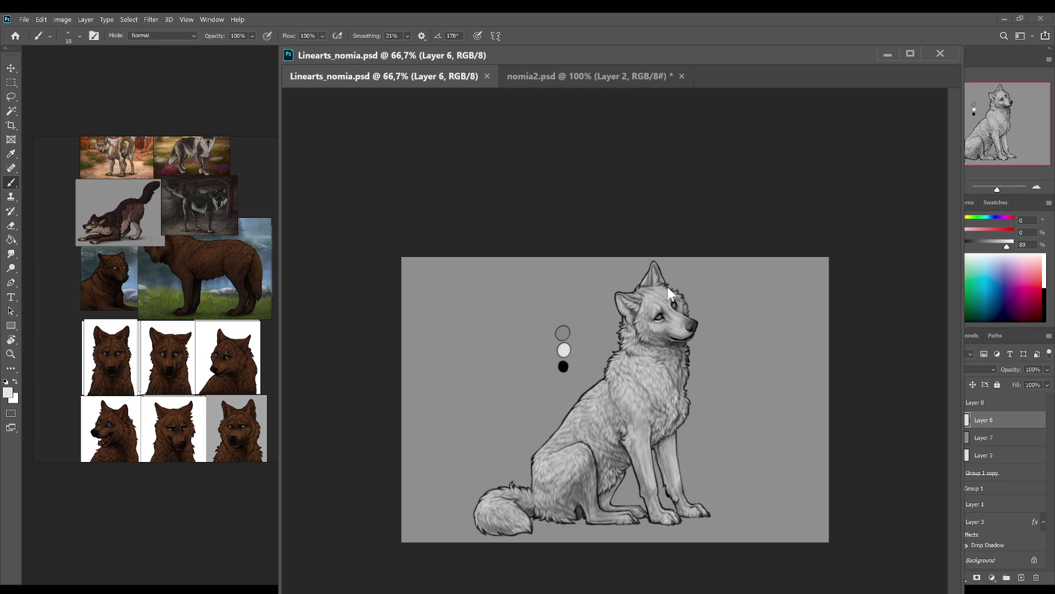
click(1036, 188)
click(661, 287)
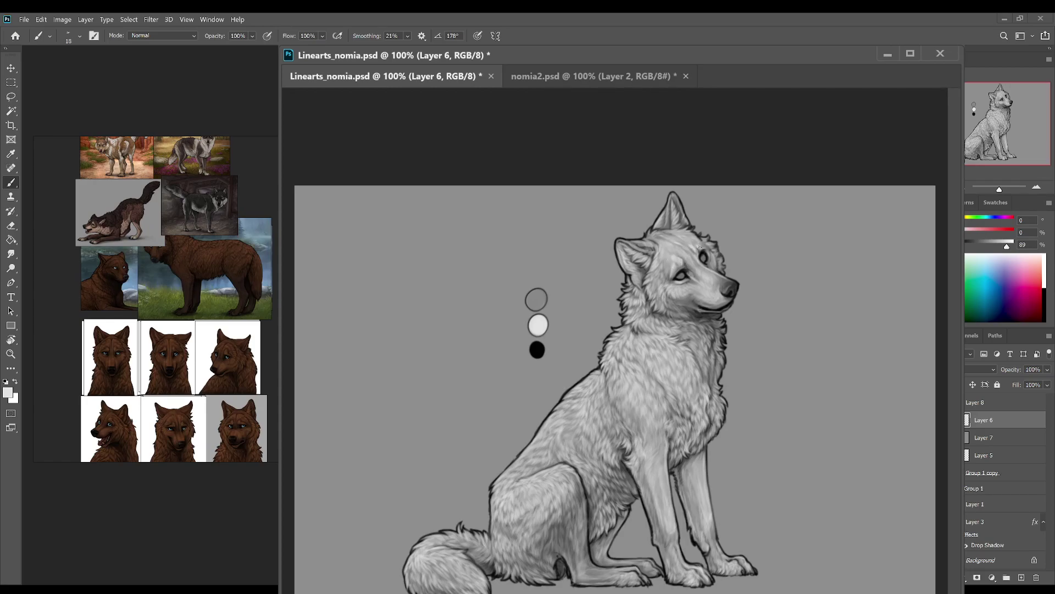
alt+click(672, 263)
alt+click(699, 256)
alt+click(664, 239)
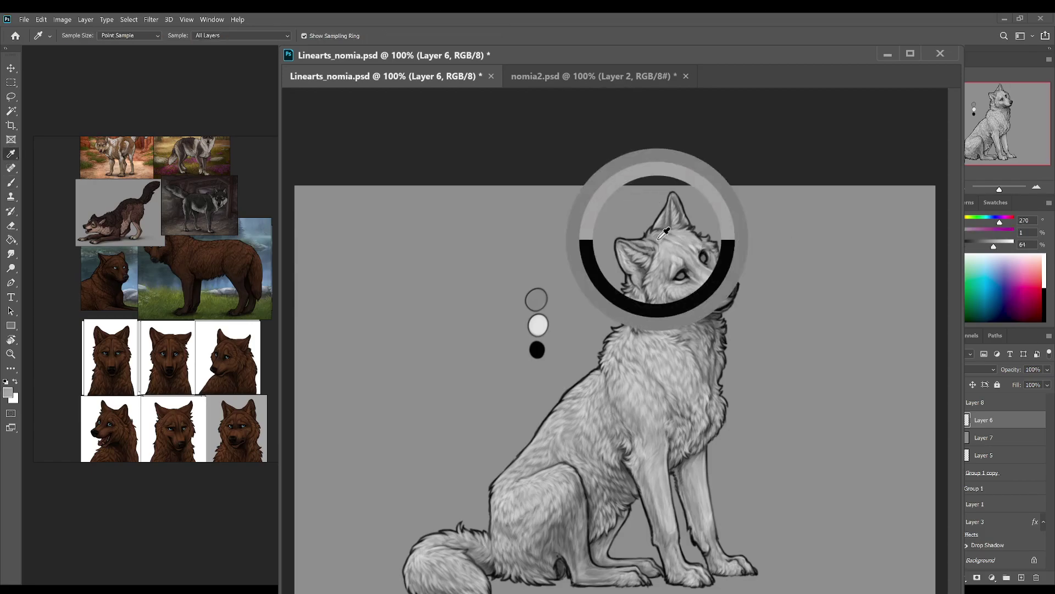
key(ctrl+s)
key(ctrl+minus)
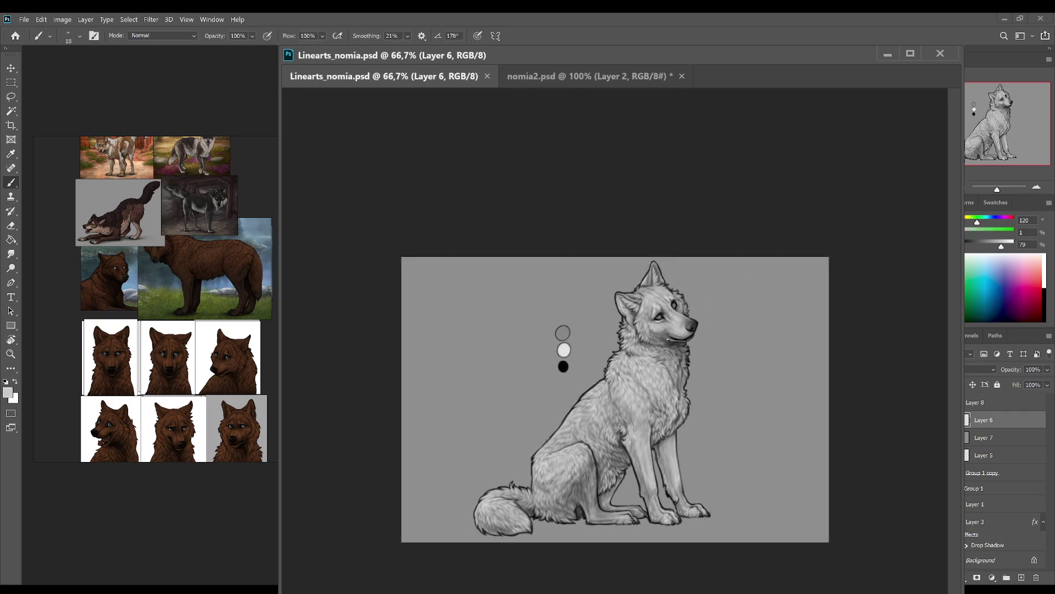
Step: Add strokes in the light swatch colour to the forehead fur, blend them with Smudge, and save
alt+click(567, 349)
click(649, 313)
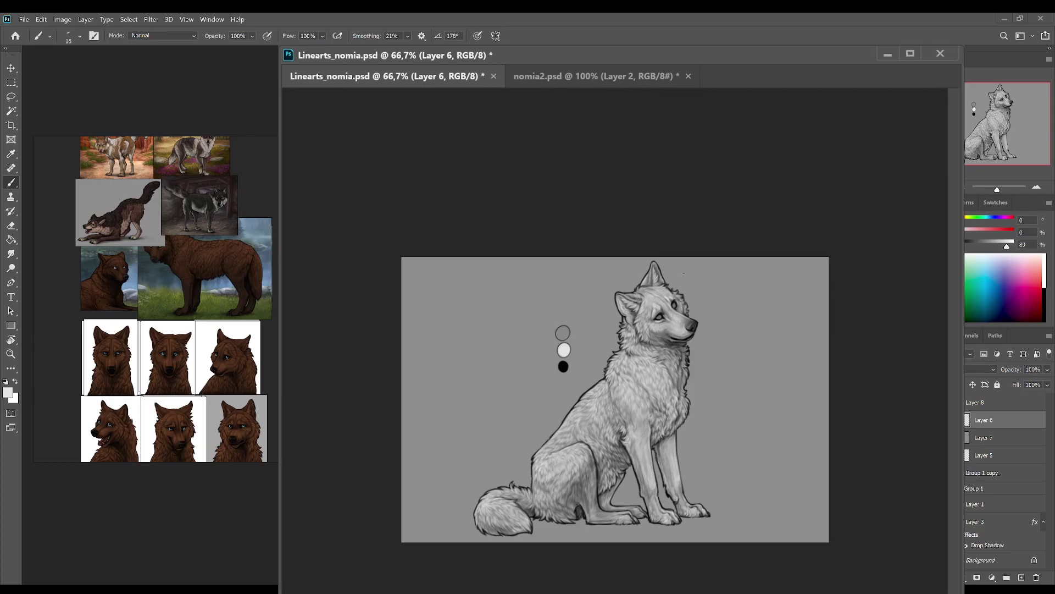
key(r)
key(b)
key(r)
key(b)
key(ctrl+s)
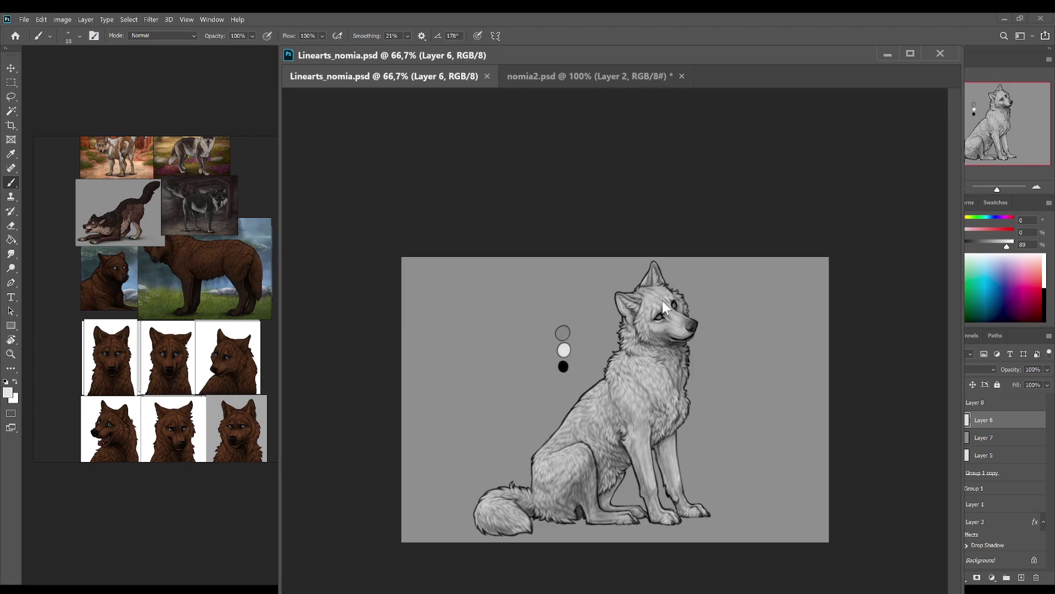
click(678, 335)
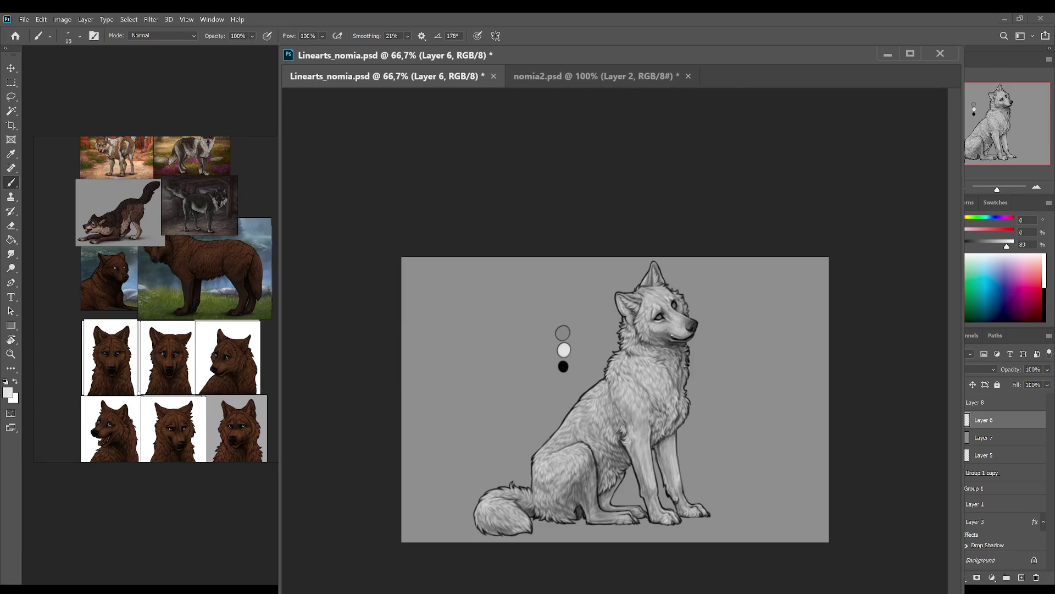
key(r)
key(ctrl+z)
key(b)
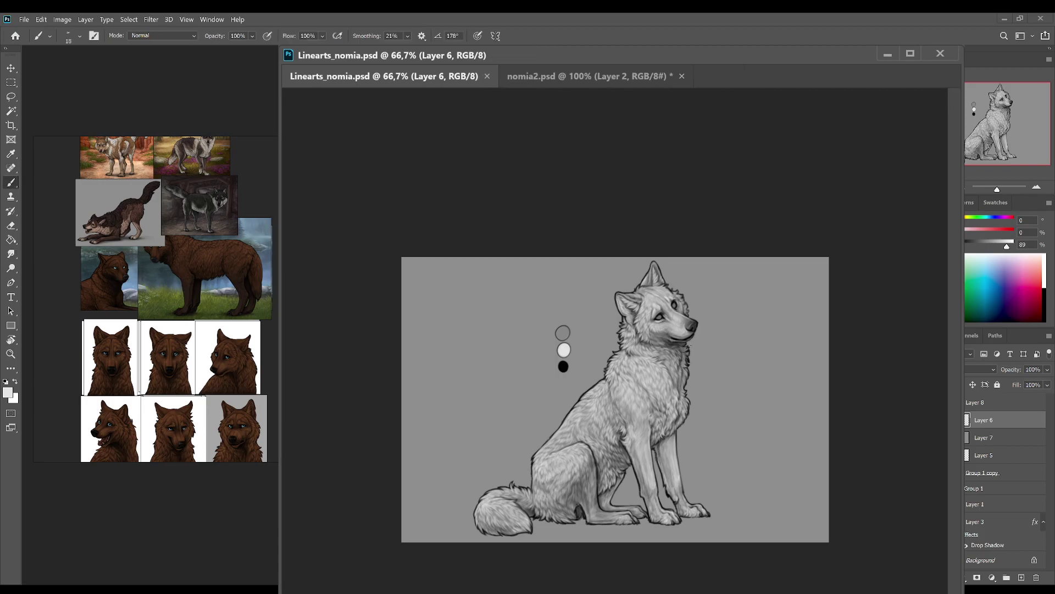
Step: Add a light fur stroke to the cheek below the near eye, comparing the face with and without it
drag(652, 338, 652, 334)
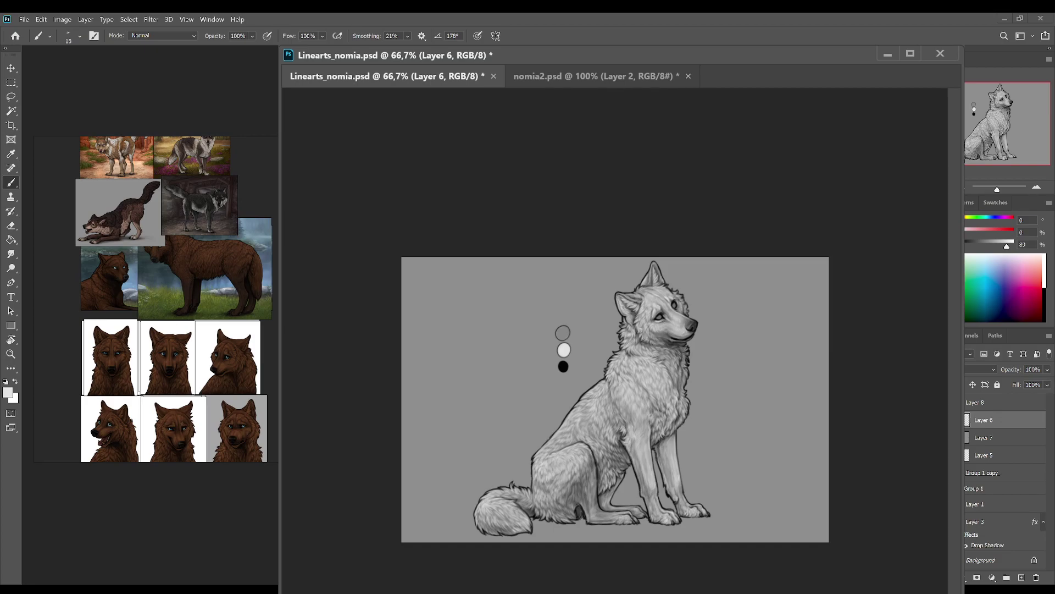
key(ctrl+z)
key(ctrl+shift+z)
key(ctrl+z)
click(1036, 187)
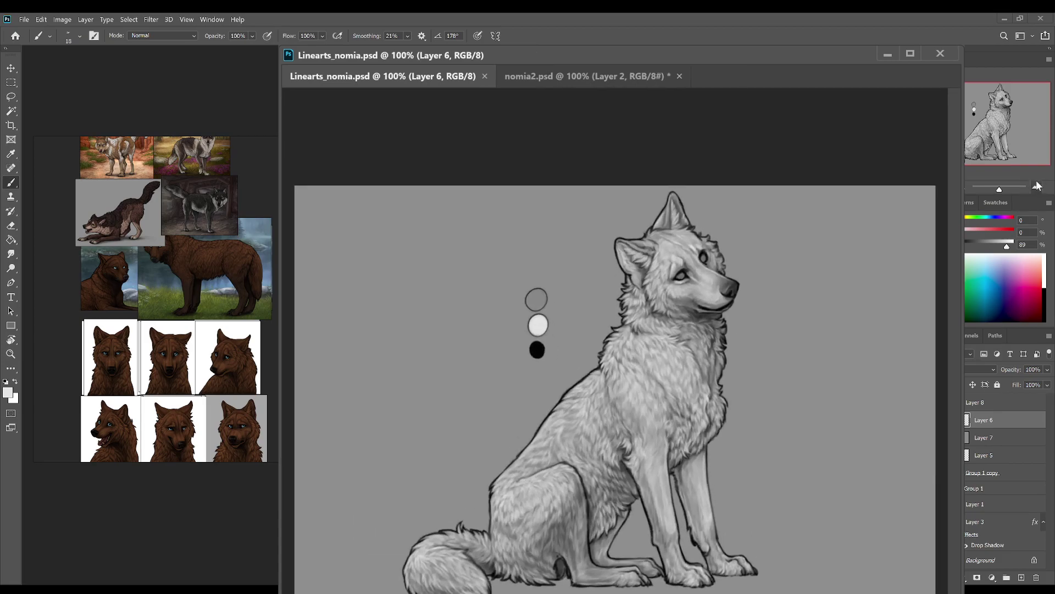
key(ctrl+shift+z)
Step: Touch up the dark gap beneath the thigh near the heel with a sampled near-black colour
alt+click(557, 568)
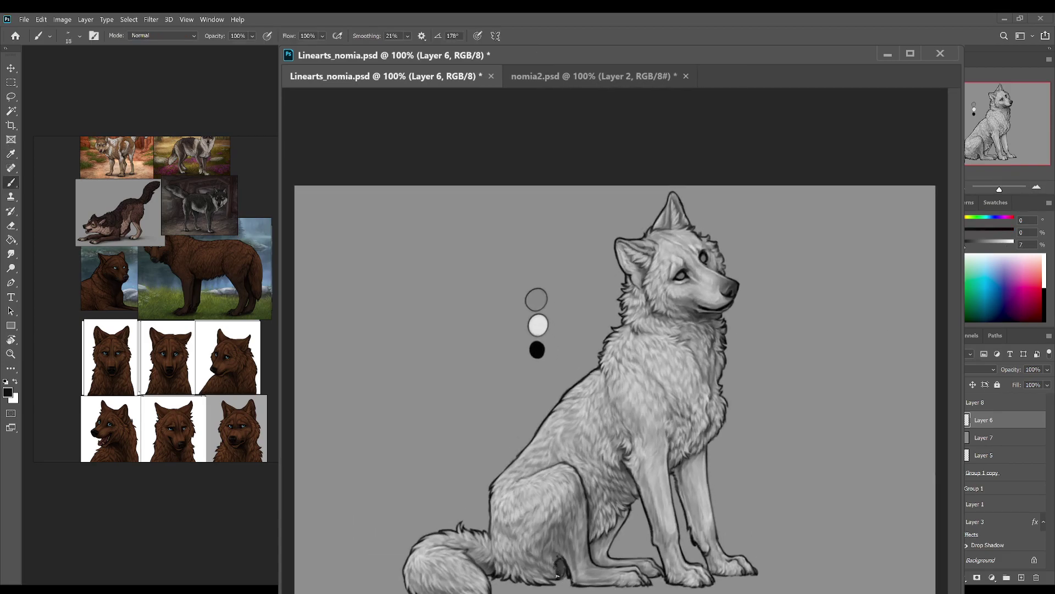
alt+click(557, 573)
click(876, 553)
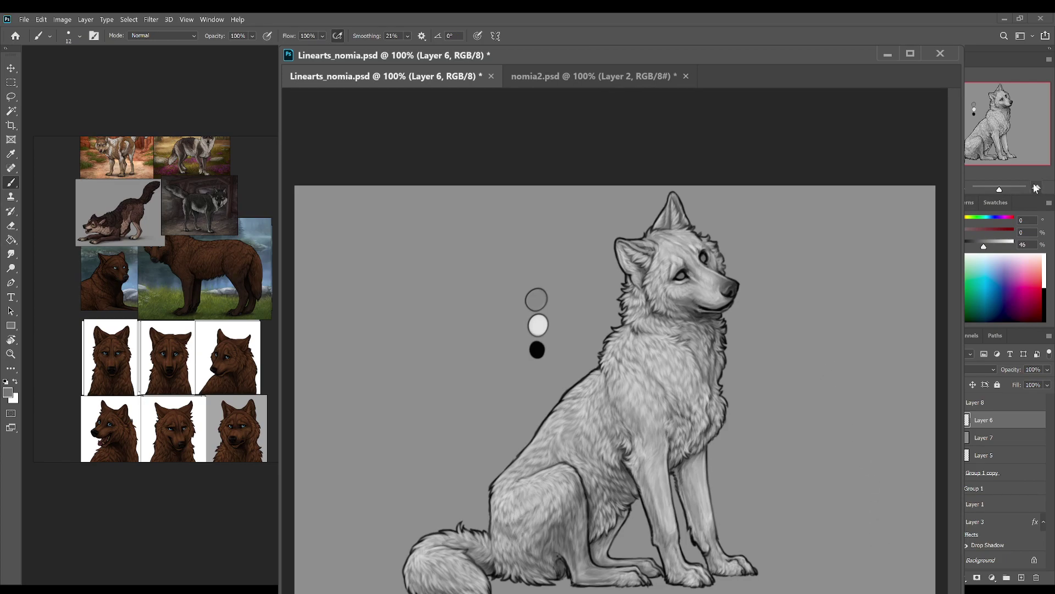
Step: Move the brown front-facing wolf portrait aside on the reference board to uncover the line drawing beneath it
drag(111, 358, 60, 399)
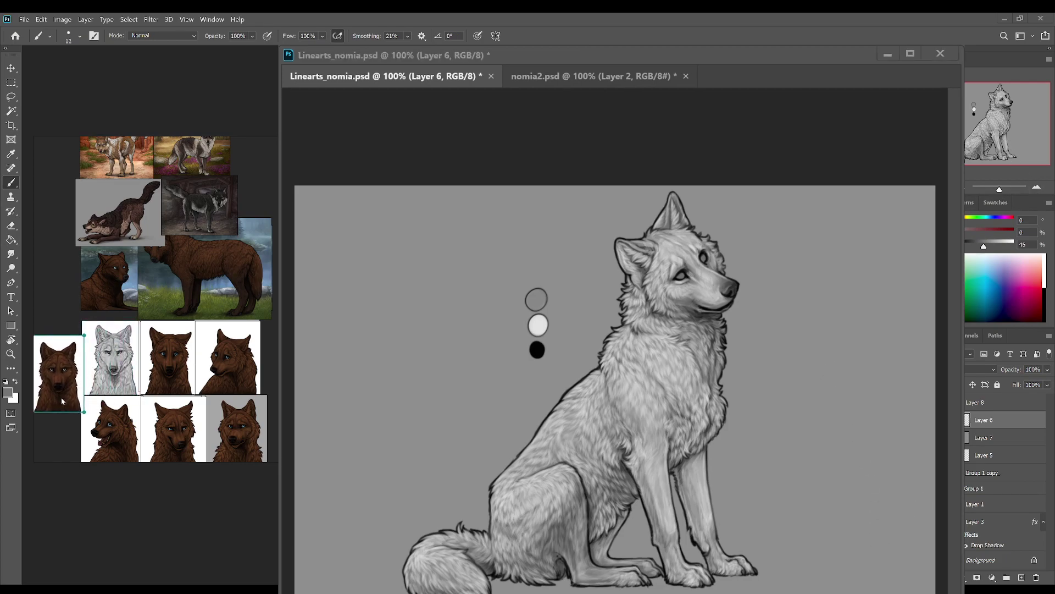
click(1027, 159)
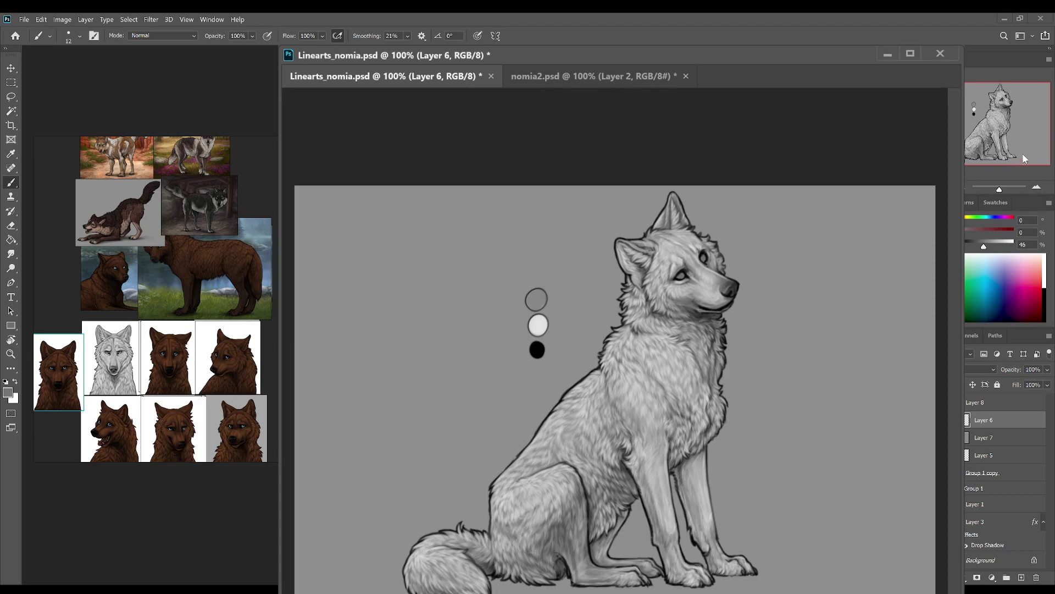
Step: Zoom in to 200% and brush the nose with the light swatch colour
click(1036, 187)
key(i)
click(372, 364)
key(b)
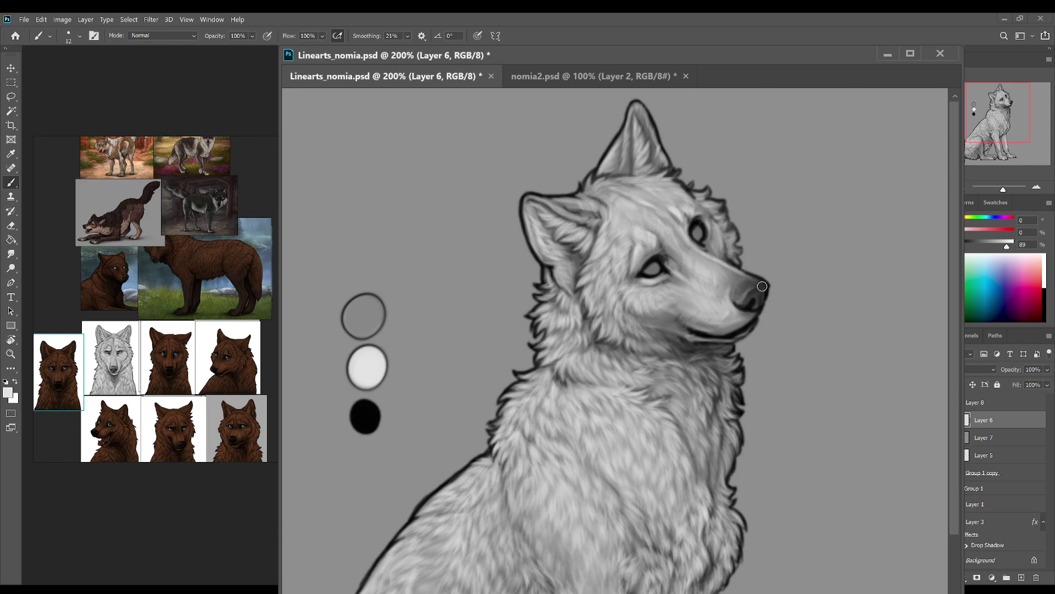
key(i)
key(b)
Step: Shade the edge between the nose and muzzle with sampled greys and blend it with Smudge
key(i)
click(740, 306)
key(b)
key(i)
click(747, 282)
key(b)
key(i)
click(737, 290)
key(b)
key(r)
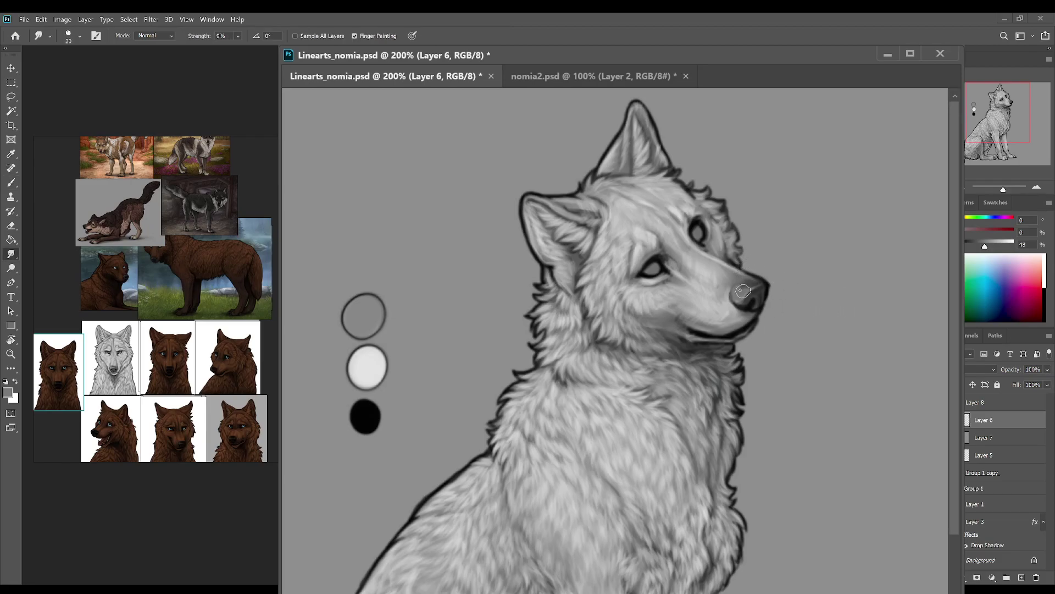
Step: Refine the nose's edge with the light swatch and sampled nose tones, blending it with Smudge
key(b)
key(i)
click(366, 369)
key(b)
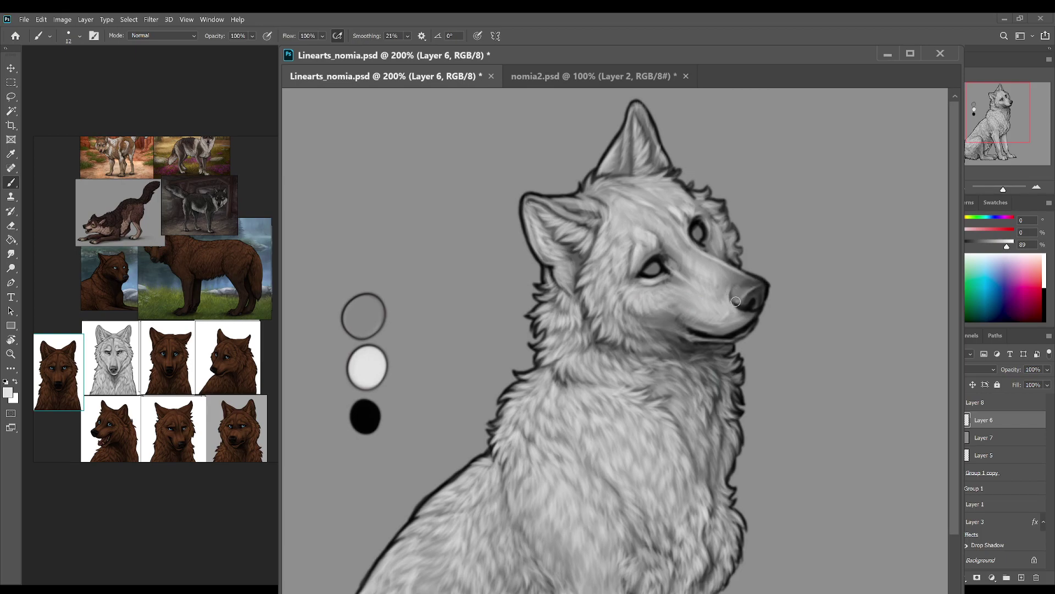
alt+click(750, 279)
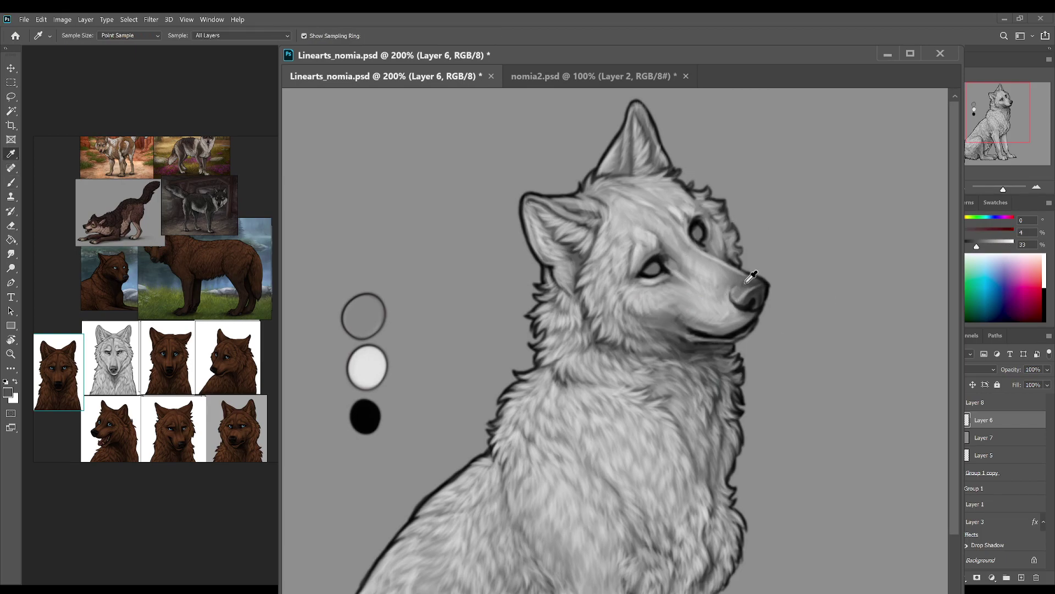
alt+click(745, 294)
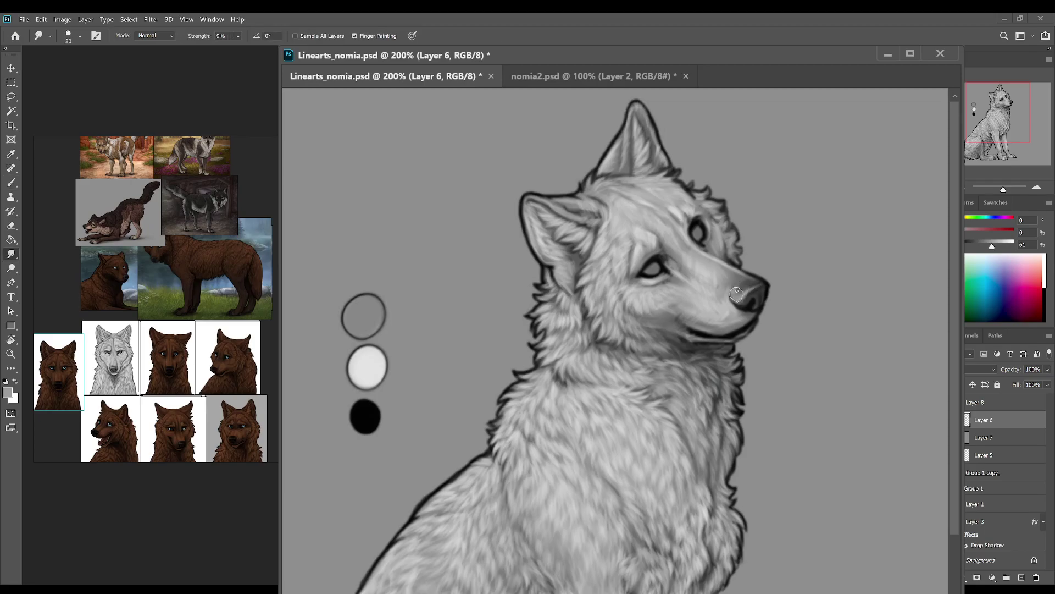
alt+click(731, 293)
Step: Lighten the muzzle behind the nose with a soft brush, blend it with Smudge, and save
alt+click(532, 301)
key(])
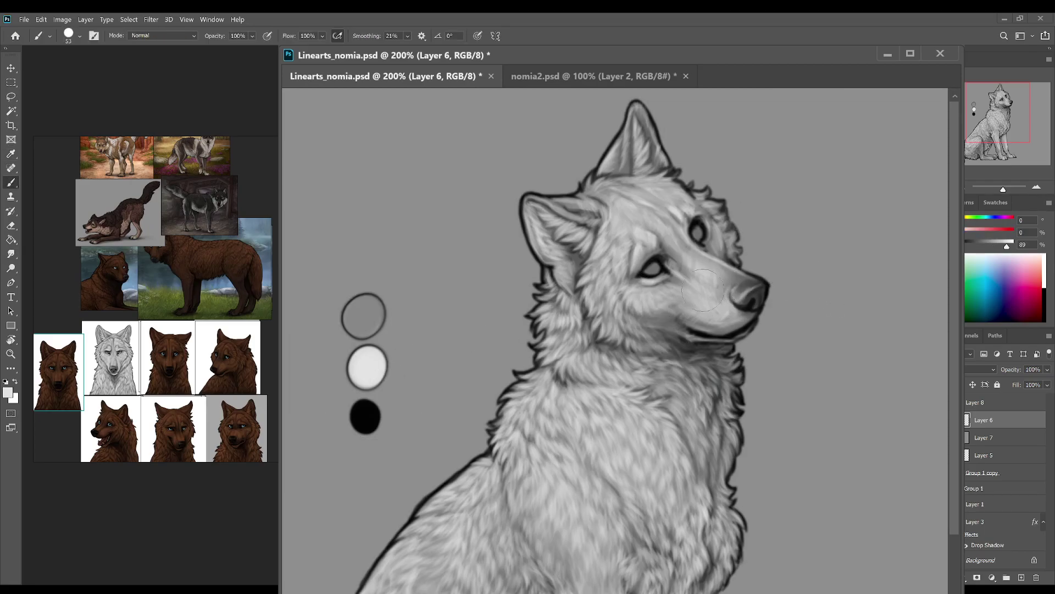
key(bracketleft)
key(bracketleft)
key(bracketleft)
key(r)
key(ctrl+s)
key(b)
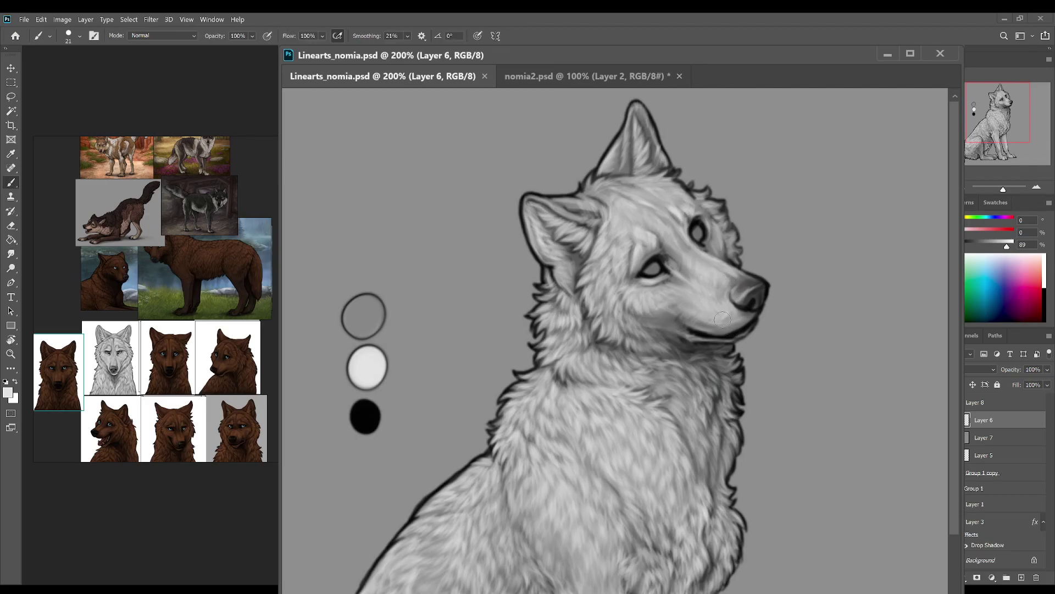
Step: Refine the nose's top and nostril area with strokes in sampled dark and mid greys
click(744, 278)
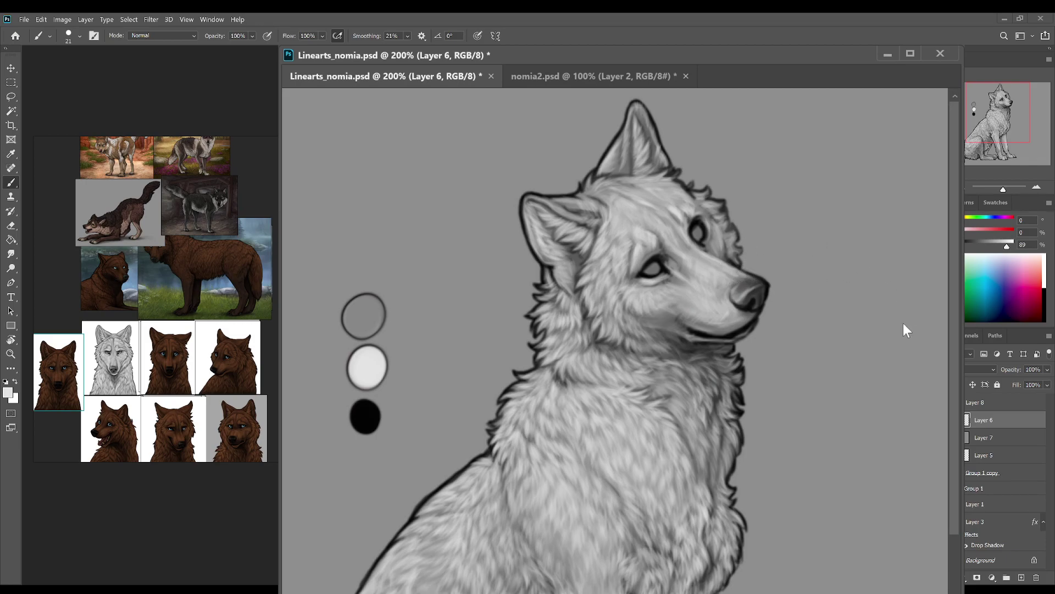
alt+click(758, 297)
alt+click(752, 302)
alt+click(759, 300)
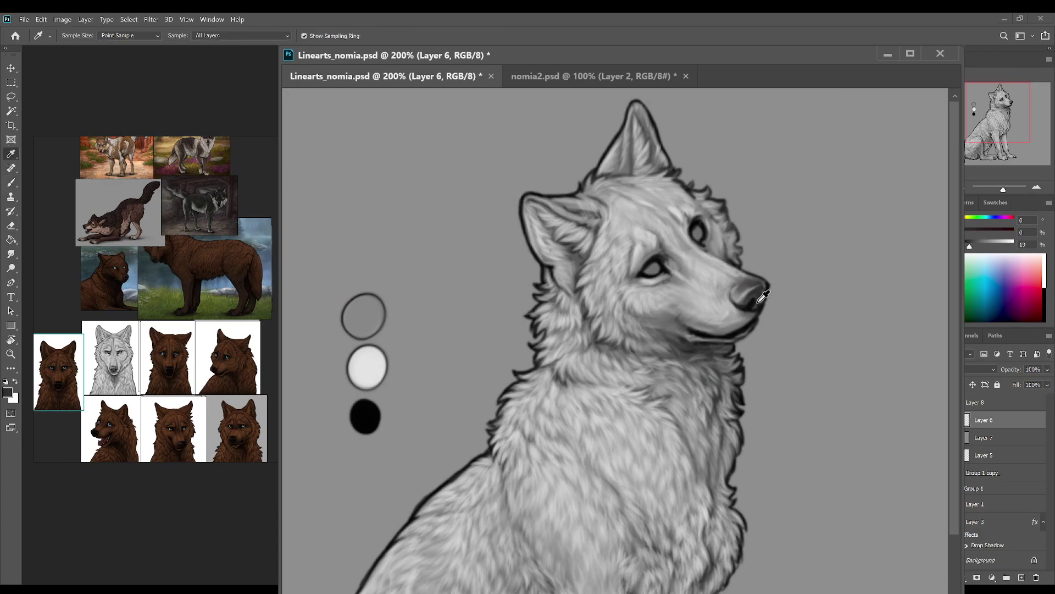
alt+click(737, 308)
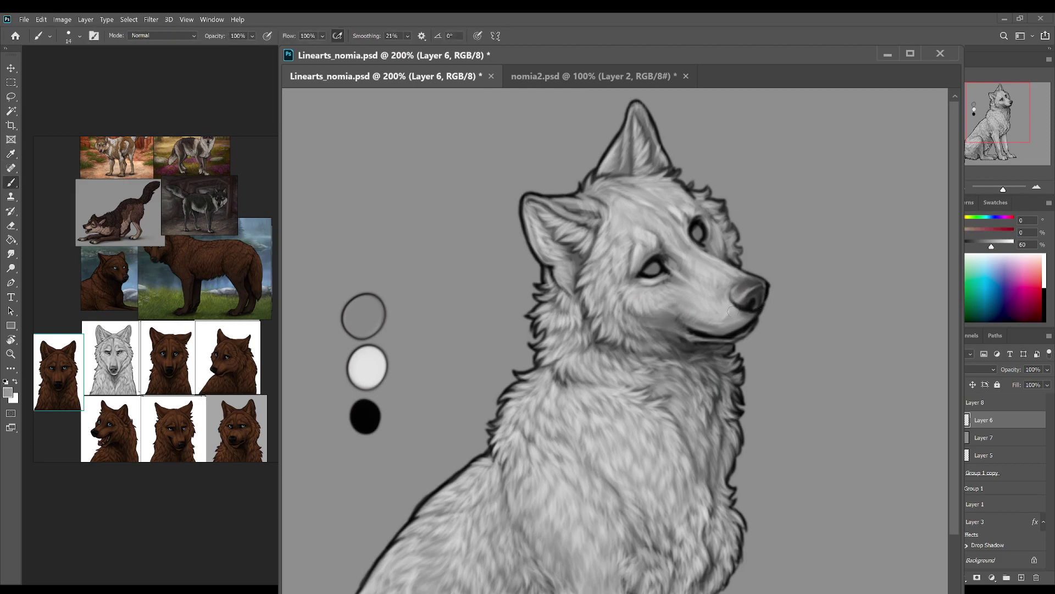
alt+click(735, 312)
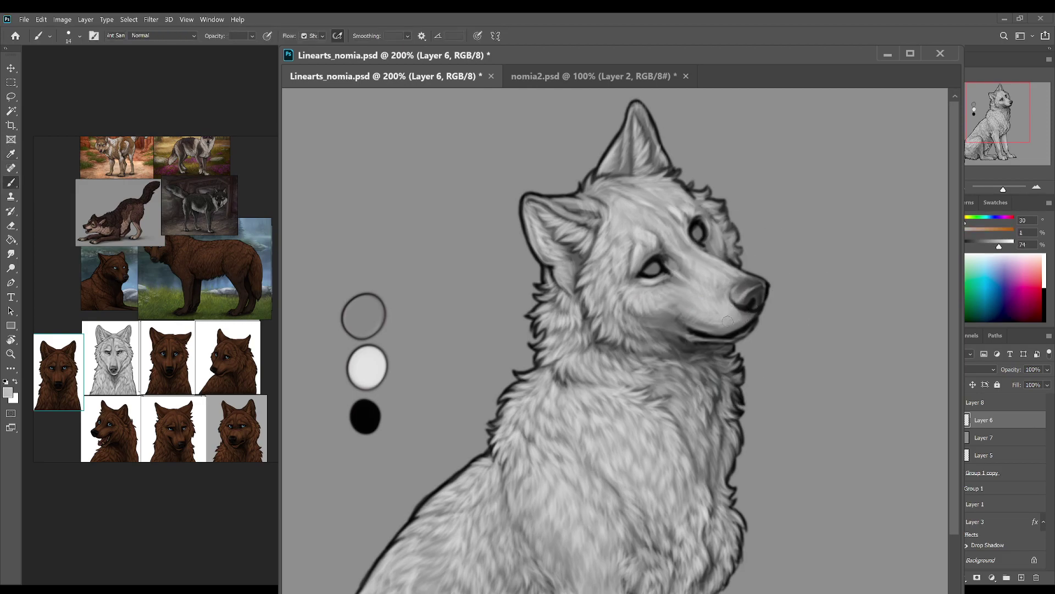
Step: Brighten the side of the muzzle with the light swatch colour using a soft brush, and save
alt+click(392, 367)
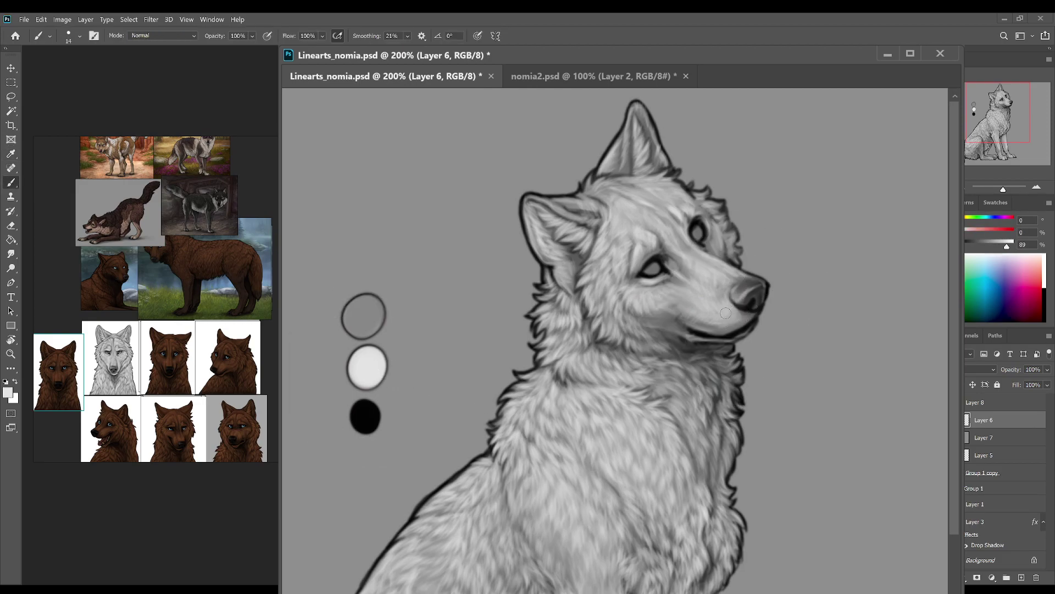
mouse_move(731, 315)
mouse_down()
mouse_move(769, 283)
mouse_move(893, 312)
mouse_up()
right_click(738, 289)
click(850, 318)
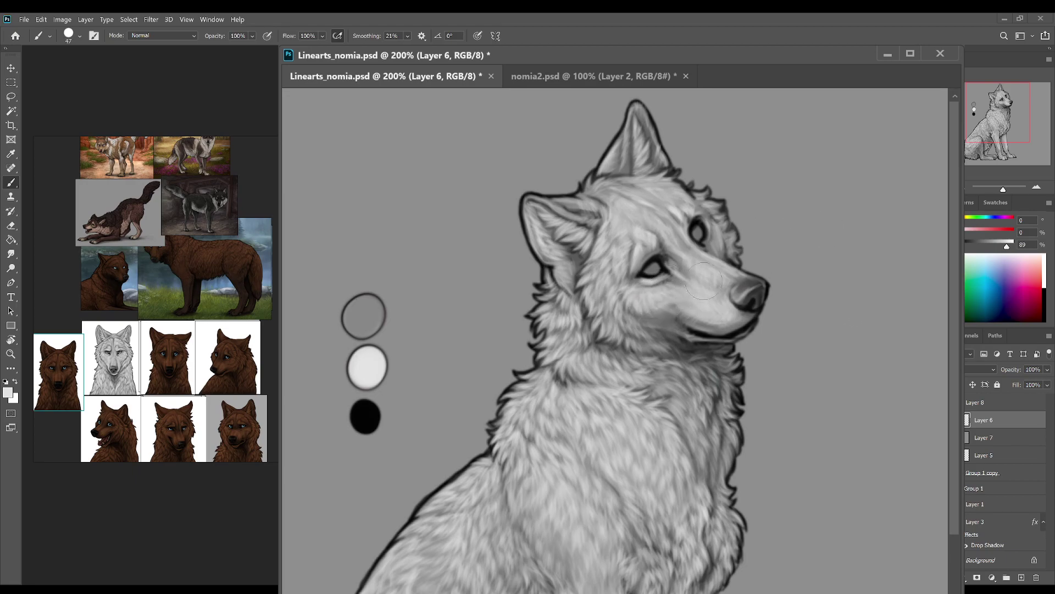
key(bracketleft)
key(bracketleft)
key(bracketleft)
key(ctrl+s)
Step: Zoom out to 66.7%, add a light brush touch beneath the belly beside the front legs, and save
click(967, 189)
click(967, 188)
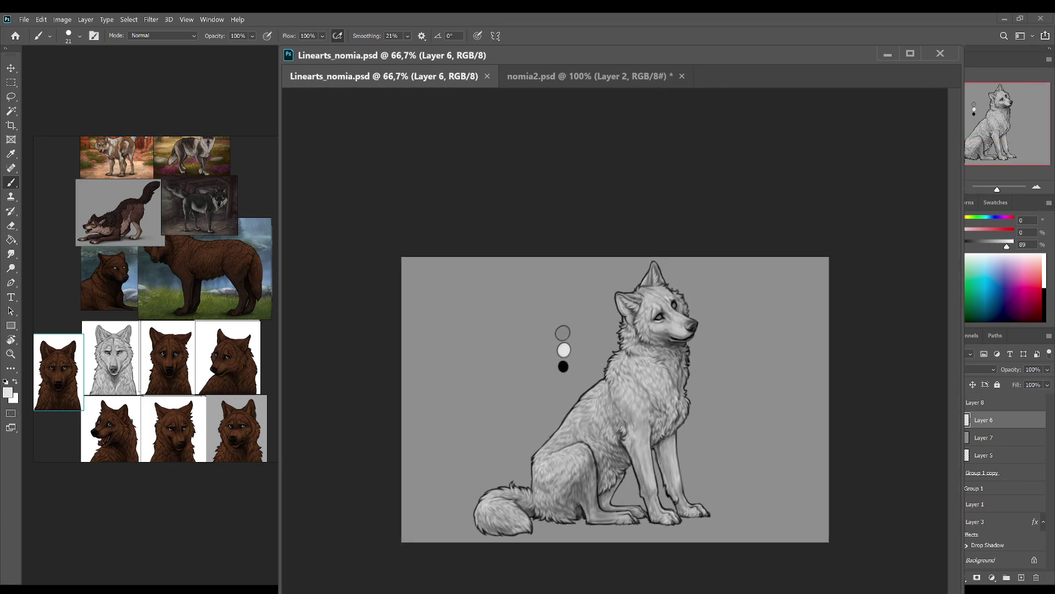
key(ctrl+)
key(ctrl+)
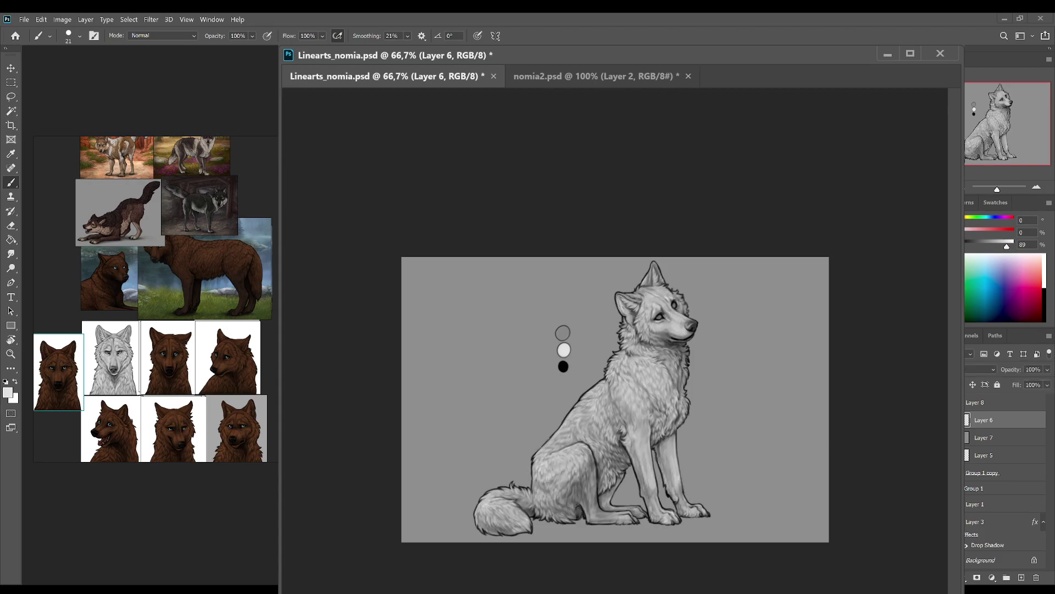
drag(632, 500, 774, 362)
key(ctrl+s)
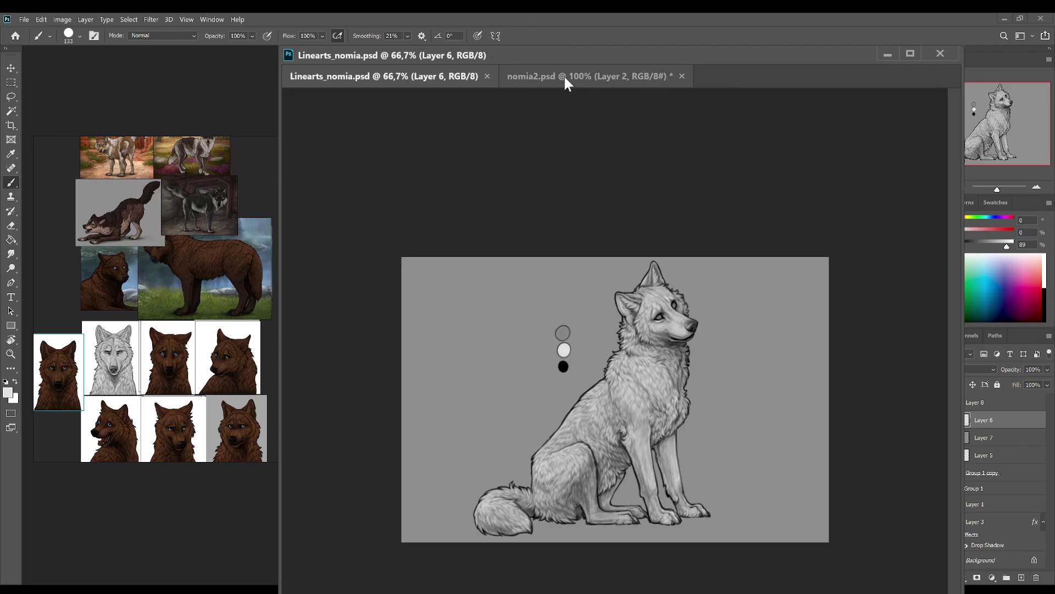
Step: Copy the colour swatch layer, Layer 19, from nomia2.psd into Linearts_nomia.psd
click(580, 70)
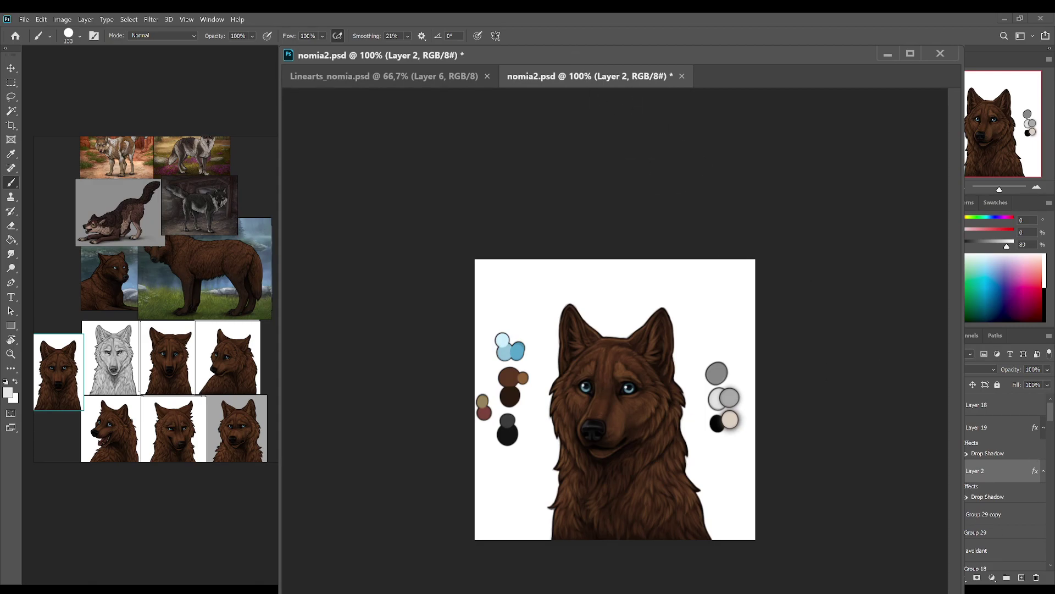
click(977, 428)
key(ctrl+s)
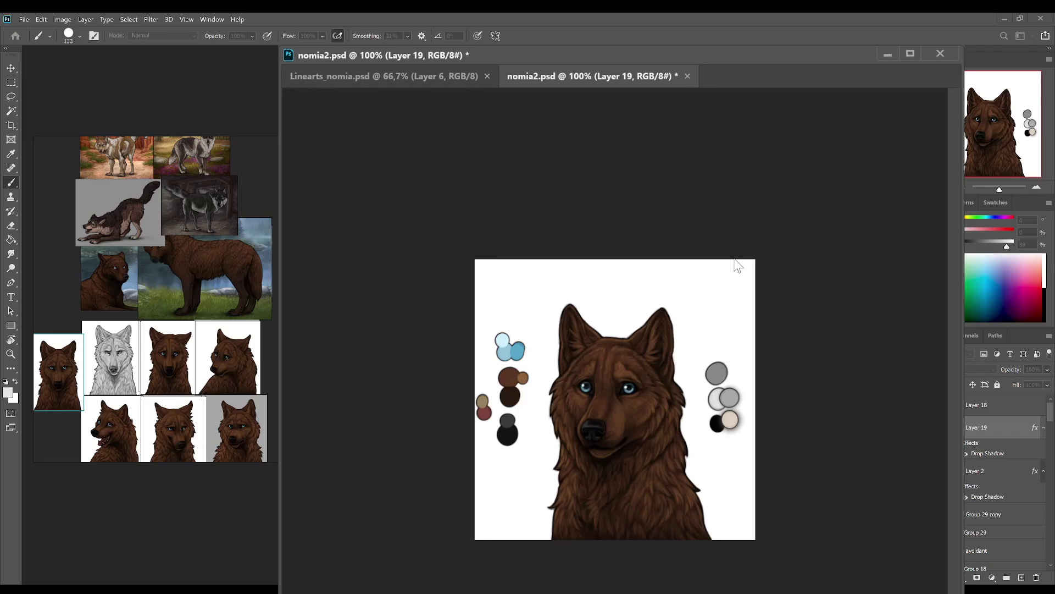
click(420, 77)
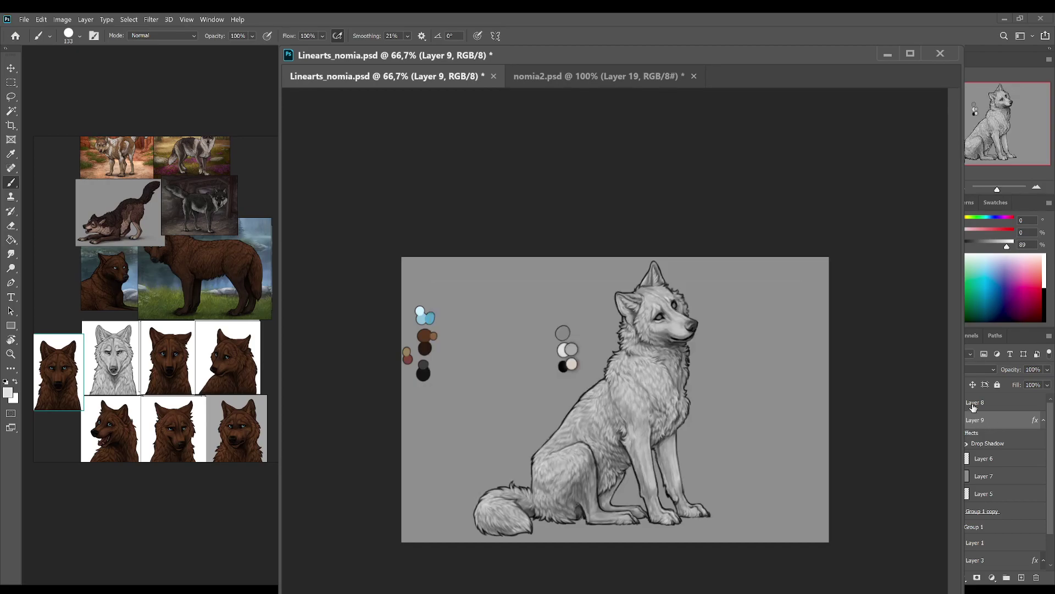
Step: Delete the old greyscale swatch layer, Layer 8, from Linearts_nomia.psd
drag(974, 407, 1036, 577)
scroll(1006, 478, down, 1)
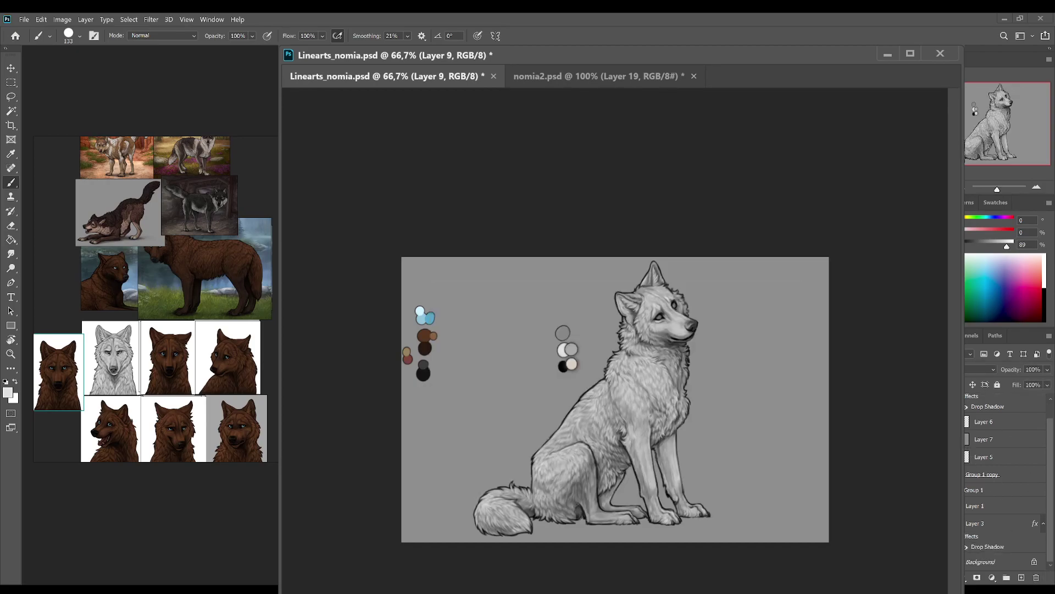
click(989, 474)
key(ctrl+comma)
key(ctrl+comma)
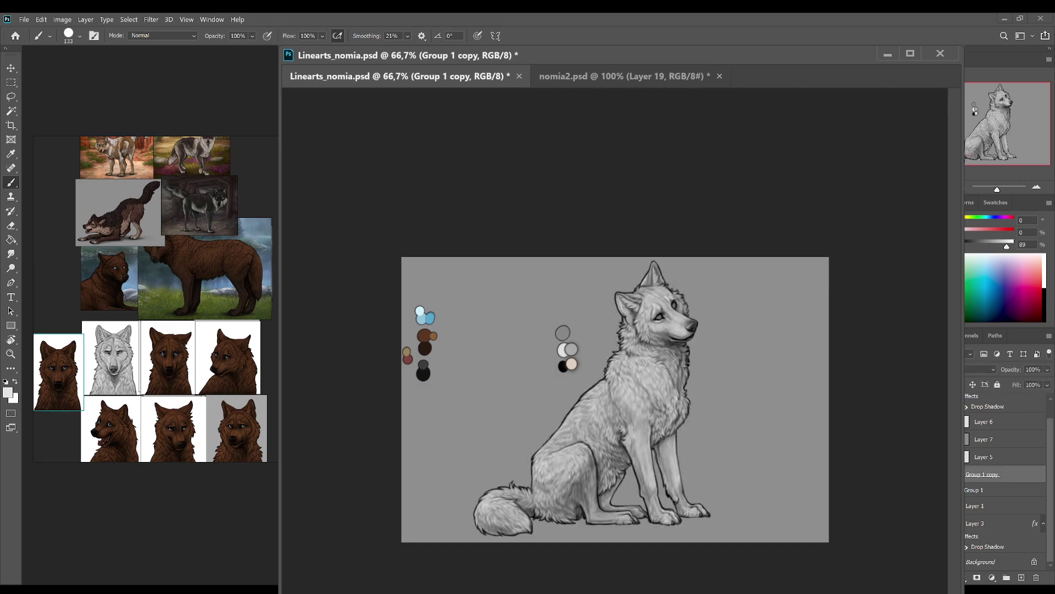
key(ctrl+z)
scroll(1006, 478, up, 1)
Step: Move the copied swatches on Layer 9 closer to the wolf so the coloured ones sit behind its head
ctrl+click(436, 338)
key(ctrl+t)
drag(437, 339, 573, 335)
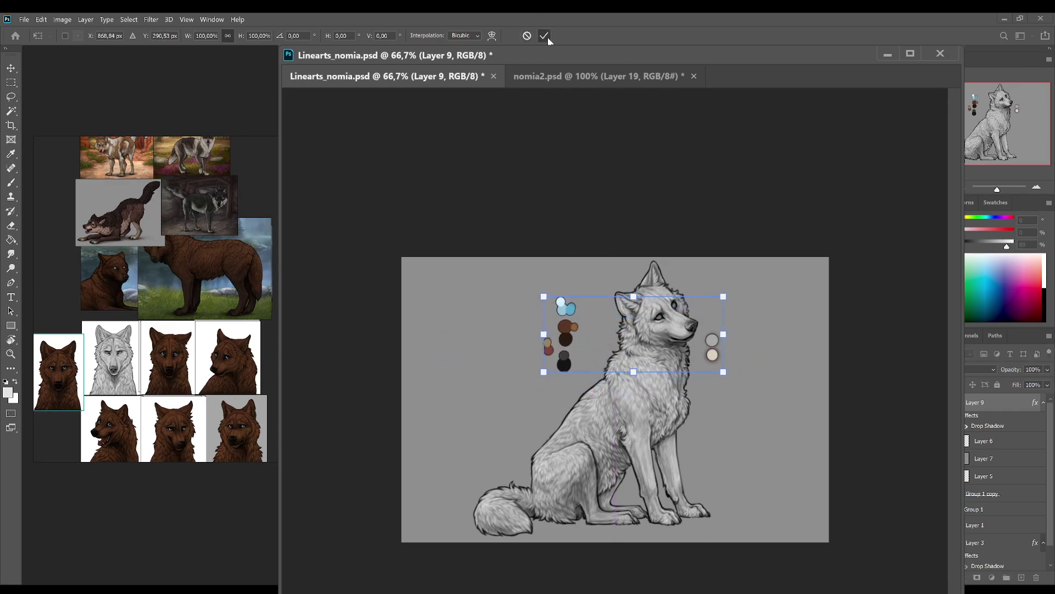
click(547, 37)
Step: Lasso the grey and cream swatches, enlarge them slightly, and move them in front of the wolf's chest
key(l)
mouse_move(742, 346)
mouse_down()
mouse_move(723, 331)
mouse_move(739, 340)
mouse_up()
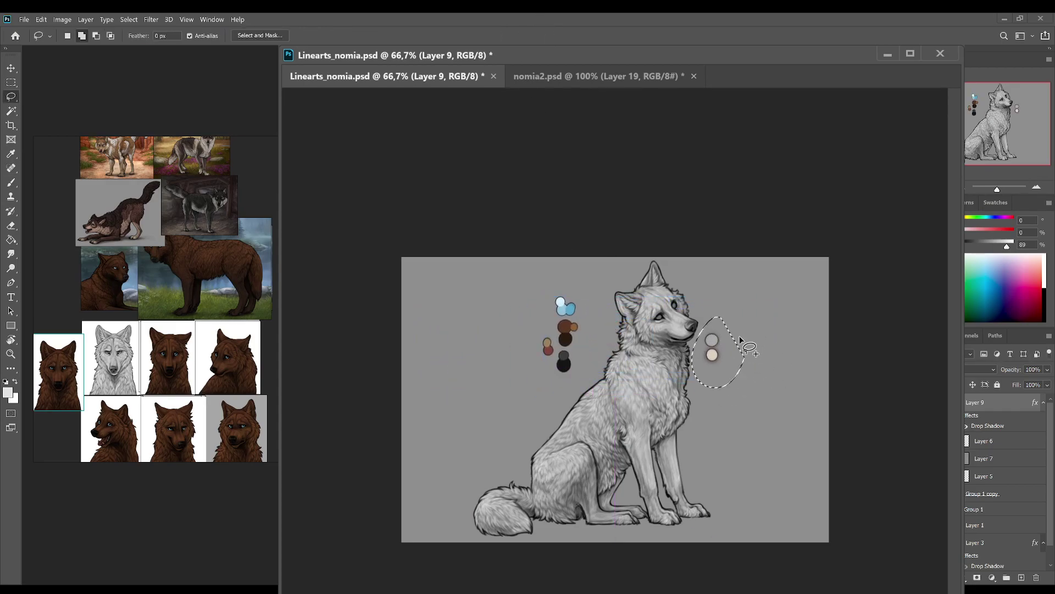
key(ctrl+t)
drag(745, 388, 758, 405)
mouse_move(735, 369)
mouse_down()
mouse_move(777, 358)
mouse_move(743, 402)
mouse_up()
click(545, 36)
Step: Lasso the blue, brown, red and black swatches, enlarge them to about 112%, and save the document
mouse_move(585, 289)
mouse_down()
mouse_move(524, 373)
mouse_move(599, 297)
mouse_move(615, 263)
mouse_up()
key(ctrl+t)
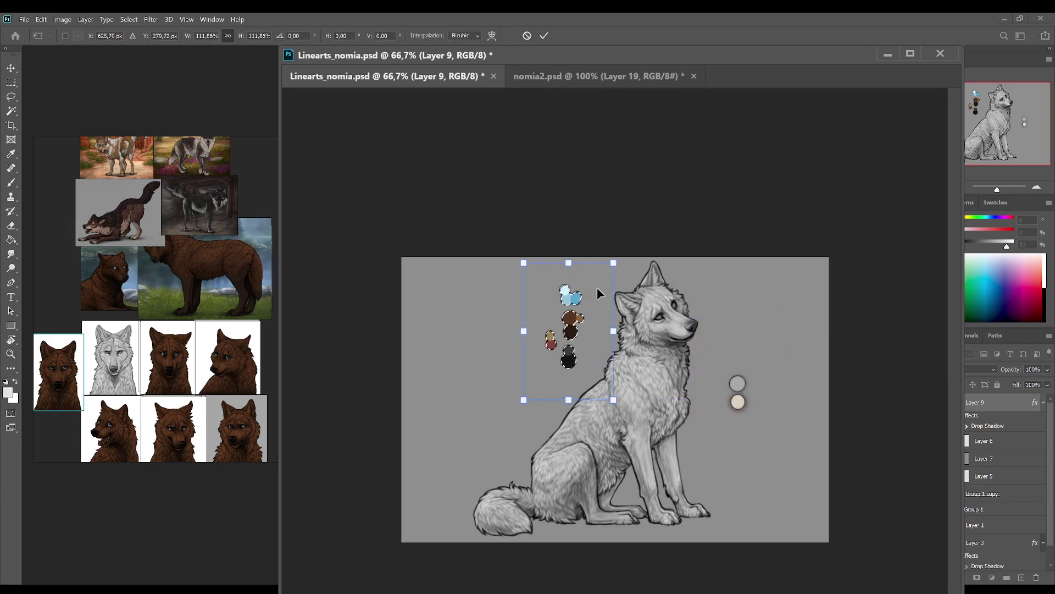
click(545, 36)
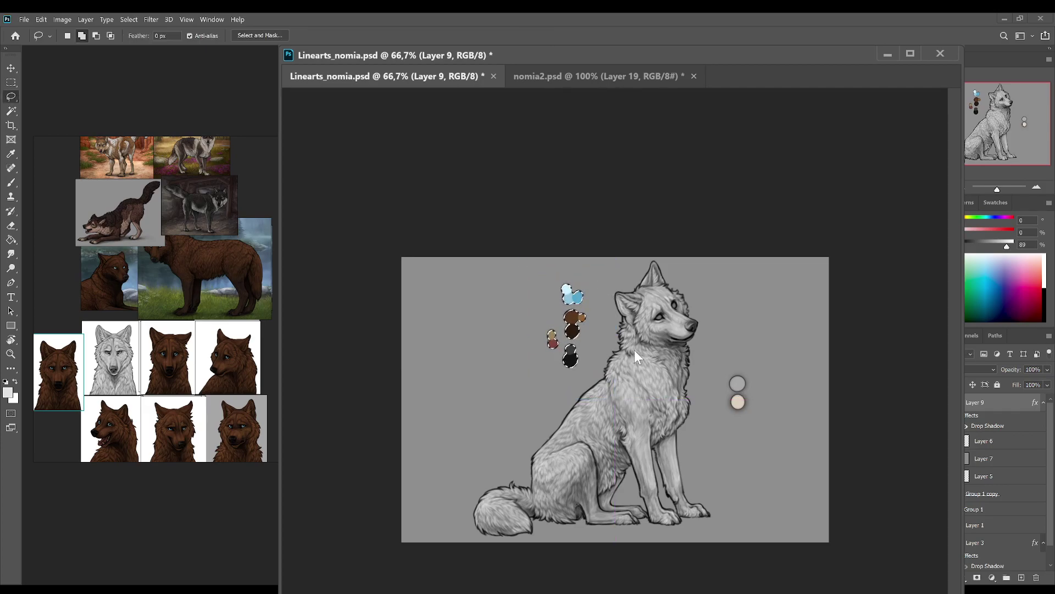
key(ctrl+s)
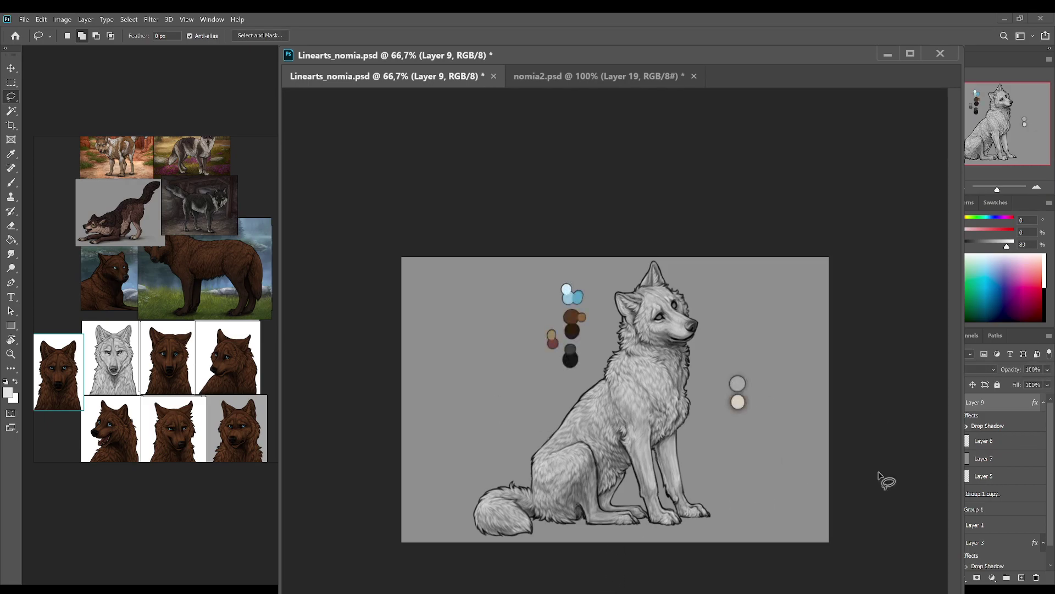
Step: Select Layer 6, reset the painting colours to default black and white, reduce the brush size, and save
click(983, 446)
click(981, 369)
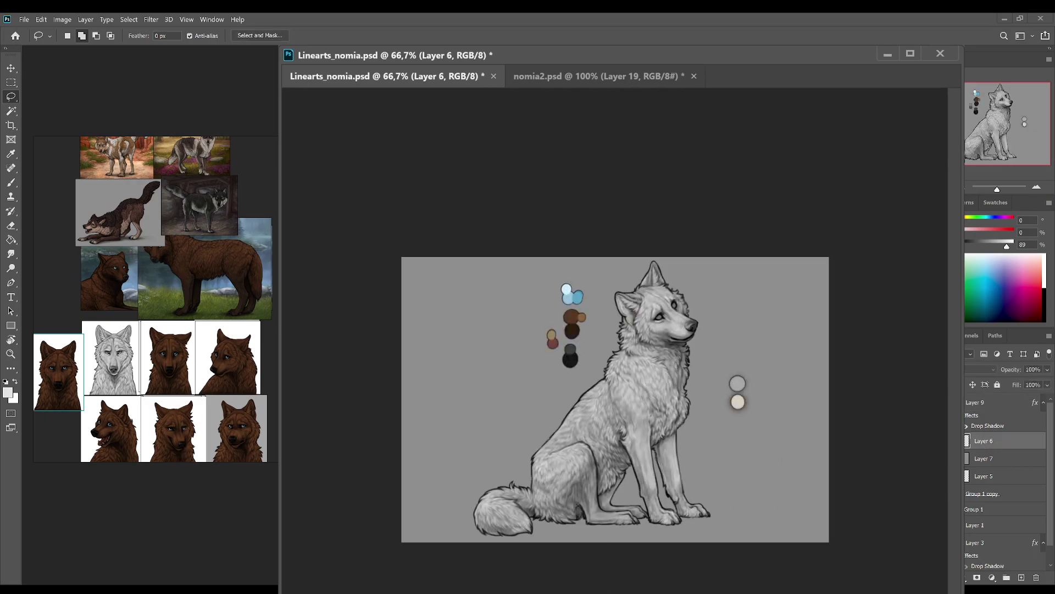
key(i)
key(b)
key(d)
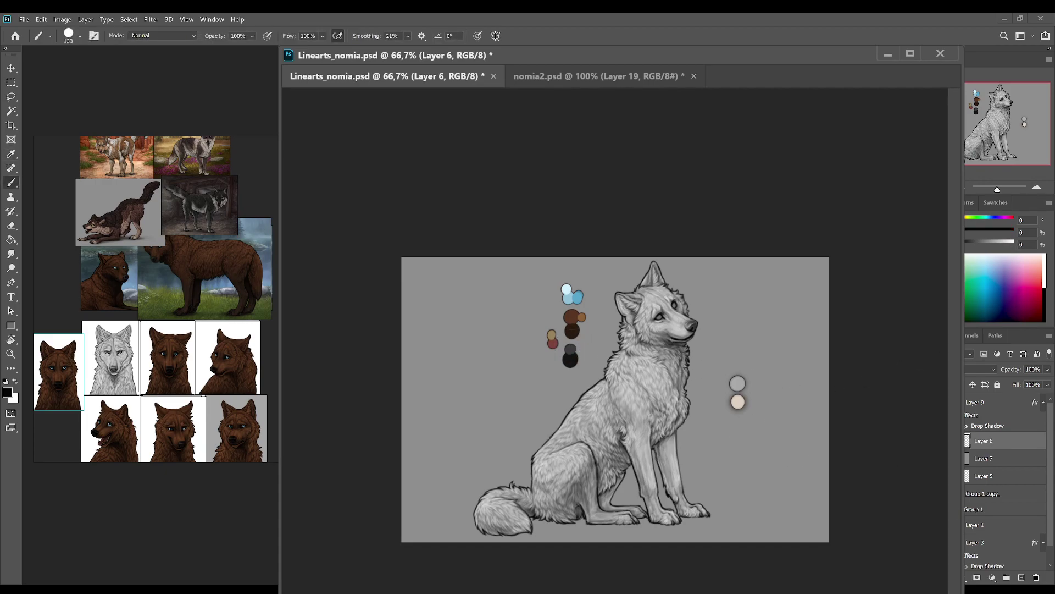
key(bracketleft)
key(bracketleft)
key(bracketleft)
key(bracketleft)
key(bracketleft)
key(bracketleft)
key(bracketleft)
key(bracketleft)
key(ctrl+s)
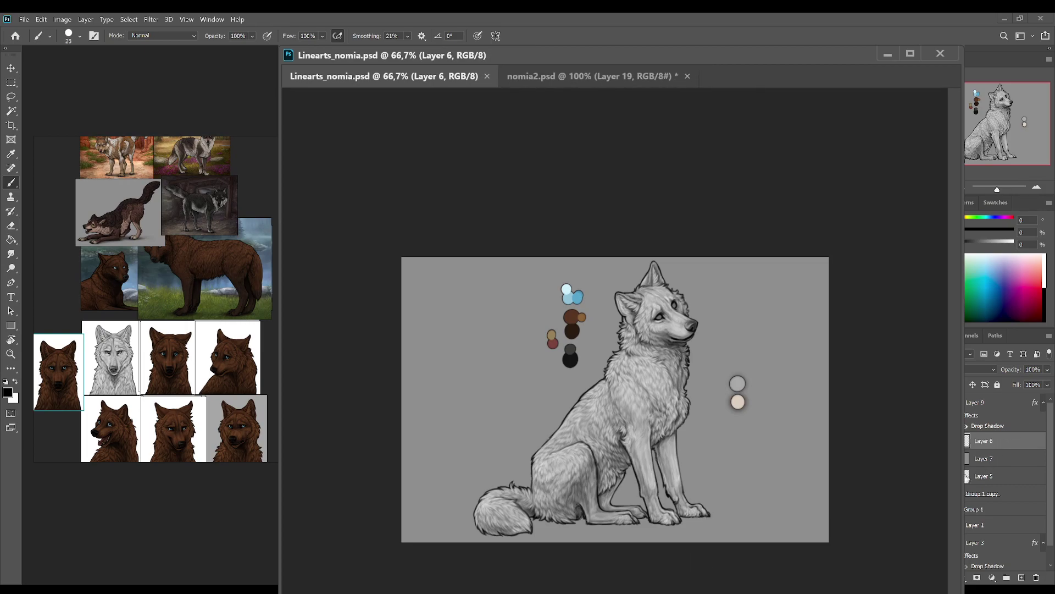
Step: Group the wolf's shading layers, from Layer 6 down to Group 1 copy, and duplicate the new group
shift+click(1011, 496)
click(1006, 577)
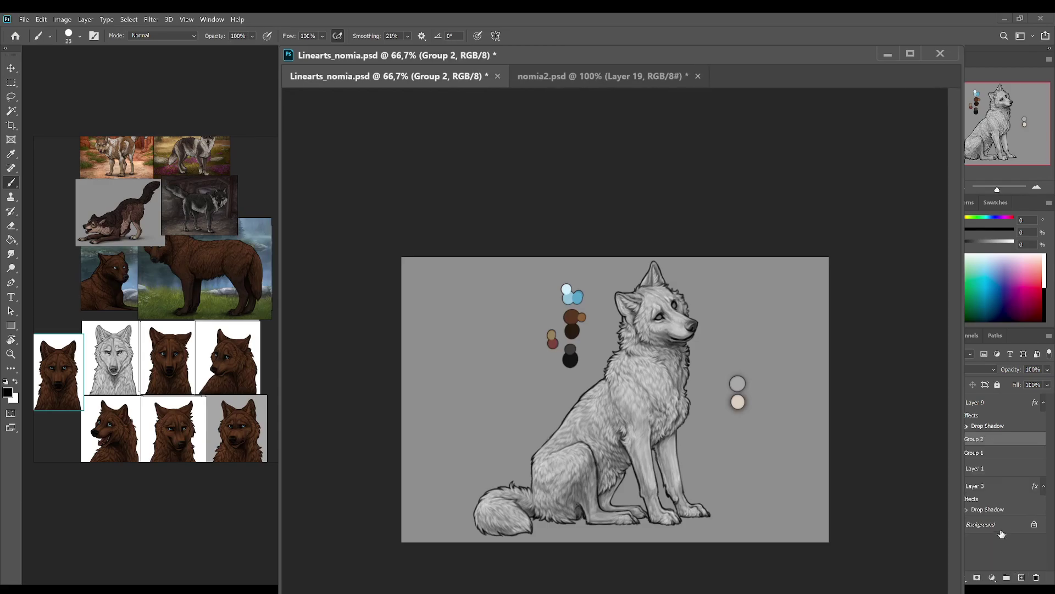
key(ctrl+j)
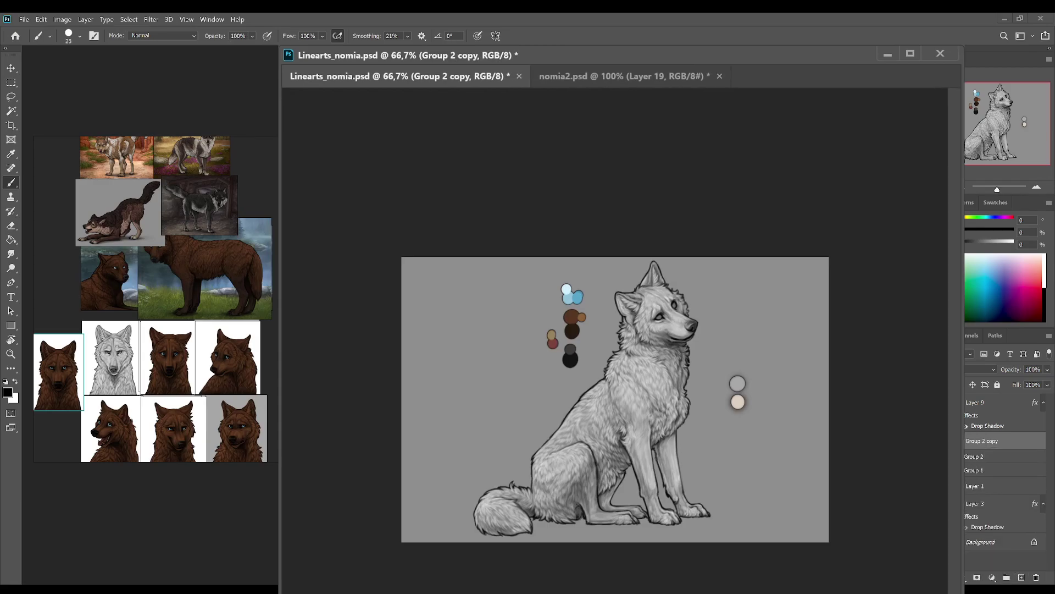
Step: Add a new layer clipped to Group 2 copy and fill the wolf with the brown swatch colour
click(1021, 577)
key(ctrl+alt+g)
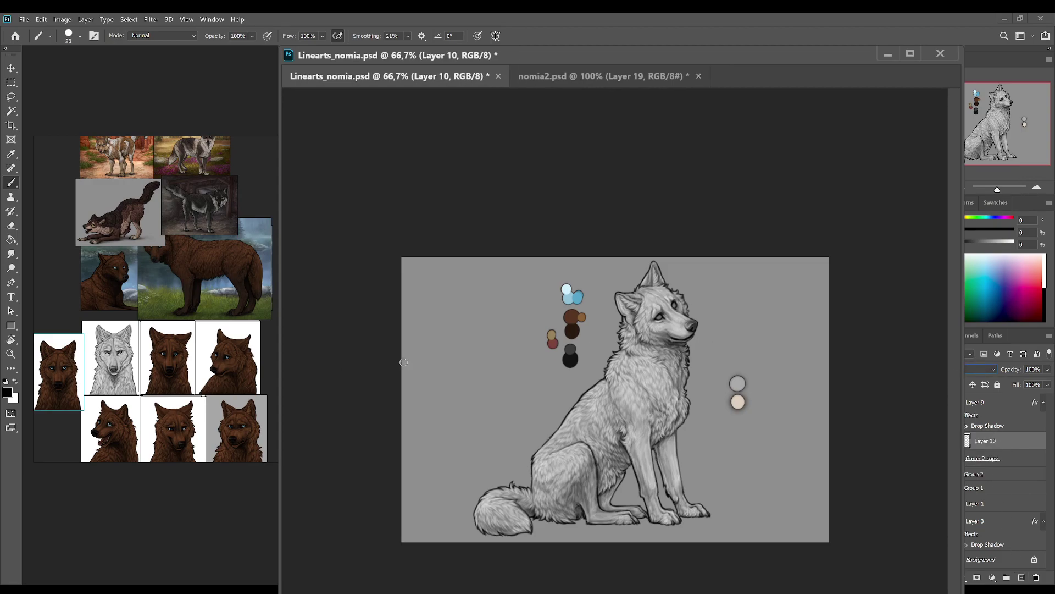
click(11, 239)
alt+click(572, 316)
click(636, 377)
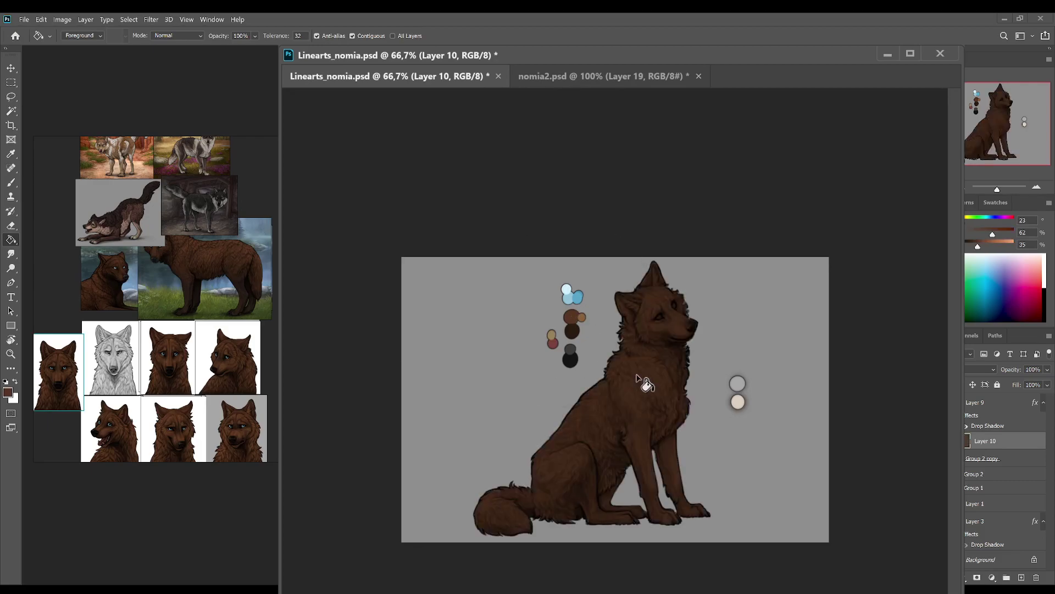
Step: Select Group 2 copy and sample a grey from the far cheek's edge with the brown colour layer temporarily hidden
key(ctrl+plus)
click(1001, 457)
click(1036, 188)
drag(987, 123, 993, 115)
key(b)
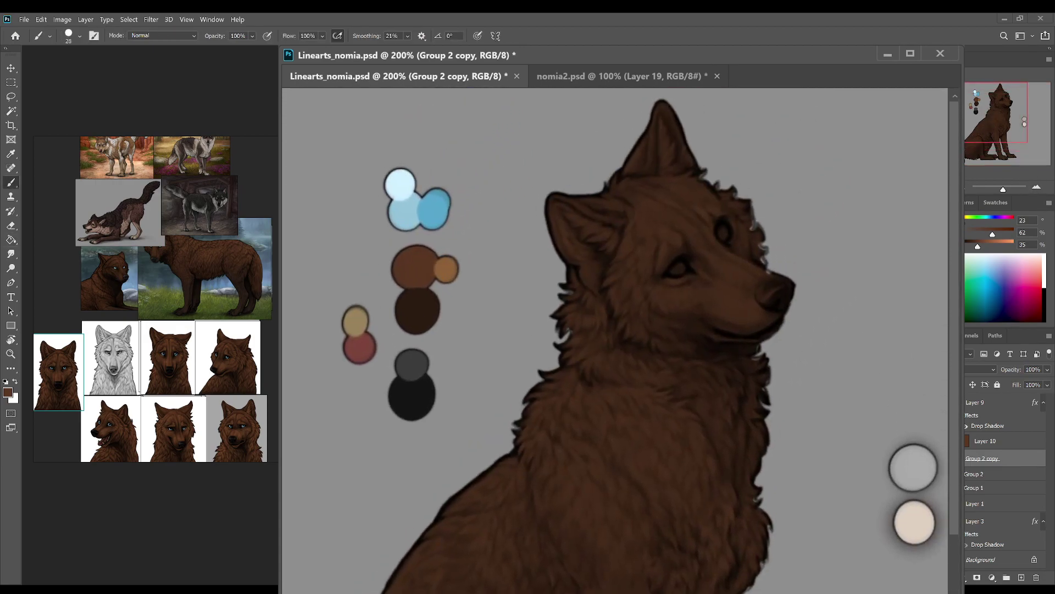
key(ctrl+comma)
alt+click(756, 247)
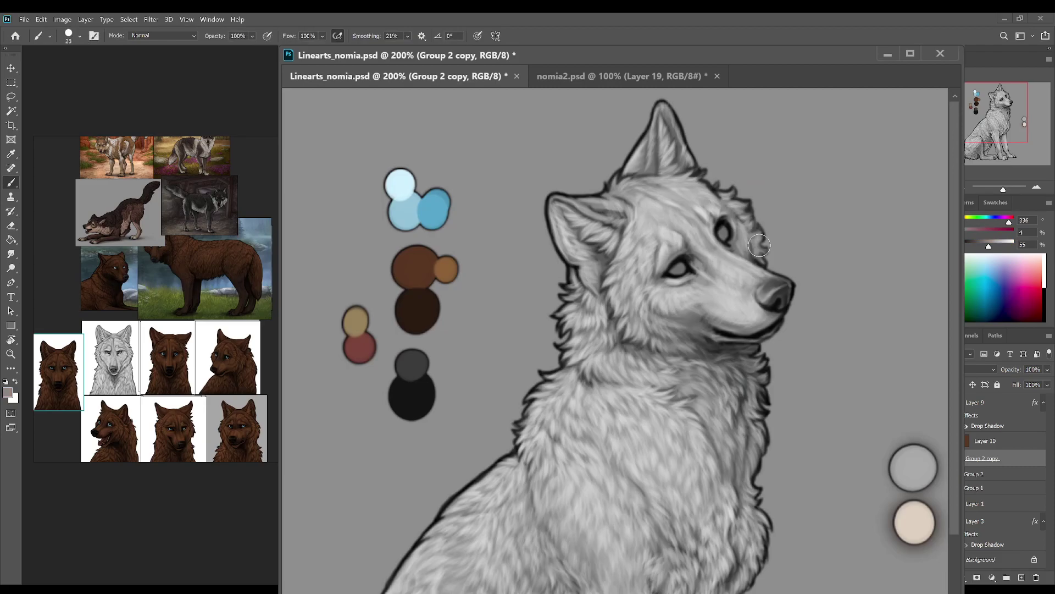
key(ctrl+comma)
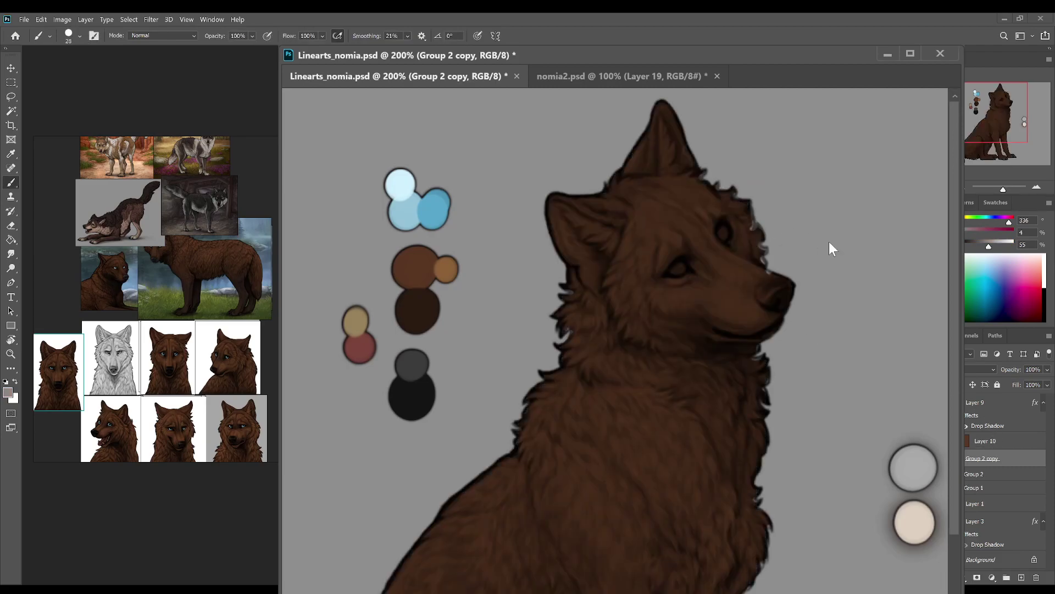
Step: Reduce the brush size to 7 and set the painting colour to a darker neutral grey
key(bracketleft)
key(bracketleft)
key(bracketleft)
key(bracketleft)
key(bracketleft)
drag(988, 246, 979, 247)
key(ctrl+minus)
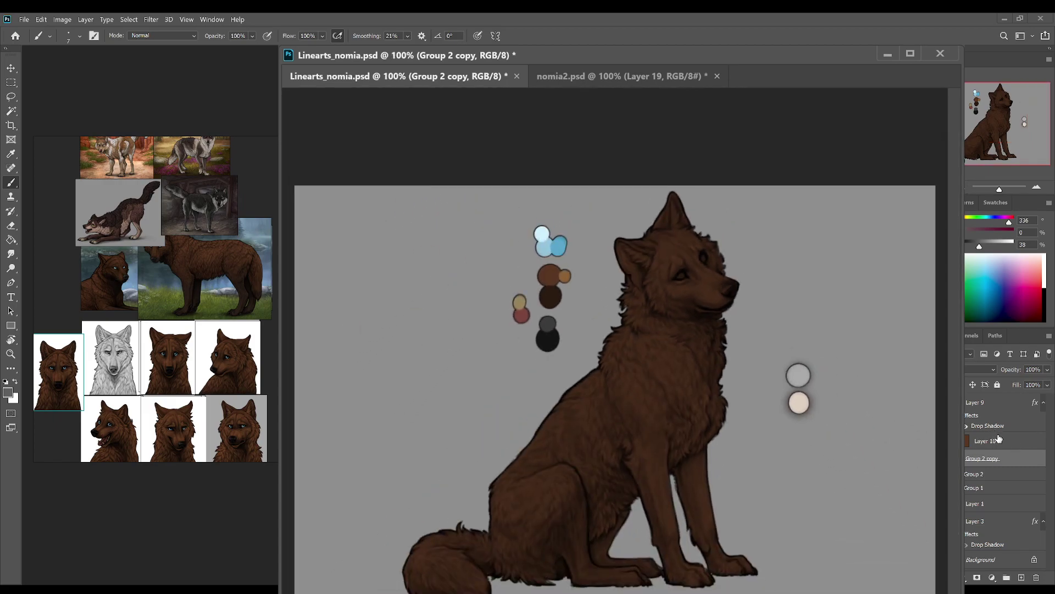
Step: Compare the wolf with and without its brown colour layer, and select Layer 10
click(930, 440)
click(930, 440)
click(1011, 446)
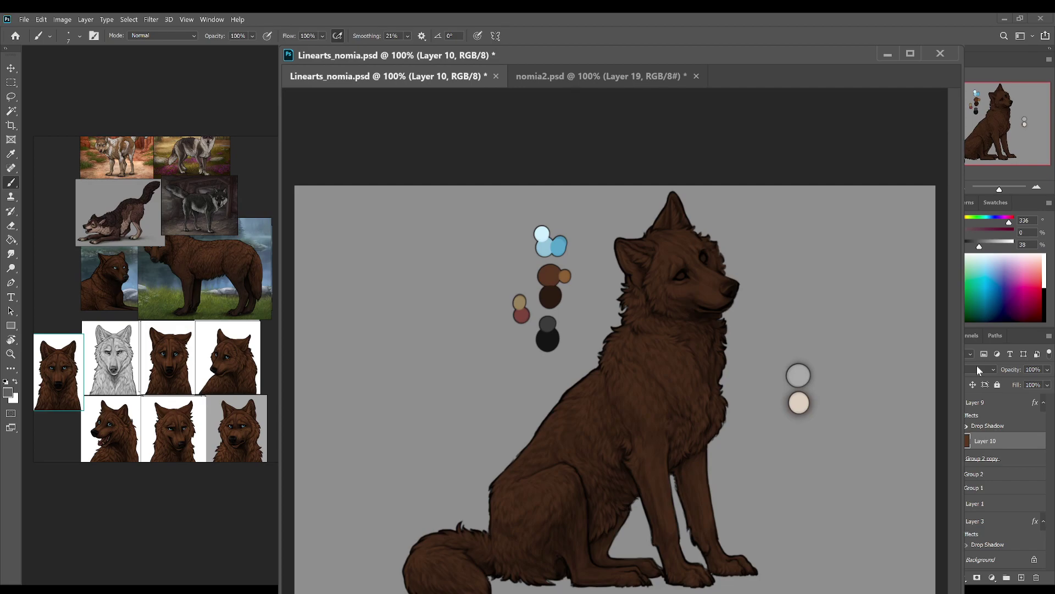
Step: Switch to nomia2.psd and toggle Layer 20 and Layer 21 to examine how its base colour and shading are built
click(641, 74)
drag(1050, 418, 1052, 539)
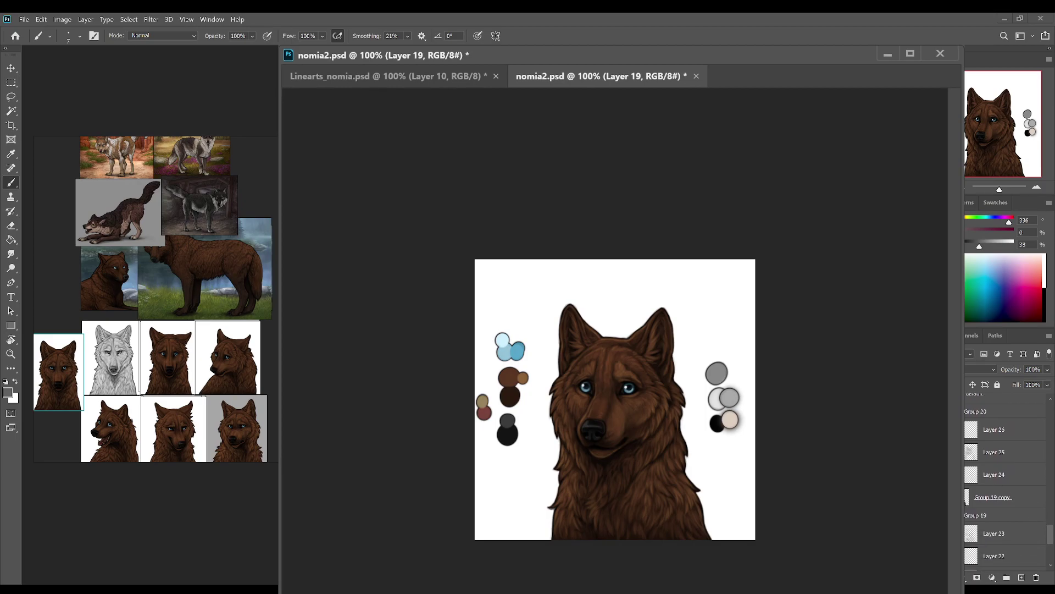
drag(1051, 536, 1052, 547)
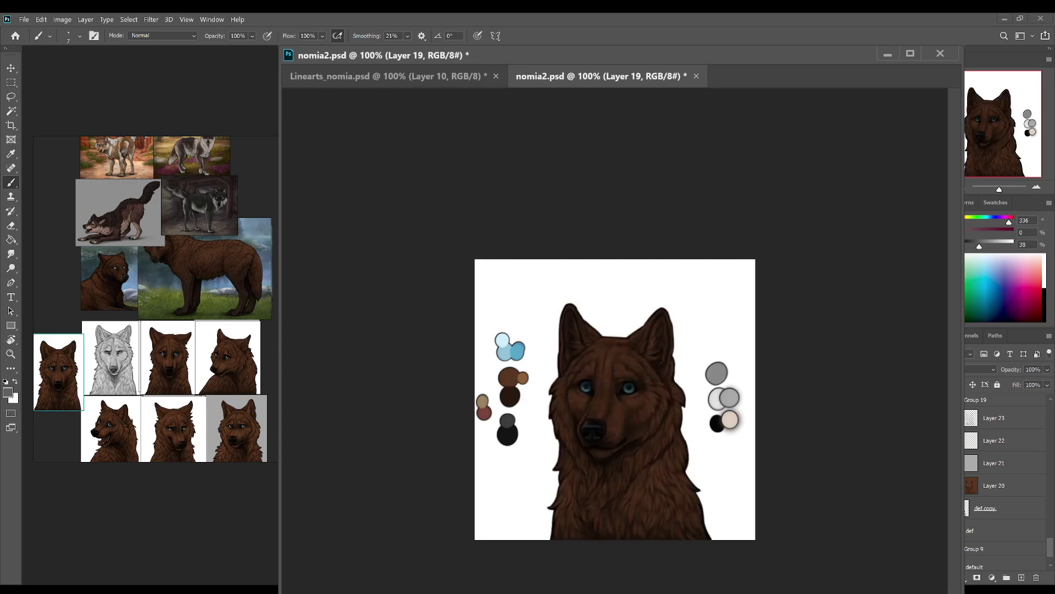
click(979, 490)
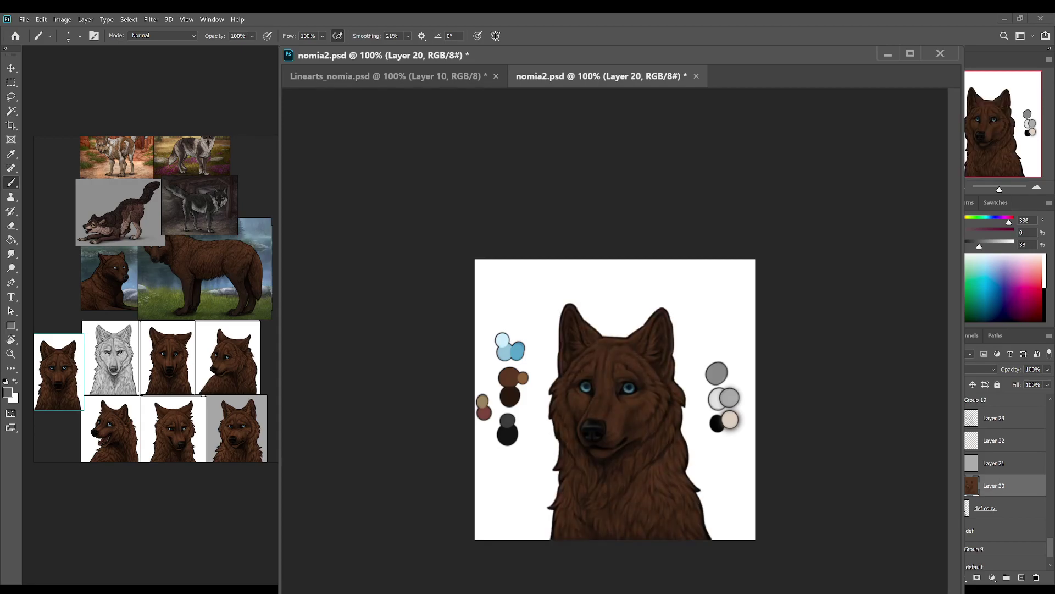
click(935, 485)
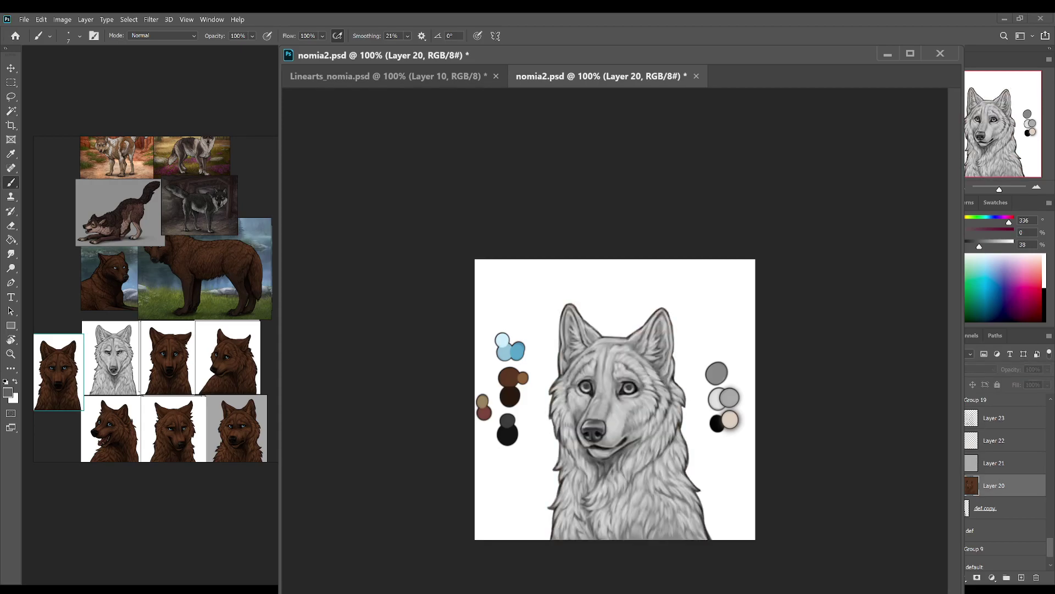
key(ctrl+comma)
click(991, 463)
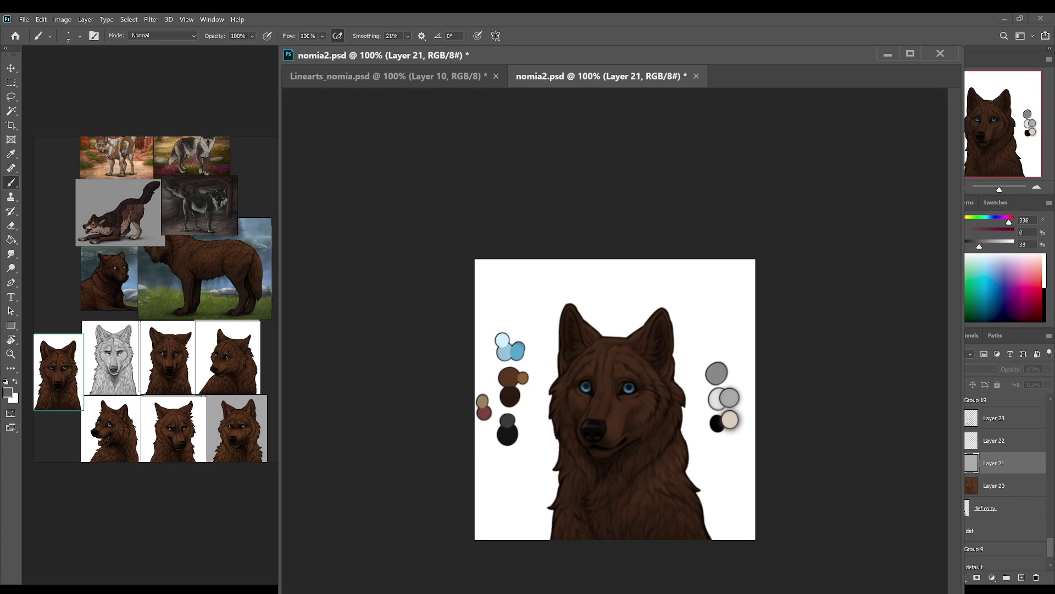
key(ctrl+comma)
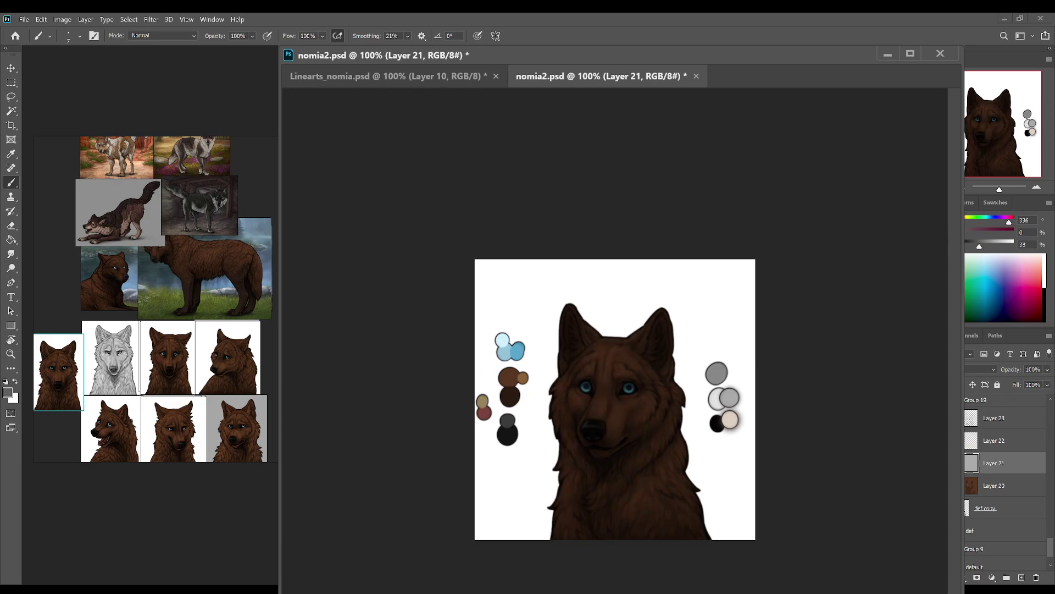
Step: Hide the old greyscale swatches in nomia2.psd and inspect Layer 22 and Layer 23 in the coloured wolf's layer stack
click(1004, 443)
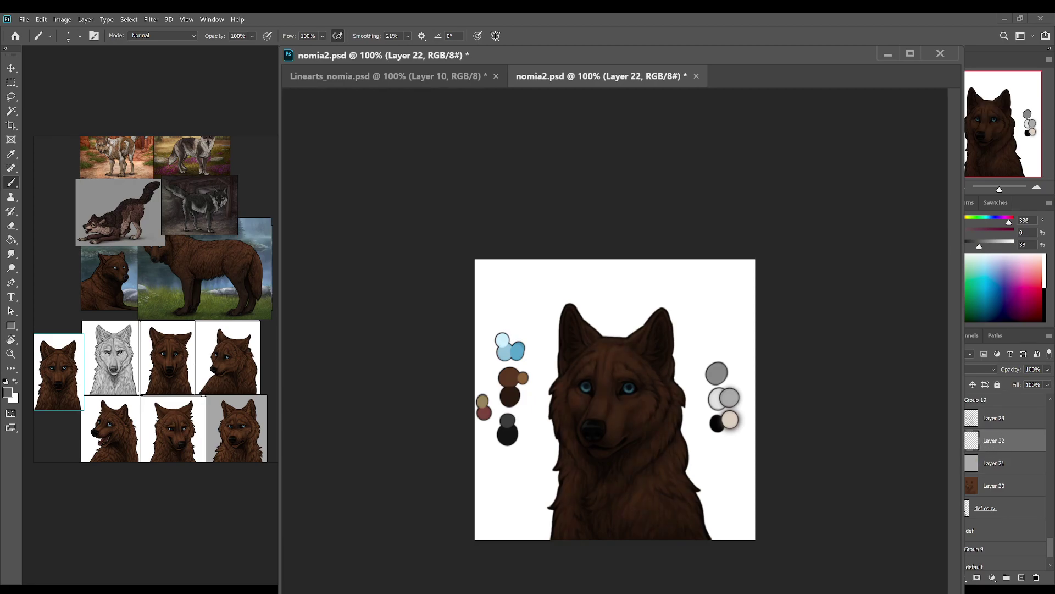
drag(1051, 547, 1050, 409)
drag(933, 405, 933, 427)
drag(1051, 418, 1050, 544)
click(933, 427)
click(933, 404)
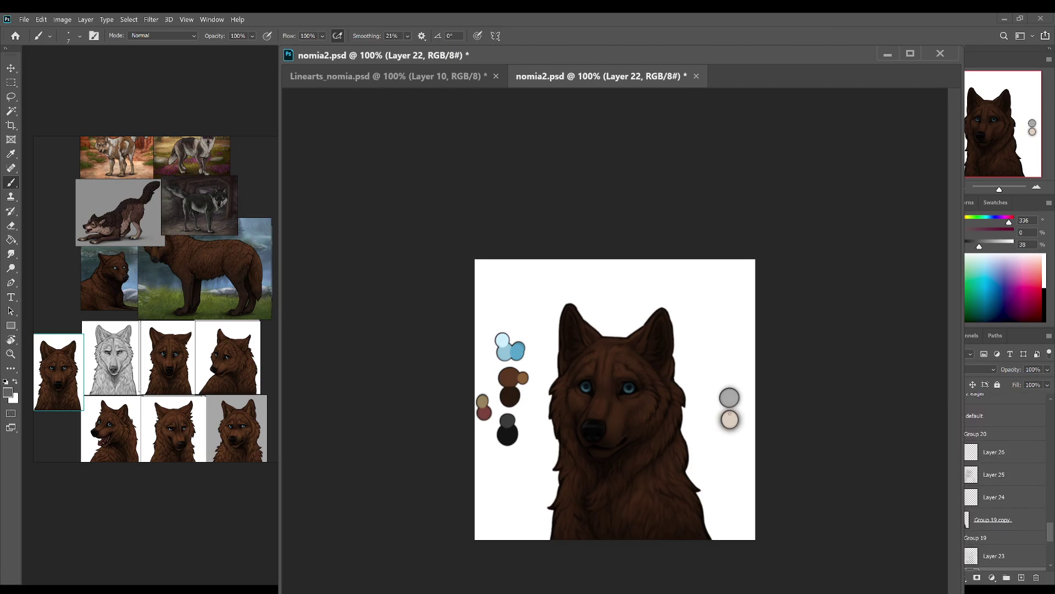
scroll(1010, 506, down, 3)
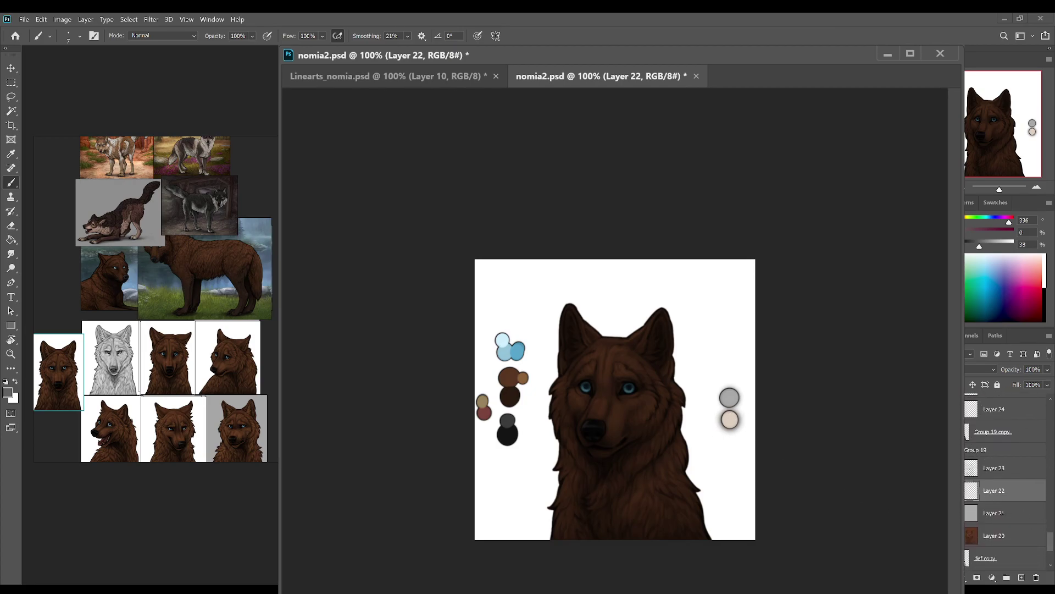
click(976, 472)
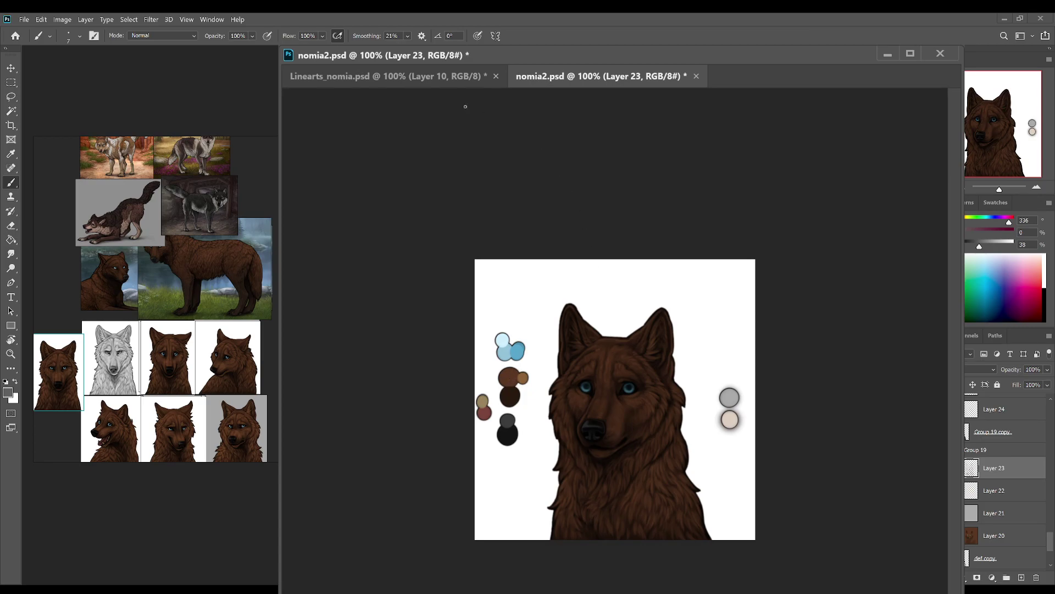
Step: Return to Linearts_nomia.psd and inspect the brown wolf's body and head up close, with Group 2 copy selected
click(447, 79)
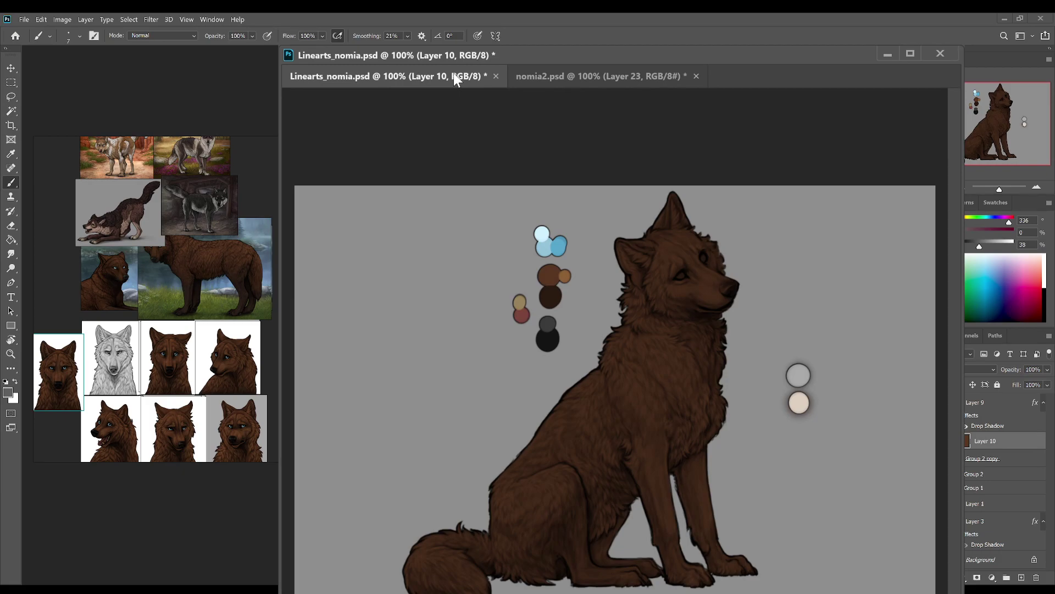
click(930, 440)
click(930, 440)
click(1036, 187)
drag(1005, 155, 981, 177)
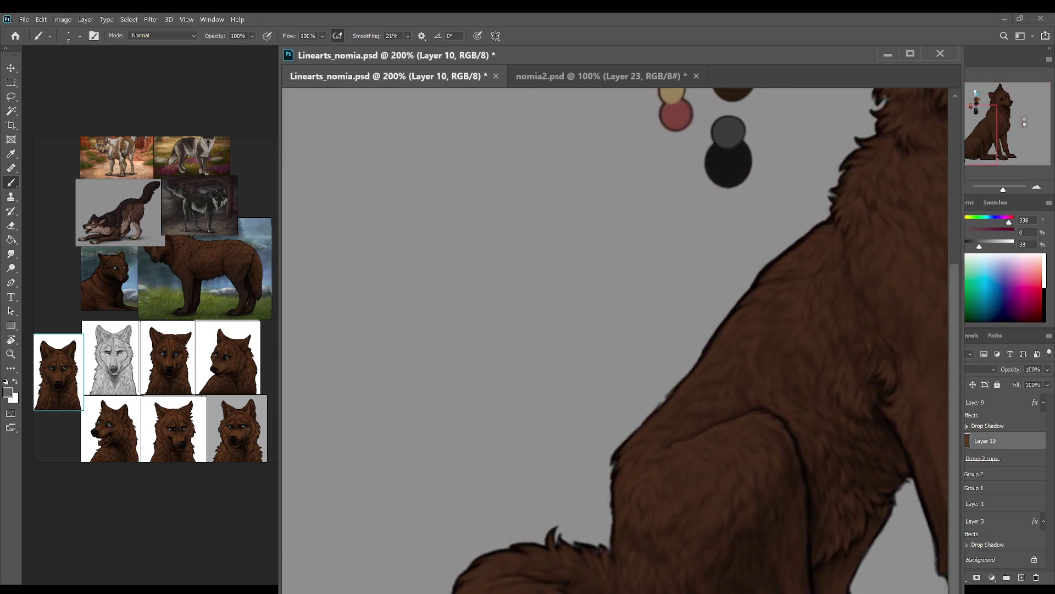
click(999, 458)
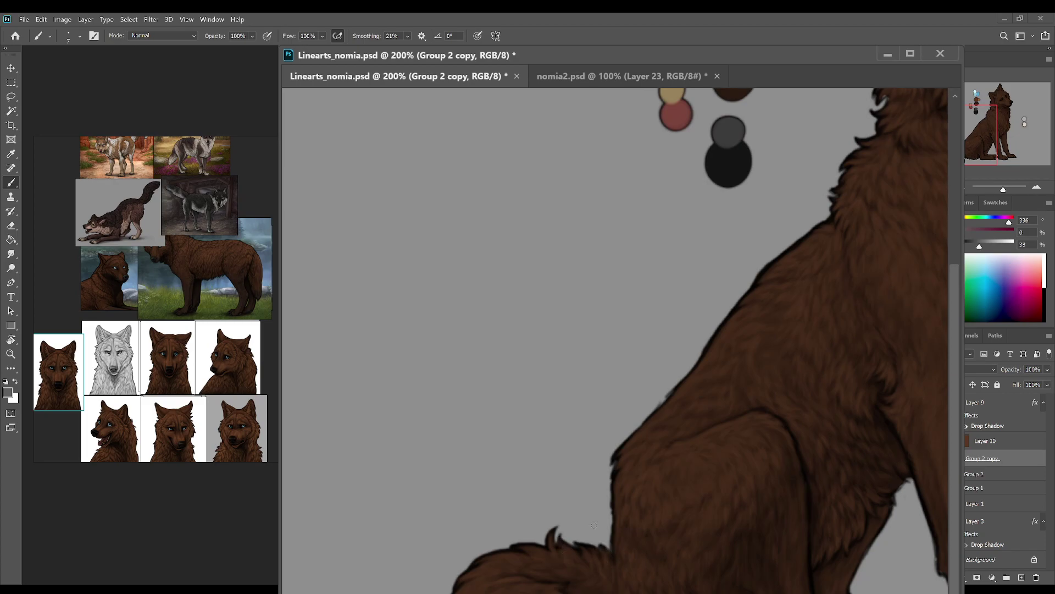
drag(994, 127, 1017, 97)
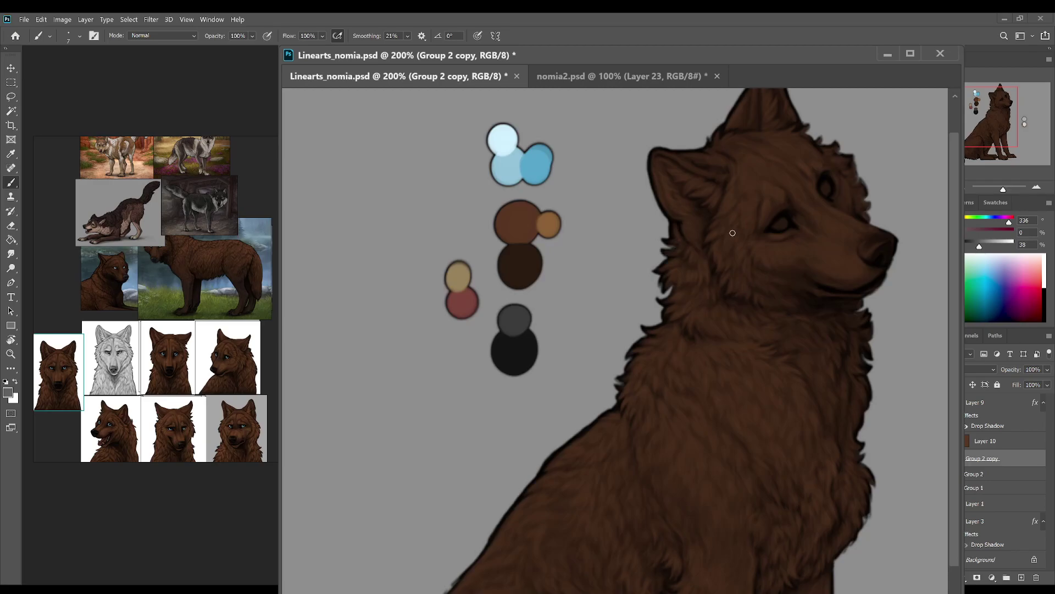
click(963, 187)
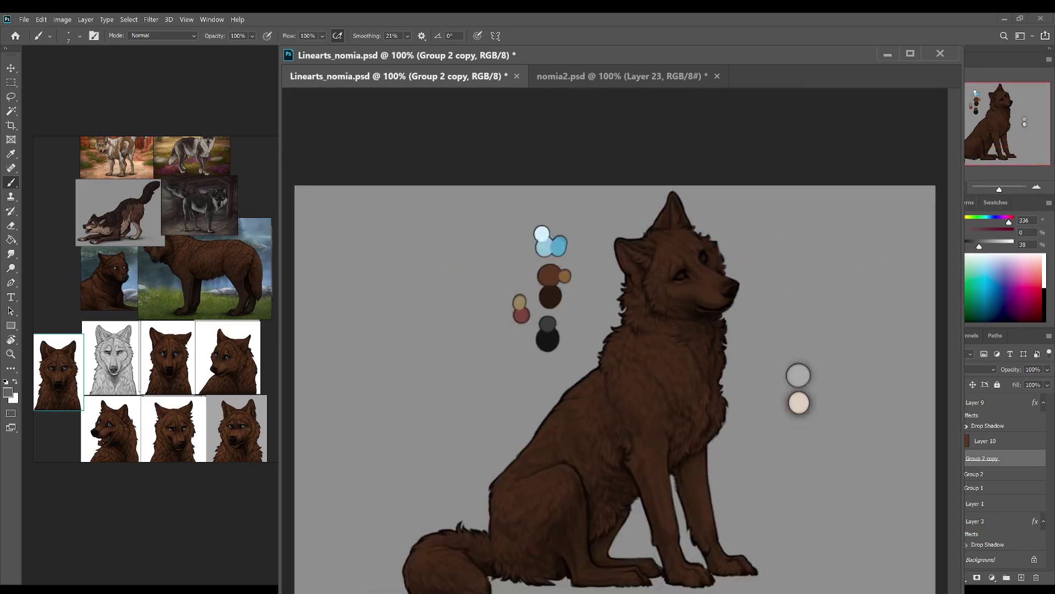
Step: On Layer 10, sample the medium blue swatch and paint both of the wolf's eyes with it
click(981, 441)
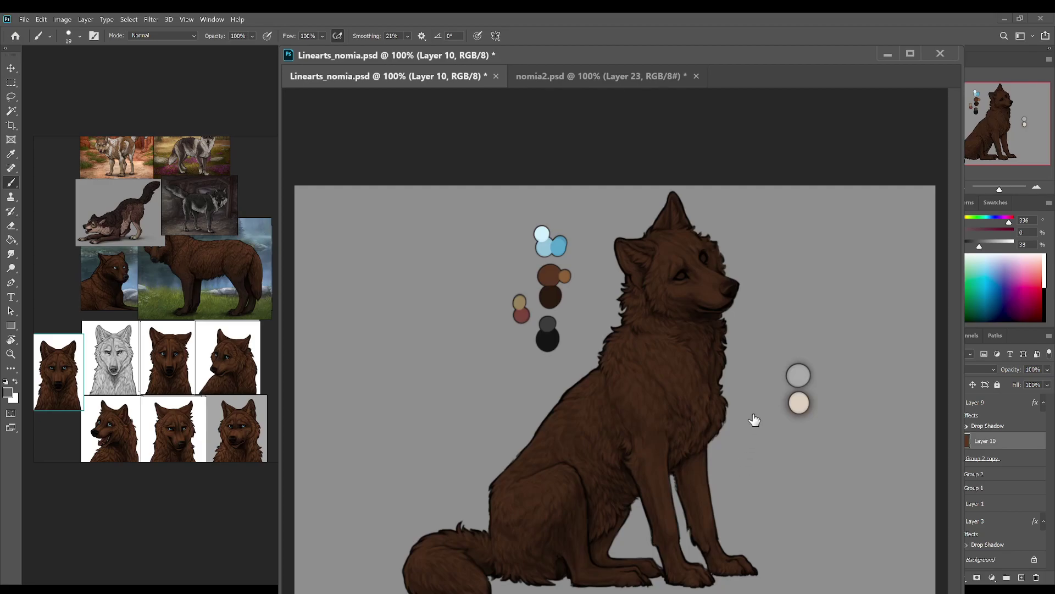
key(bracketright)
alt+click(556, 245)
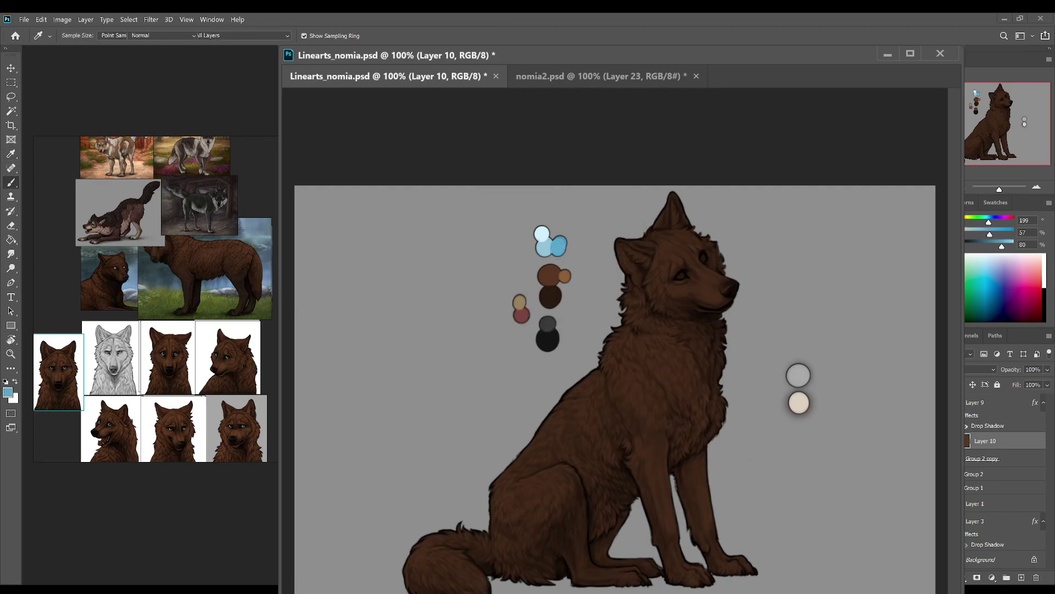
click(682, 274)
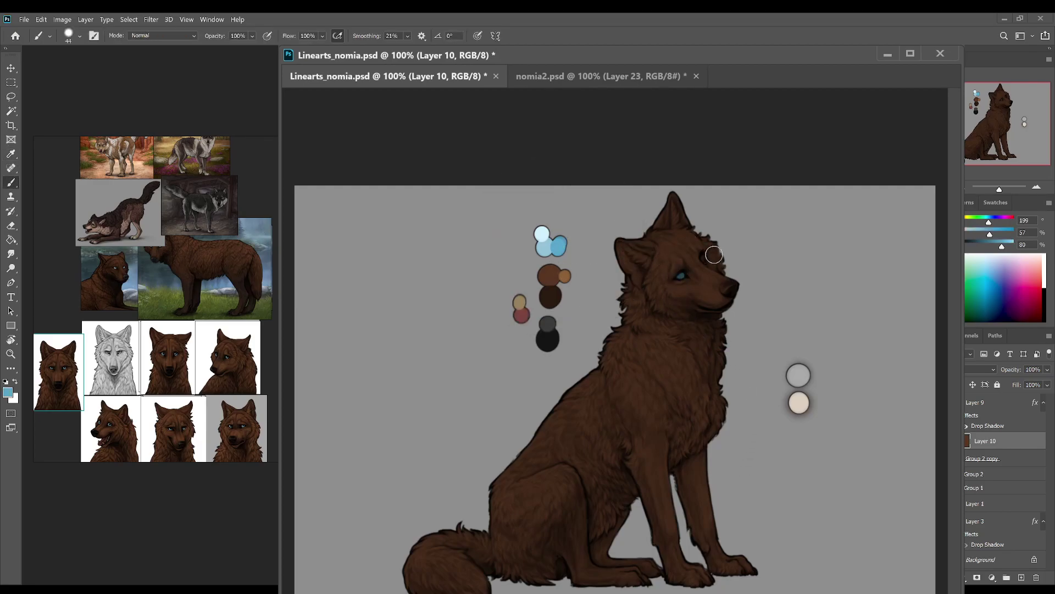
key(comma)
click(704, 257)
Step: Colour the wolf's nose with the near-black swatch, add the dark grey swatch on top, and smudge the tones together
key(i)
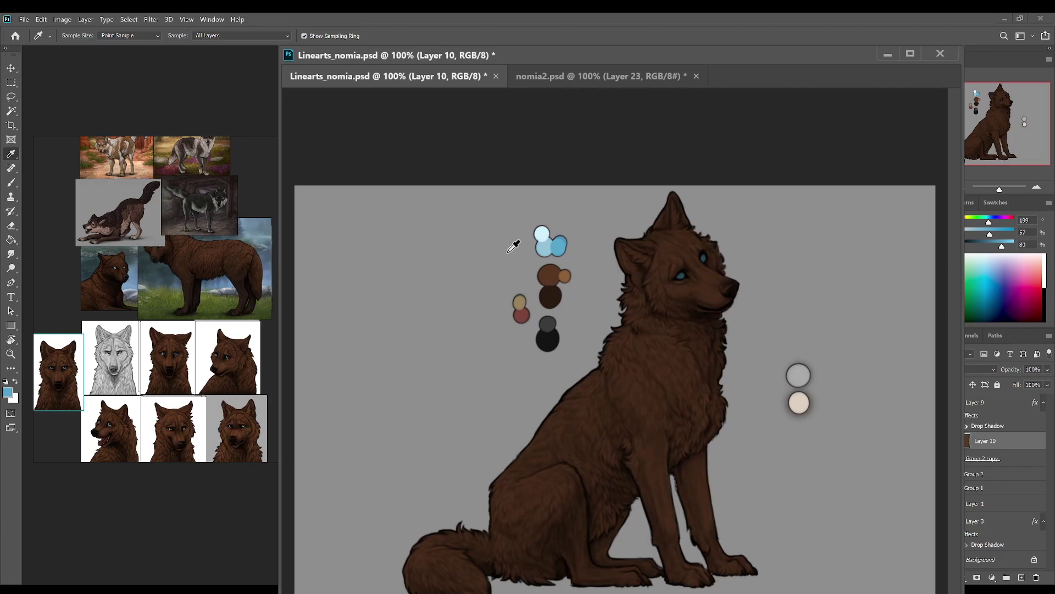
click(551, 336)
key(b)
mouse_move(731, 282)
mouse_down()
mouse_move(723, 287)
mouse_move(736, 282)
mouse_up()
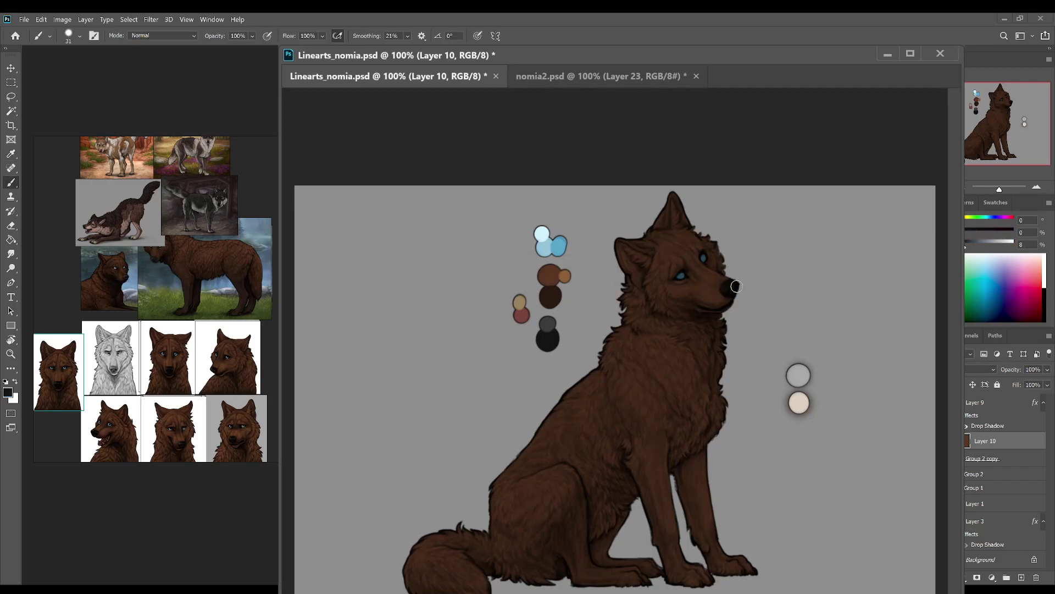
alt+click(548, 324)
drag(732, 278, 725, 286)
key(r)
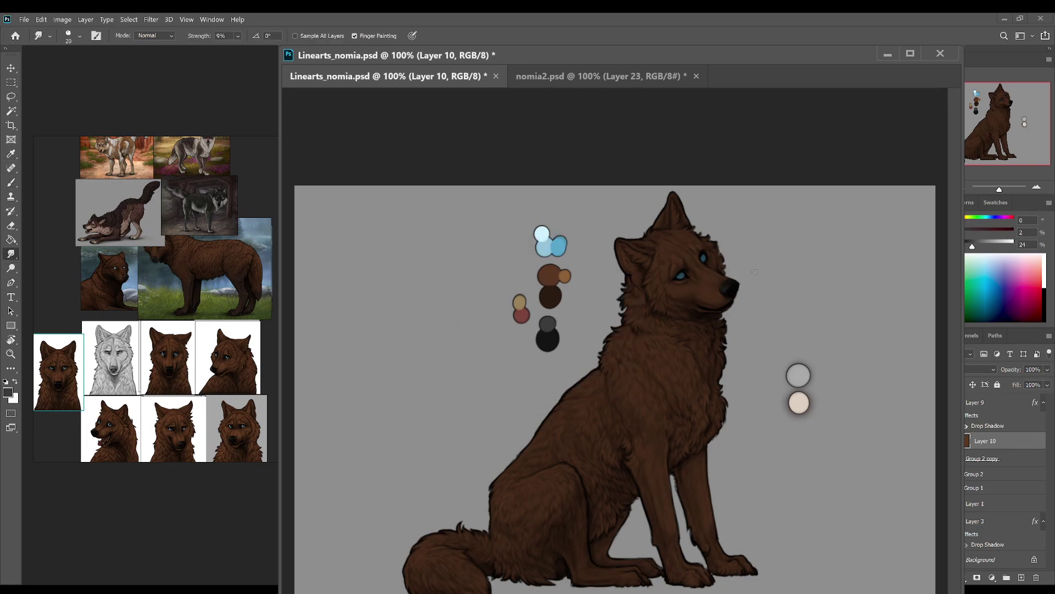
drag(734, 290, 733, 291)
Step: Sample the dark brown swatch and shade under the wolf's jaw with a large soft brush
key(b)
alt+click(550, 295)
right_click(706, 322)
click(841, 505)
click(841, 345)
mouse_move(701, 301)
mouse_down()
mouse_move(722, 313)
mouse_move(697, 328)
mouse_move(724, 312)
mouse_move(710, 312)
mouse_up()
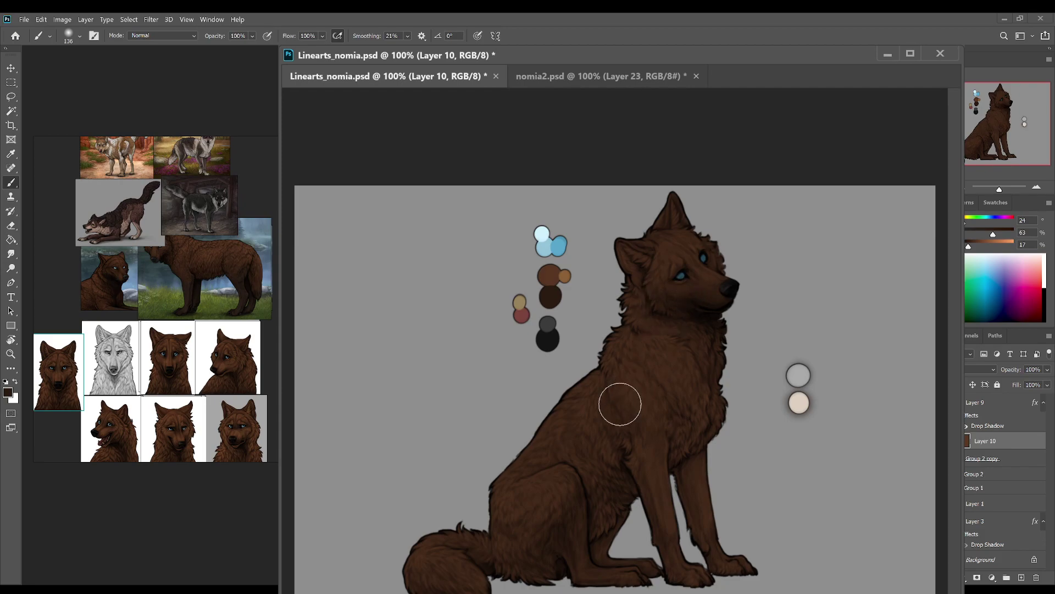
Step: Reposition the standing brown wolf reference picture, and darken the sitting wolf's neck and chest with soft dark brown shading
drag(164, 279, 170, 281)
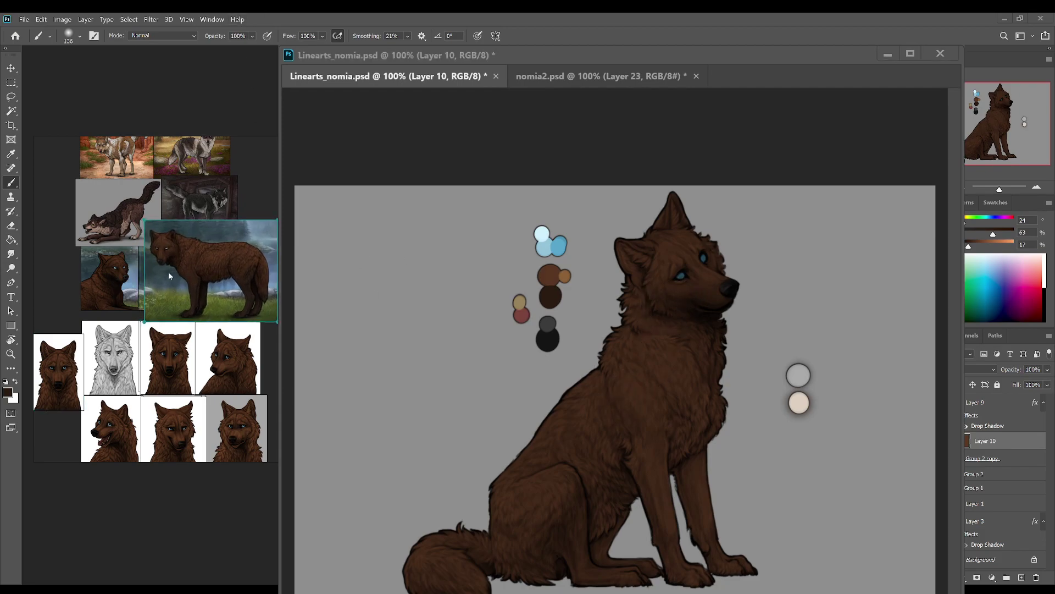
drag(143, 220, 151, 258)
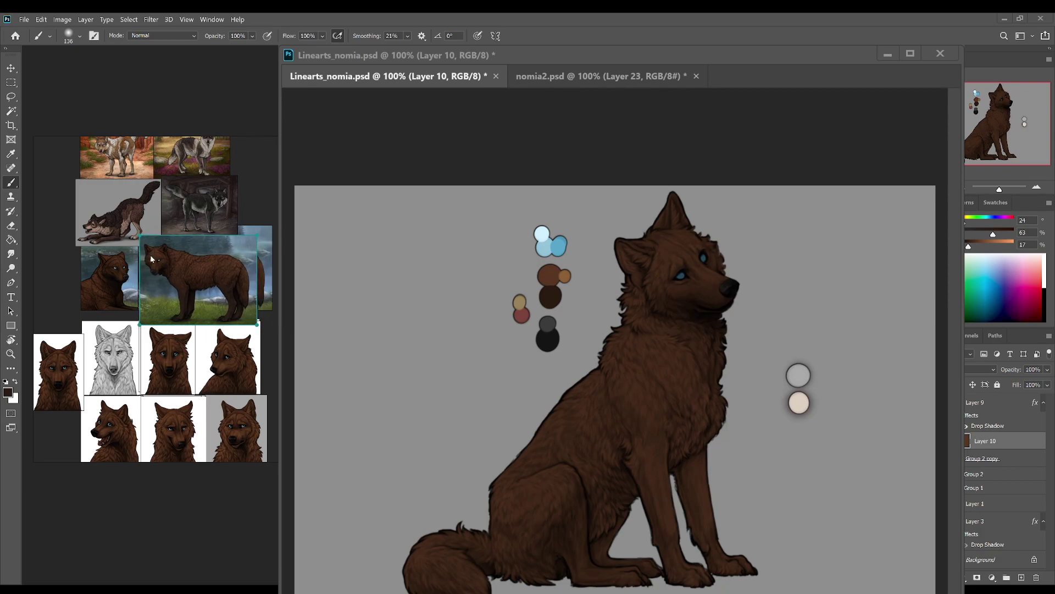
click(679, 308)
drag(687, 333, 709, 357)
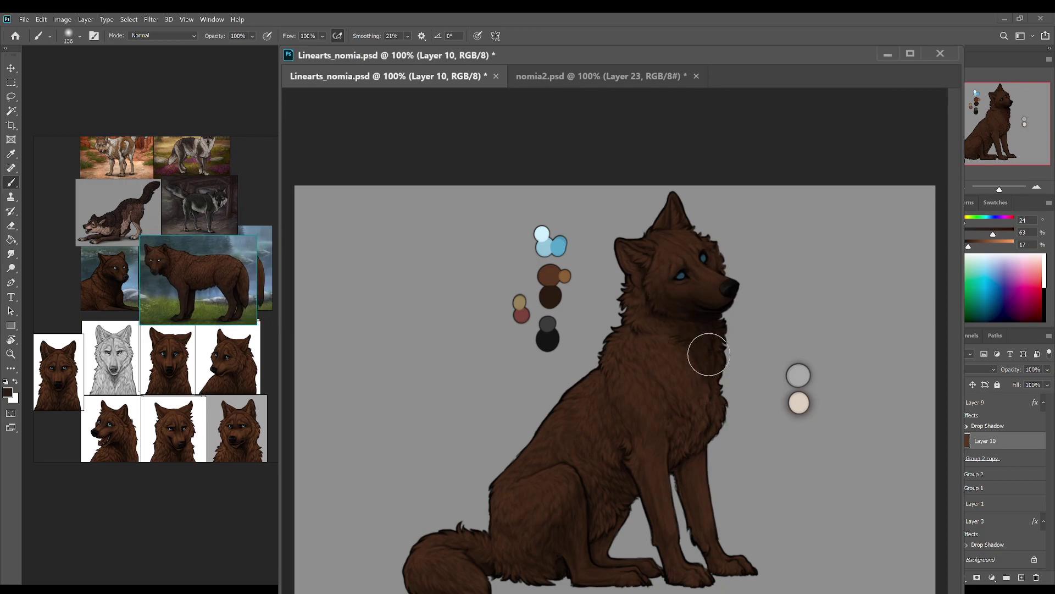
click(726, 302)
key([)
key([)
key([)
key([)
key(bracketright)
key(bracketright)
key(bracketright)
key(bracketright)
key(bracketright)
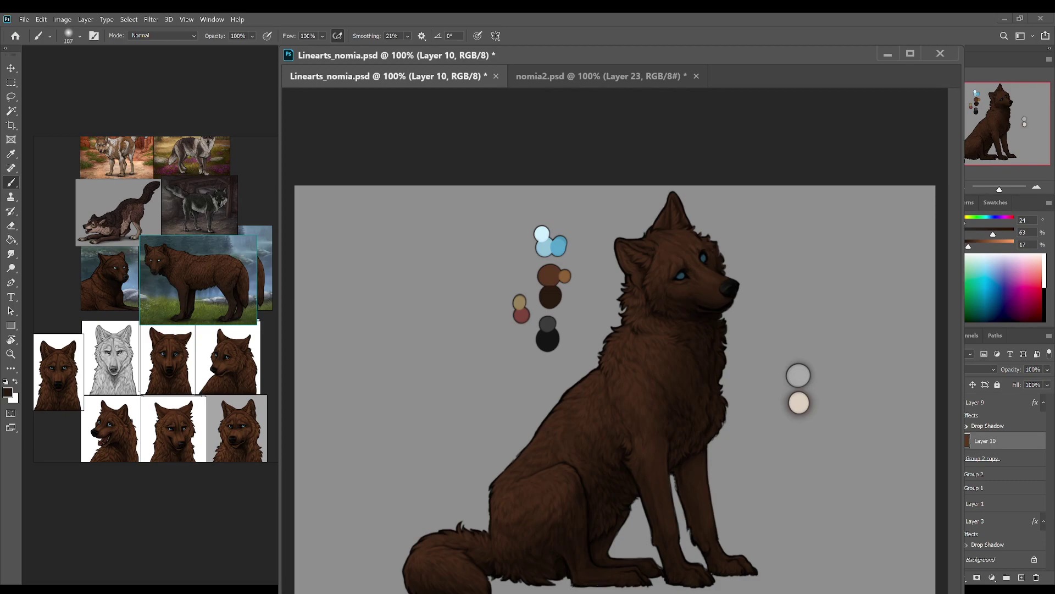
Step: Select Group 2 copy and set a size 19 brush with a neutral grey of 0% saturation and 37% brightness
click(989, 458)
key([)
drag(968, 247, 981, 249)
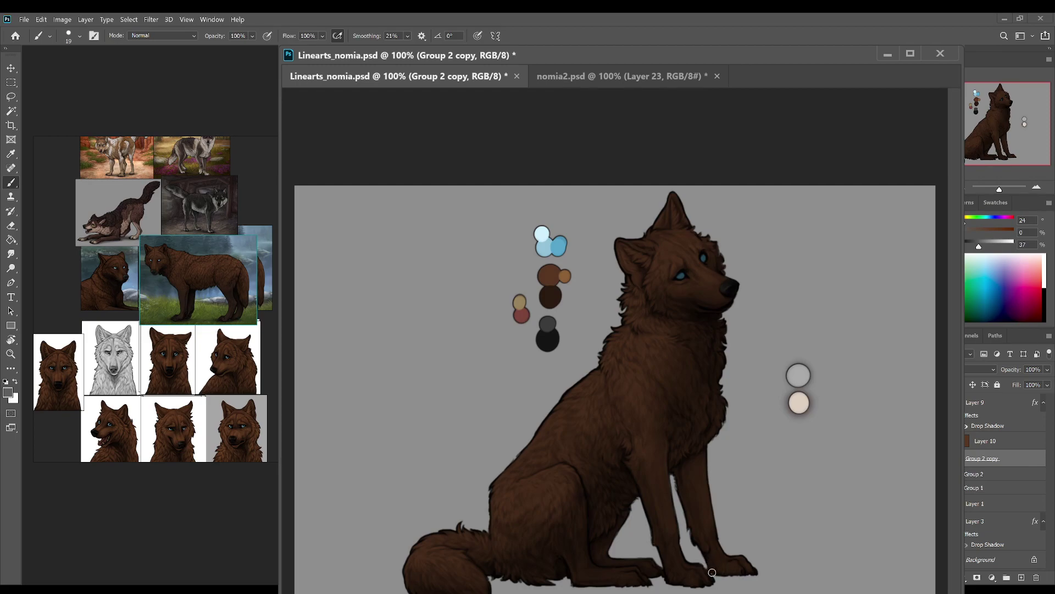
key(ctrl+minus)
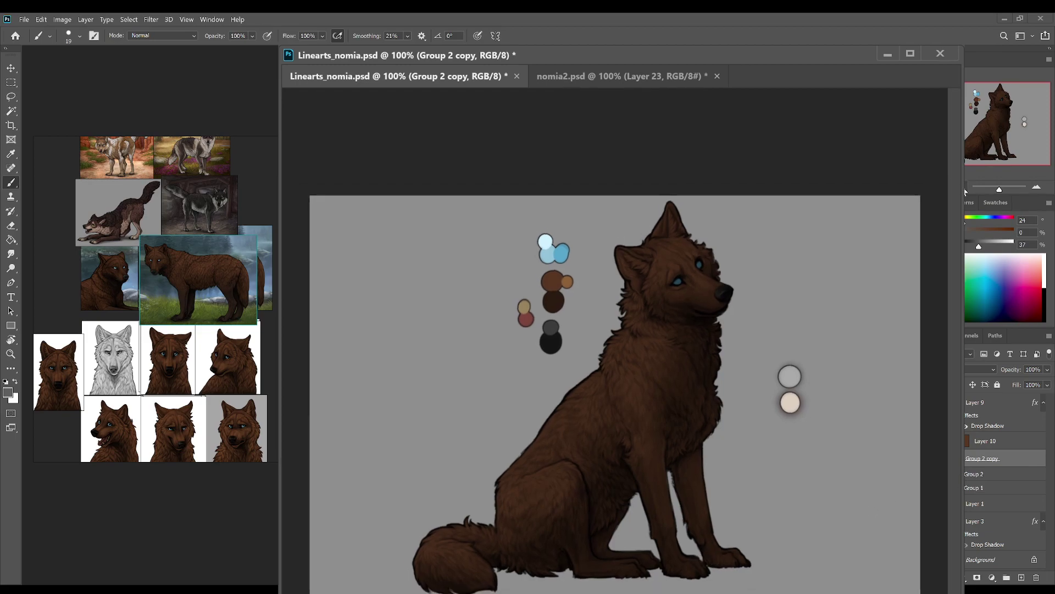
Step: On Layer 10, soft-brush dark brown shading and lighter orange-brown tones from the swatches onto the wolf's coat, and save the file
click(985, 440)
right_click(630, 459)
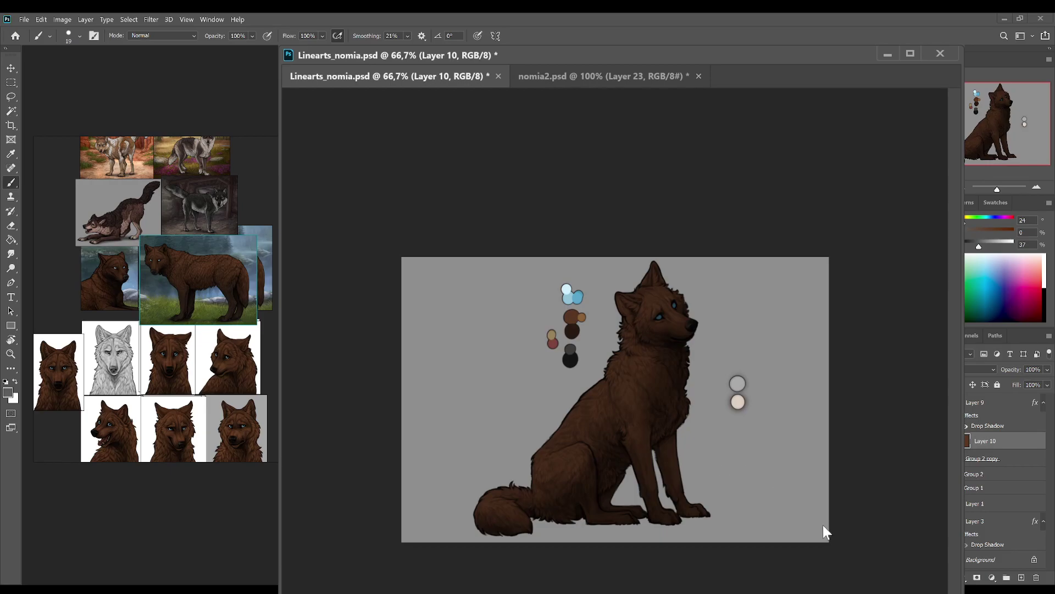
click(769, 361)
key(i)
click(576, 332)
key(b)
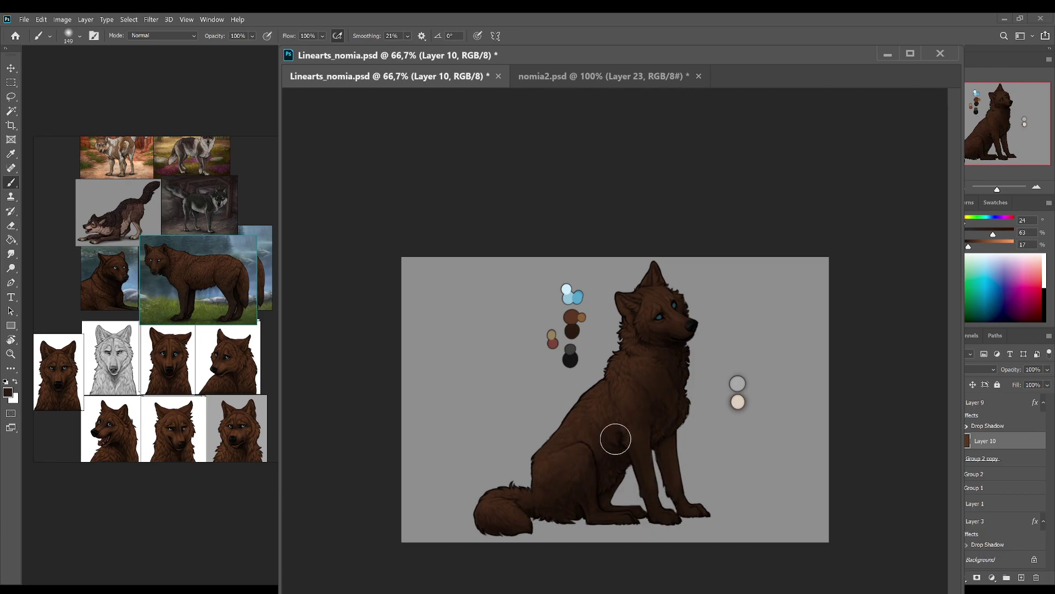
alt+click(580, 318)
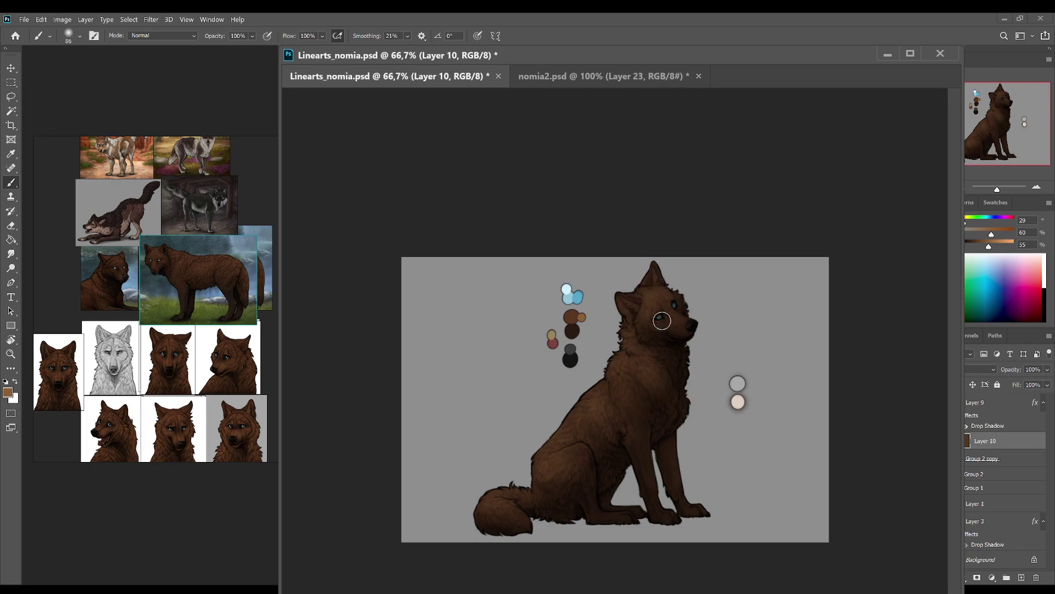
key(ctrl+s)
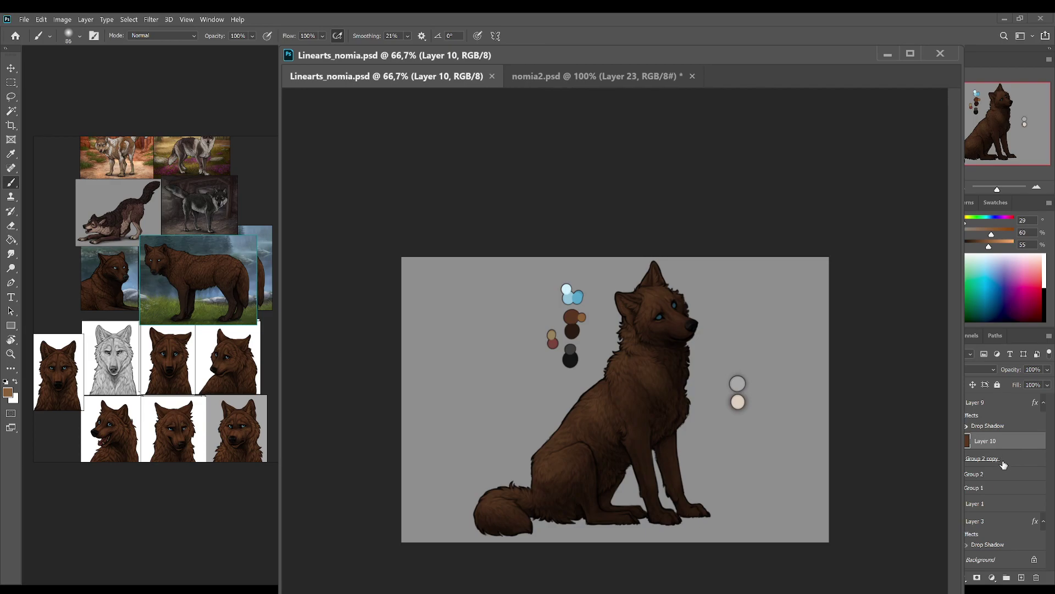
Step: Add a new layer above Layer 10 and fill it with the light grey swatch to darken the whole wolf
click(1022, 577)
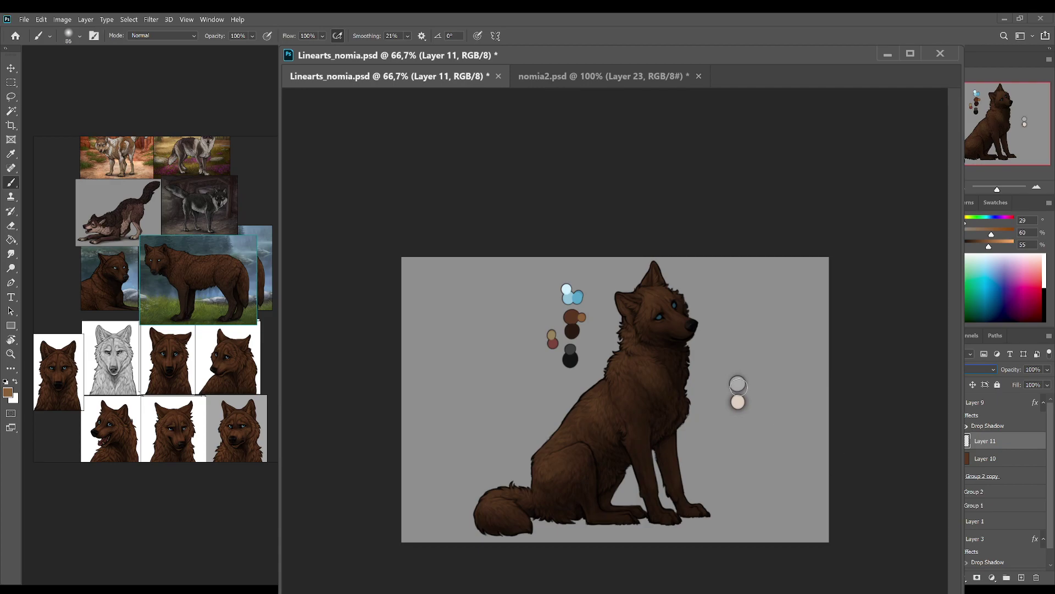
alt+click(738, 383)
key(g)
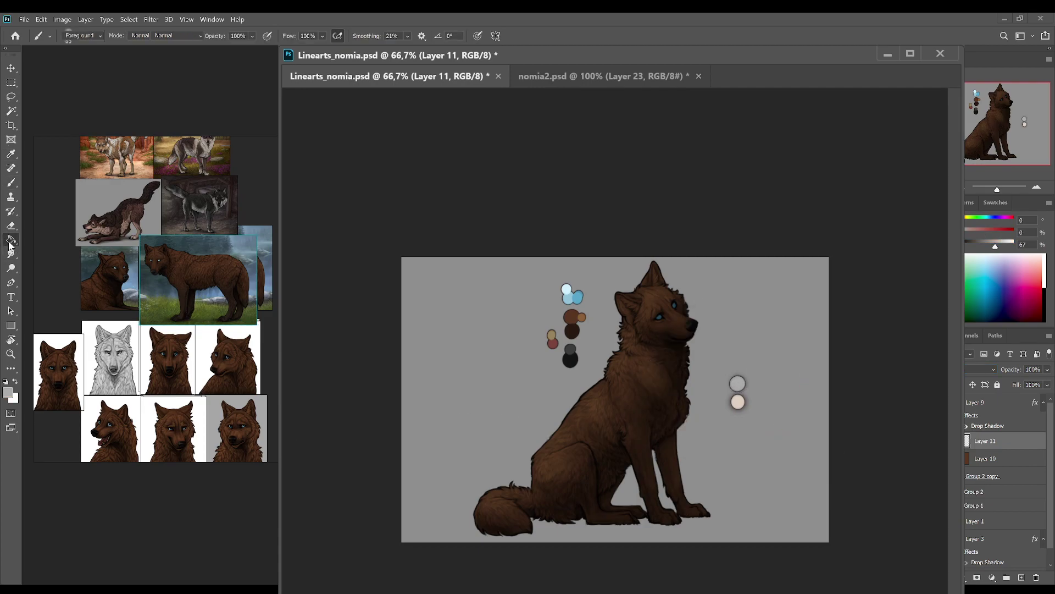
click(605, 468)
key(ctrl+z)
key(ctrl+shift+z)
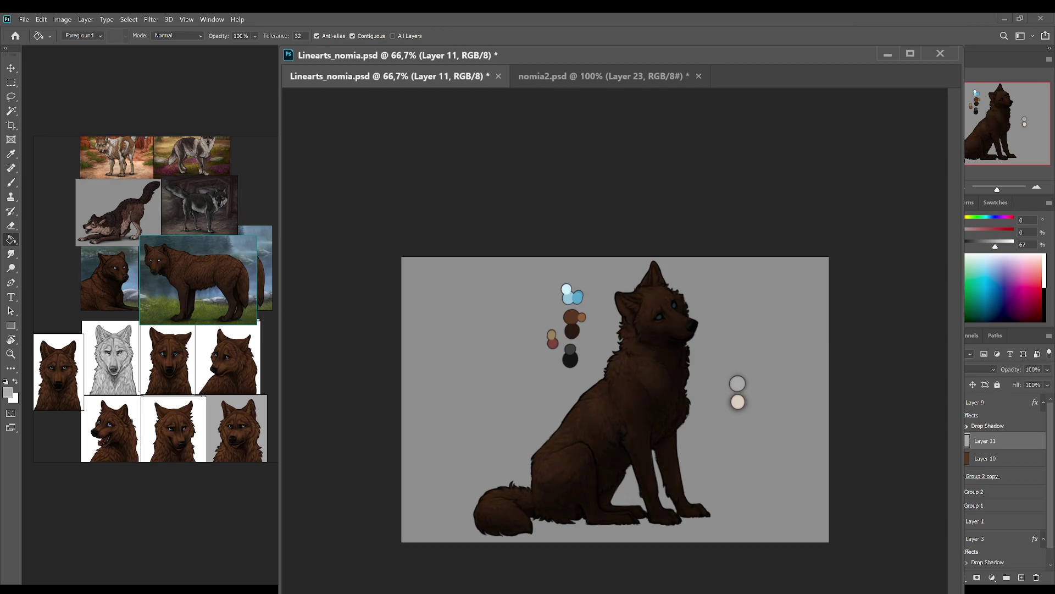
Step: Add another layer above Layer 11, sample the pale beige swatch, and change the new layer's blending mode
click(1022, 462)
click(1021, 578)
drag(1014, 459, 1020, 430)
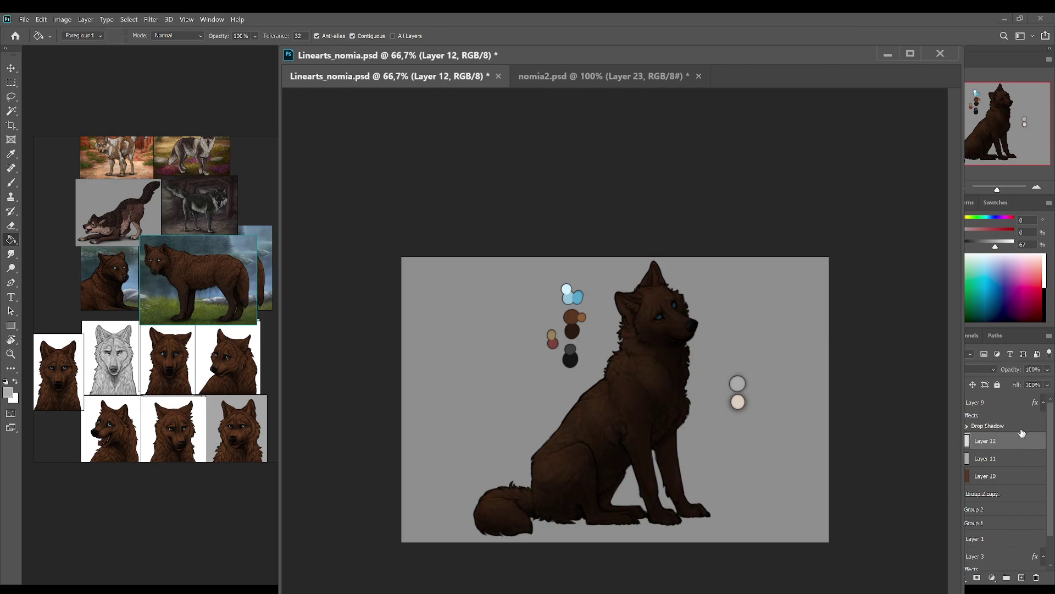
key(b)
key(i)
click(739, 399)
key(b)
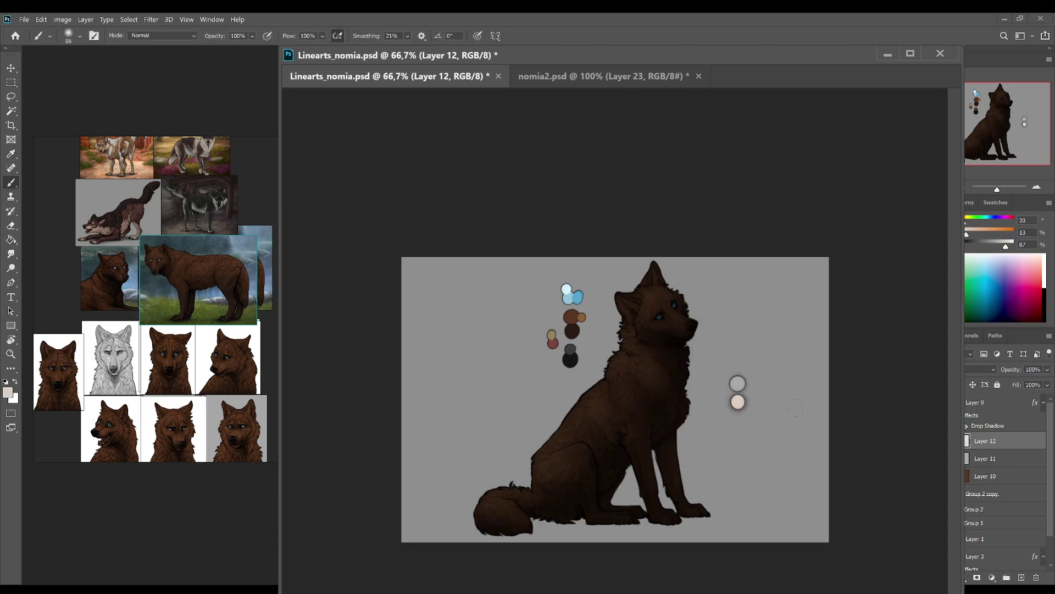
click(984, 372)
Step: Paint soft beige light onto the wolf's head, neck and chest on Layer 12, using a larger brush for the broad areas
mouse_move(667, 305)
mouse_down()
mouse_move(652, 309)
mouse_move(662, 296)
mouse_move(648, 296)
mouse_move(658, 301)
mouse_up()
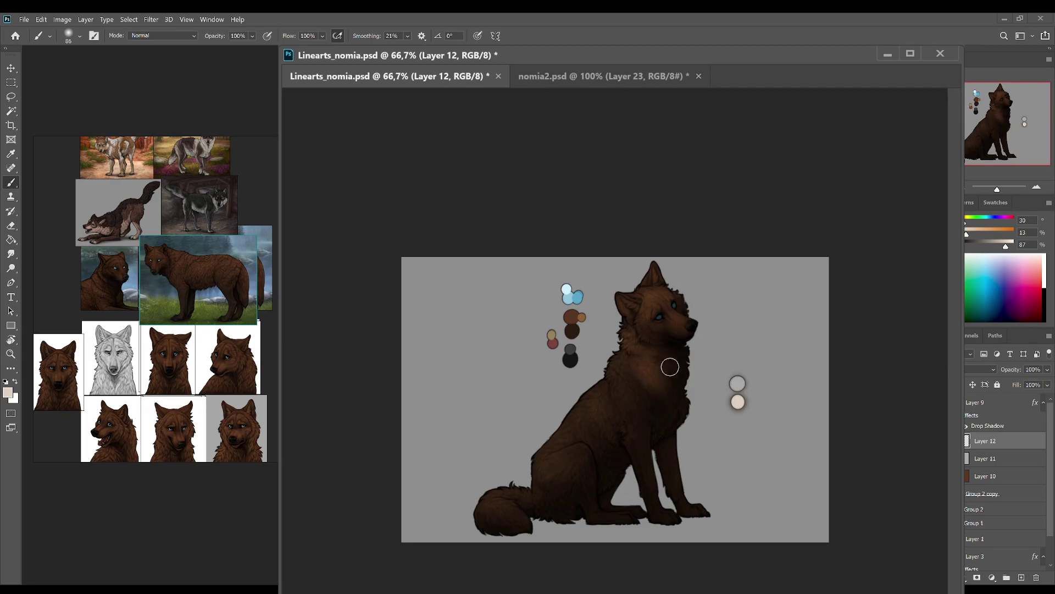
key(bracketright)
key(bracketright)
key(bracketright)
key(bracketright)
drag(631, 355, 662, 336)
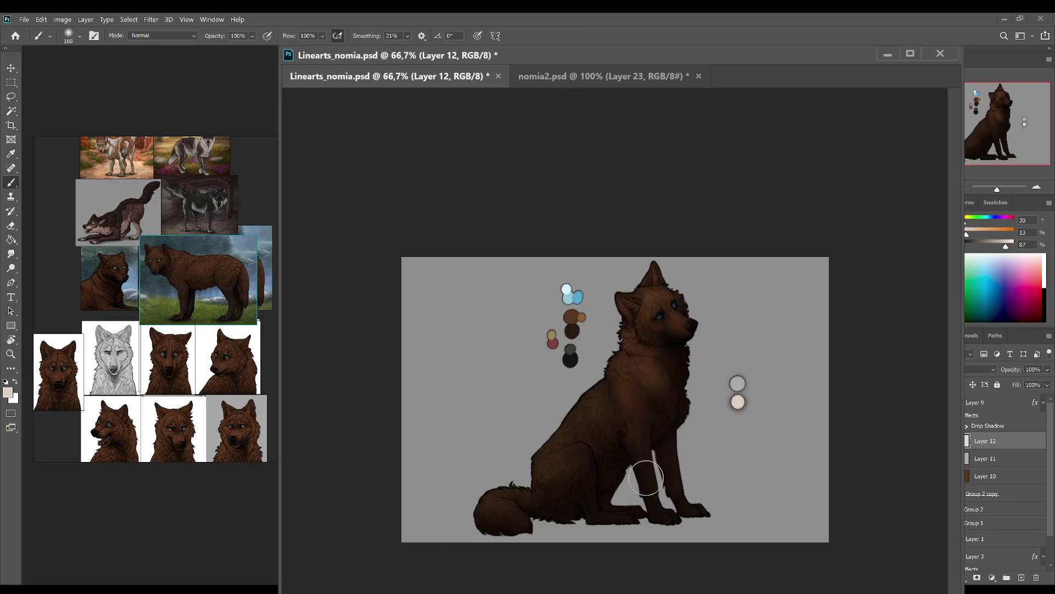
Step: Extend the beige light over the wolf's back, tail and front legs, adjusting the brush size, and save the file
key(bracketleft)
key(bracketleft)
key(bracketleft)
key(bracketleft)
alt+right_click(789, 392)
mouse_move(593, 409)
mouse_down()
mouse_move(594, 424)
mouse_move(560, 436)
mouse_move(551, 471)
mouse_move(492, 502)
mouse_up()
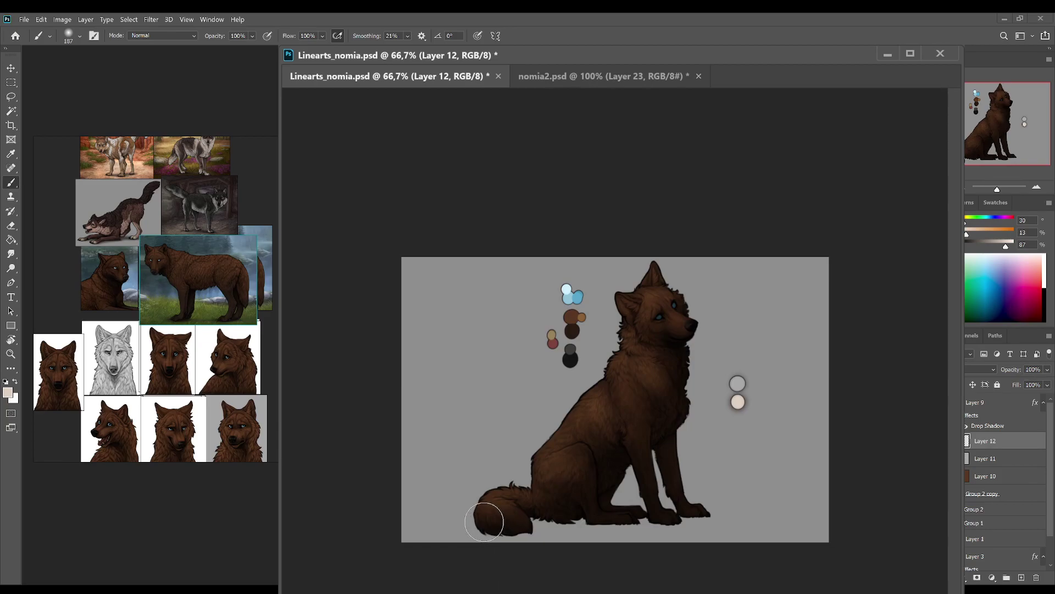
key([)
key([)
key([)
key([)
drag(667, 452, 684, 499)
key(ctrl+s)
Step: Lower the opacity of Layer 11 to 77% and save the file
click(997, 460)
drag(1050, 374, 1035, 383)
key(ctrl+s)
Step: Examine the shading layers in nomia2.psd, and compare the sitting wolf in Linearts_nomia.psd with and without Layer 12
click(631, 76)
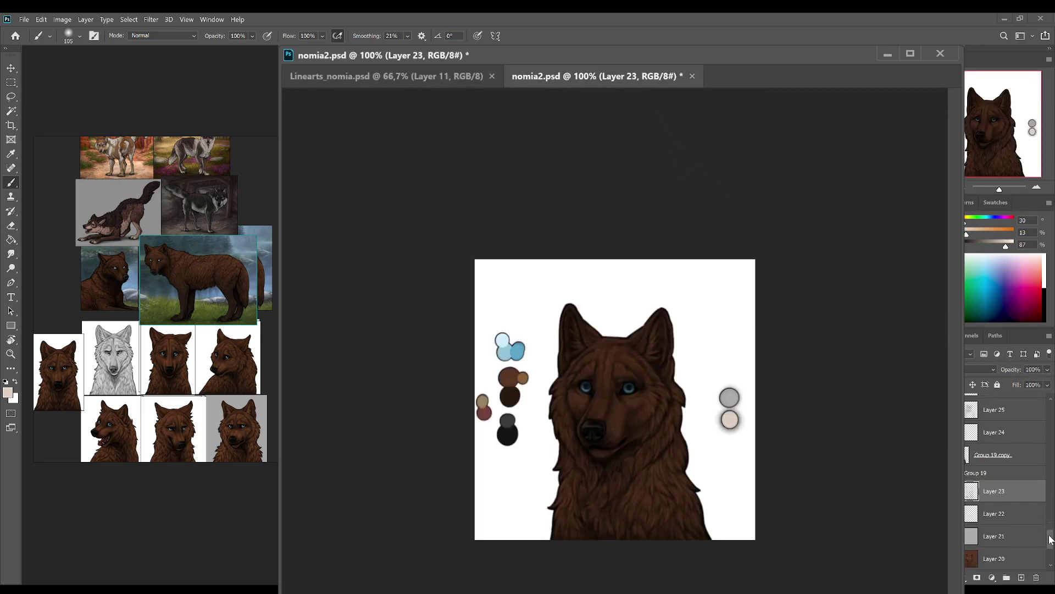
scroll(1047, 519, down, 5)
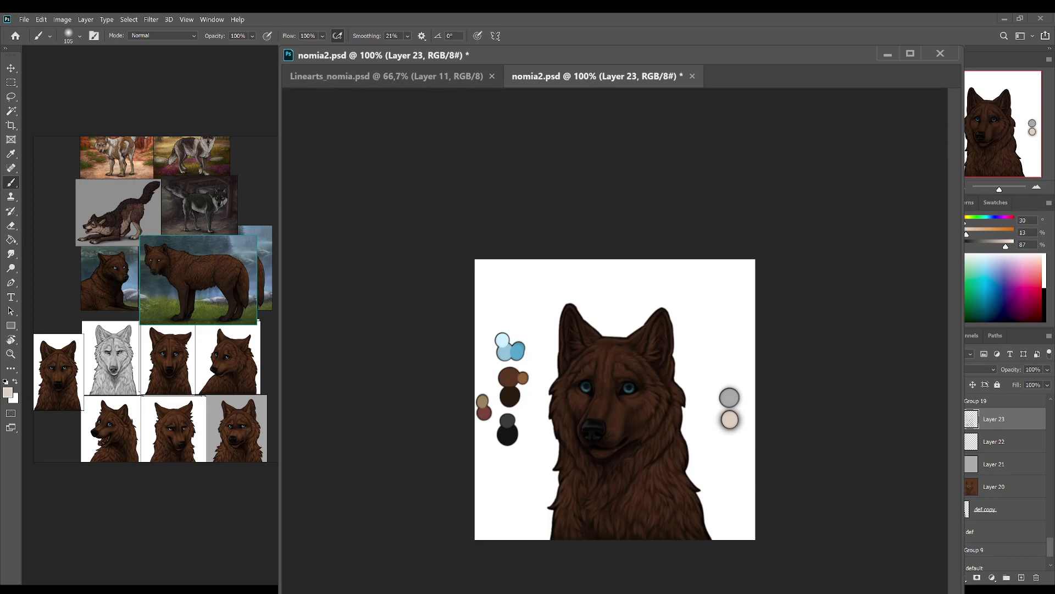
key(ctrl+)
click(459, 77)
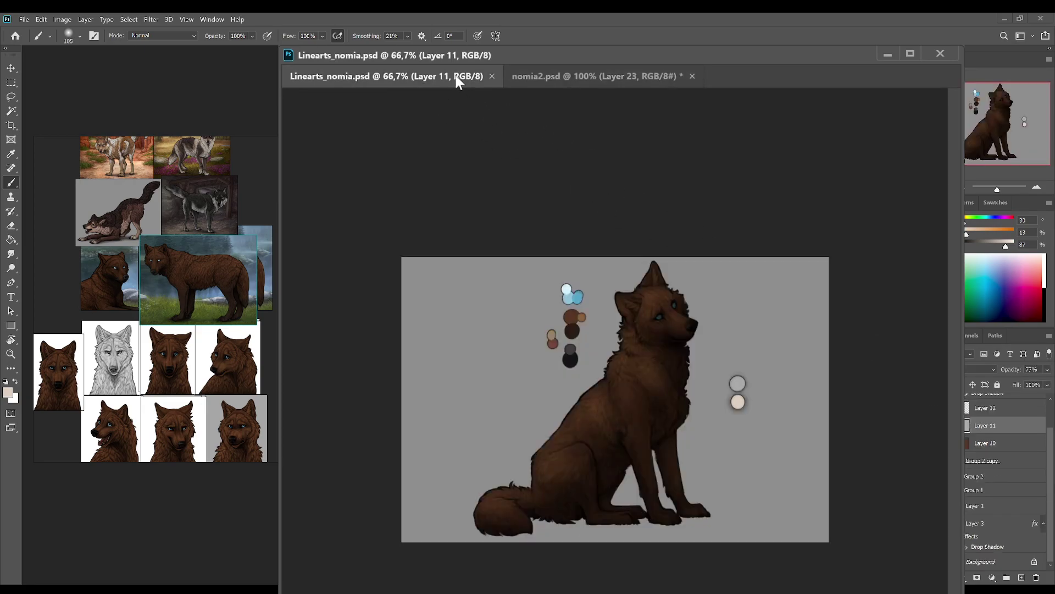
click(984, 409)
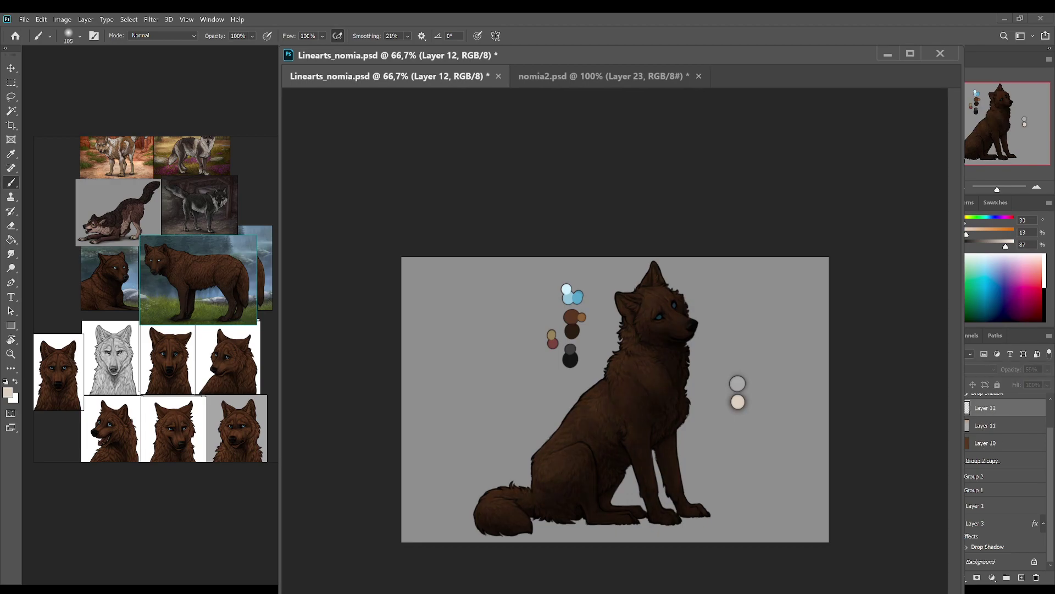
scroll(1001, 443, up, 2)
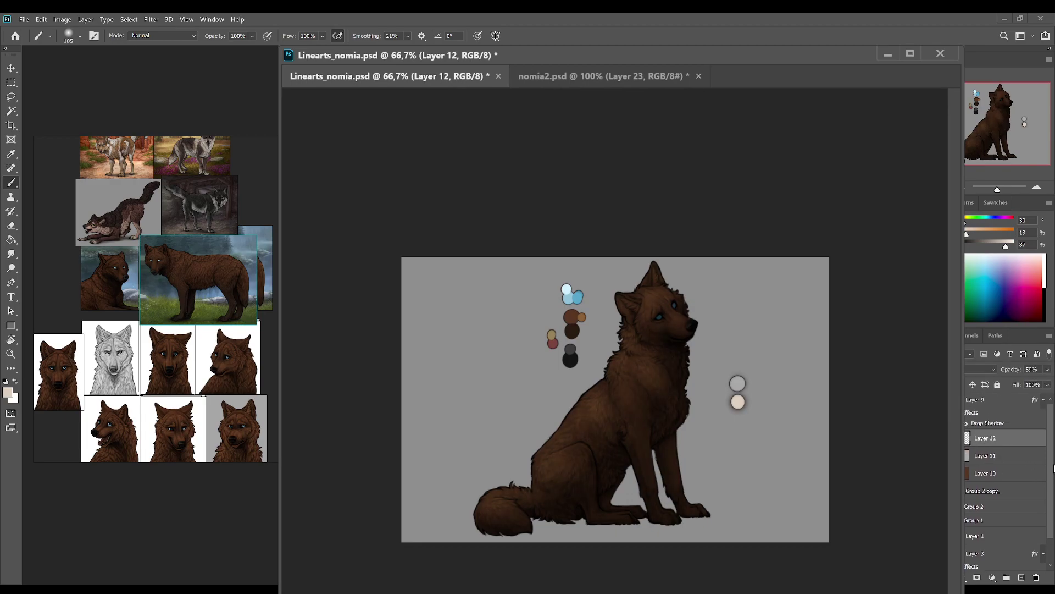
Step: Lower the fill of Layer 12 to 49%, compare the wolf with and without the change, and save the file
drag(1047, 384, 1029, 403)
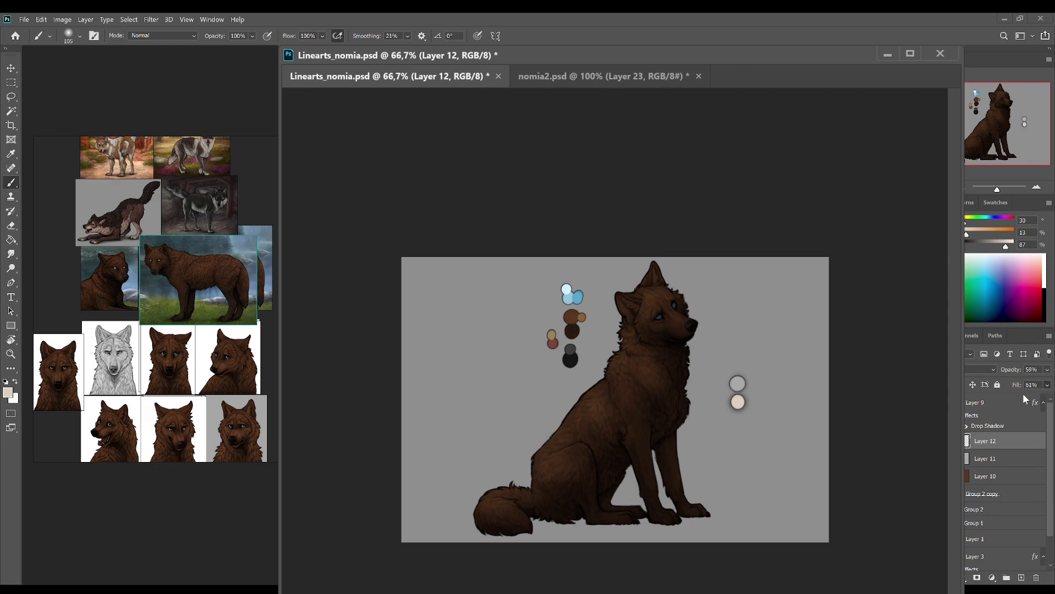
click(982, 405)
key(space)
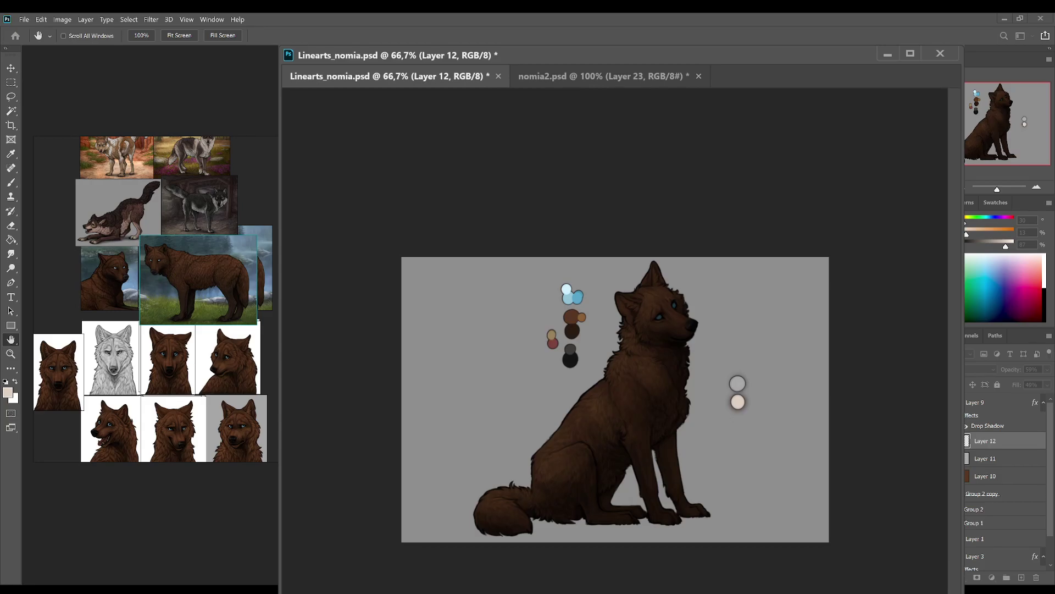
key(b)
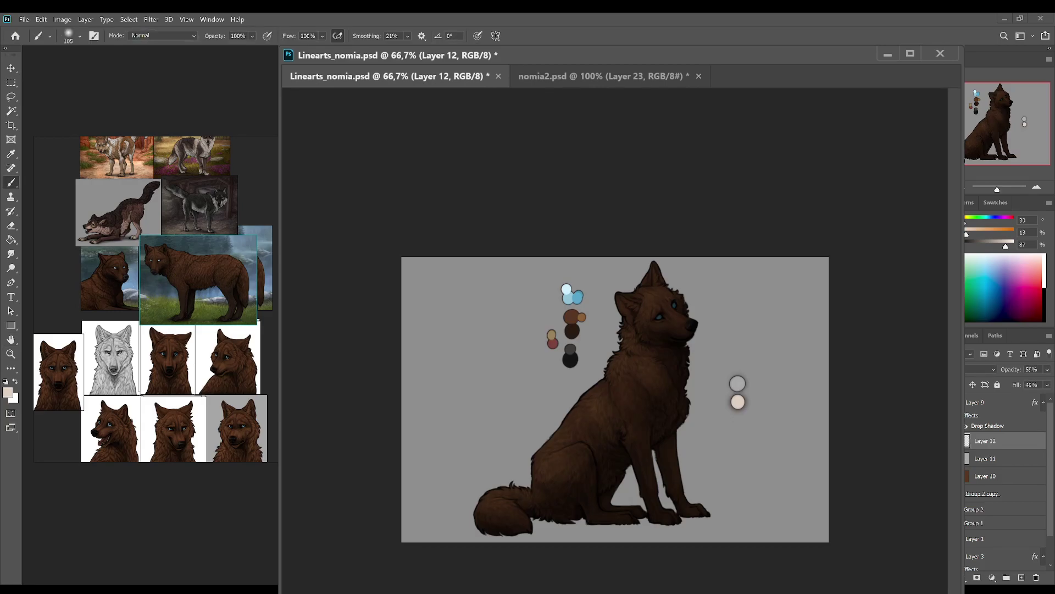
key(ctrl+z)
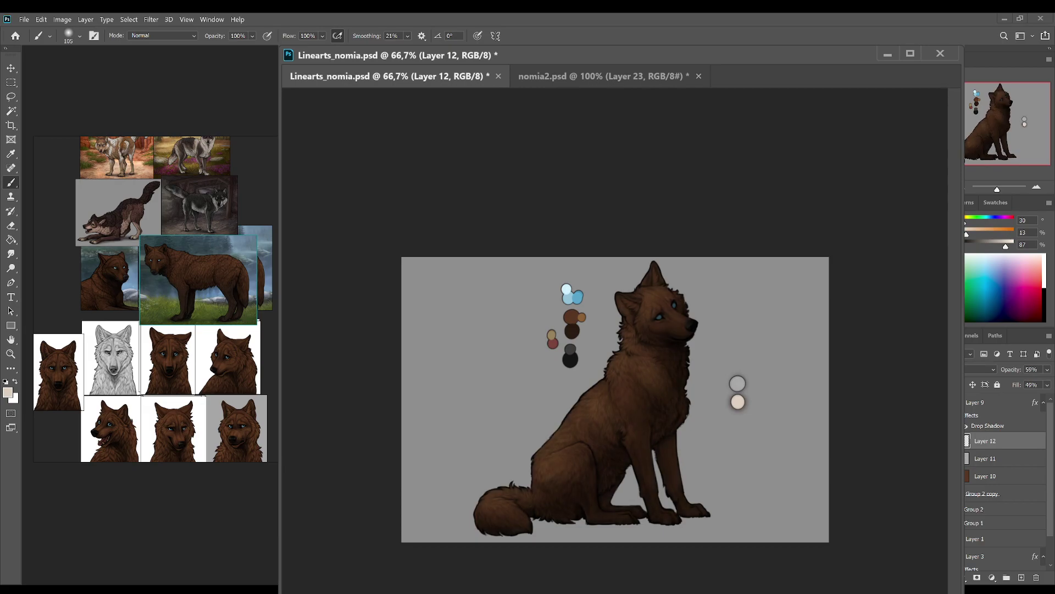
key(ctrl+shift+z)
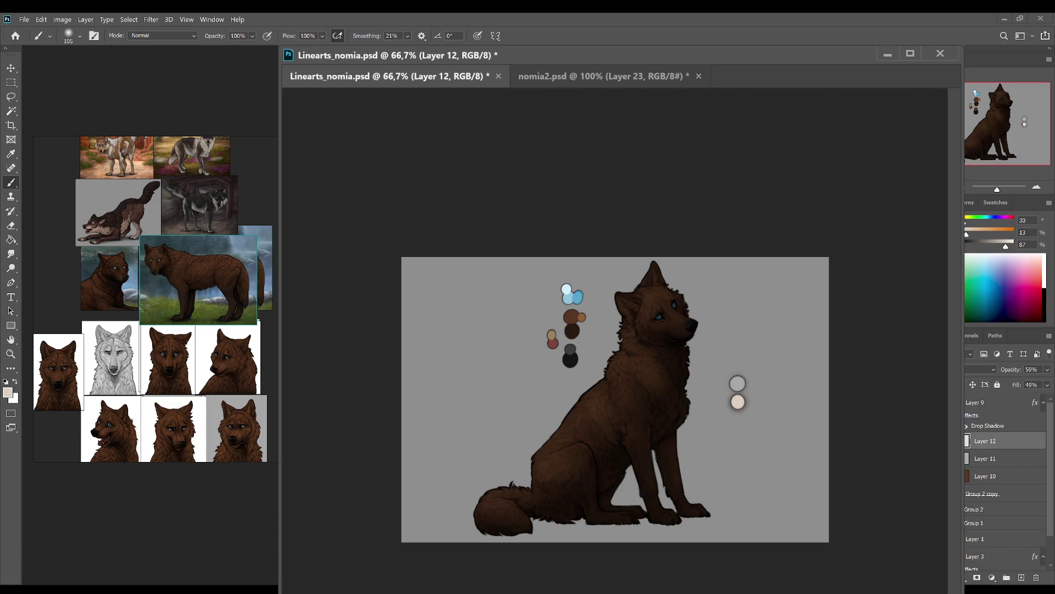
click(78, 555)
click(1035, 185)
key(ctrl+s)
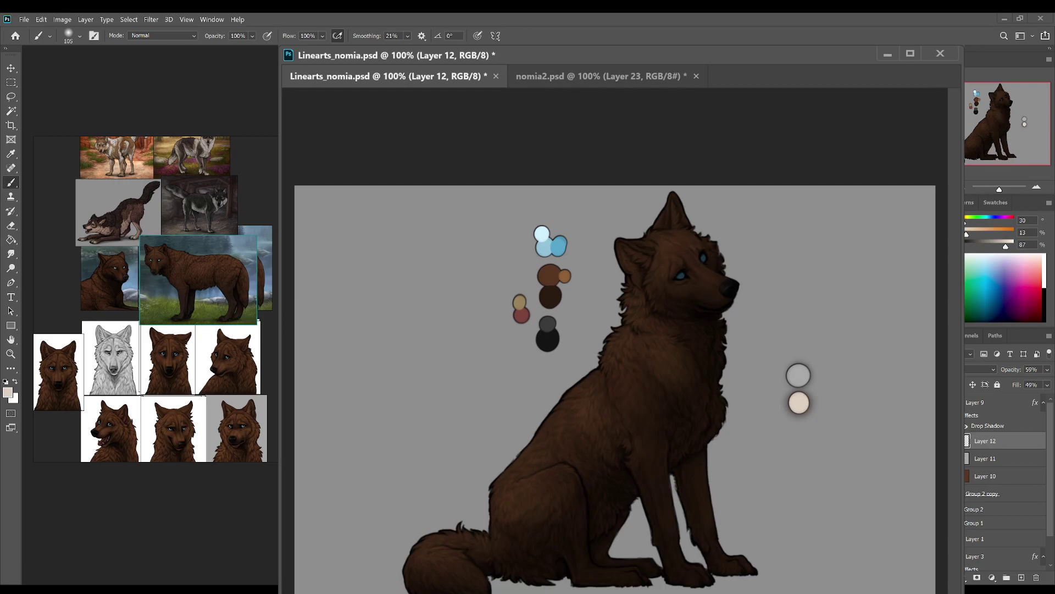
Step: Add a new layer above Layer 12, sample the reddish-brown swatch, and set a fine fur brush to size 14
click(1021, 578)
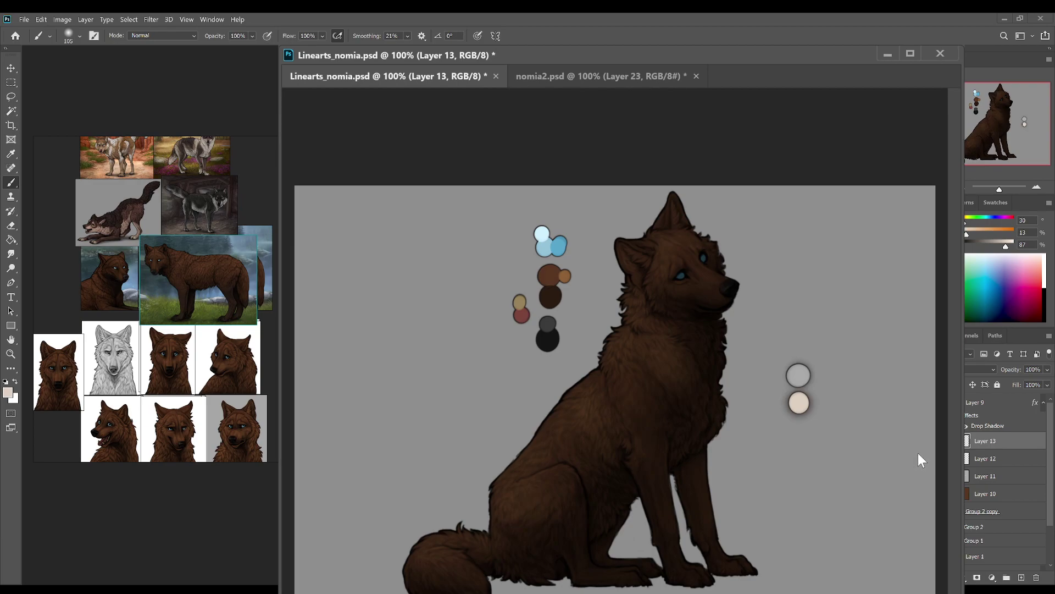
click(871, 495)
key(bracketleft)
key(bracketleft)
key(bracketleft)
key(bracketleft)
key(bracketleft)
key(bracketleft)
key(bracketleft)
key(bracketleft)
key(bracketleft)
key(bracketleft)
key(bracketleft)
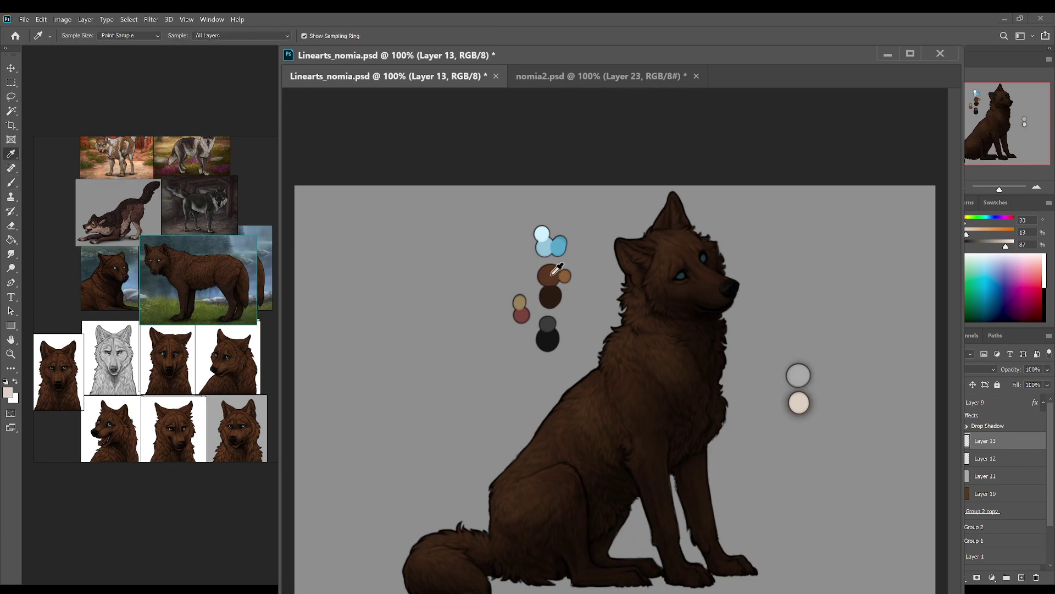
alt+click(552, 272)
key(bracketleft)
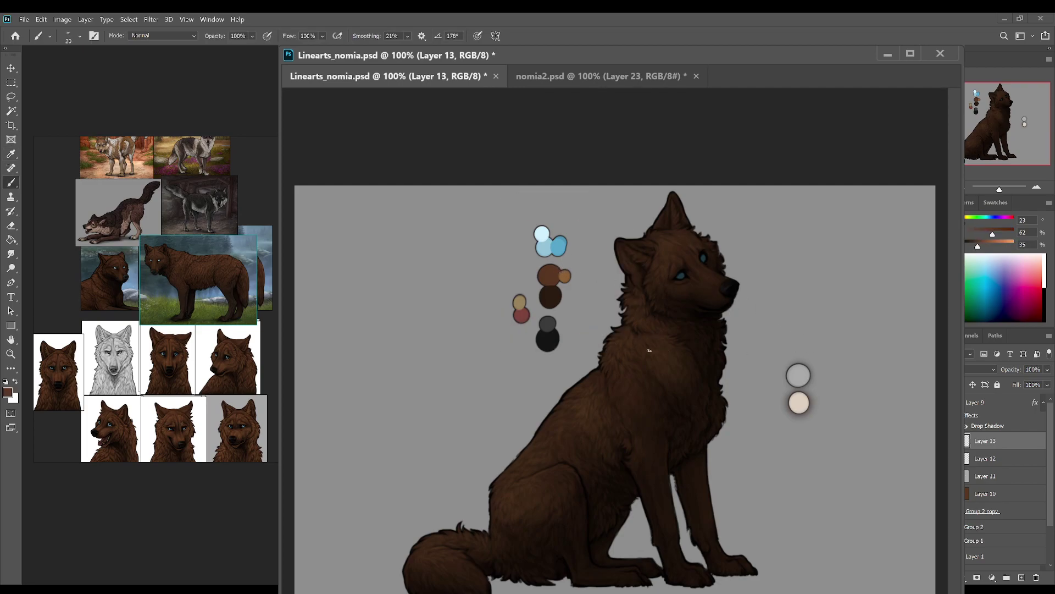
key(bracketleft)
key(bracketleft)
Step: Raise the opacity of Layer 11 to 100% and make Layer 13 active for painting
click(995, 475)
drag(1040, 386, 1053, 387)
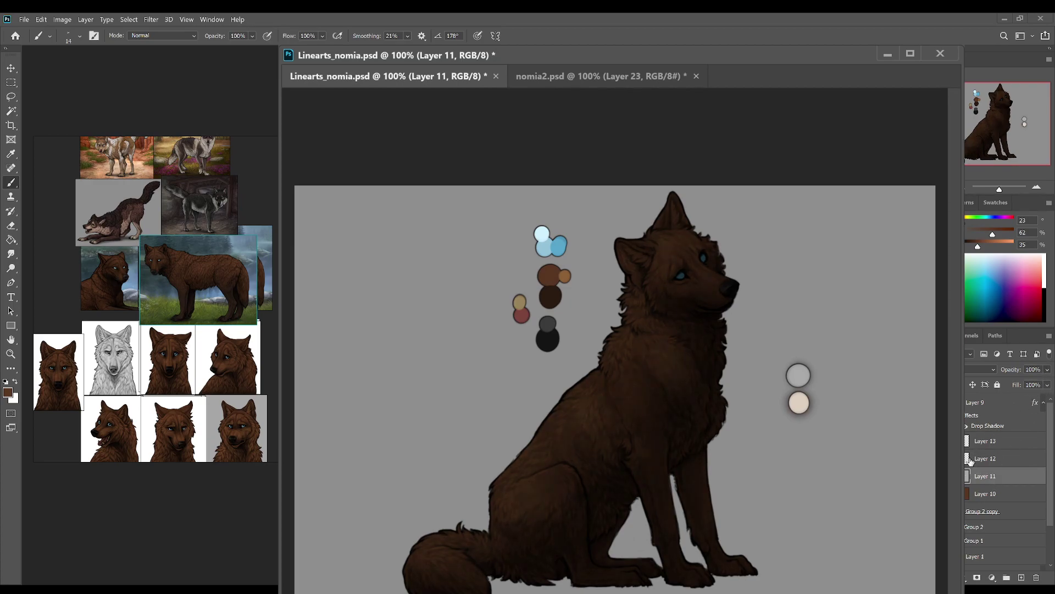
click(984, 441)
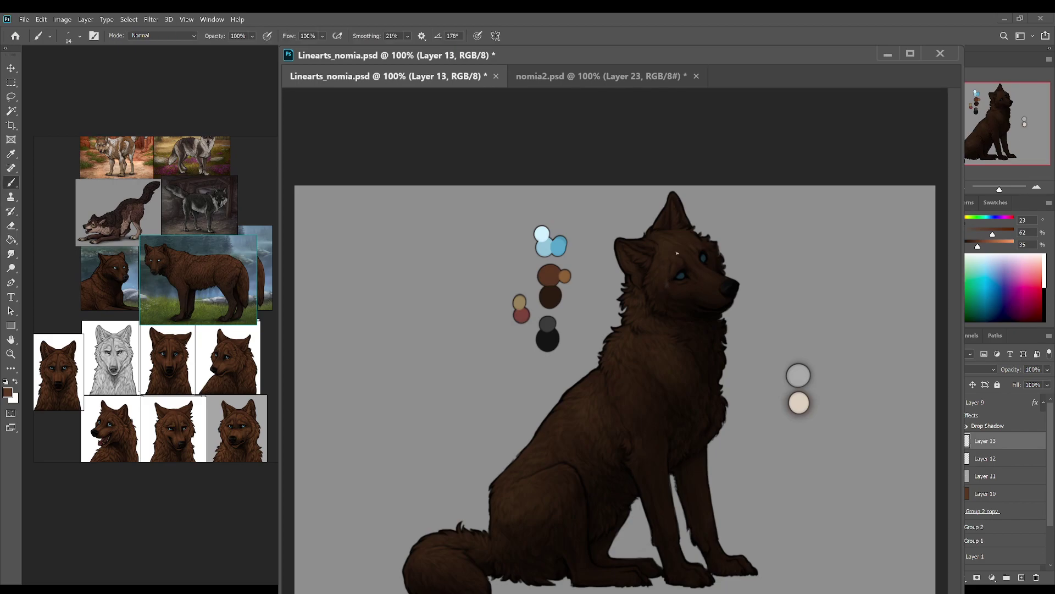
Step: Paint brown fur marks above the wolf's near eye on Layer 13 and soften them with the Smudge tool at 9% strength
key(r)
drag(753, 268, 767, 282)
key(b)
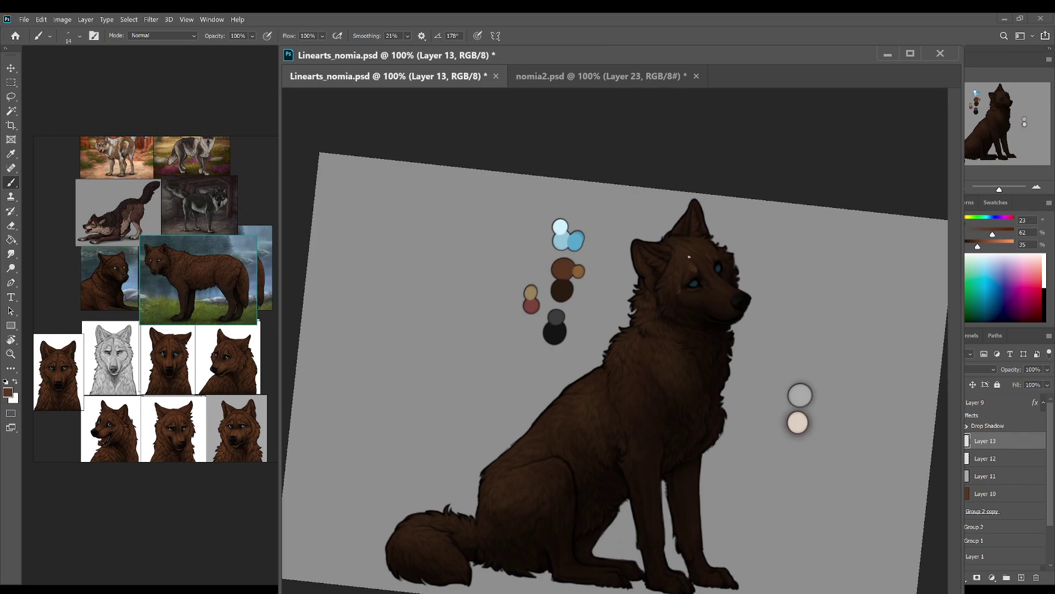
key(s)
drag(694, 266, 667, 238)
key(b)
key(r)
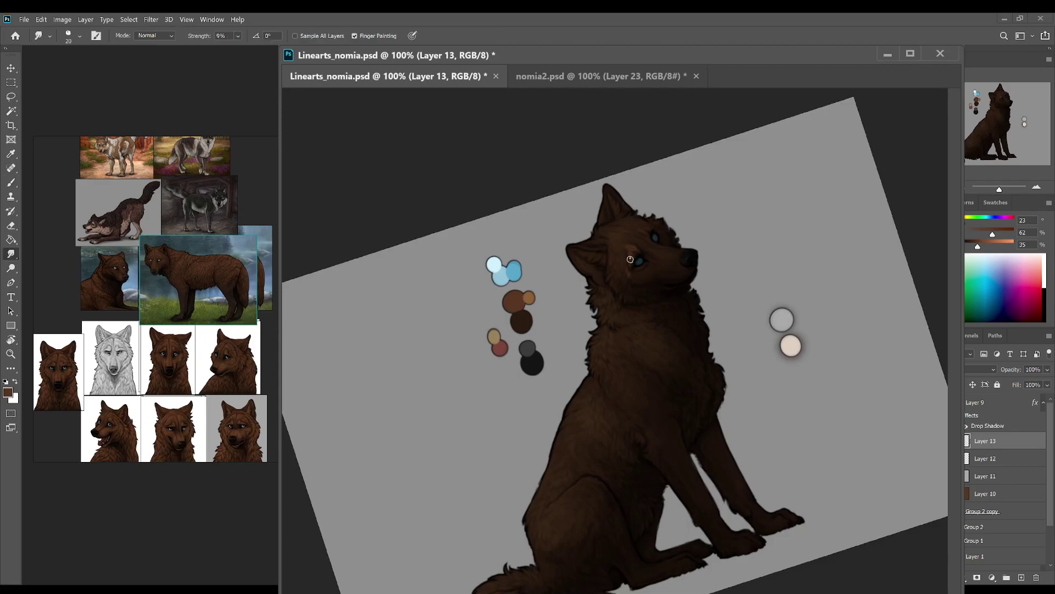
Step: Build up the brow markings on the wolf's face, resampling the reddish-brown swatch between strokes
key(r)
drag(757, 249, 790, 377)
alt+click(748, 328)
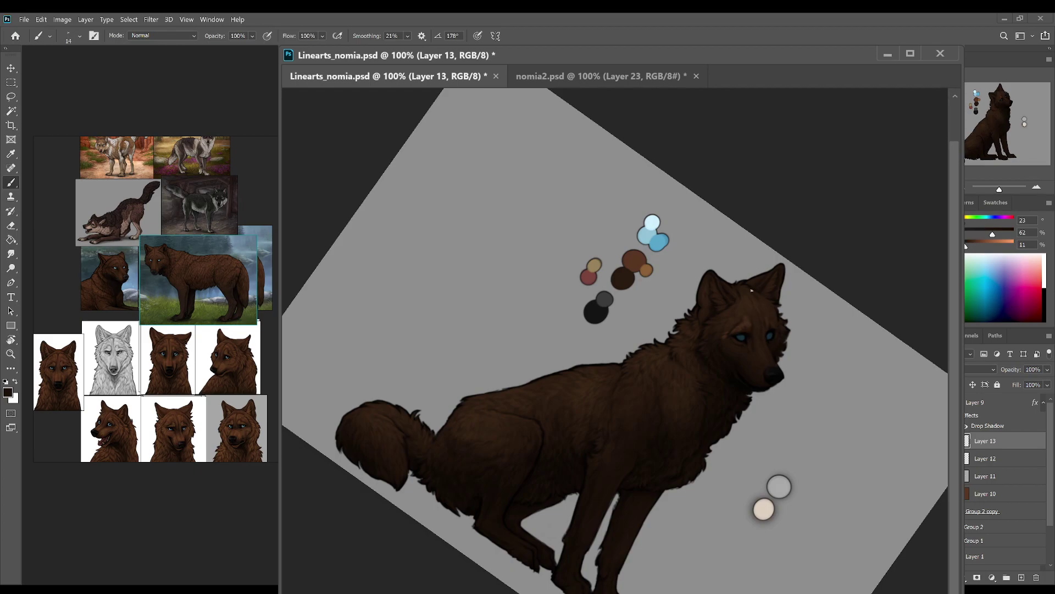
alt+click(640, 255)
alt+click(742, 325)
alt+click(637, 263)
key(r)
mouse_move(755, 322)
mouse_down()
mouse_move(750, 330)
mouse_move(709, 286)
mouse_move(670, 274)
mouse_up()
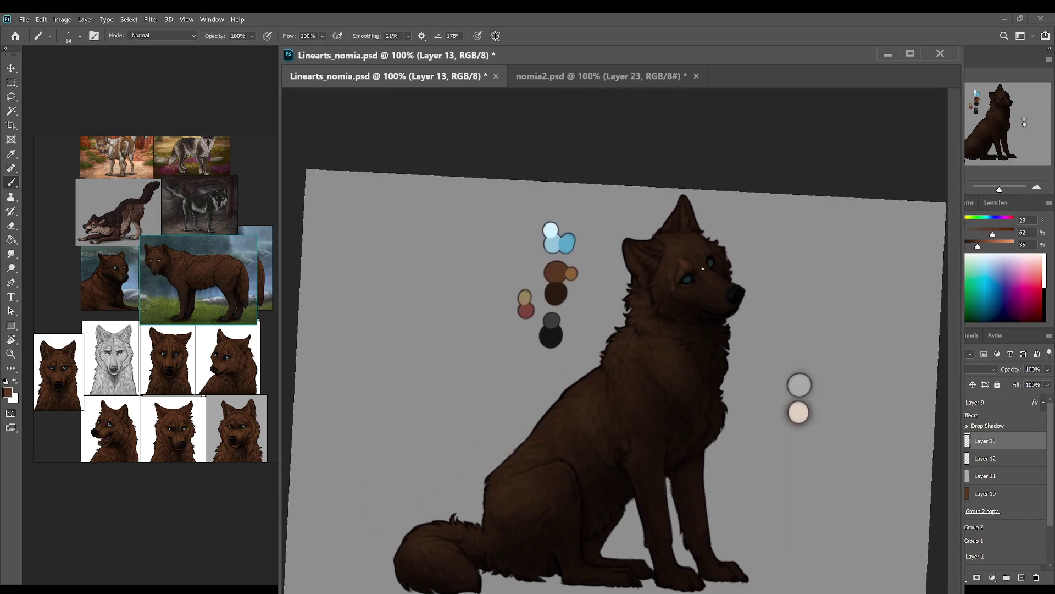
Step: Sample brown tones around the near eye, return to the reddish-brown swatch, and add fine fur strokes to the forehead
key(r)
key(b)
alt+click(676, 284)
alt+click(675, 274)
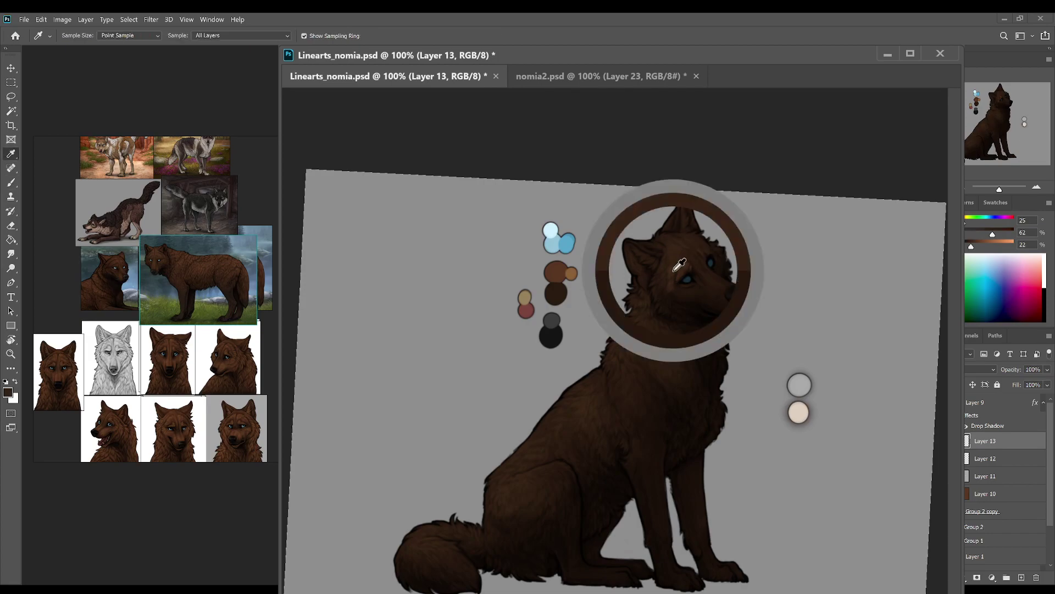
alt+click(557, 275)
key(r)
drag(742, 314, 774, 388)
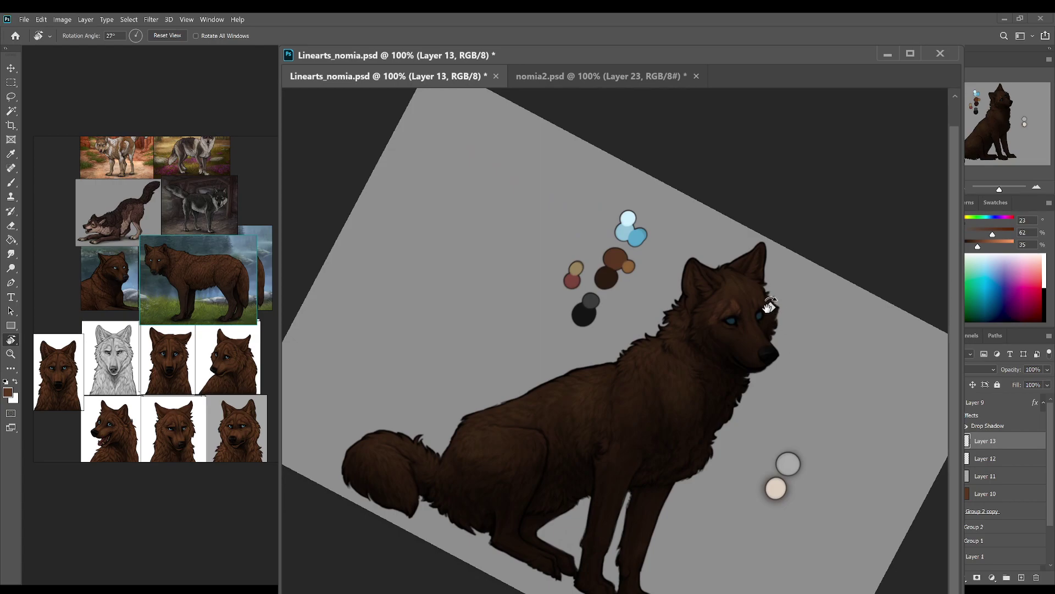
key(b)
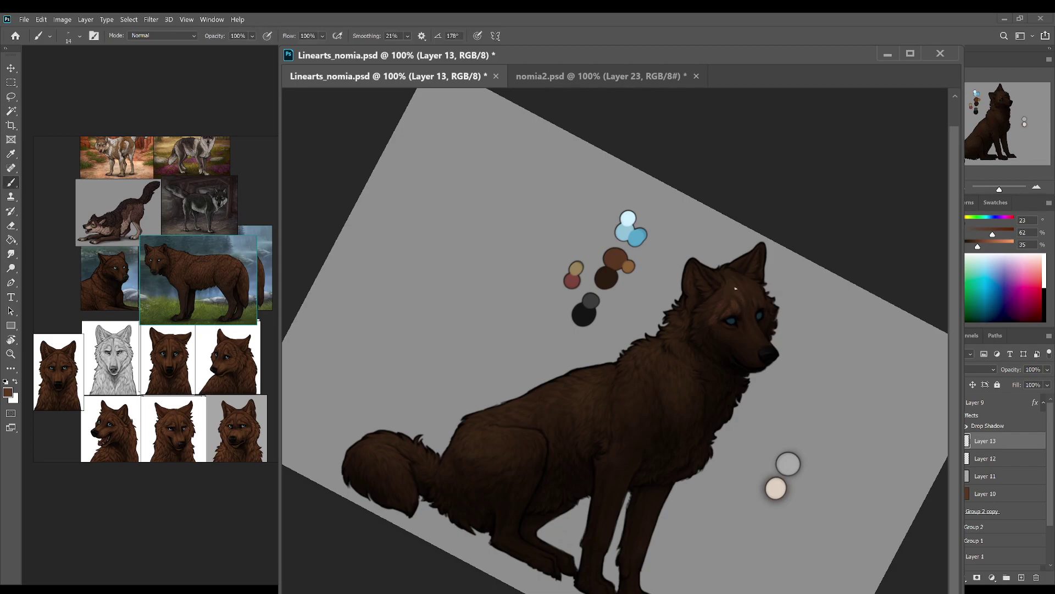
Step: Smudge and extend the brown fur strokes across the wolf's forehead and around the eyes, and save the file
key(s)
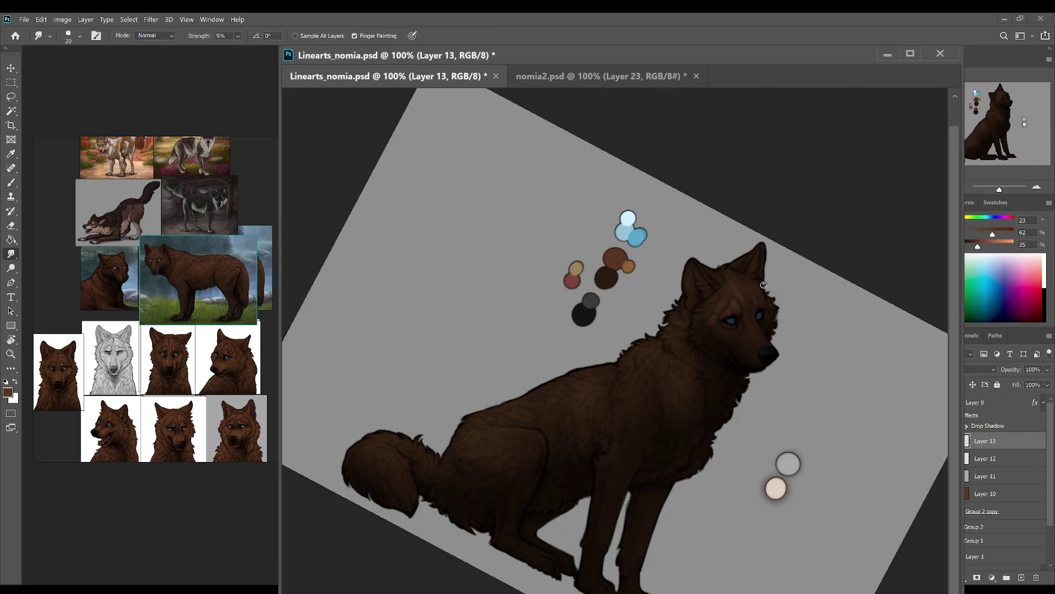
key(r)
drag(764, 285, 792, 324)
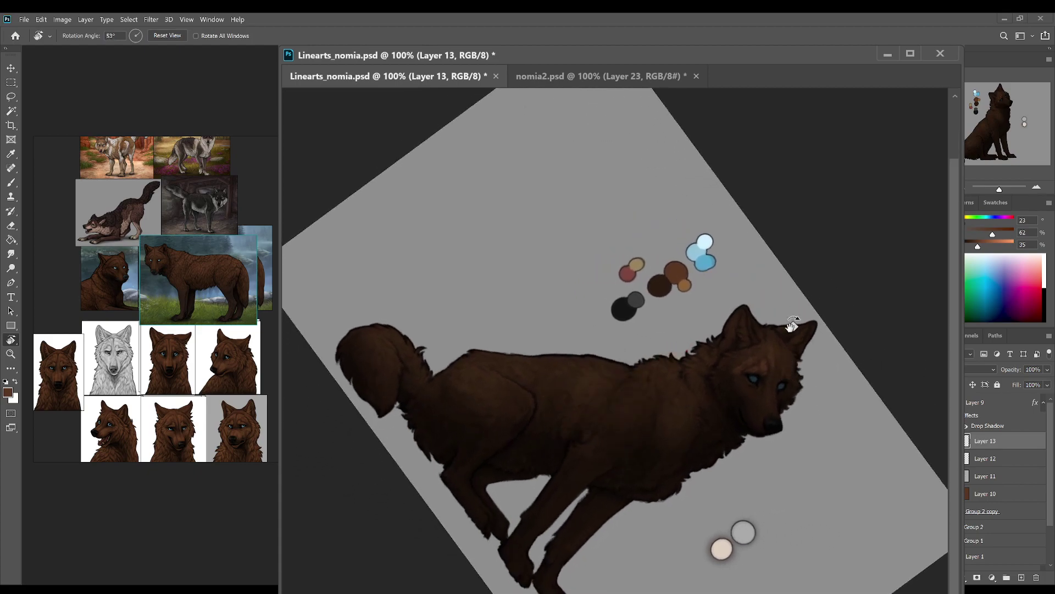
key(b)
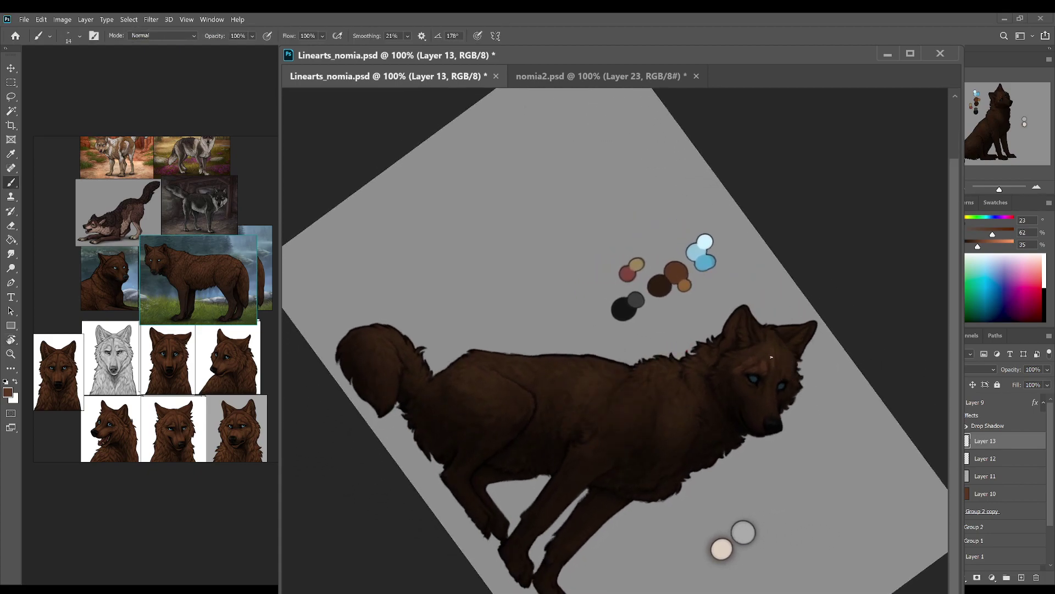
key(r)
mouse_move(798, 375)
mouse_down()
mouse_move(831, 390)
mouse_move(707, 240)
mouse_move(655, 240)
mouse_up()
key(b)
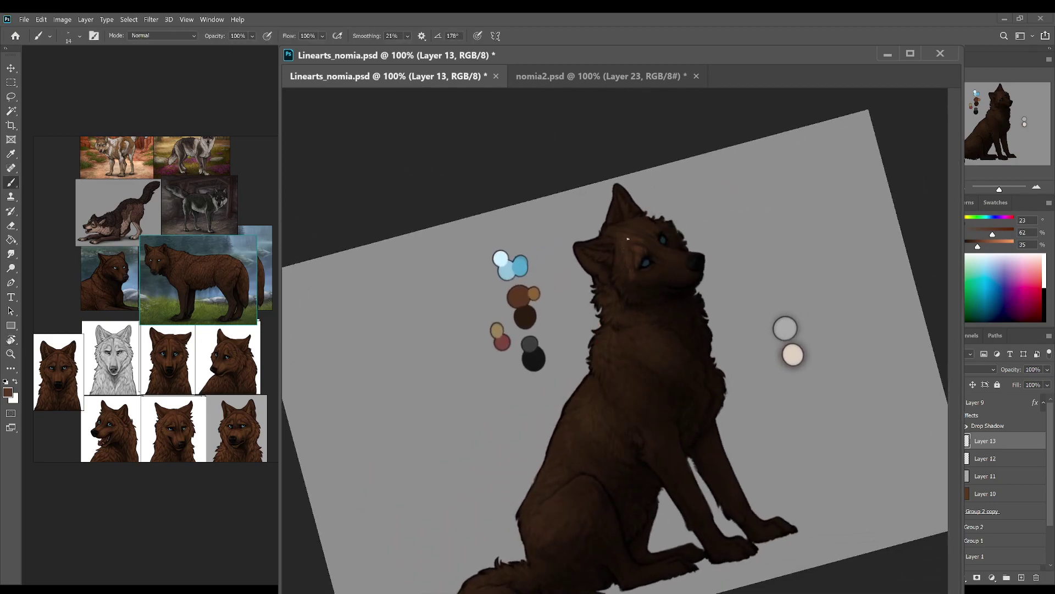
drag(726, 269, 768, 345)
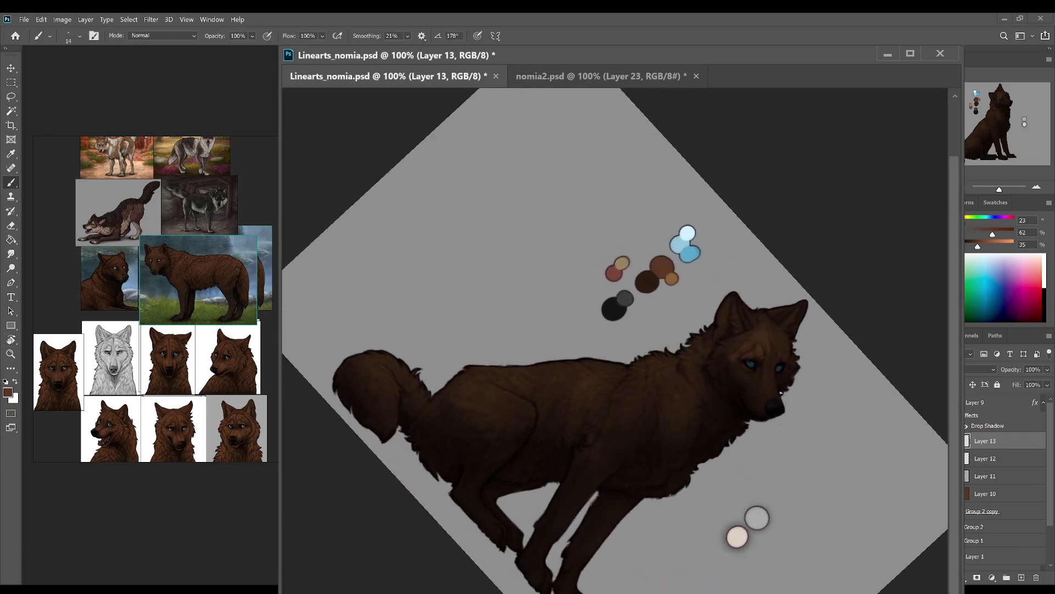
key(ctrl+s)
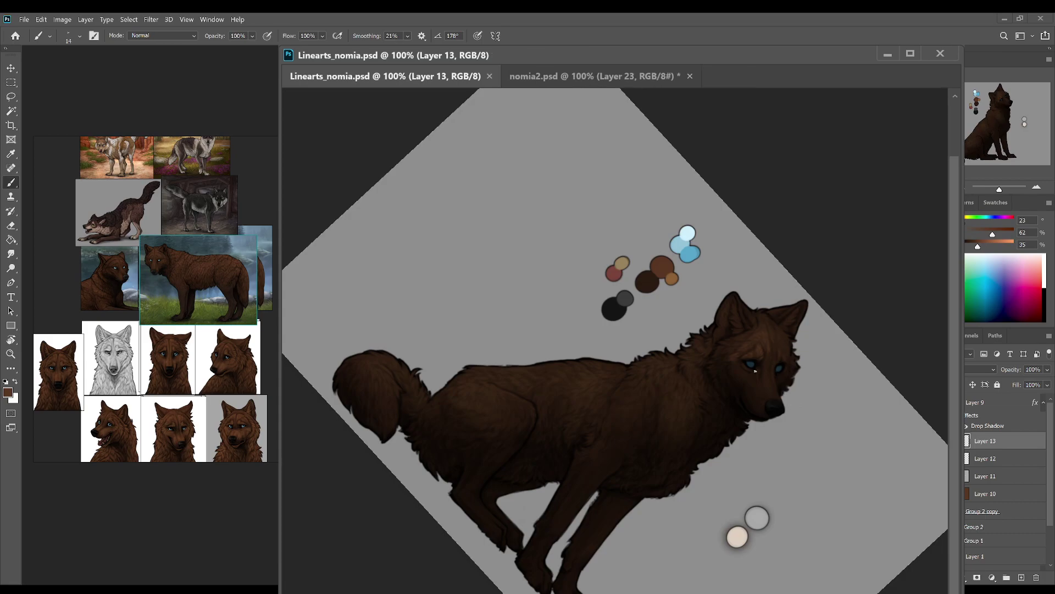
Step: Add brown fur strokes to the forehead between the wolf's eyes and save the file
drag(771, 335, 774, 347)
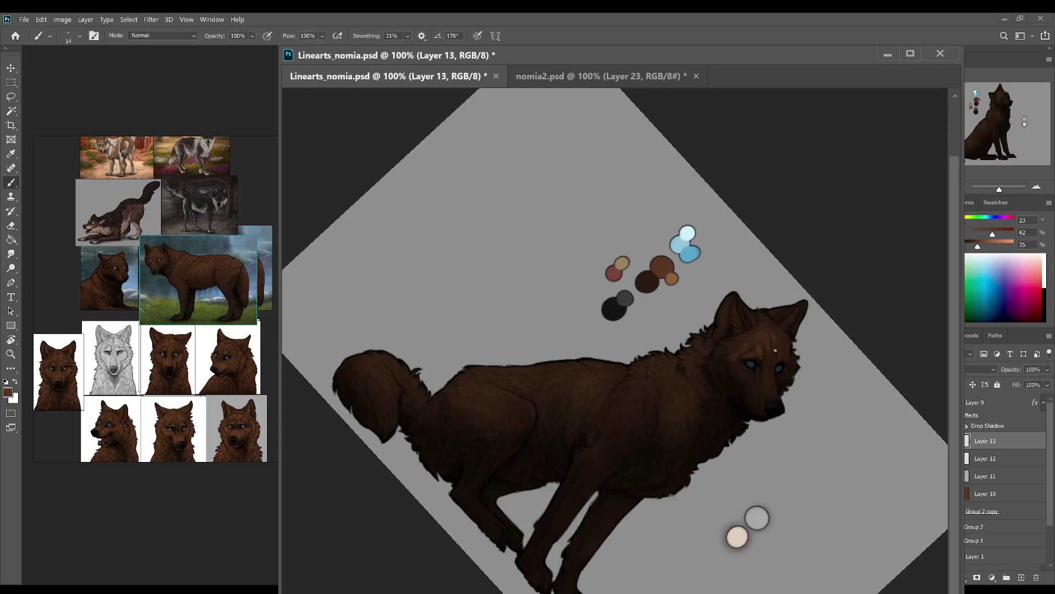
key(r)
drag(815, 439, 805, 332)
key(ctrl+s)
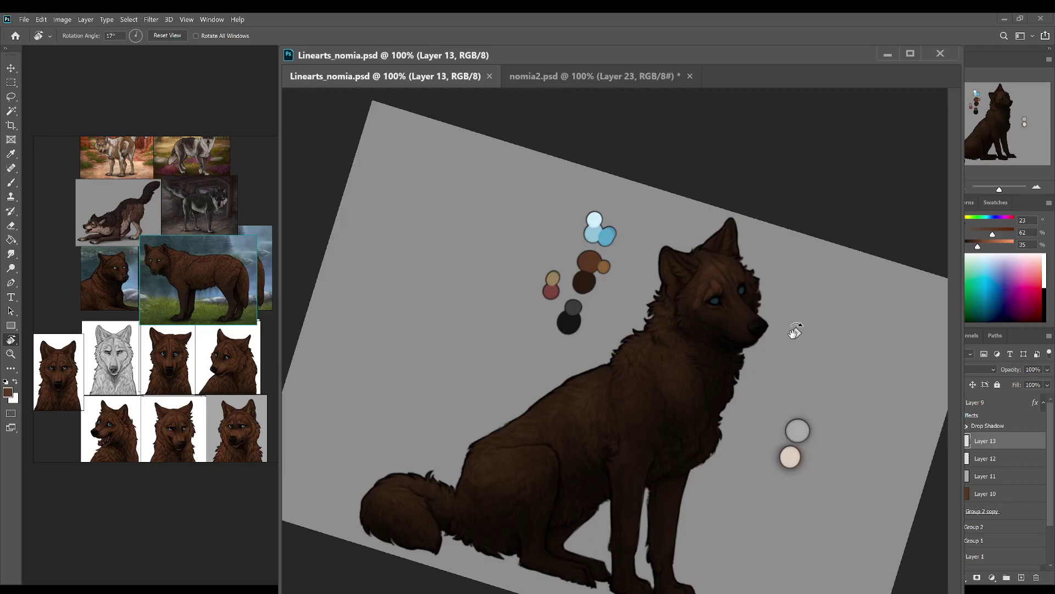
Step: Paint brown fur strokes on the side of the wolf's face and toward the neck, saving the file as the work progresses
key(b)
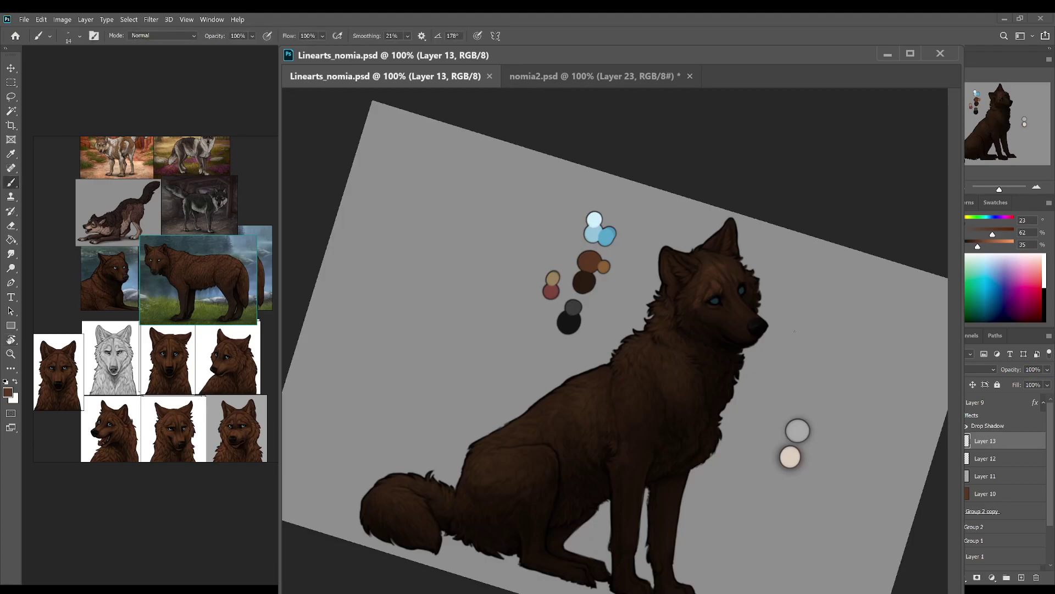
drag(696, 287, 690, 295)
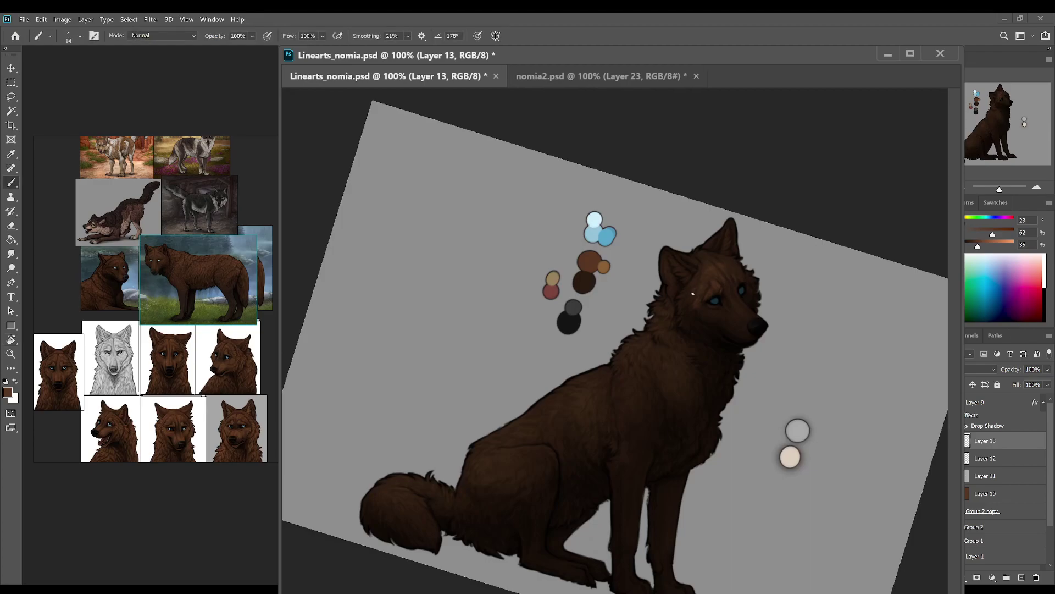
key(ctrl+s)
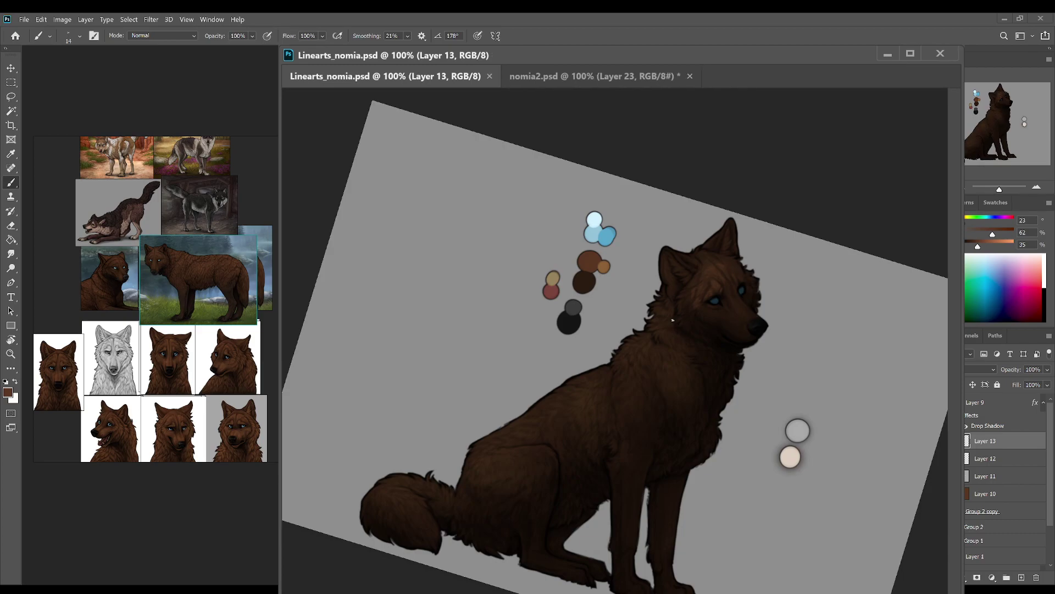
drag(753, 325, 669, 275)
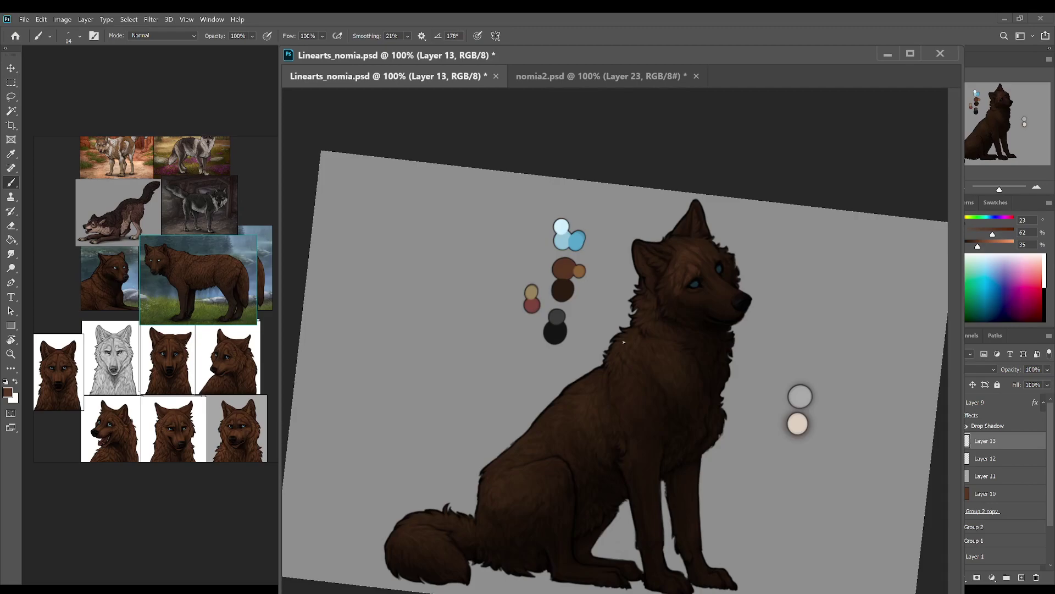
key(ctrl+s)
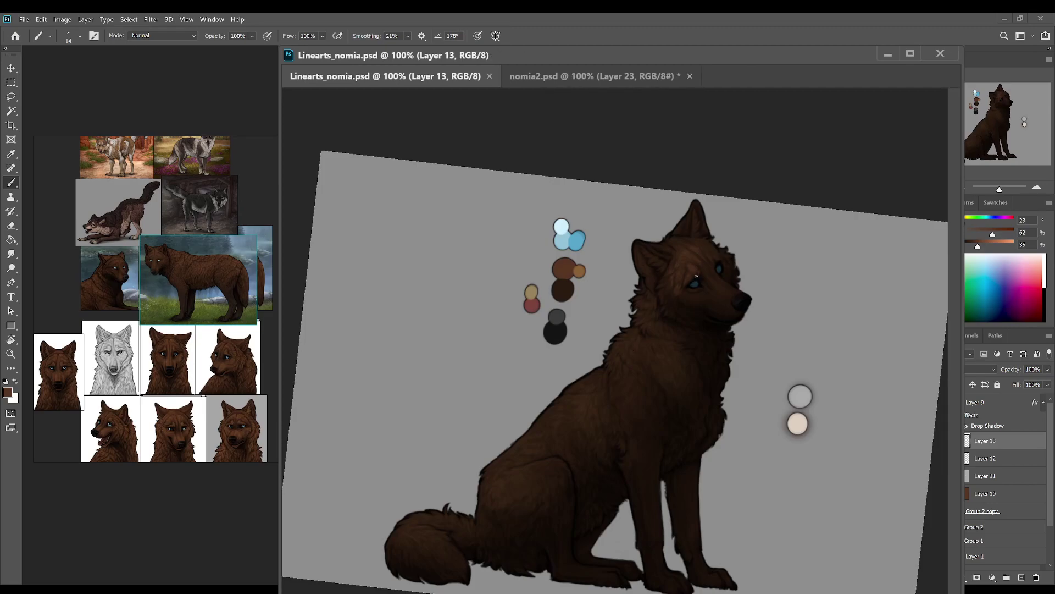
Step: Refine the fur around the near eye with a size 10 brush, blend it with the Smudge tool, and save the file
drag(688, 279, 690, 281)
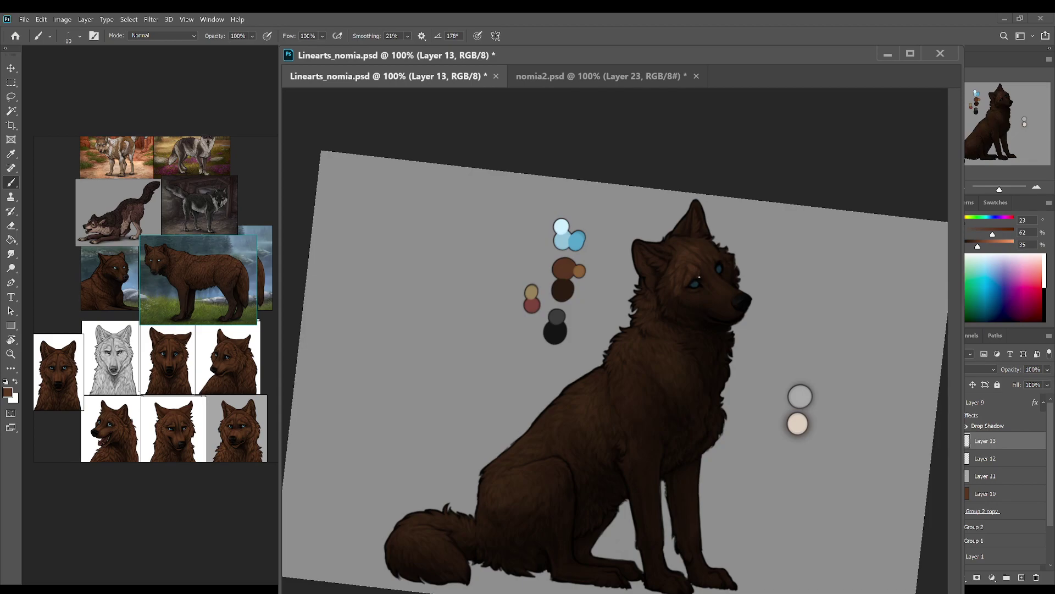
key(r)
drag(701, 281, 700, 277)
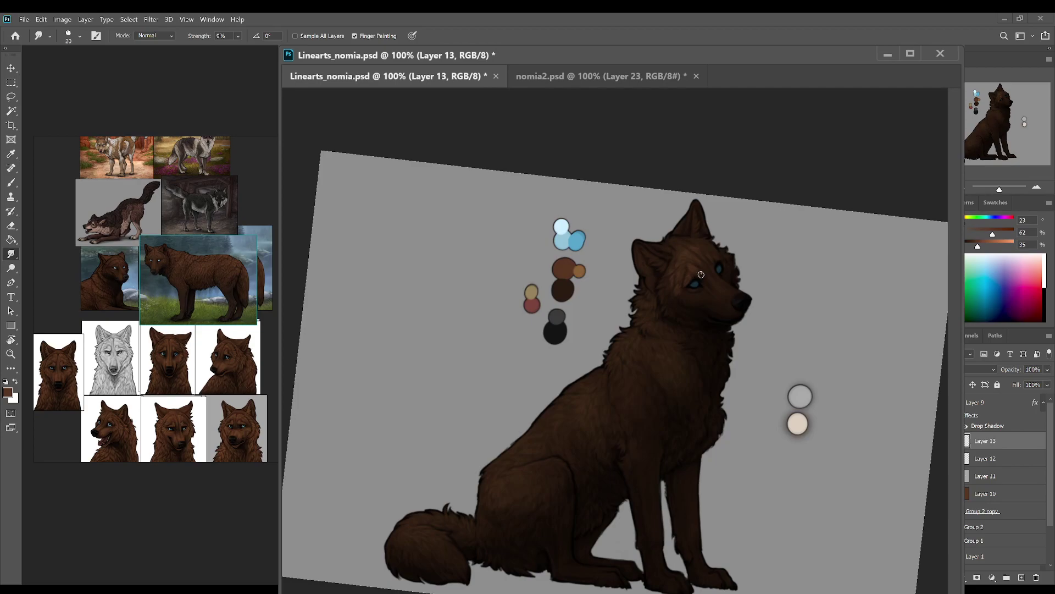
key(b)
key(r)
drag(782, 335, 750, 235)
drag(714, 329, 711, 310)
key(b)
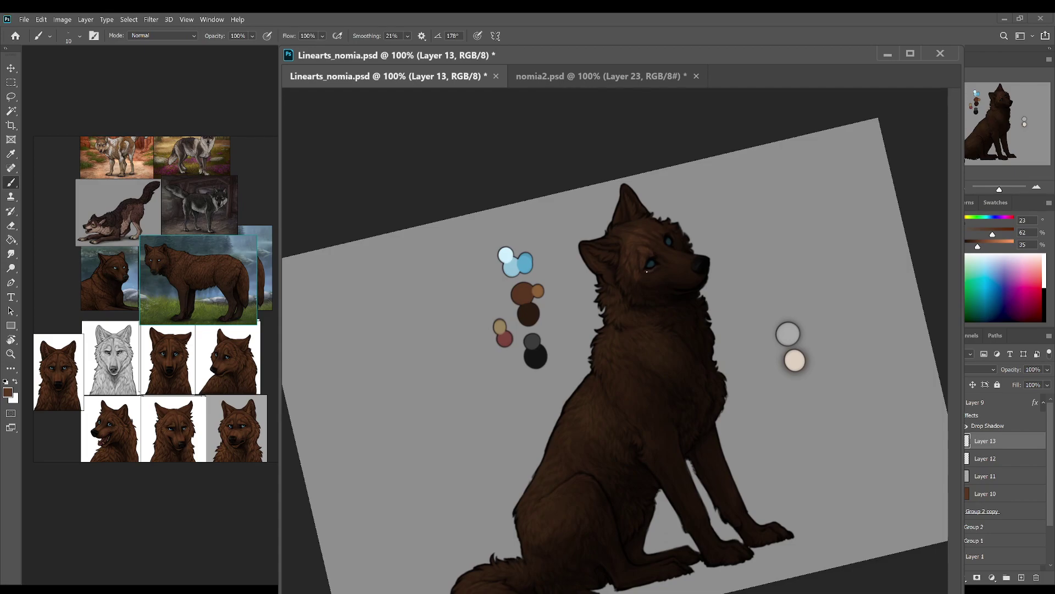
key(r)
key(ctrl+s)
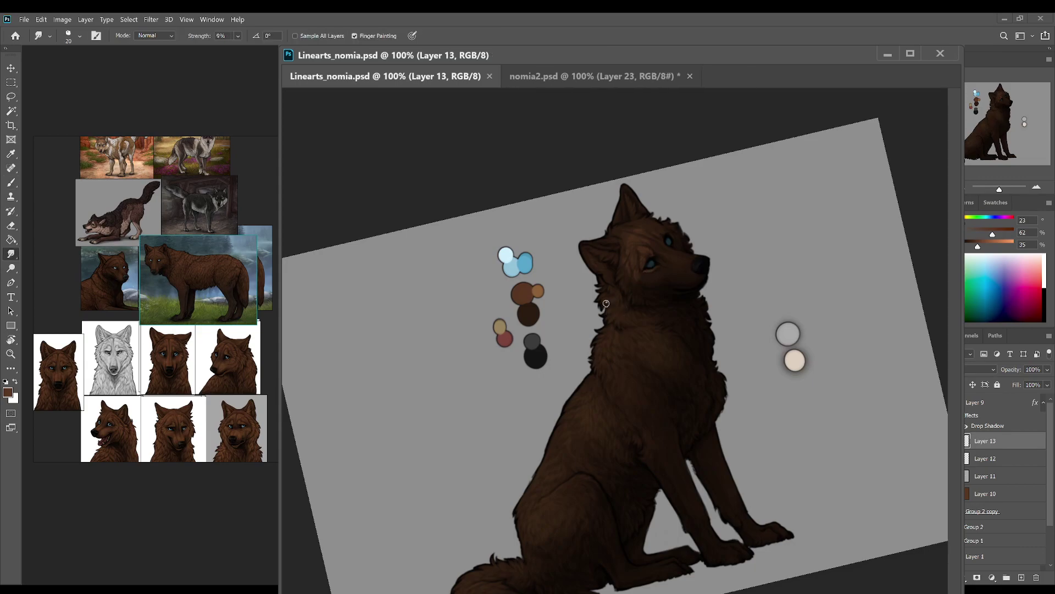
Step: Paint fine brown fur strokes around both of the wolf's eyes with colours sampled from the brown swatches, and save the file
key(b)
drag(657, 266, 642, 272)
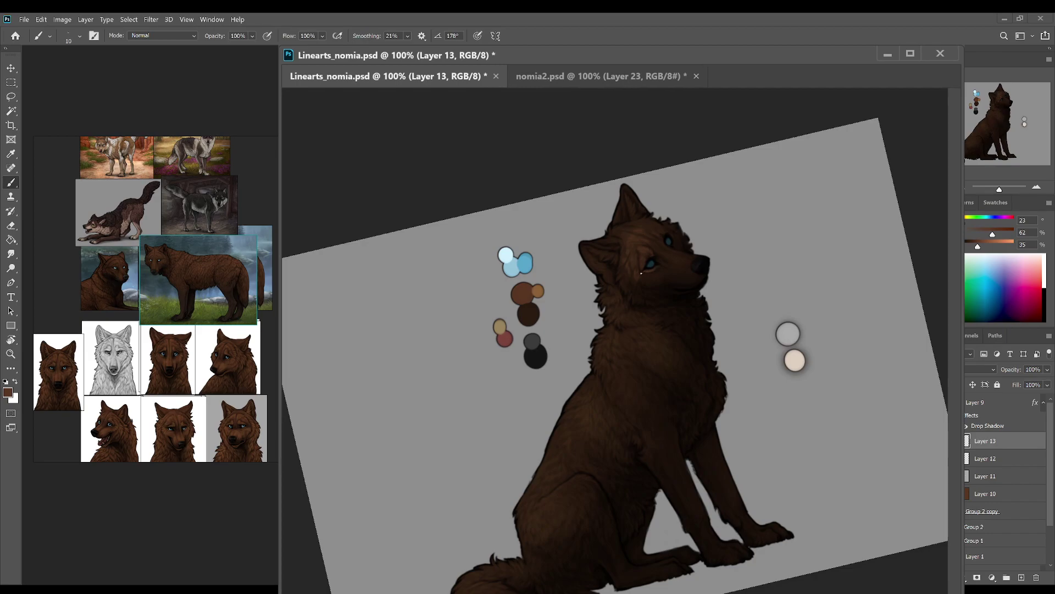
key(r)
drag(776, 298, 791, 404)
click(1036, 187)
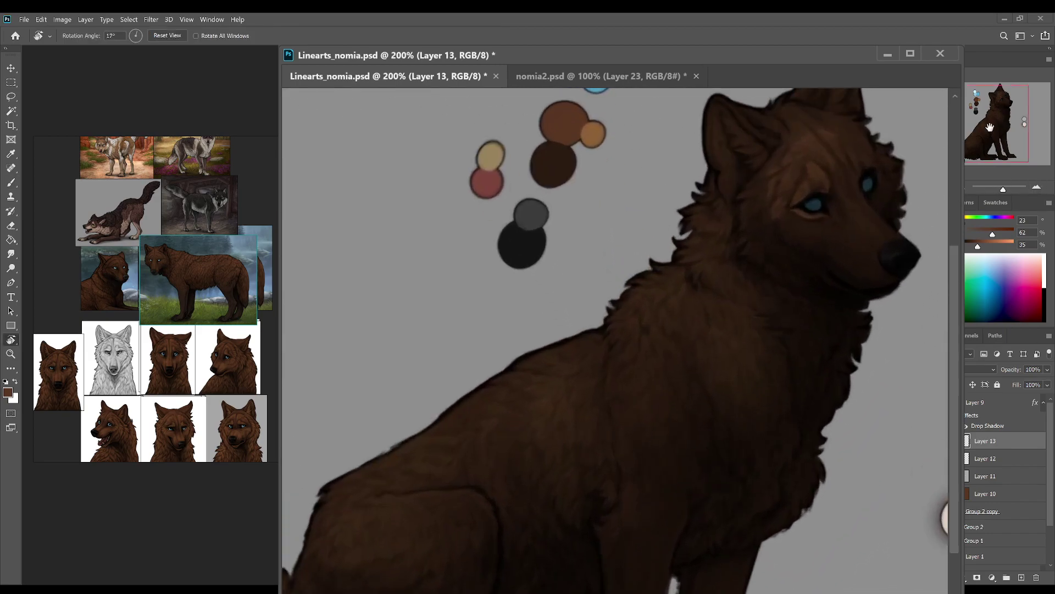
drag(991, 130, 997, 124)
key(b)
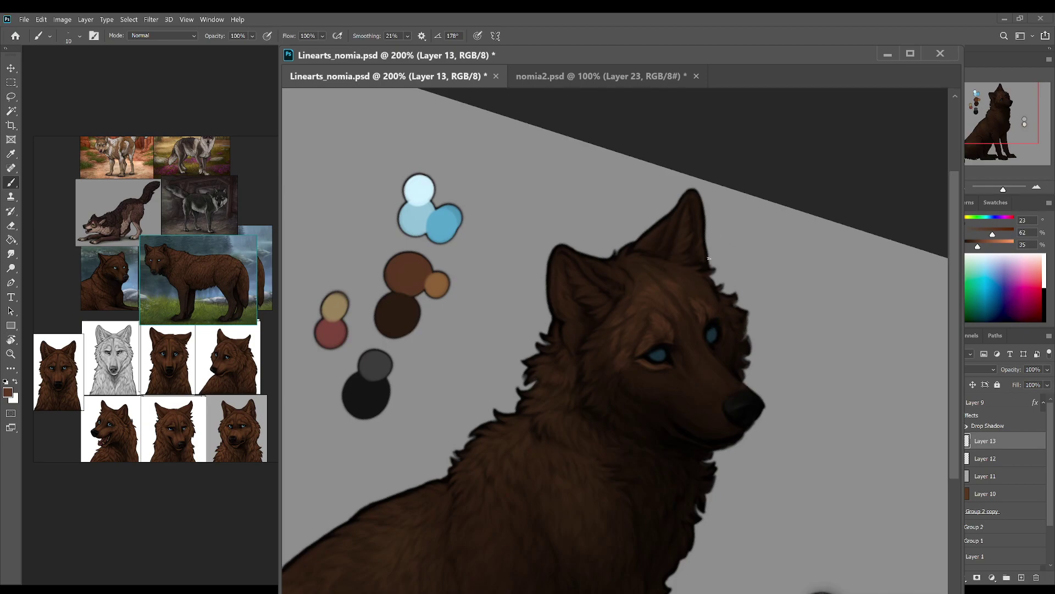
alt+click(703, 321)
alt+click(440, 290)
alt+click(702, 297)
alt+click(438, 283)
key(ctrl+s)
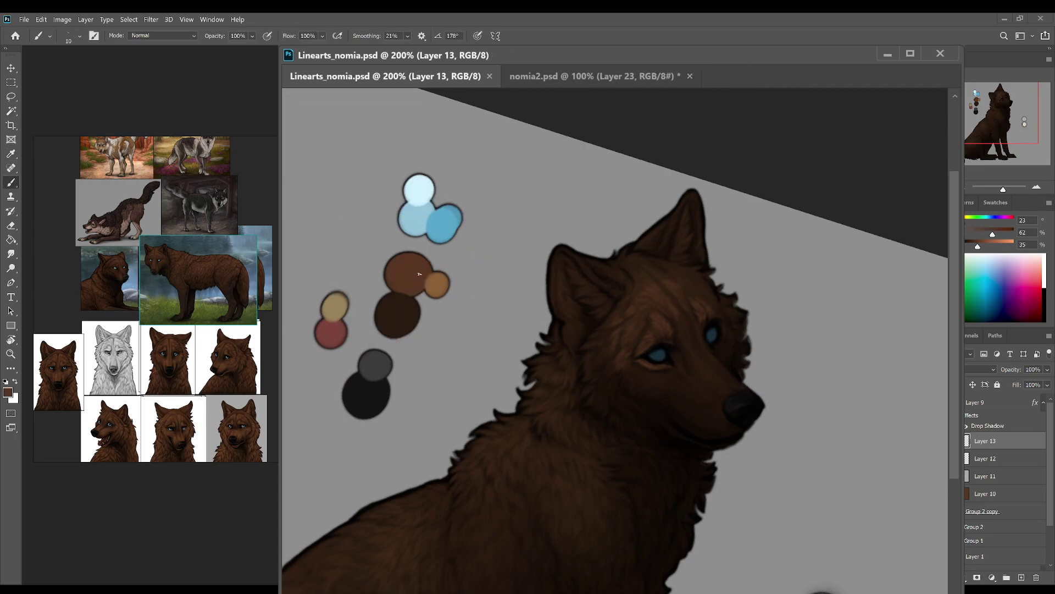
Step: Add fur strokes above and beside the wolf's far eye, resampling the brown swatches, and save the file
drag(715, 309, 720, 315)
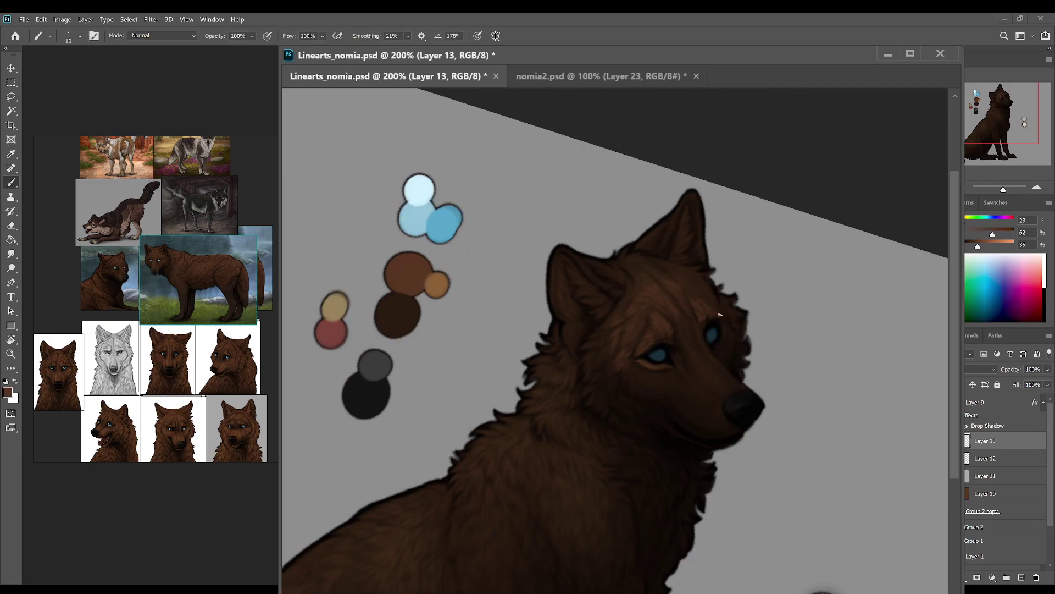
alt+click(717, 311)
alt+click(437, 280)
alt+click(725, 341)
alt+click(726, 332)
key(r)
key(b)
alt+click(413, 278)
key(ctrl+s)
Step: Extend the brown fur strokes from the far eye up onto the brow and save the file
click(725, 319)
key(r)
key(b)
key(r)
mouse_move(753, 358)
mouse_down()
mouse_move(761, 351)
mouse_move(702, 311)
mouse_up()
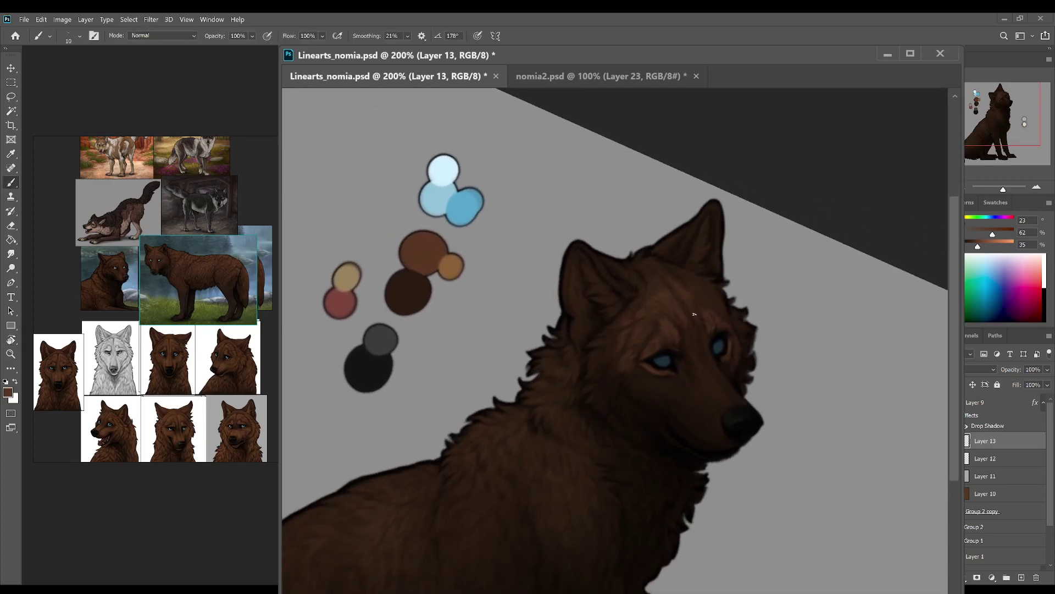
key(ctrl+s)
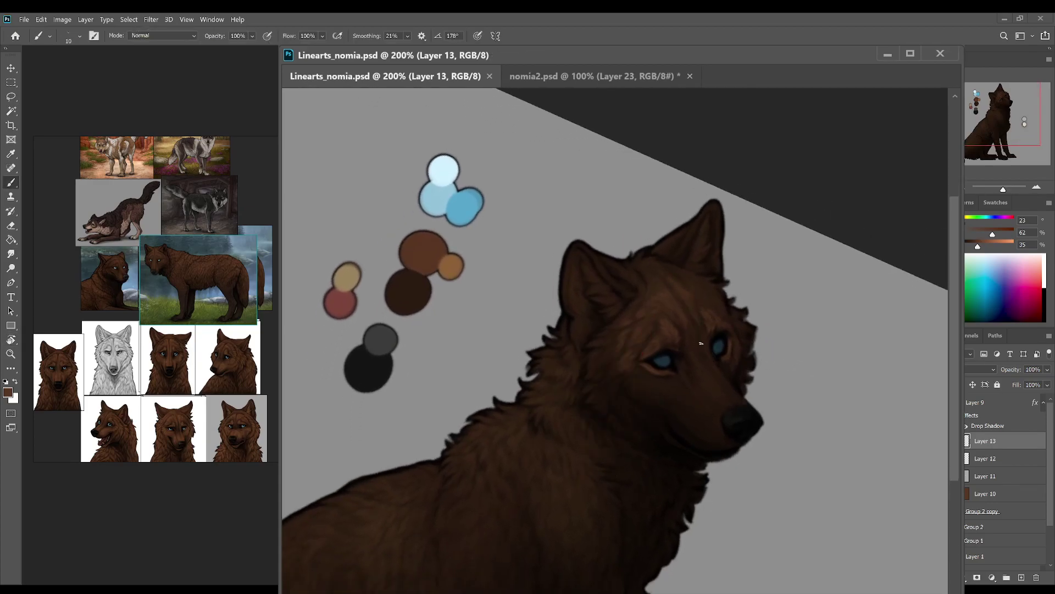
Step: Paint brown fur strokes across the top of the wolf's head near the ears and save the file
click(660, 281)
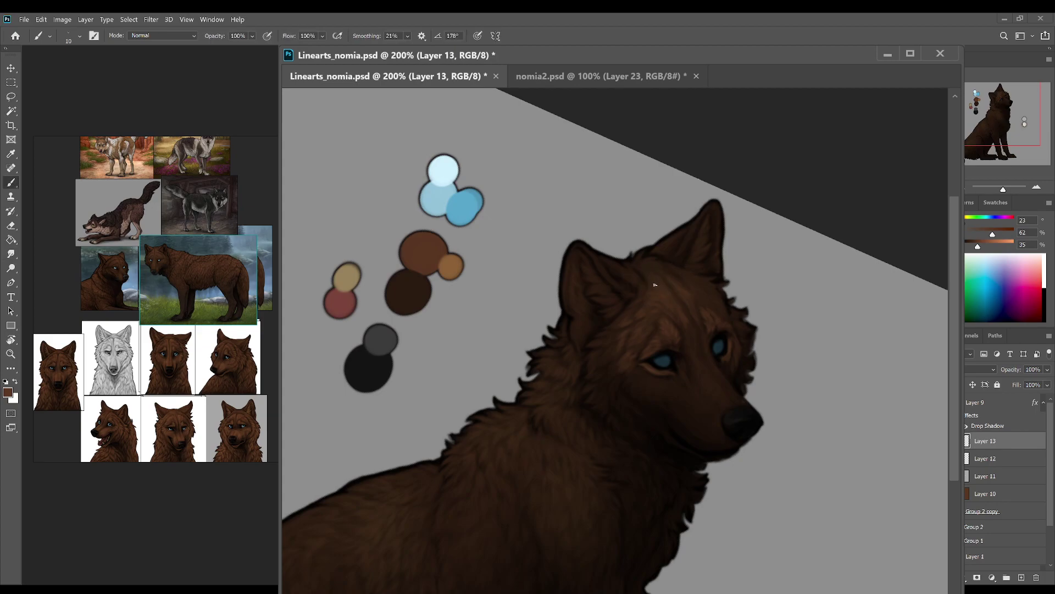
key(r)
key(b)
drag(782, 311, 755, 345)
key(r)
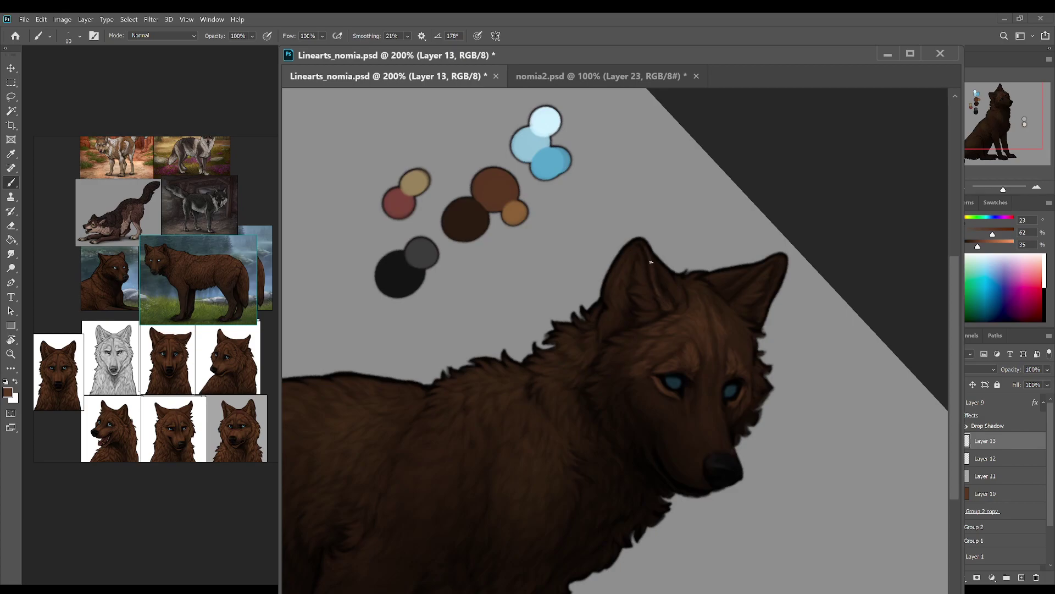
key(r)
mouse_move(743, 378)
mouse_down()
mouse_move(750, 274)
mouse_move(657, 247)
mouse_up()
key(b)
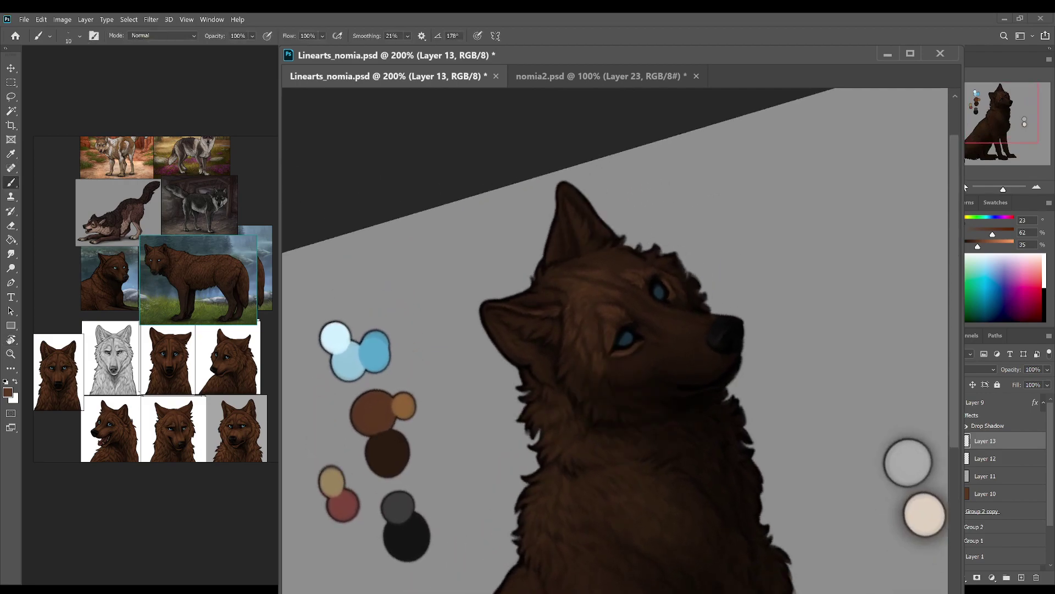
key(ctrl+minus)
key(r)
click(174, 36)
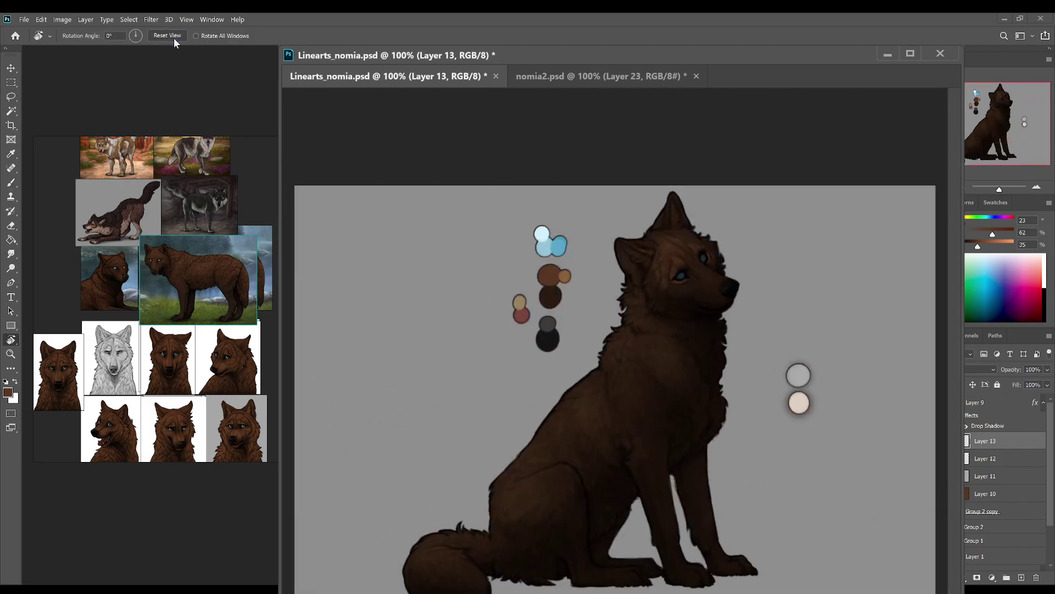
key(ctrl+s)
Step: Paint broader brown fur strokes over the wolf's forehead with a size 12 brush
key(ctrl+z)
key(ctrl+shift+z)
mouse_move(711, 277)
mouse_down()
mouse_move(714, 262)
mouse_move(748, 318)
mouse_move(767, 452)
mouse_up()
key(b)
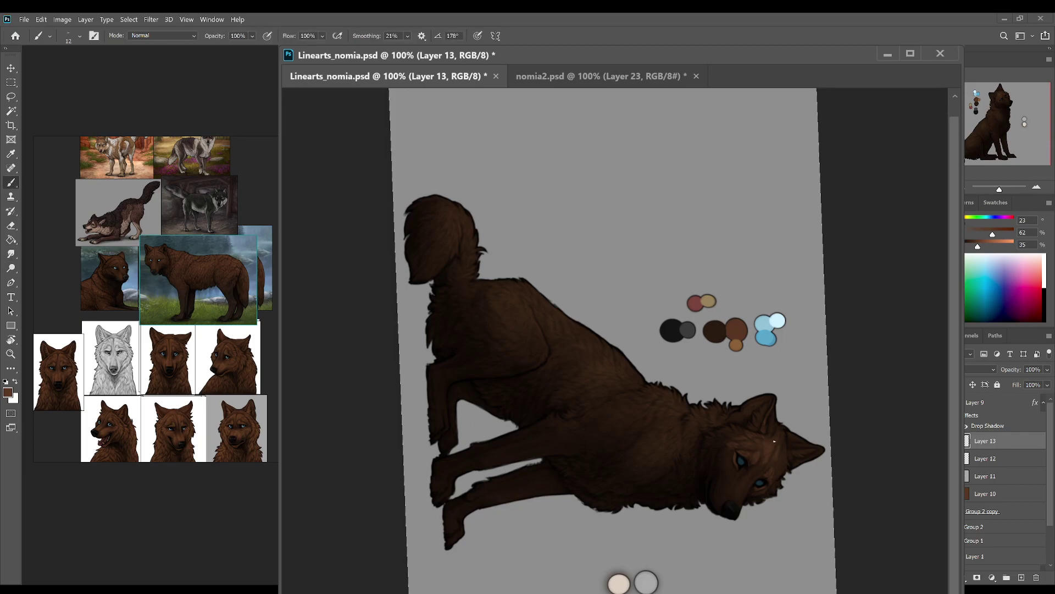
key(r)
mouse_move(793, 485)
mouse_down()
mouse_move(800, 471)
mouse_move(618, 267)
mouse_up()
drag(715, 256, 701, 245)
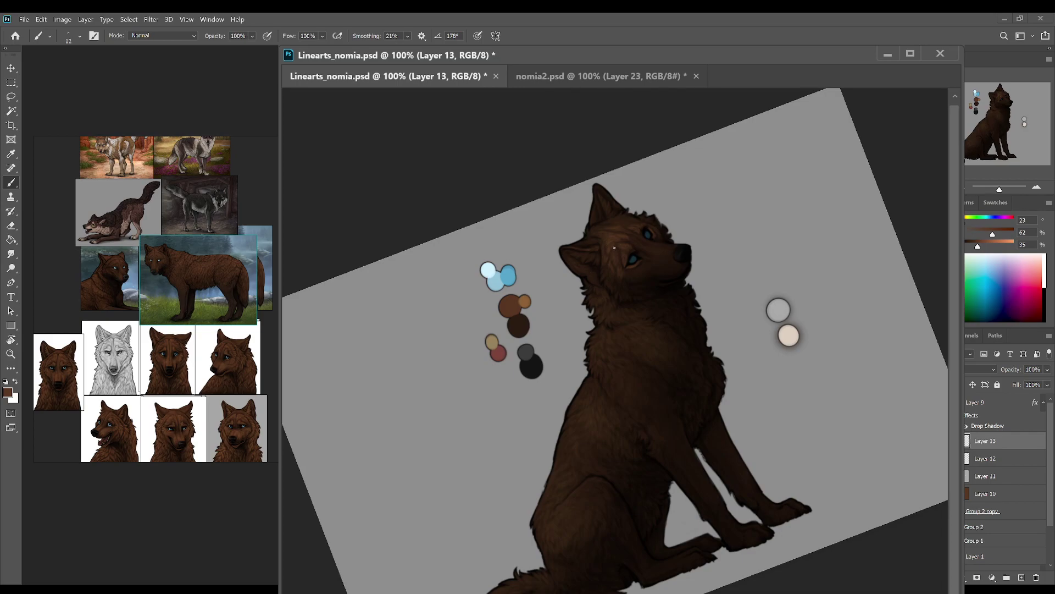
key(r)
key(b)
drag(692, 158, 803, 400)
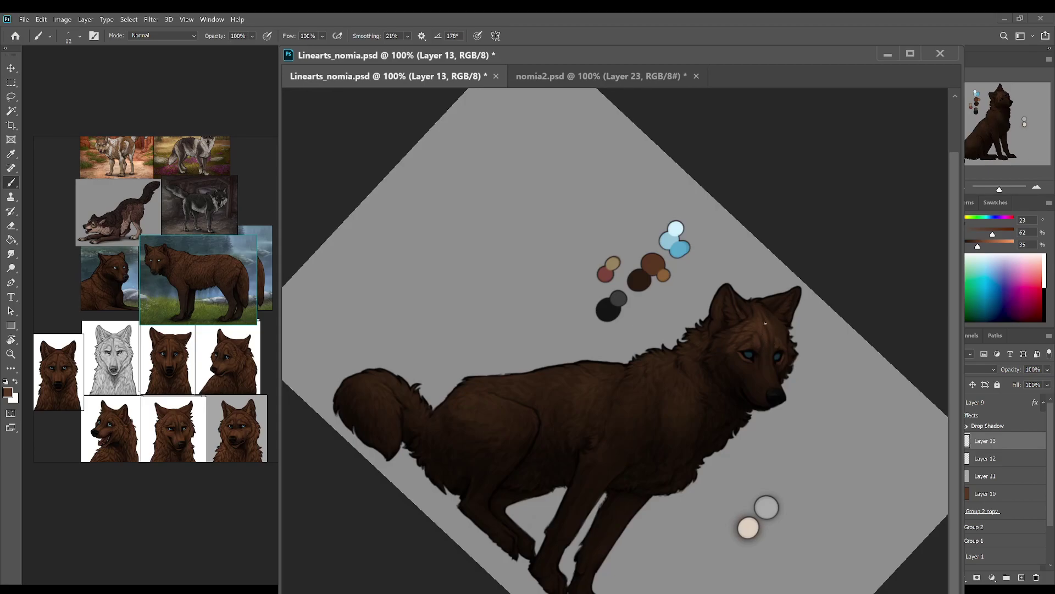
Step: Refine the fur strokes between the wolf's ears and eyes and save the file
key(r)
mouse_move(769, 343)
mouse_down()
mouse_move(827, 379)
mouse_move(777, 354)
mouse_up()
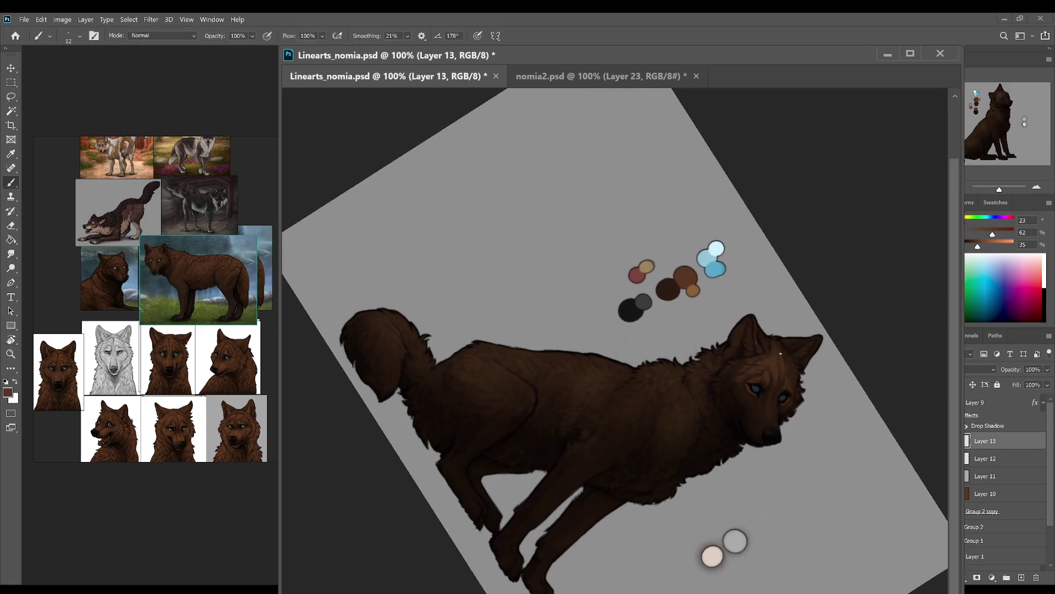
key(r)
drag(817, 393, 732, 285)
key(r)
key(ctrl+s)
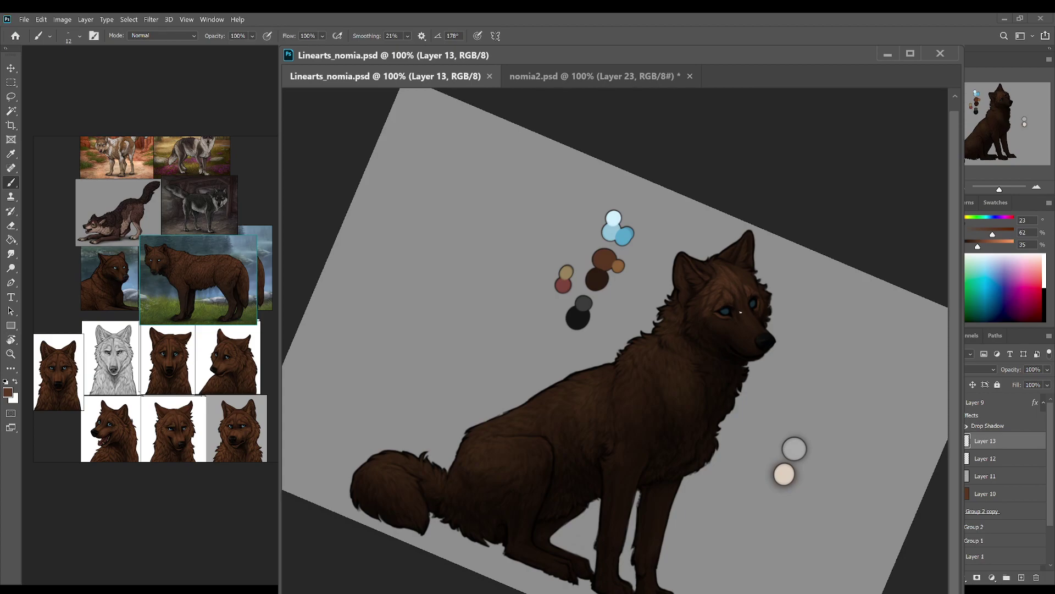
Step: Add brown fur strokes to the side of the wolf's face below the near ear and save the file
drag(701, 298, 699, 302)
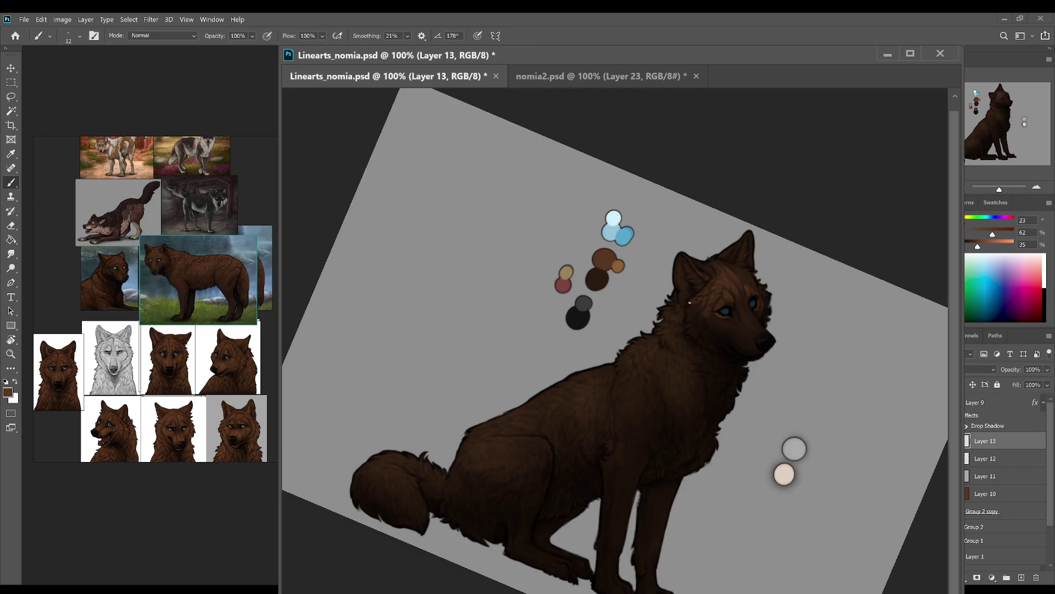
alt+click(686, 304)
alt+click(694, 310)
key(r)
click(165, 36)
key(ctrl+s)
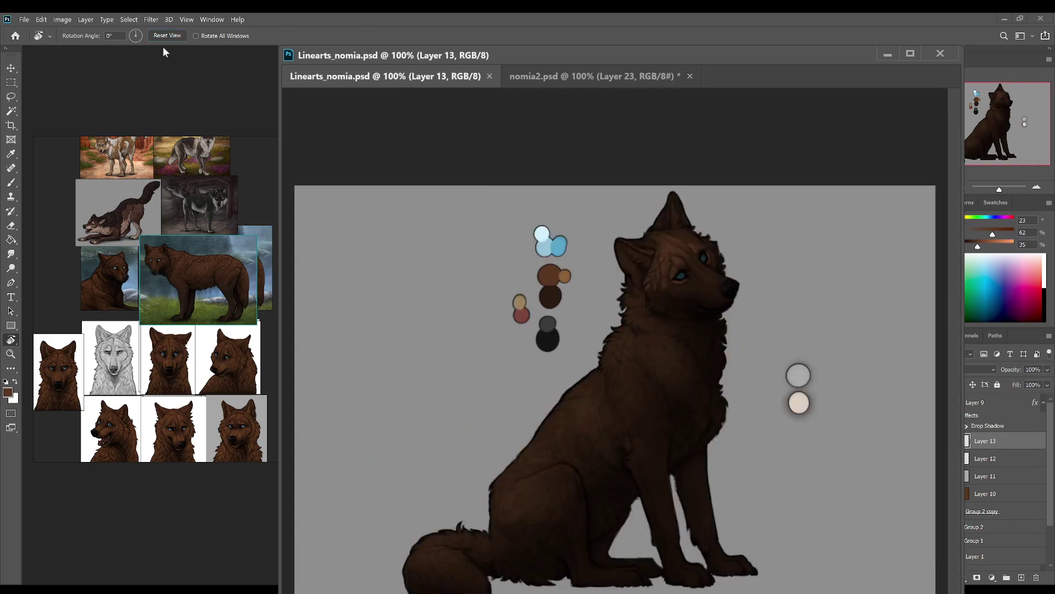
Step: Continue the brown fur strokes down the wolf's cheek toward the neck, saving after each pass
key(b)
click(650, 288)
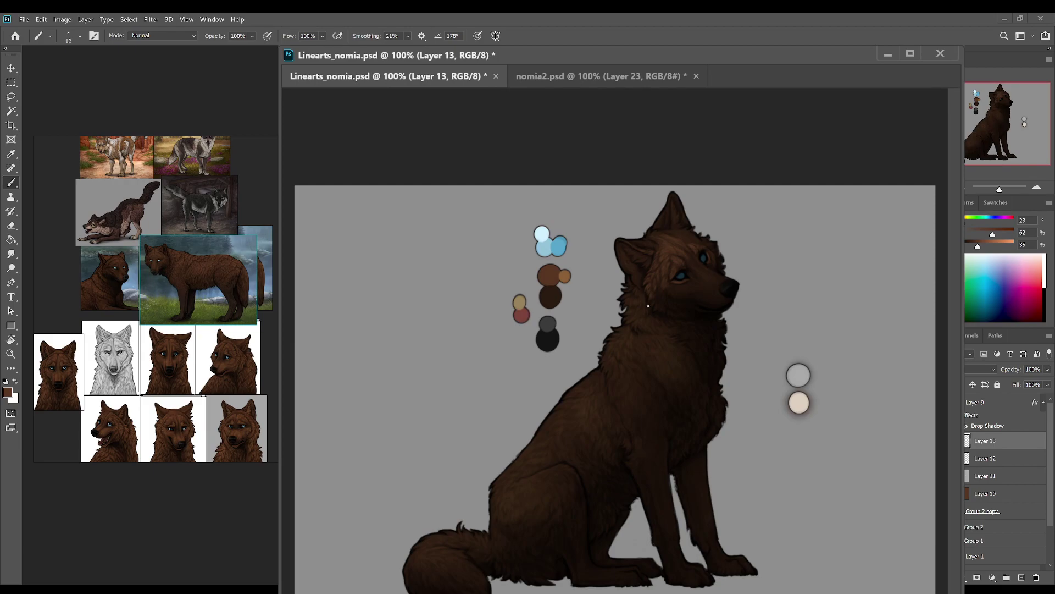
key(ctrl+s)
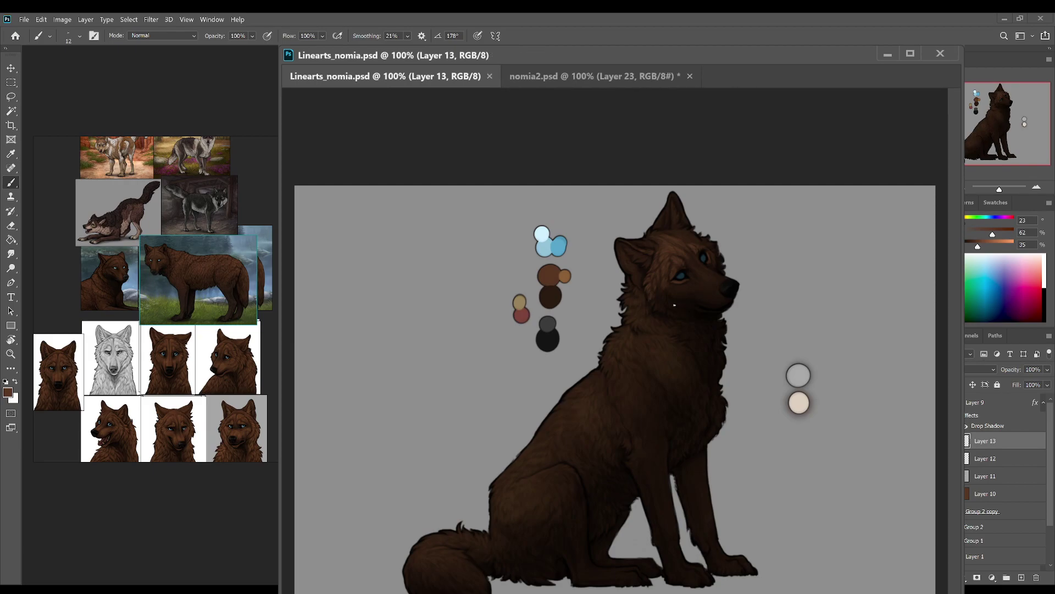
drag(659, 286, 658, 301)
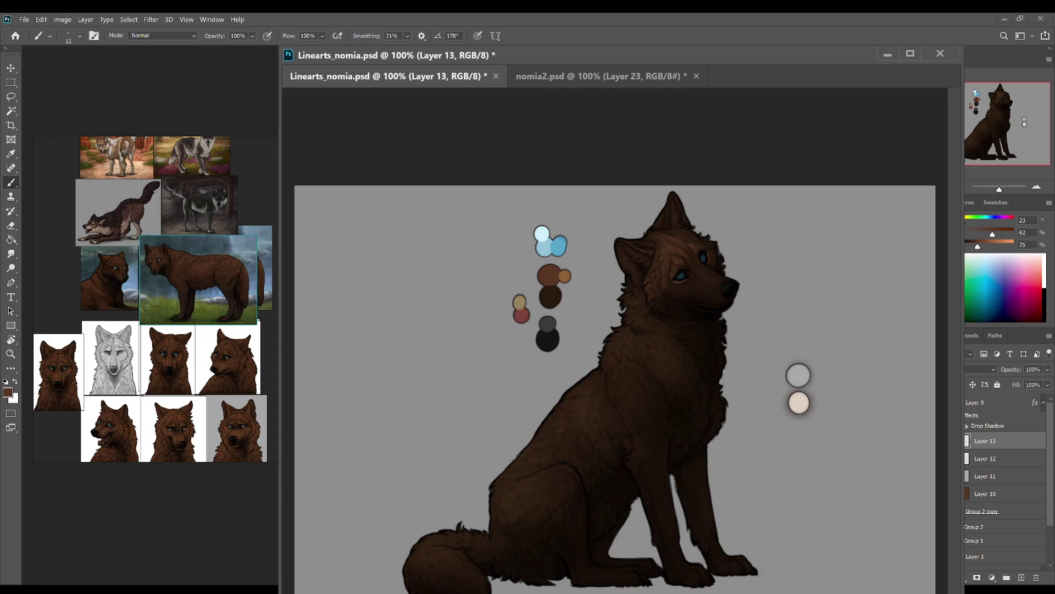
key(ctrl+s)
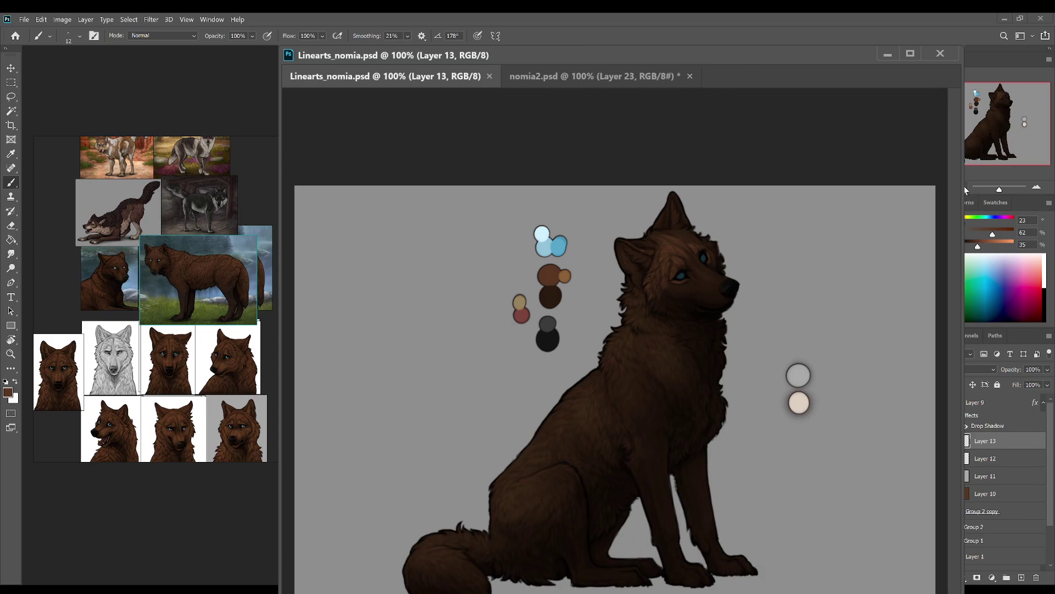
Step: Blend the cheek fur into the neck with the Smudge tool, check the head up close, and save the file
click(966, 187)
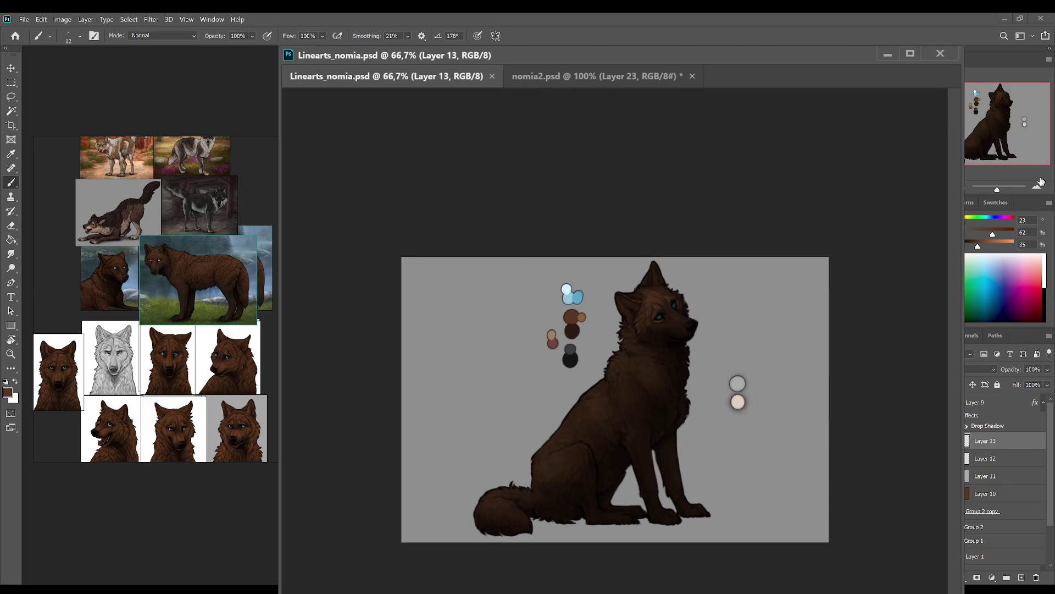
click(1039, 182)
key(r)
click(759, 302)
mouse_move(661, 297)
mouse_down()
mouse_move(670, 317)
mouse_move(661, 332)
mouse_up()
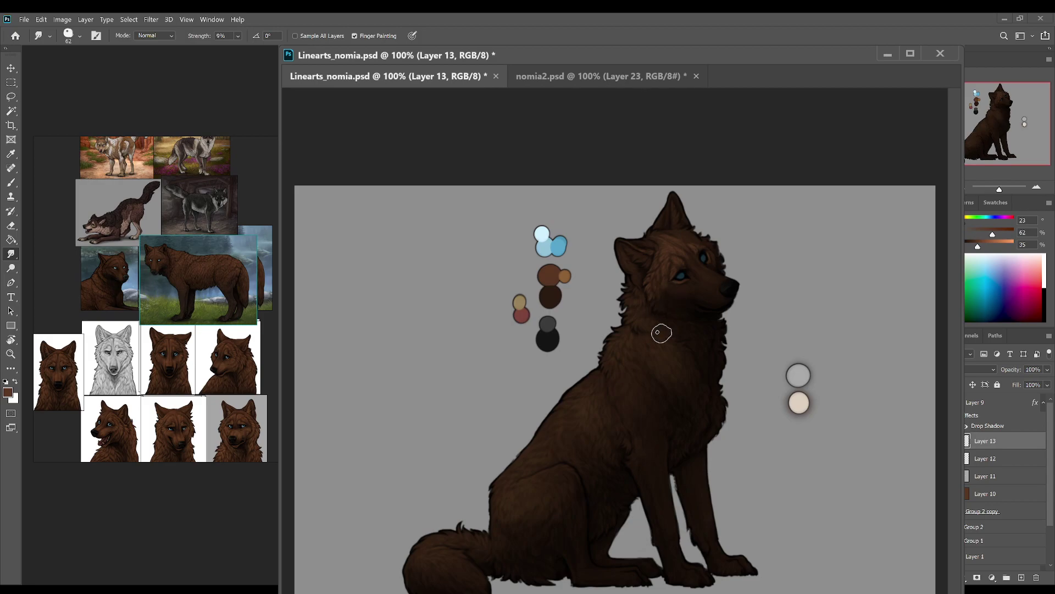
key(b)
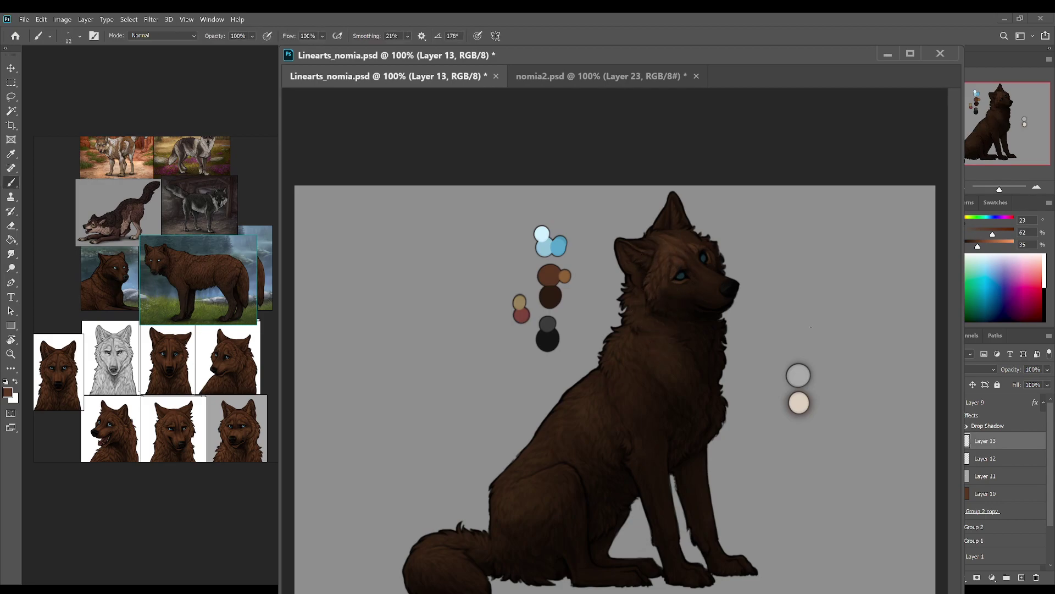
click(1037, 187)
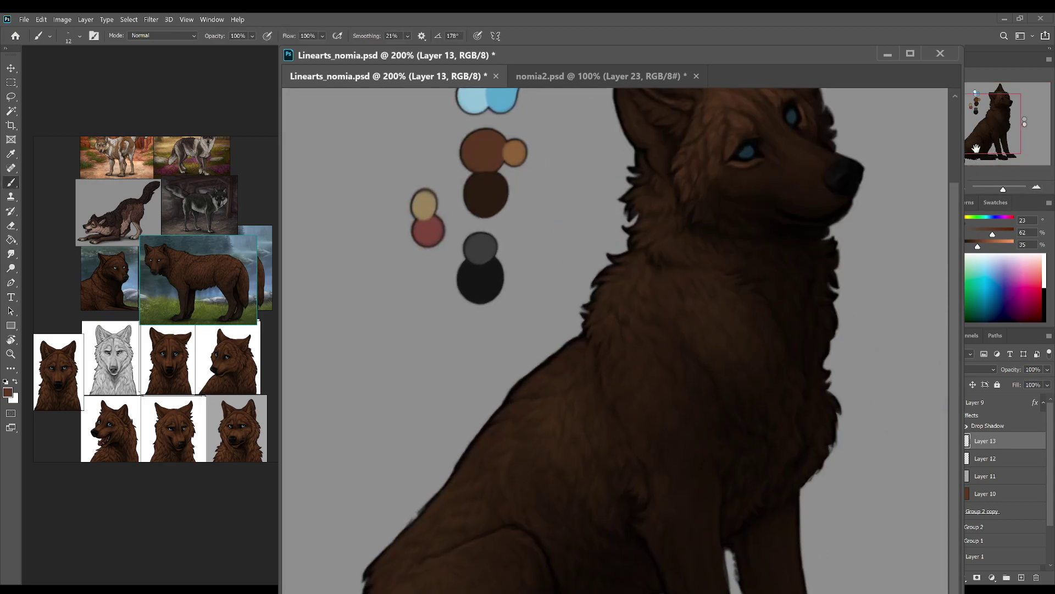
drag(980, 148, 989, 124)
click(968, 188)
key(ctrl+s)
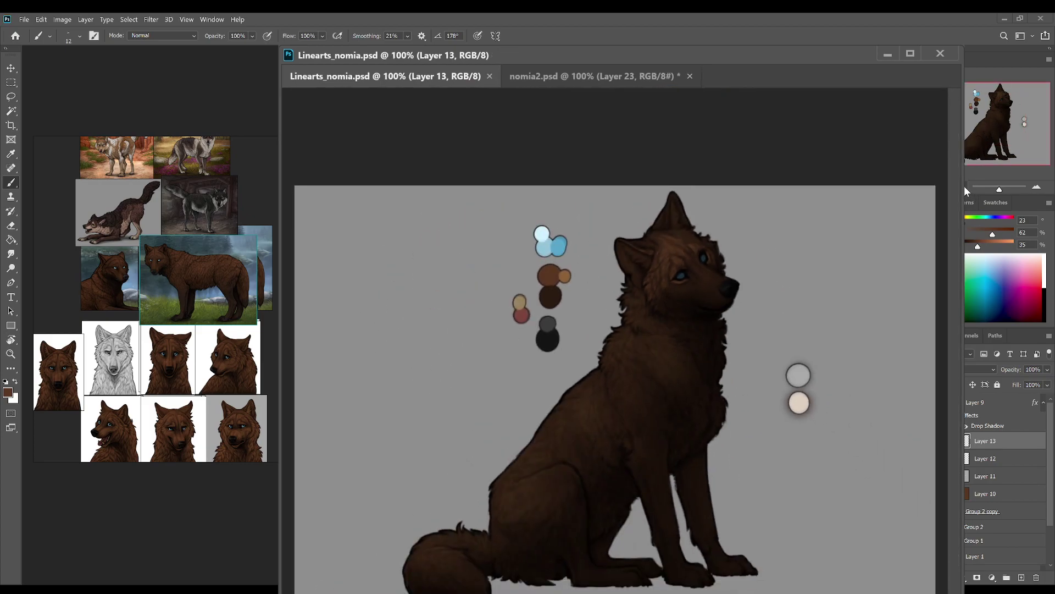
Step: Hand-letter "BRB" in thick black brush strokes on Layer 9, in the empty background beside the wolf's head
click(992, 405)
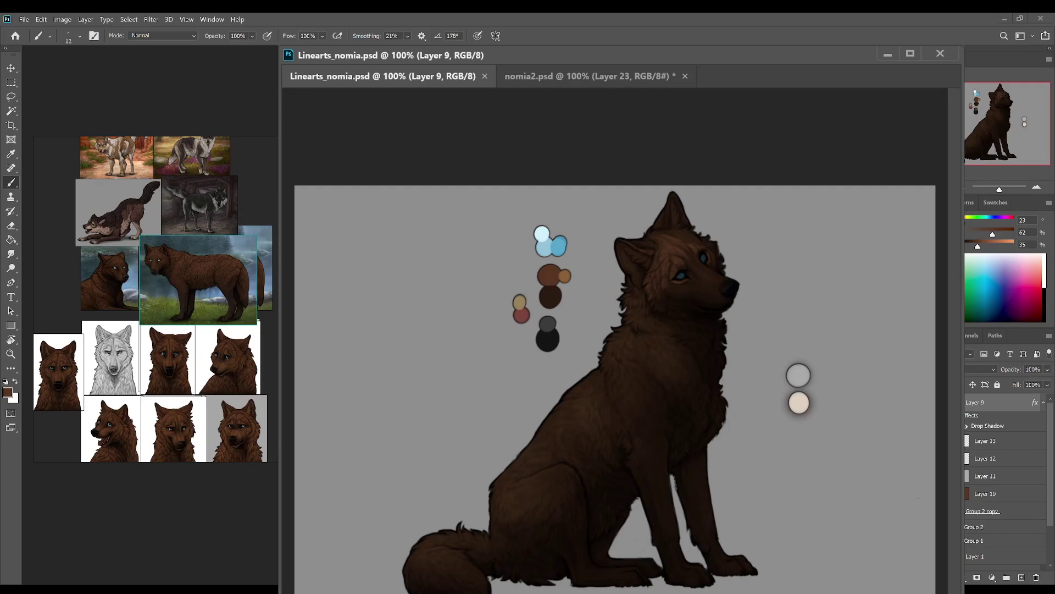
mouse_move(797, 330)
mouse_down()
mouse_move(788, 298)
mouse_move(785, 310)
mouse_up()
key(ctrl+z)
key(d)
mouse_move(804, 263)
mouse_down()
mouse_move(828, 305)
mouse_move(819, 278)
mouse_move(853, 287)
mouse_up()
drag(852, 242, 874, 279)
mouse_move(846, 240)
mouse_down()
mouse_move(868, 259)
mouse_move(875, 233)
mouse_move(900, 267)
mouse_up()
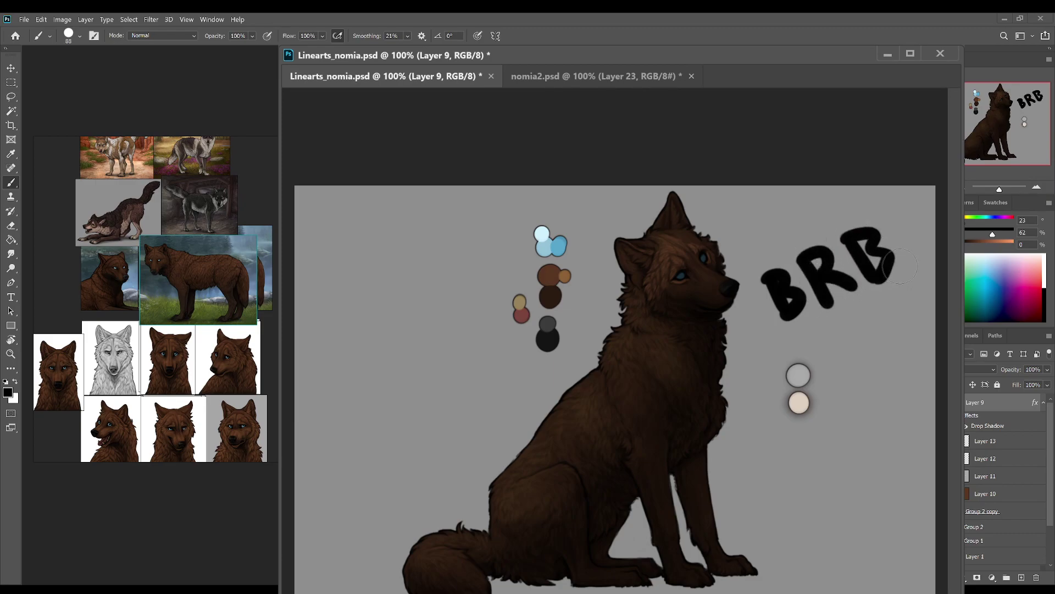
key(alt+Tab)
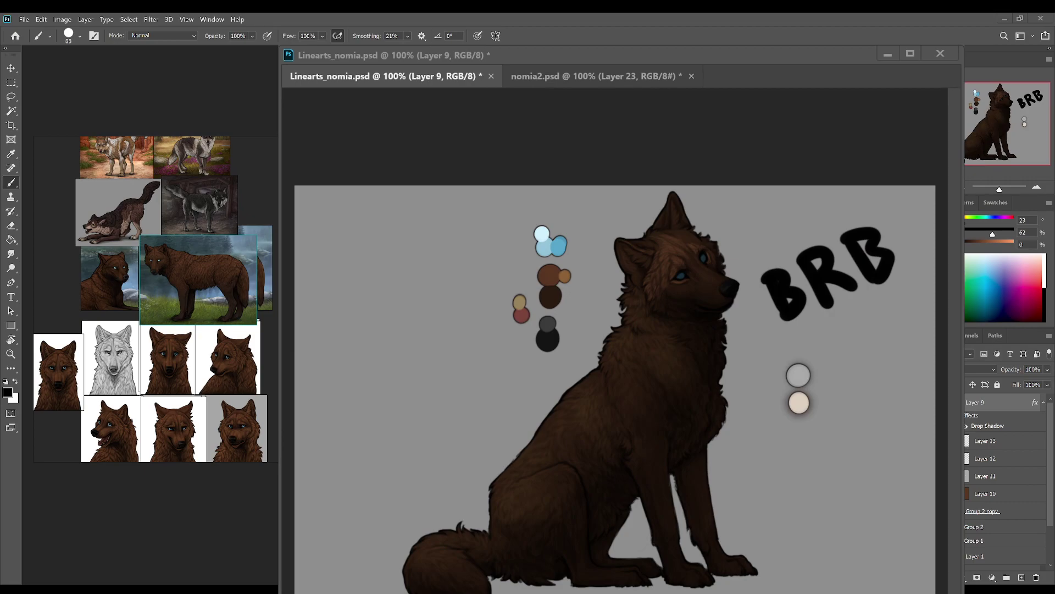
click(940, 45)
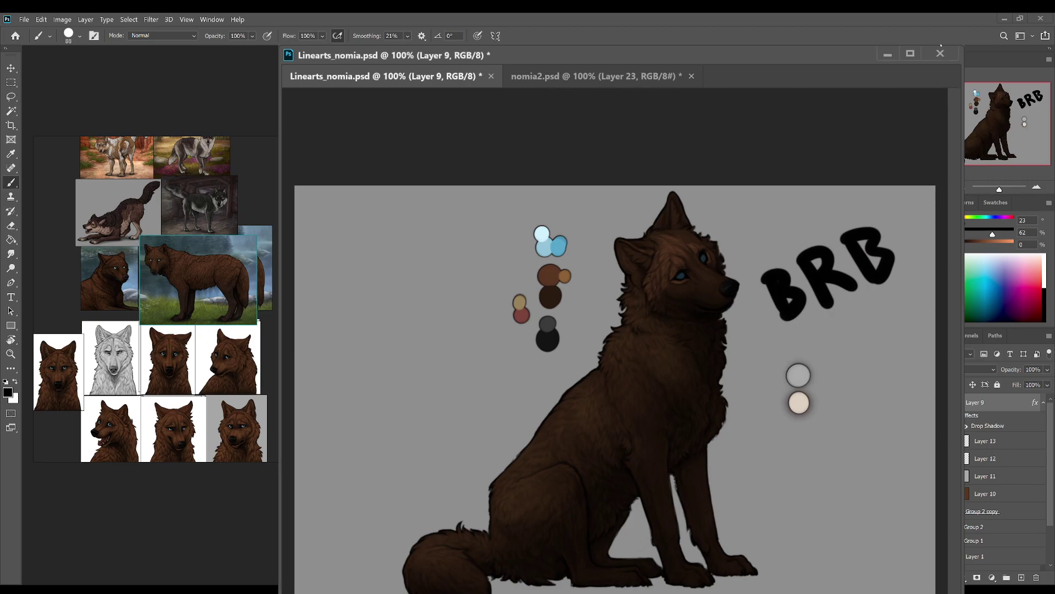
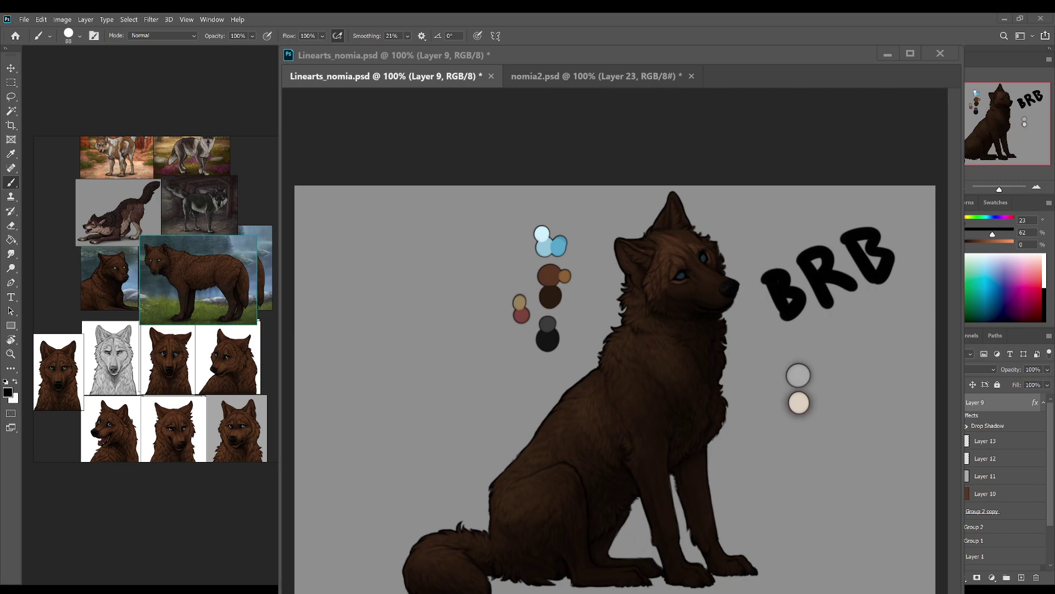
Step: Compare blend modes for Layer 22 in nomia2.psd to check its fur shading, and return to Linearts_nomia.psd
click(695, 61)
key(alt+Tab)
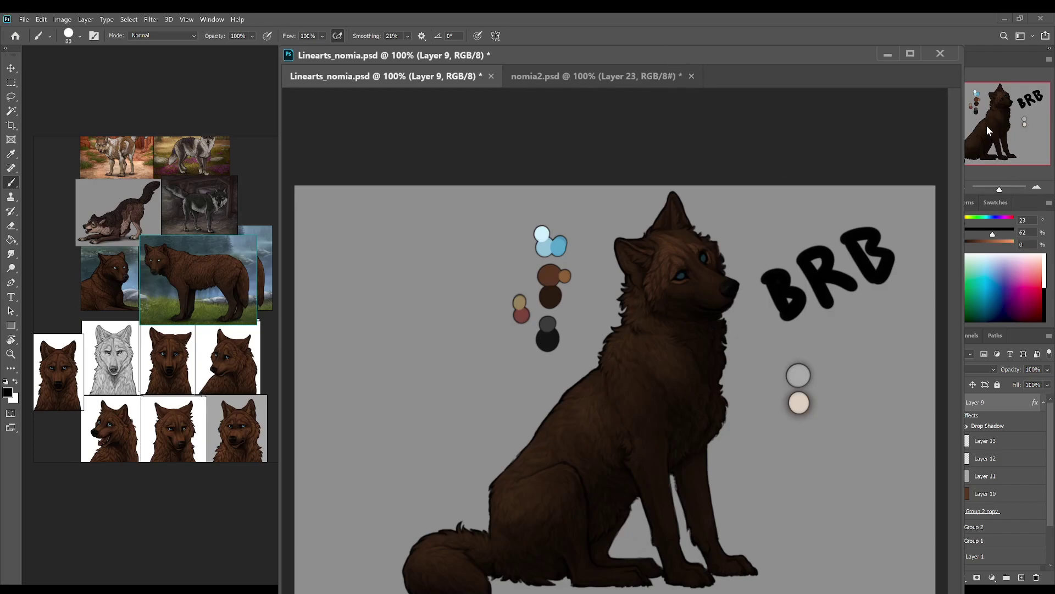
click(559, 76)
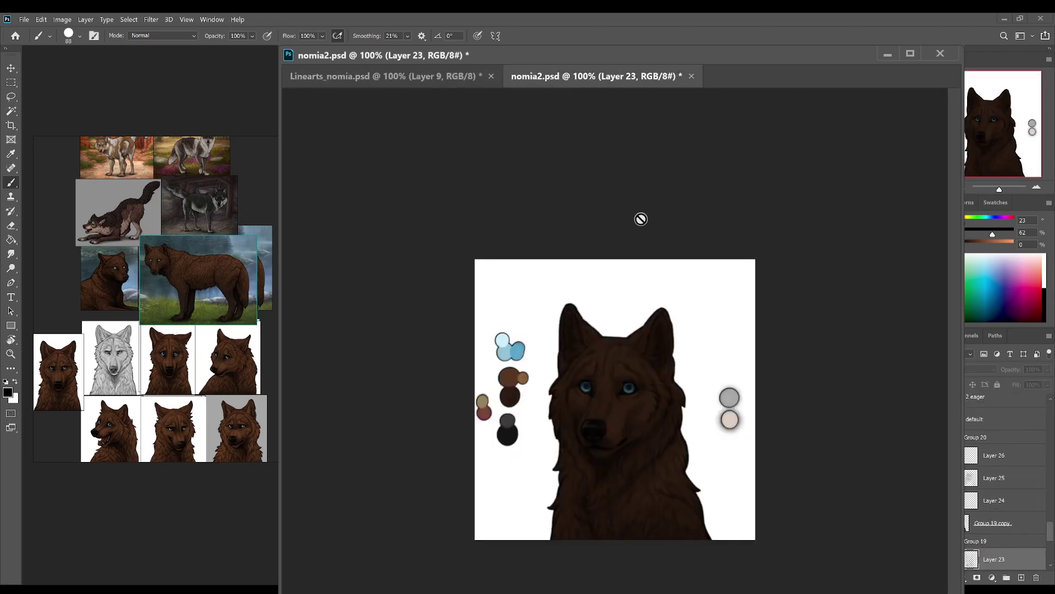
scroll(1005, 482, down, 3)
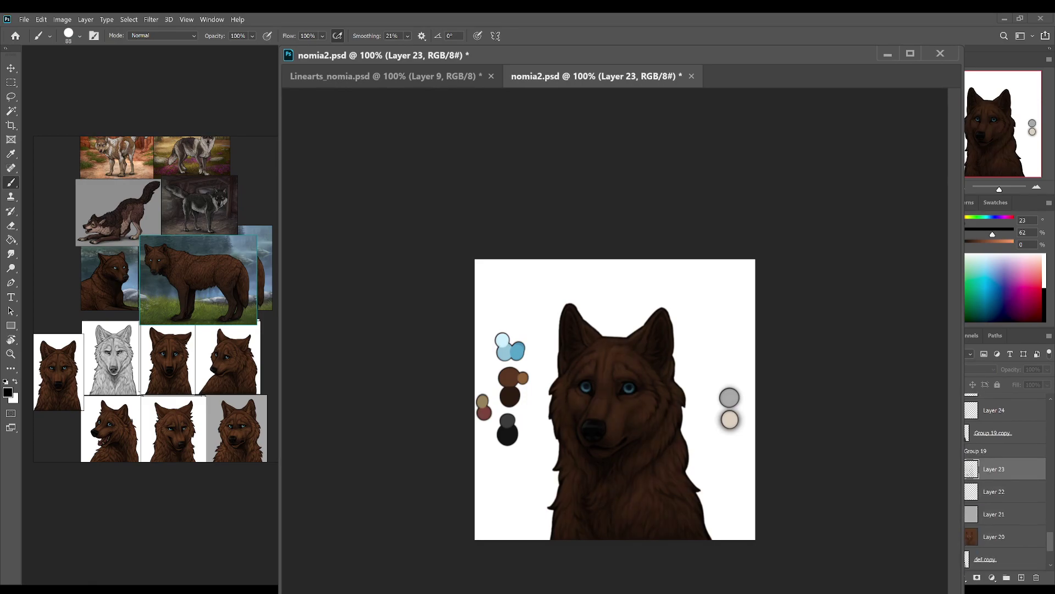
click(986, 496)
click(964, 372)
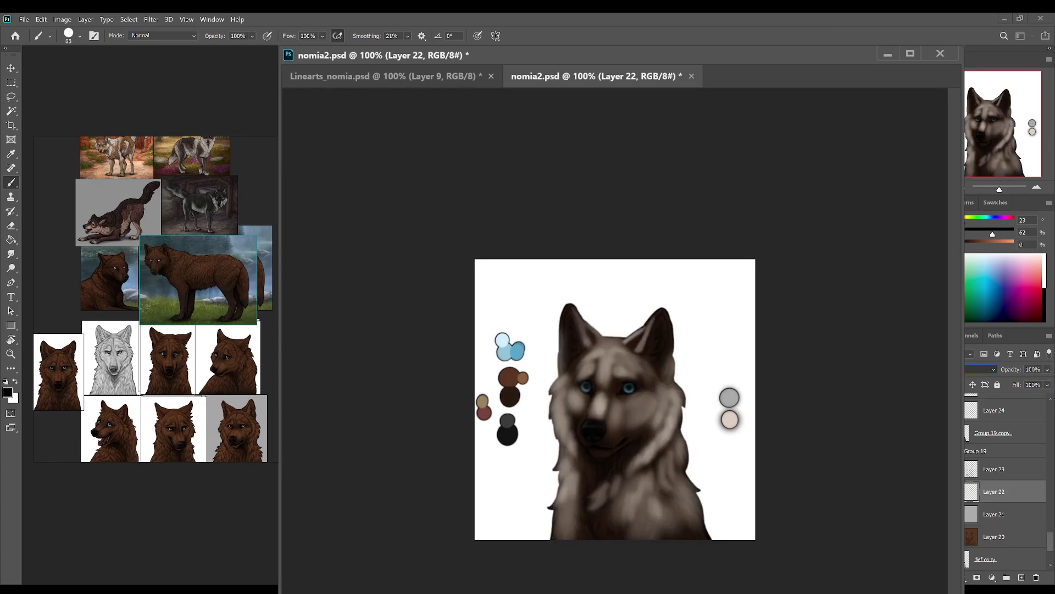
scroll(981, 370, down, 4)
key(Down)
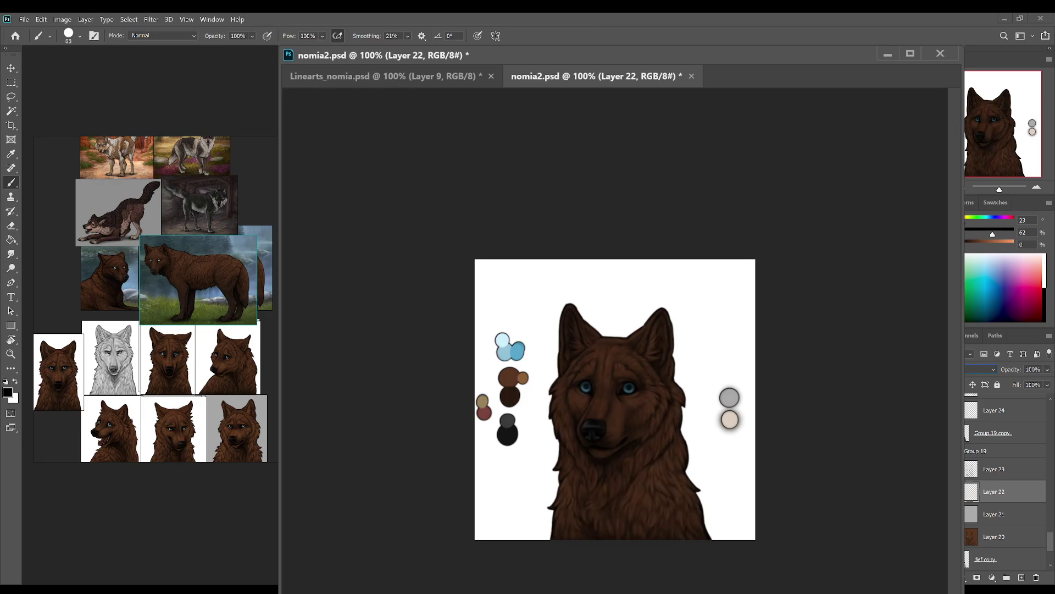
scroll(1006, 482, up, 2)
key(Down)
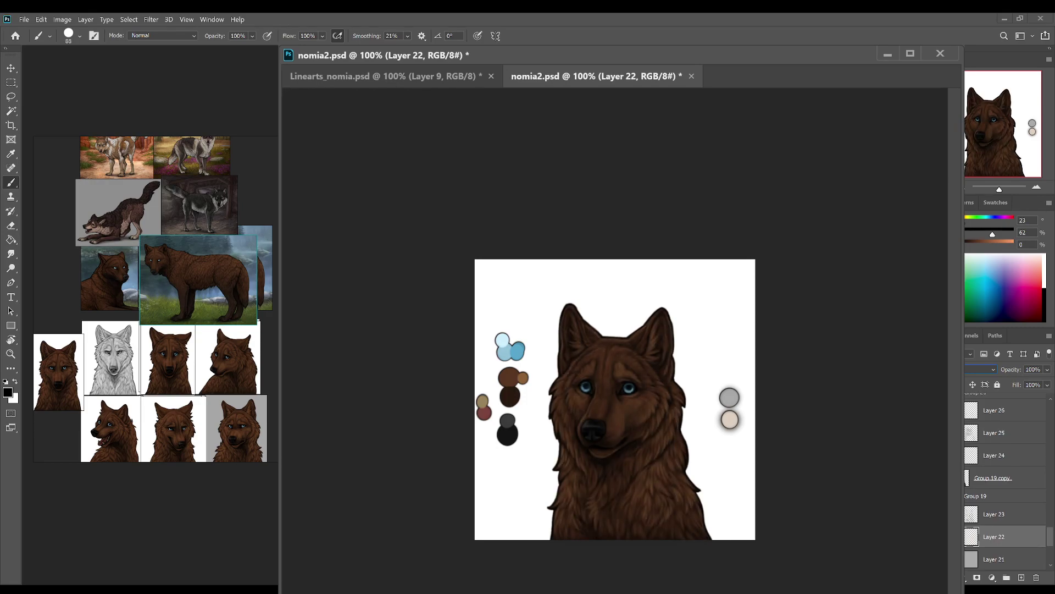
key(Down)
click(419, 79)
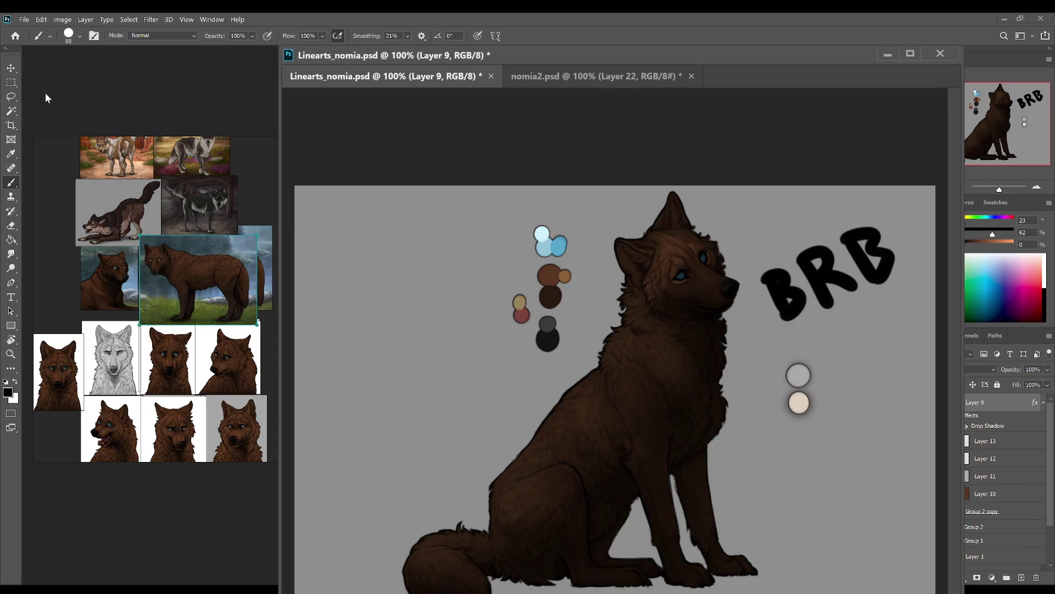
Step: Erase the "BRB" lettering beside the wolf's head from Layer 9 and clear the selection
key(m)
mouse_move(737, 197)
mouse_down()
mouse_move(867, 311)
mouse_move(907, 331)
mouse_up()
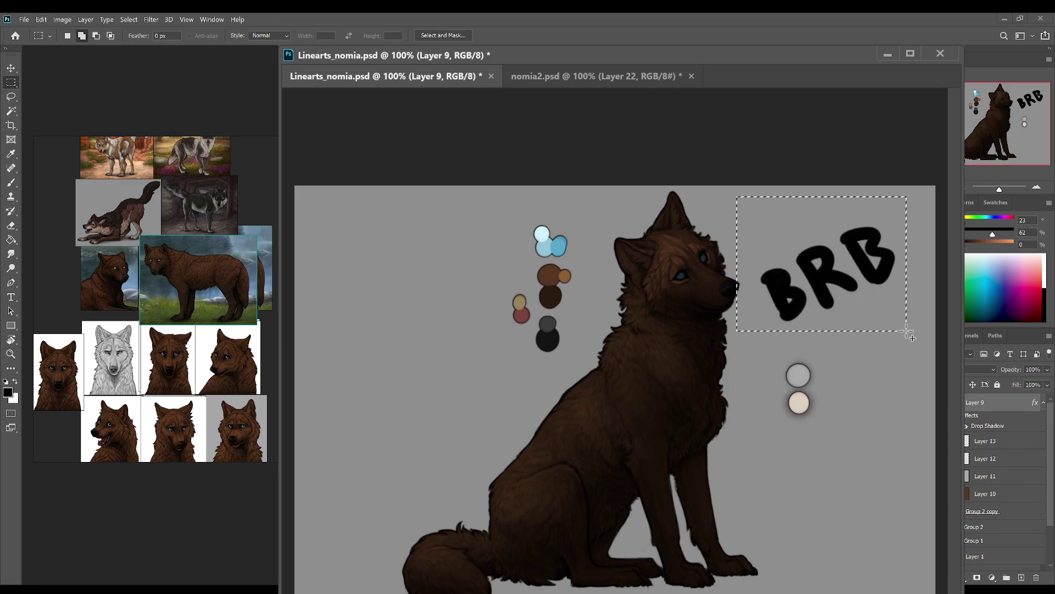
key(Delete)
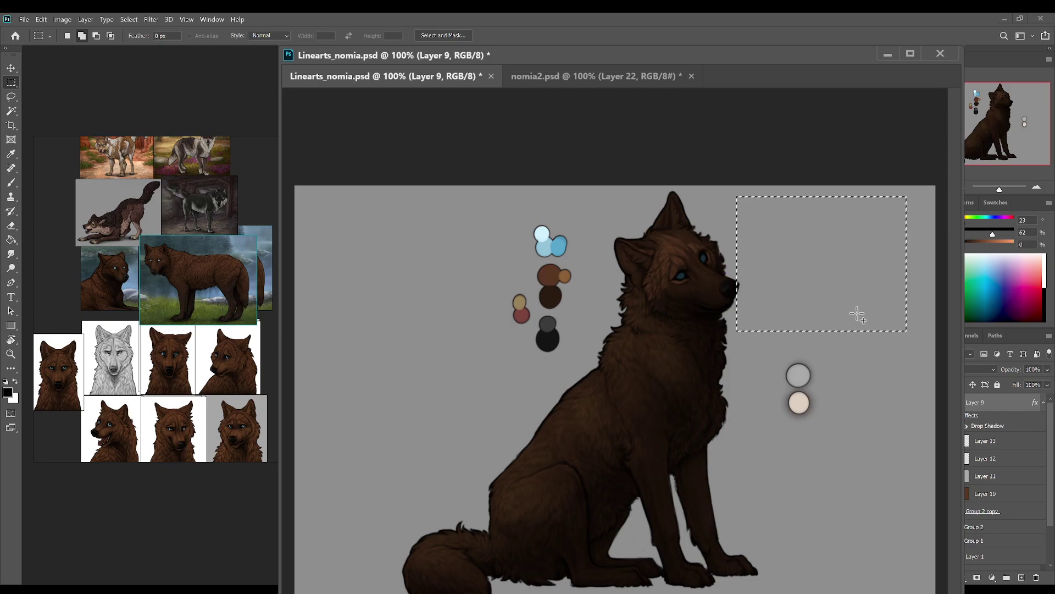
key(ctrl+d)
Step: Adjust the opacity and fill of Layer 12 and set Layer 11 to 100% opacity and fill to brighten the fur
click(986, 441)
scroll(985, 446, down, 1)
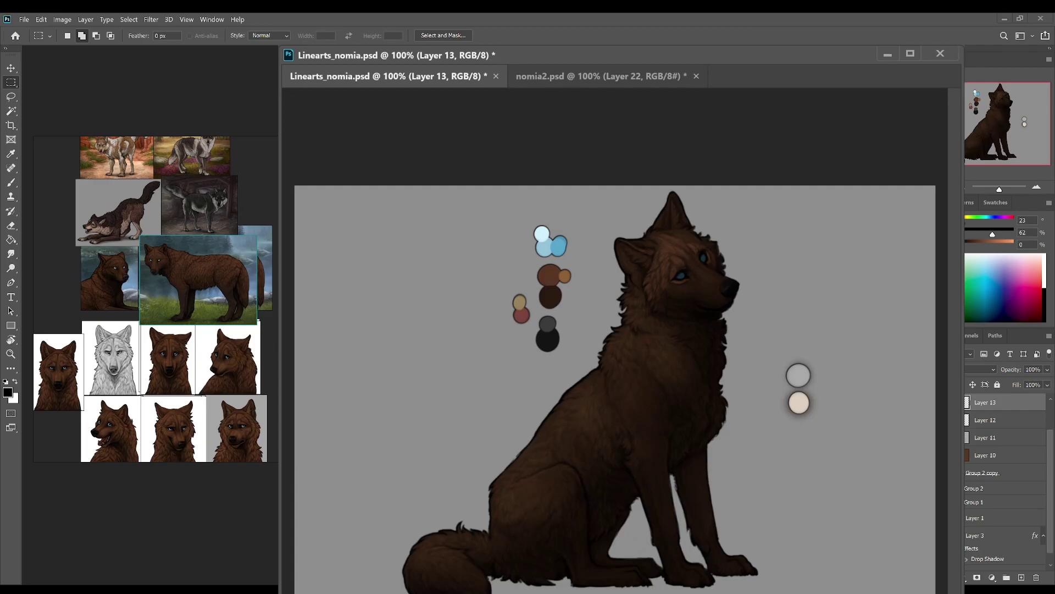
click(974, 419)
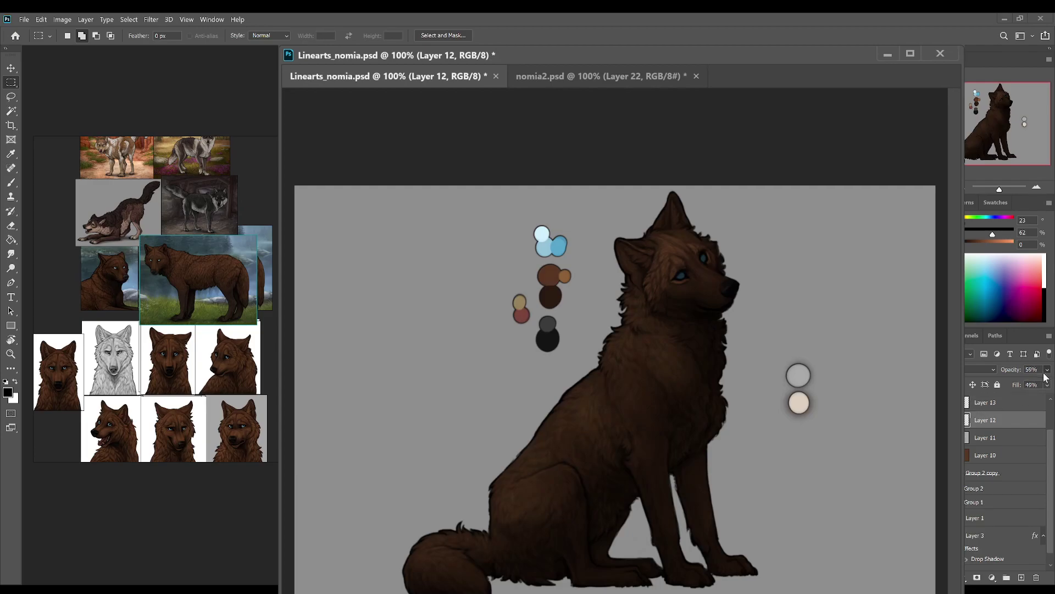
key(0)
click(1046, 384)
click(1038, 395)
key(shift+7)
key(shift+6)
click(987, 438)
key(8)
key(2)
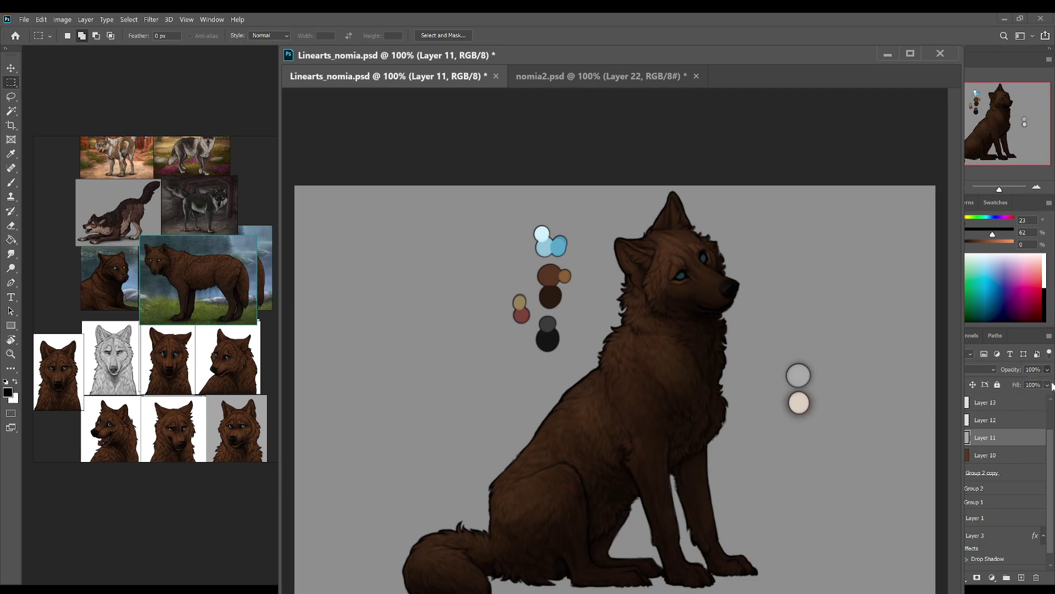
Step: Set up a small fur-texture brush on Layer 13 in the reddish-brown swatch colour, and adjust the Smudge tool's size
click(994, 404)
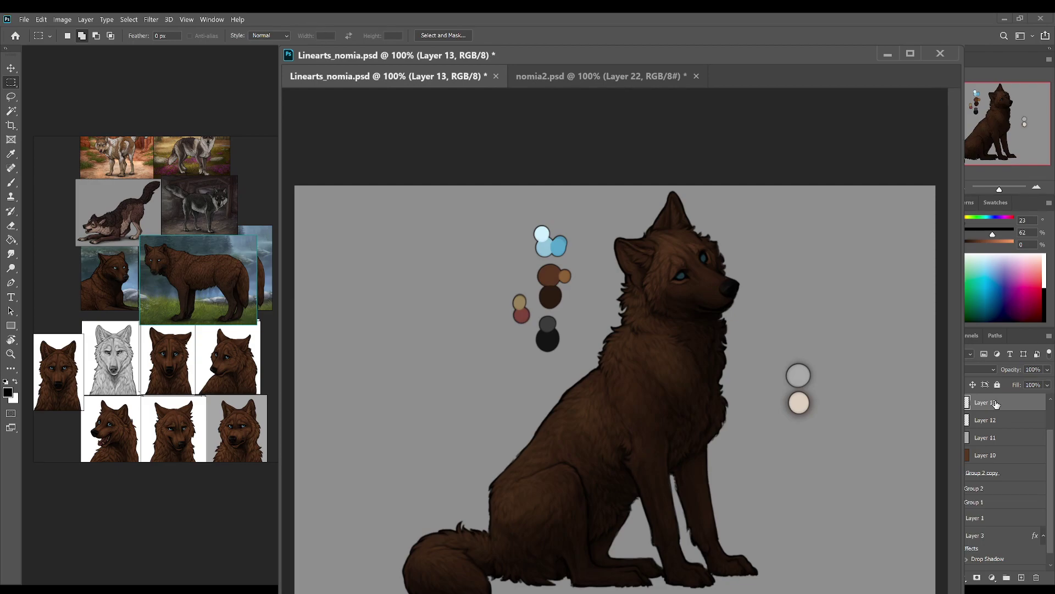
key(b)
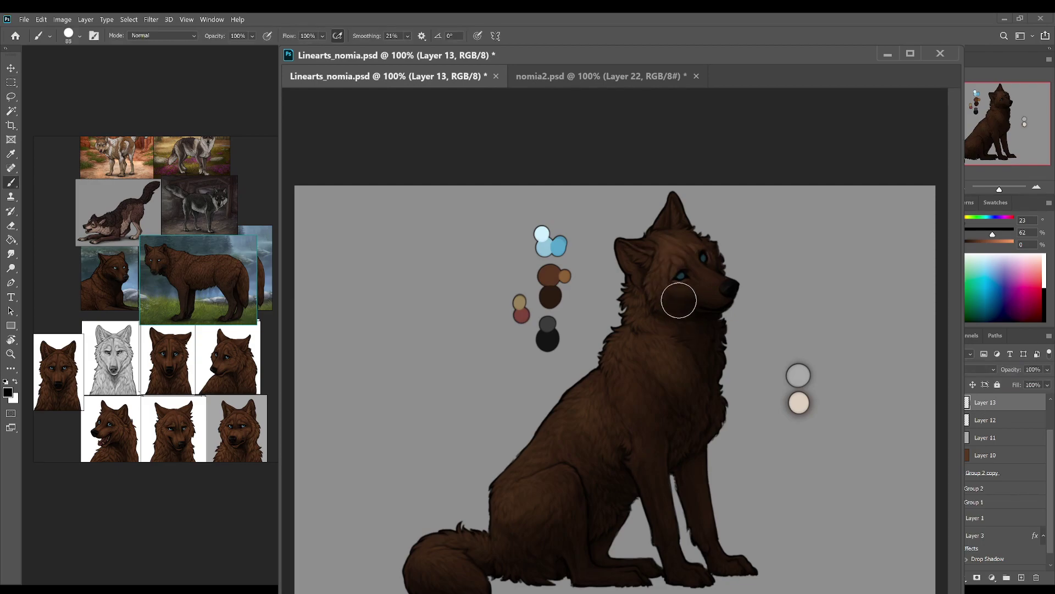
right_click(676, 282)
click(764, 404)
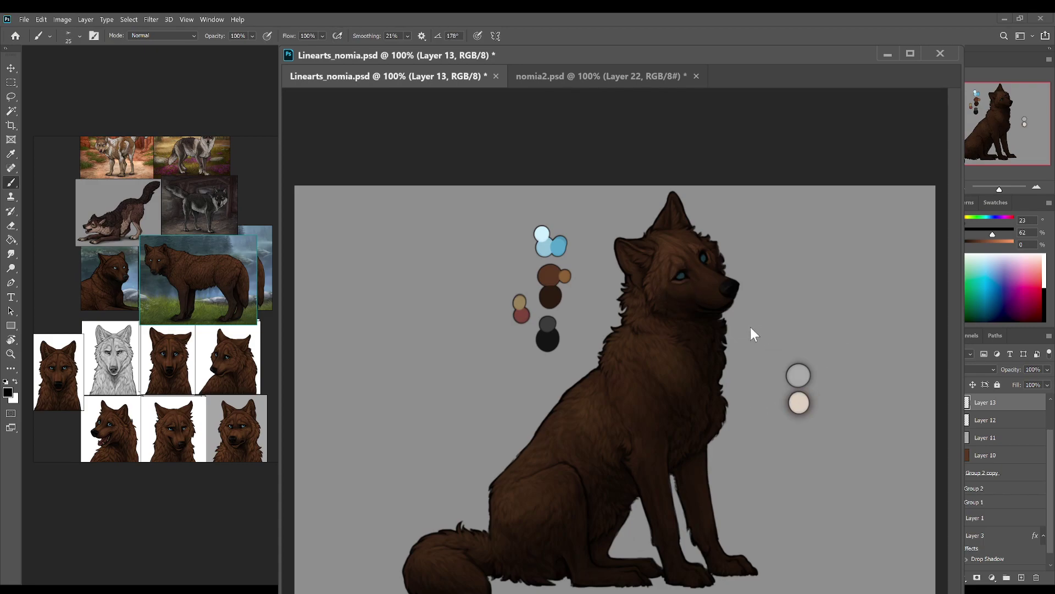
alt+click(548, 278)
right_click(707, 284)
drag(796, 317, 791, 318)
key(r)
right_click(724, 285)
drag(811, 321, 808, 324)
Step: Paint brown fur strokes on the cheek below the wolf's near eye, soften them with the Smudge tool, and save the file
key(r)
mouse_move(726, 305)
mouse_down()
mouse_move(770, 348)
mouse_move(768, 377)
mouse_up()
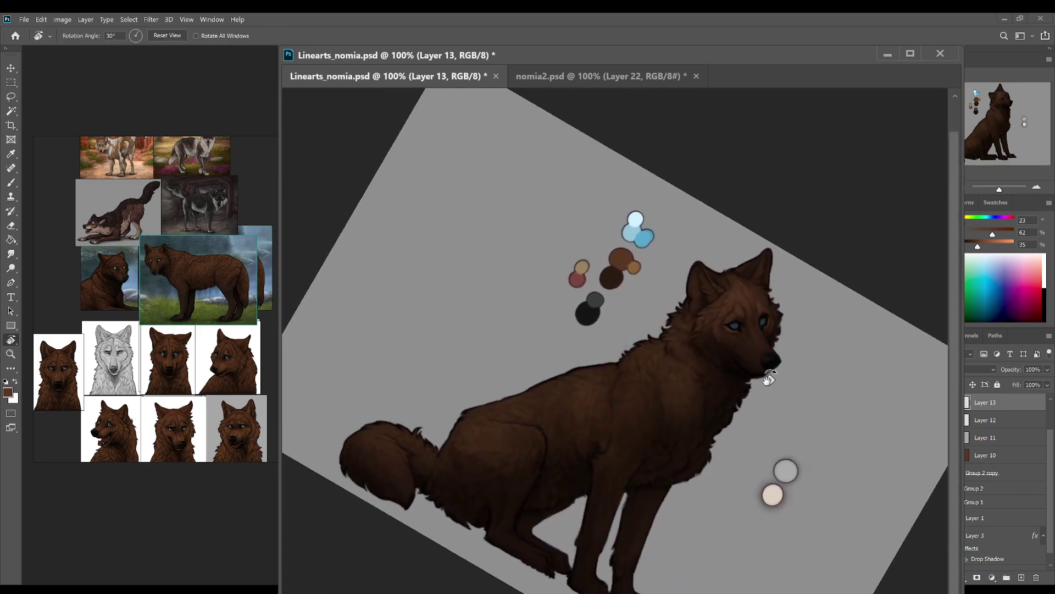
key(b)
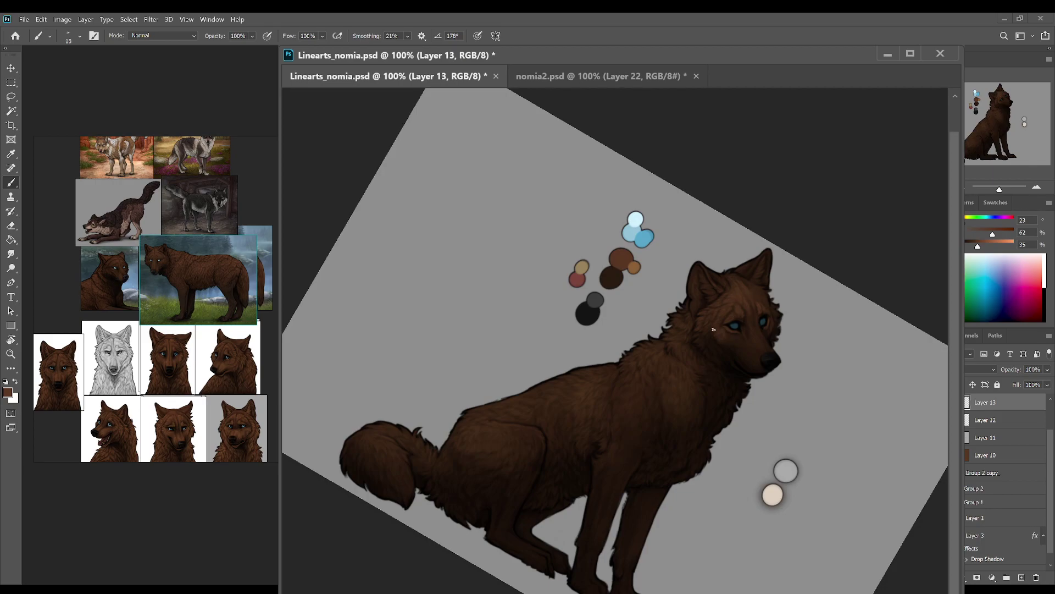
mouse_move(720, 319)
mouse_down()
mouse_move(777, 372)
mouse_move(737, 344)
mouse_up()
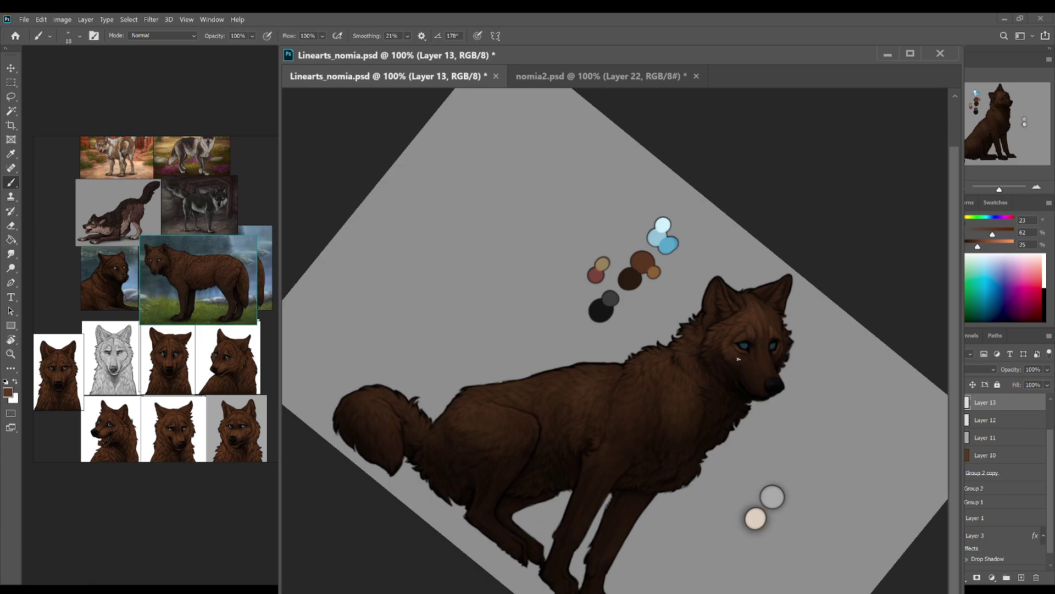
key(r)
key(b)
key(alt)
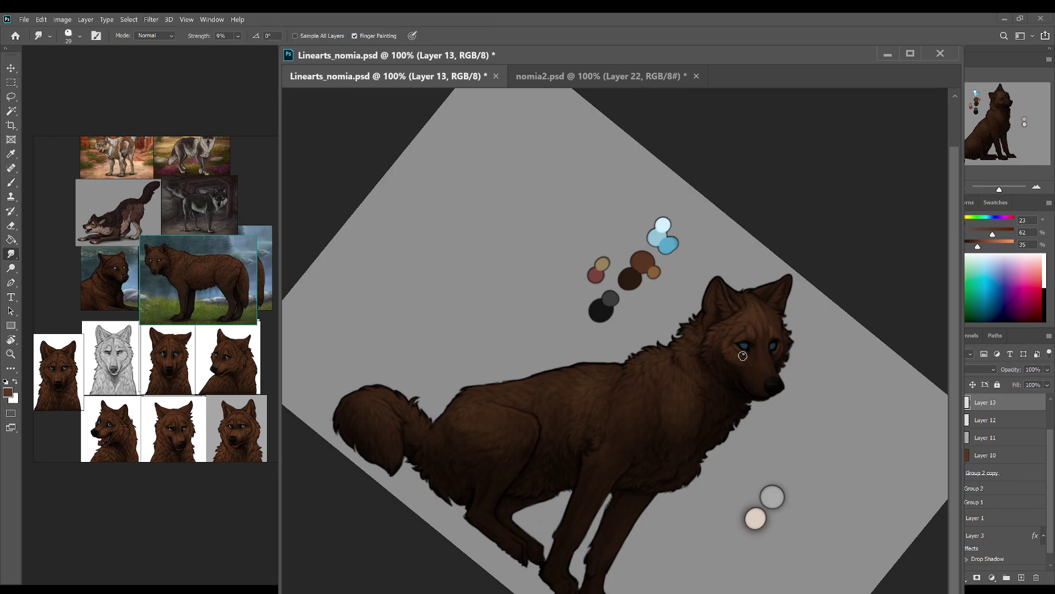
key(r)
key(ctrl+s)
key(b)
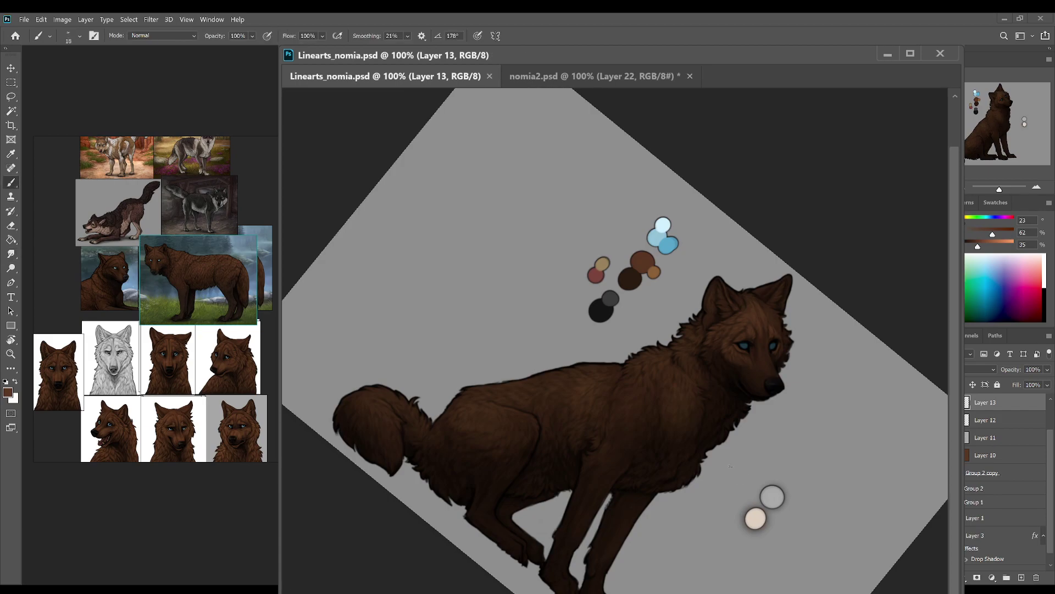
Step: Add a few brown fur strokes along the side of the muzzle in front of the near eye
click(754, 373)
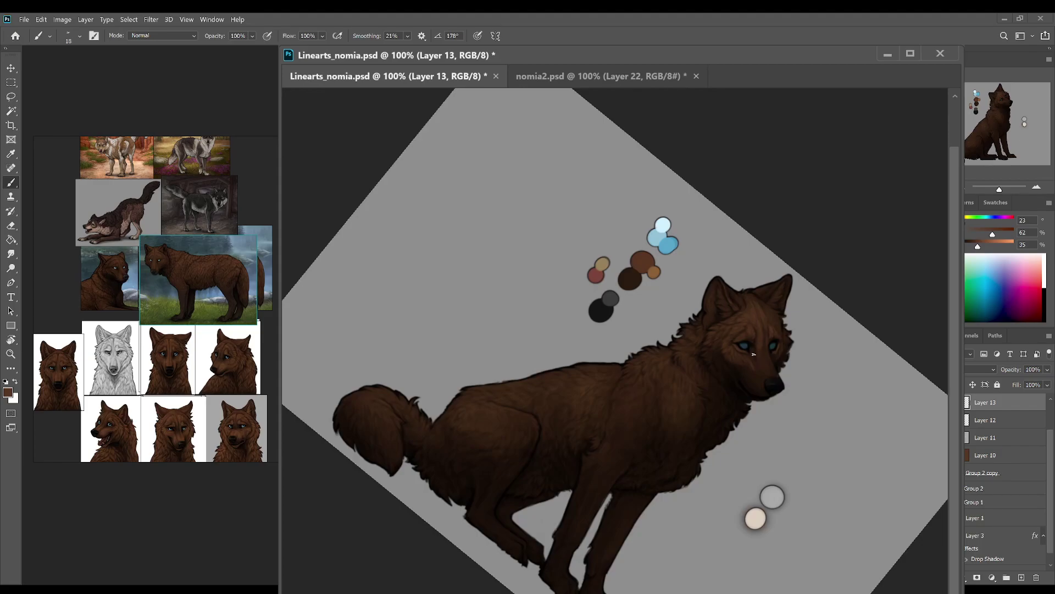
key(r)
drag(787, 388, 771, 322)
key(b)
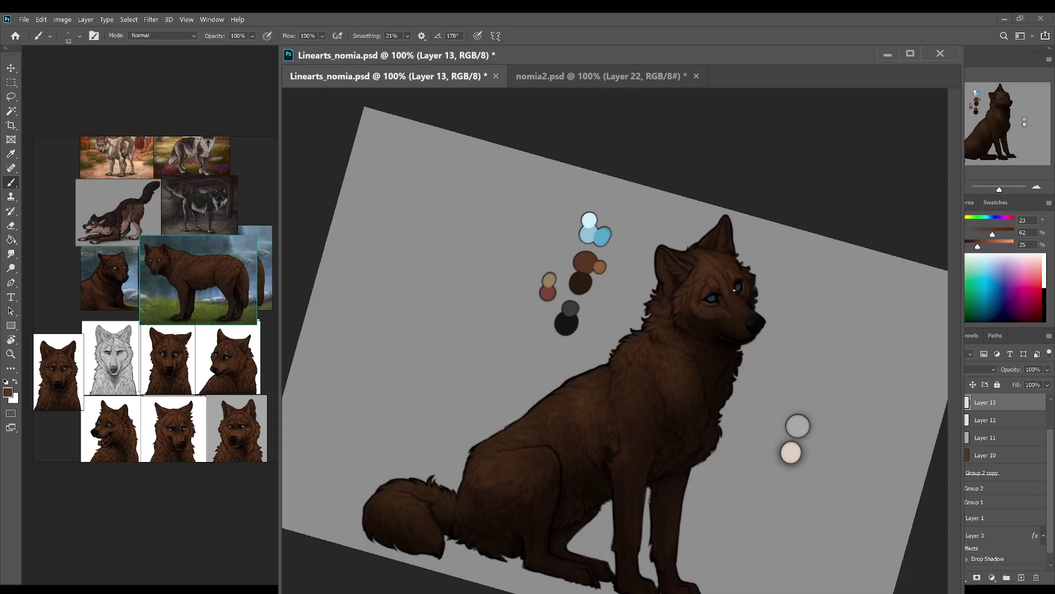
Step: Add short brown fur strokes between the wolf's eyes at the top of the muzzle and save the file
key(r)
mouse_move(763, 288)
mouse_down()
mouse_move(790, 341)
mouse_move(756, 311)
mouse_up()
key(b)
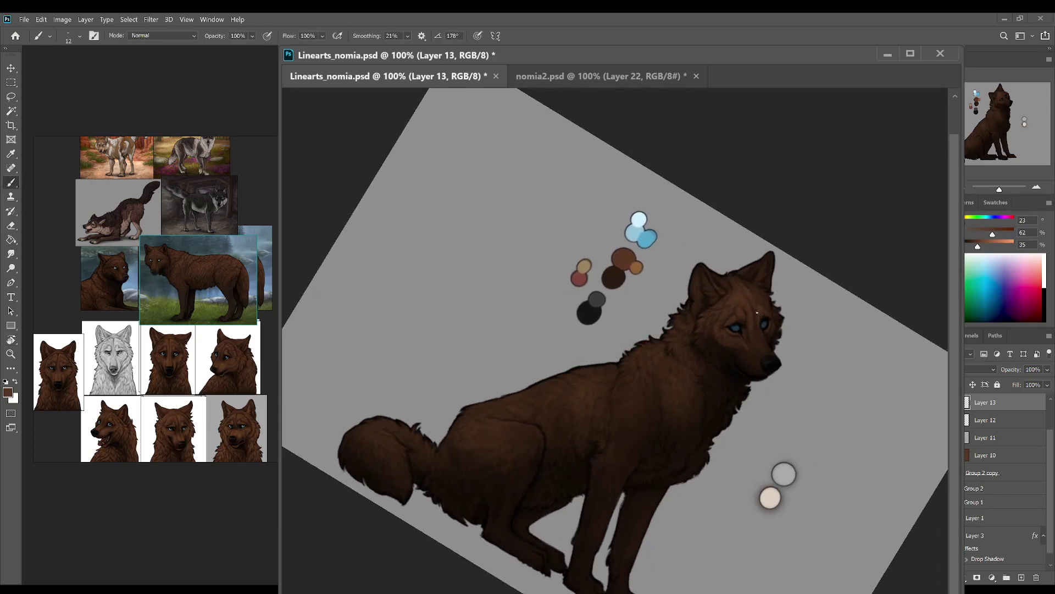
alt+click(759, 305)
alt+click(760, 307)
alt+click(757, 302)
alt+click(758, 306)
alt+click(626, 261)
key(ctrl+s)
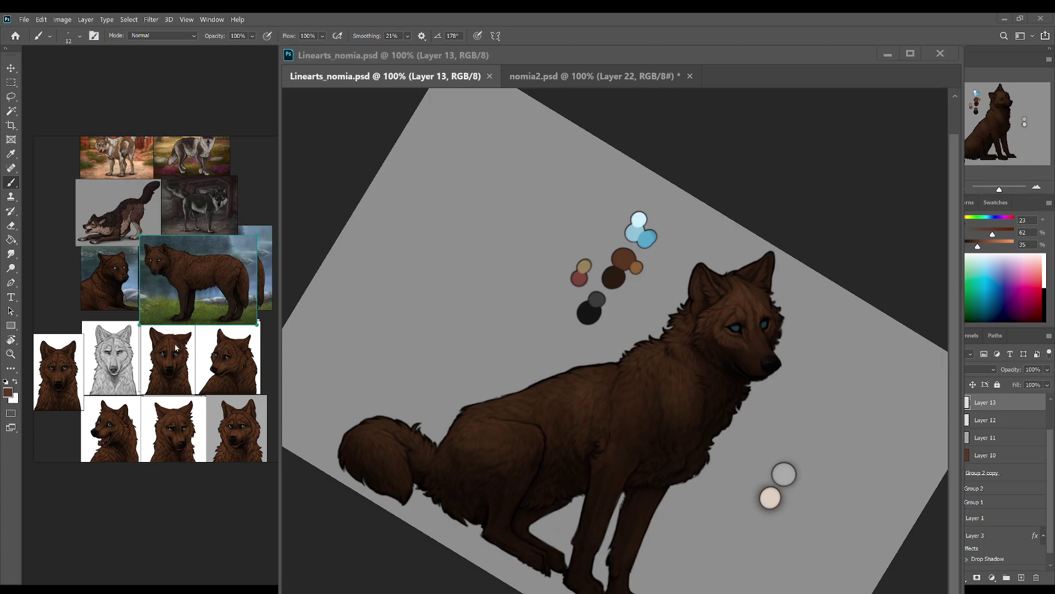
Step: Using the reference wolves, extend the brown fur strokes down the side of the muzzle, smudge them, and save the file
drag(201, 313, 206, 302)
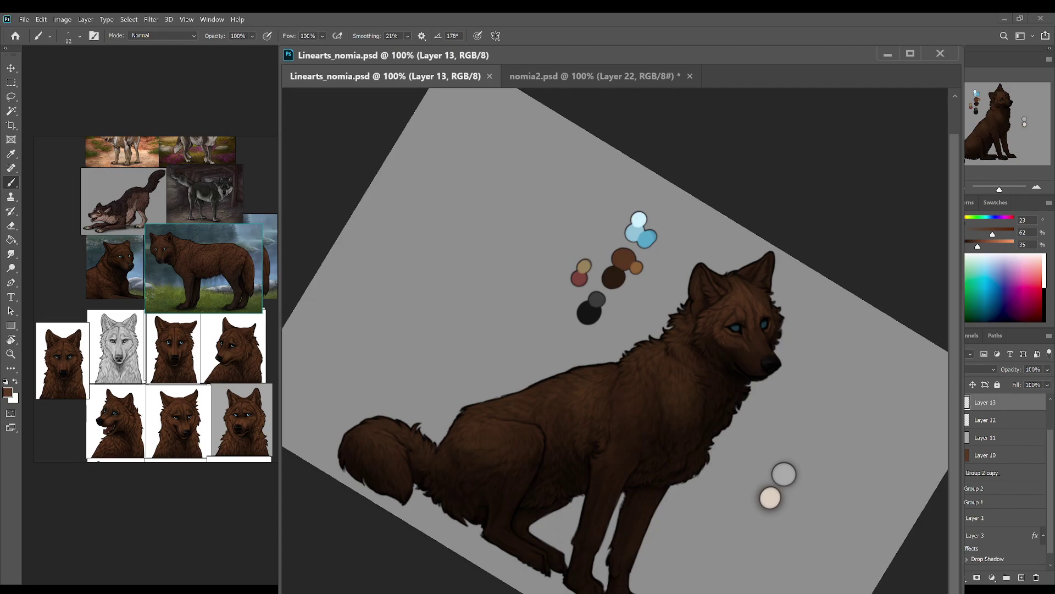
click(703, 327)
alt+click(622, 260)
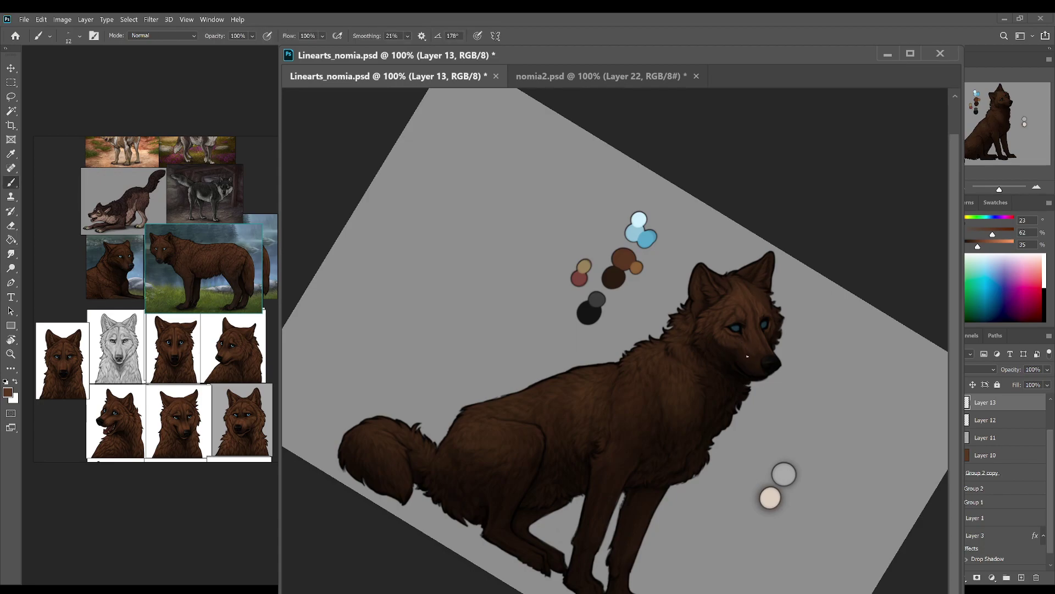
key(r)
click(1036, 187)
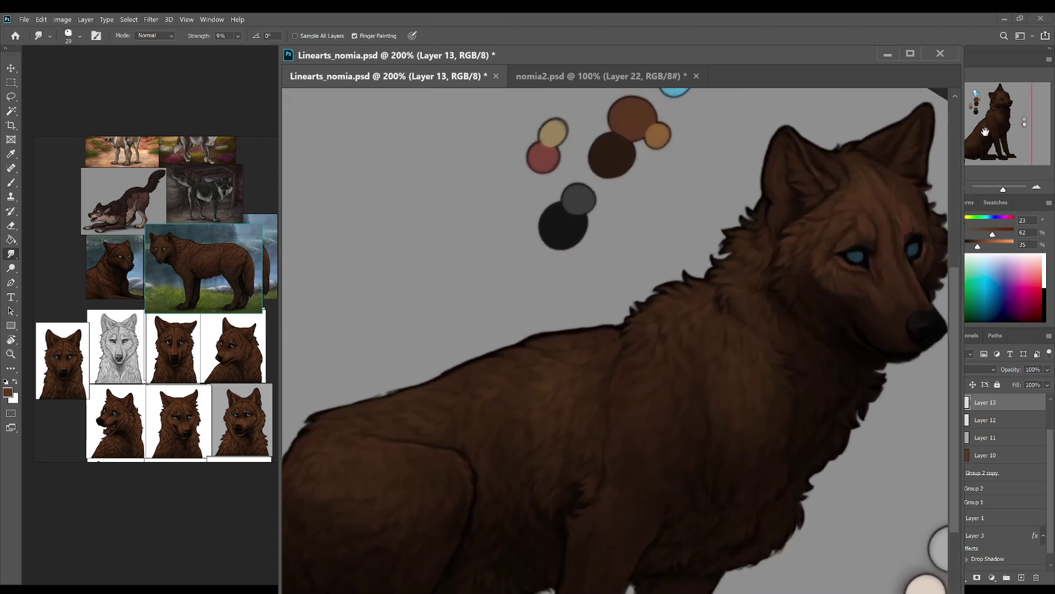
drag(984, 132, 998, 129)
key(b)
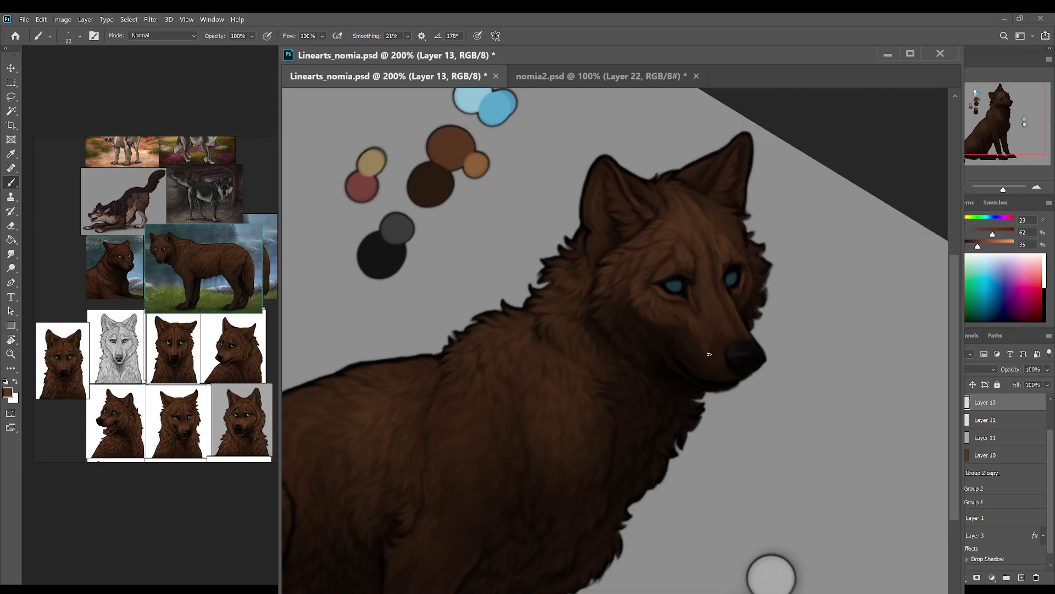
key(r)
click(172, 37)
key(ctrl+s)
key(ctrl+minus)
key(ctrl+minus)
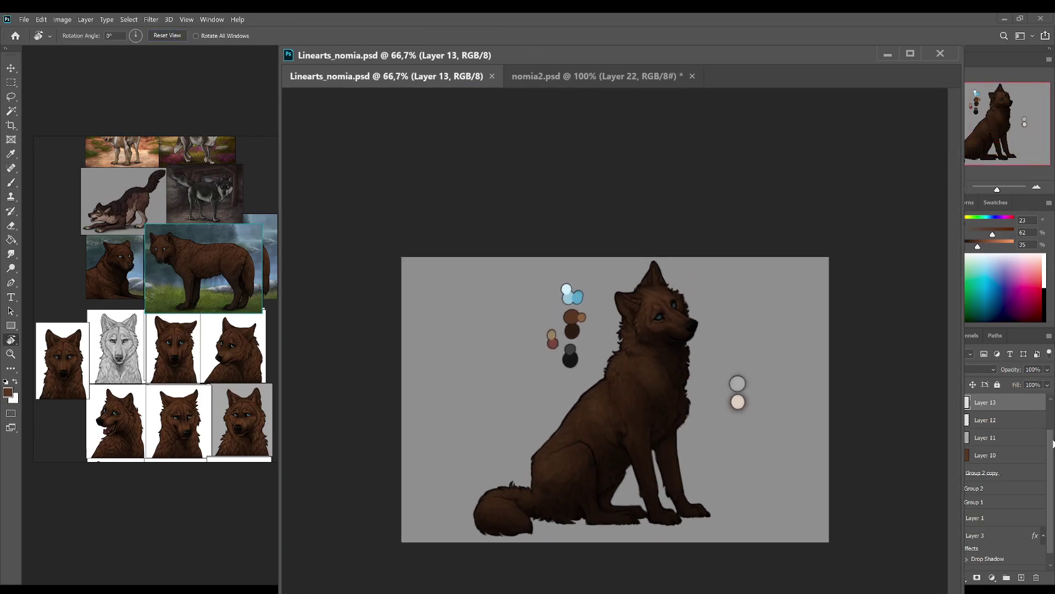
Step: Darken the Background layer to a deeper grey and make Layer 13 active again
scroll(1054, 443, down, 1)
click(1012, 564)
key(i)
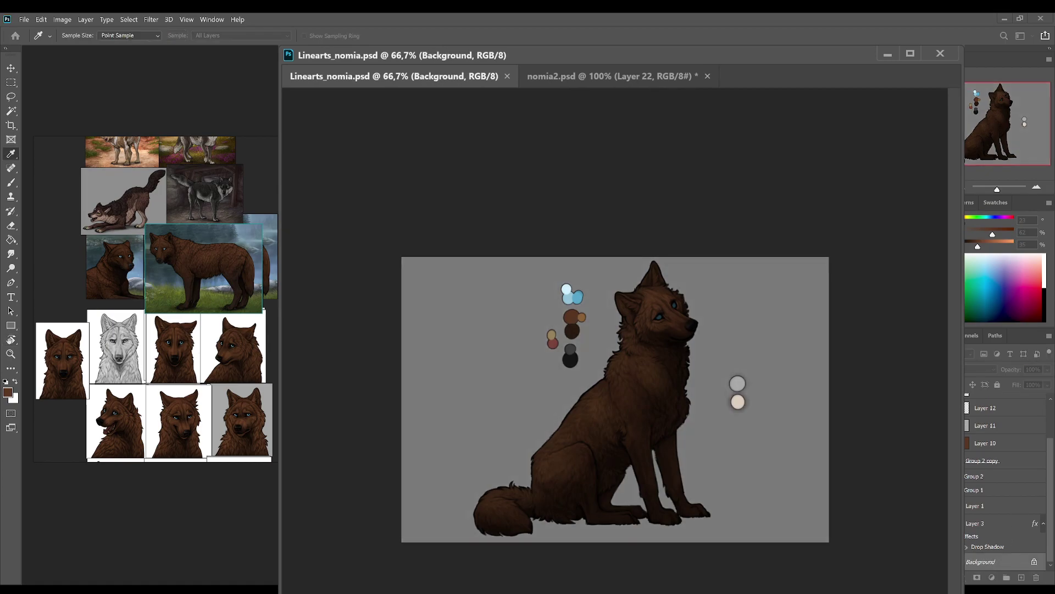
key(Return)
drag(1051, 499, 1052, 418)
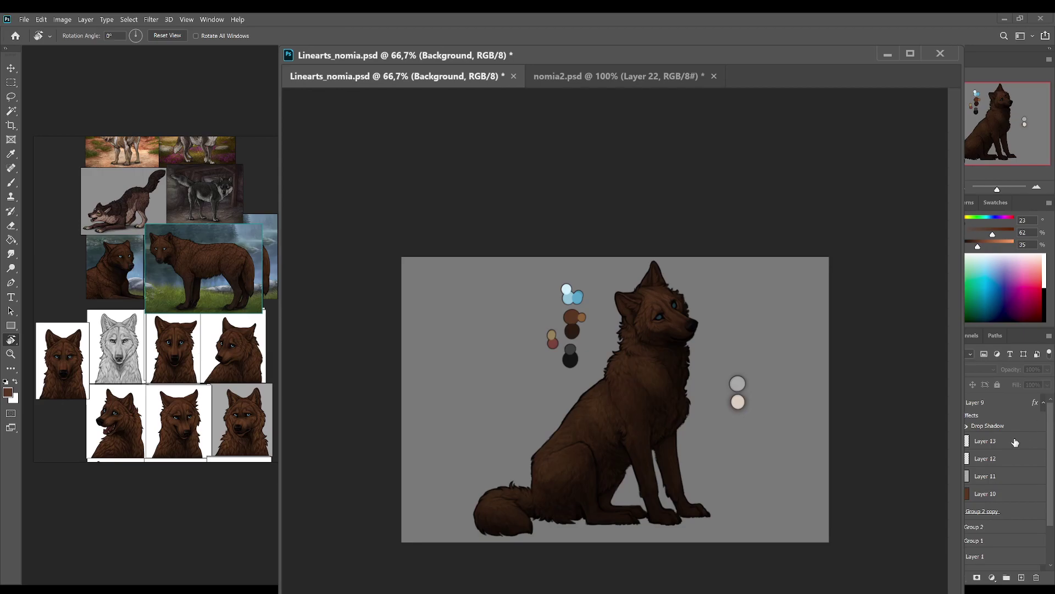
click(1012, 441)
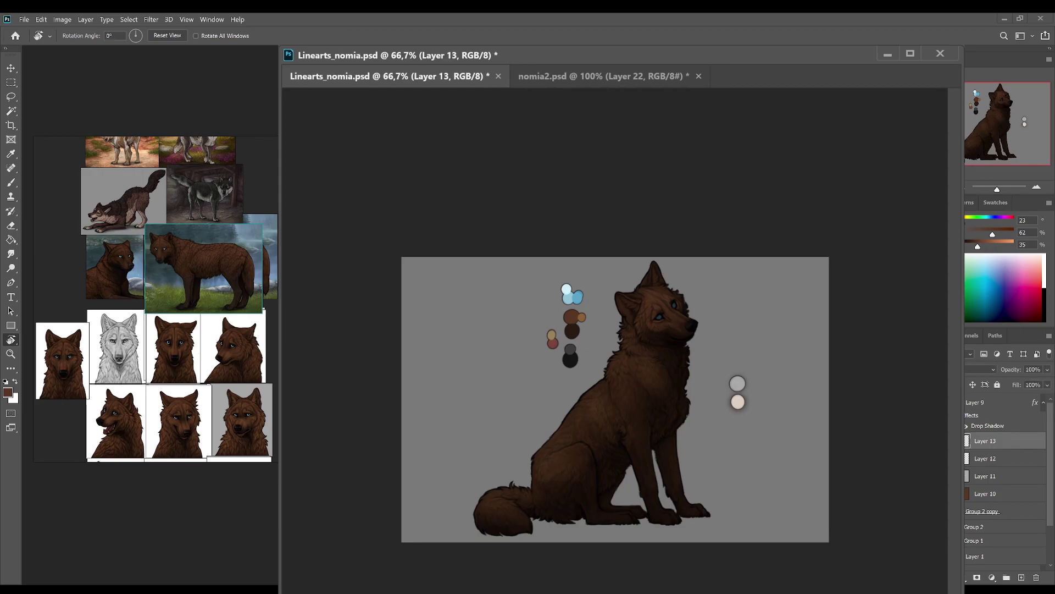
Step: Paint brown fur strokes on the side of the muzzle below the near eye and blend them with the Smudge tool
click(1036, 186)
drag(1015, 158, 979, 91)
key(s)
key(r)
mouse_move(781, 297)
mouse_down()
mouse_move(810, 354)
mouse_move(730, 346)
mouse_up()
key(b)
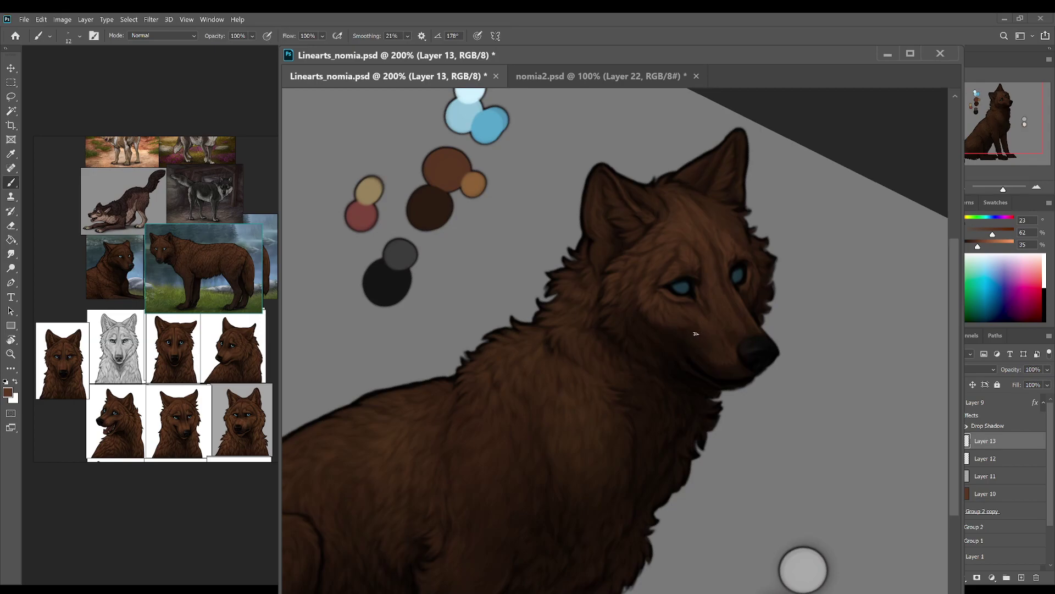
key(r)
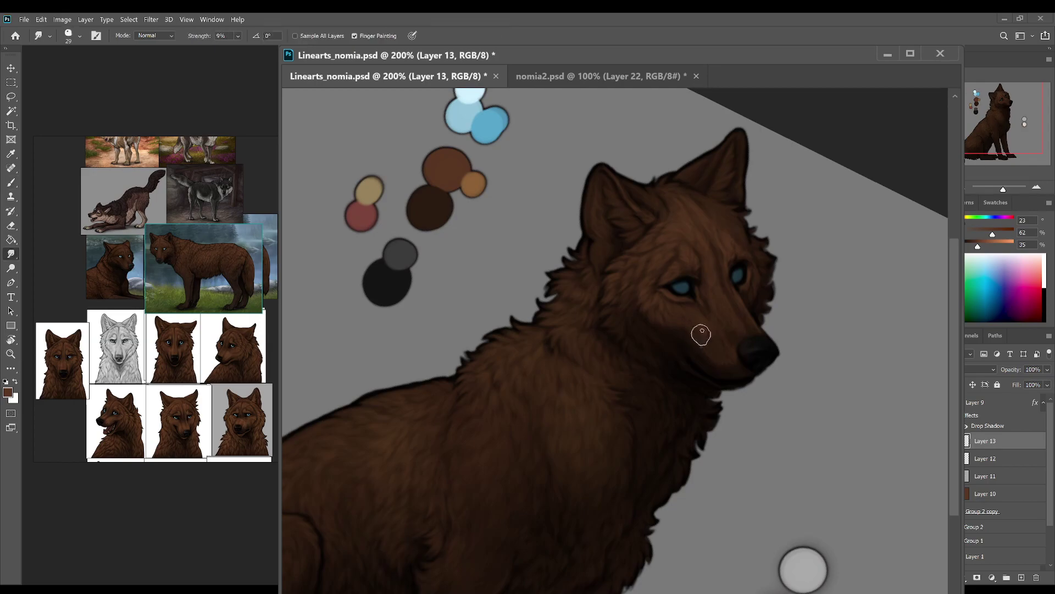
key(b)
key(r)
key(b)
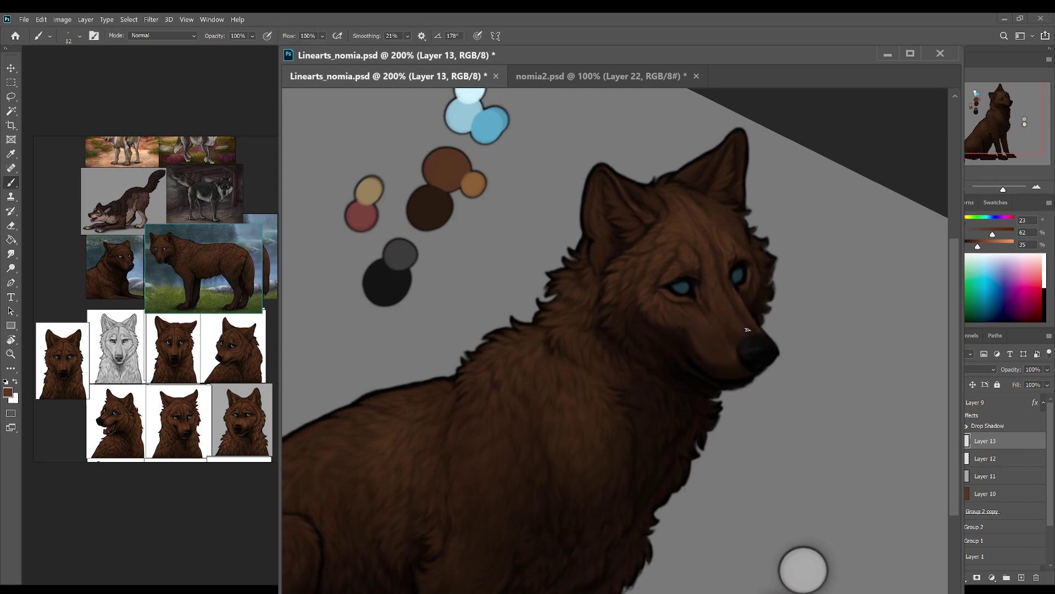
Step: Sample dark brown beside the nose and paint small dark details on the side of the muzzle behind it
key(r)
key(b)
key(i)
click(747, 353)
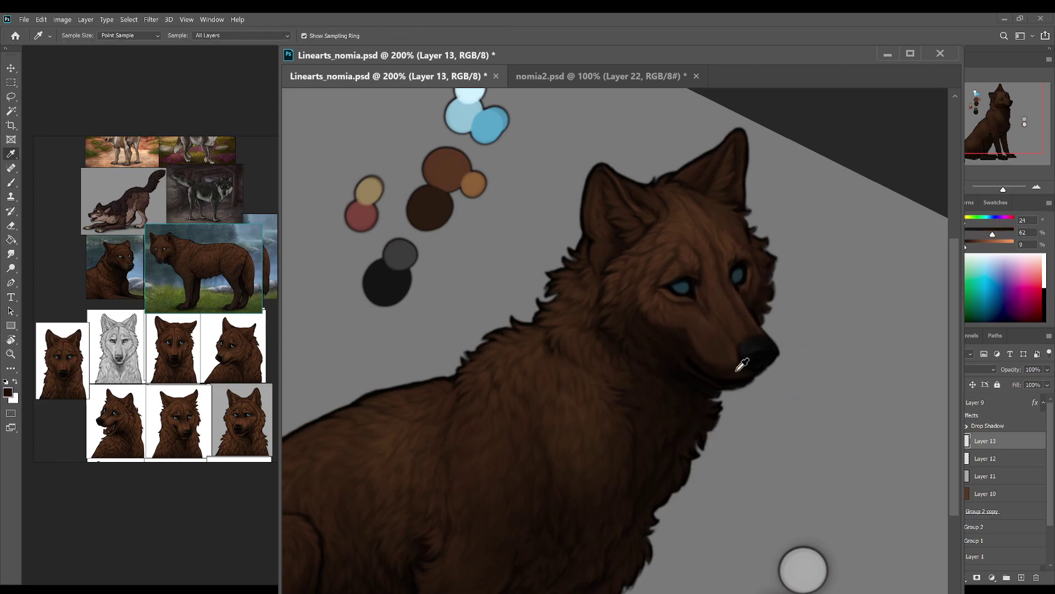
key(b)
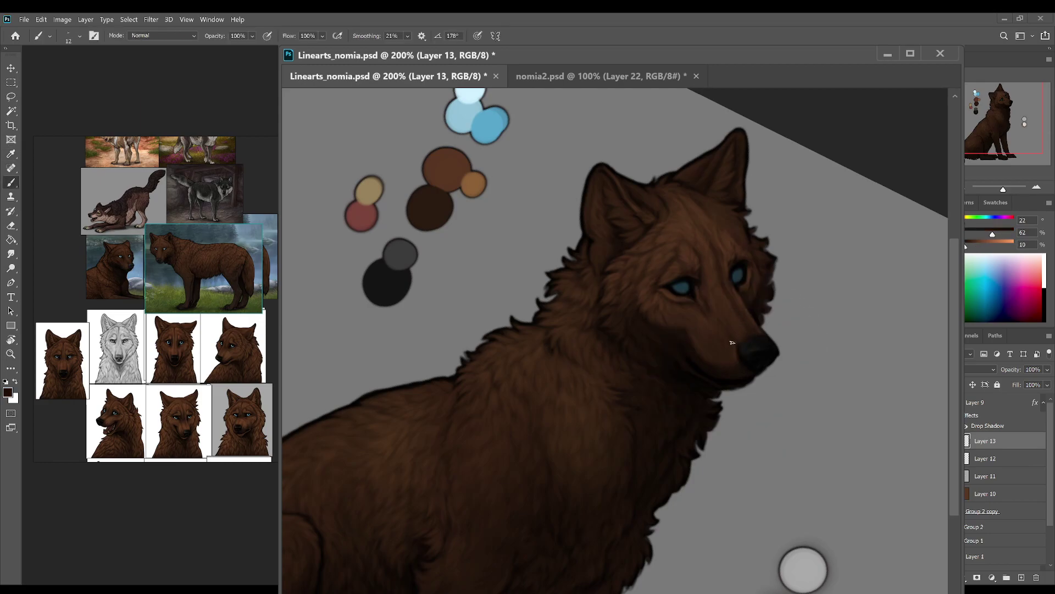
alt+click(726, 338)
alt+click(731, 330)
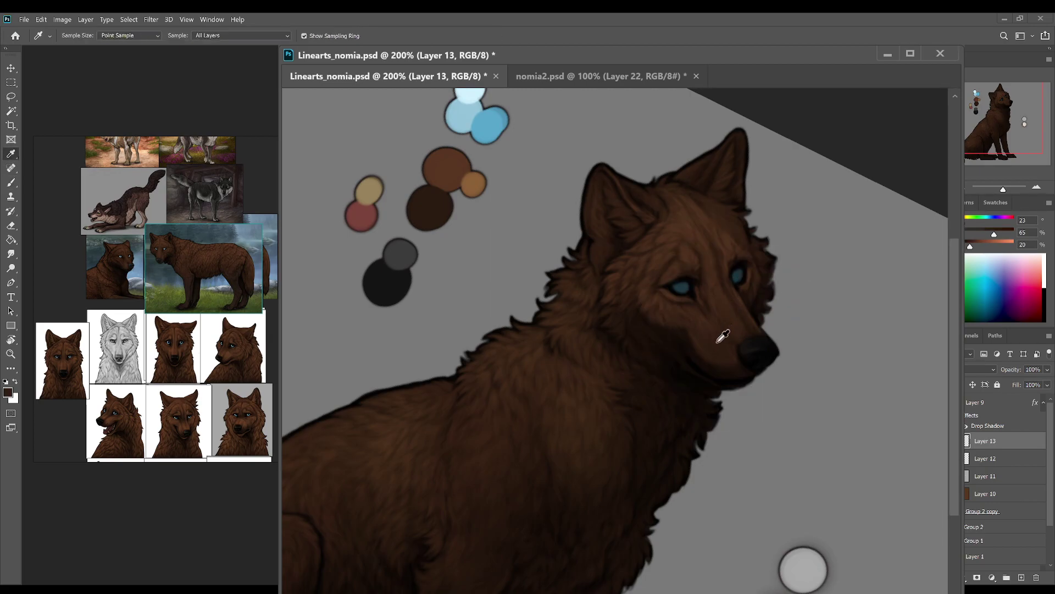
Step: Pick the reddish-brown swatch, add strokes on the muzzle beside the nose, and smudge them toward the lip
alt+click(451, 161)
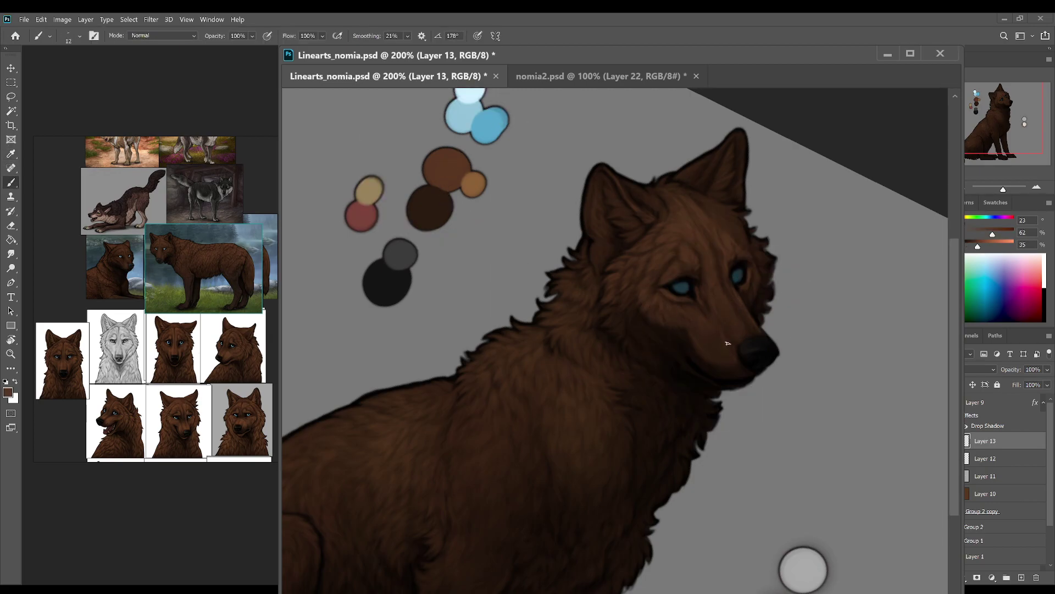
key(r)
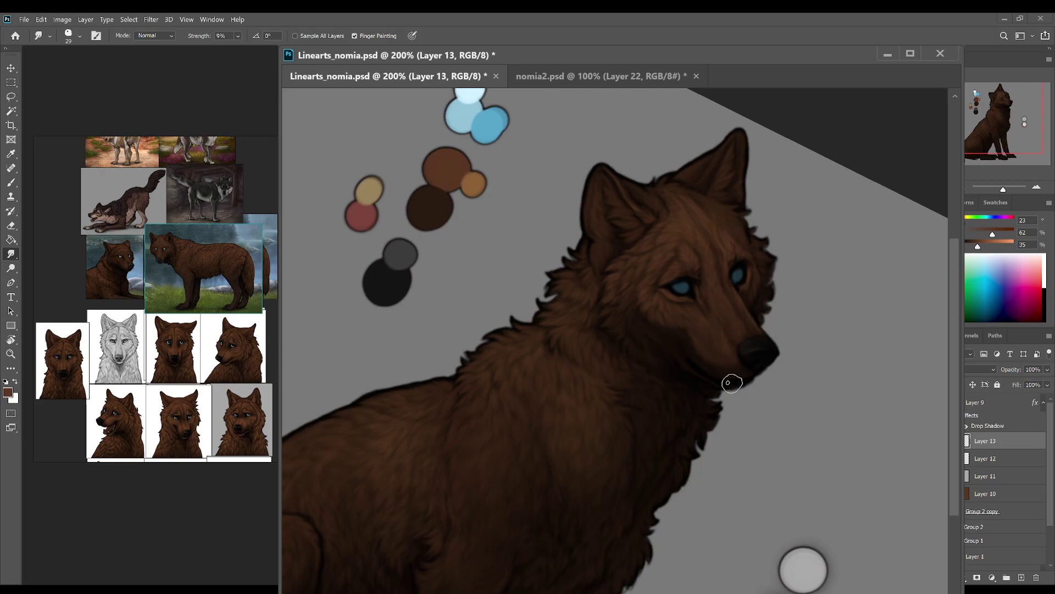
key(b)
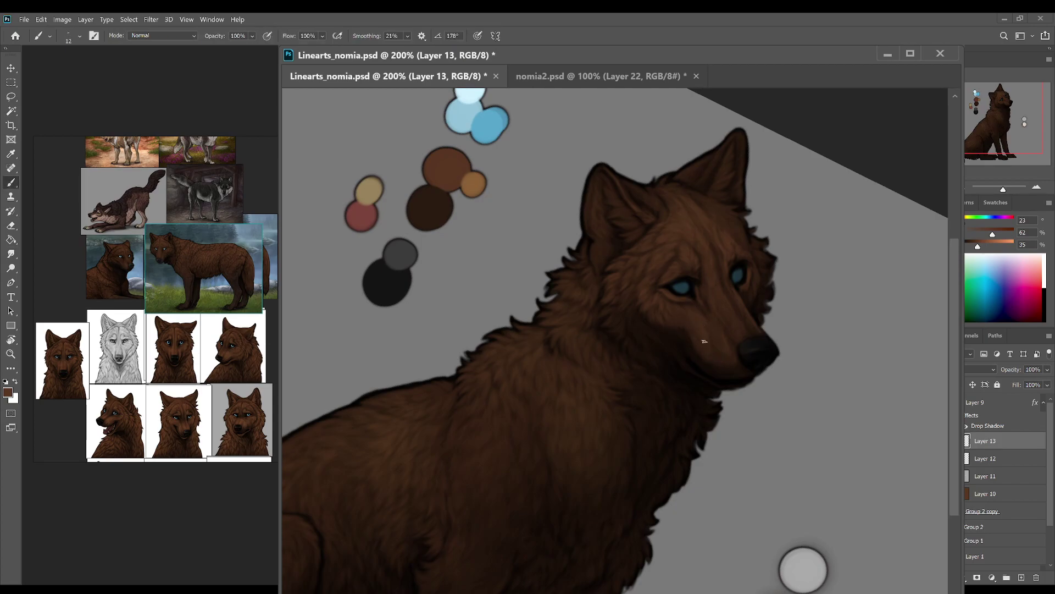
Step: Add short brown fur strokes along the upper lip and smudge them into the muzzle
key(r)
mouse_move(778, 369)
mouse_down()
mouse_move(775, 299)
mouse_move(690, 302)
mouse_up()
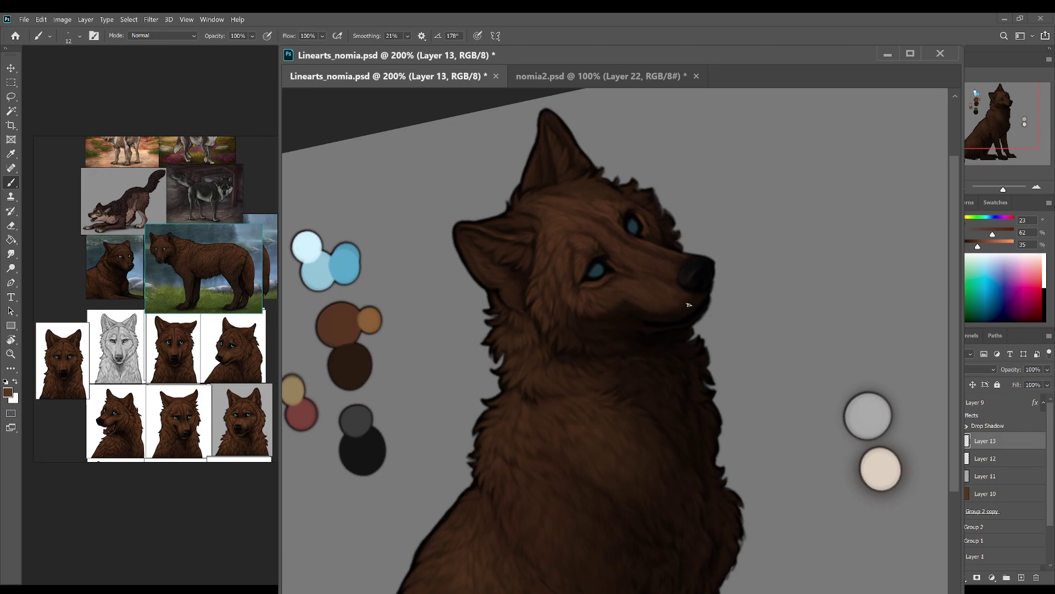
key(r)
key(b)
key(r)
key(b)
key(r)
key(b)
Step: Paint brown fur strokes on the lower cheek near the corner of the mouth and smudge them
drag(753, 314, 737, 443)
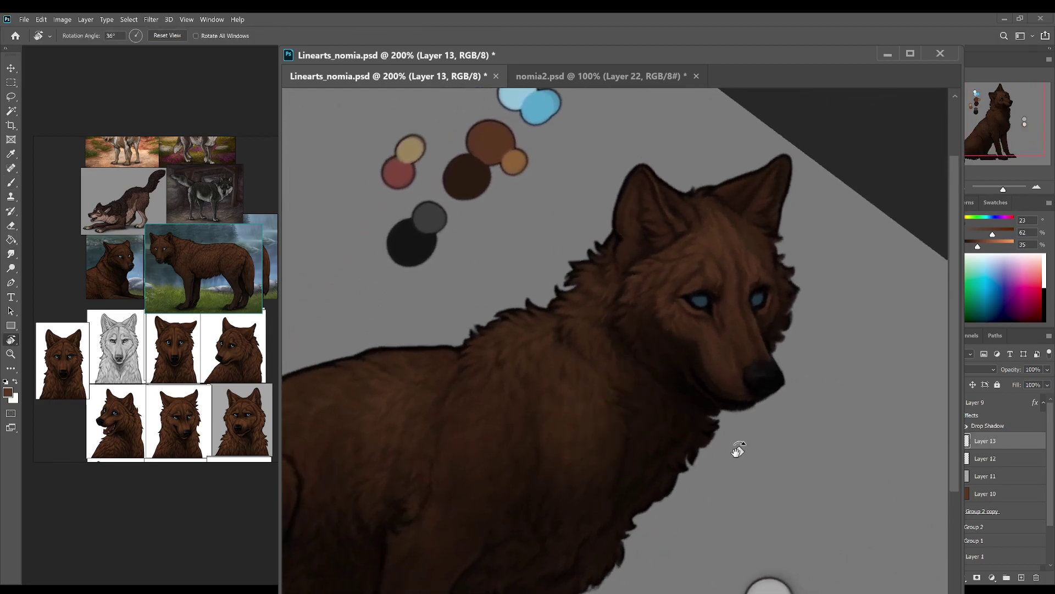
key(r)
key(b)
alt+click(699, 365)
key(r)
mouse_move(713, 342)
mouse_down()
mouse_move(797, 417)
mouse_move(709, 374)
mouse_up()
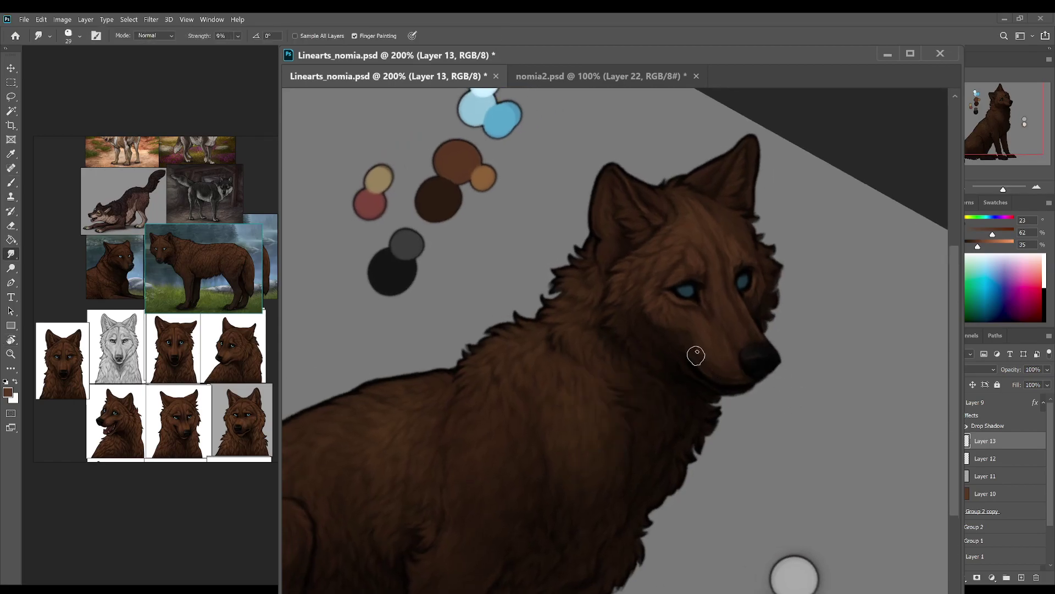
Step: Add fine brown fur strokes along the jaw below the corner of the mouth
key(r)
mouse_move(761, 340)
mouse_down()
mouse_move(766, 299)
mouse_move(690, 265)
mouse_up()
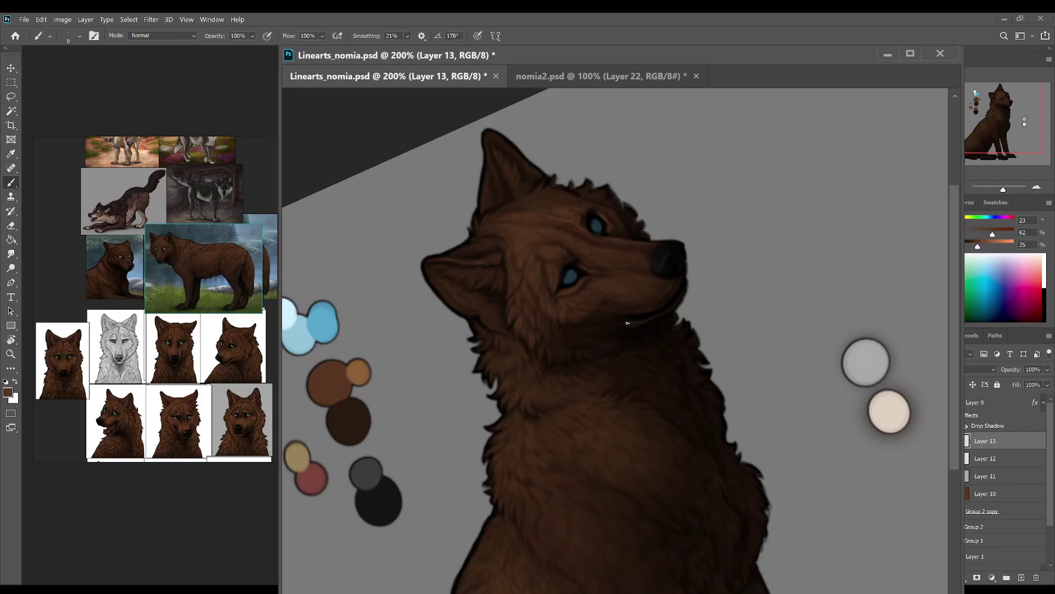
key(s)
key(b)
key(s)
key(b)
alt+click(607, 323)
Step: Paint brown fur strokes across the cheek behind the near eye and soften them with the Smudge tool
key(r)
mouse_move(750, 308)
mouse_down()
mouse_move(731, 450)
mouse_move(666, 348)
mouse_up()
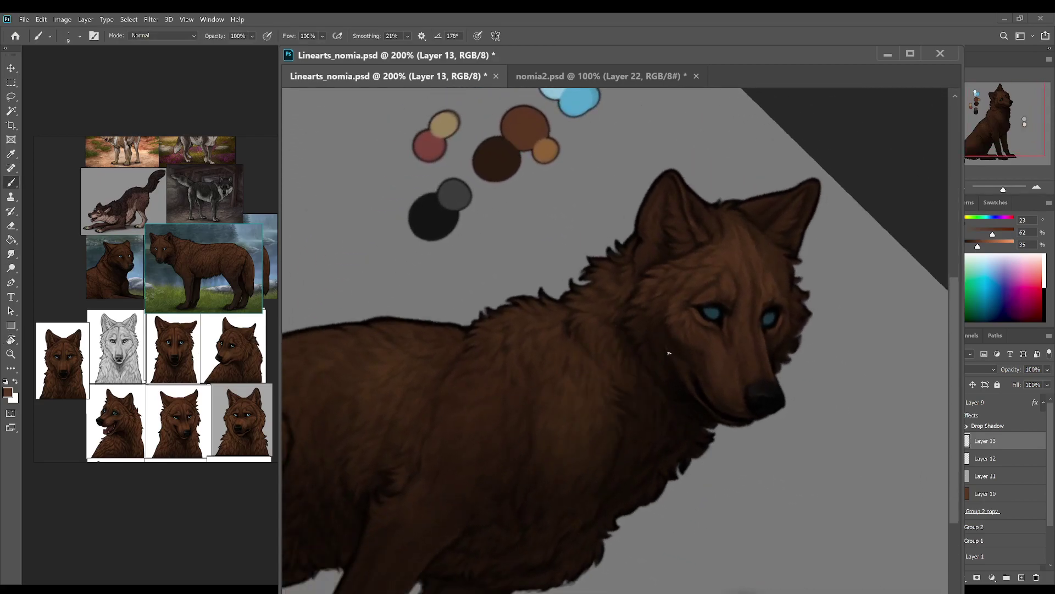
alt+click(662, 335)
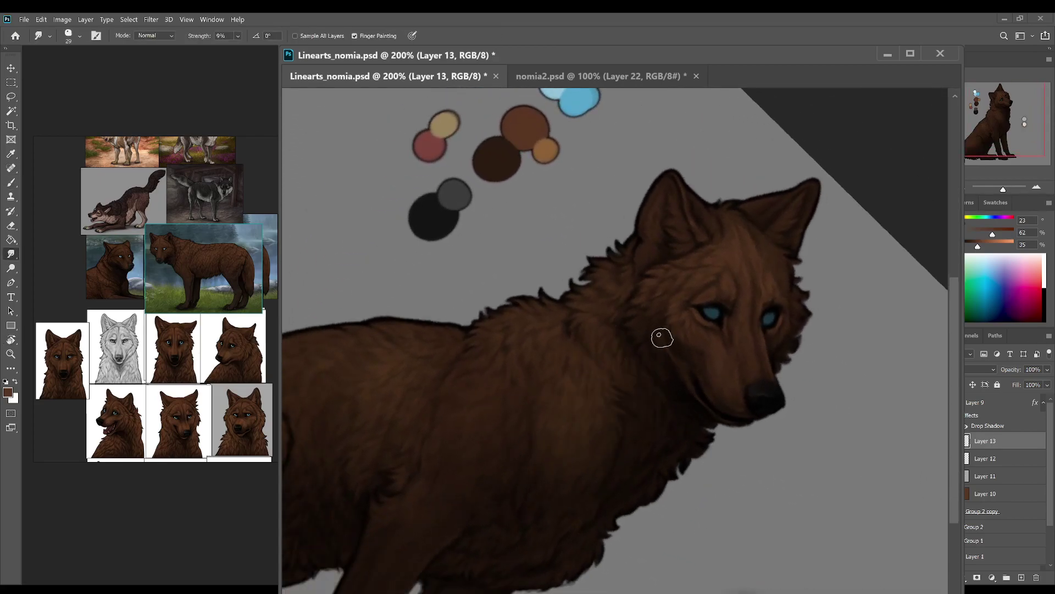
key(r)
key(b)
key(r)
key(b)
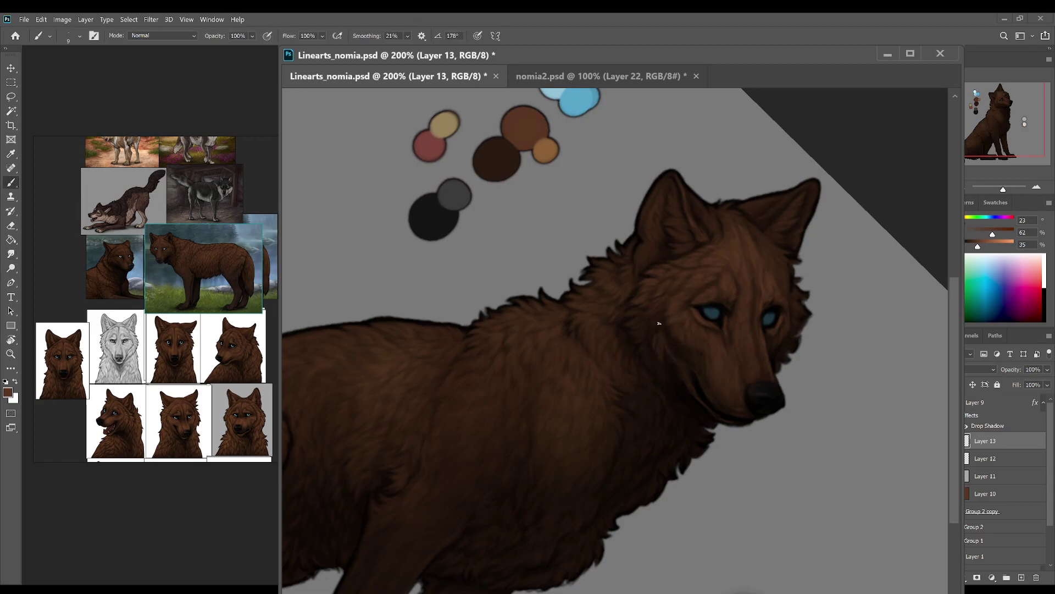
Step: Sample dark brown near the mouth corner, add dark strokes between the cheek fur tufts, and save the file
alt+click(694, 363)
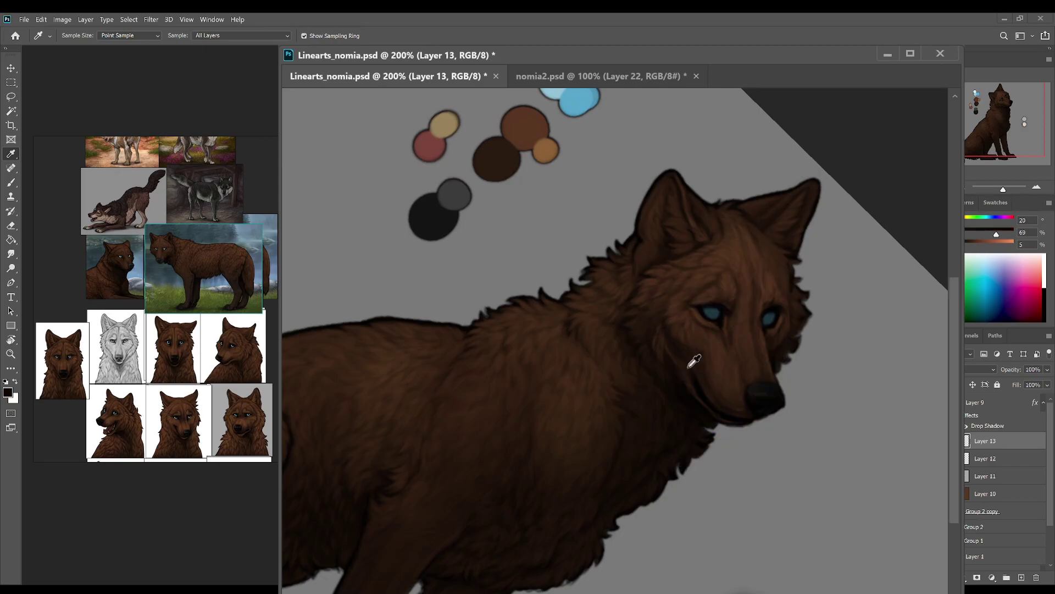
alt+click(660, 342)
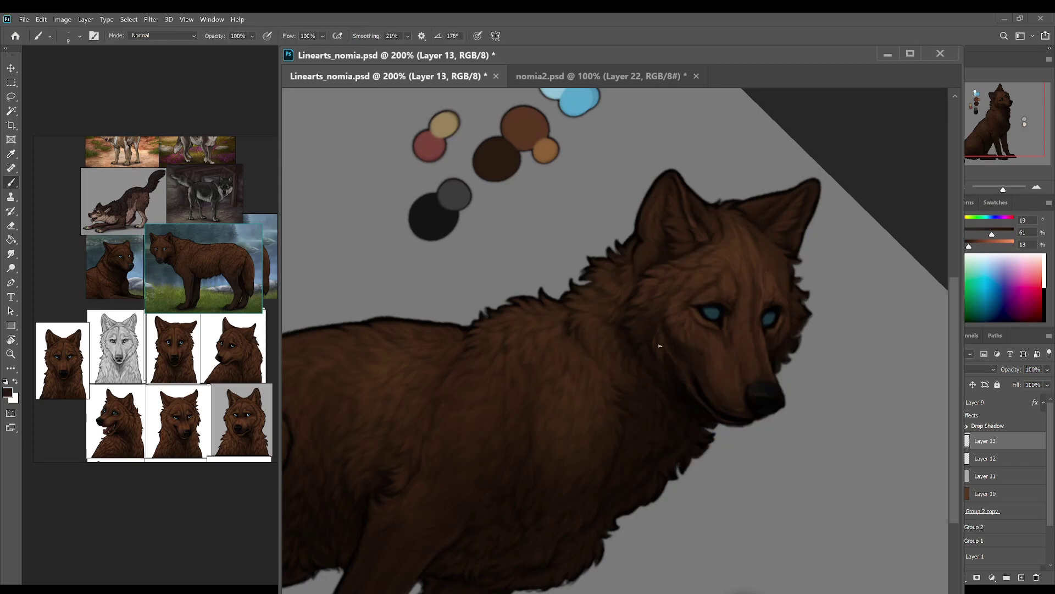
key(ctrl+s)
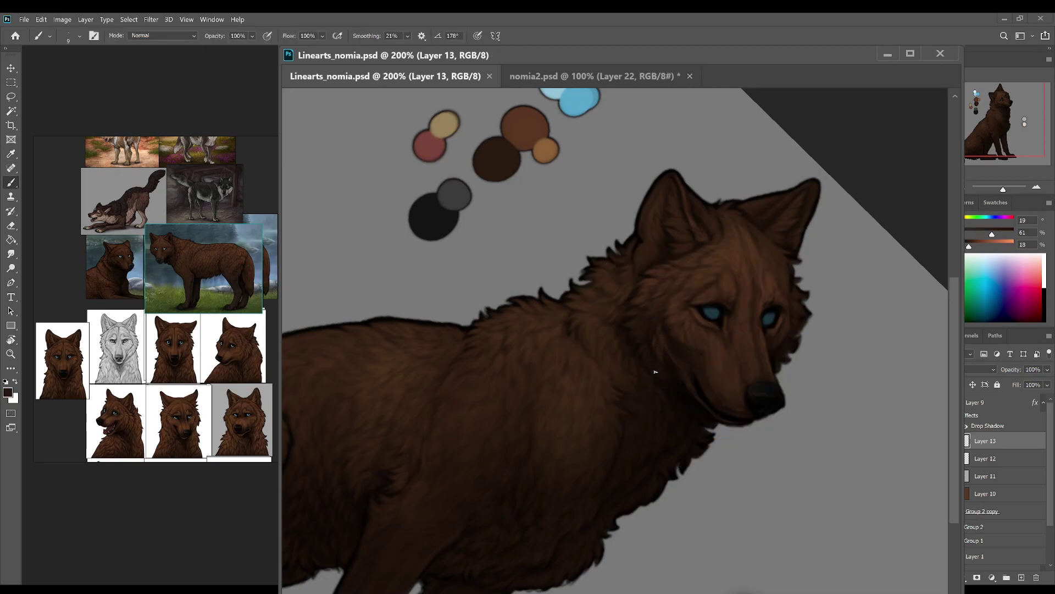
Step: Pick the reddish-brown swatch, paint fur tufts along the cheek ruff below the near ear, and save the file
alt+click(531, 123)
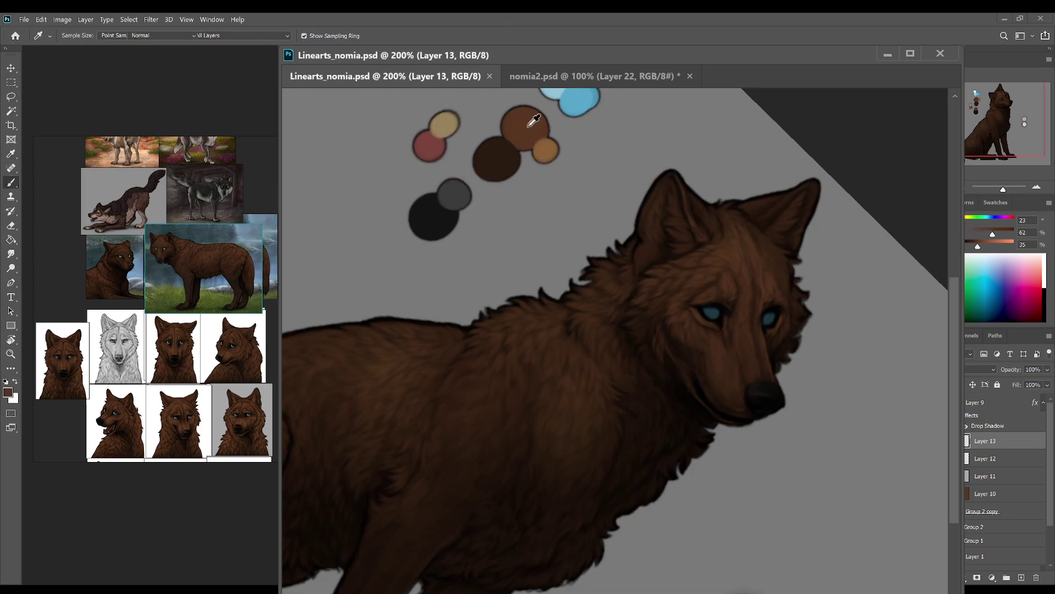
drag(652, 329, 648, 335)
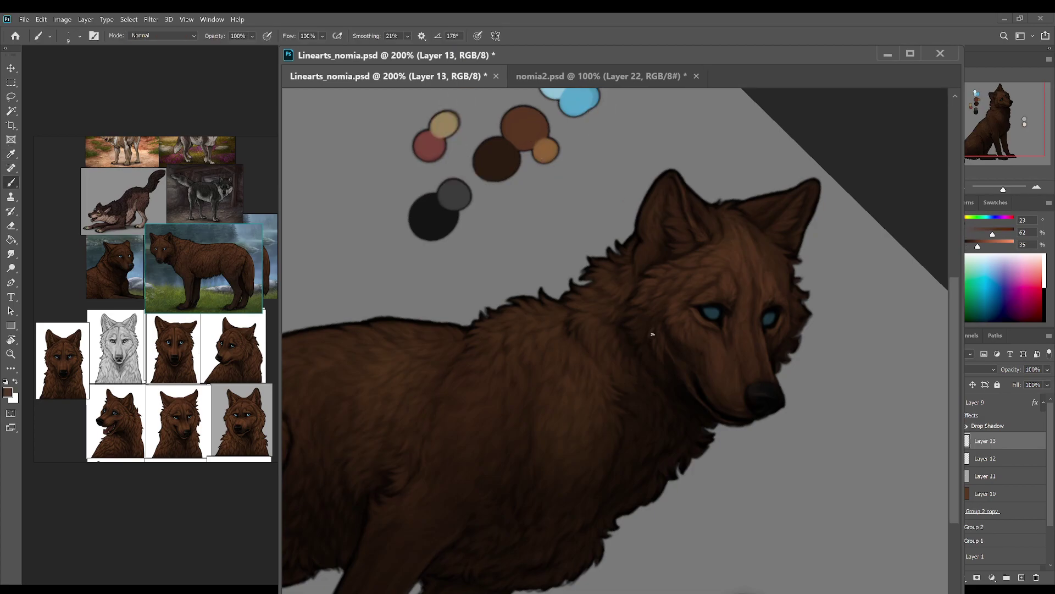
key(r)
drag(744, 308, 636, 238)
key(b)
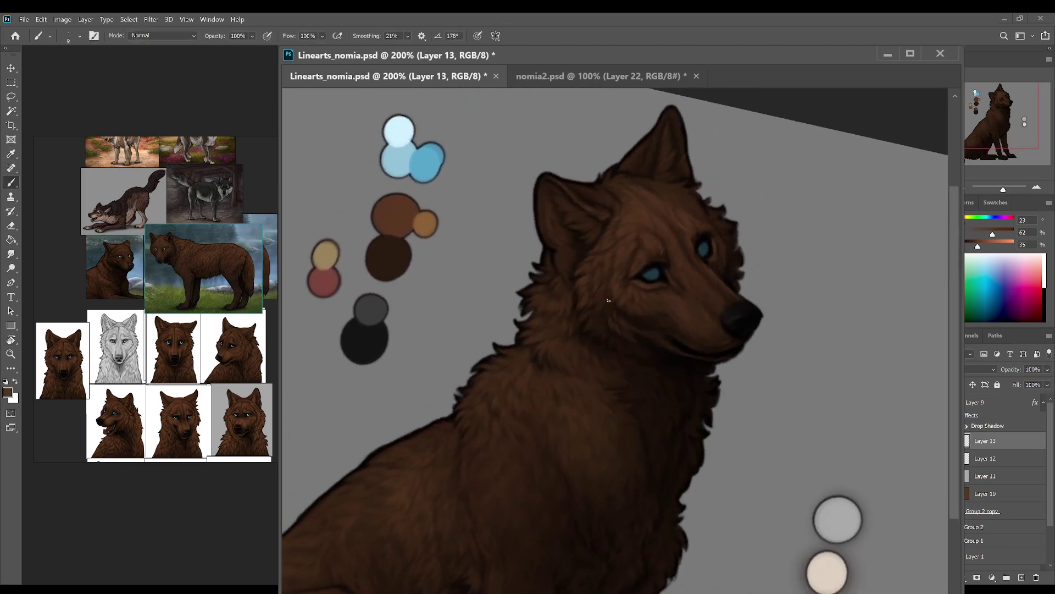
alt+click(619, 301)
key(ctrl+s)
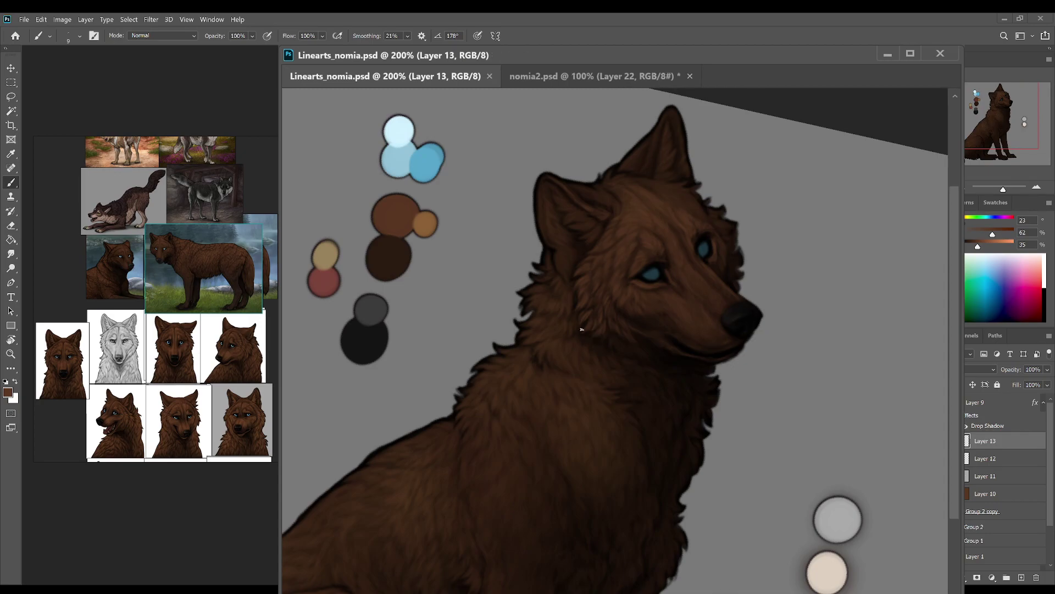
Step: Extend the cheek ruff toward the neck with brown and sampled dark-brown strokes, enlarging the brush to 14, and save the file
drag(593, 332, 600, 317)
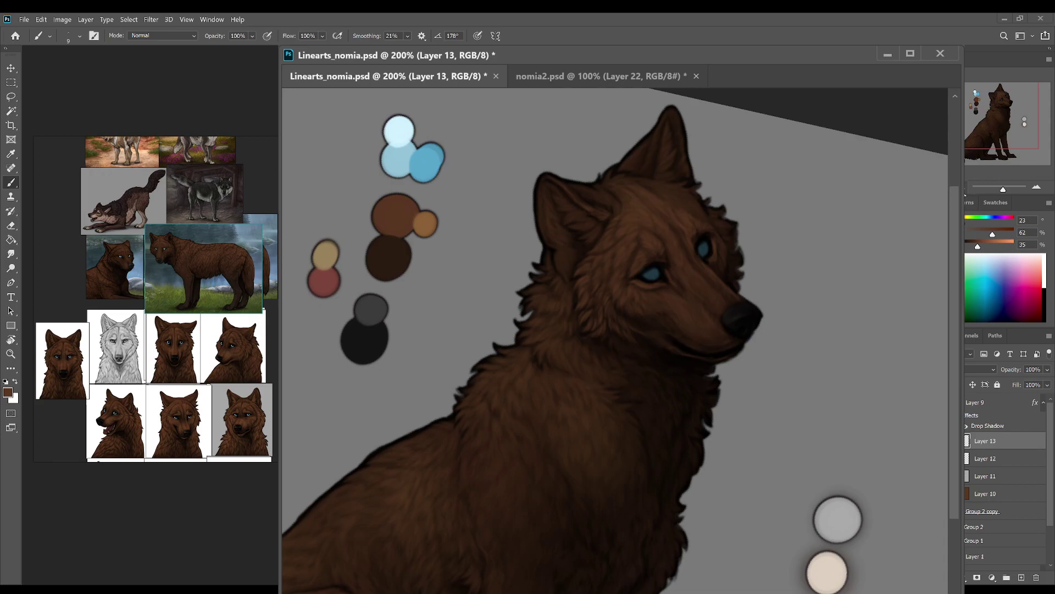
key(ctrl+minus)
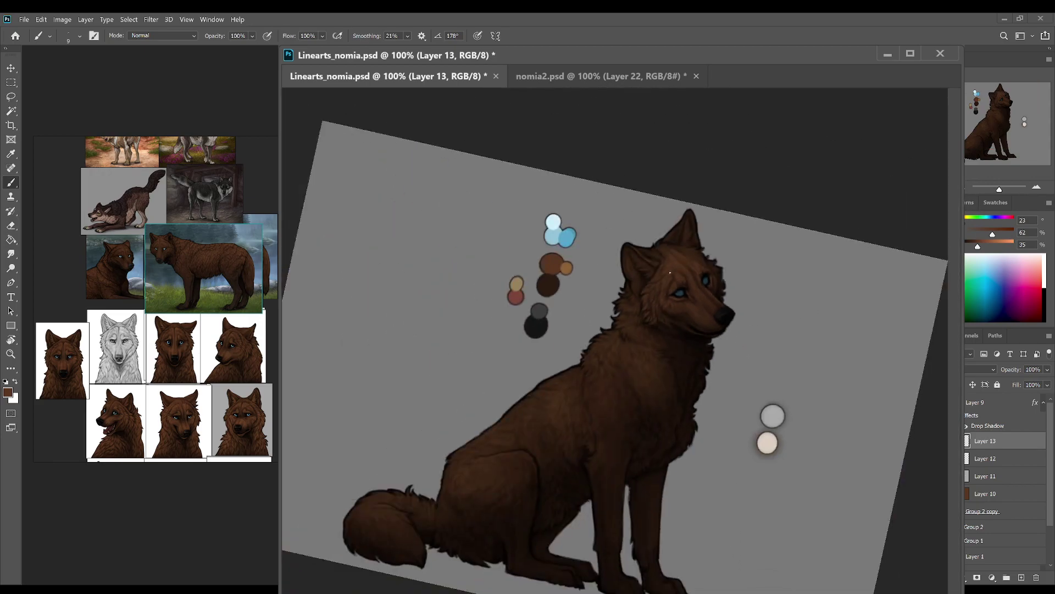
key(bracketright)
key(bracketright)
key(bracketright)
alt+click(655, 313)
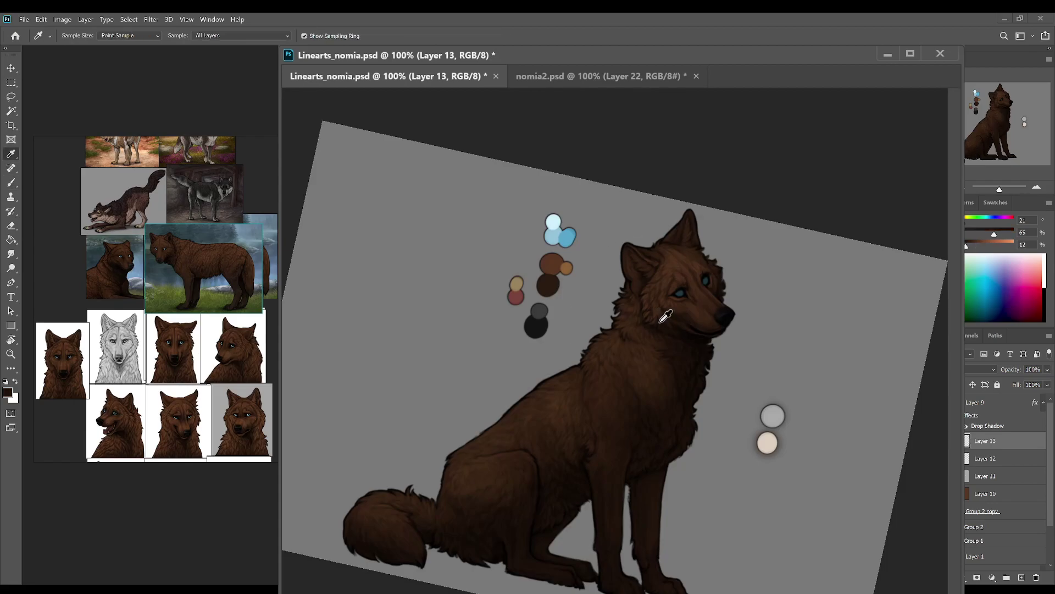
alt+click(649, 313)
alt+click(637, 314)
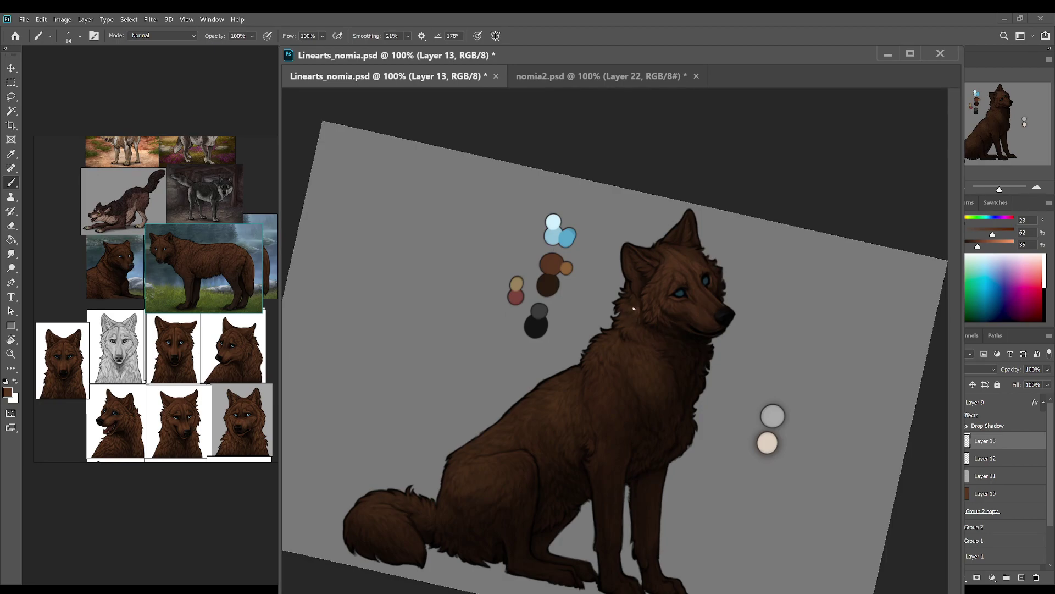
key(ctrl+s)
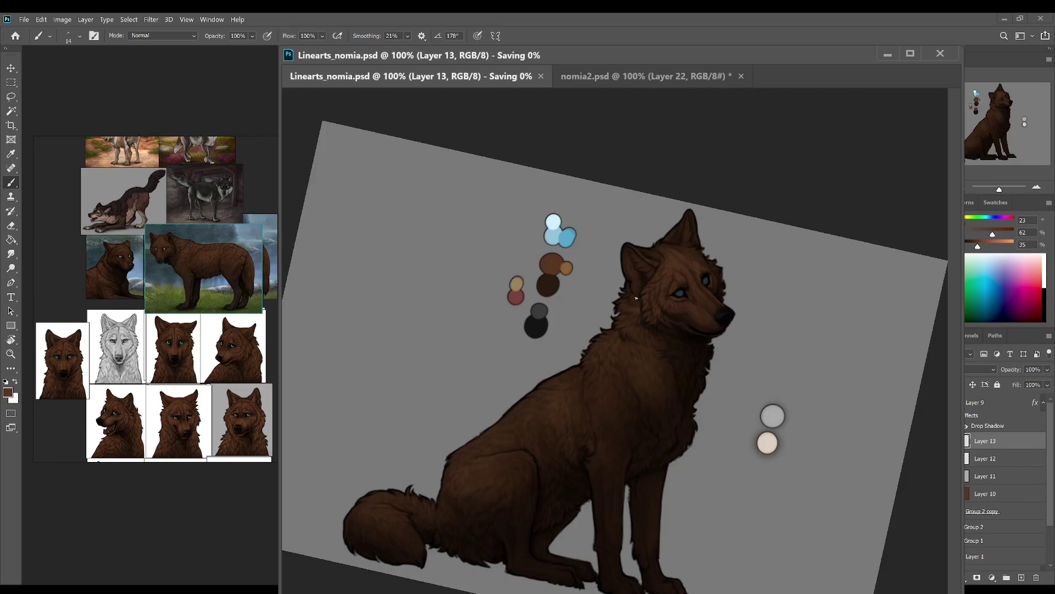
Step: Pick the orange-brown swatch and paint light accent strokes around the wolf's near eye
alt+click(567, 266)
drag(673, 297, 682, 295)
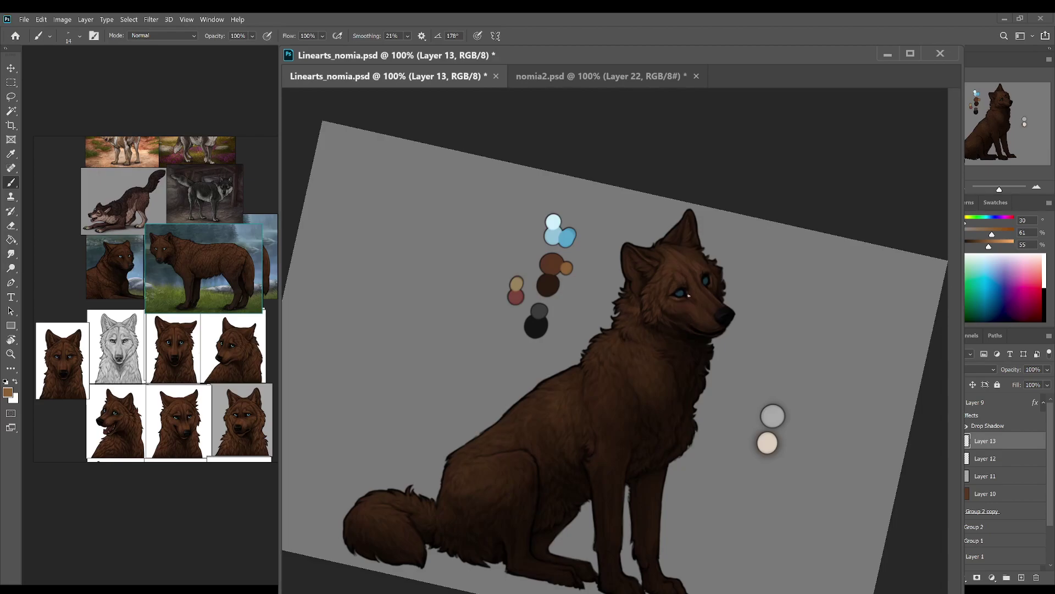
key(r)
drag(761, 291, 762, 303)
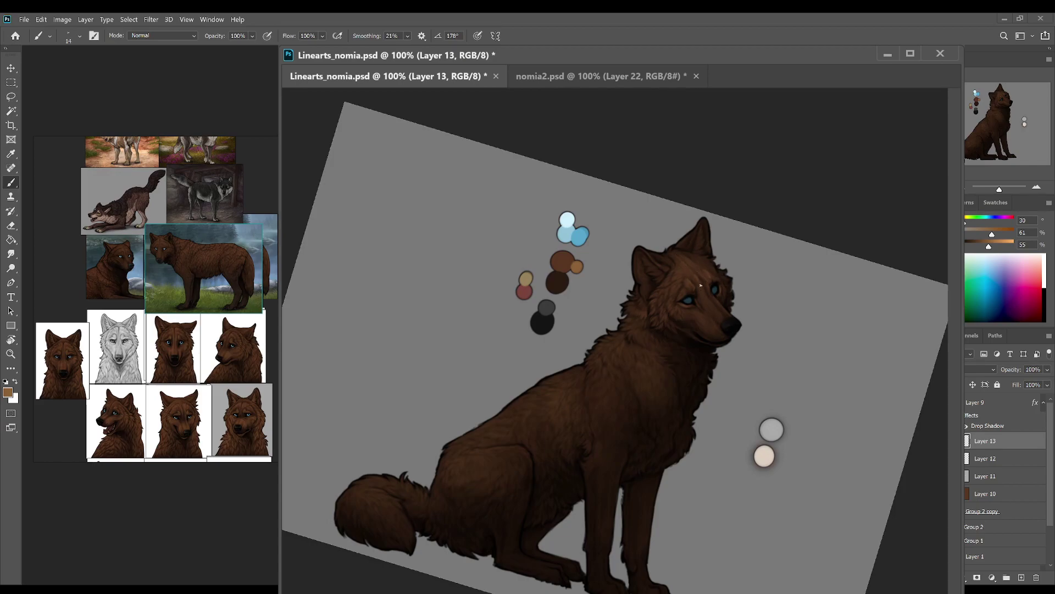
Step: Refine the fur on the forehead and between the eyes with browns sampled from the face
alt+click(707, 282)
alt+click(697, 273)
alt+click(704, 282)
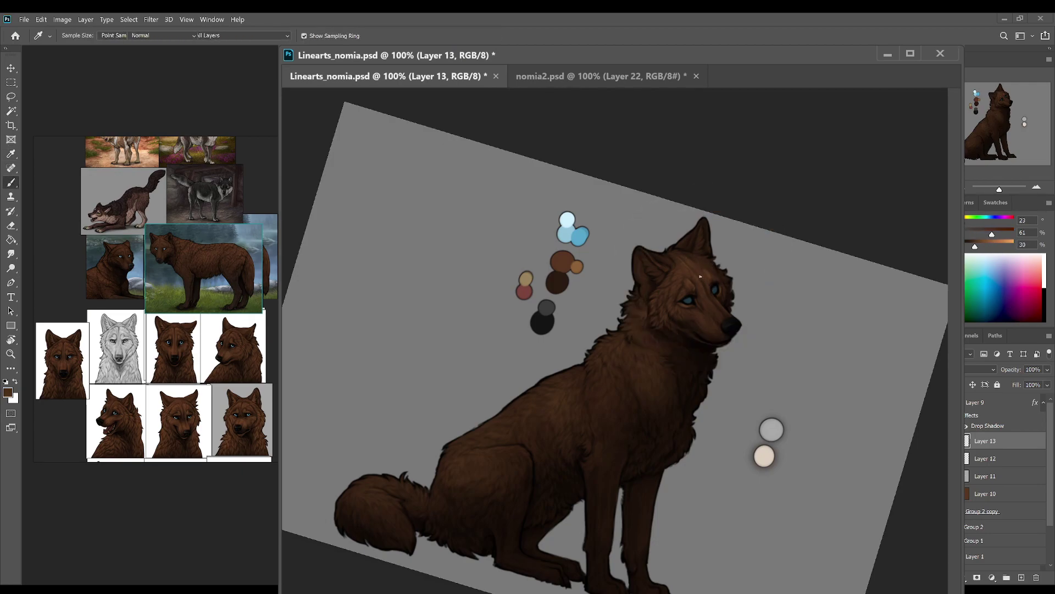
alt+click(709, 295)
alt+click(705, 294)
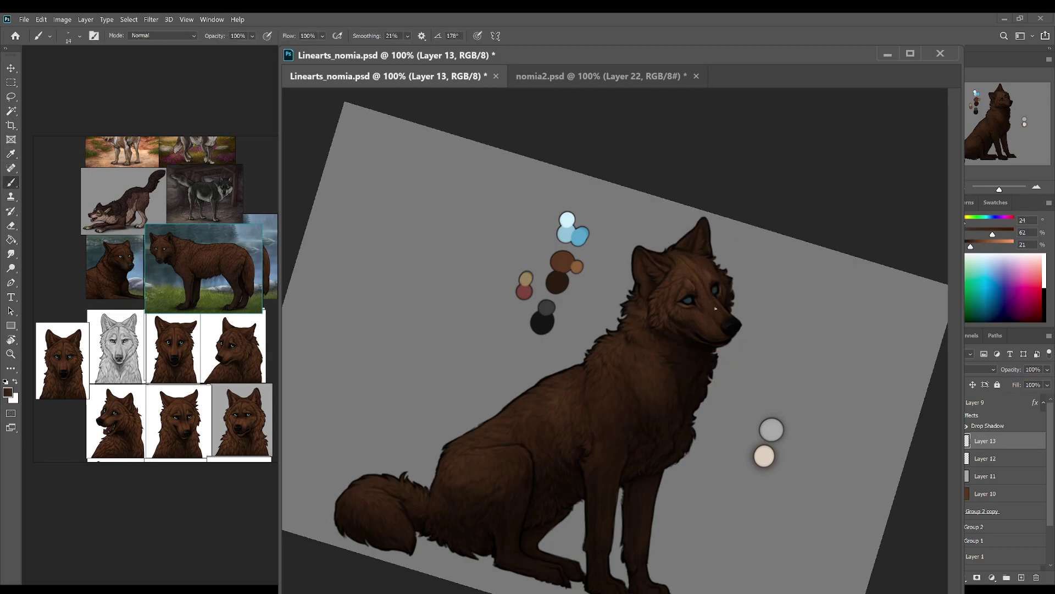
Step: Pick the orange-brown swatch again, add accents by the far eye, smudge them, and save the file
alt+click(582, 262)
key(r)
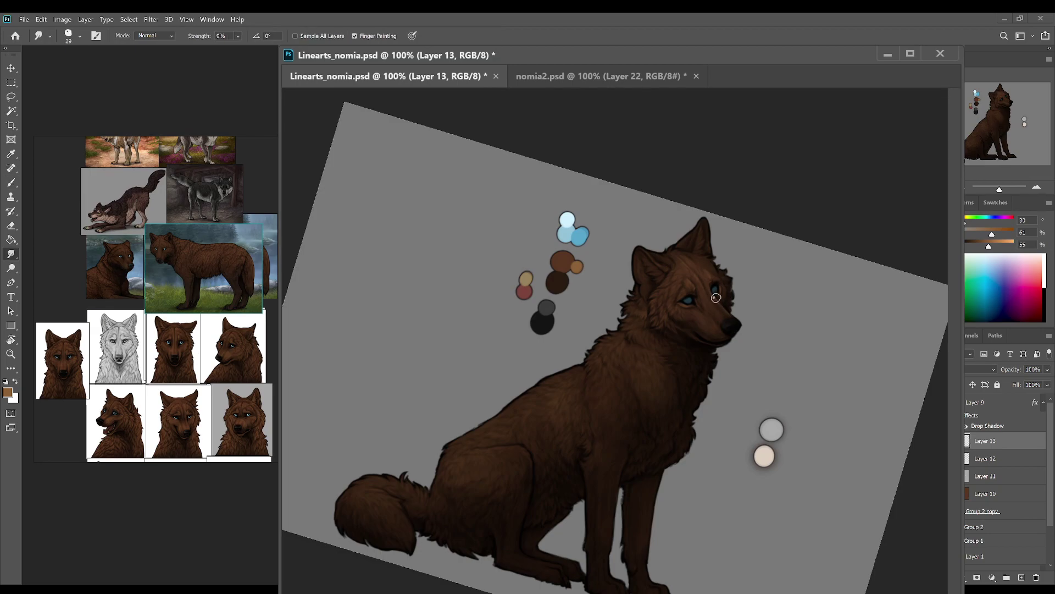
key(ctrl+s)
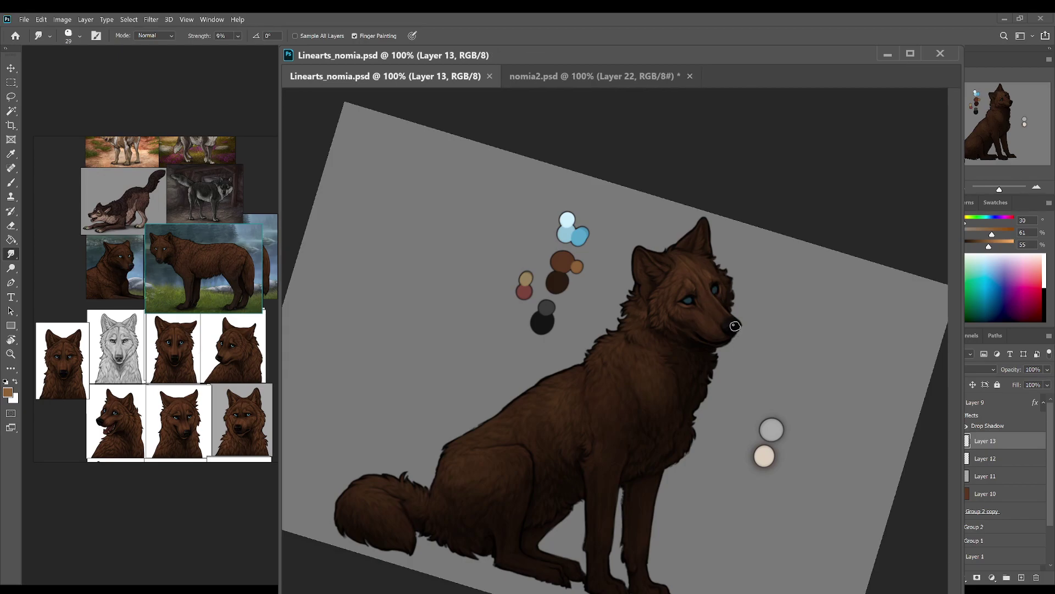
key(b)
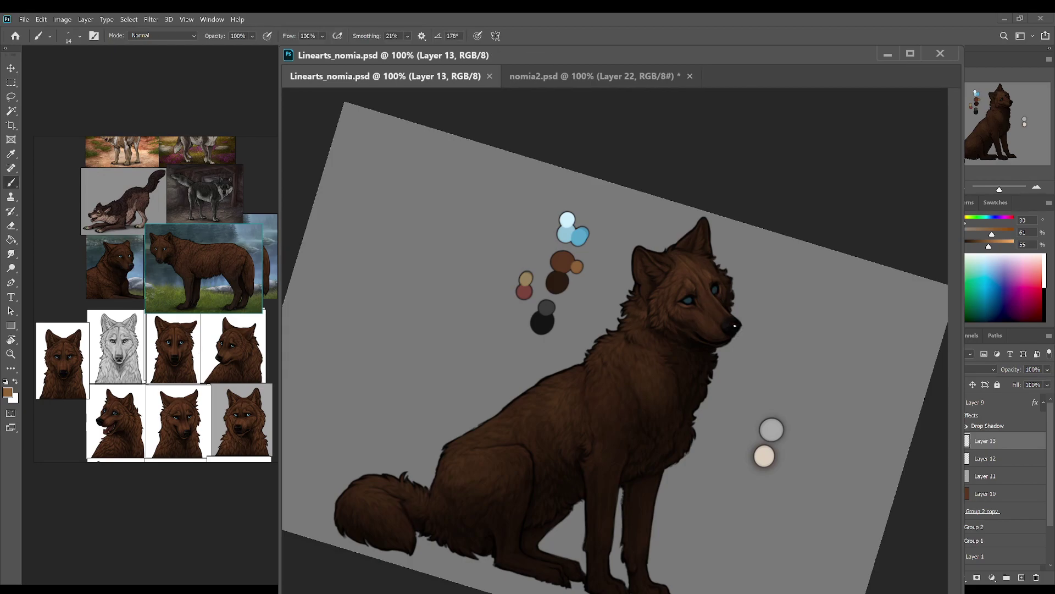
Step: Paint an orange-brown accent below the near eye and deepen the cheek beneath it with dark-brown strokes, smudging them softly
alt+click(573, 267)
drag(680, 299, 688, 296)
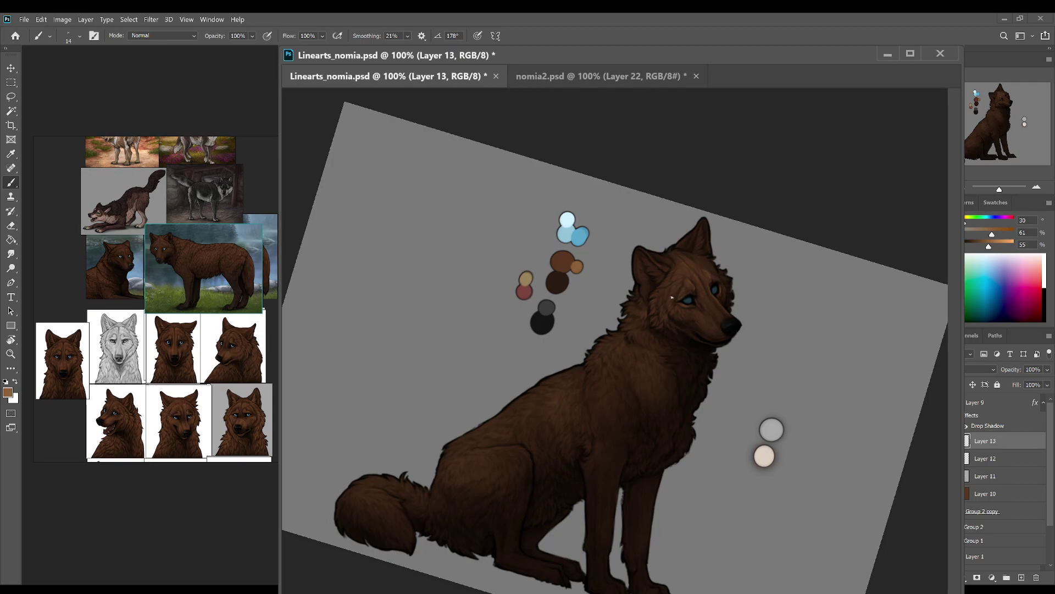
alt+click(564, 287)
alt+click(668, 318)
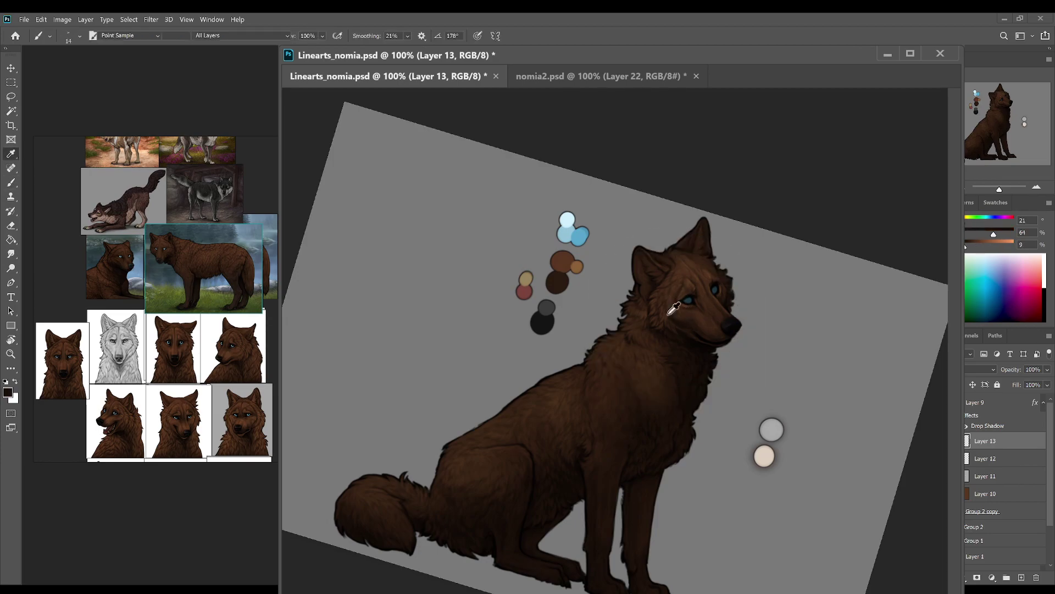
alt+click(674, 325)
alt+click(672, 324)
alt+click(683, 330)
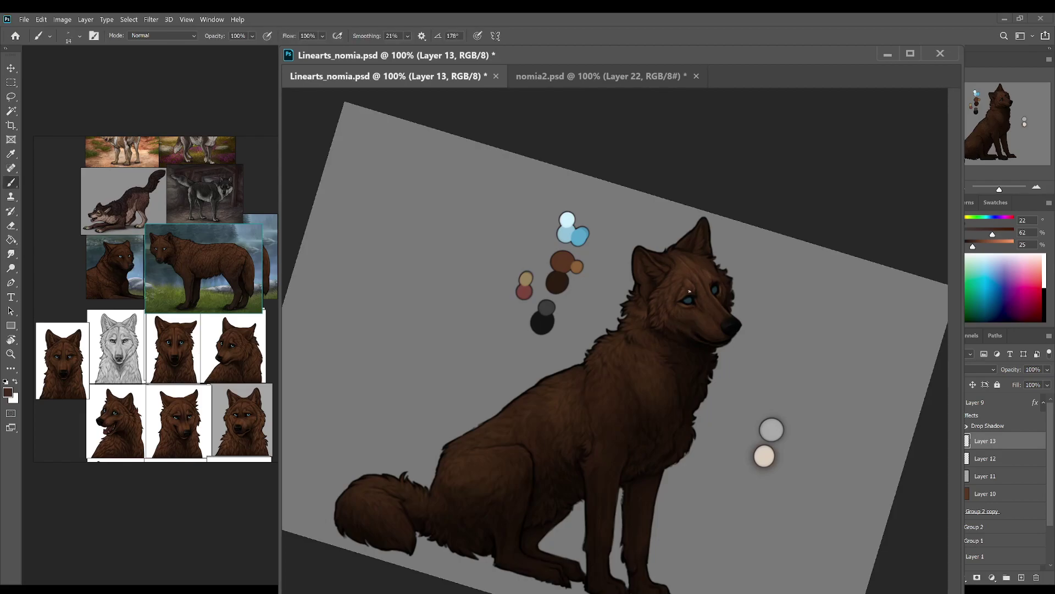
alt+click(689, 334)
alt+click(681, 333)
Step: Add shadow strokes around the near eye and through the lower cheek ruff using the black swatch and sampled dark browns
alt+click(673, 291)
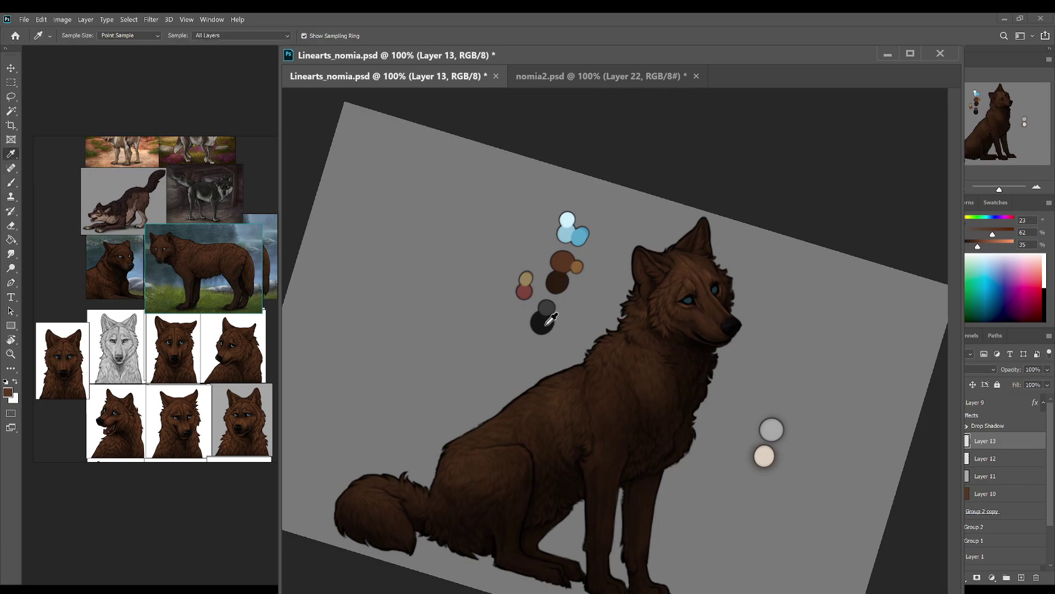
alt+click(694, 294)
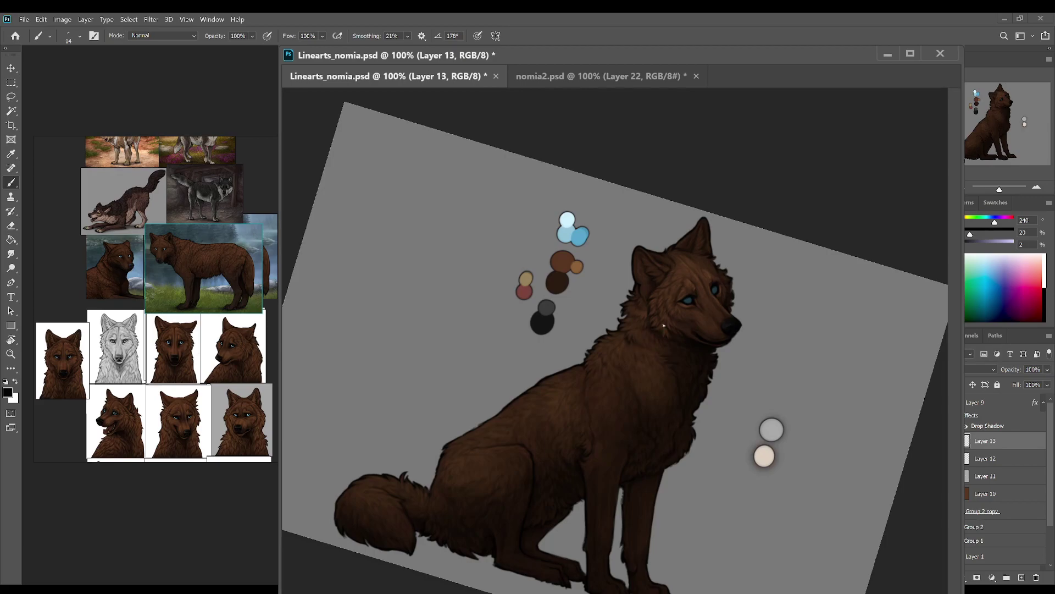
alt+click(664, 321)
alt+click(658, 323)
alt+click(678, 289)
alt+click(663, 335)
alt+click(665, 327)
alt+click(666, 333)
alt+click(667, 322)
alt+click(663, 335)
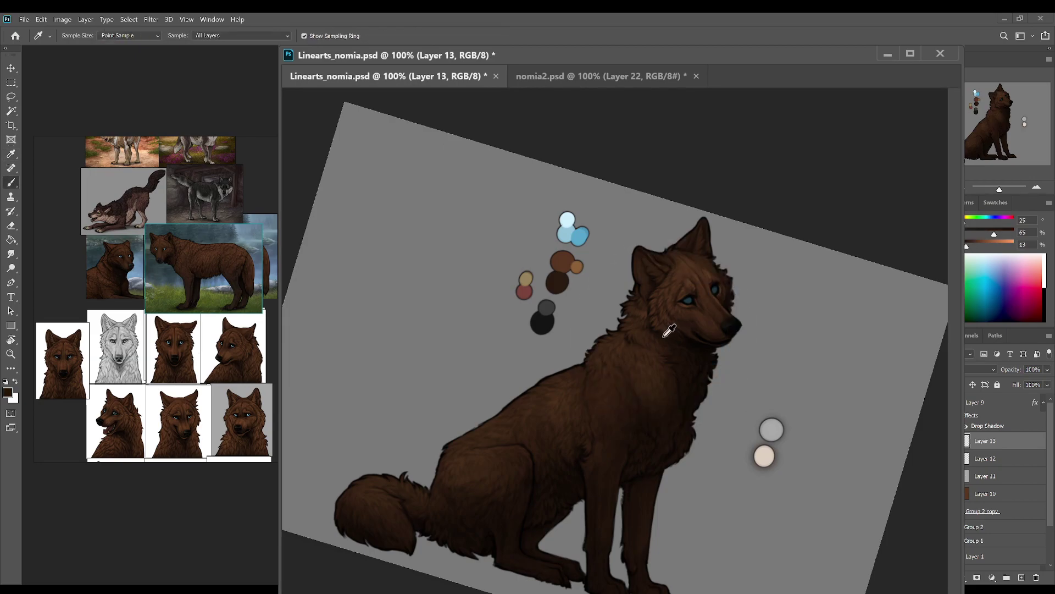
Step: Pick the mid-brown swatch and paint the first fur strokes inside the wolf's near ear
alt+click(673, 256)
alt+click(570, 265)
key(r)
mouse_move(731, 255)
mouse_down()
mouse_move(679, 204)
mouse_move(604, 196)
mouse_up()
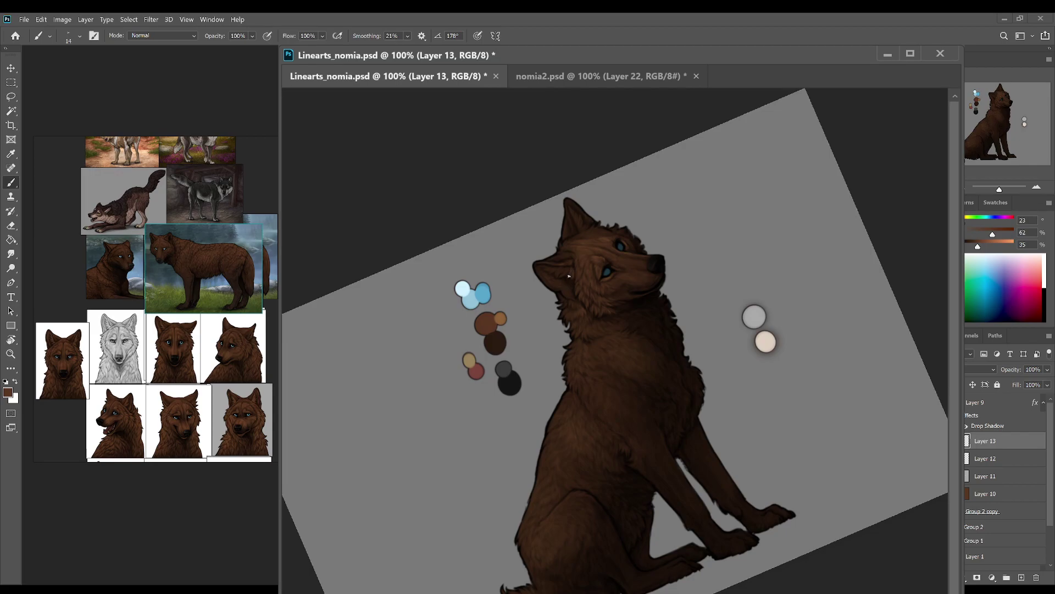
alt+click(571, 272)
alt+click(544, 284)
alt+click(559, 276)
alt+click(552, 276)
Step: Build up the inner fur of the near ear with a size 10 brush in swatch and sampled browns, and save the file
click(1038, 188)
drag(970, 116, 965, 98)
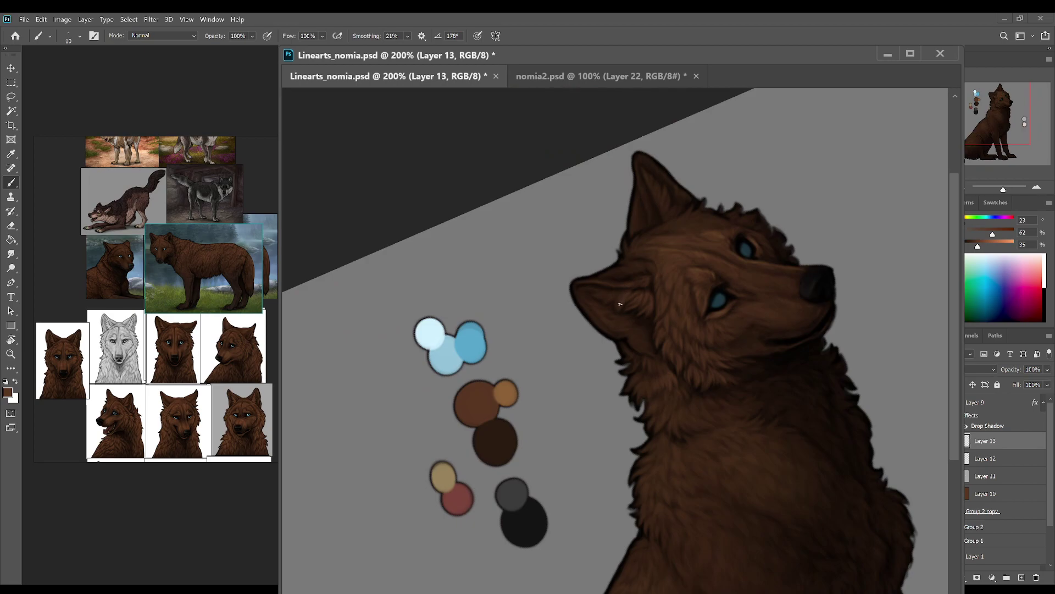
key(r)
drag(733, 260, 717, 394)
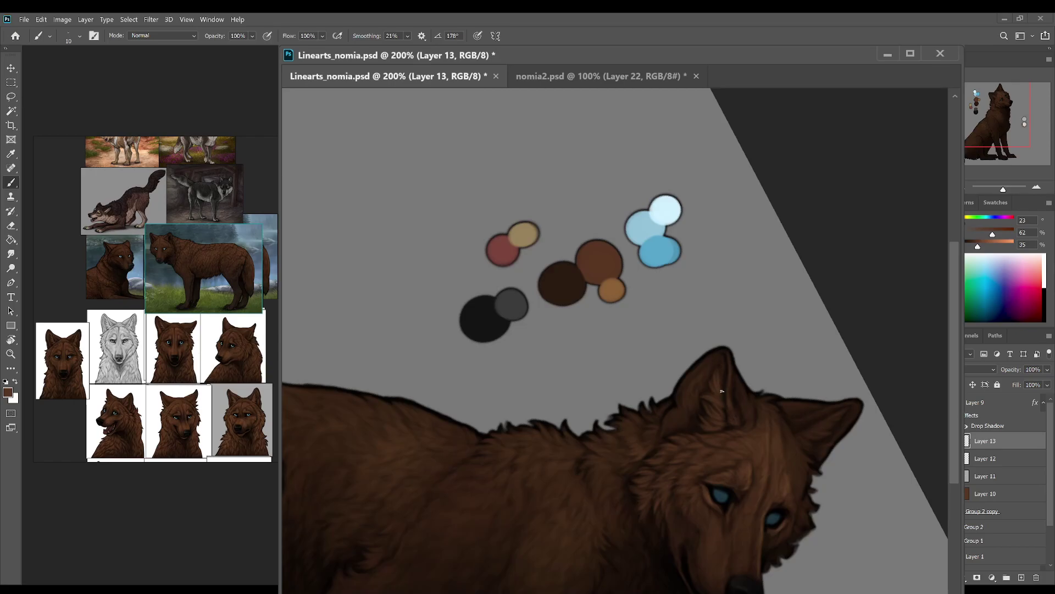
alt+click(709, 407)
alt+click(601, 264)
key(i)
click(725, 364)
key(b)
alt+click(725, 377)
alt+click(600, 277)
key(ctrl+s)
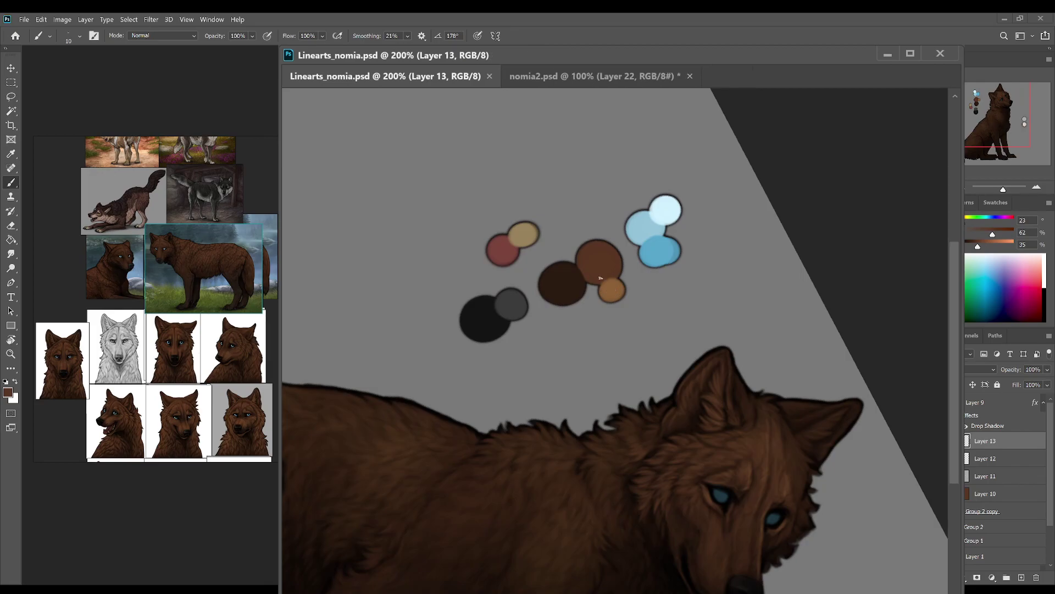
Step: Touch up the near ear's edge and start brown fur strokes at the base and inside of the far ear
drag(737, 380, 748, 398)
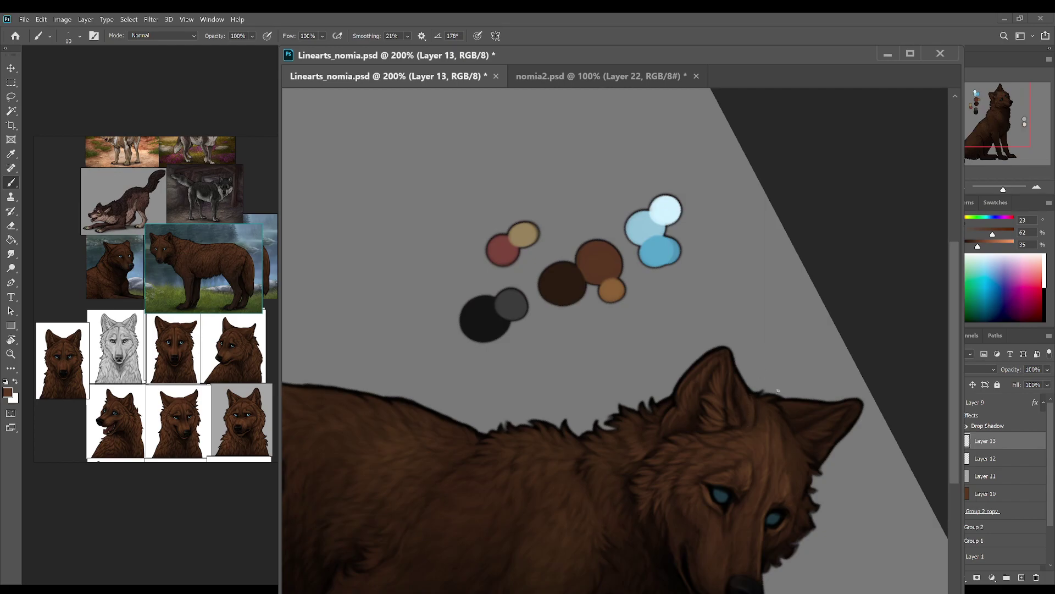
key(r)
mouse_move(766, 406)
mouse_down()
mouse_move(819, 431)
mouse_move(757, 235)
mouse_up()
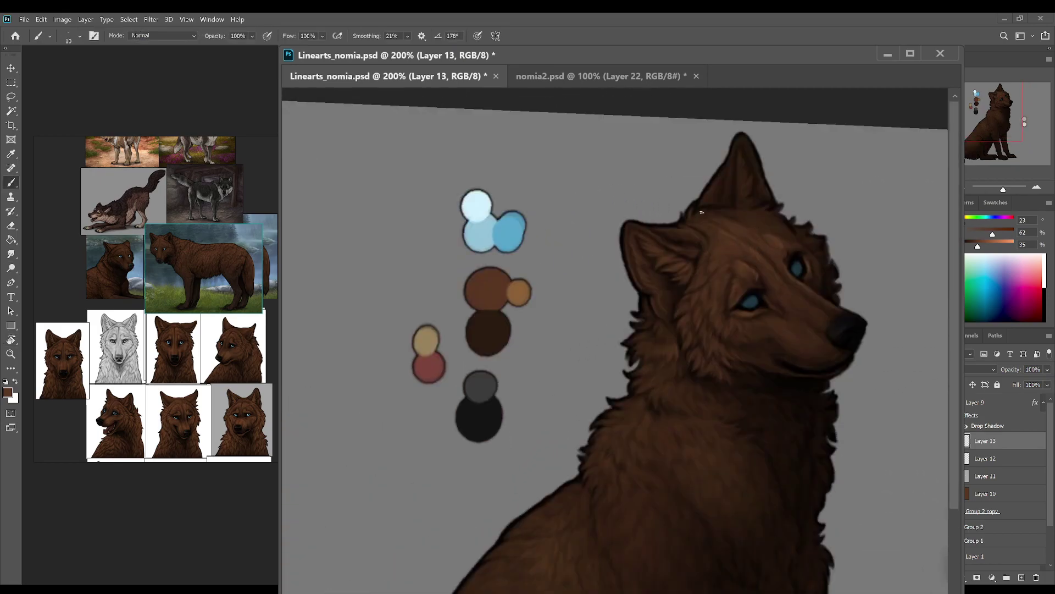
key(r)
drag(841, 250, 739, 183)
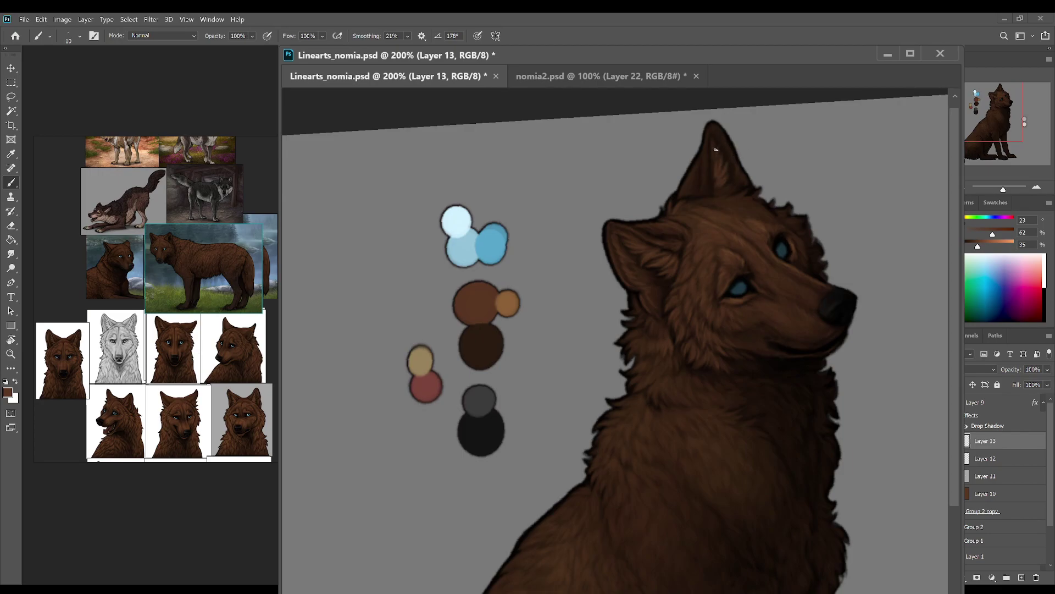
key(r)
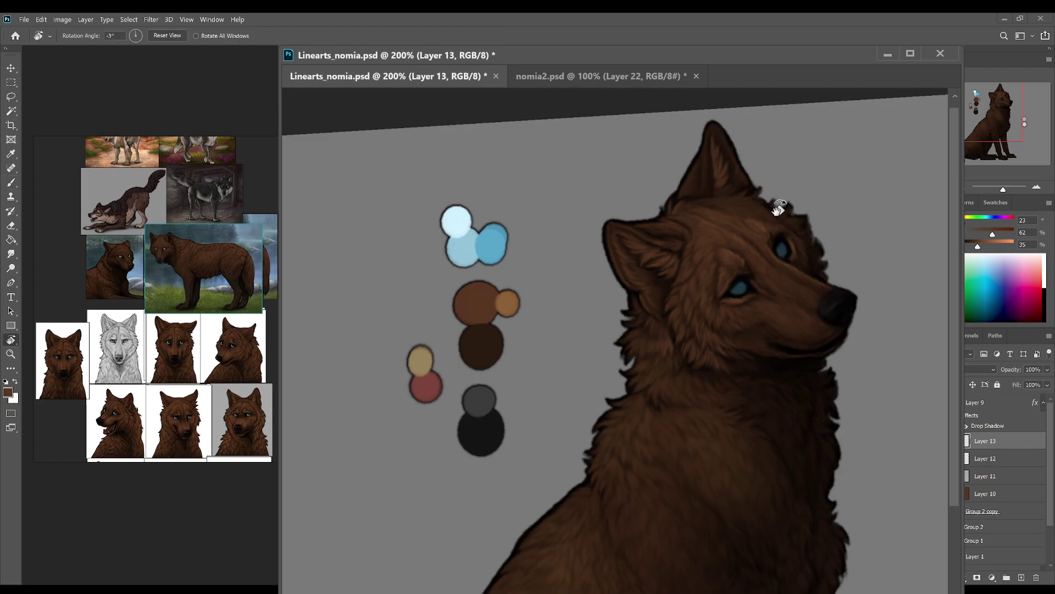
drag(780, 205, 836, 330)
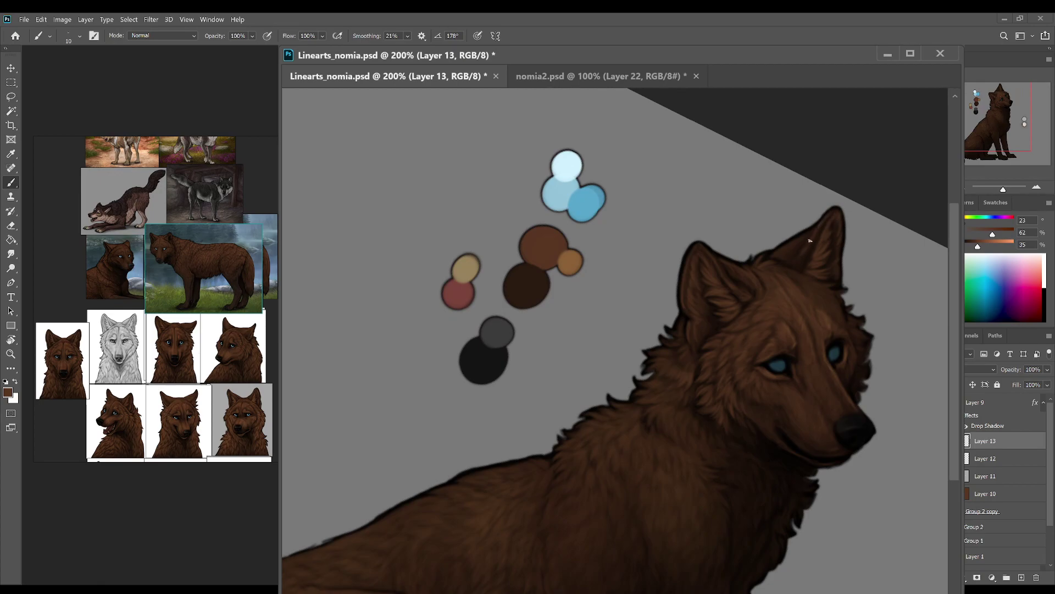
Step: Extend the brown inner fur of the far ear toward its tip and outer edge
key(r)
key(b)
alt+click(795, 247)
drag(837, 268, 840, 372)
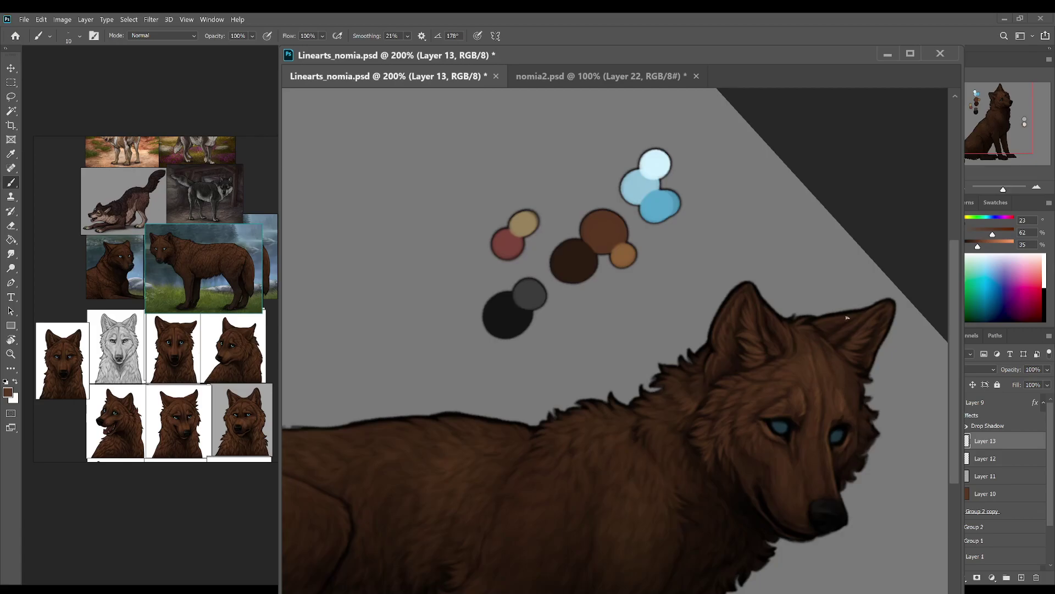
Step: Paint brown strokes over the fur tufts beside the far side of the forehead and save the file
key(r)
drag(898, 407, 797, 208)
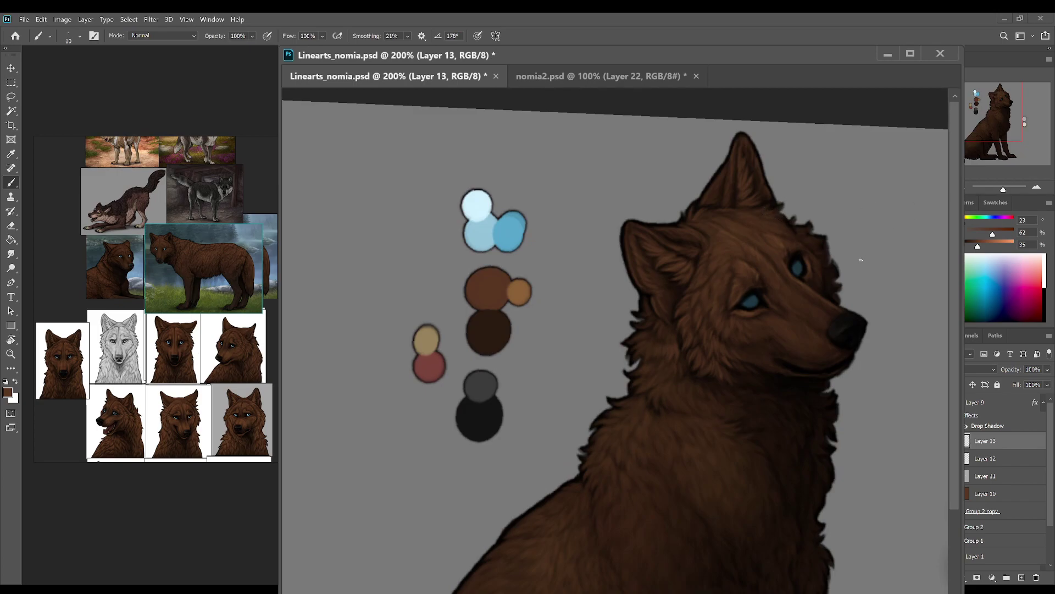
key(r)
drag(860, 255, 876, 346)
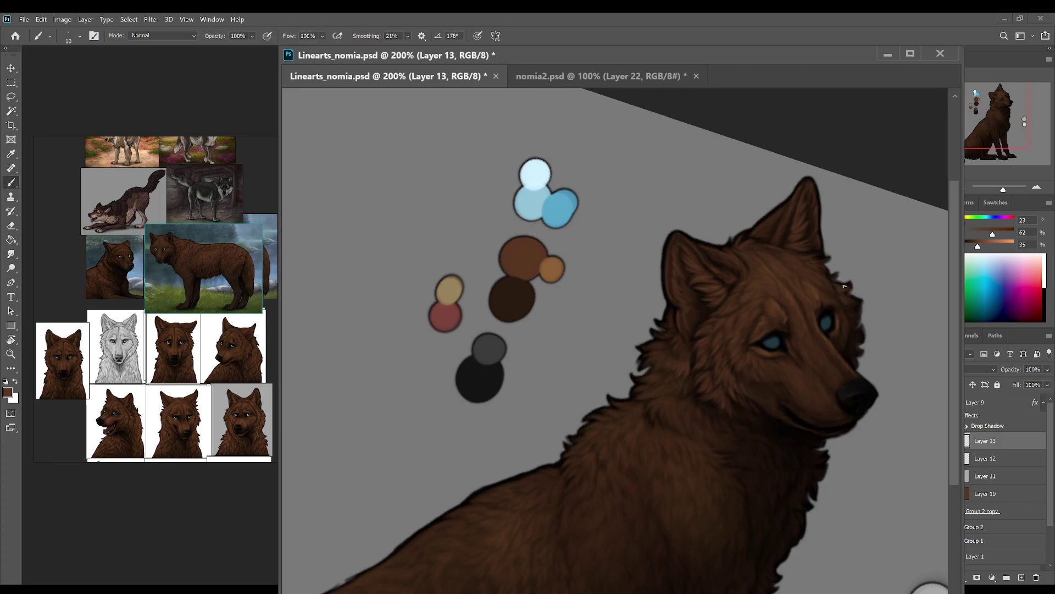
key(ctrl+s)
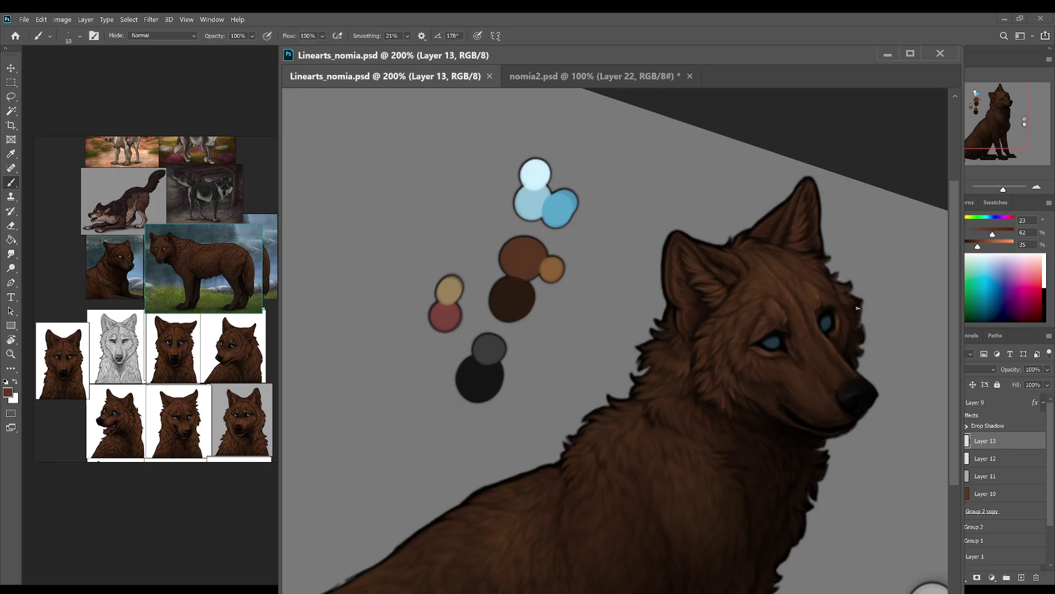
drag(849, 301, 867, 295)
key(ctrl+s)
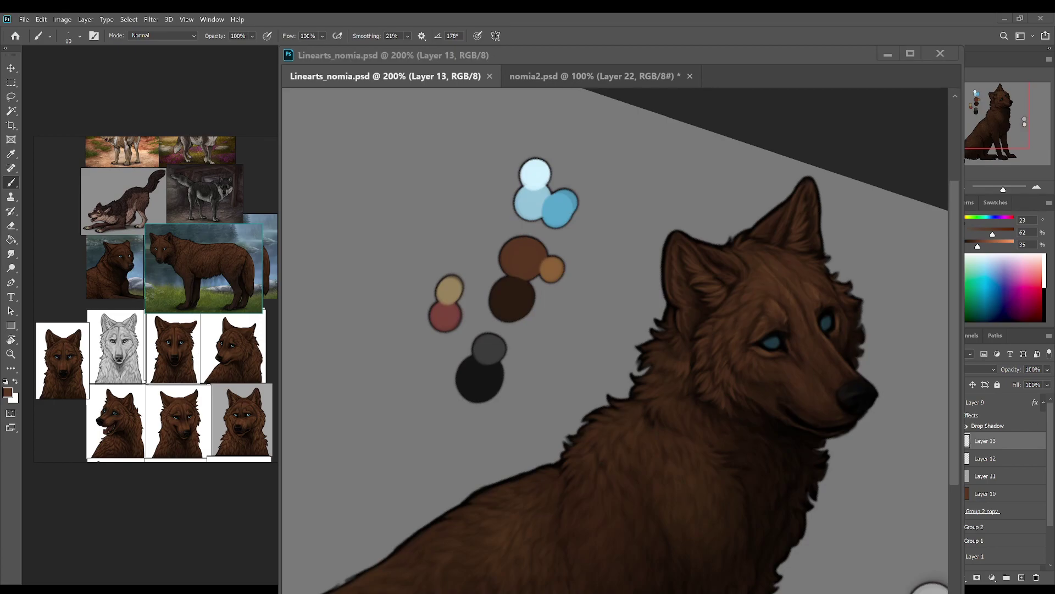
Step: Refine the fur along the far cheek and near the far eye with the mid-brown swatch
click(204, 268)
key(ctrl+comma)
key(ctrl+comma)
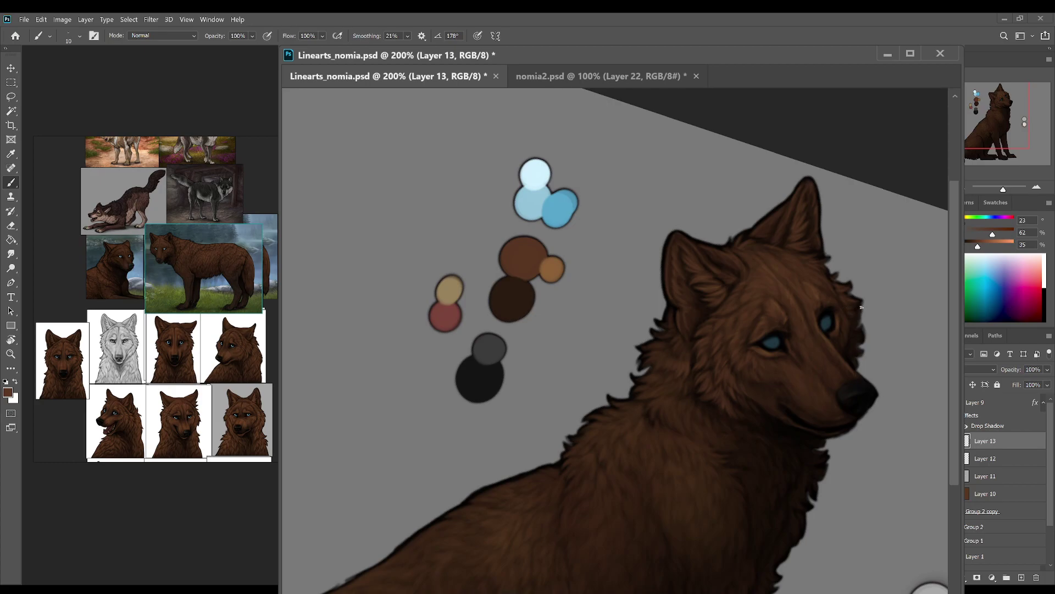
alt+click(830, 338)
alt+click(538, 263)
key(r)
mouse_move(876, 368)
mouse_down()
mouse_move(789, 523)
mouse_move(799, 561)
mouse_up()
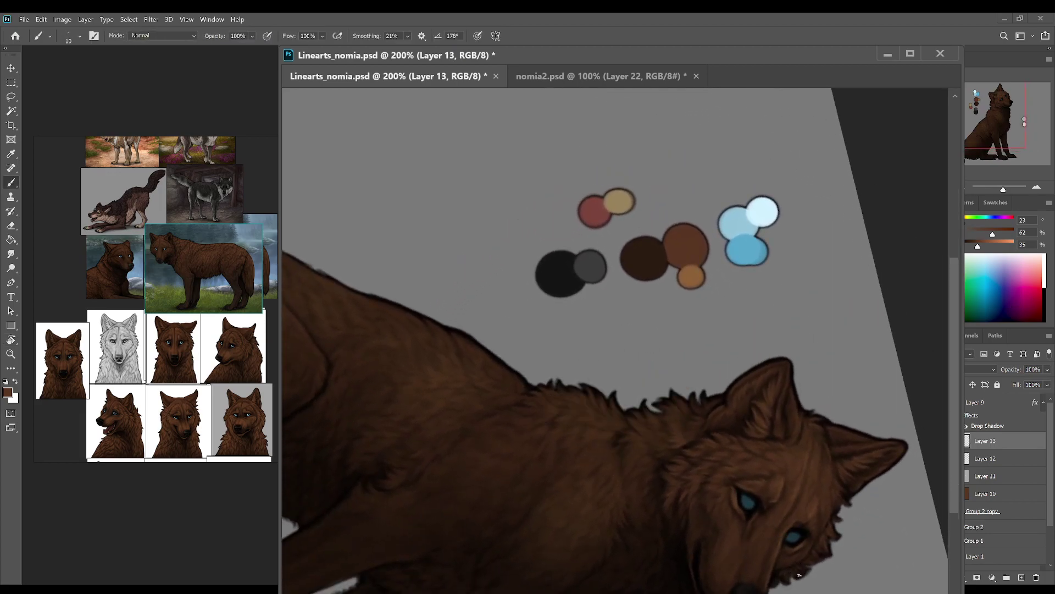
key(n)
key(b)
Step: Reset the canvas rotation and compare the whole wolf before and after the latest strokes by undoing and redoing them
key(r)
click(176, 35)
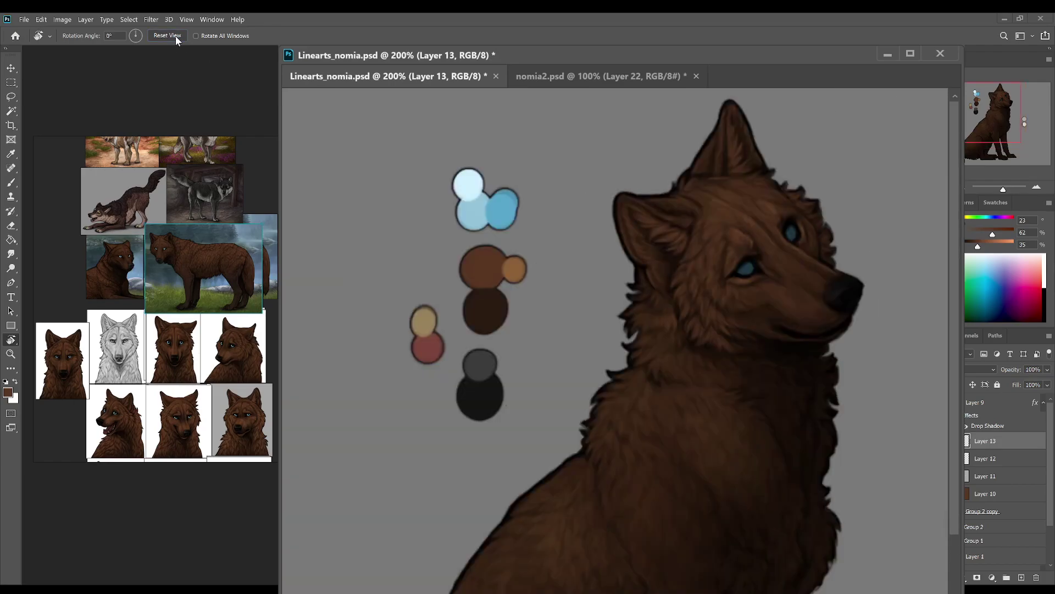
click(967, 185)
click(968, 184)
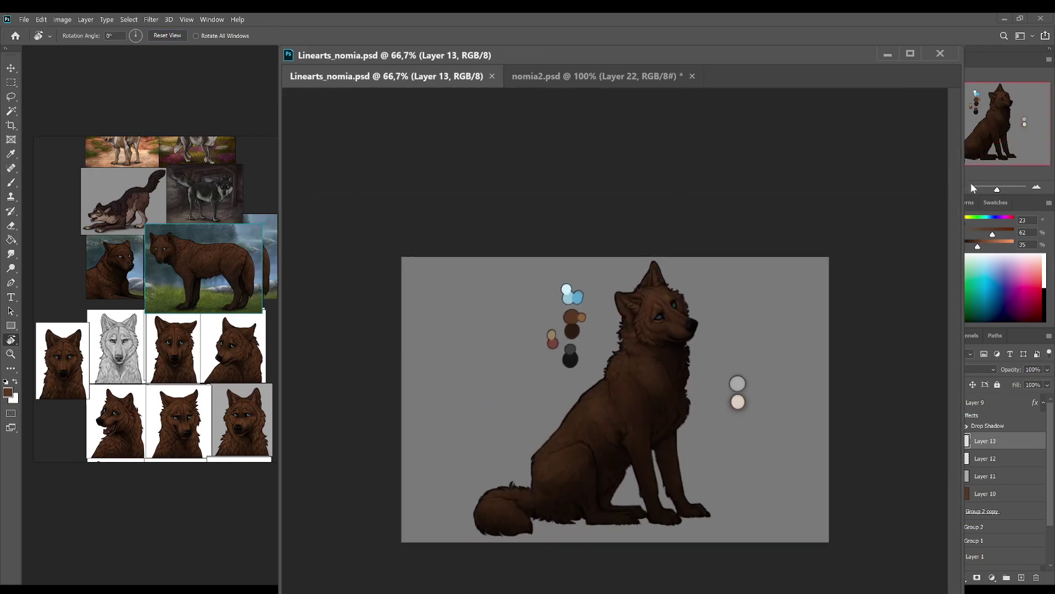
key(ctrl+z)
key(ctrl+shift+z)
key(ctrl+z)
key(ctrl+shift+z)
Step: Blend the brown fur along the bridge of the muzzle with the Smudge tool
click(1036, 187)
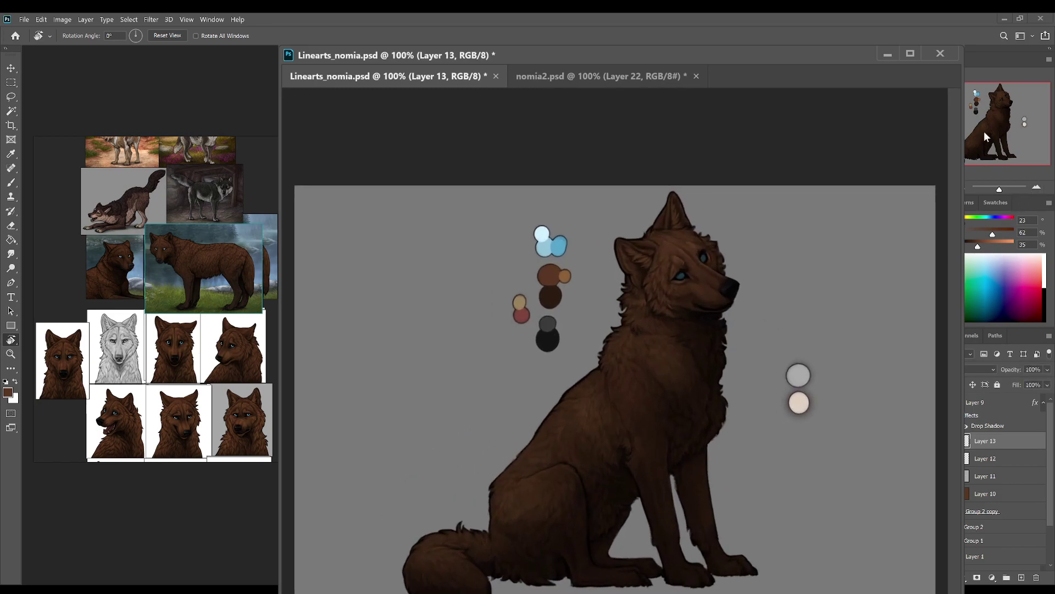
key(b)
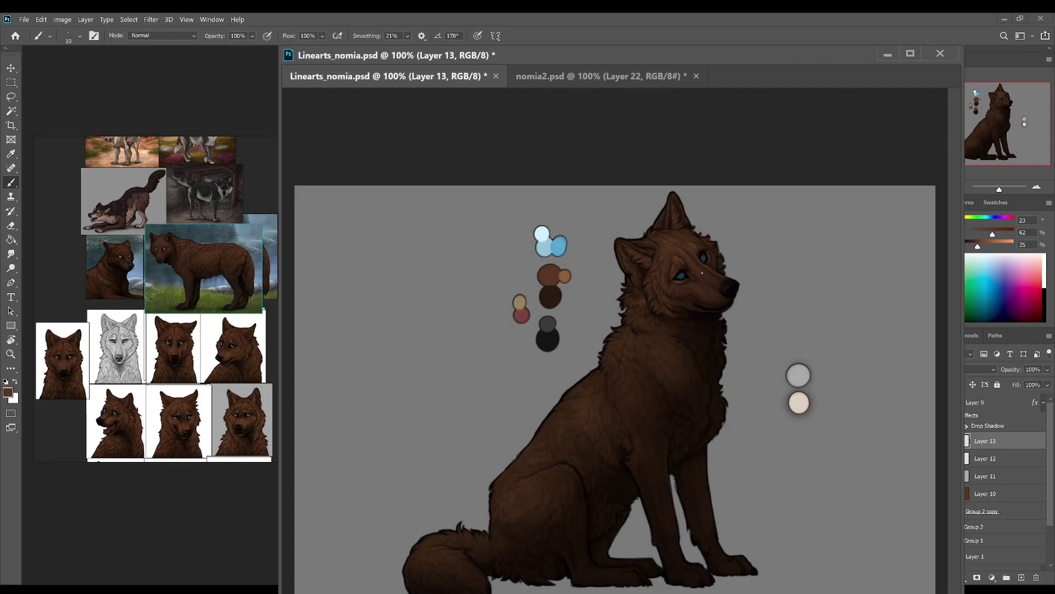
key(r)
mouse_move(699, 271)
mouse_down()
mouse_move(773, 290)
mouse_move(749, 320)
mouse_up()
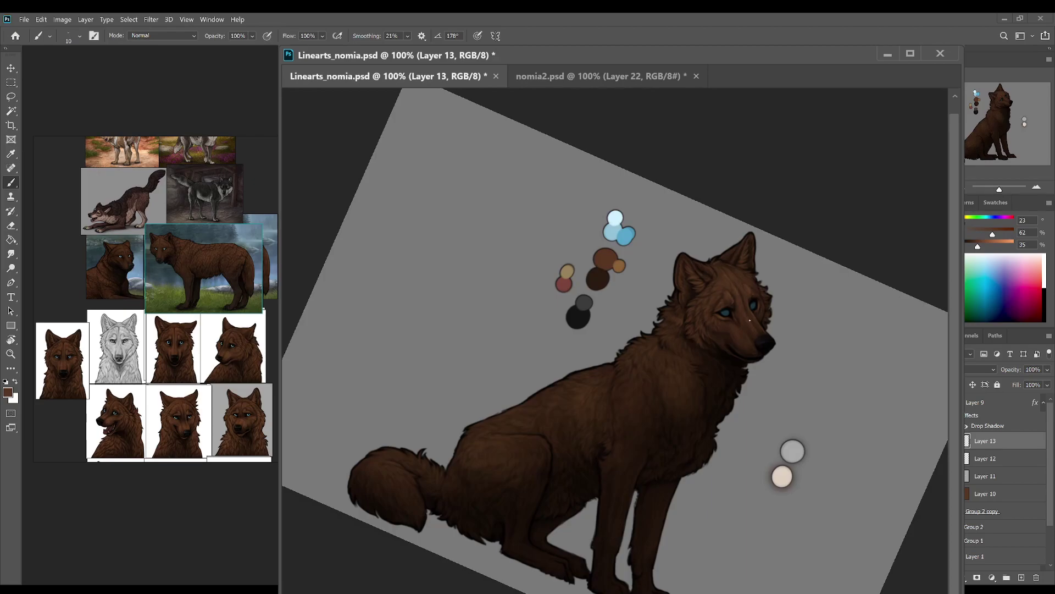
key(r)
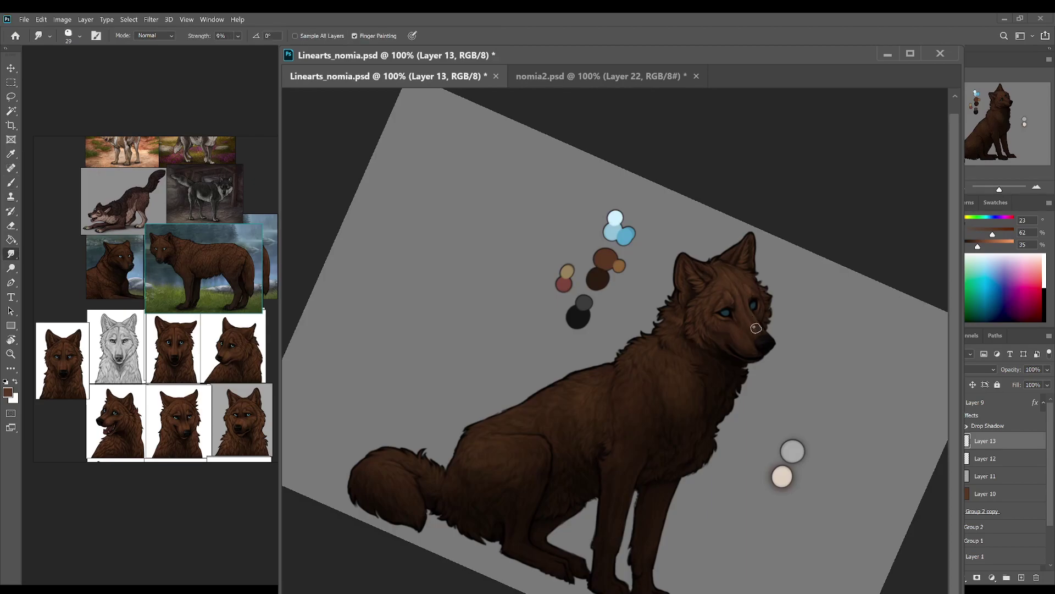
key(b)
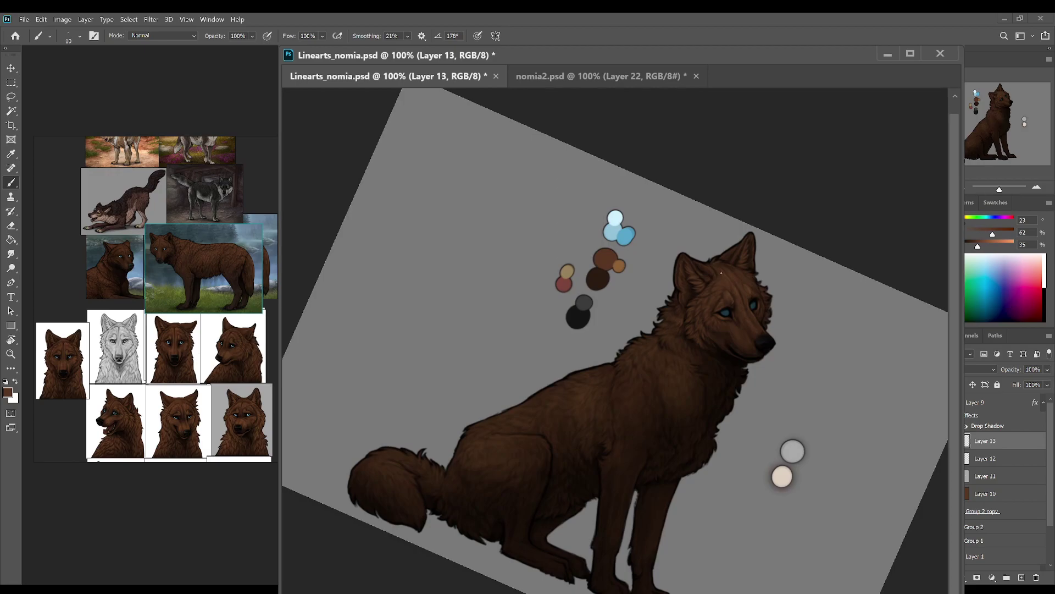
Step: Paint fur strokes on the forehead at the base of the near ear with browns sampled from that area
alt+click(714, 266)
key(i)
click(715, 263)
click(716, 267)
key(b)
alt+click(712, 267)
alt+click(715, 281)
alt+click(713, 273)
alt+click(698, 268)
Step: Pick the mid-brown swatch for the neck fur, reduce the brush size to 14, and save the file
alt+click(605, 262)
key(r)
drag(769, 404, 729, 330)
key(b)
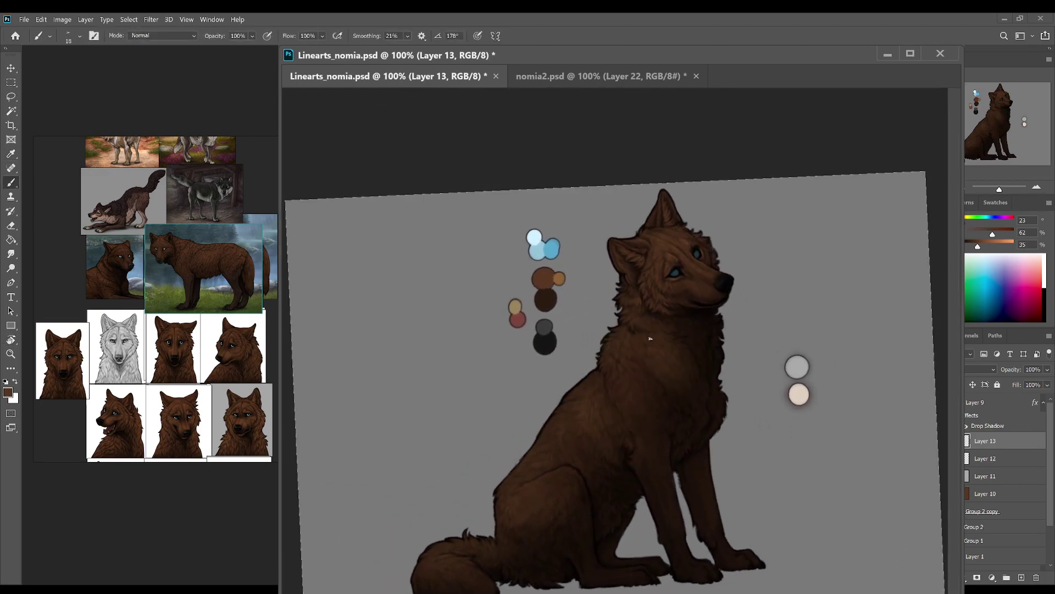
key(bracketleft)
key(bracketleft)
key(bracketleft)
key(bracketleft)
key(ctrl+s)
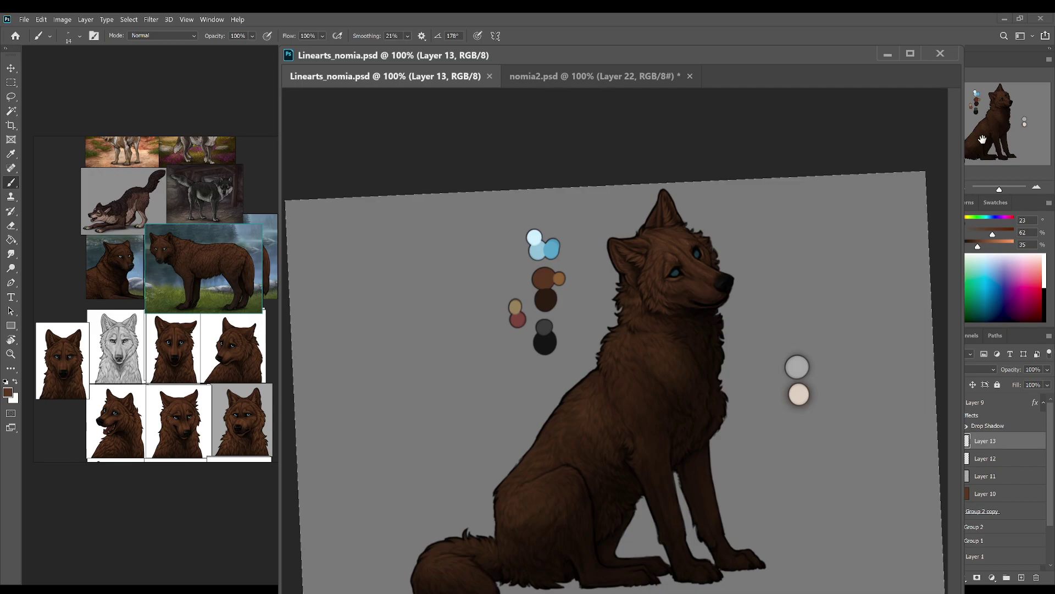
Step: Add mid-brown fur strokes to the near cheek ruff and the area below the near ear
click(627, 289)
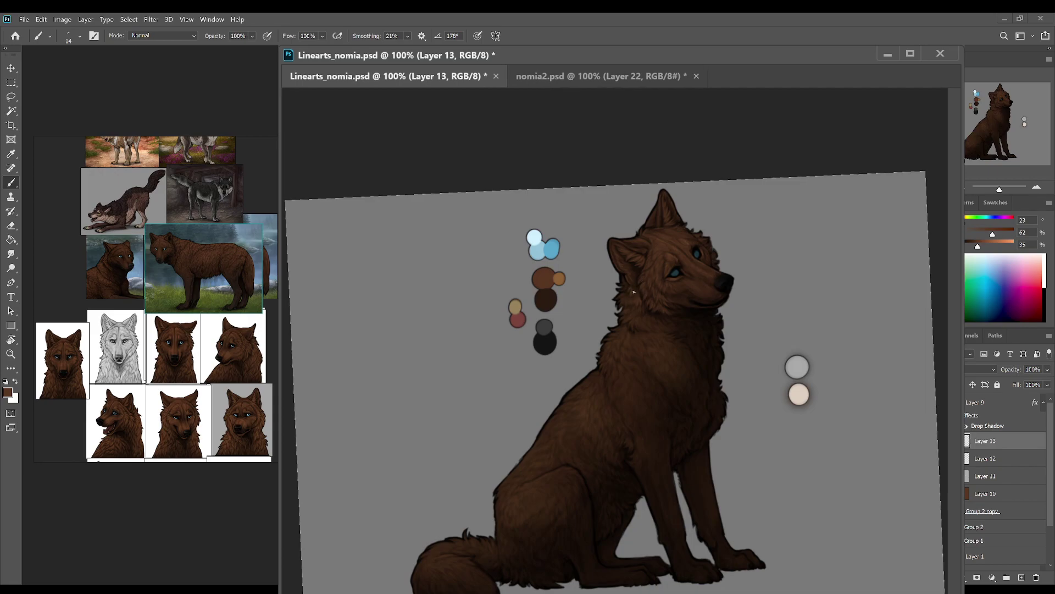
alt+click(629, 290)
alt+click(633, 298)
alt+click(554, 269)
alt+click(640, 269)
alt+click(661, 280)
Step: Add fur strokes to the side of the neck below the near ear with the mid-brown swatch and save the file
alt+click(633, 330)
key(r)
key(b)
alt+click(543, 280)
key(ctrl+s)
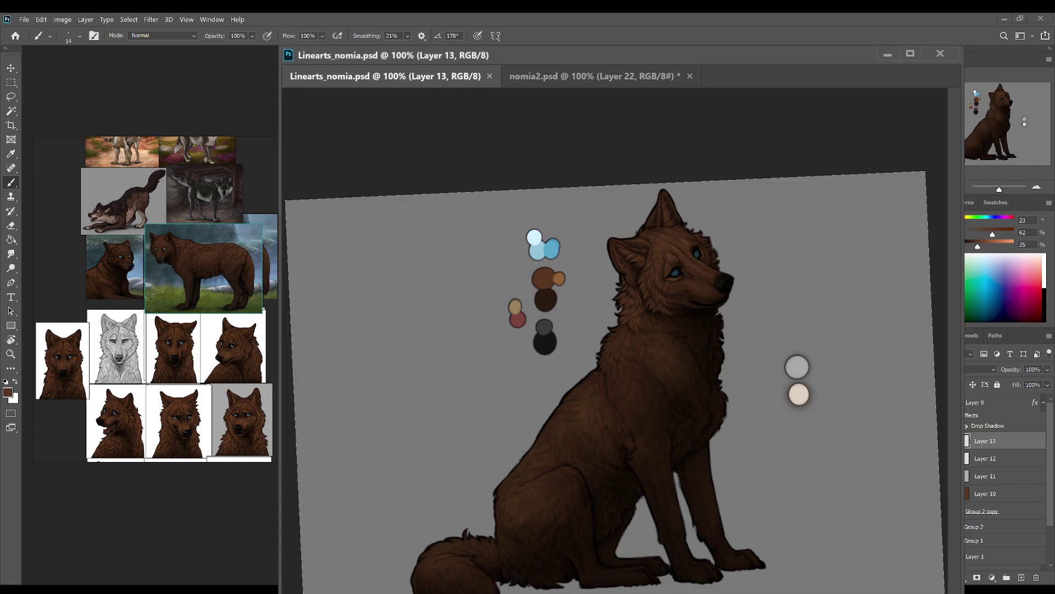
Step: Refine the lower cheek and throat fur with dark brown sampled from the area and the mid-brown swatch, and save the file
click(695, 327)
alt+click(548, 280)
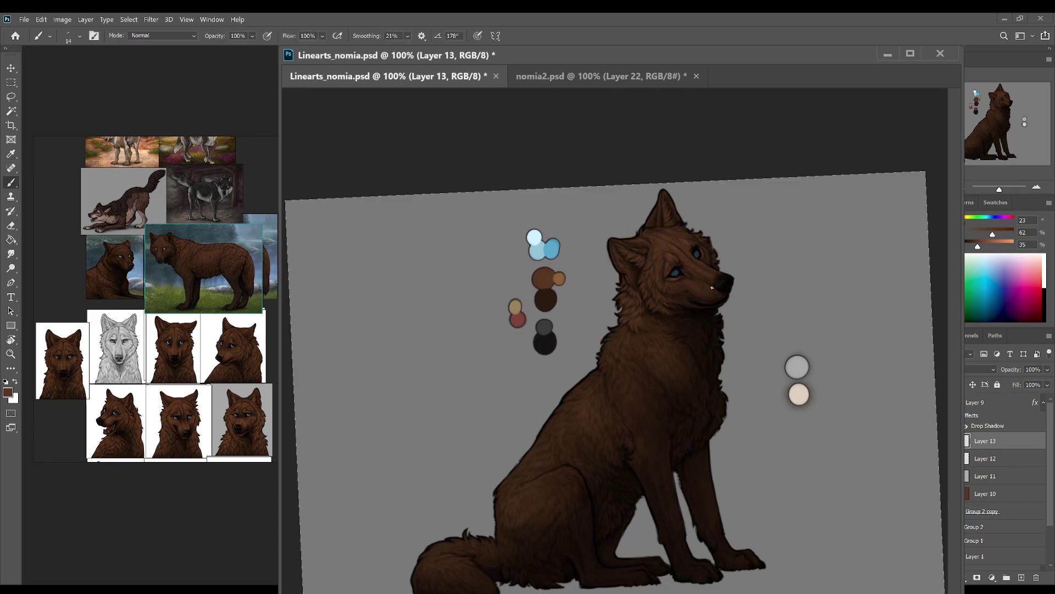
key(r)
drag(760, 311, 766, 365)
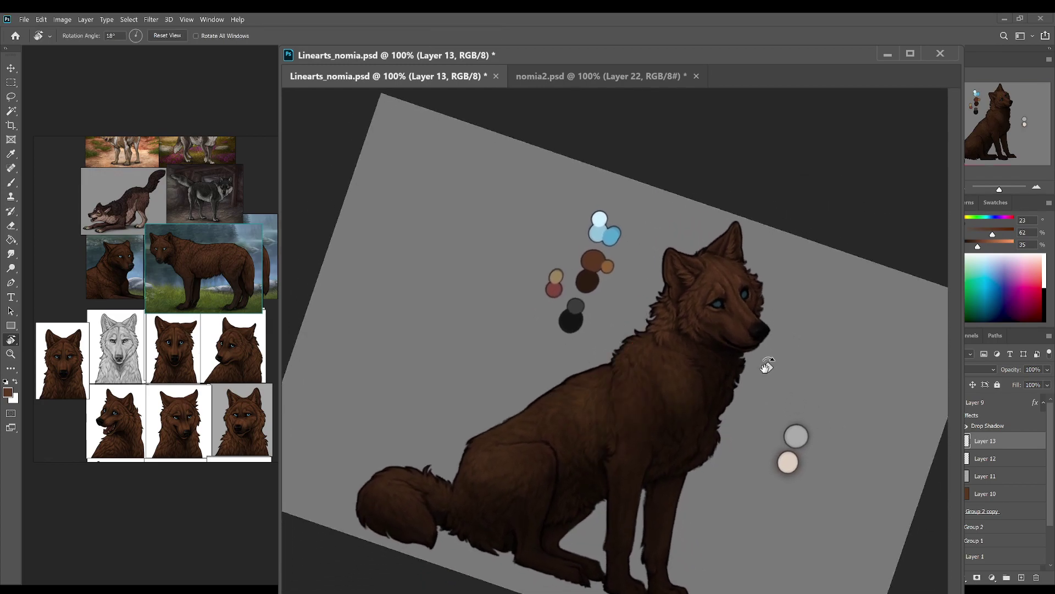
alt+click(697, 335)
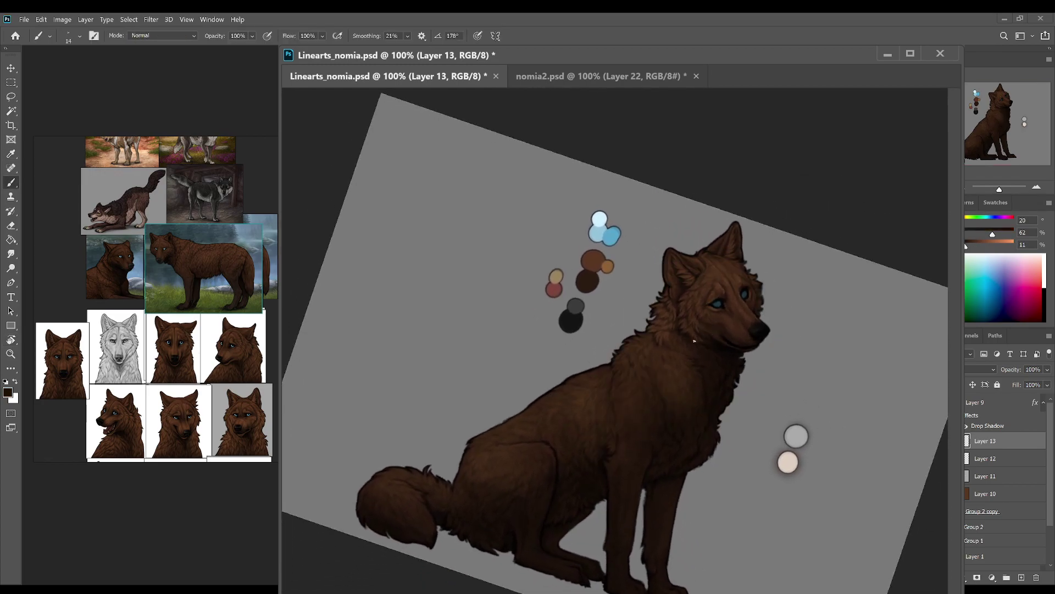
alt+click(692, 338)
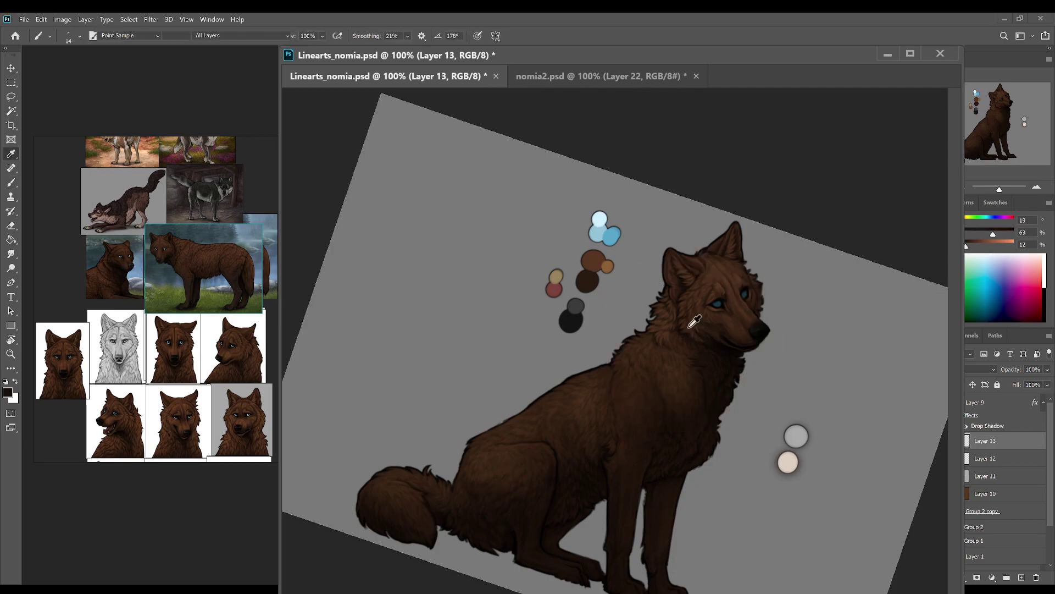
alt+click(600, 283)
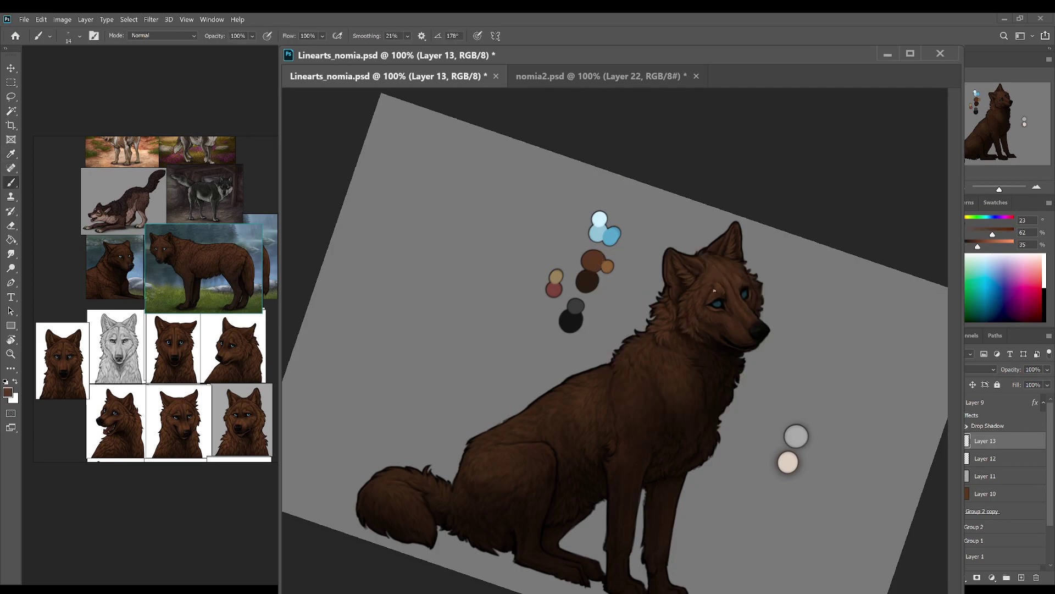
alt+click(682, 333)
alt+click(596, 260)
key(ctrl+s)
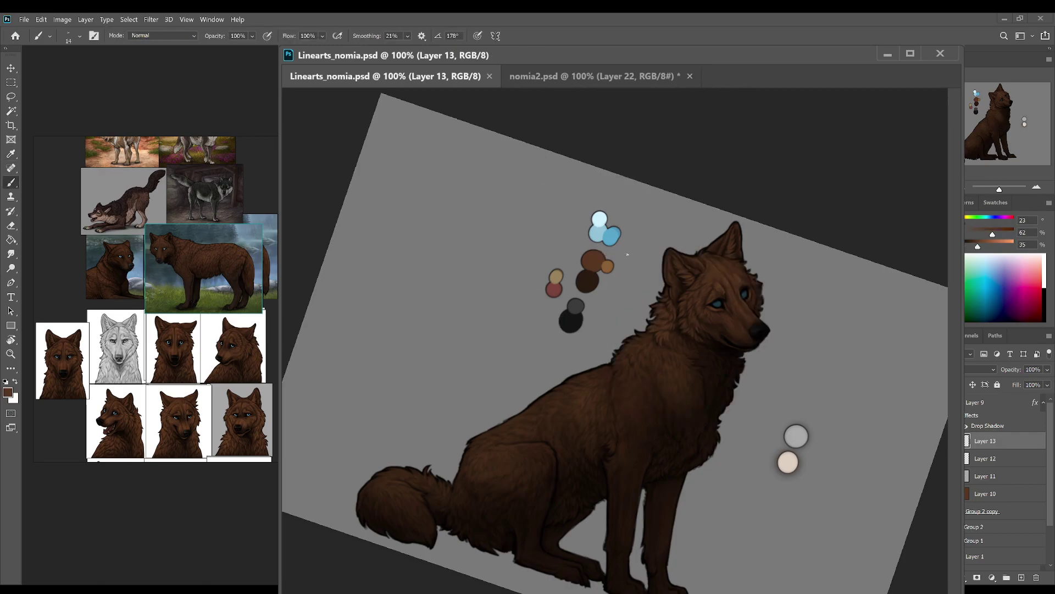
Step: Paint fur strokes on the neck ruff and deepen the throat area with near-black brown sampled from the shadow beneath the cheek
click(669, 339)
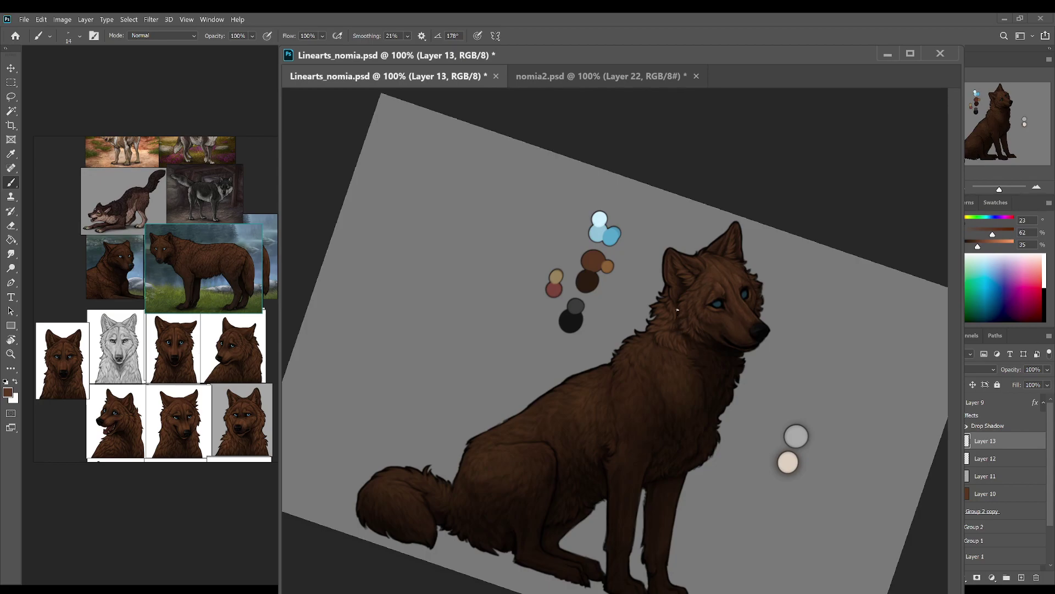
key(r)
drag(788, 374, 783, 357)
key(alt)
click(676, 347)
key(b)
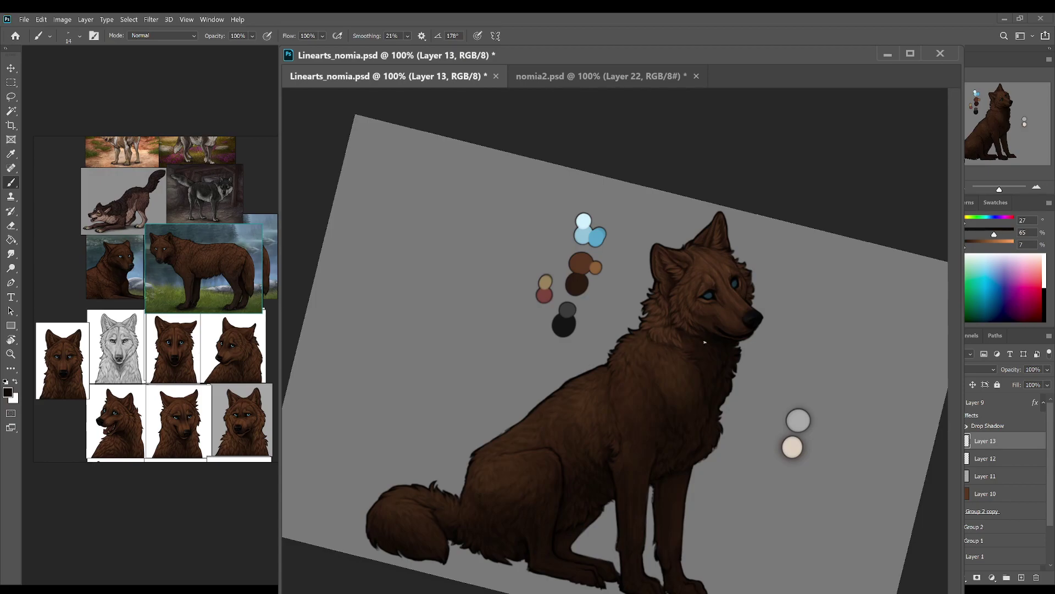
alt+click(686, 345)
Step: Lighten the side of the muzzle below the near eye with a size 53 soft round brush in mid-brown, and save the file
key(r)
drag(764, 370, 751, 308)
click(1035, 189)
drag(995, 115, 1002, 109)
drag(767, 332, 780, 364)
key(b)
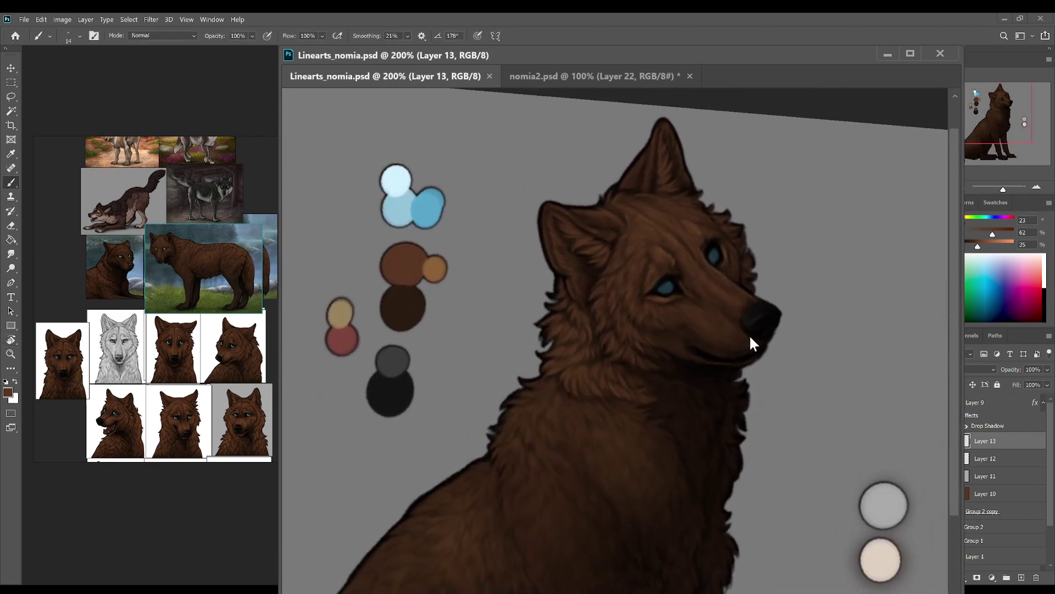
key(.)
key(.)
mouse_move(729, 337)
mouse_down()
mouse_move(707, 326)
mouse_move(728, 337)
mouse_move(737, 329)
mouse_move(696, 311)
mouse_move(708, 325)
mouse_move(741, 321)
mouse_move(761, 291)
mouse_move(667, 319)
mouse_move(696, 287)
mouse_move(729, 324)
mouse_move(659, 320)
mouse_move(723, 291)
mouse_move(766, 342)
mouse_move(657, 341)
mouse_move(724, 319)
mouse_move(663, 356)
mouse_move(656, 343)
mouse_move(699, 357)
mouse_move(726, 329)
mouse_move(669, 348)
mouse_move(705, 358)
mouse_move(651, 344)
mouse_move(678, 345)
mouse_move(725, 291)
mouse_move(655, 334)
mouse_move(688, 330)
mouse_up()
key([)
key([)
key([)
key([)
key([)
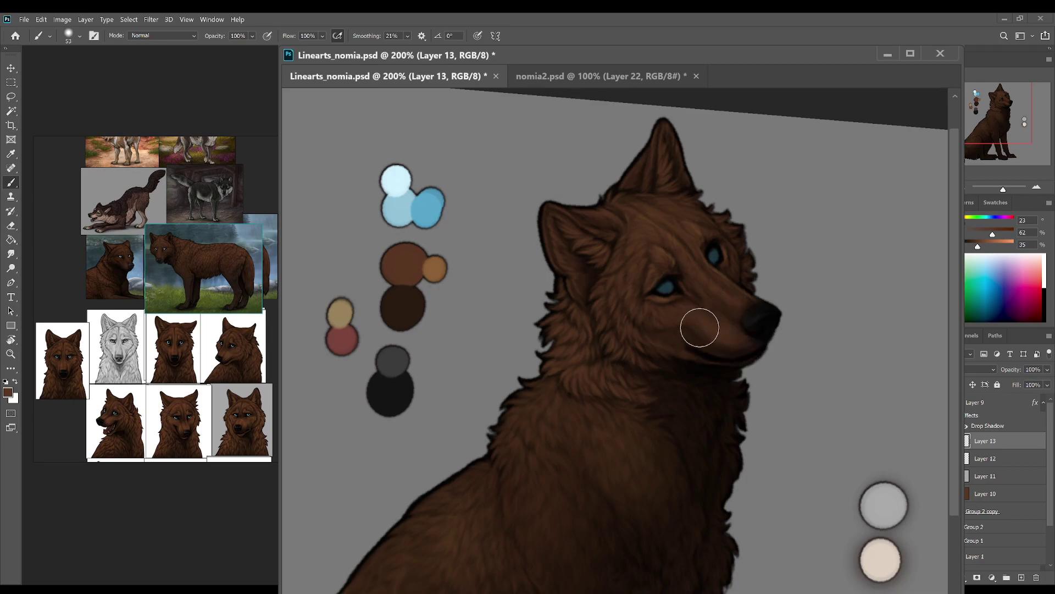
key(ctrl+s)
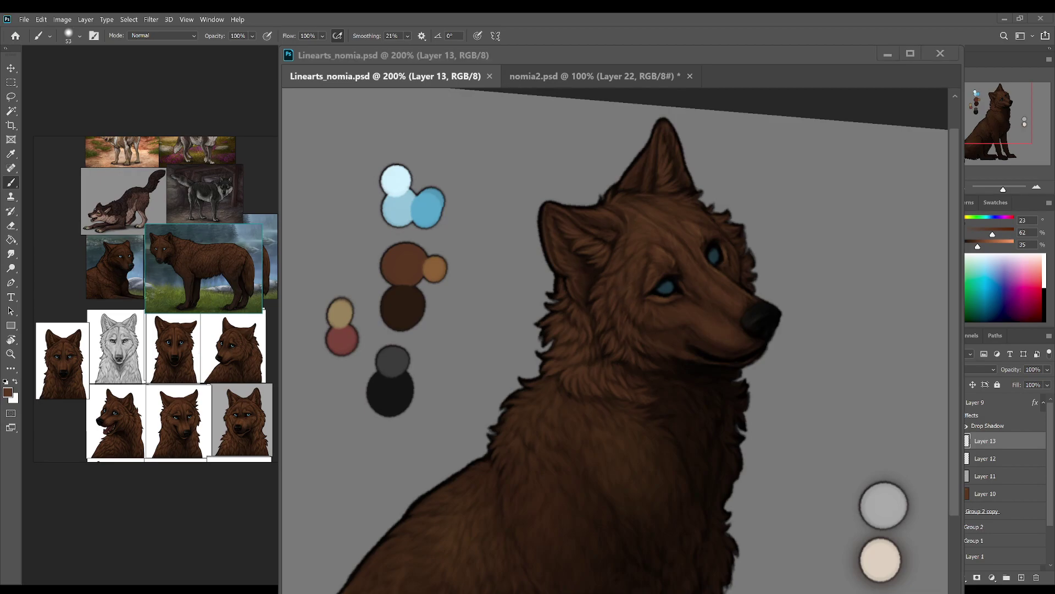
Step: Switch back to the fine fur brush and reduce its size to 15
click(638, 59)
right_click(714, 339)
click(793, 430)
key([)
key([)
key([)
key([)
key([)
key([)
mouse_move(680, 440)
mouse_down()
mouse_move(702, 419)
mouse_move(736, 497)
mouse_move(720, 514)
mouse_up()
key(r)
key([)
key([)
Step: Paint size 14 fur strokes on the neck and throat below the cheek with browns sampled from the nearby fur
alt+click(738, 396)
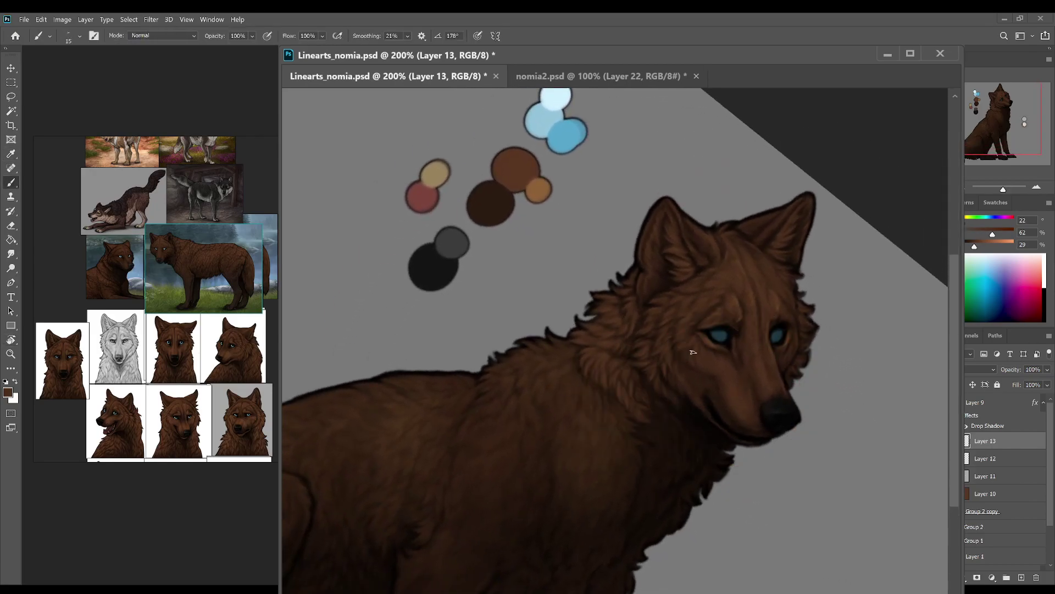
alt+click(642, 410)
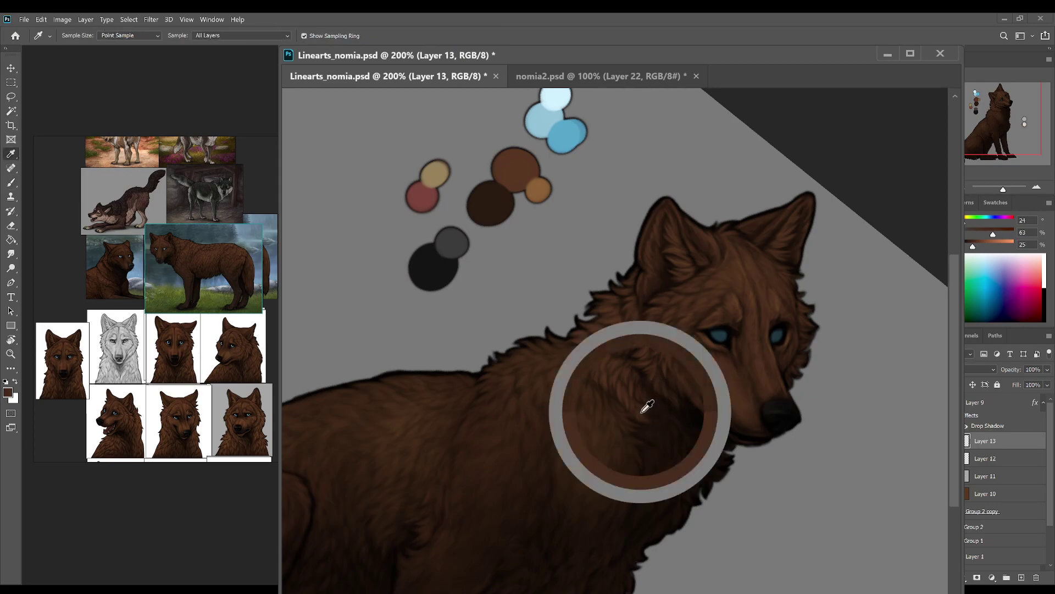
key([)
alt+click(620, 360)
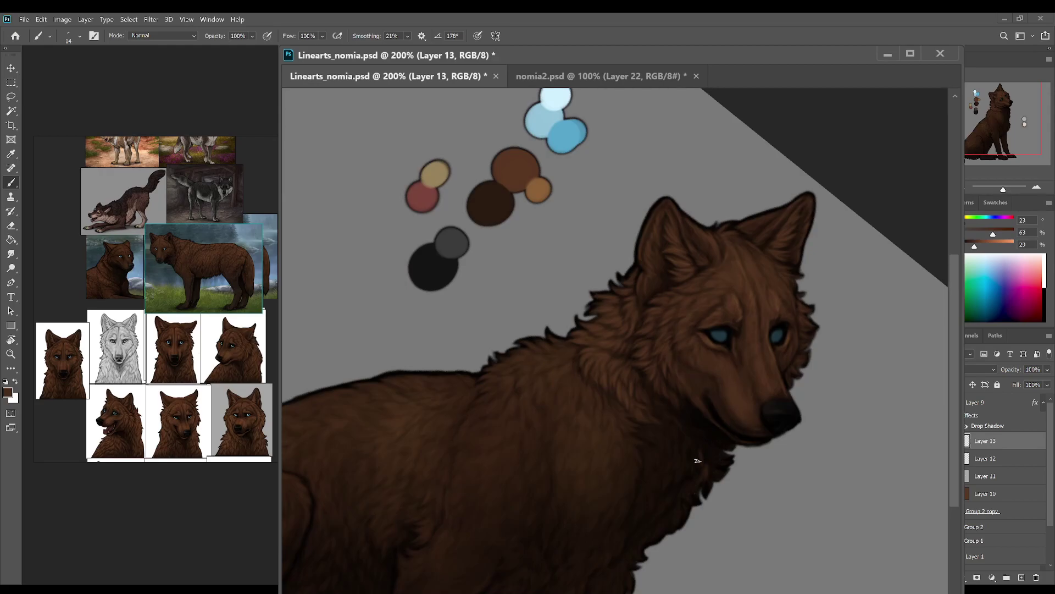
key(r)
key(b)
alt+click(735, 452)
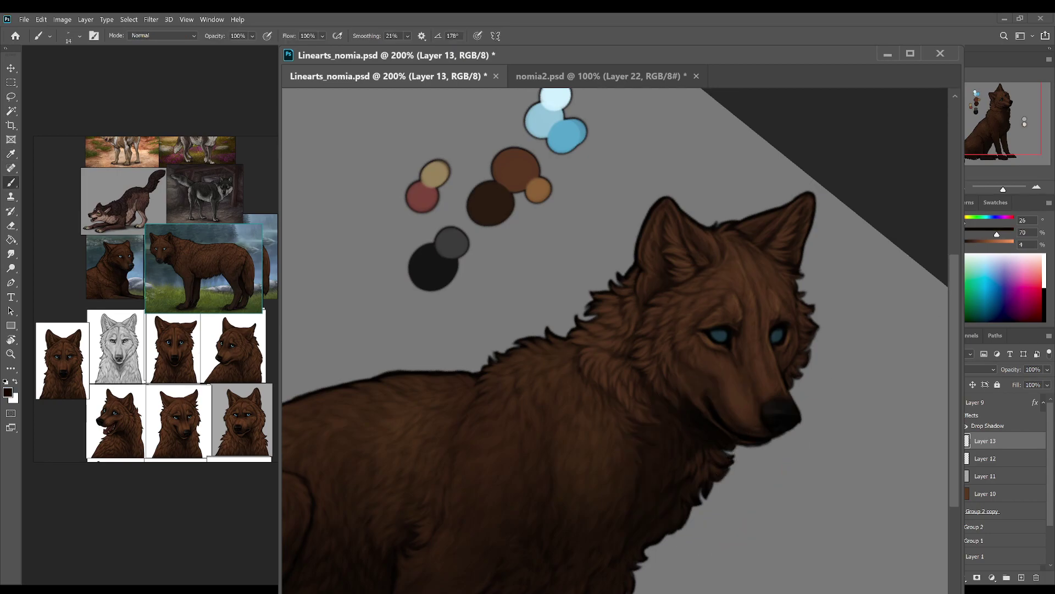
Step: Add fur strokes just beneath the jaw with sampled brown and pick the mid-brown swatch
key(r)
key(ctrl+minus)
drag(744, 383, 708, 305)
key(b)
alt+click(708, 293)
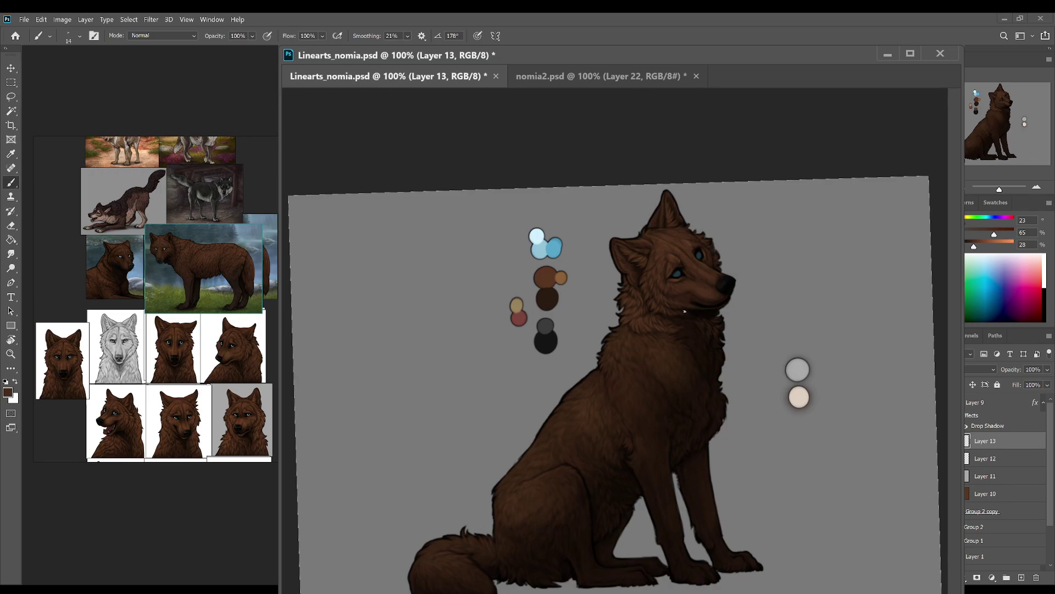
alt+click(689, 313)
alt+click(548, 268)
Step: Detail the throat fur under the chin with locally sampled browns and swatch colour, and save the file
alt+click(718, 313)
alt+click(701, 309)
alt+click(694, 317)
alt+click(687, 311)
alt+click(560, 269)
key(r)
drag(747, 362, 738, 383)
key(b)
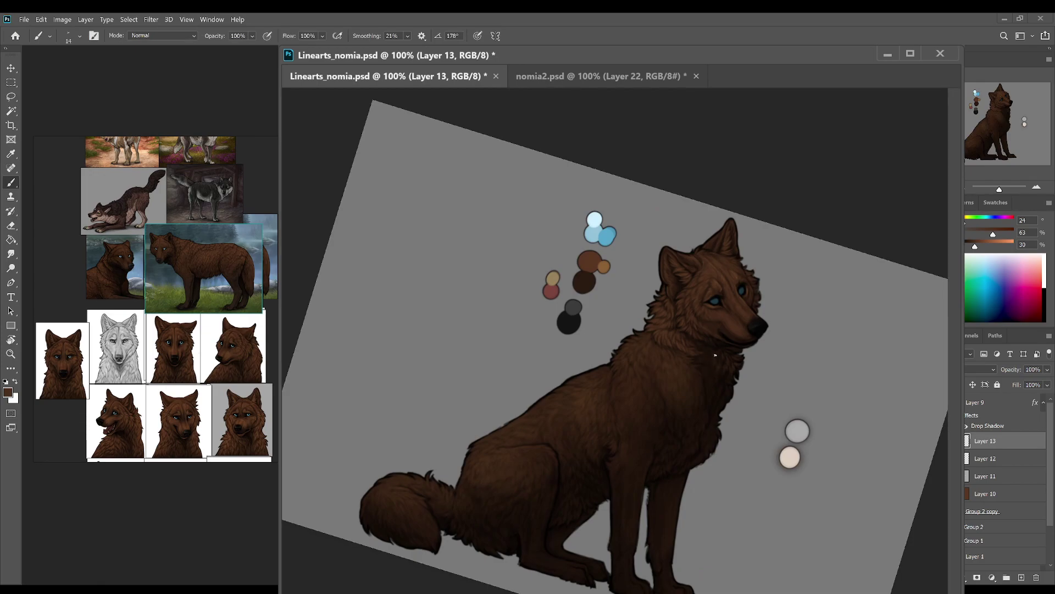
key(ctrl+s)
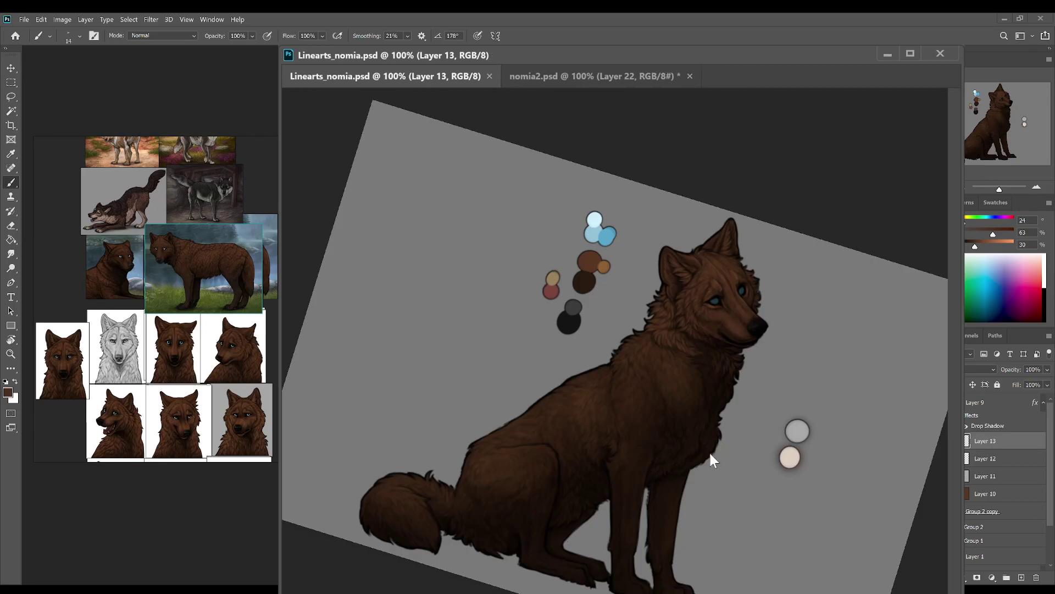
Step: Add fur strokes to the upper chest below the throat, blend them with the Smudge tool, and save the file
drag(697, 358, 701, 363)
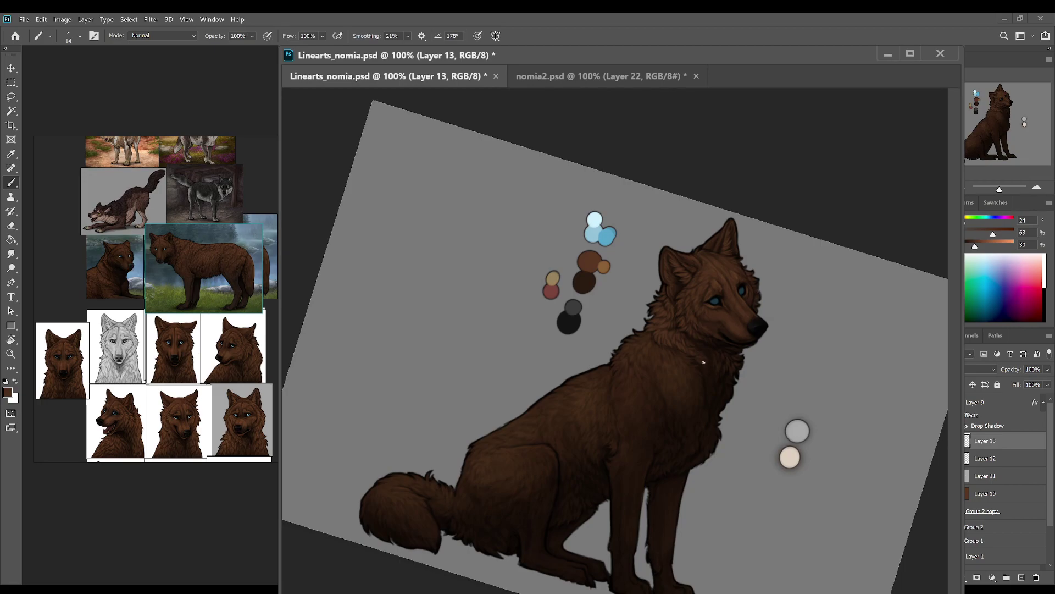
key(r)
key(b)
key(r)
key(b)
alt+click(712, 366)
alt+click(708, 374)
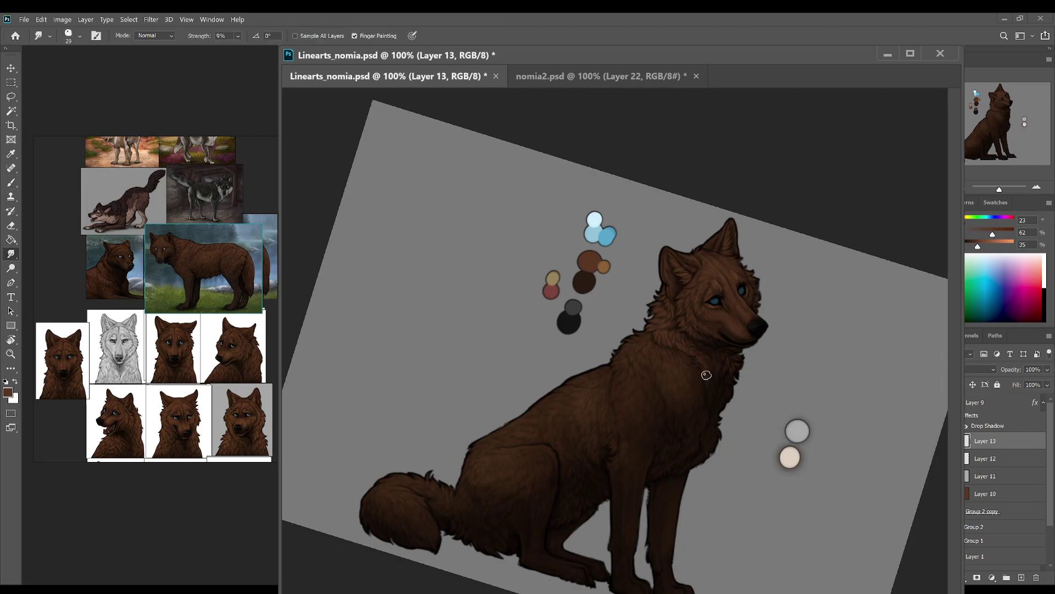
key(r)
click(167, 36)
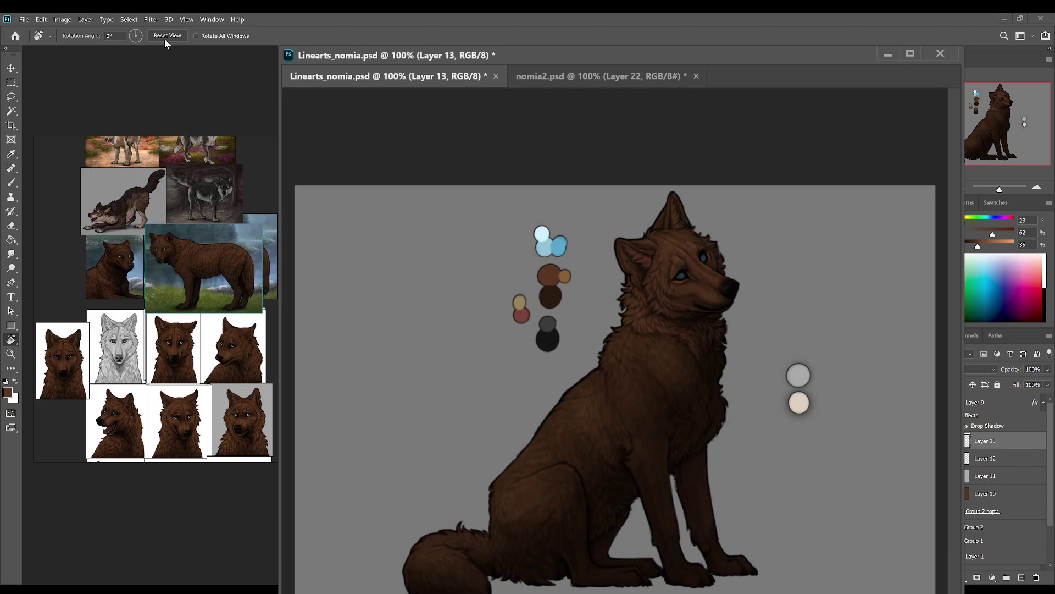
key(ctrl+s)
Step: Toggle the visibility of Layer 13 to compare the wolf with and without the painted fur details
key(ctrl+minus)
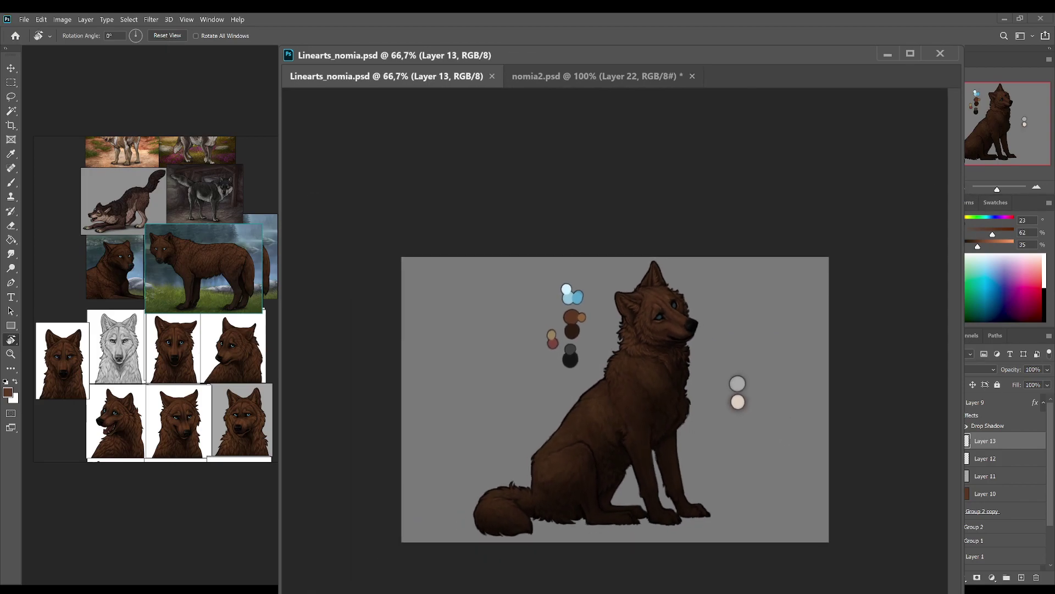
key(ctrl+comma)
key(ctrl+comma)
key(ctrl+comma)
key(ctrl+comma)
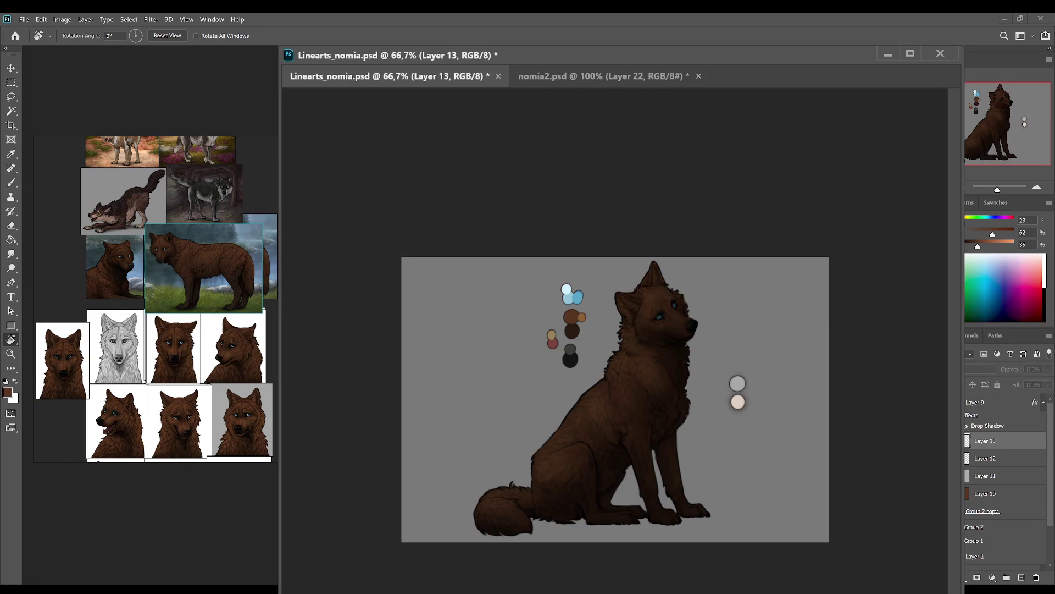
key(ctrl+plus)
Step: Add mid-brown fur strokes across the near cheek and the neck ruff behind it, and save the file
key(b)
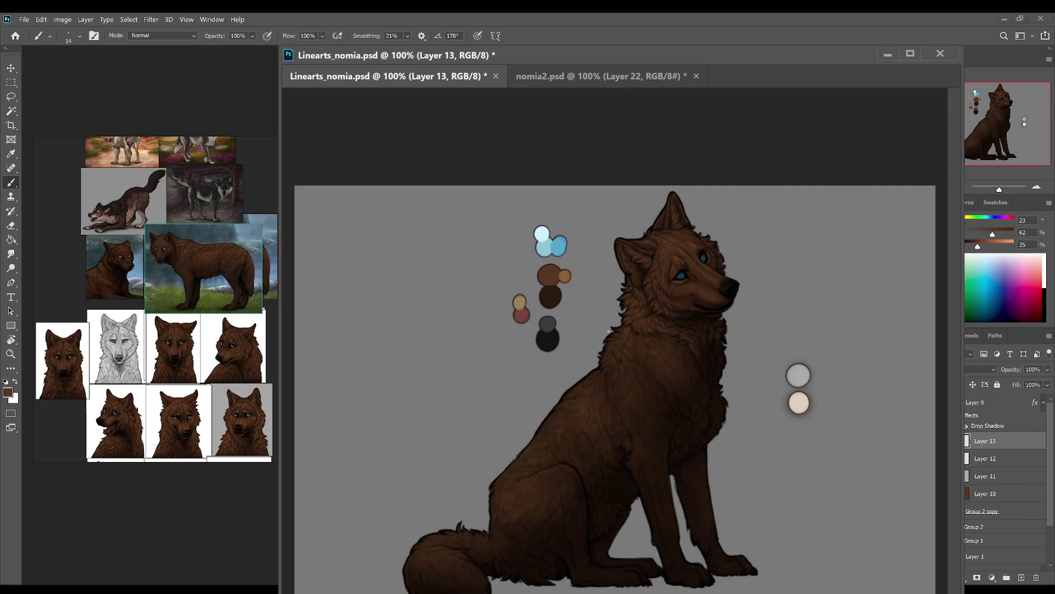
alt+click(682, 296)
alt+click(668, 320)
alt+click(664, 319)
alt+click(684, 299)
alt+click(638, 339)
alt+click(624, 317)
key(ctrl+s)
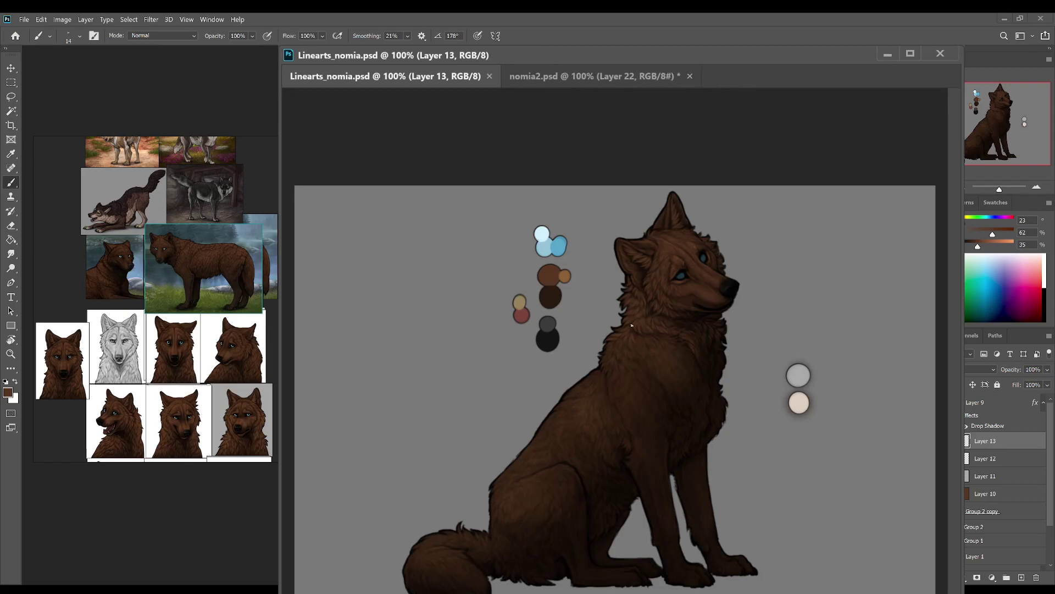
Step: Extend the mid-brown neck fur down toward the shoulder, blend it with the Smudge tool, and save the file
click(633, 337)
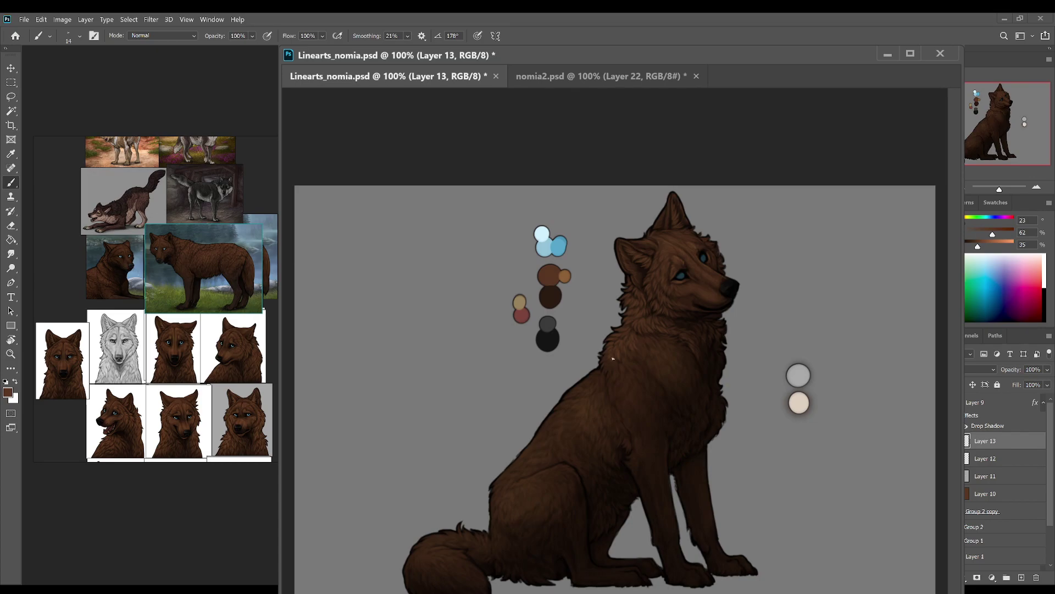
key(r)
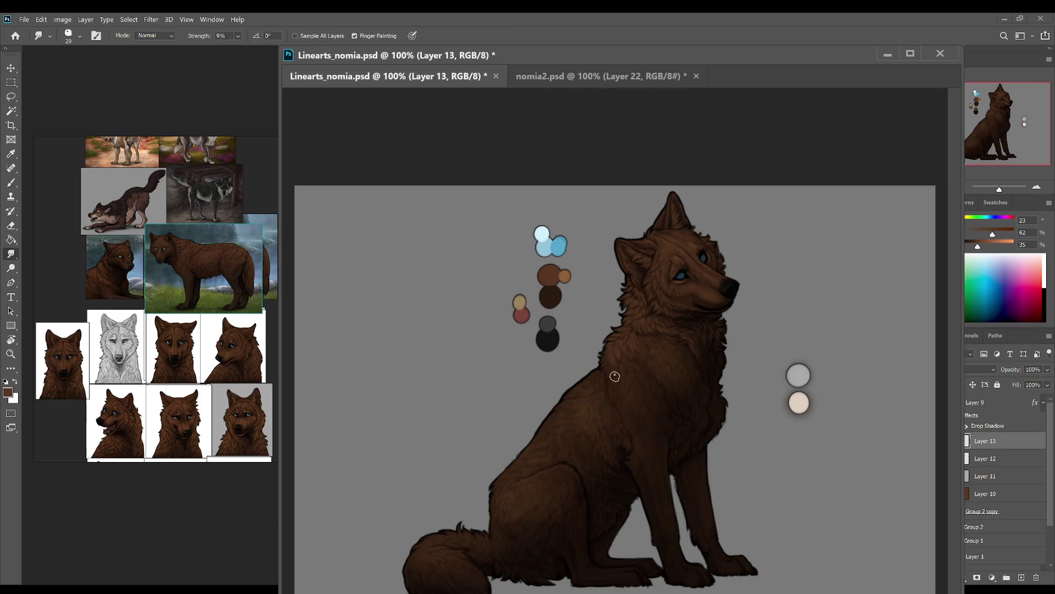
key(ctrl+s)
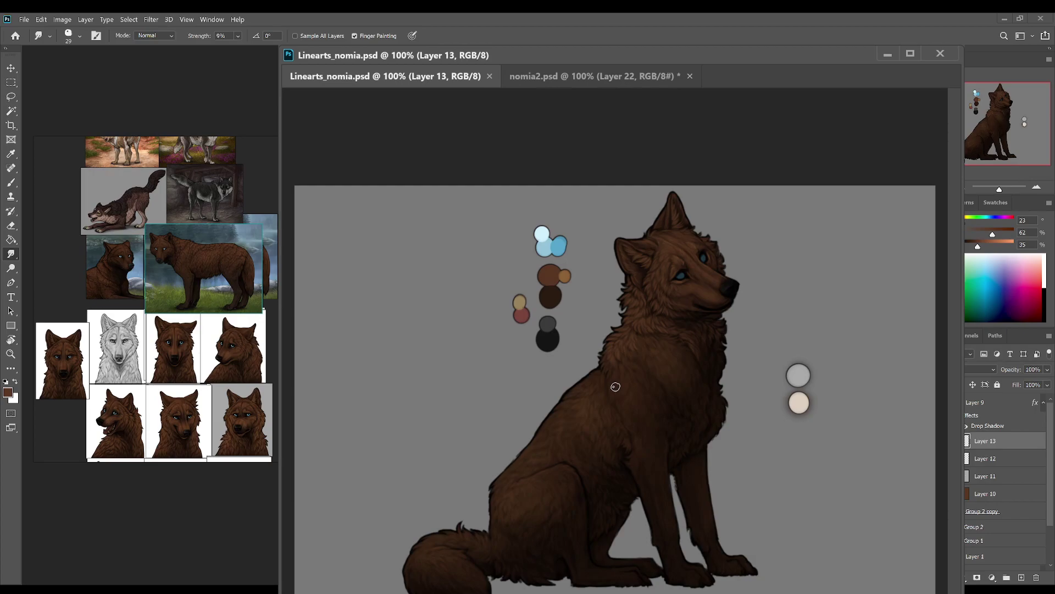
key(b)
drag(623, 357, 624, 363)
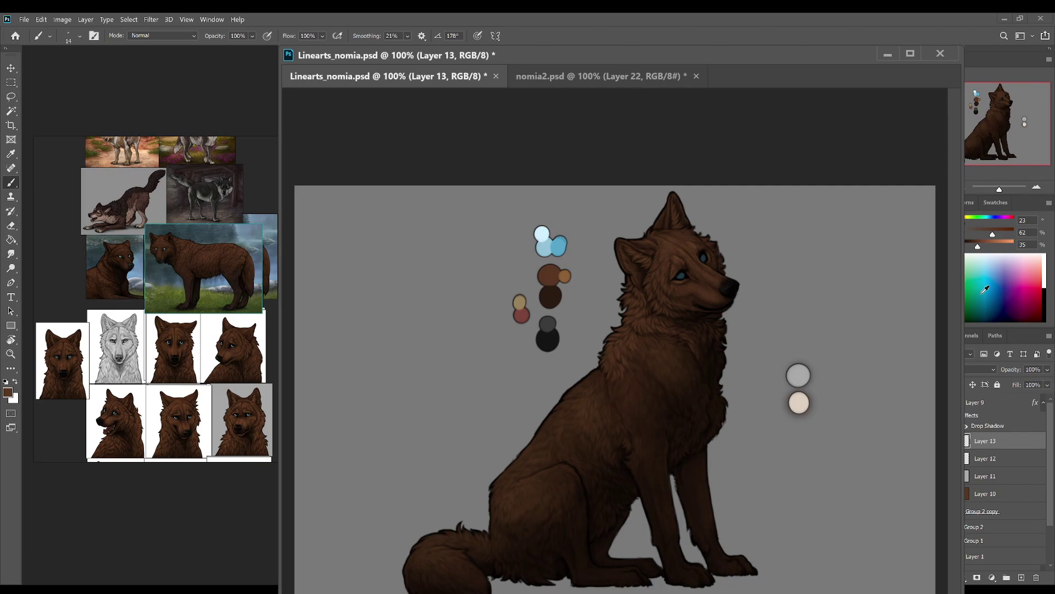
key(ctrl+s)
Step: Paint fur strokes across the base of the neck with dark brown sampled below the jaw and the mid-brown swatch
key(r)
mouse_move(780, 427)
mouse_down()
mouse_move(784, 462)
mouse_move(777, 445)
mouse_up()
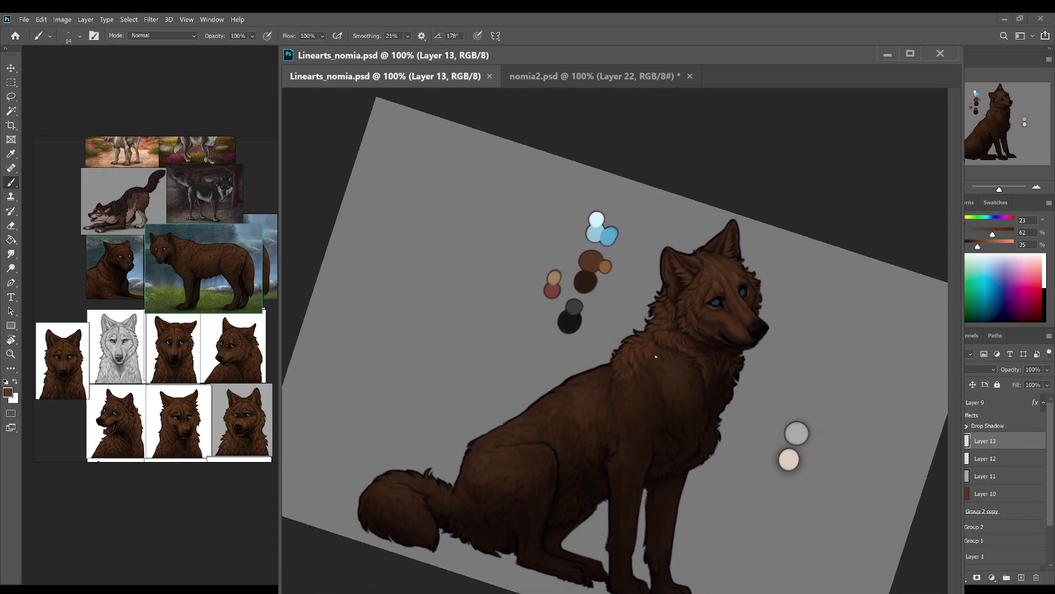
drag(655, 343, 667, 347)
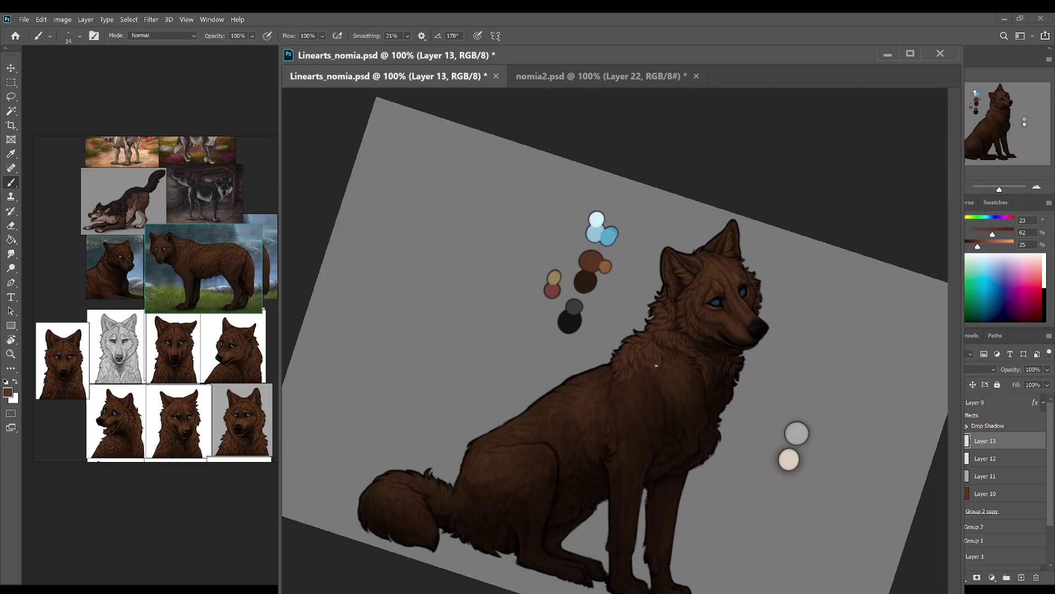
key(i)
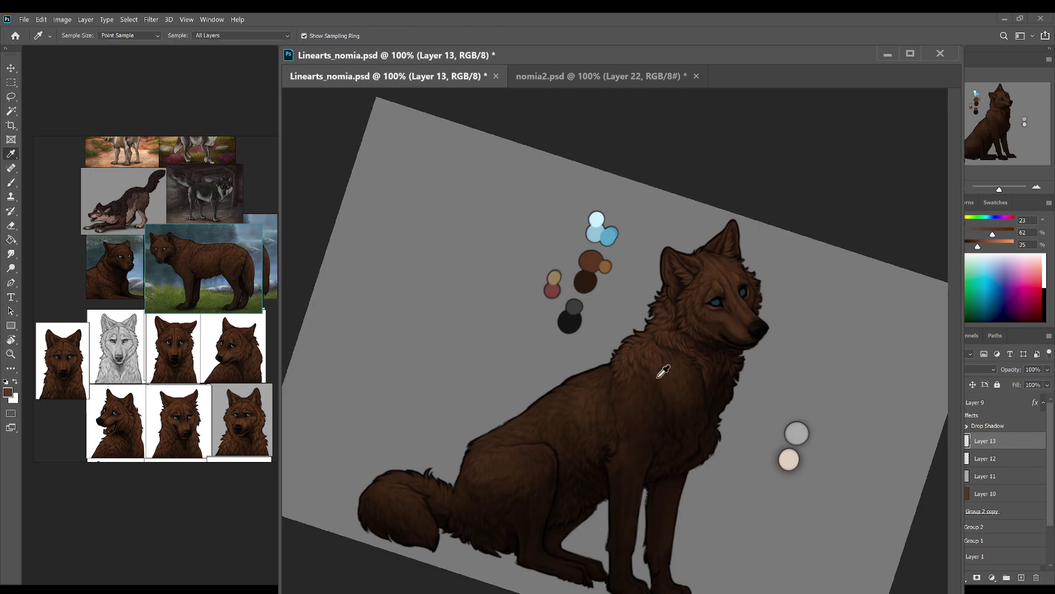
click(709, 349)
key(b)
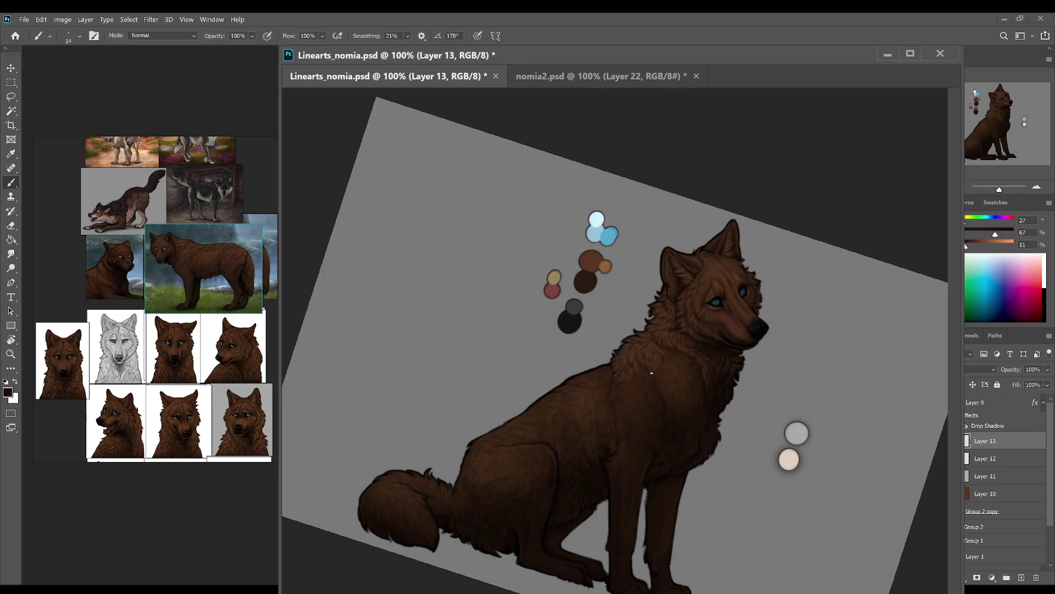
alt+click(596, 261)
mouse_move(712, 369)
mouse_down()
mouse_move(728, 440)
mouse_move(706, 390)
mouse_up()
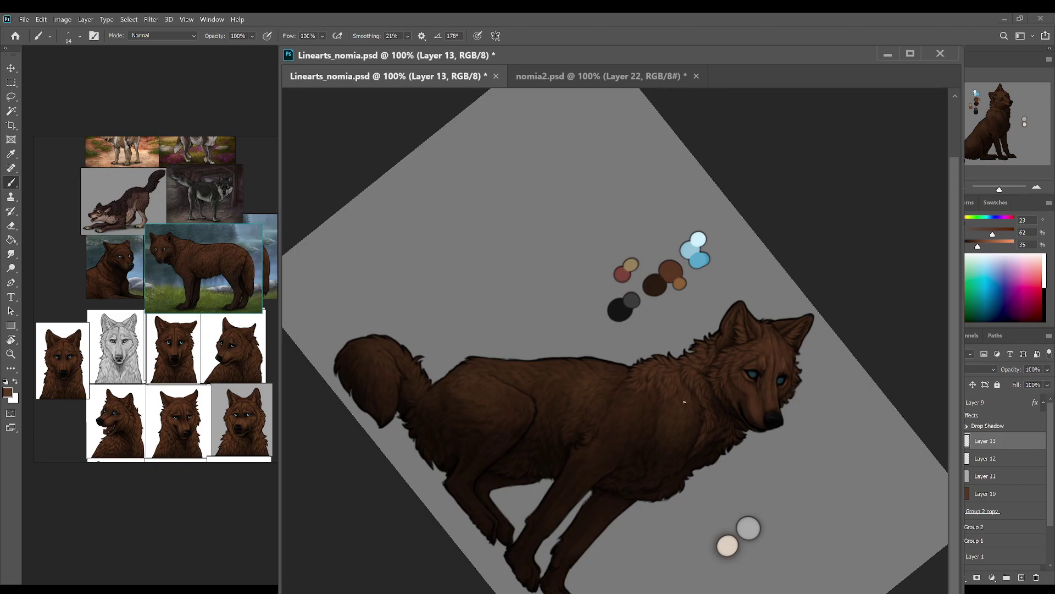
Step: Paint and blend mid-brown fur strokes over the shoulder and chest with the Brush and Smudge tools
key(r)
key(b)
key(r)
key(b)
key(r)
key(b)
key(r)
drag(686, 388, 766, 336)
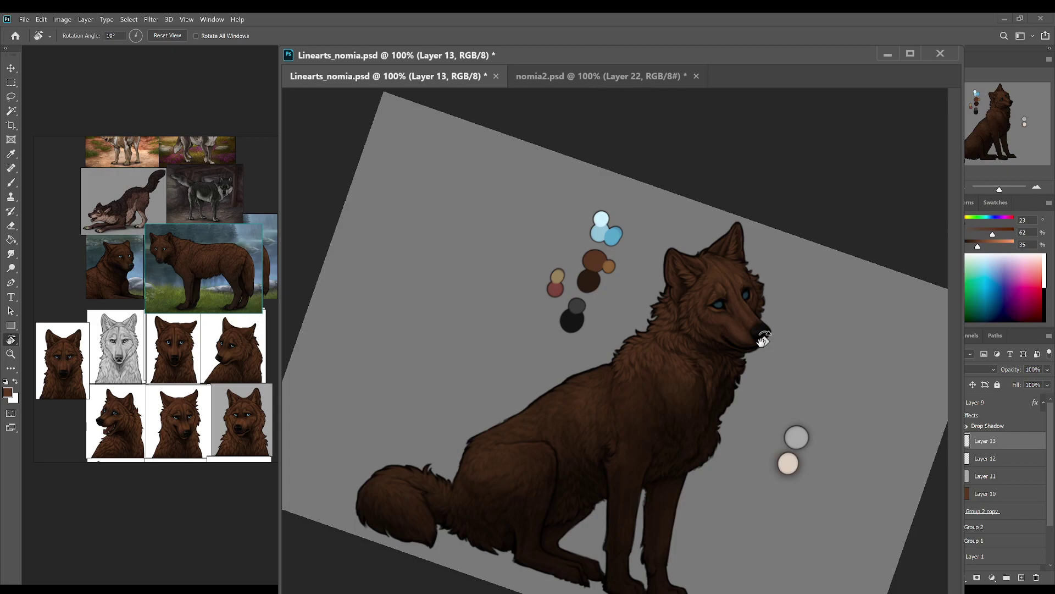
Step: Add mid-brown fur strokes to the neck ruff below the near cheek with the Brush tool, and save the file
key(ctrl+s)
key(b)
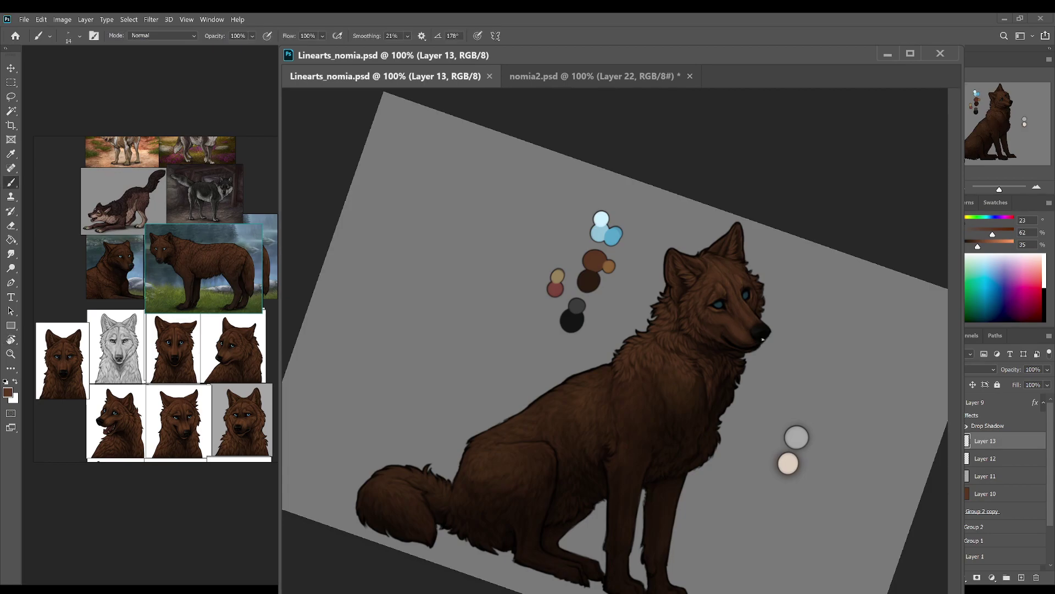
drag(672, 361, 665, 363)
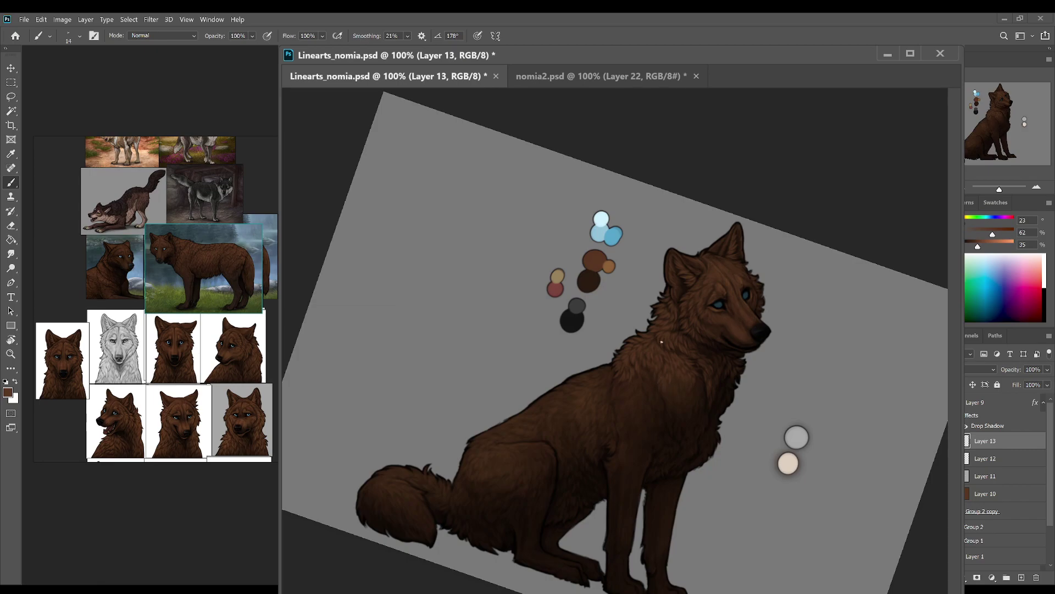
key(ctrl+s)
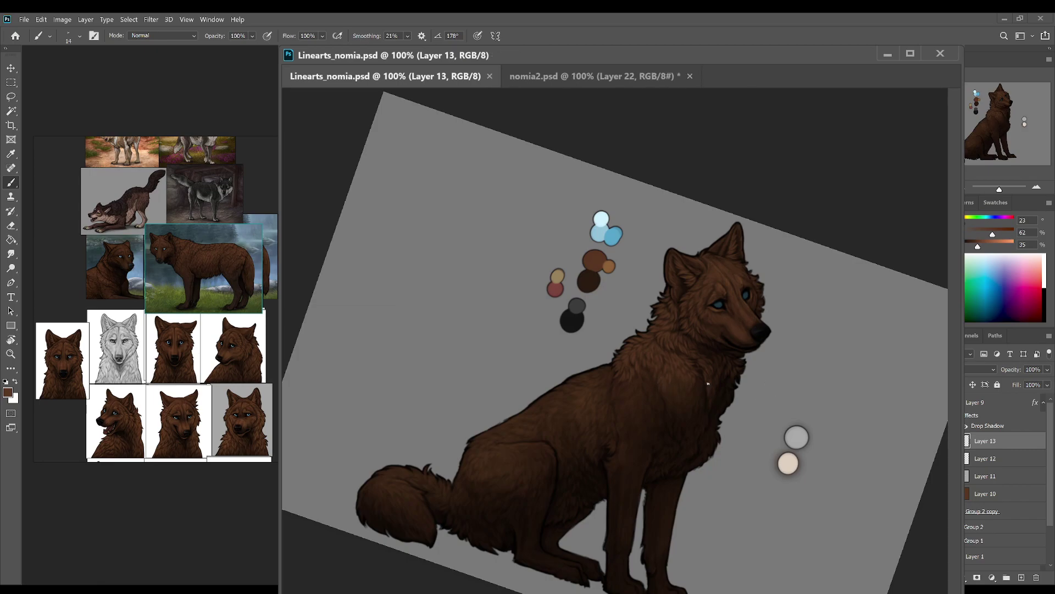
Step: Paint fur strokes between the lower neck and upper chest with mid-brown and dark browns sampled from the neck fur, and save the file
drag(699, 367, 700, 372)
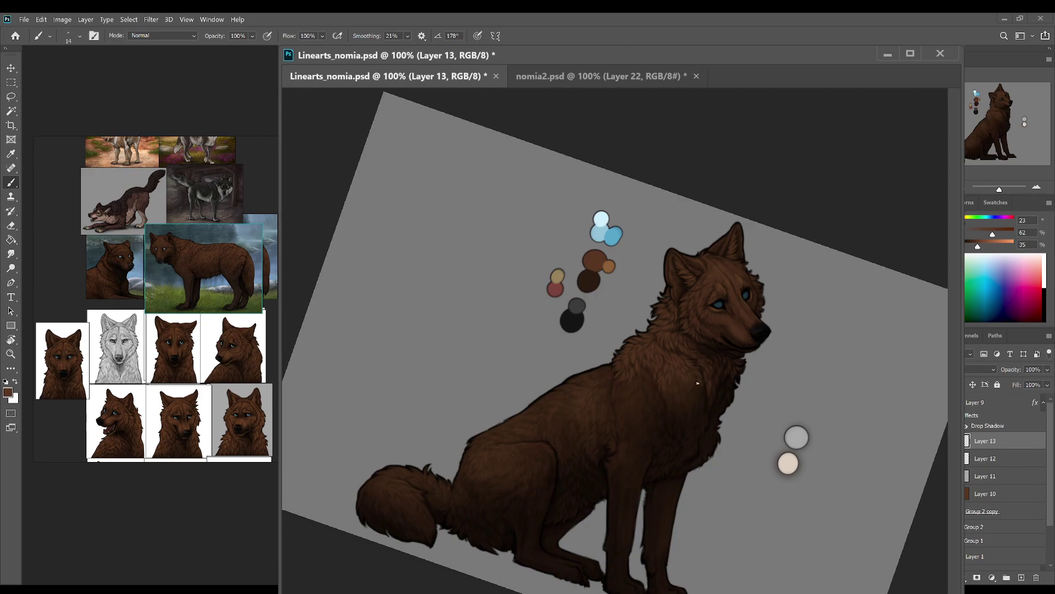
alt+click(698, 388)
alt+click(704, 386)
alt+click(705, 388)
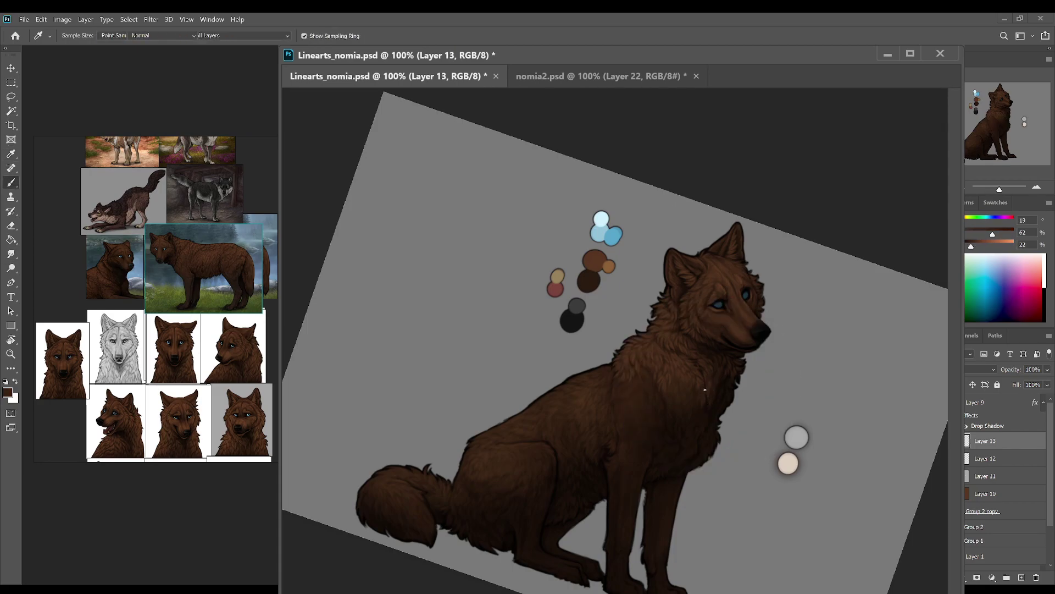
alt+click(704, 380)
alt+click(714, 335)
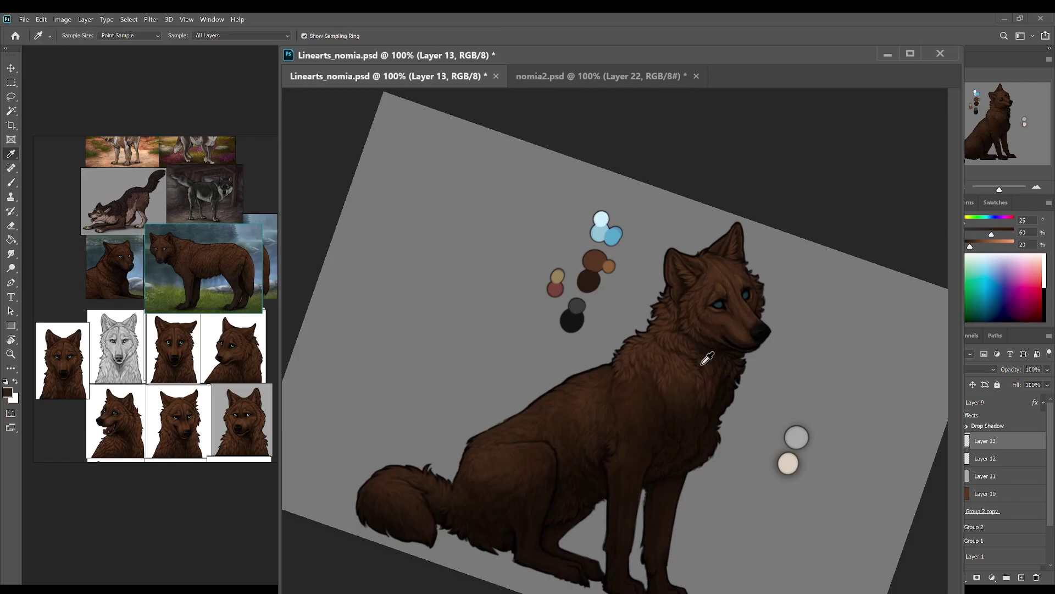
alt+click(693, 364)
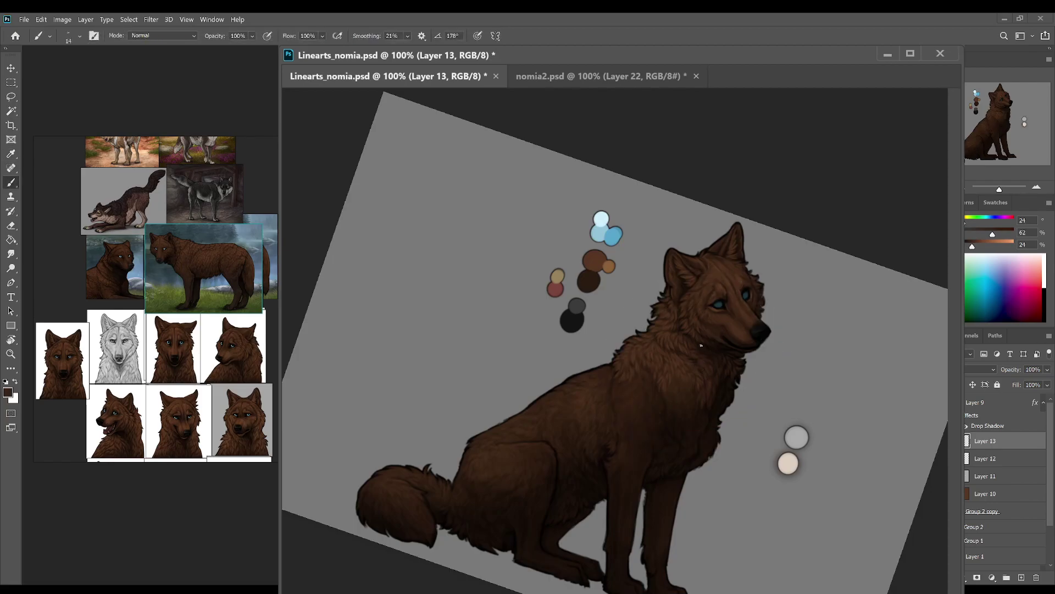
alt+click(679, 341)
key(r)
click(175, 36)
key(ctrl+s)
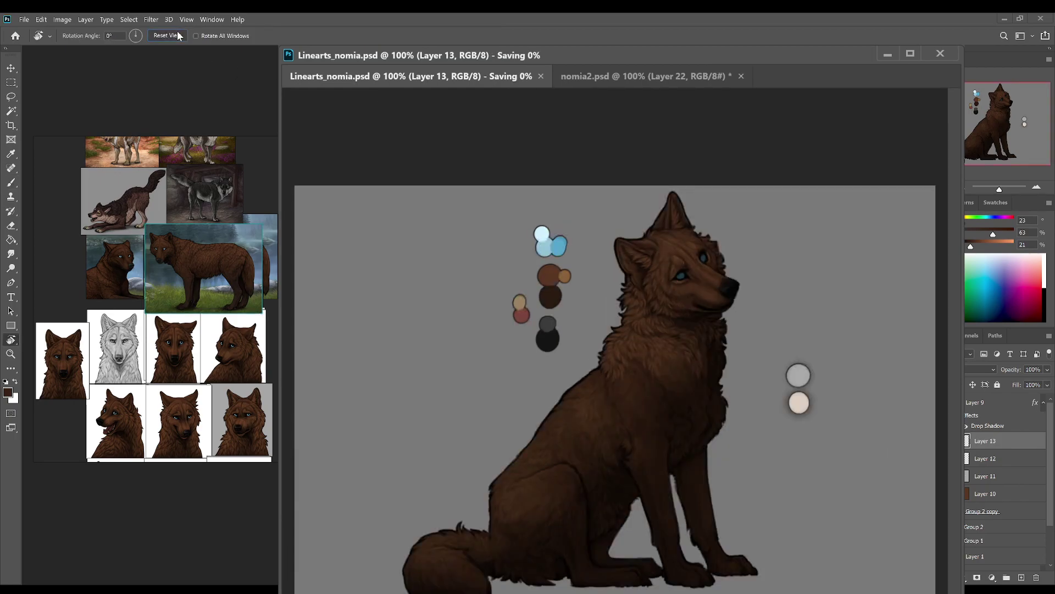
Step: Undo the last two brush strokes on the neck fur
key(ctrl+minus)
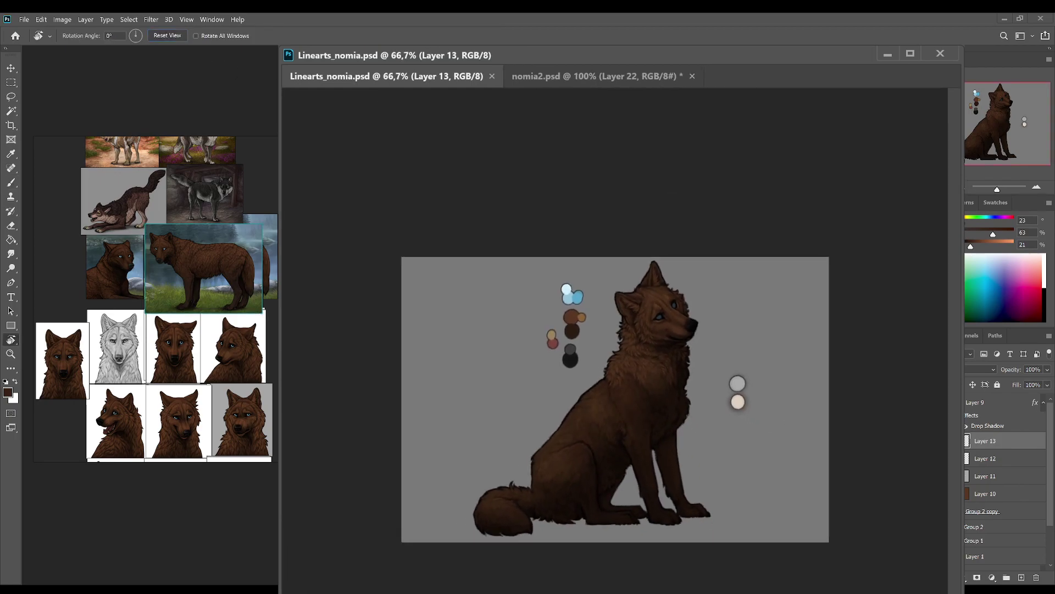
key(ctrl+z)
key(ctrl+z)
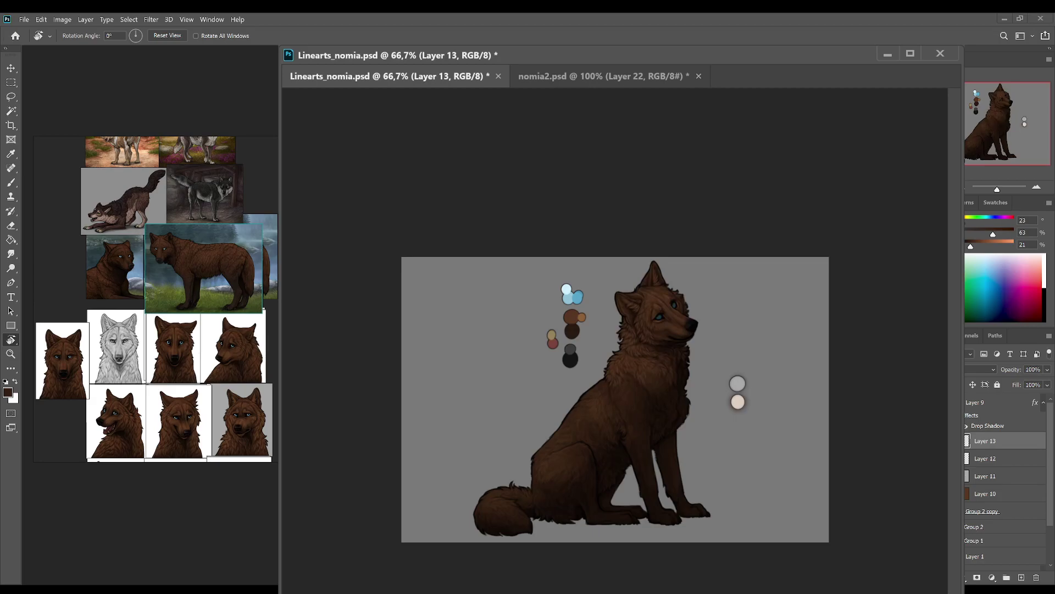
Step: Sample the mid-brown swatch, continue the fur strokes on the neck and chest, and save the file
click(1026, 188)
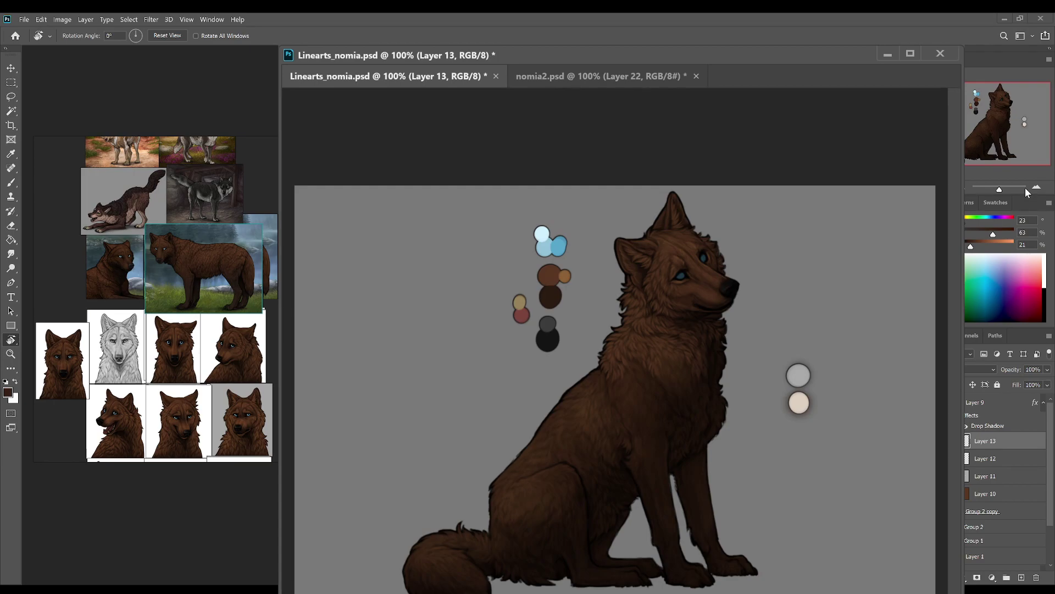
key(b)
alt+click(546, 280)
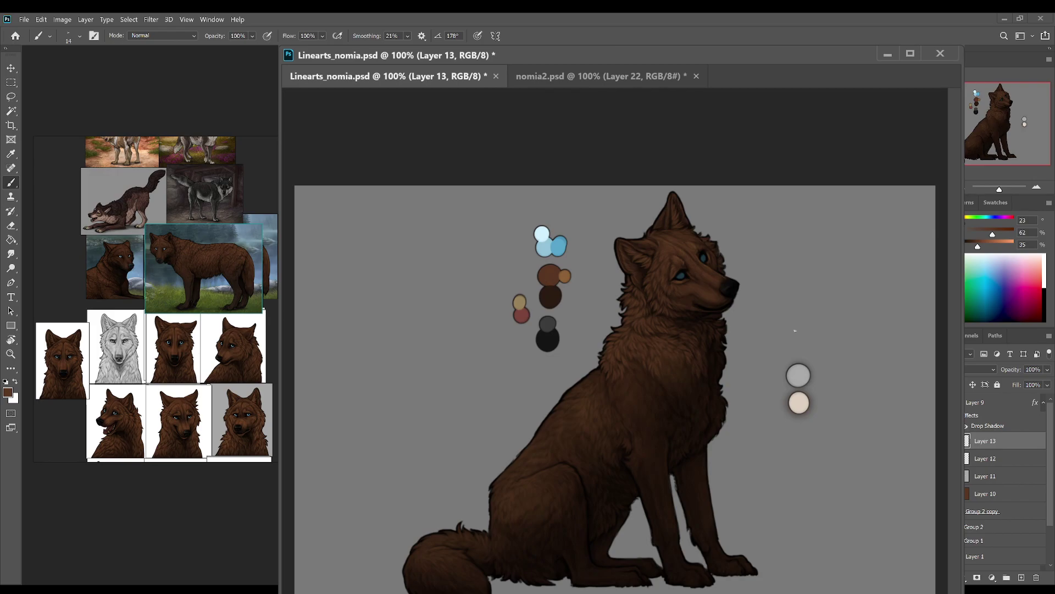
key(r)
mouse_move(791, 319)
mouse_down()
mouse_move(783, 279)
mouse_move(675, 274)
mouse_up()
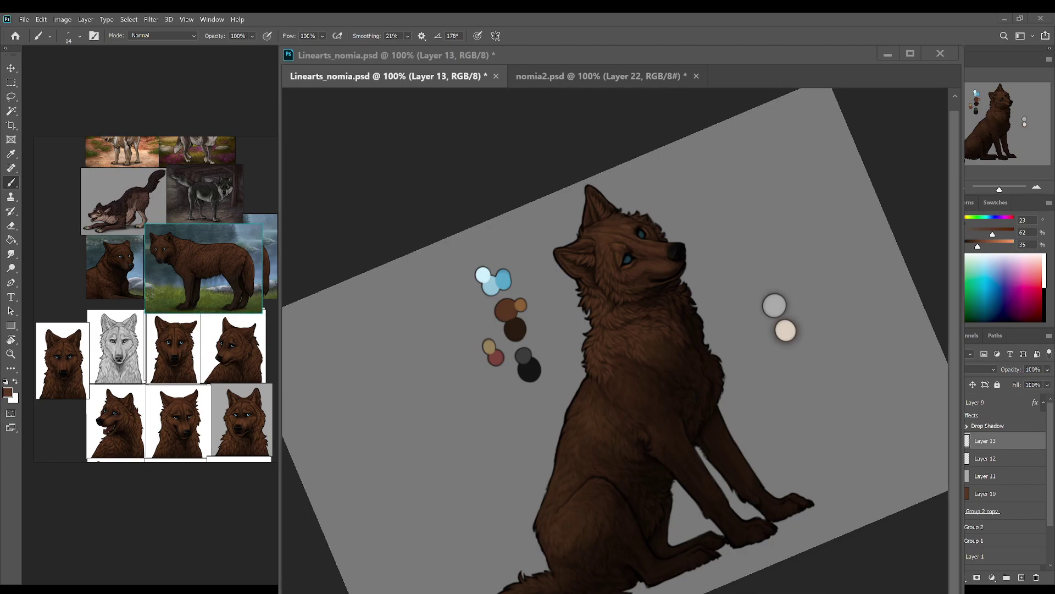
click(238, 485)
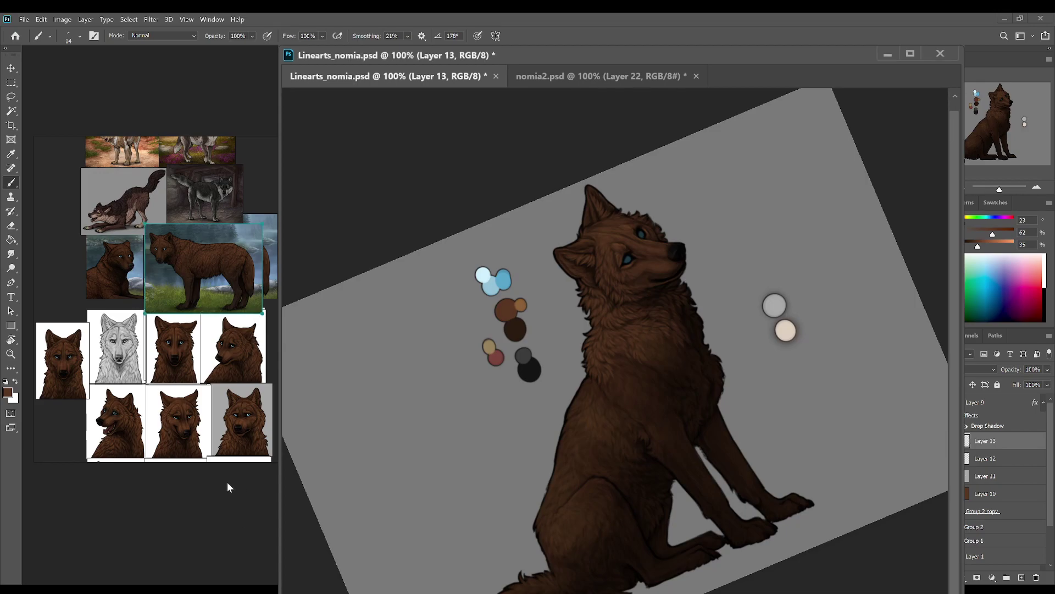
key(ctrl+s)
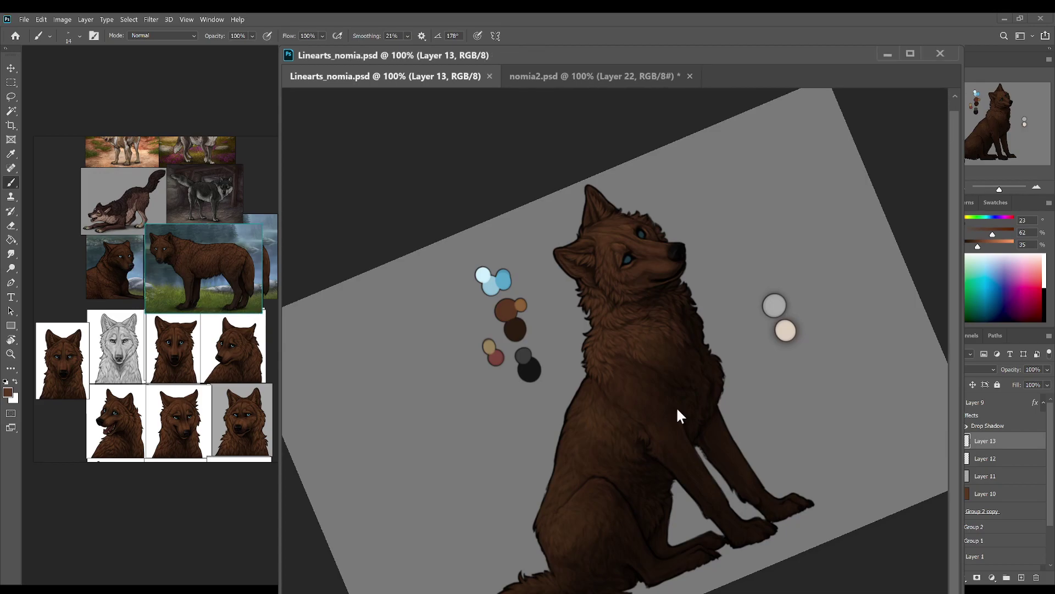
Step: Add mid-brown fur strokes to the front of the neck below the jaw, and save the file
key(r)
mouse_move(742, 385)
mouse_down()
mouse_move(758, 400)
mouse_move(730, 438)
mouse_move(704, 396)
mouse_up()
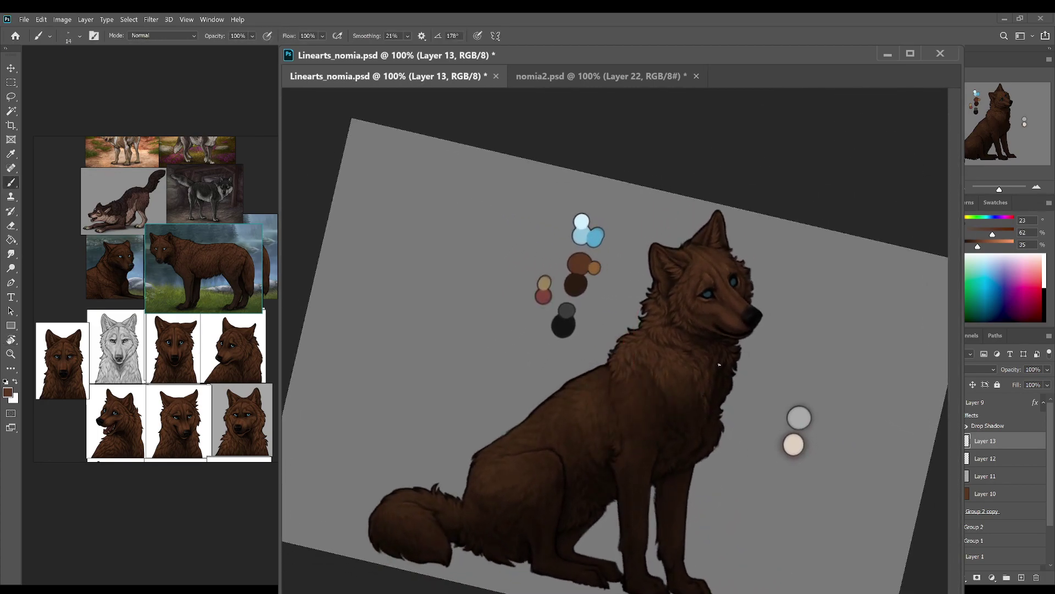
key(r)
key(b)
key(r)
key(ctrl+s)
Step: Extend the mid-brown fur strokes down the front edge of the chest, saving the file along the way
drag(720, 376, 722, 382)
key(ctrl+s)
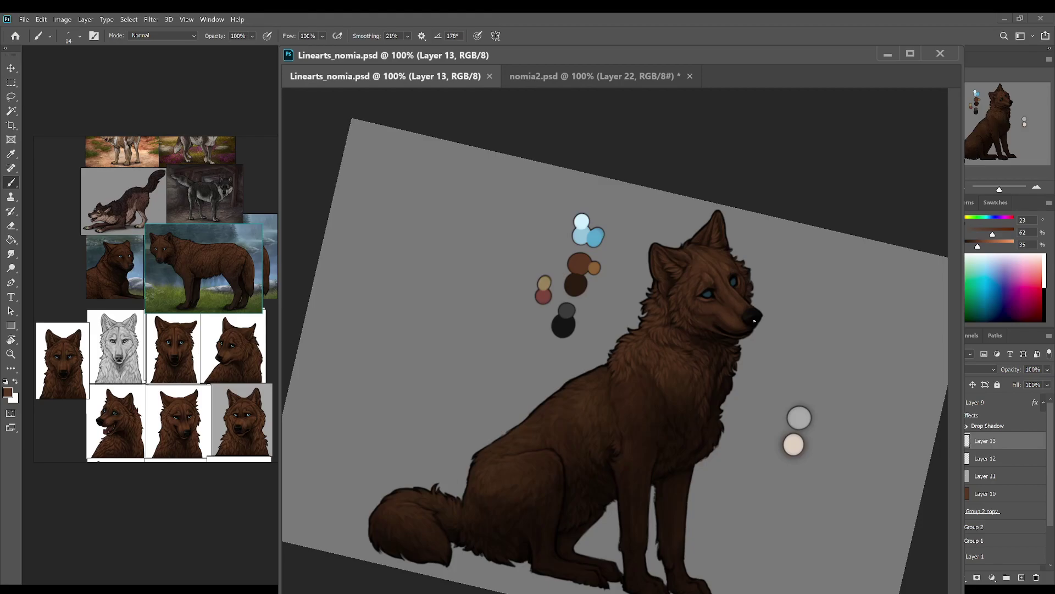
key(r)
mouse_move(772, 371)
mouse_down()
mouse_move(780, 382)
mouse_move(730, 409)
mouse_up()
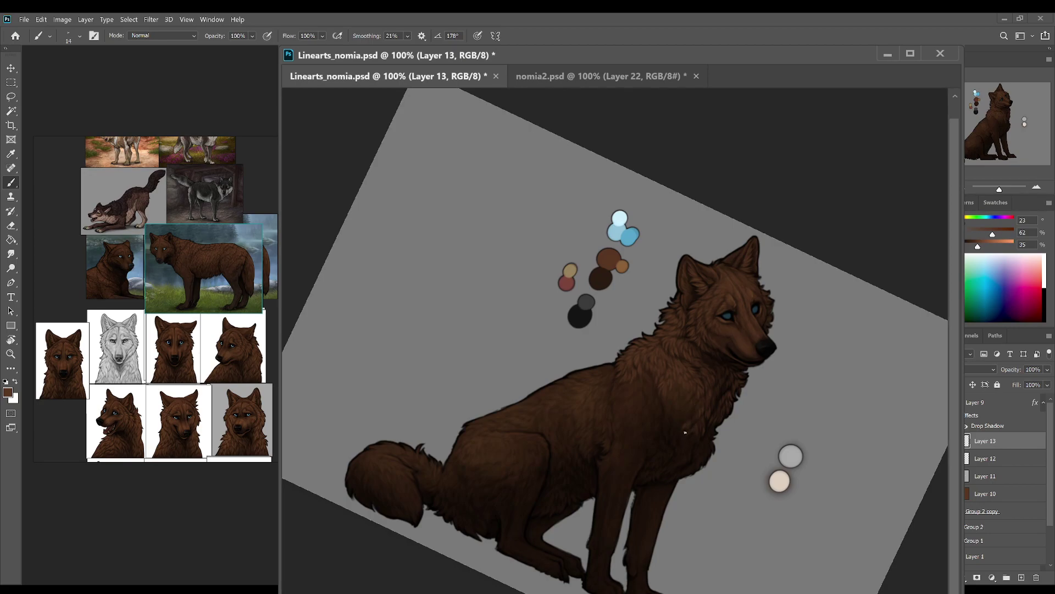
Step: Add more mid-brown fur strokes to the chest, reset the canvas rotation and save the file
key(r)
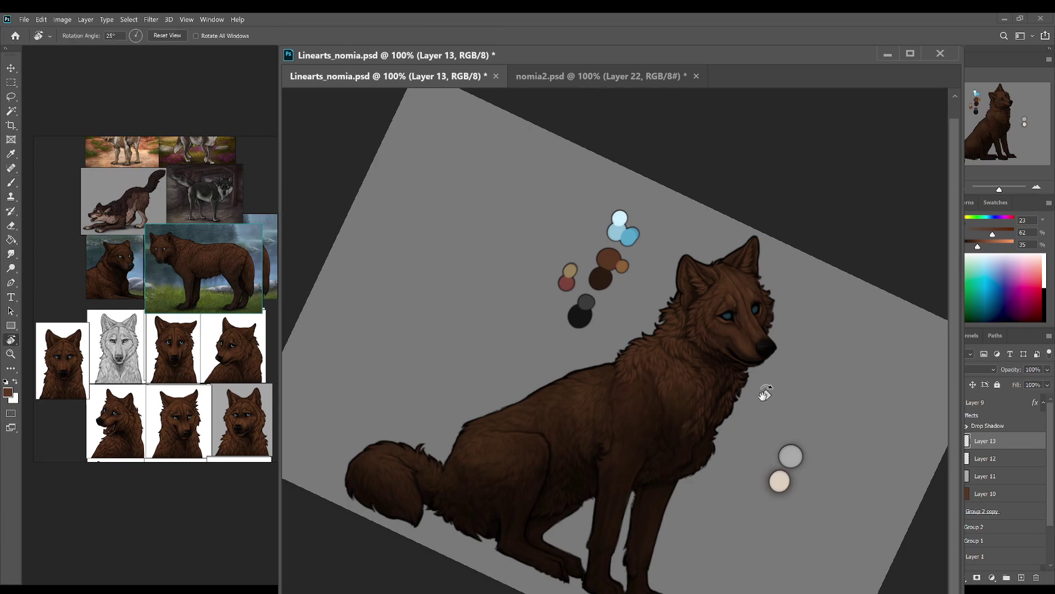
drag(766, 394, 735, 377)
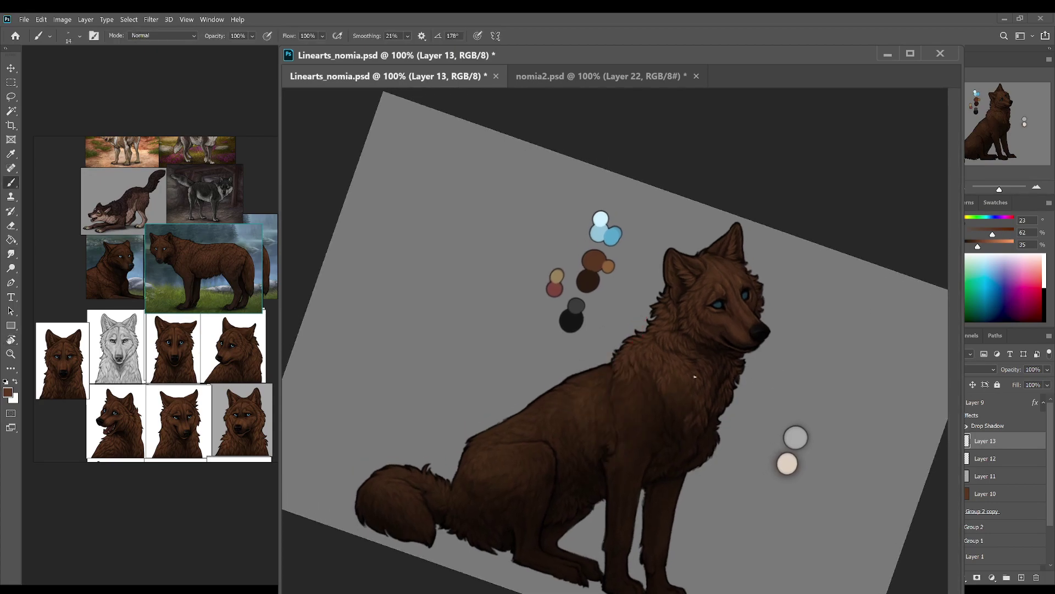
key(r)
key(r)
key(r)
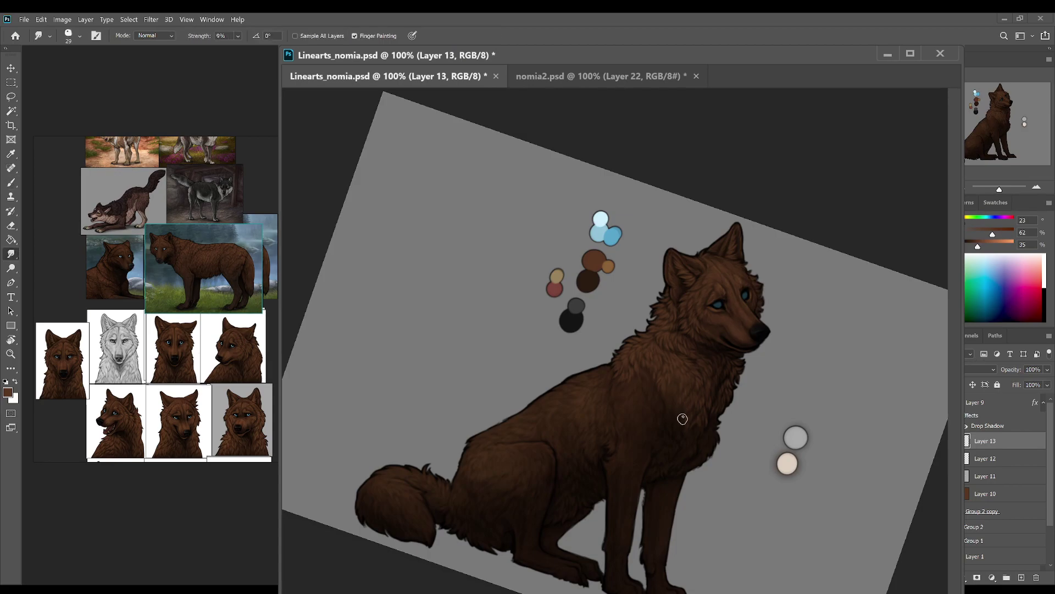
click(162, 36)
key(ctrl+s)
Step: Undo and redo the last change to compare the wolf's fur before and after it
key(ctrl+z)
key(ctrl+shift+z)
key(ctrl+z)
key(ctrl+shift+z)
Step: Sample the dark-grey swatch and move the brown front-facing wolf reference over the grey sketch on the reference board
key(b)
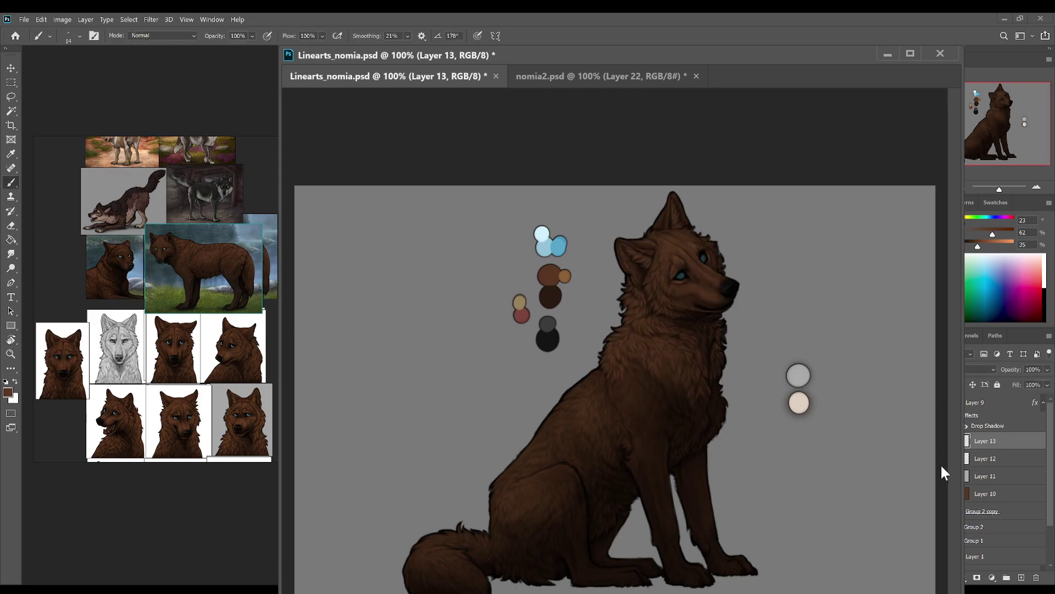
key(.)
click(1036, 186)
drag(969, 116, 998, 109)
alt+click(464, 354)
drag(77, 388, 134, 364)
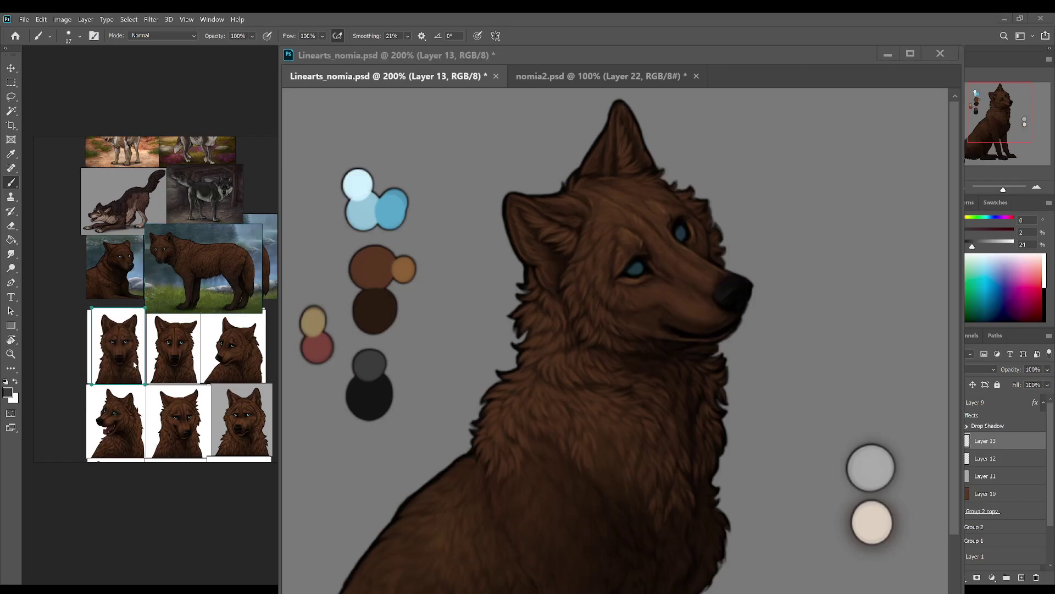
Step: Paint dark-grey shading on the bridge and upper part of the nose, saving the file along the way
click(725, 283)
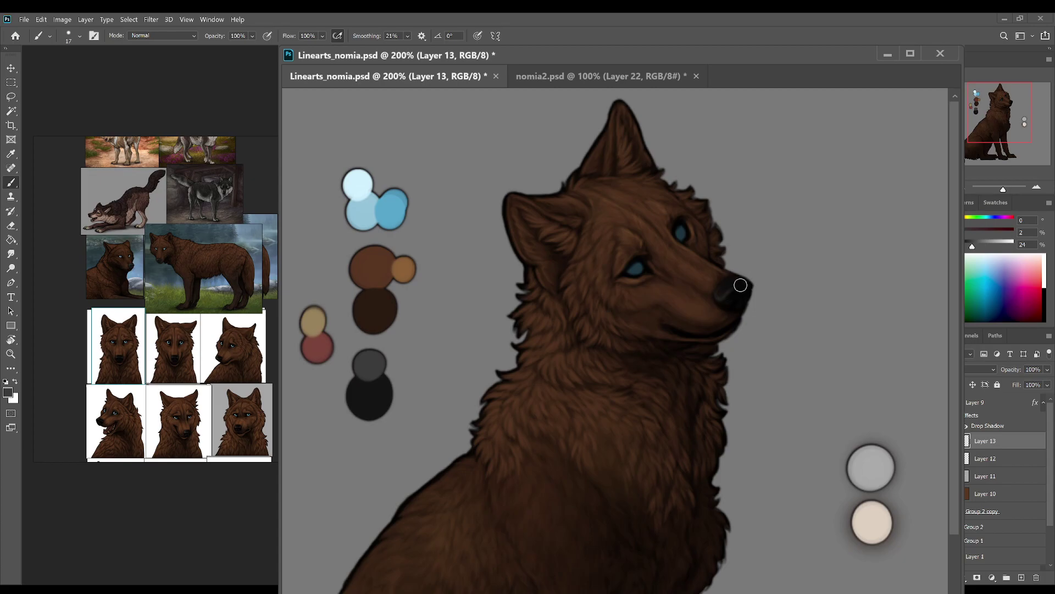
key(ctrl+s)
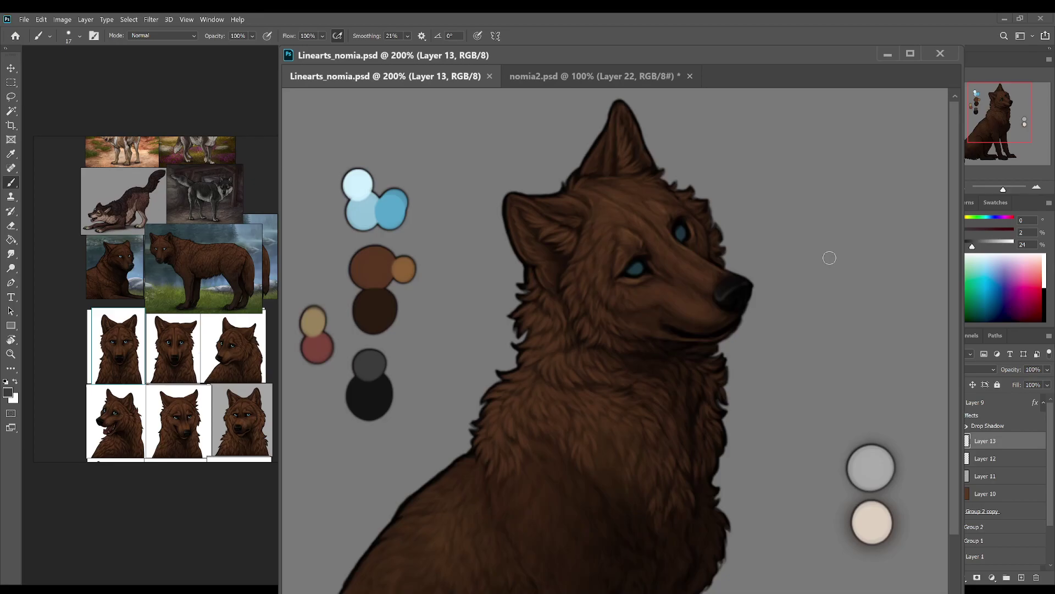
click(715, 293)
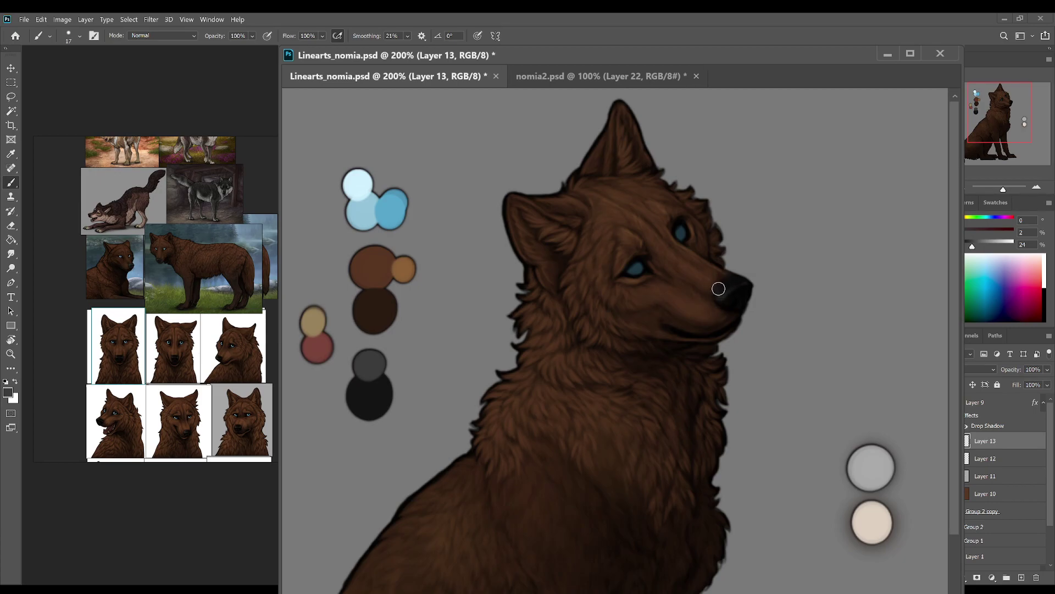
alt+click(715, 292)
alt+click(718, 287)
alt+click(720, 287)
alt+click(370, 362)
alt+click(736, 280)
Step: Refine the nostril and lower nose with dark-grey and near-black brown tones, resample the dark-grey swatch and save the file
key(r)
drag(770, 292, 784, 426)
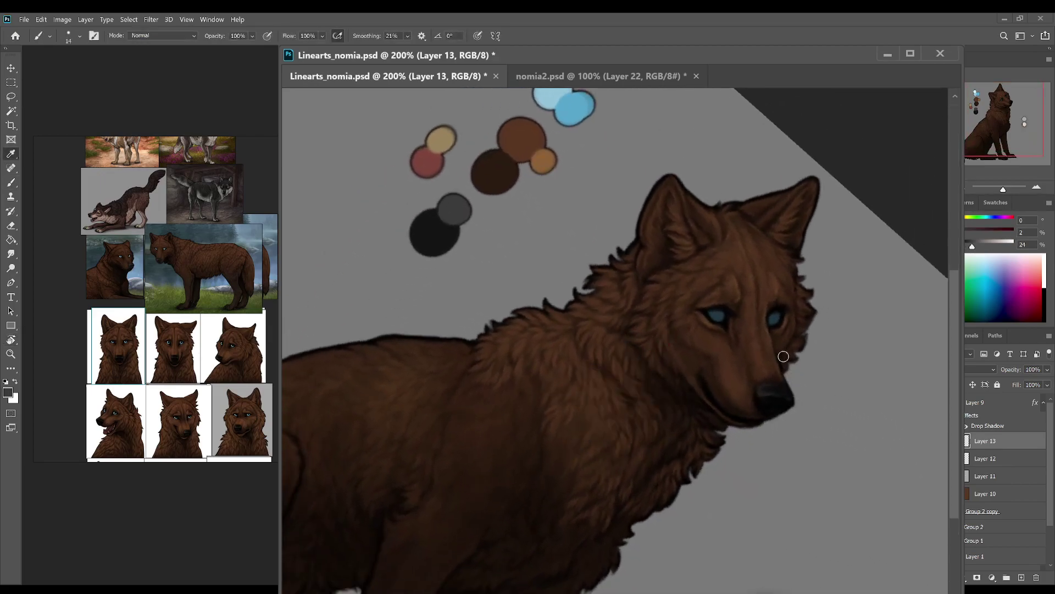
alt+click(457, 207)
key(r)
mouse_move(823, 396)
mouse_down()
mouse_move(816, 355)
mouse_move(744, 306)
mouse_up()
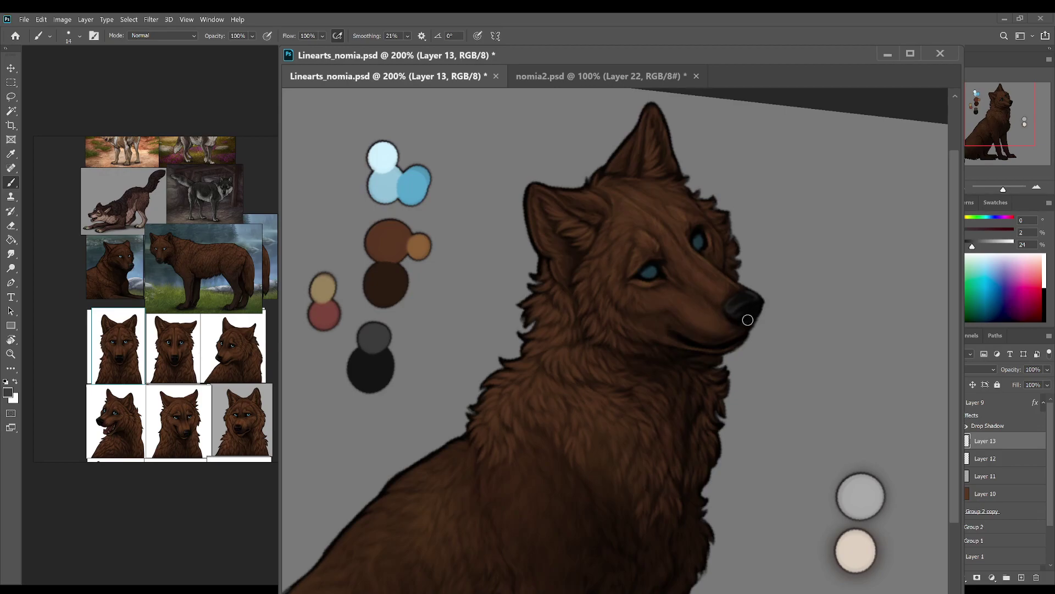
alt+click(756, 308)
alt+click(748, 314)
alt+click(737, 315)
alt+click(742, 319)
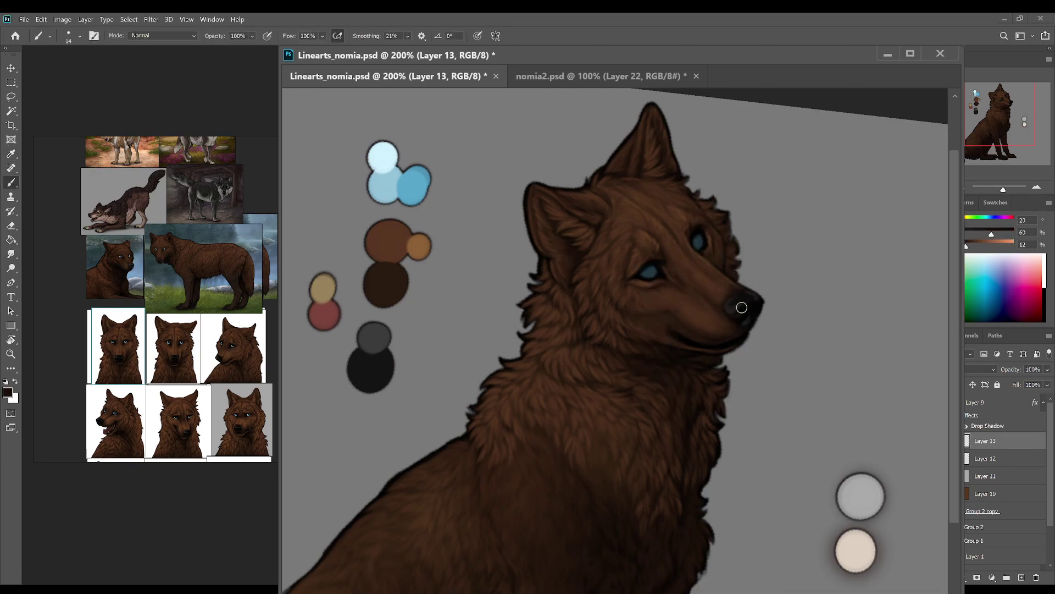
alt+click(376, 341)
click(967, 185)
key(ctrl+s)
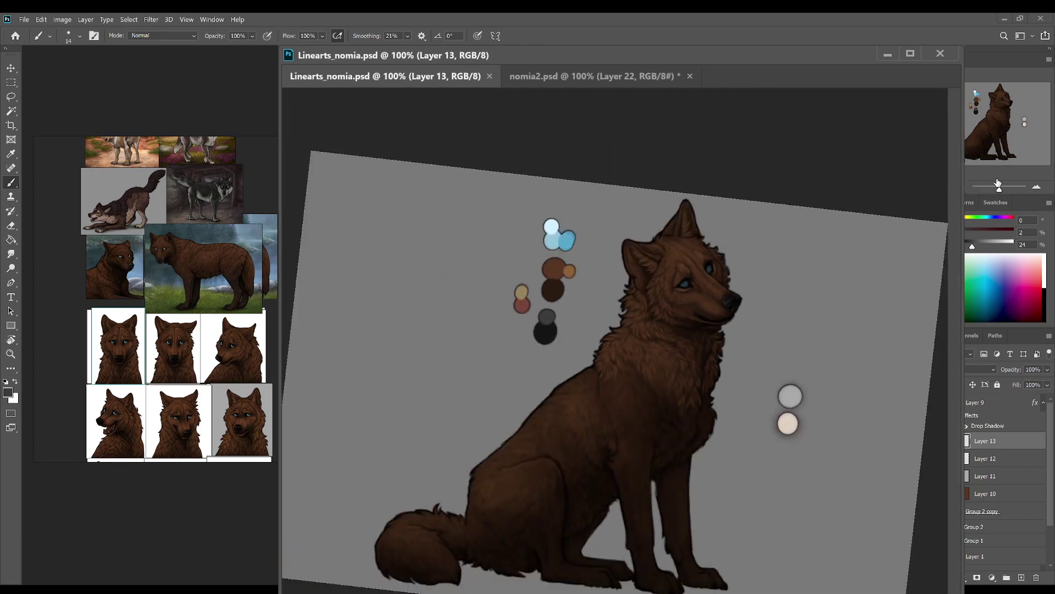
Step: Sample the muzzle's dark brown and soften the edge where the muzzle meets the nose
click(1036, 187)
drag(834, 199, 844, 201)
alt+click(828, 199)
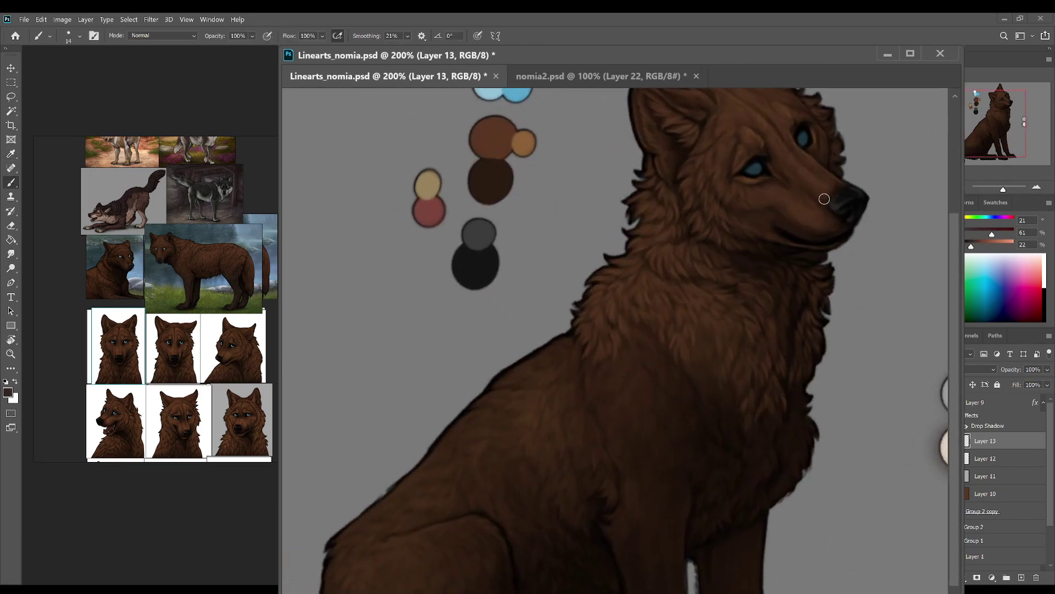
key(r)
drag(853, 207, 834, 205)
key(b)
alt+click(834, 202)
key(period)
Step: Sample the mid-brown swatch, save the file and add fur strokes to the lower neck above the chest
key(ctrl+minus)
key(i)
click(559, 270)
key(b)
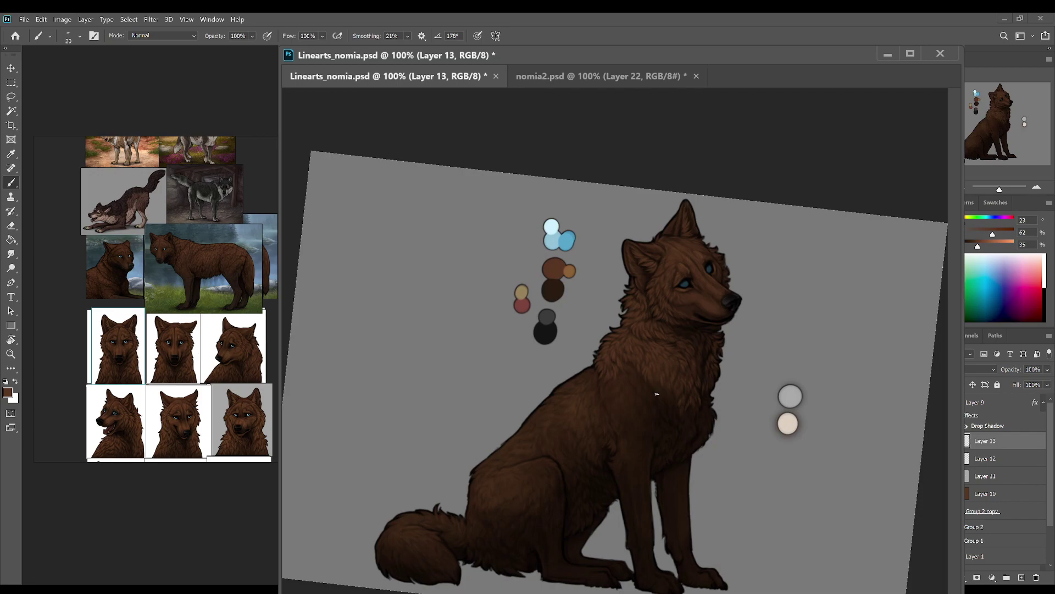
key(ctrl+s)
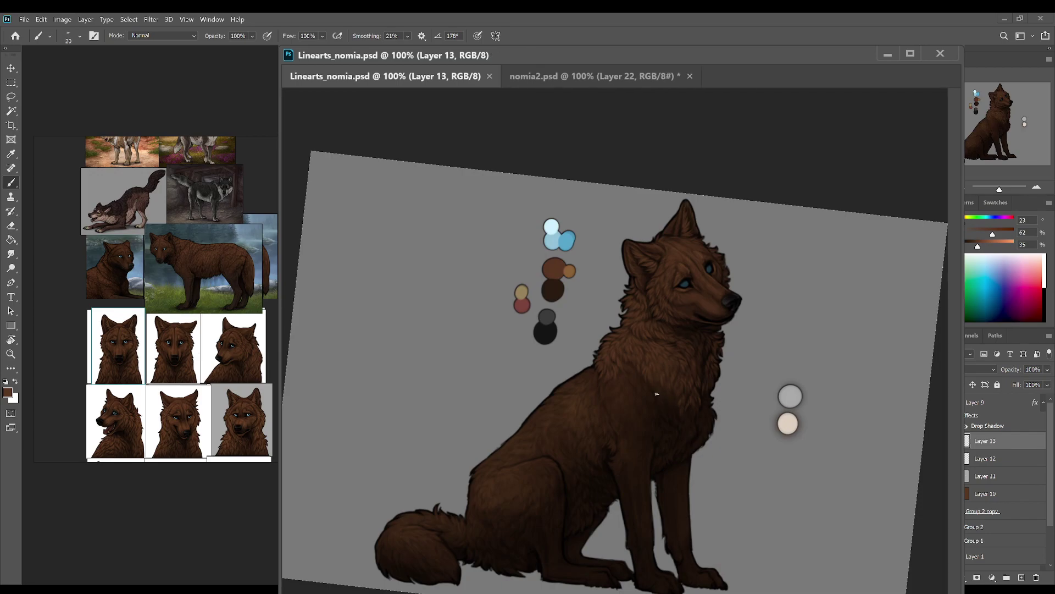
click(660, 383)
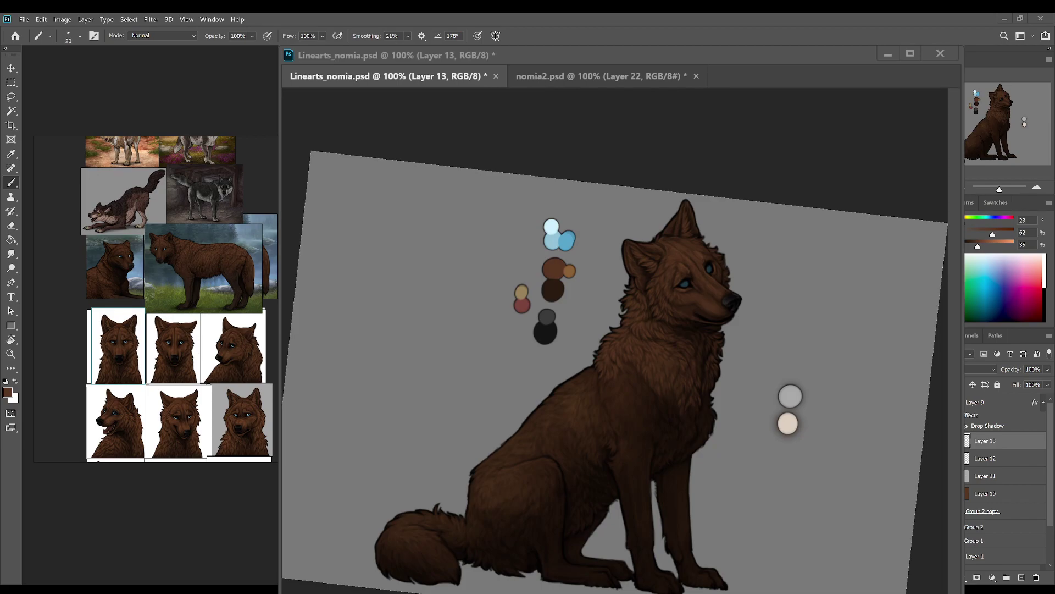
click(646, 61)
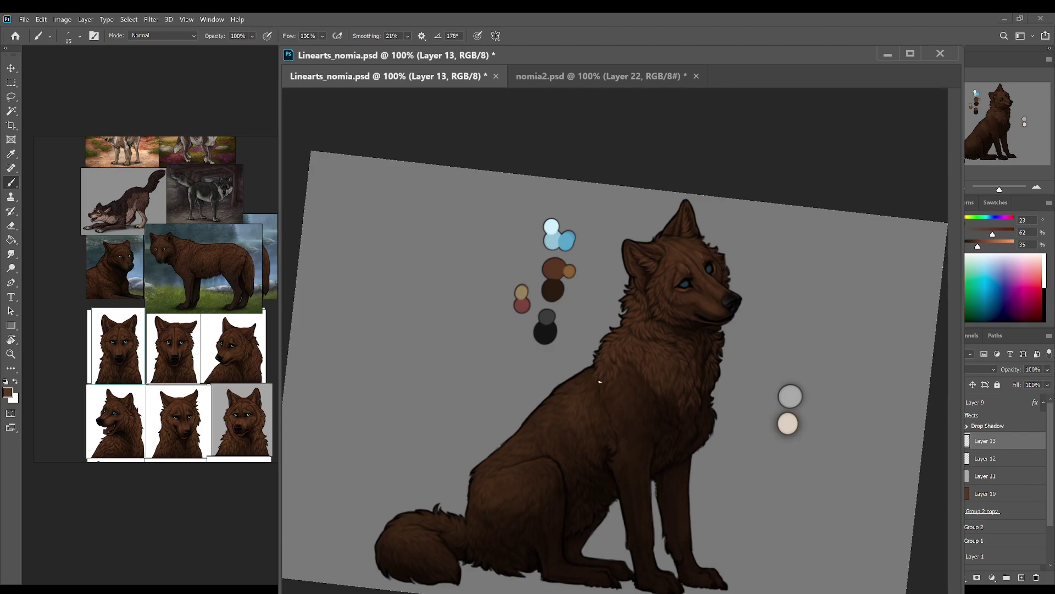
Step: Sample a near-black brown and touch up the outline fur where the neck meets the back
key(r)
drag(594, 369, 585, 387)
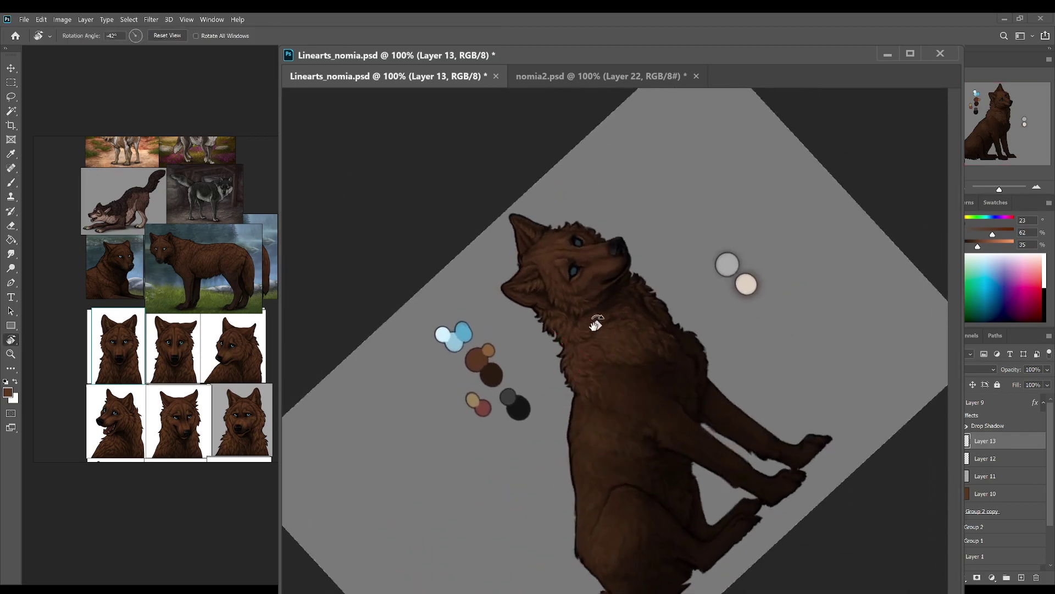
alt+click(585, 387)
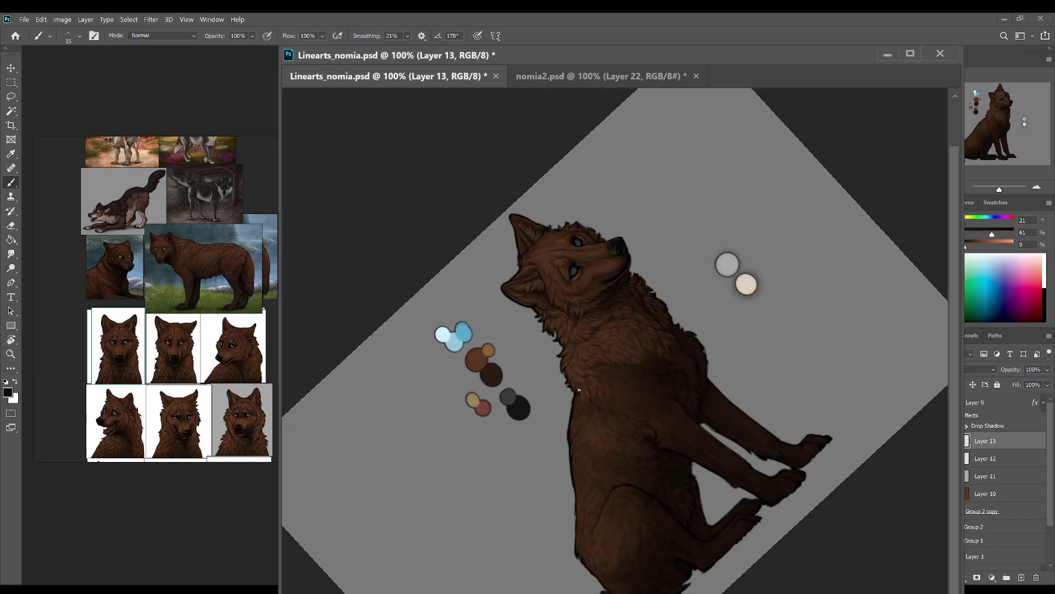
key(r)
drag(641, 293, 634, 346)
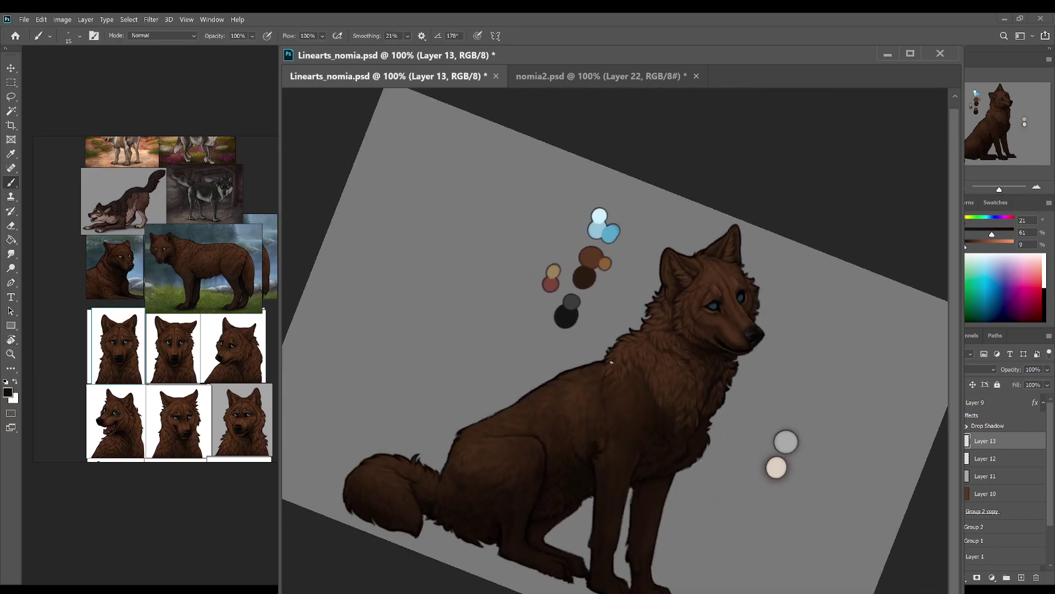
Step: Resample the mid-brown swatch, add fur strokes at the base of the neck near the back, and save the file
alt+click(589, 280)
key(r)
drag(591, 364, 580, 389)
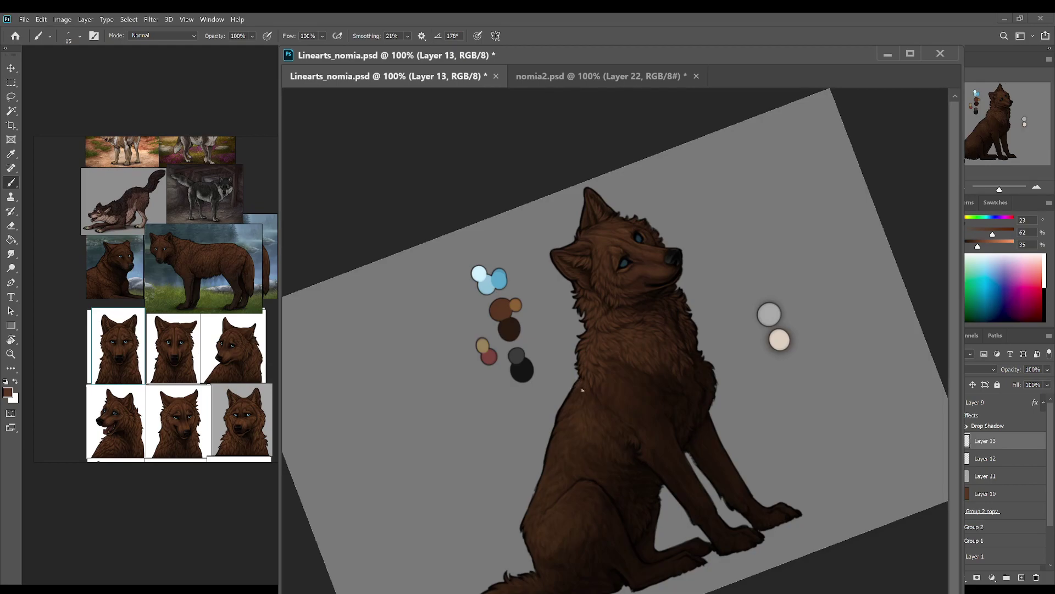
key(r)
drag(603, 350, 597, 373)
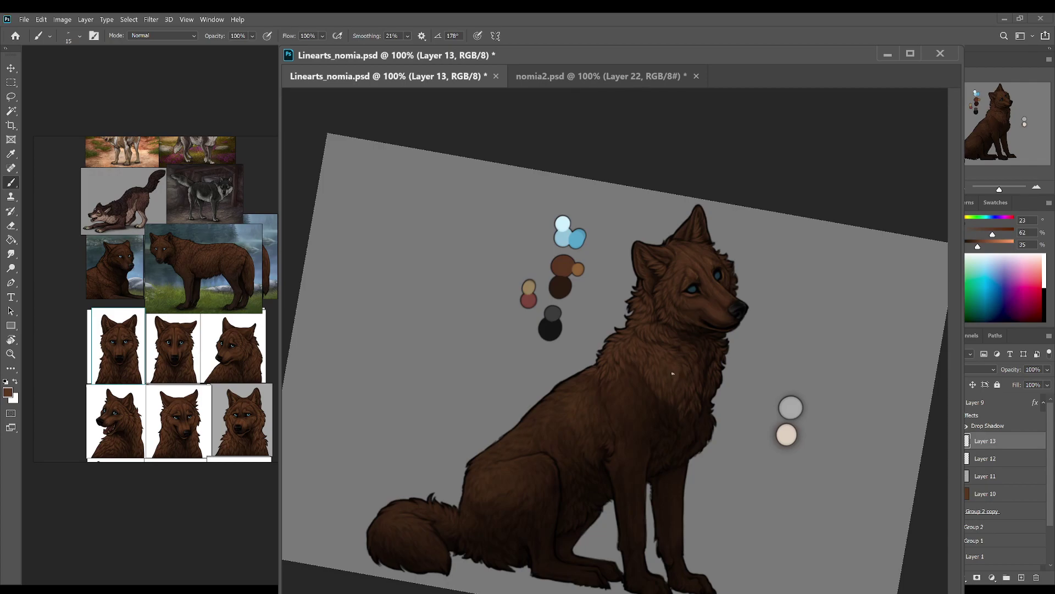
key(ctrl+s)
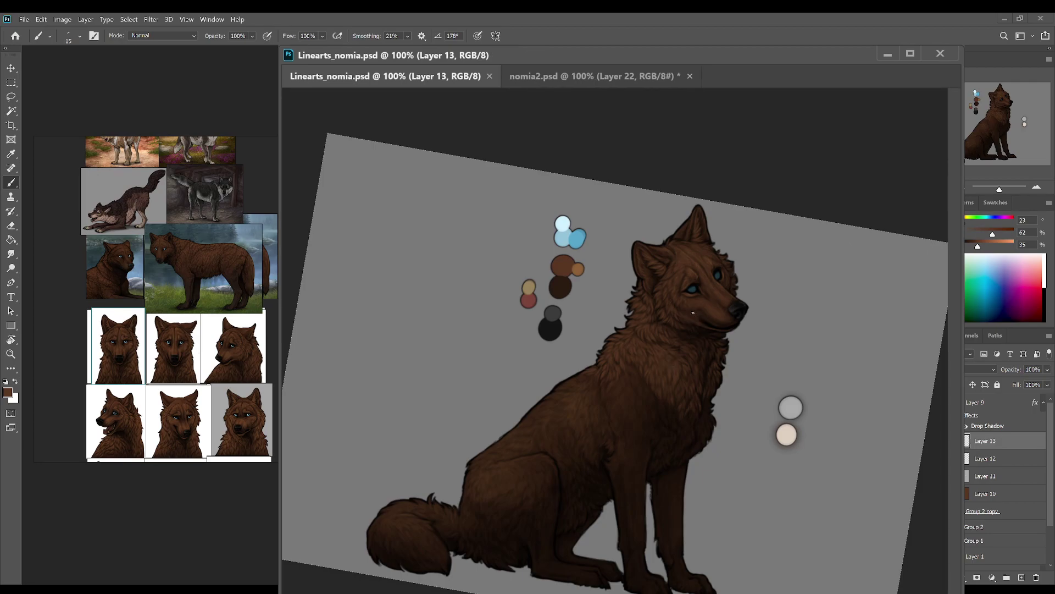
Step: Add fur strokes to the neck and touch up the cheek by the mouth, resample the mid-brown swatch and save the file
drag(670, 347, 660, 342)
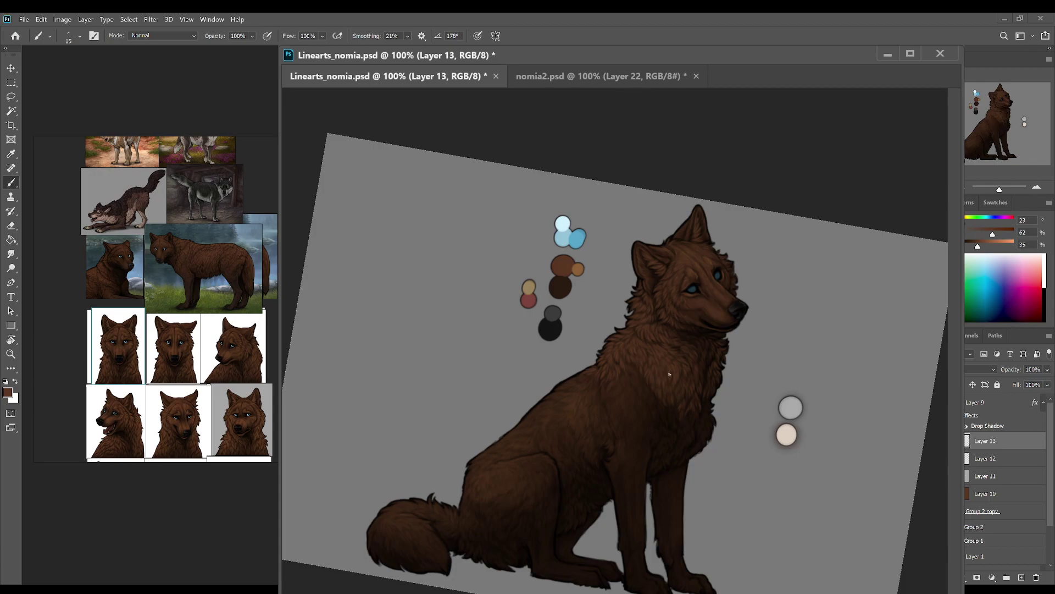
alt+click(705, 310)
alt+click(699, 310)
alt+click(706, 308)
alt+click(566, 267)
key(ctrl+s)
Step: Reset the canvas rotation and compare the whole wolf with and without the painted fur detail
click(967, 186)
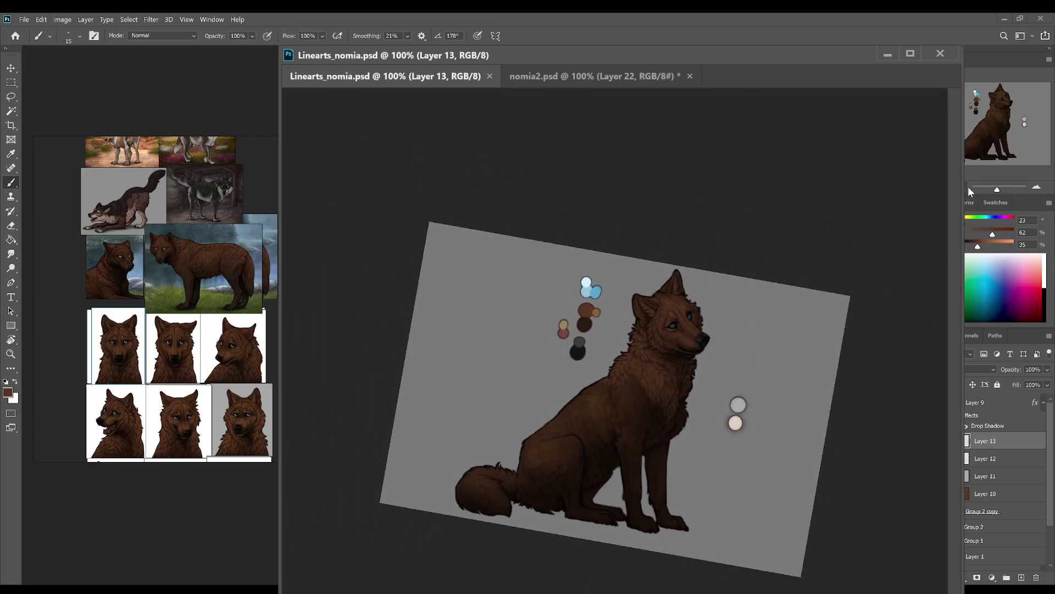
key(r)
click(173, 38)
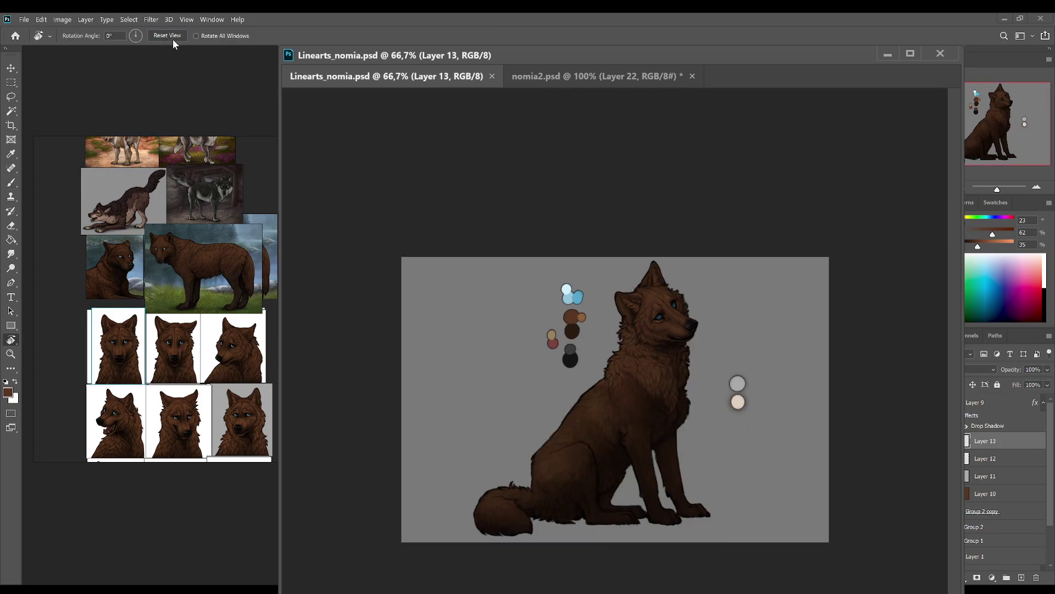
key(ctrl+comma)
key(ctrl+comma)
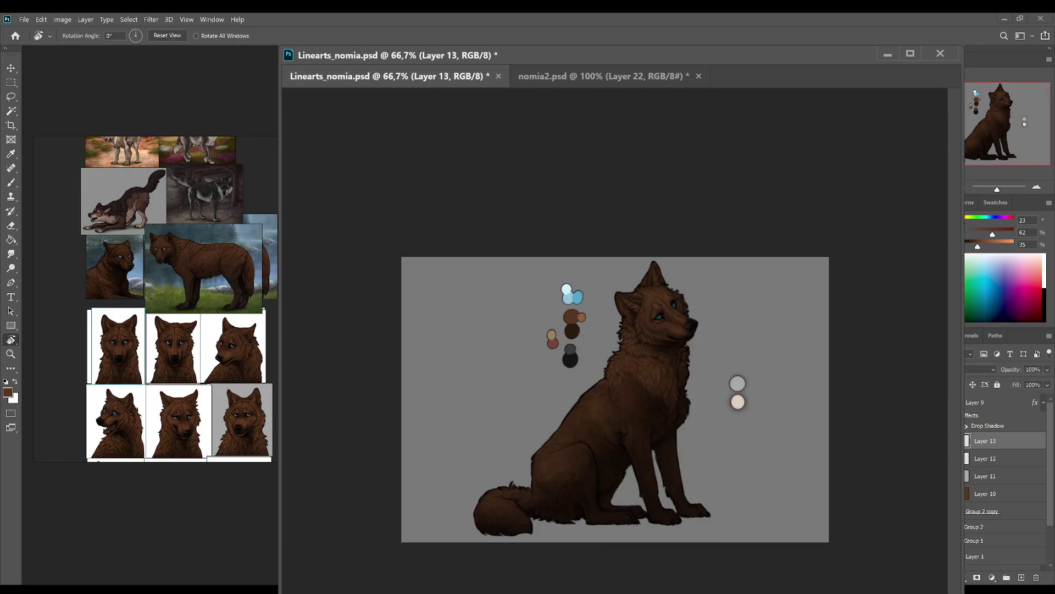
key(ctrl+comma)
key(ctrl+shift+z)
Step: Add mid-brown fur strokes on the shoulder just below the neck ruff, saving the file along the way
click(1037, 187)
click(1036, 188)
key(b)
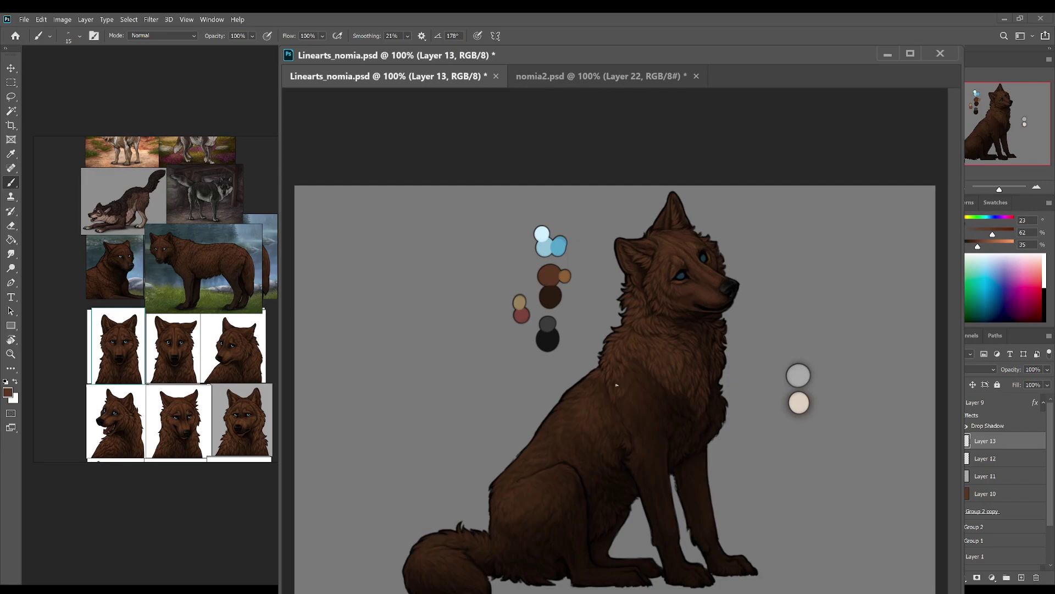
key(ctrl+s)
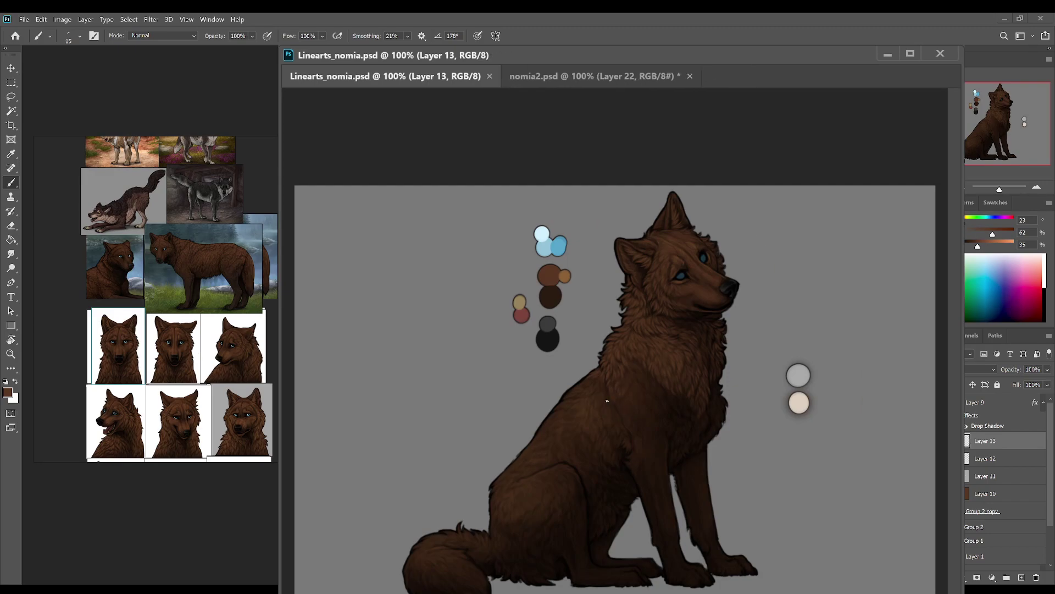
drag(626, 378, 624, 385)
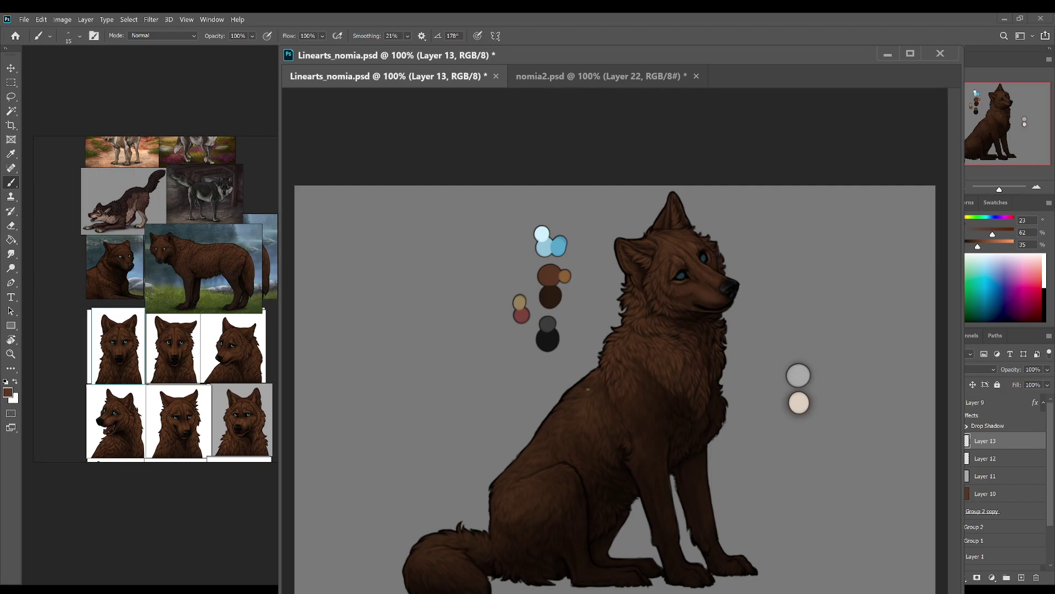
Step: Extend the mid-brown fur strokes from the shoulder onto the upper back
key(r)
mouse_move(601, 421)
mouse_down()
mouse_move(610, 434)
mouse_move(654, 417)
mouse_move(607, 443)
mouse_move(599, 377)
mouse_up()
key(b)
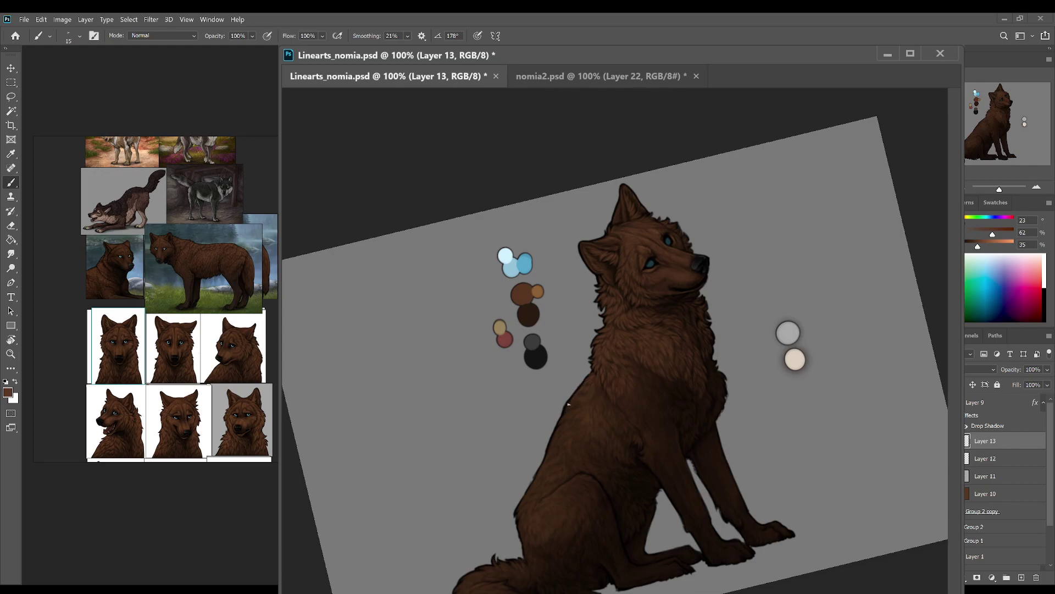
key(r)
drag(652, 389, 610, 378)
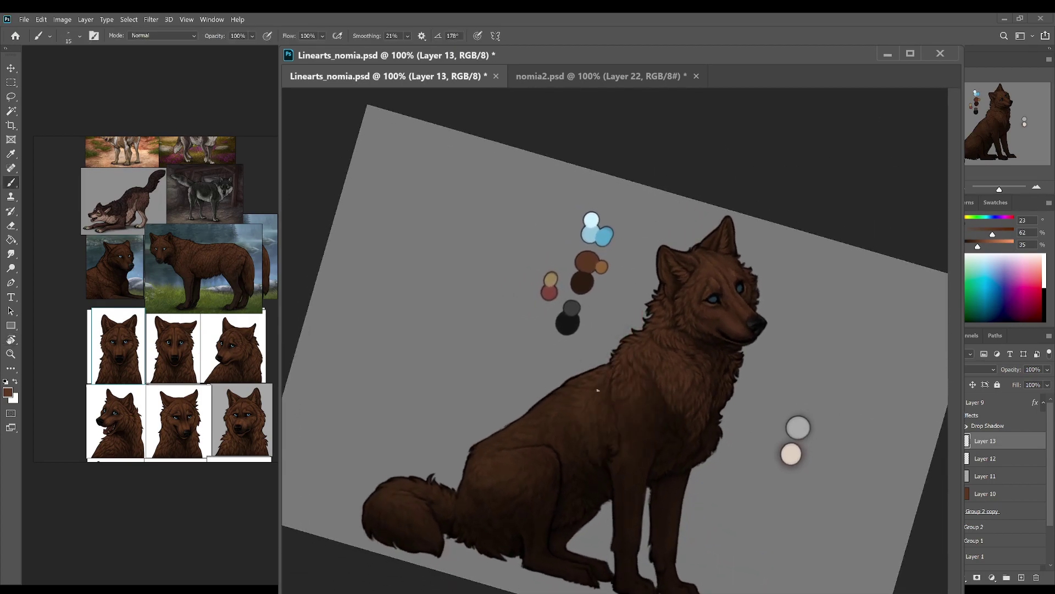
Step: Continue the mid-brown fur strokes down the shoulder and side behind the front leg, saving the file along the way
key(r)
drag(708, 429, 648, 409)
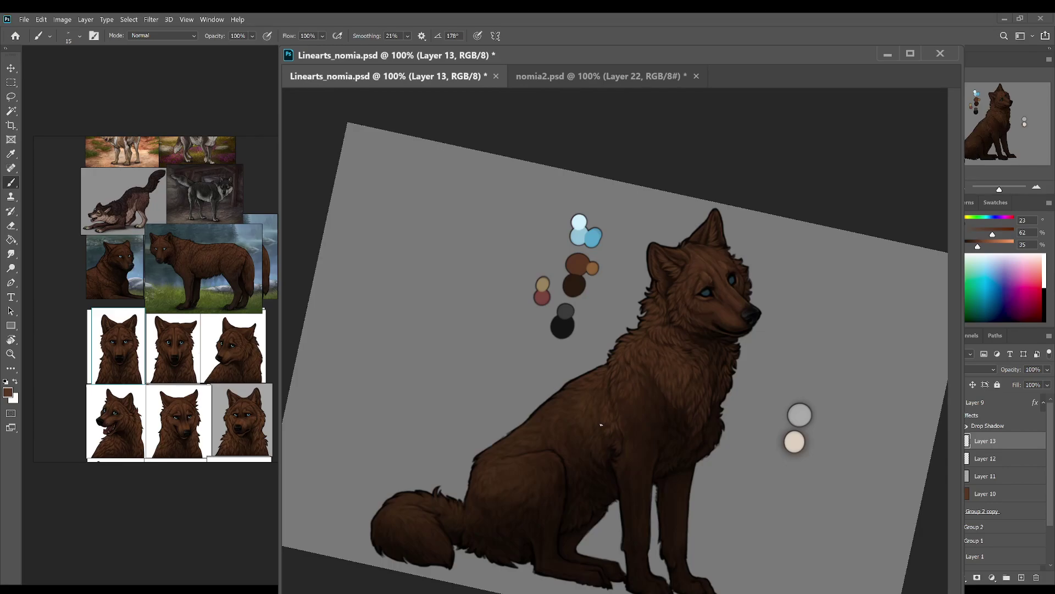
key(ctrl+s)
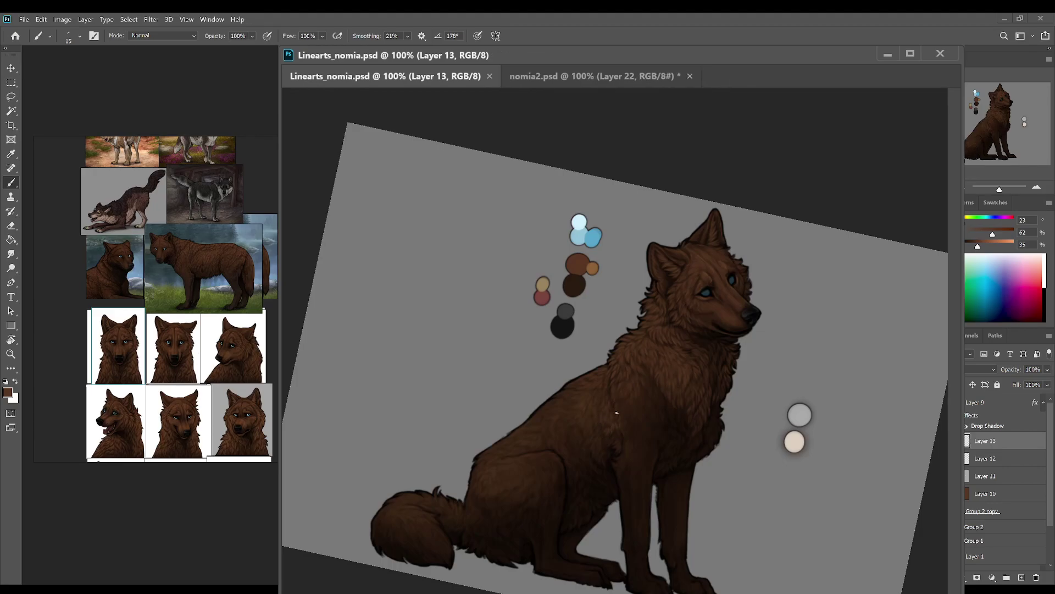
drag(608, 429, 604, 427)
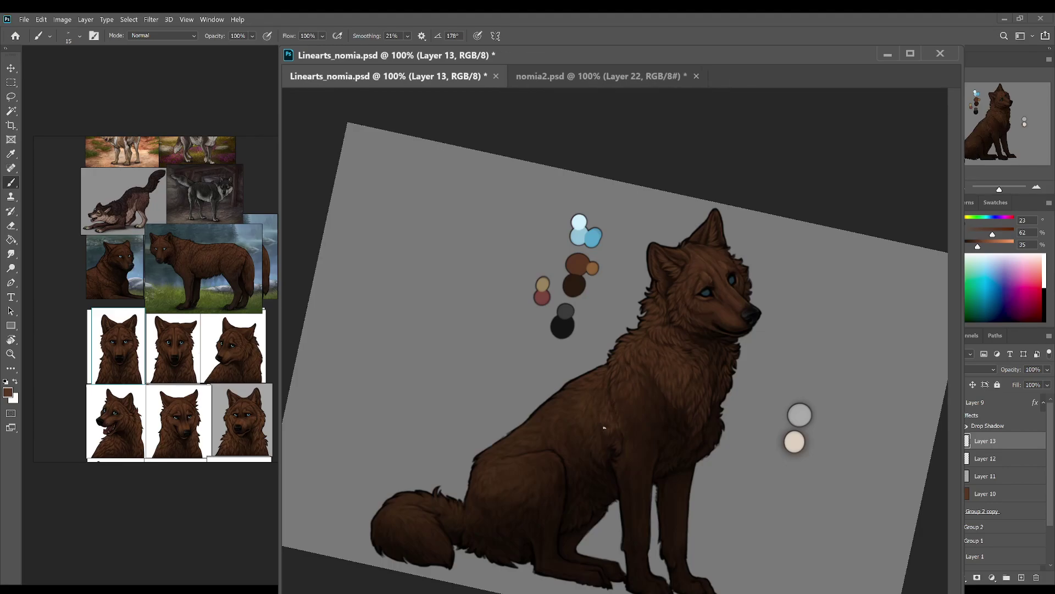
Step: Add mid-brown fur strokes on the side behind the shoulder, resampling the brown swatch and saving the file
alt+click(601, 392)
alt+click(579, 266)
key(ctrl+s)
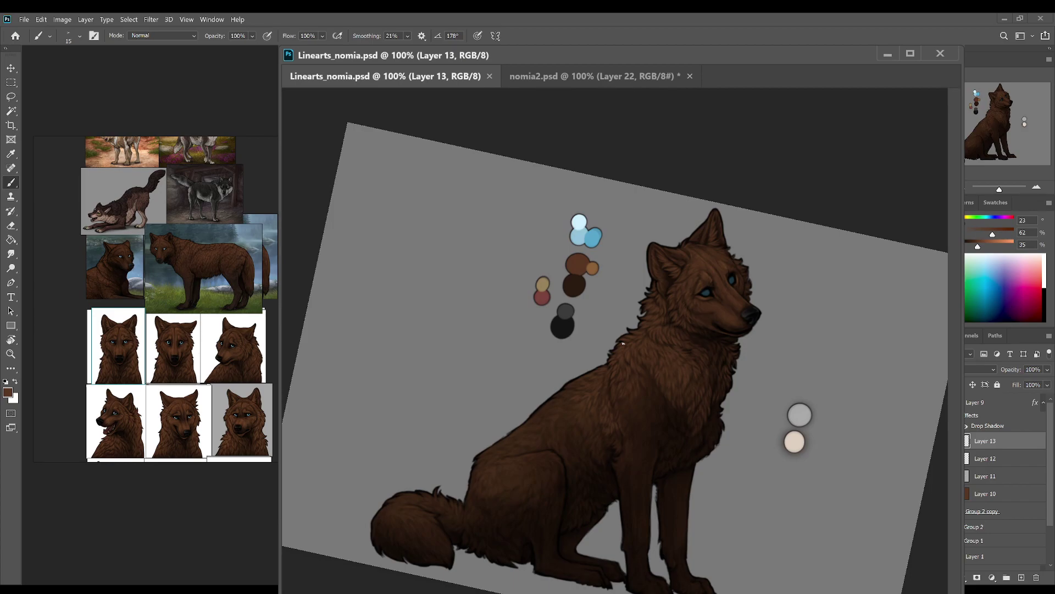
drag(577, 392, 569, 400)
Step: Extend the mid-brown fur strokes along the upper back edge, resampling the colour from the brown swatch
key(r)
drag(705, 381, 683, 336)
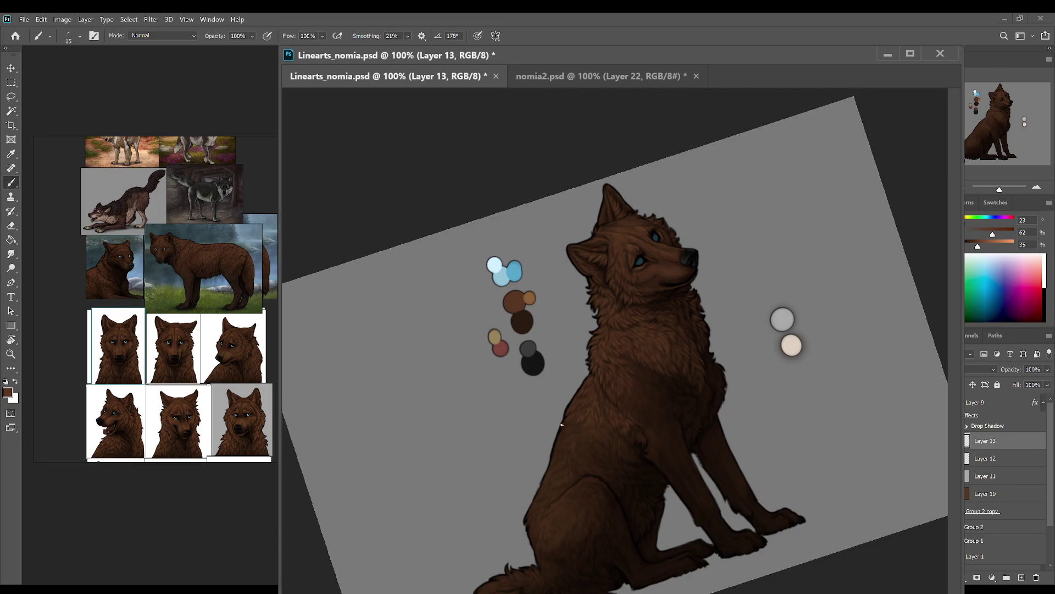
key(i)
drag(578, 394, 575, 407)
click(675, 371)
key(b)
alt+click(522, 302)
Step: Paint mid-brown fur strokes over the side and the top of the near front leg, resampling the brown swatch between strokes
key(r)
mouse_move(677, 368)
mouse_down()
mouse_move(650, 418)
mouse_move(620, 398)
mouse_up()
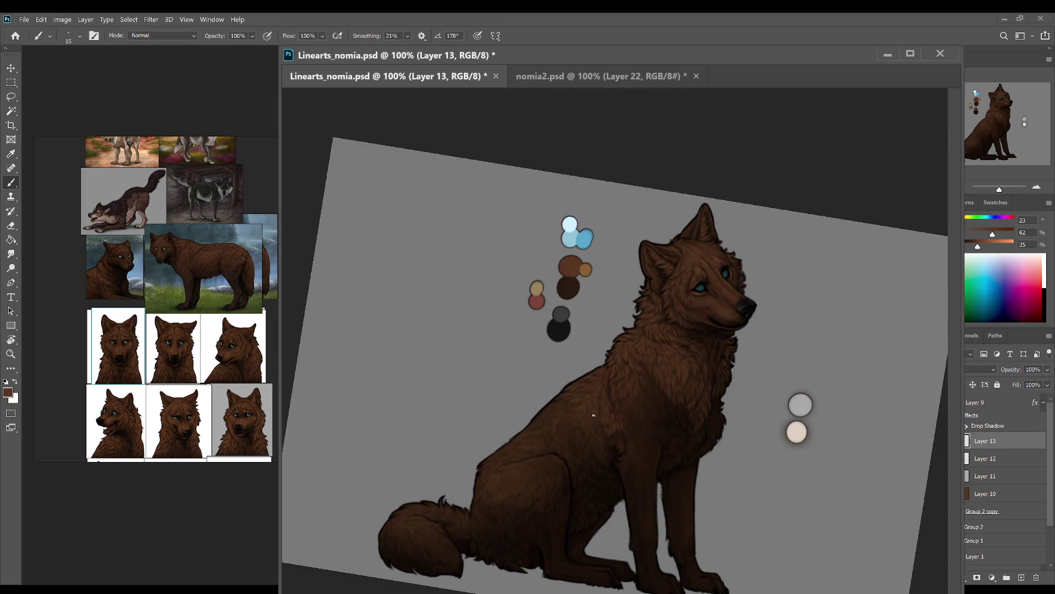
alt+click(671, 426)
alt+click(576, 267)
alt+click(623, 437)
alt+click(571, 265)
Step: Refine the fur strokes on the mid-back and behind the shoulder, sampling brown from the coat and saving the file
key(r)
drag(577, 430, 567, 426)
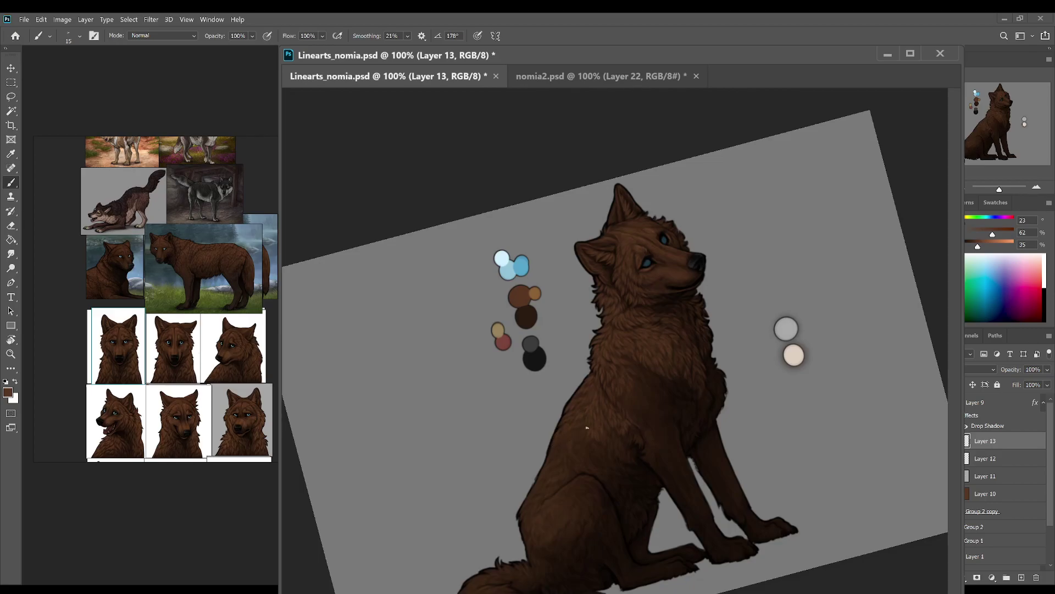
key(ctrl+s)
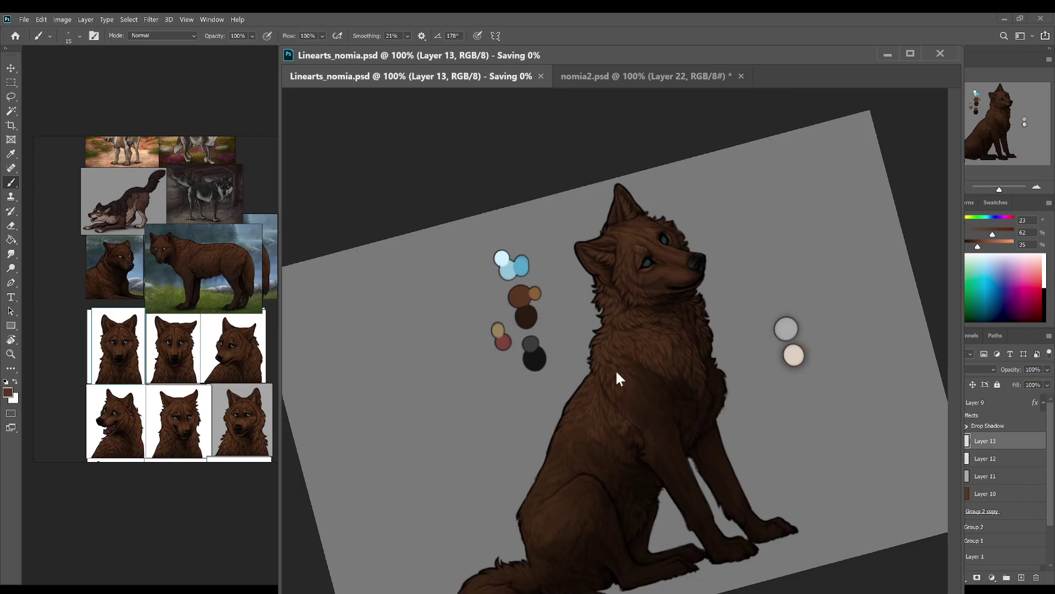
alt+click(603, 394)
drag(601, 398, 603, 389)
alt+click(603, 389)
key(ctrl+s)
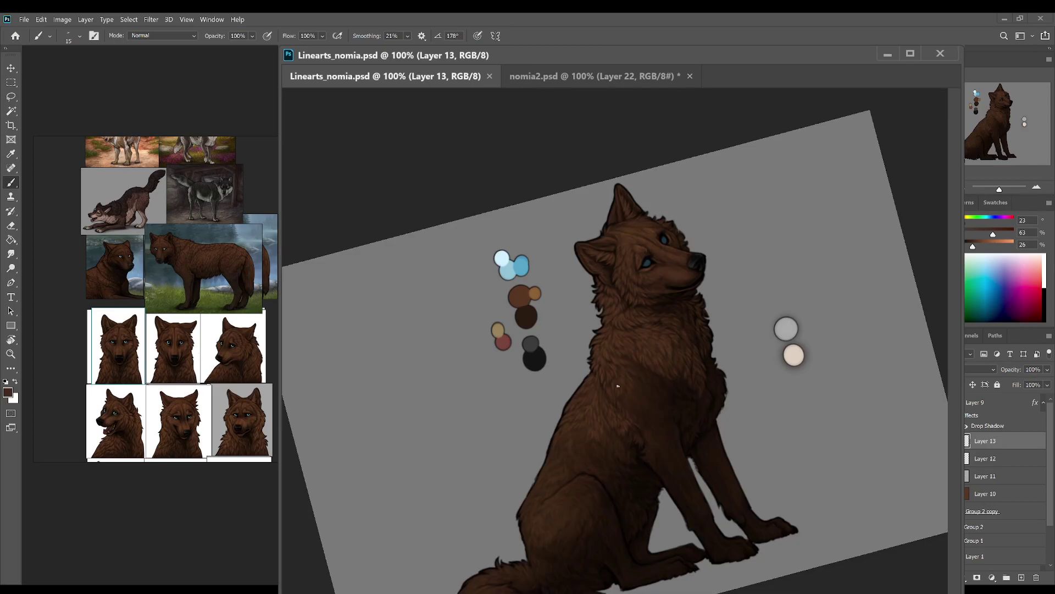
Step: Return to the mid-brown swatch, paint fur strokes on the lower chest ruff, and save the file
alt+click(523, 297)
key(r)
drag(743, 396, 738, 444)
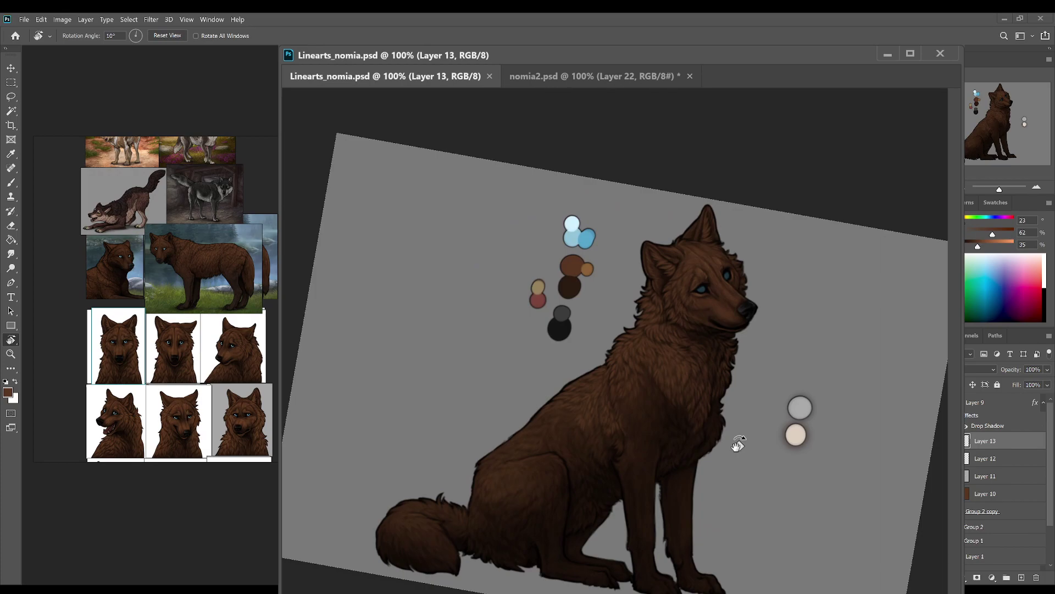
key(b)
click(702, 438)
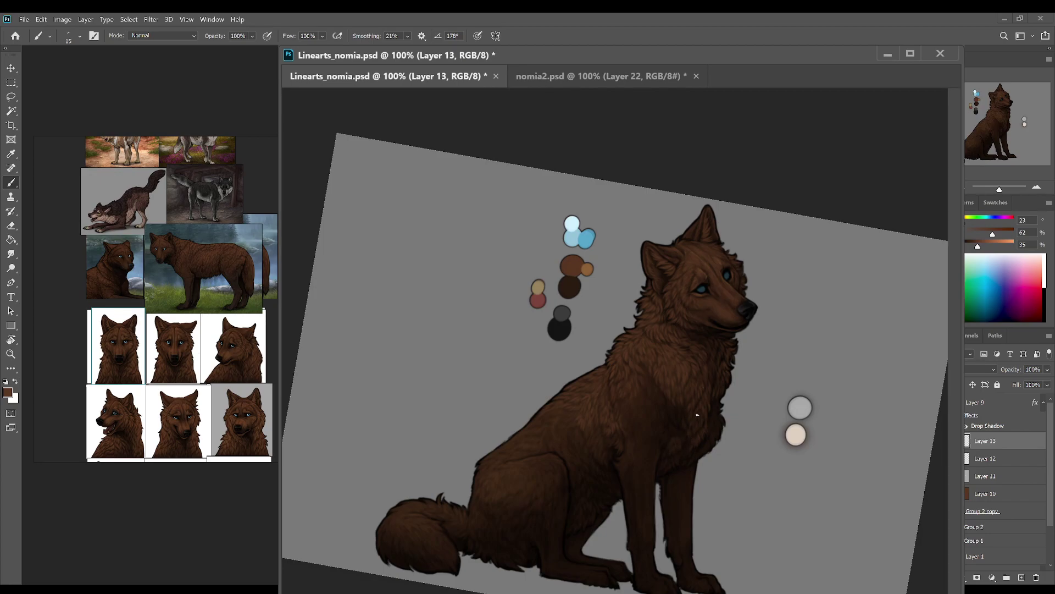
key(ctrl+s)
Step: Add mid-brown fur strokes where the chest meets the near front leg and save the file
click(665, 451)
key(r)
key(b)
key(r)
key(b)
key(ctrl+s)
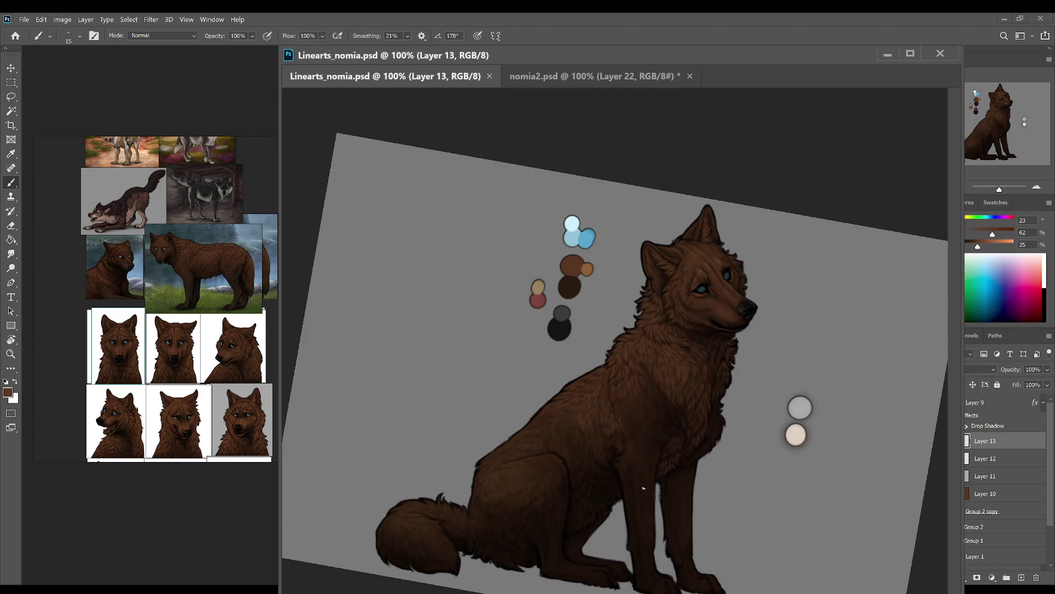
Step: Paint more mid-brown fur strokes on the lower chest above the far front leg, saving between strokes
drag(676, 434, 681, 440)
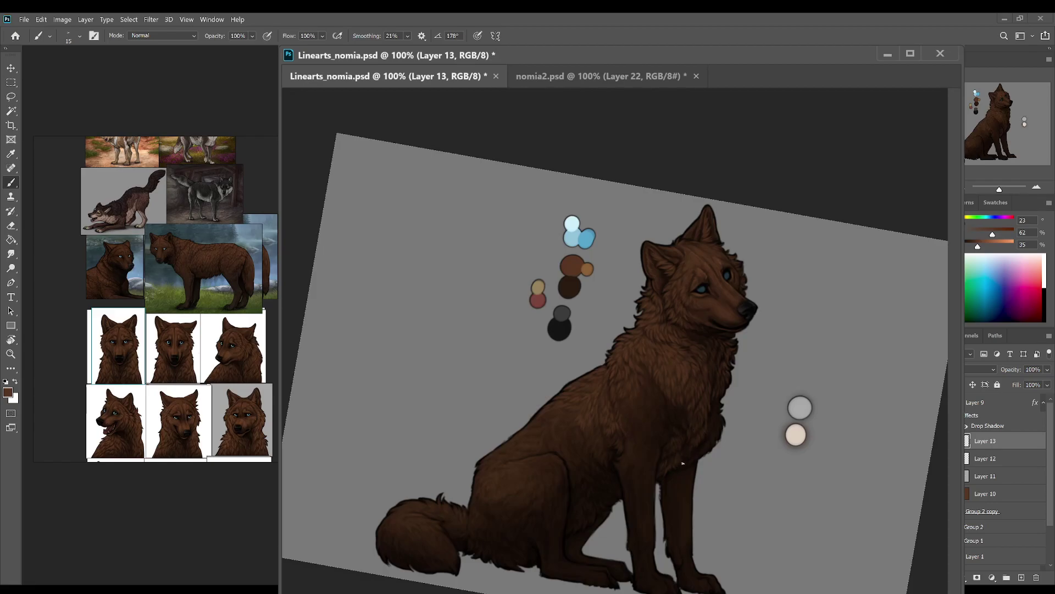
key(ctrl+s)
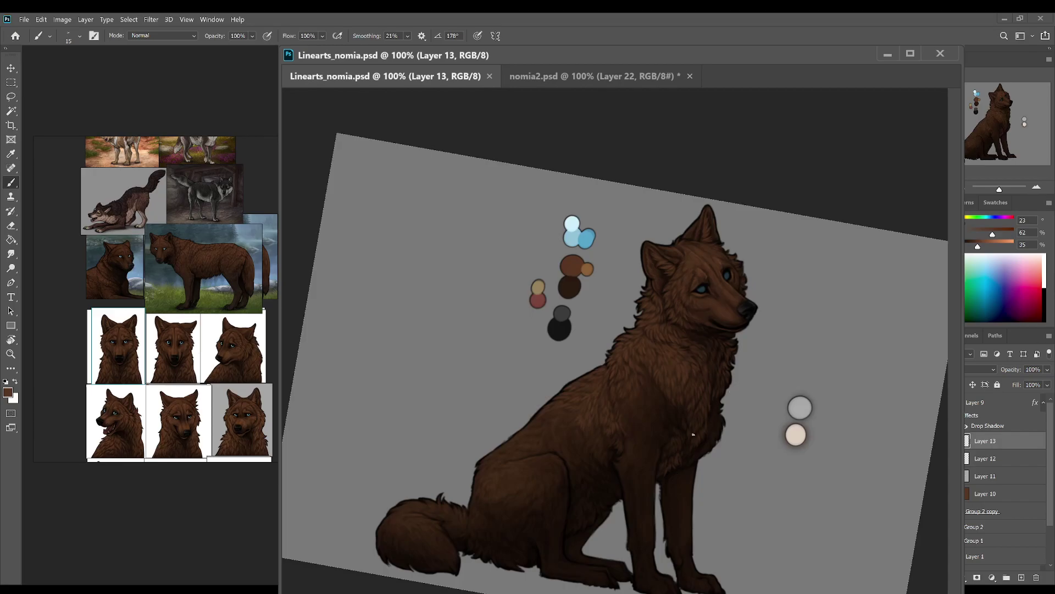
drag(687, 452, 686, 444)
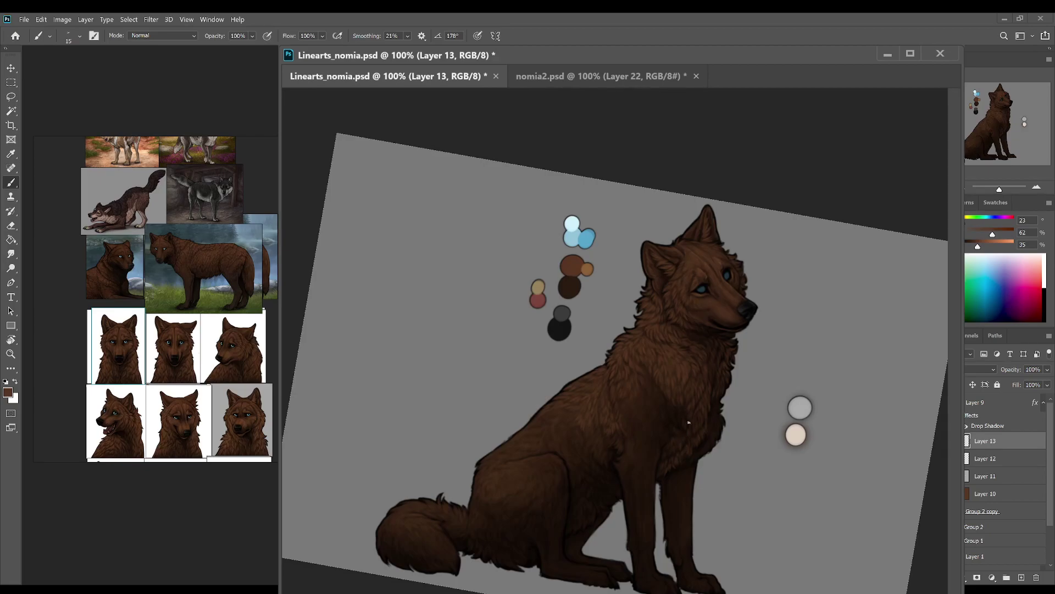
Step: Reset the canvas rotation, save the file, and compare the whole wolf with and without the latest fur strokes
key(r)
key(b)
key(ctrl+minus)
key(r)
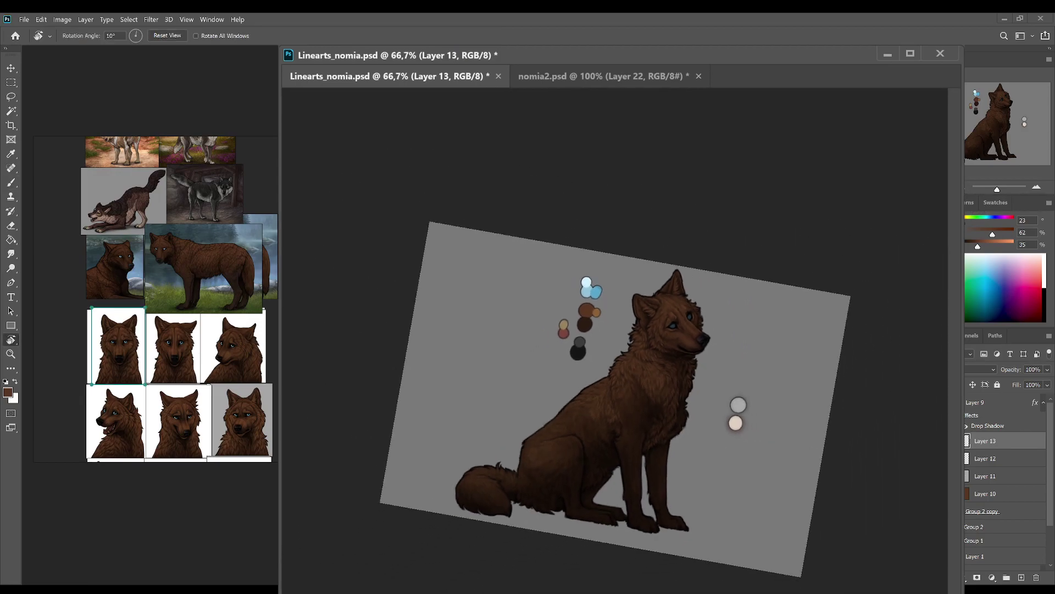
click(174, 35)
key(ctrl+s)
key(ctrl+z)
key(ctrl+shift+z)
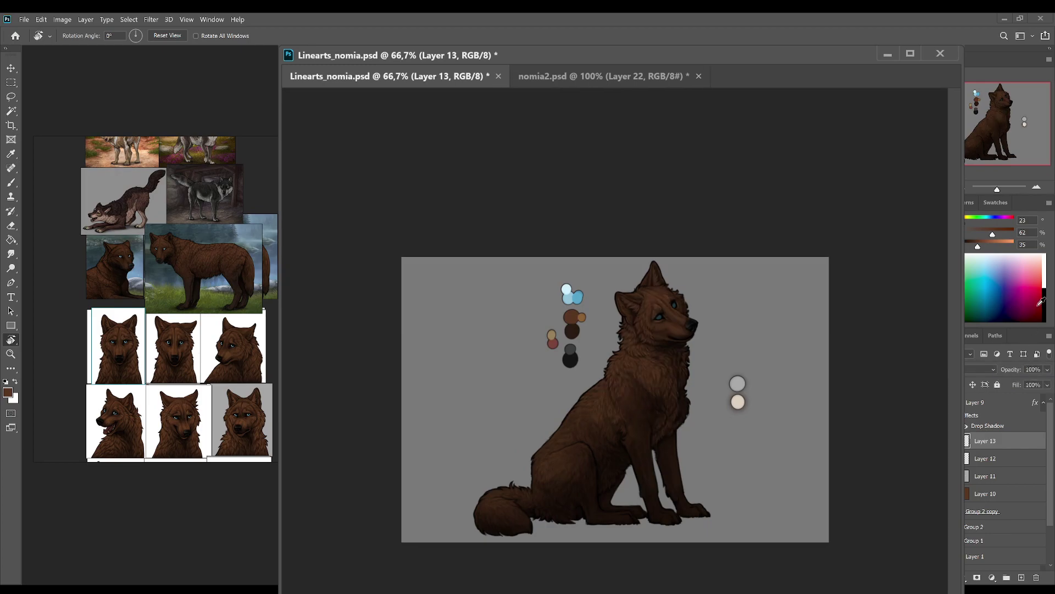
Step: Add mid-brown fur strokes at the bottom of the chest ruff and on the side, saving the file along the way
click(1038, 187)
key(b)
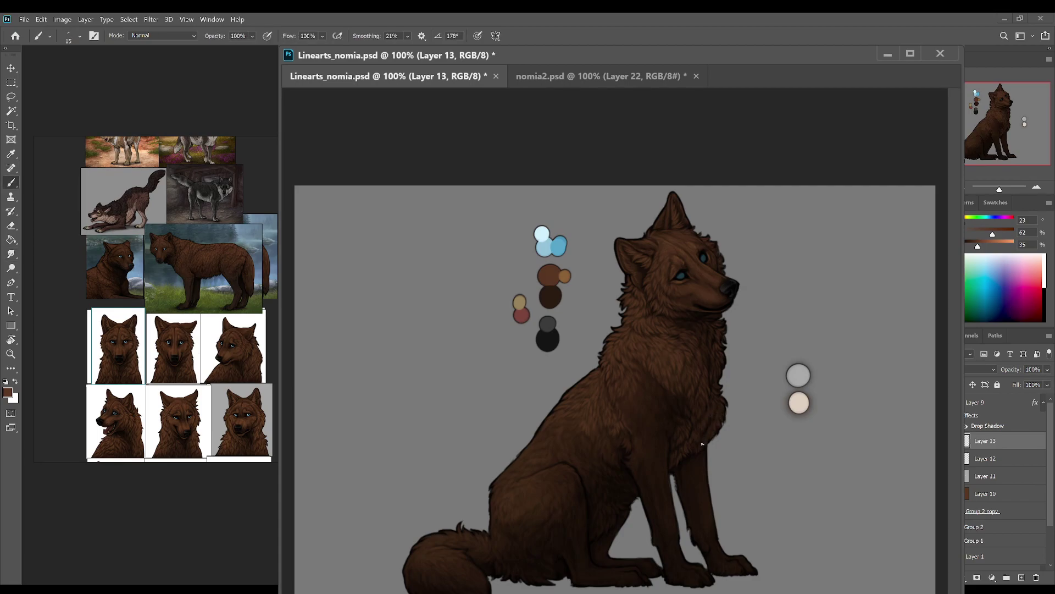
key(ctrl+s)
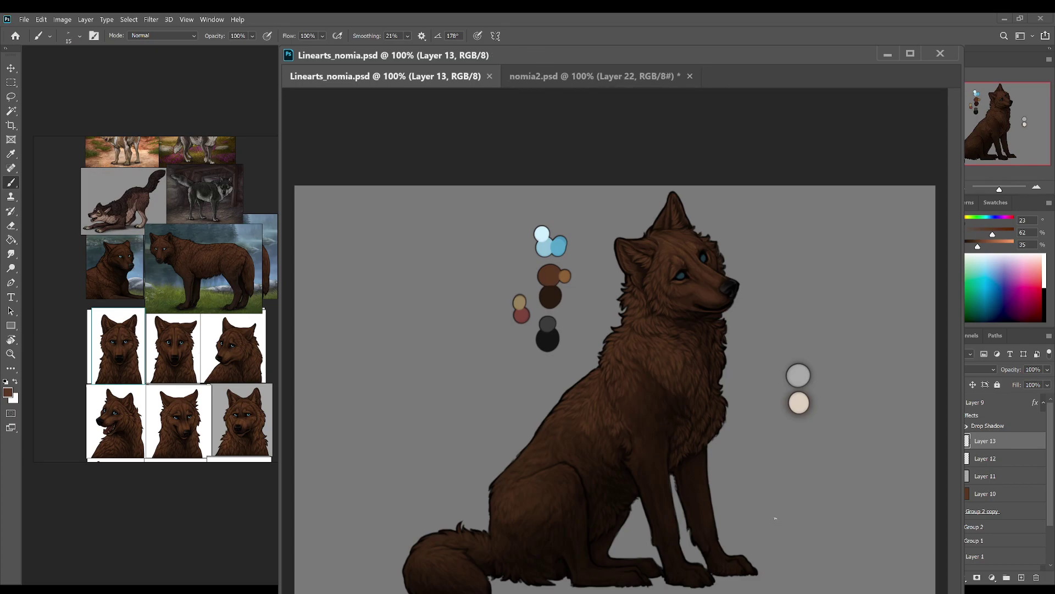
drag(594, 434, 592, 441)
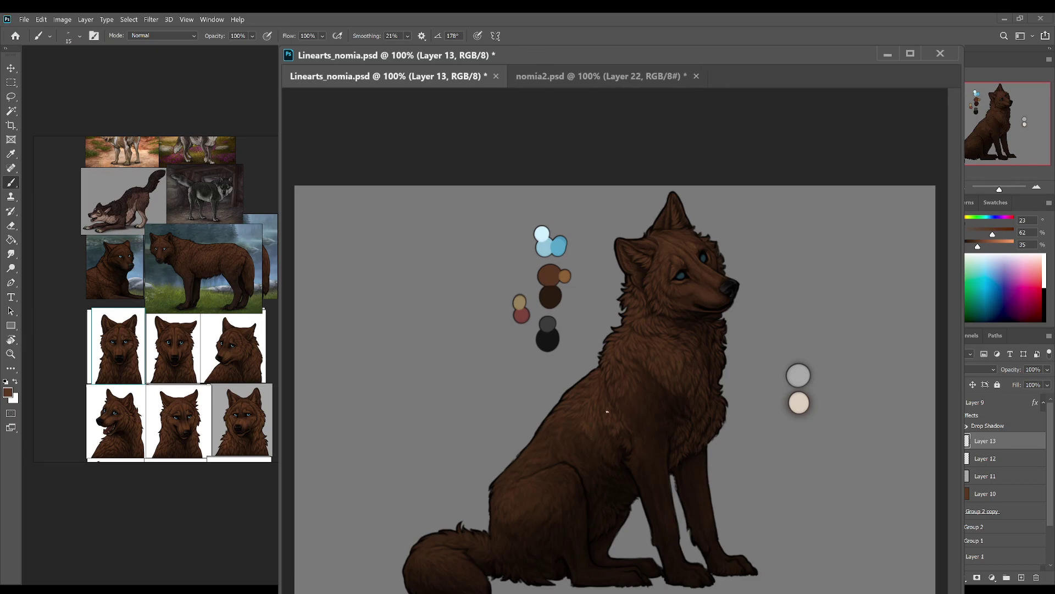
key(ctrl+s)
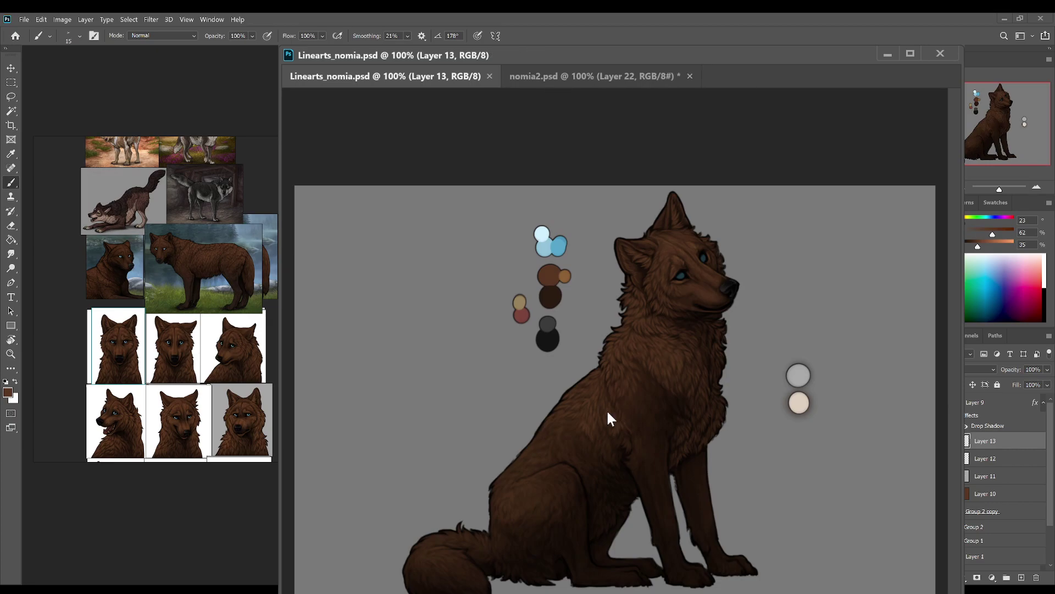
Step: Continue the mid-brown fur strokes down the back toward the hip, resampling the swatch and saving the file
drag(582, 416, 575, 426)
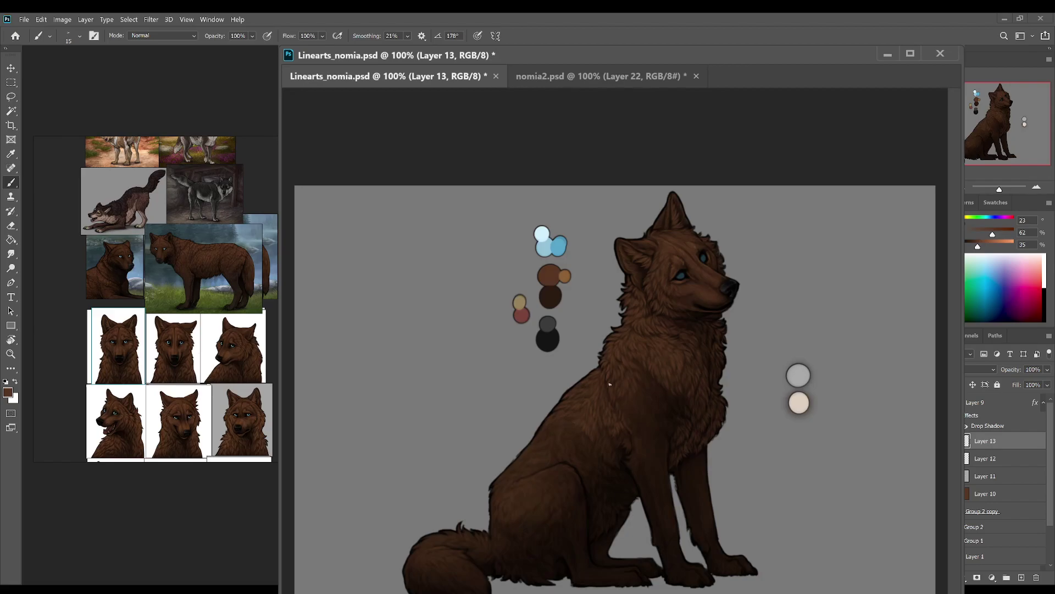
alt+click(577, 428)
alt+click(553, 307)
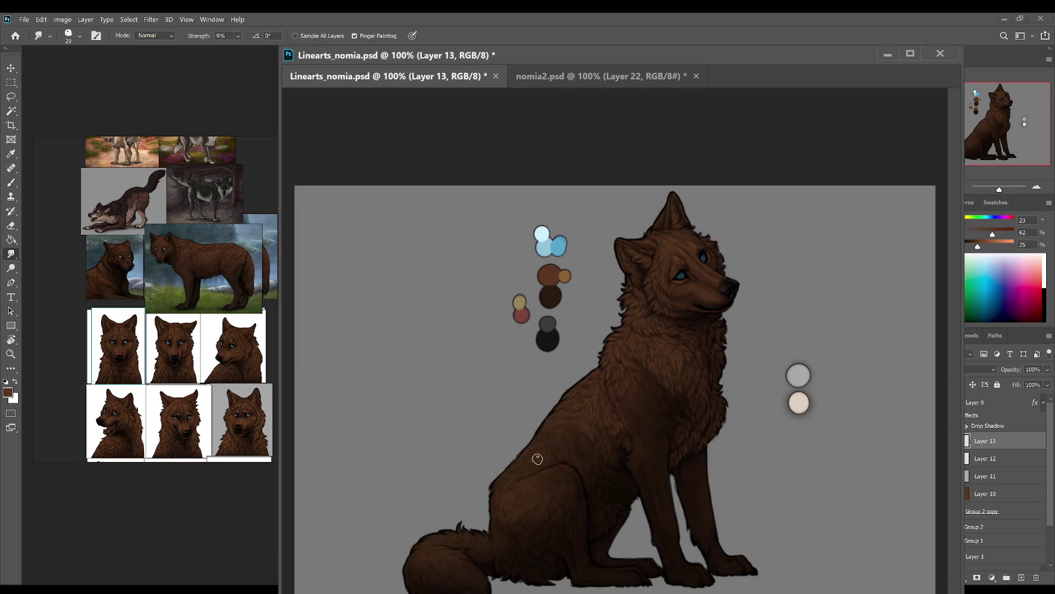
key(r)
drag(595, 500, 609, 489)
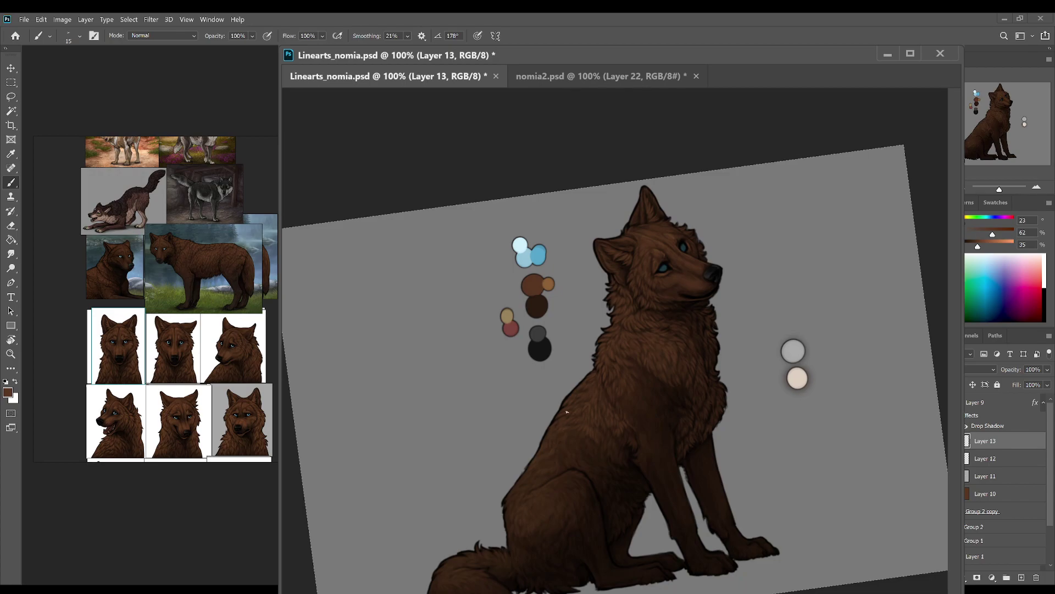
key(ctrl+s)
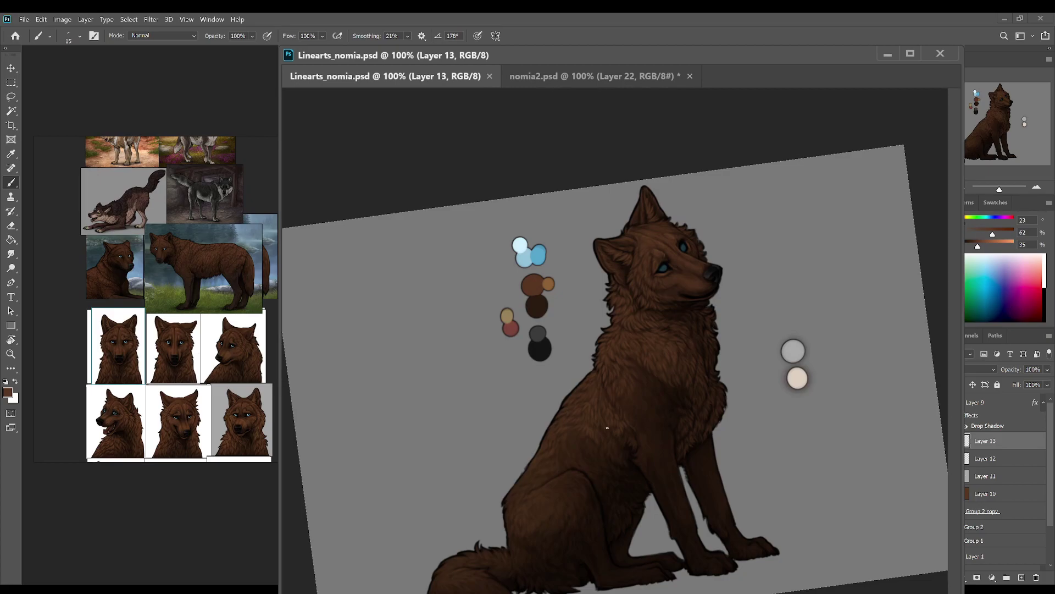
drag(576, 434, 574, 432)
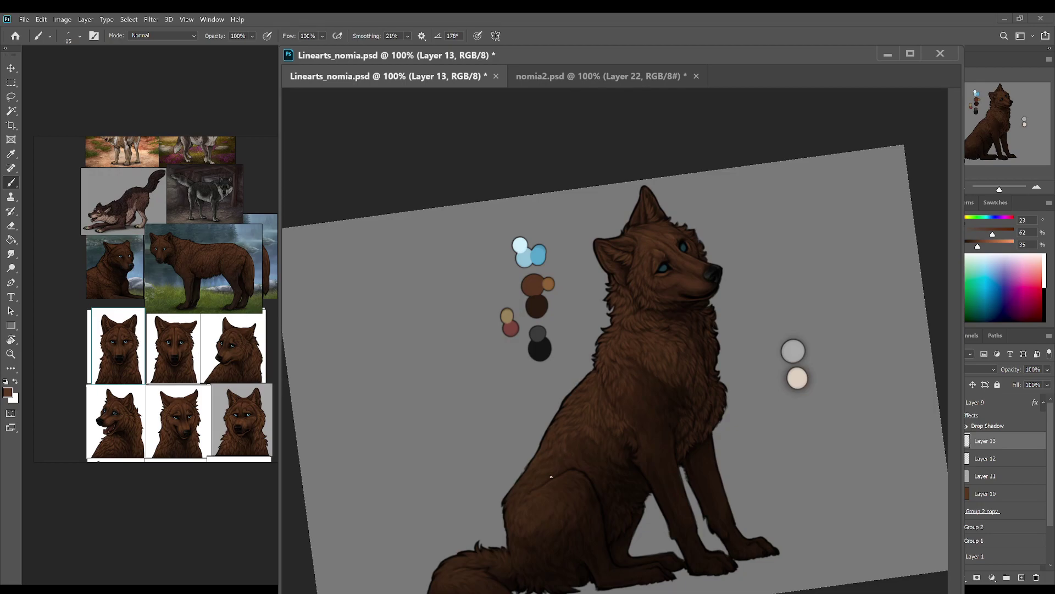
key(ctrl+s)
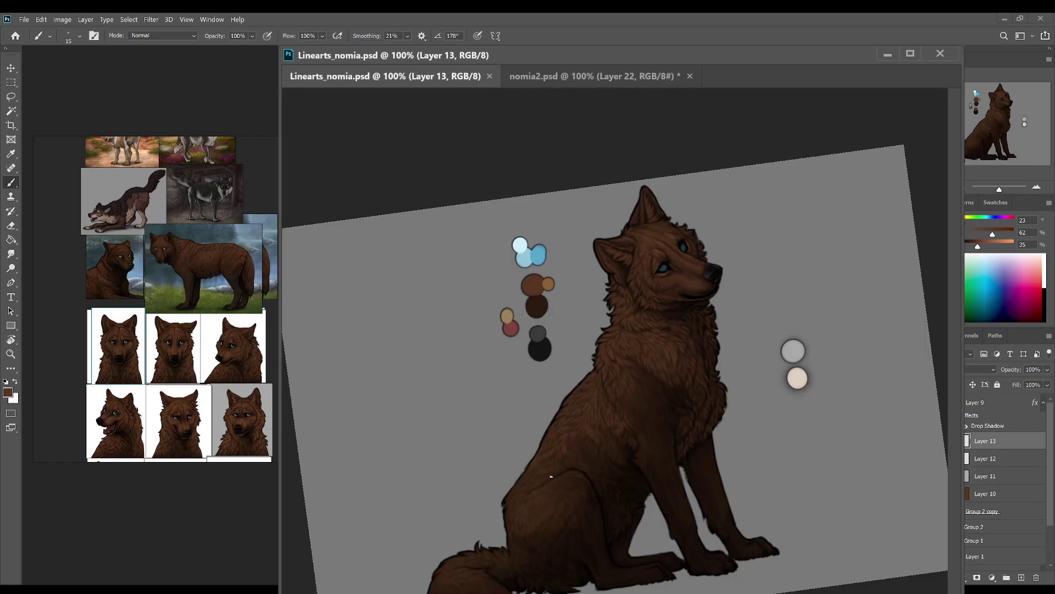
Step: Paint mid-brown fur strokes on the shoulder beside the neck ruff, save the file, and undo the last stroke
drag(636, 373, 641, 381)
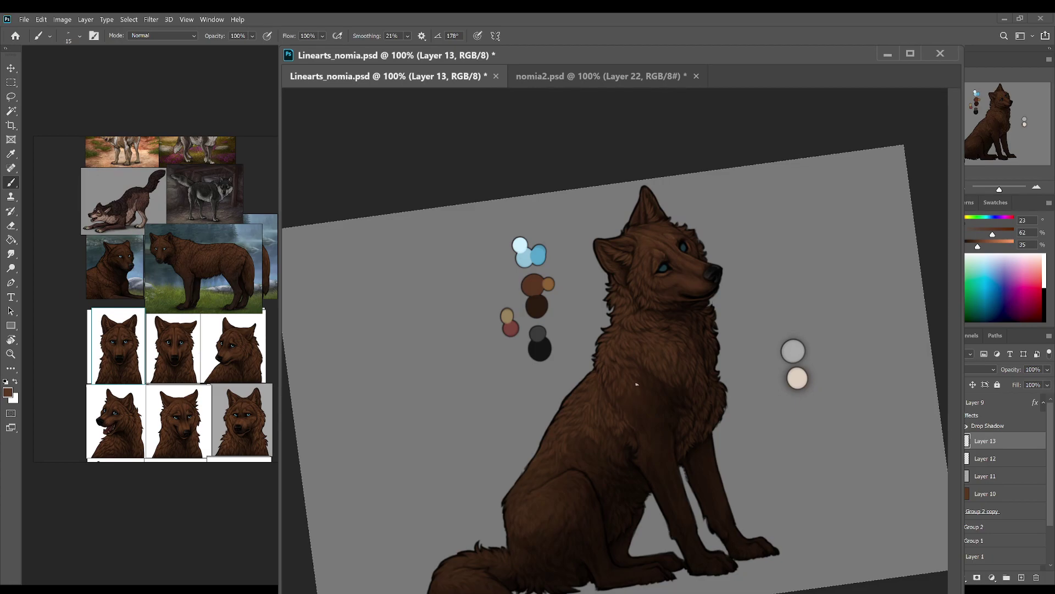
key(r)
mouse_move(636, 383)
mouse_down()
mouse_move(744, 447)
mouse_move(660, 407)
mouse_up()
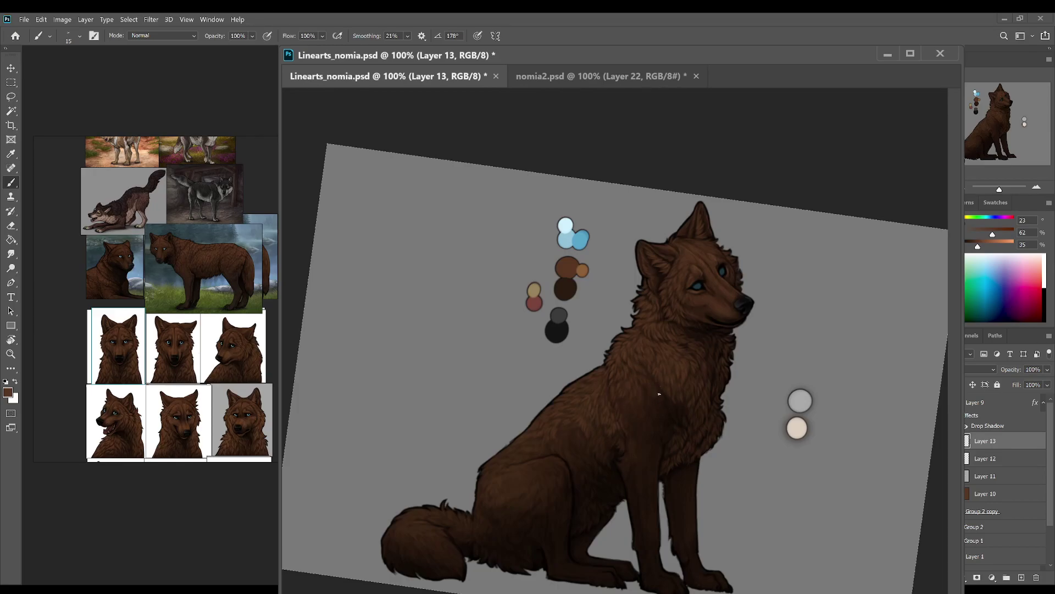
key(ctrl+s)
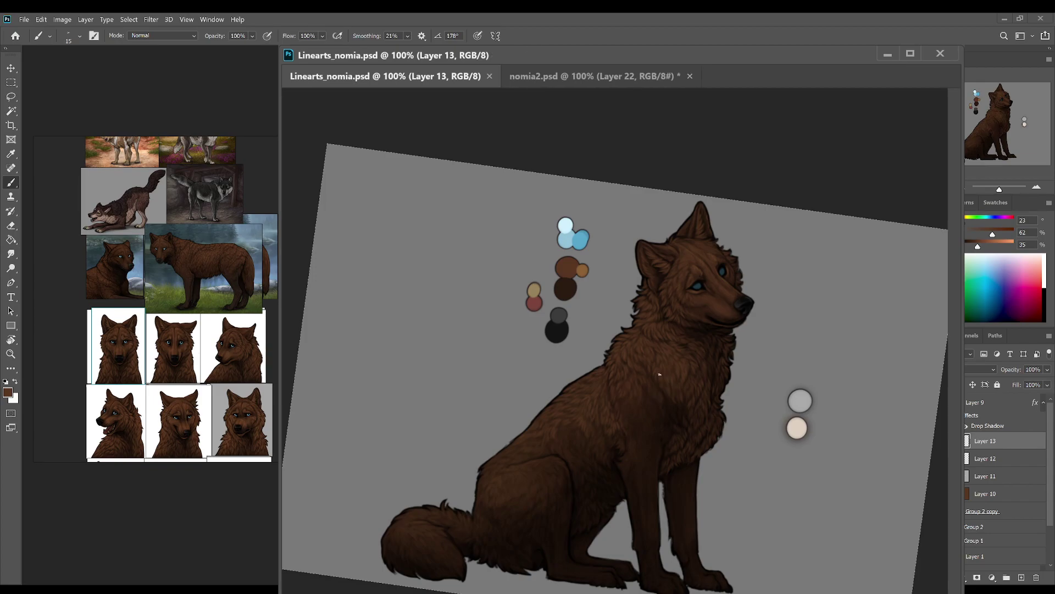
click(644, 392)
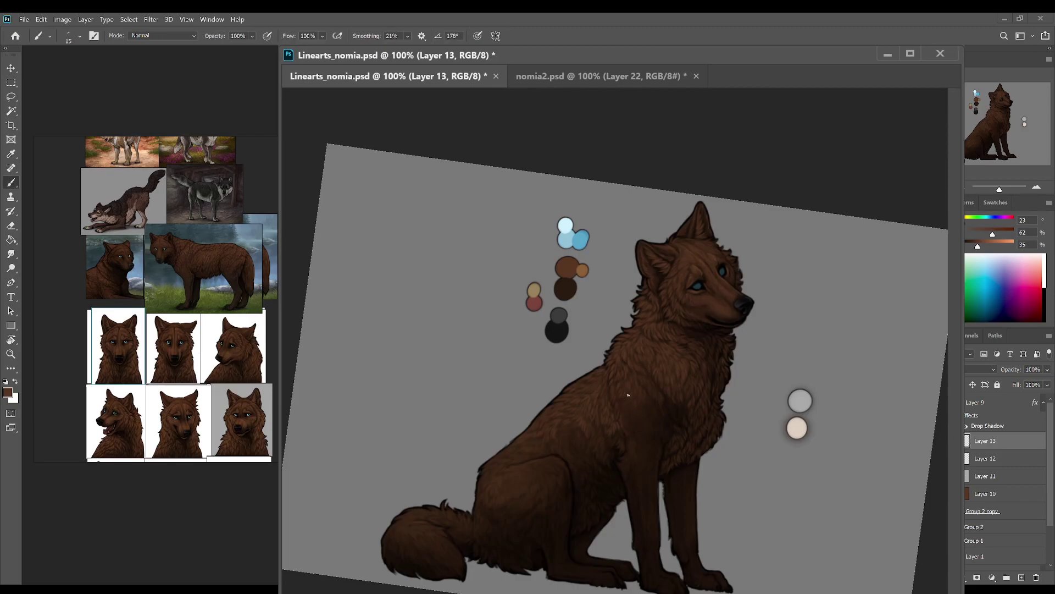
key(ctrl+z)
Step: Extend the mid-brown fur strokes over the lower back and rump, soften them with the Smudge tool, and save the file
drag(622, 406, 626, 413)
drag(595, 386, 554, 471)
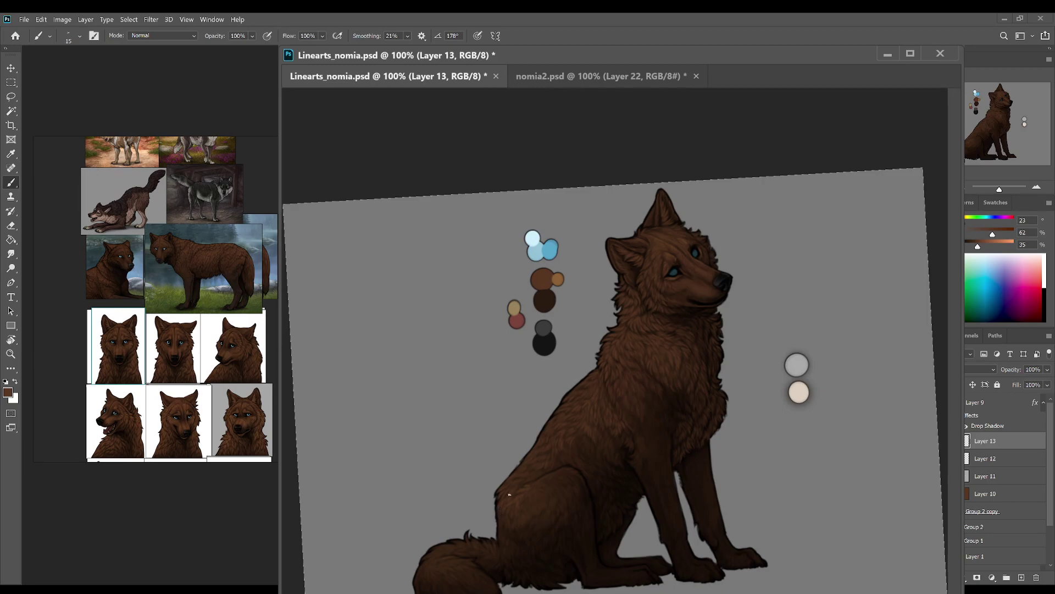
alt+click(542, 526)
alt+click(544, 296)
key(r)
mouse_move(629, 480)
mouse_down()
mouse_move(624, 542)
mouse_move(555, 528)
mouse_up()
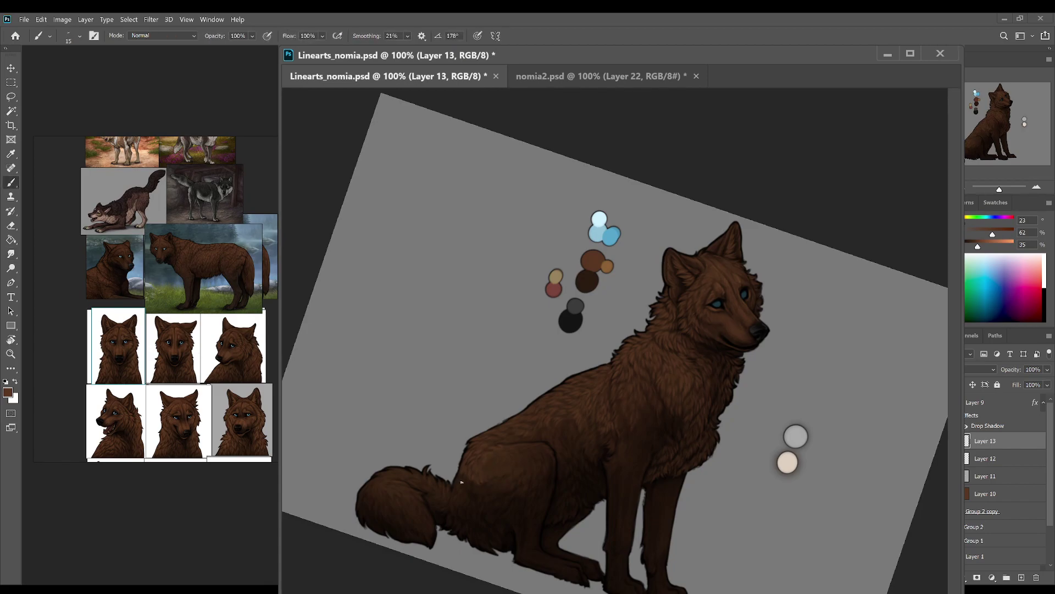
key(r)
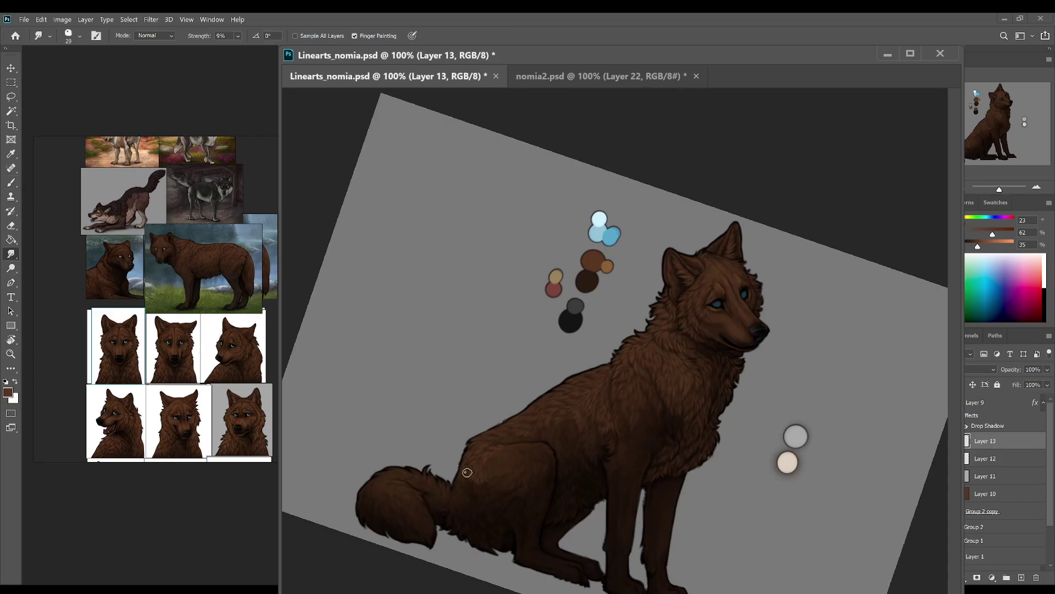
key(ctrl+s)
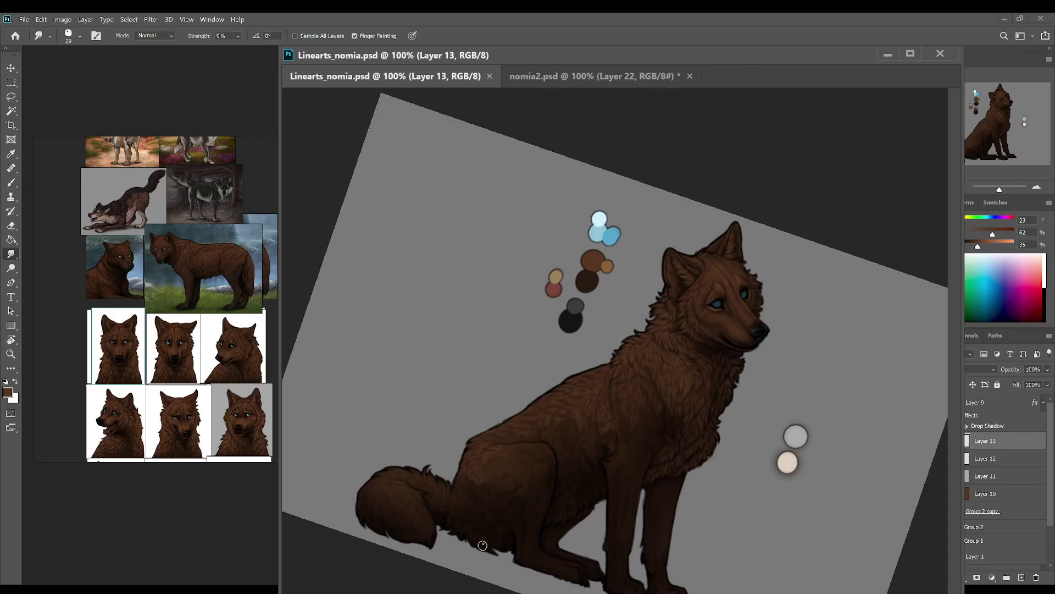
Step: Paint mid-brown fur strokes along the top of the thigh and hip at several canvas rotations, and save the file
key(b)
drag(542, 446, 543, 448)
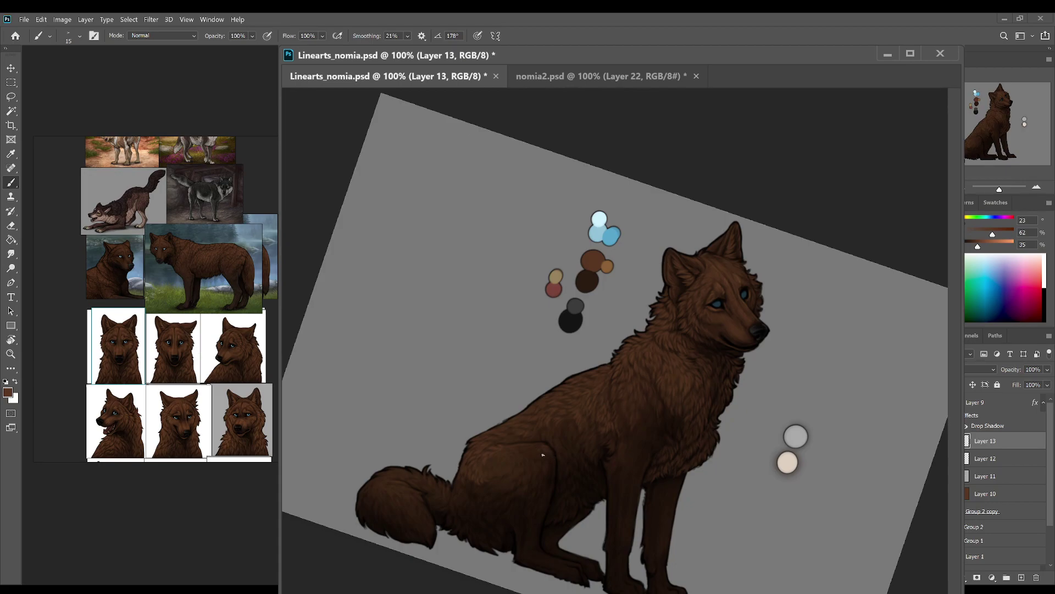
key(r)
mouse_move(523, 464)
mouse_down()
mouse_move(556, 484)
mouse_move(582, 476)
mouse_up()
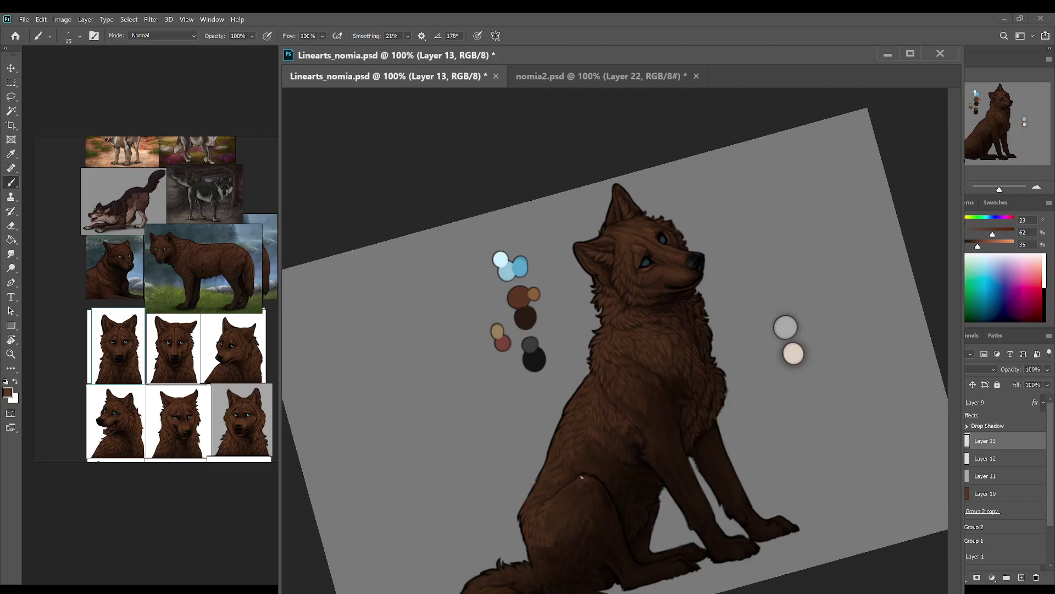
key(r)
drag(625, 473, 546, 447)
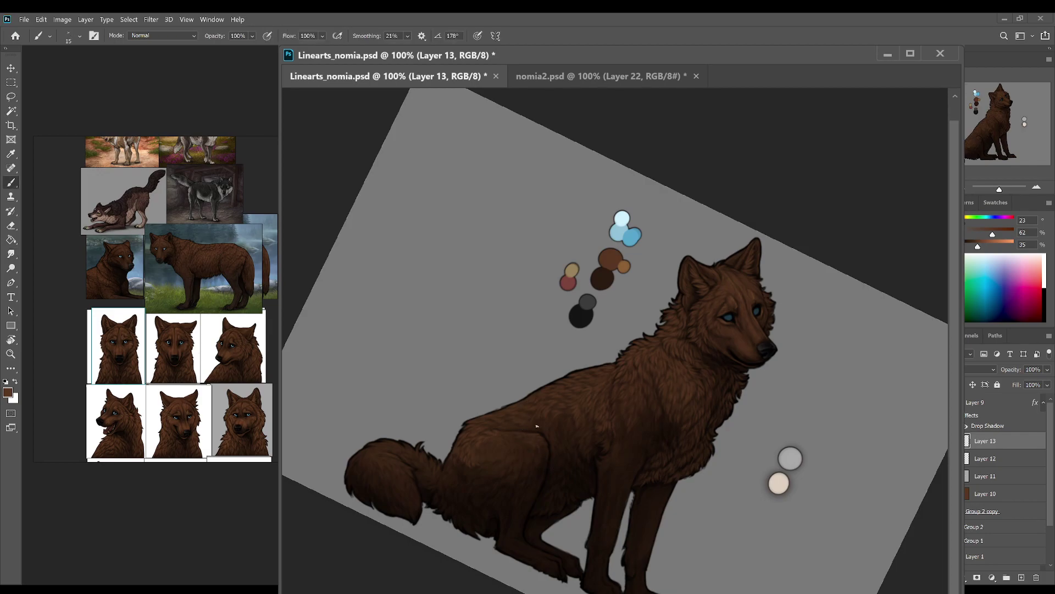
key(r)
mouse_move(513, 487)
mouse_down()
mouse_move(602, 489)
mouse_move(593, 501)
mouse_up()
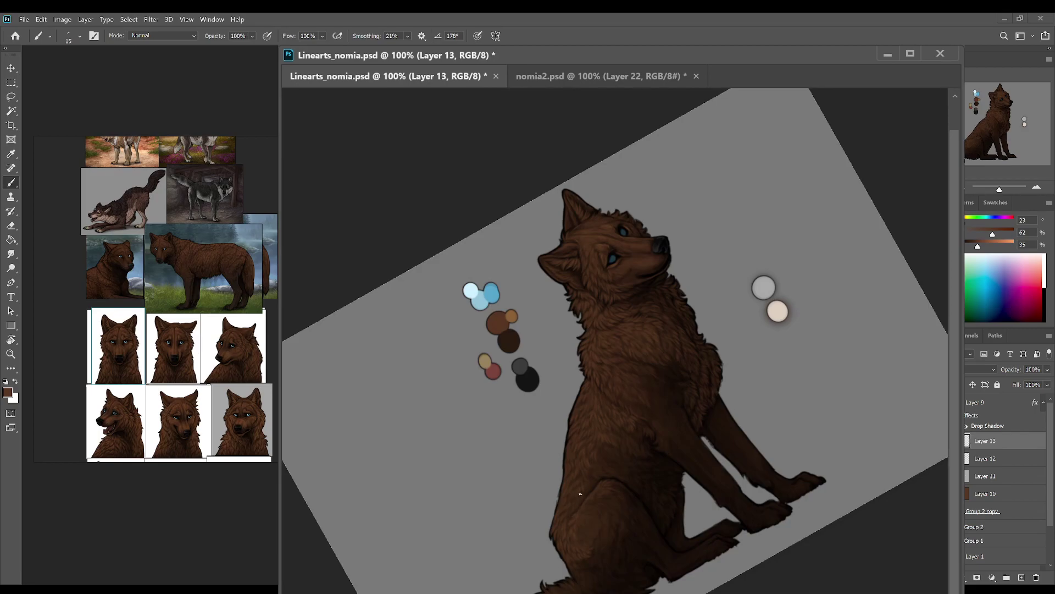
key(ctrl+s)
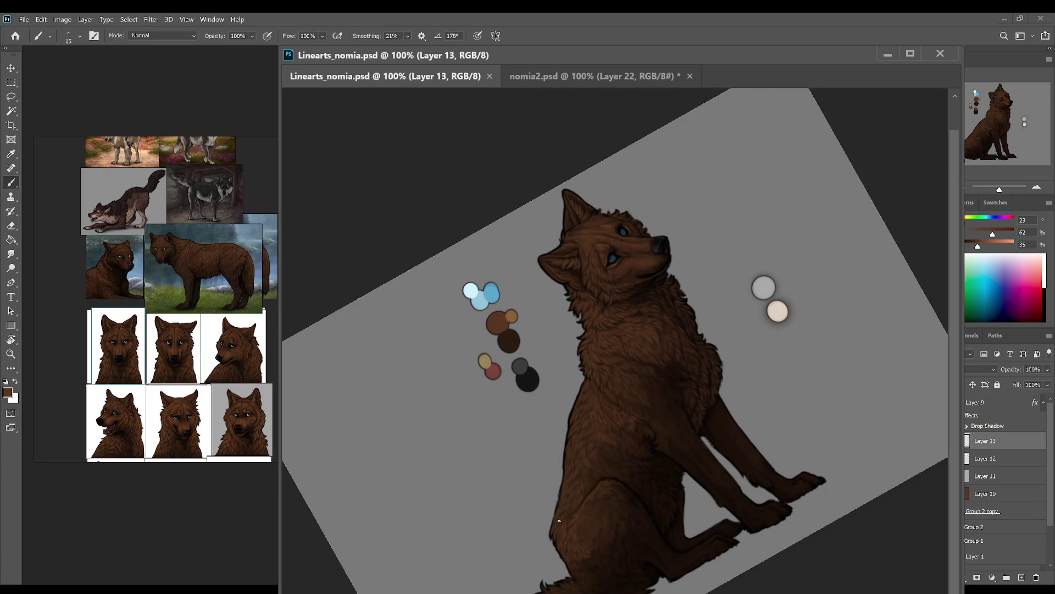
Step: Reset the canvas rotation, add mid-brown fur strokes on the shoulder below the ruff, and save the file
key(r)
click(167, 36)
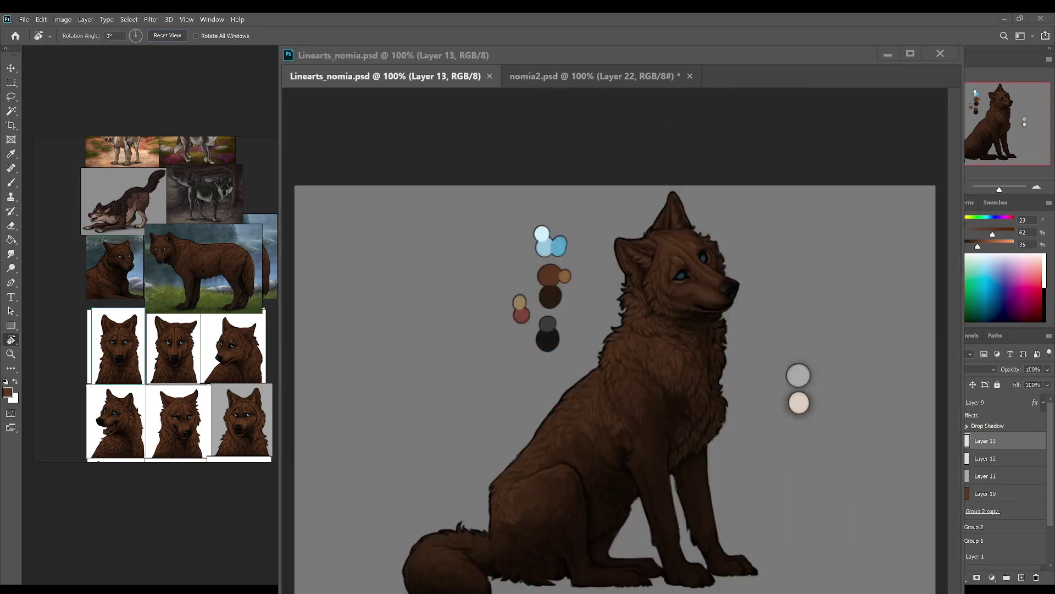
key(alt+Tab)
key(b)
click(642, 424)
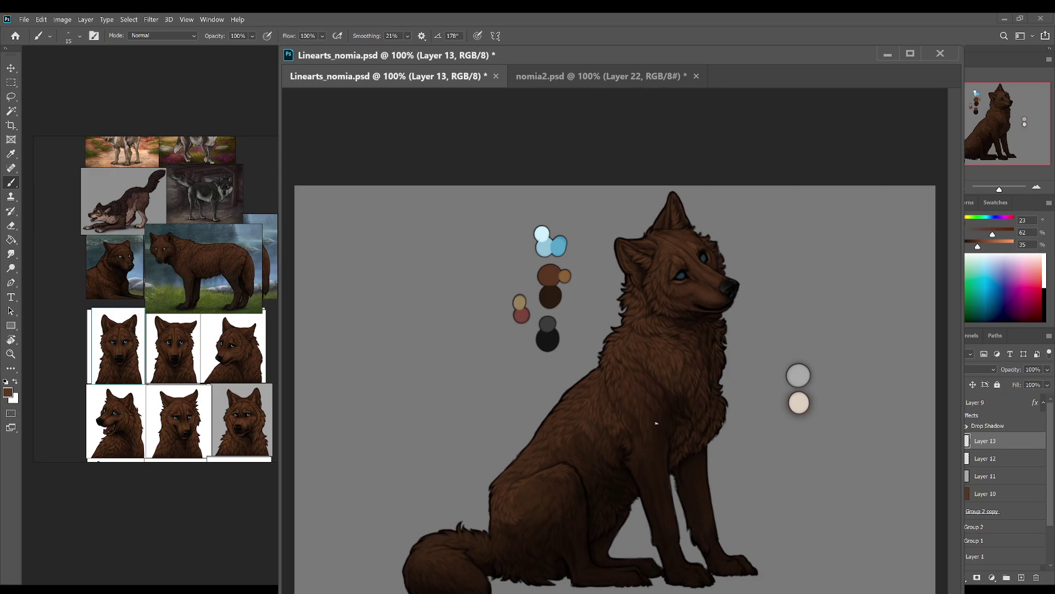
key(ctrl+s)
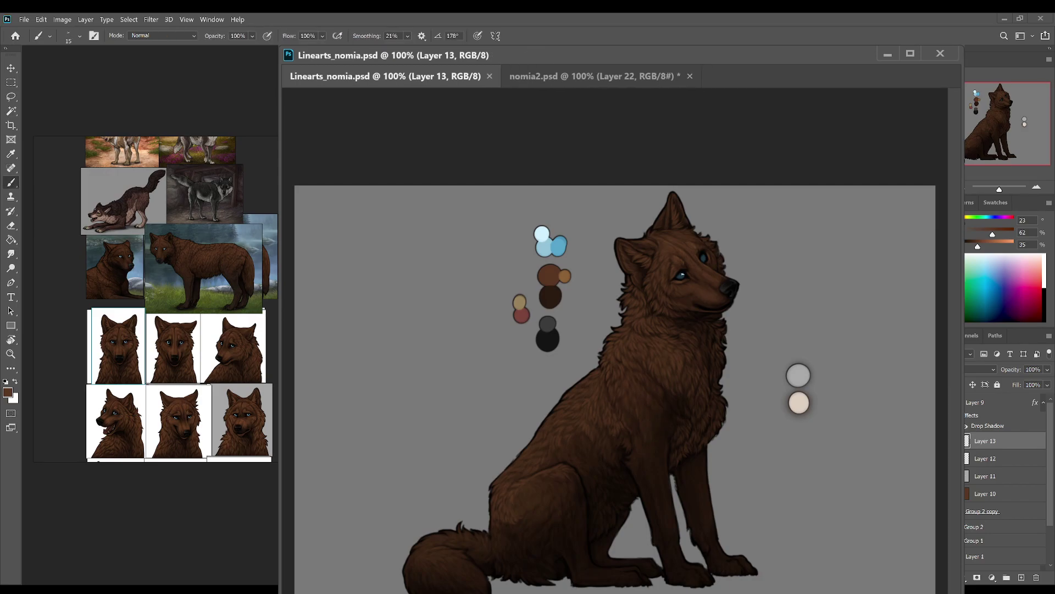
Step: Add mid-brown fur strokes on the haunch, soften them with the Smudge tool, and compare the wolf before and after at 66.7% zoom
key(r)
key(b)
drag(507, 530, 512, 531)
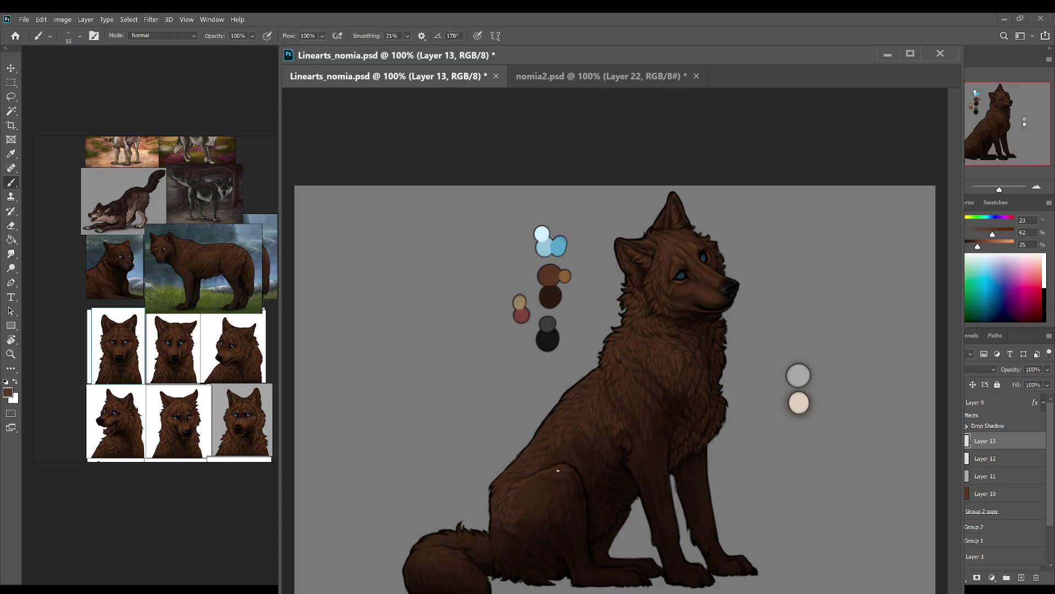
key(r)
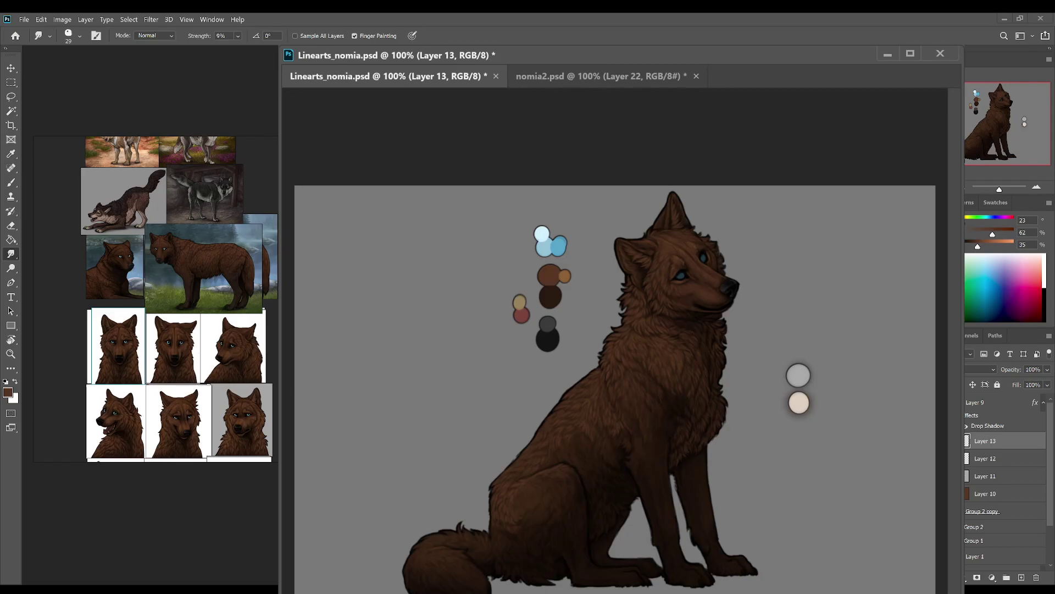
mouse_move(1000, 189)
mouse_down()
mouse_move(971, 188)
mouse_move(998, 189)
mouse_up()
click(1036, 188)
click(967, 186)
key(ctrl+s)
key(ctrl+z)
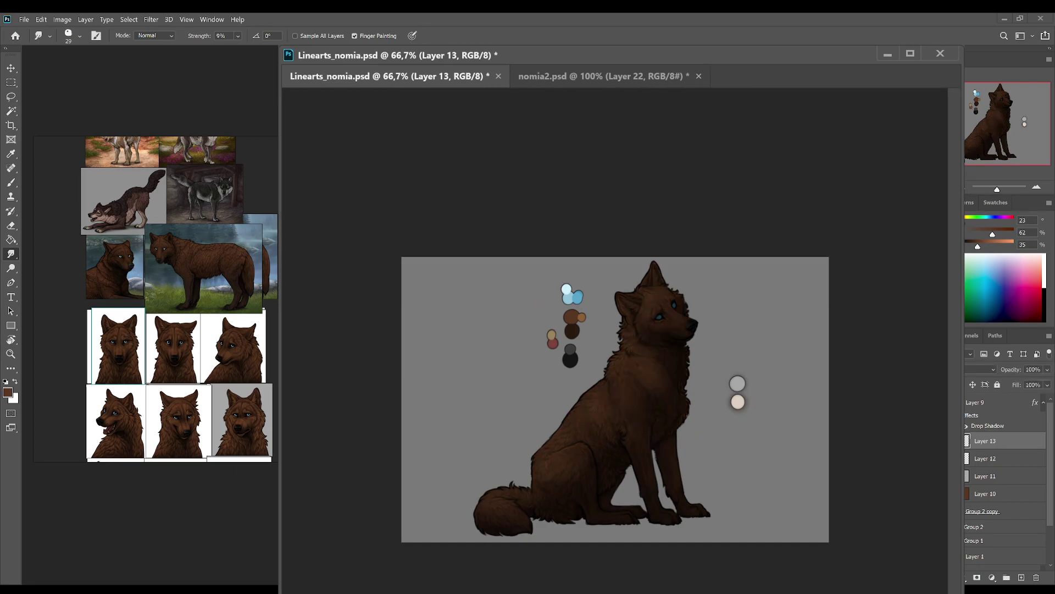
key(ctrl+shift+z)
Step: Build up mid-brown fur strokes in the middle of the thigh, alternating Brush and Smudge, and save the file
key(b)
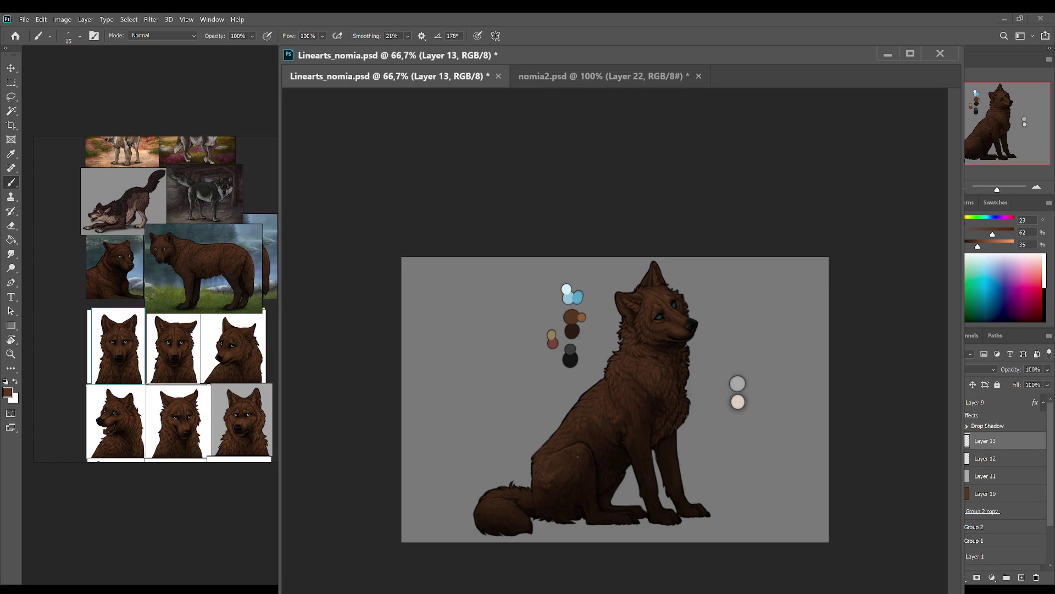
alt+click(578, 458)
alt+click(576, 457)
key(r)
key(b)
key(r)
key(b)
key(alt)
key(ctrl+s)
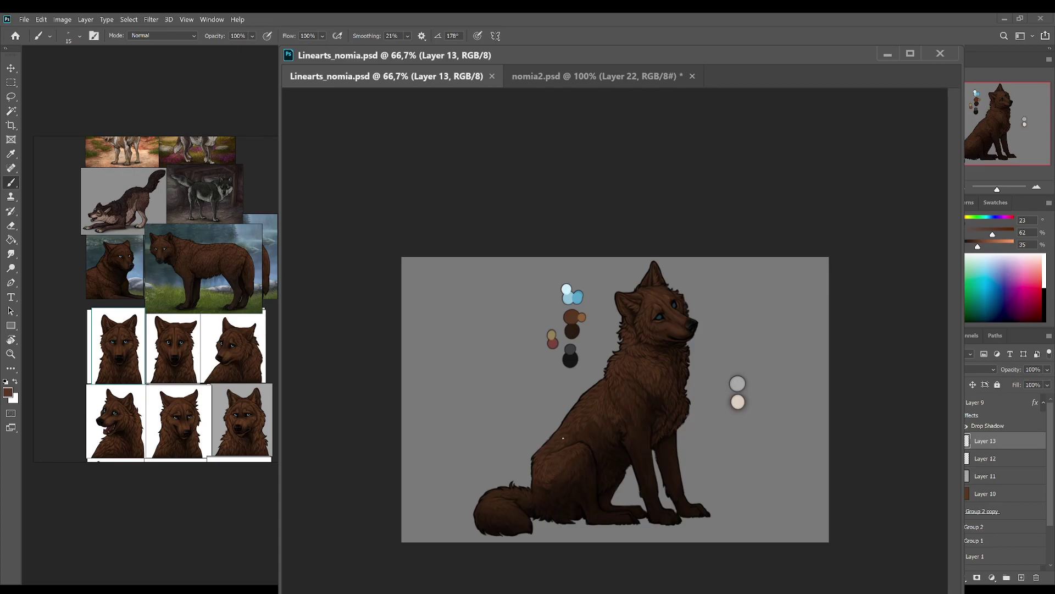
Step: Paint mid-brown fur strokes where the shoulder meets the chest ruff, smudge them softly, and save the file
drag(658, 400, 664, 401)
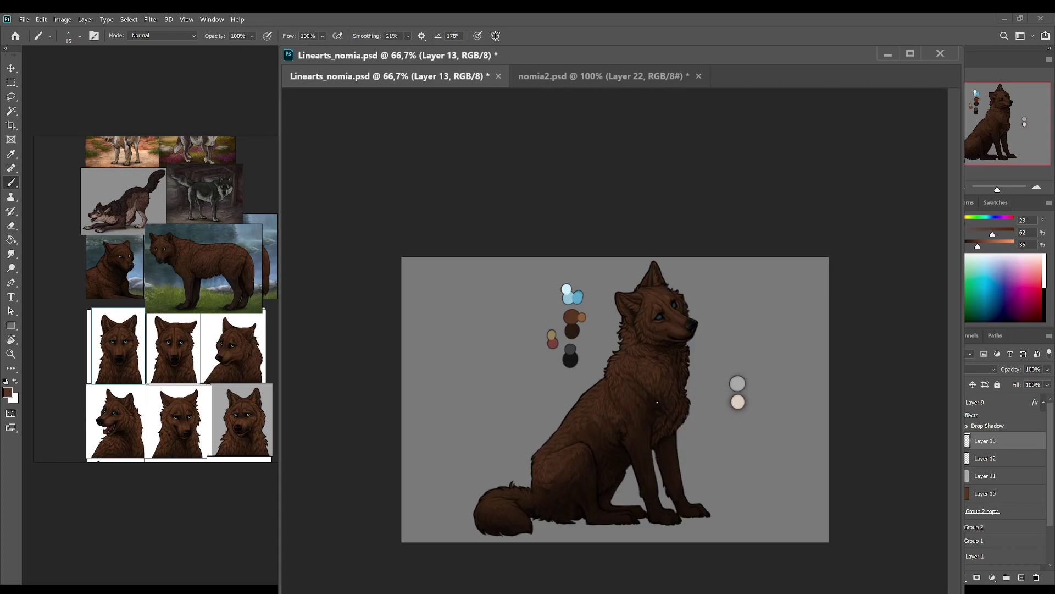
key(r)
key(b)
key(r)
key(b)
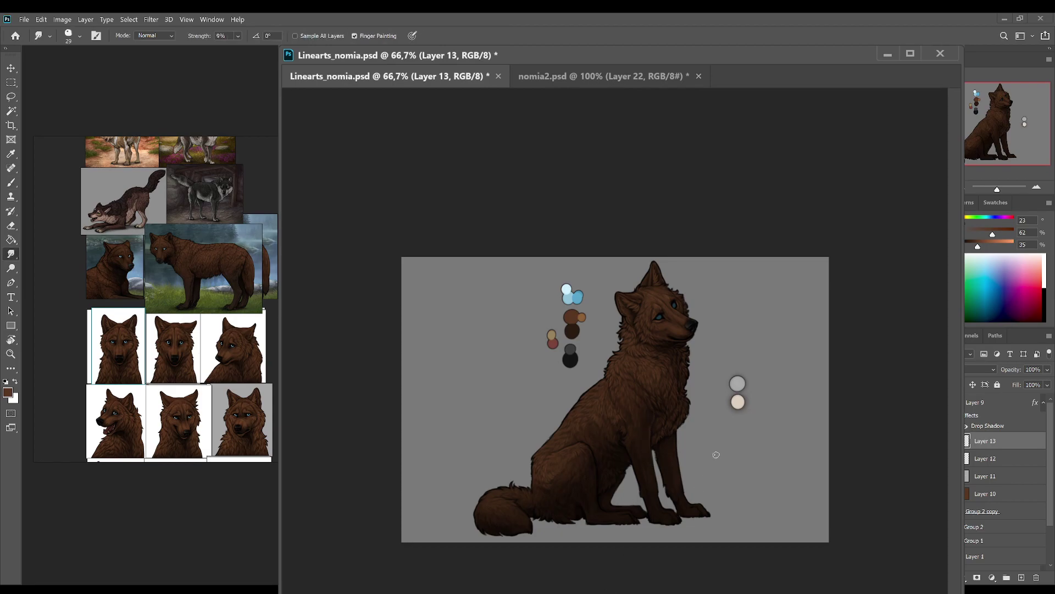
key(ctrl+s)
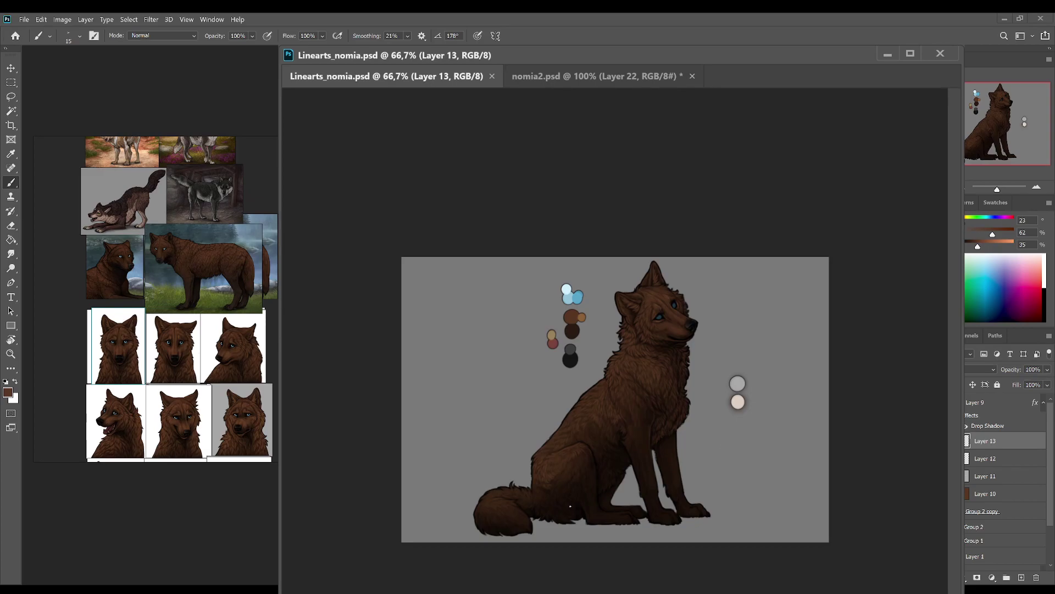
Step: Blend the fur on the thigh with the Smudge tool and add mid-brown strokes along the rump edge
key(r)
key(r)
drag(556, 483, 549, 487)
key(b)
key(b)
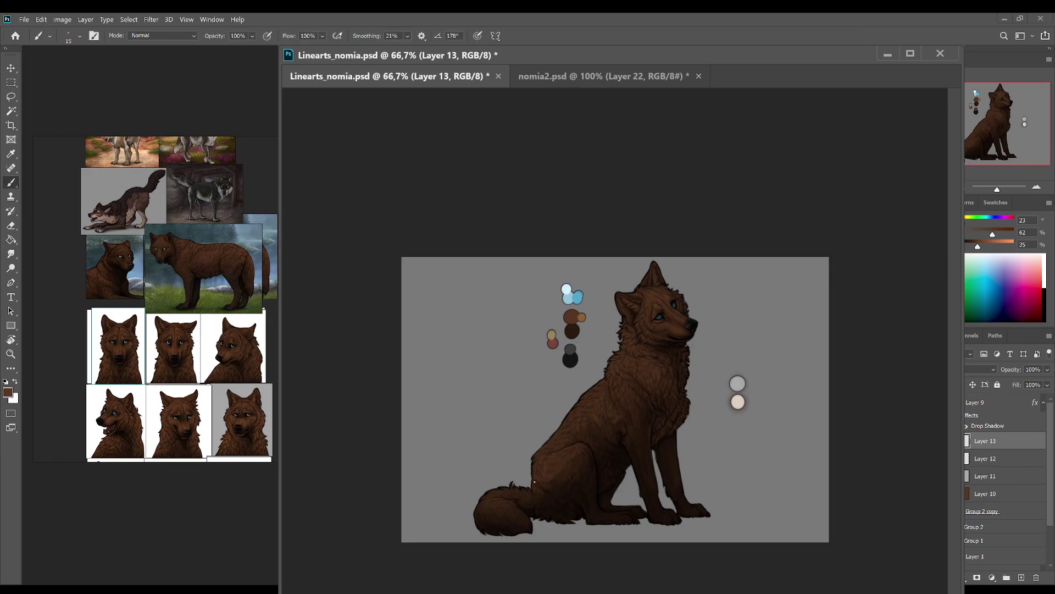
Step: Enlarge the brush to 20 px and paint and smudge mid-brown fur strokes near the base of the tail
key(bracketright)
key(bracketright)
key(bracketright)
key([)
key(r)
key(b)
key(r)
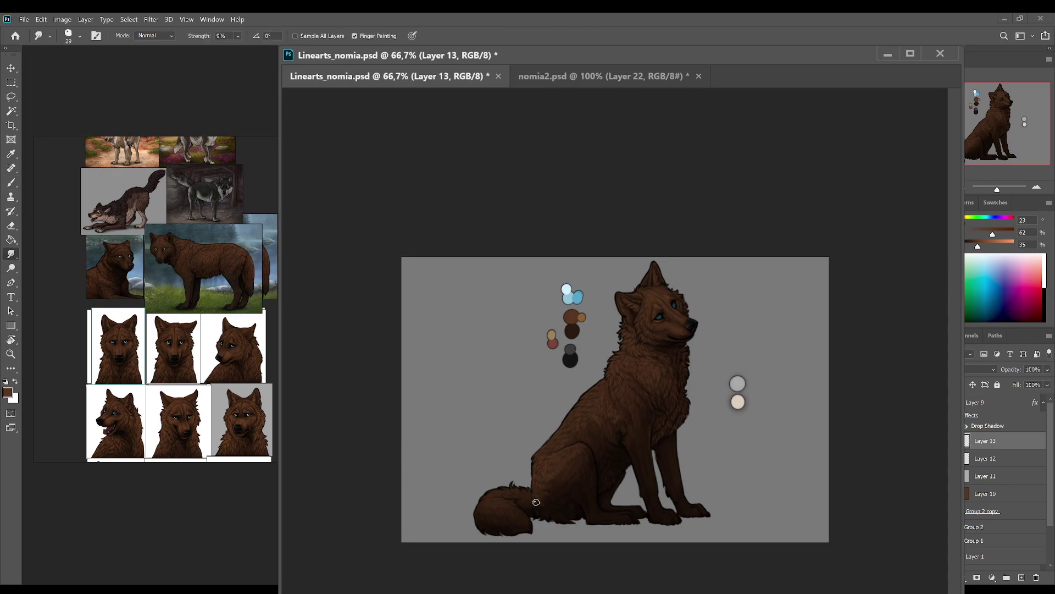
Step: Touch up the fur detail with the Eraser, add and smudge mid-brown strokes on the flank, and save the file
key(e)
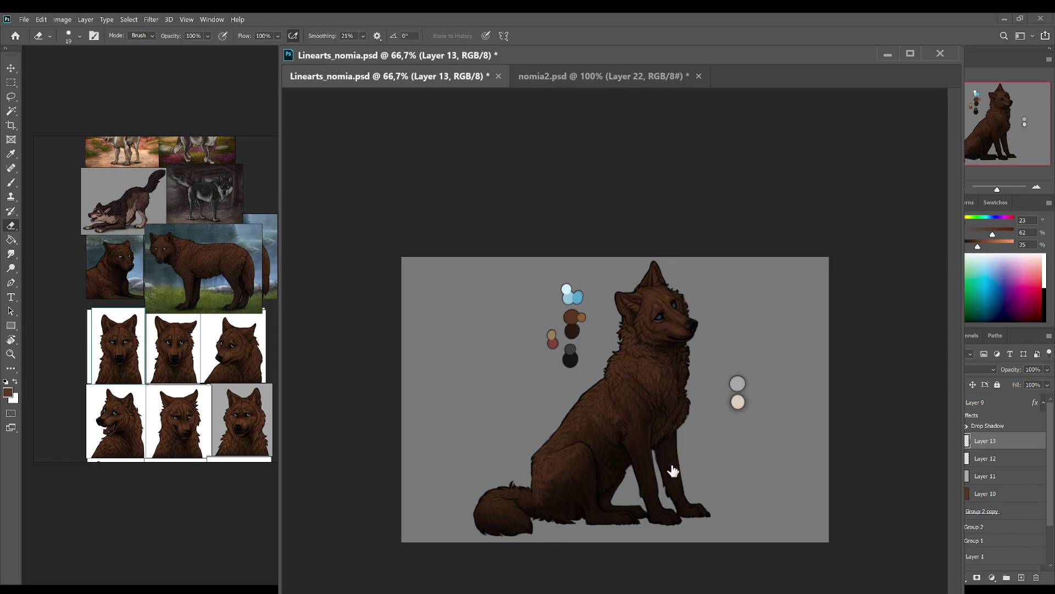
click(675, 355)
right_click(583, 475)
click(693, 357)
key(b)
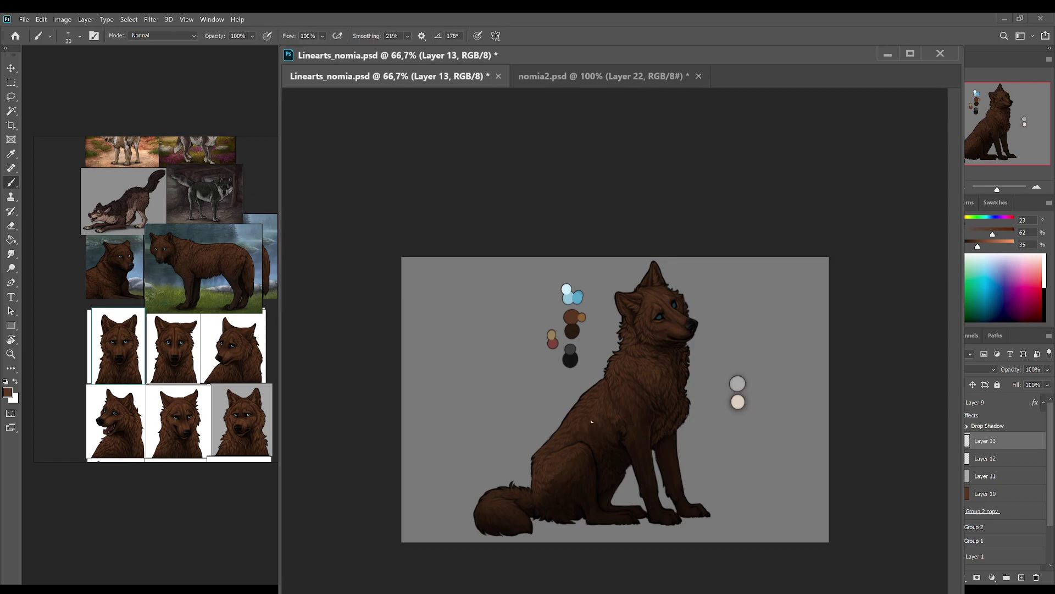
key(r)
key(ctrl+s)
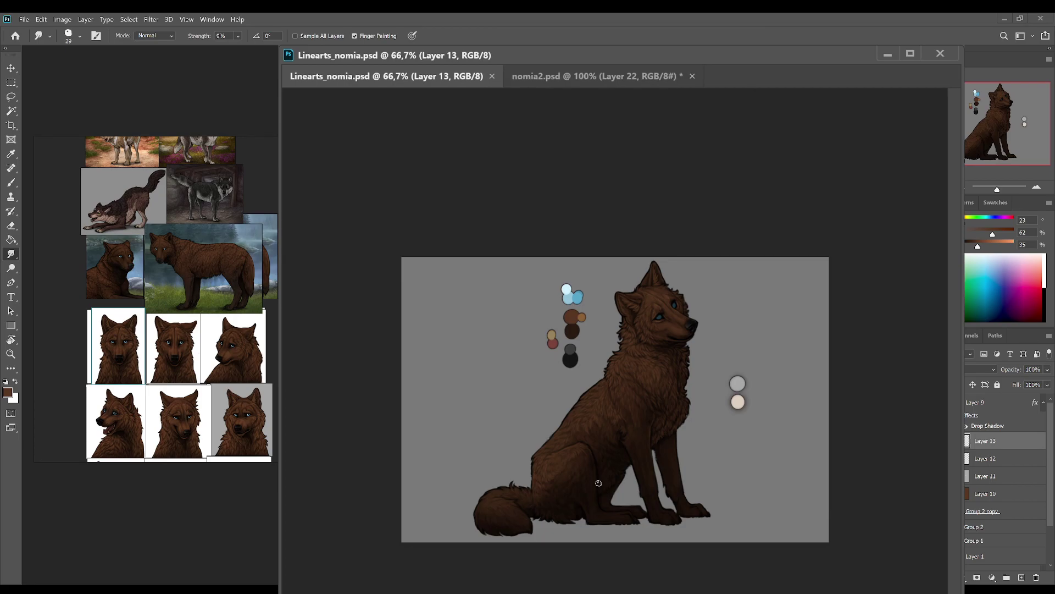
Step: Paint mid-brown fur strokes on the flank in front of the thigh and save the file
key(b)
drag(593, 425, 595, 430)
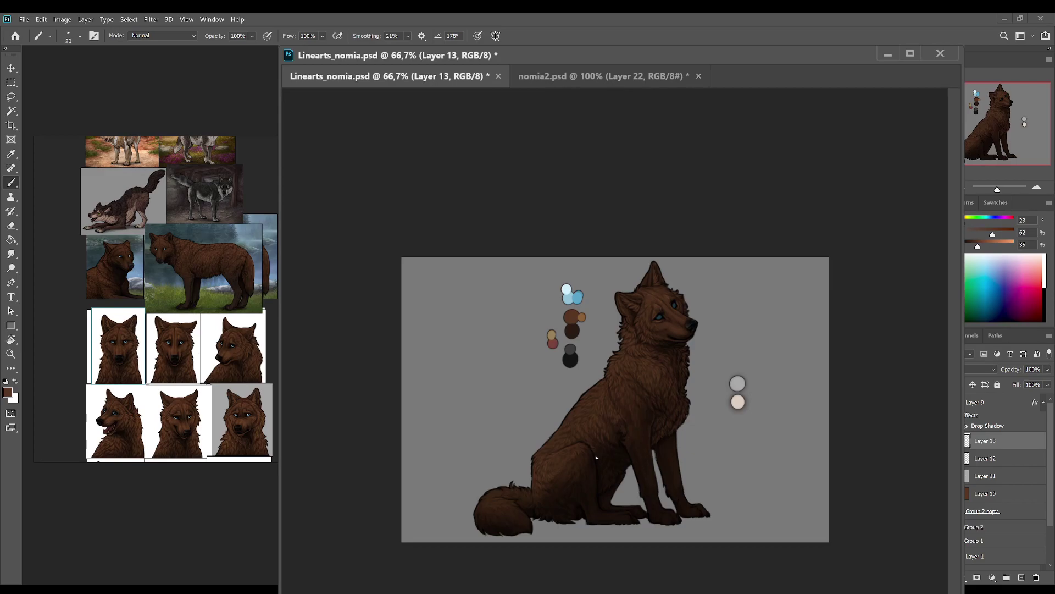
key(ctrl+s)
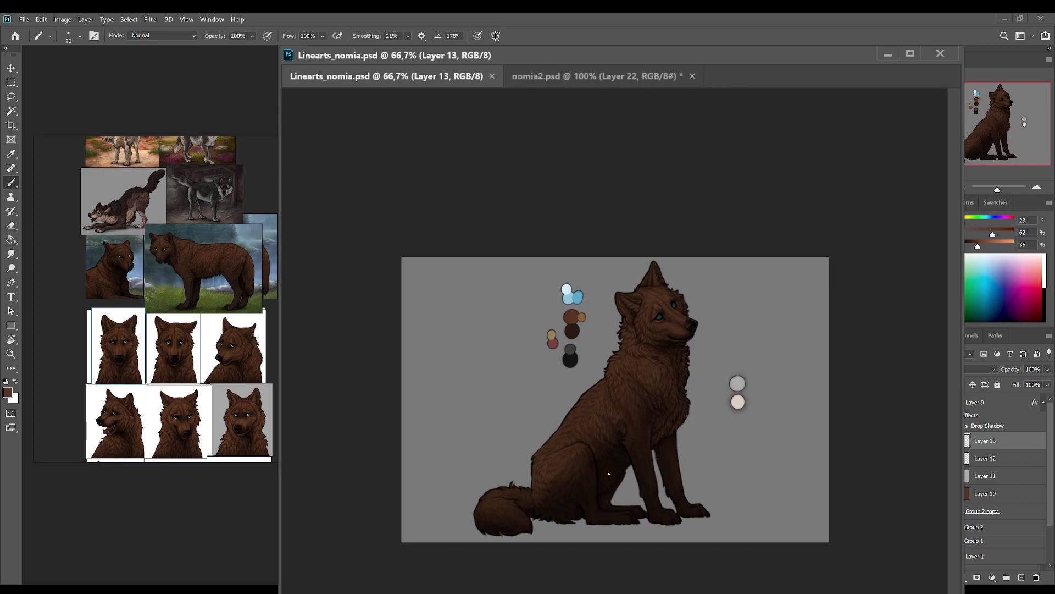
Step: Sample the dark brown swatch and paint dark fur strokes at the top of the near front leg
alt+click(572, 331)
drag(632, 439, 633, 443)
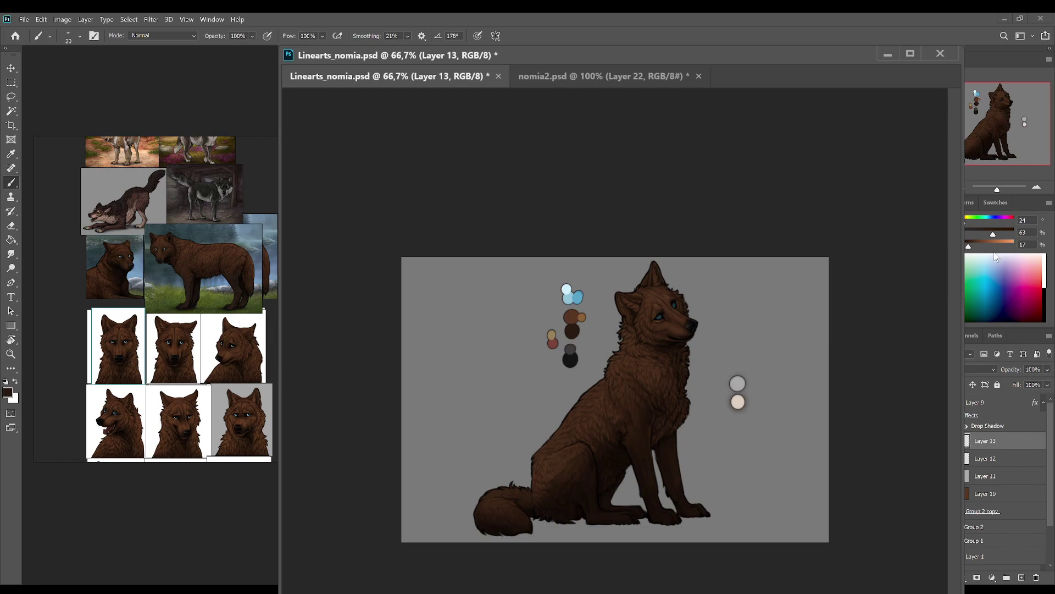
key(ctrl+plus)
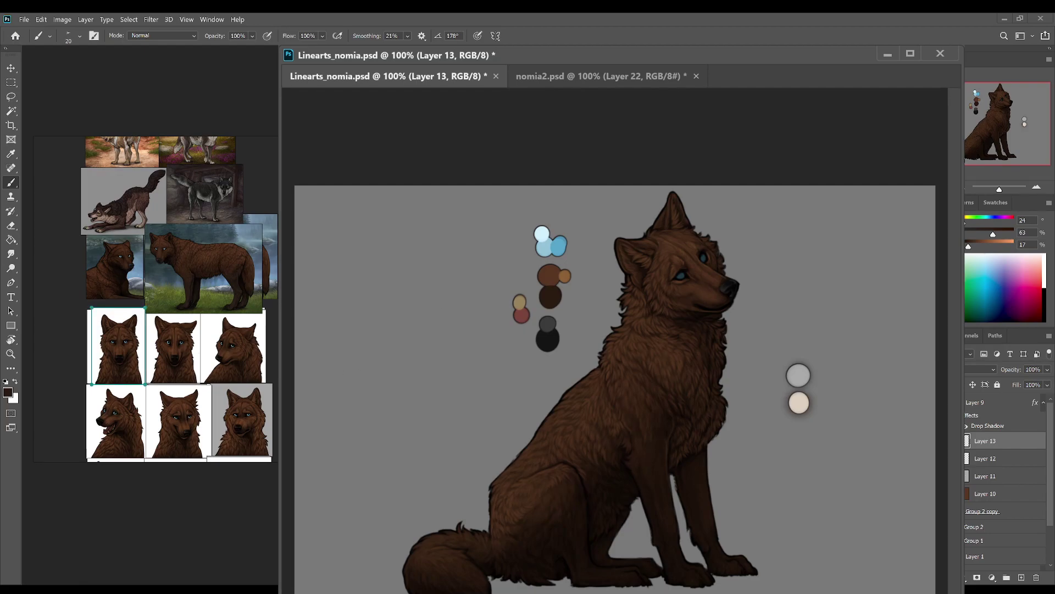
Step: Paste the standing wolf reference above Layer 9, sample the dark brown of its front paw, hide the reference, and reselect Layer 13
click(252, 301)
click(983, 403)
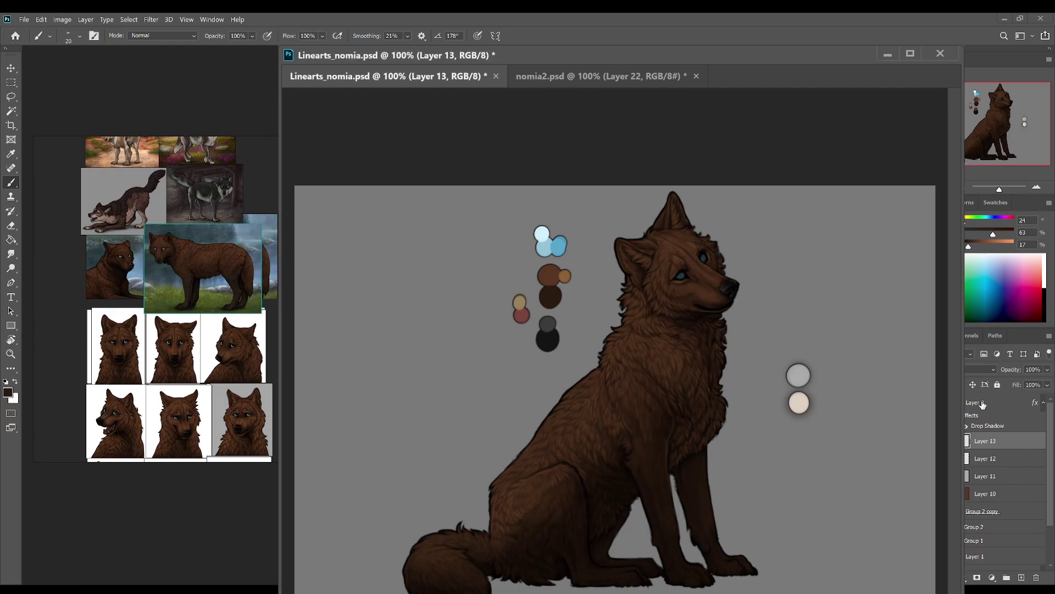
key(ctrl+v)
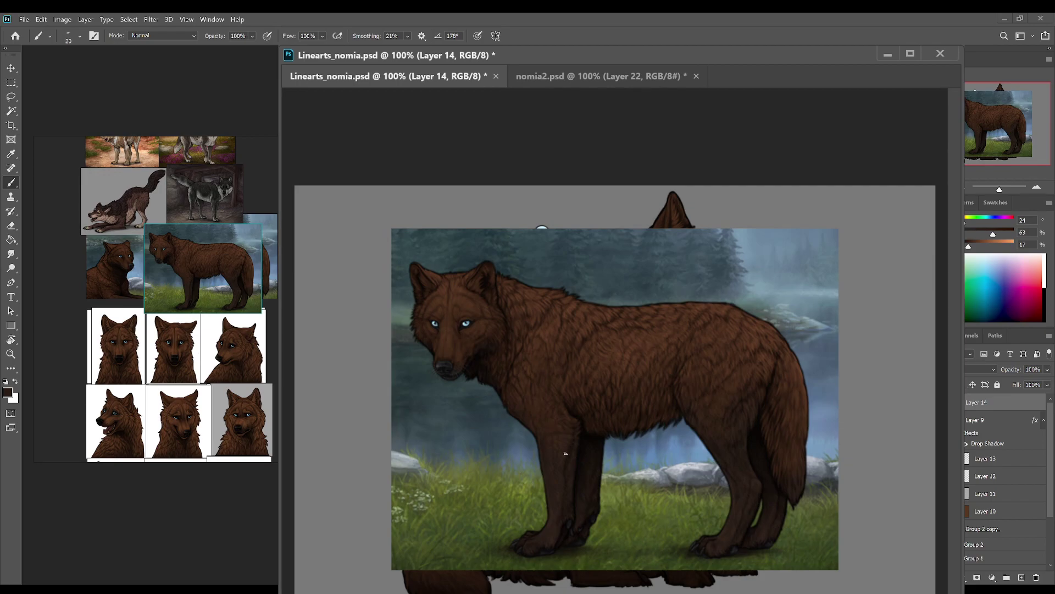
key(i)
click(551, 542)
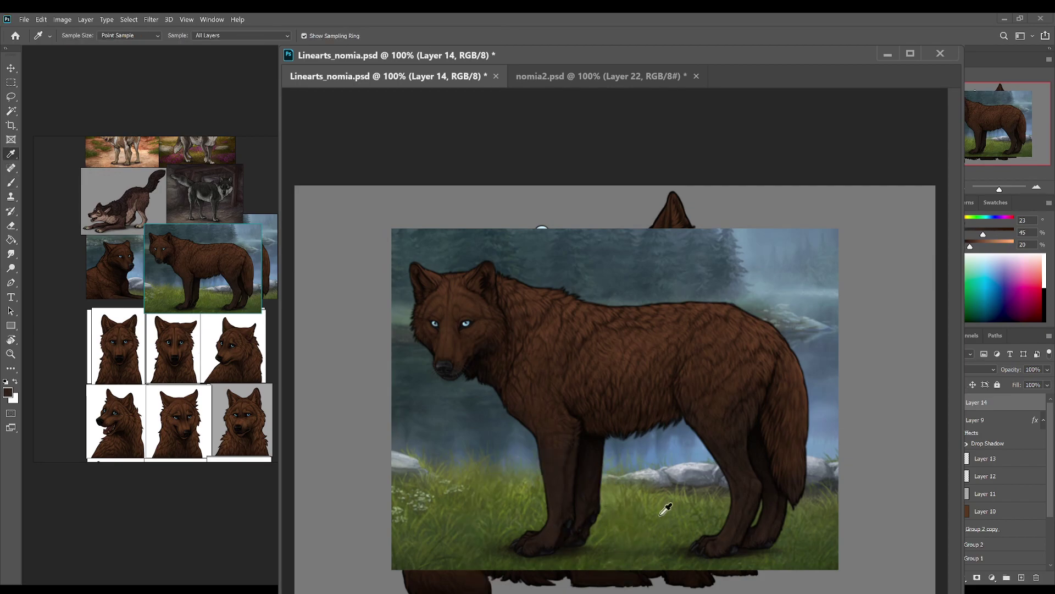
key(ctrl+comma)
click(979, 459)
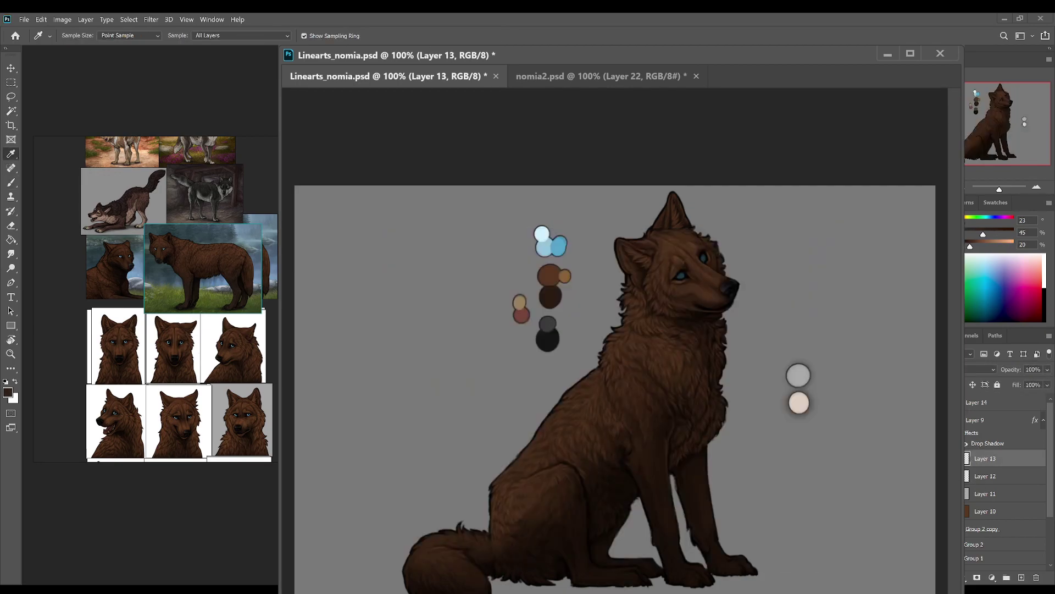
Step: Paint the sampled dark brown on the front legs, reducing the brush to 15 px, smudge the strokes, and save the file
key(b)
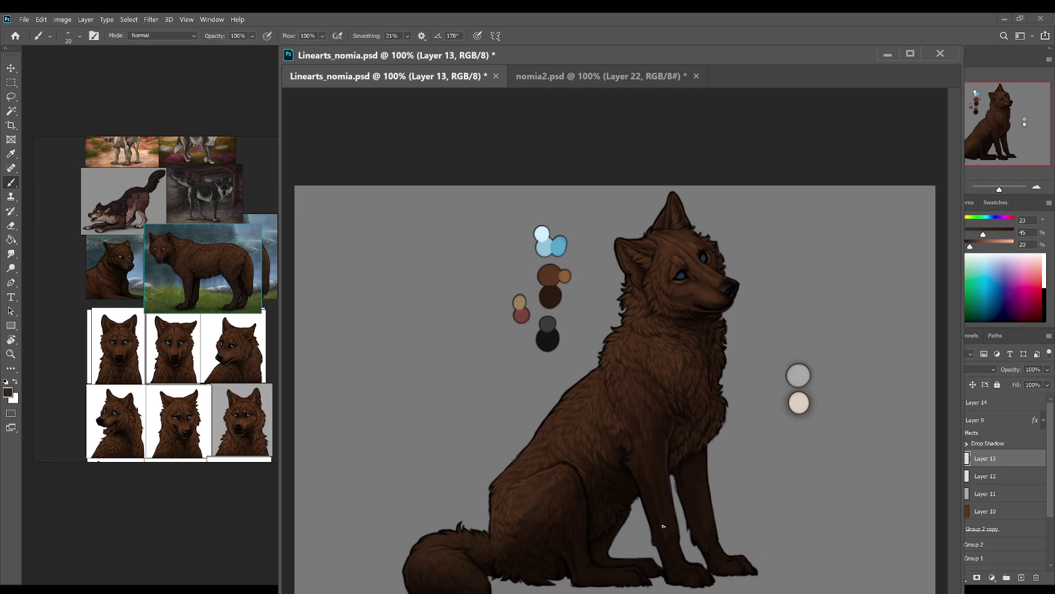
key(r)
key(b)
key(bracketleft)
key(r)
key(ctrl+s)
key(b)
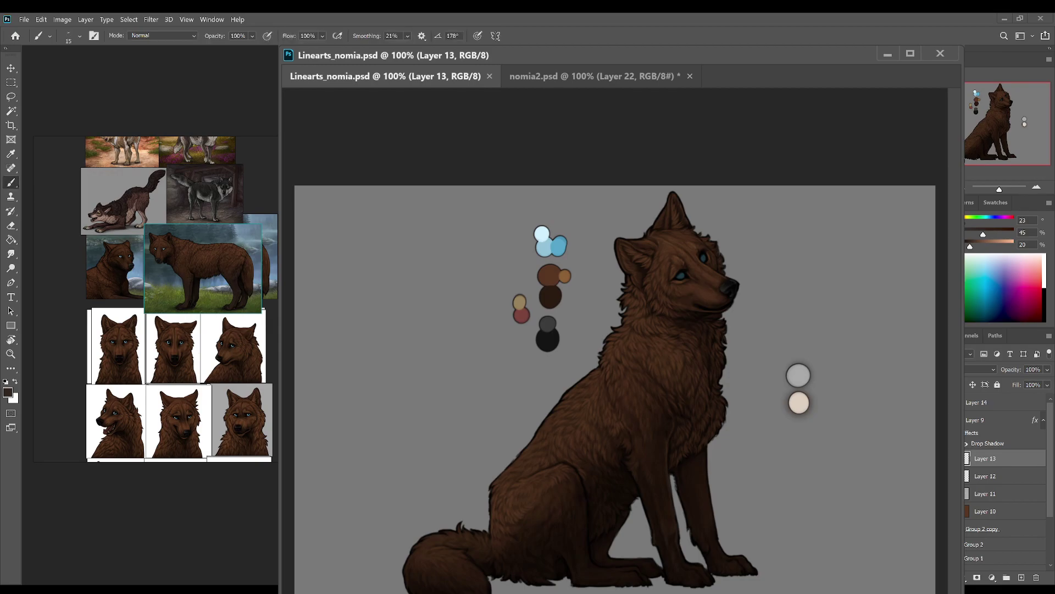
key(r)
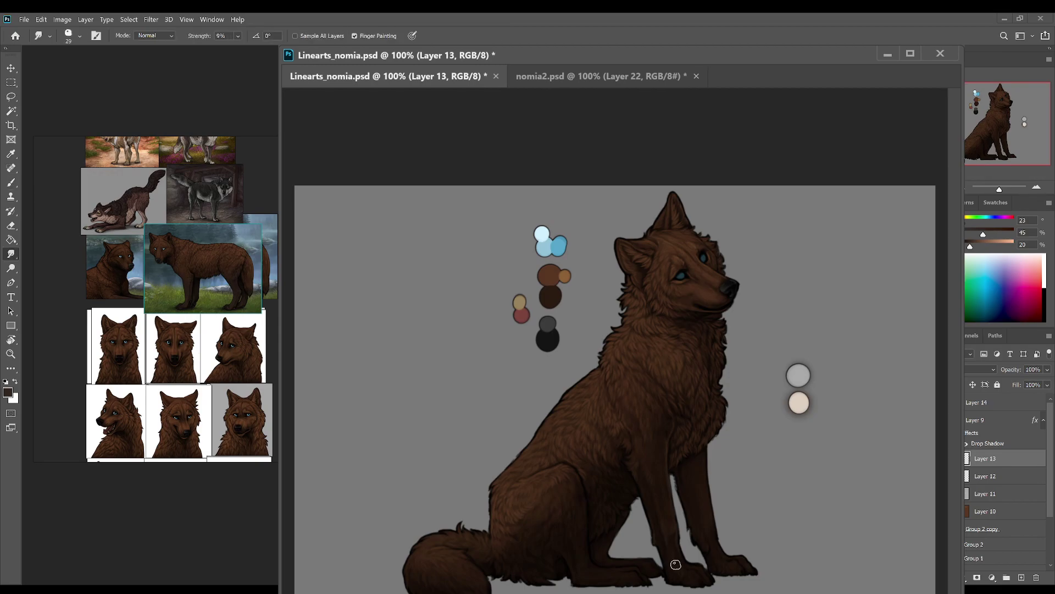
Step: Refine the dark brown strokes on the lower near front leg at 200% zoom and save the file
click(1035, 187)
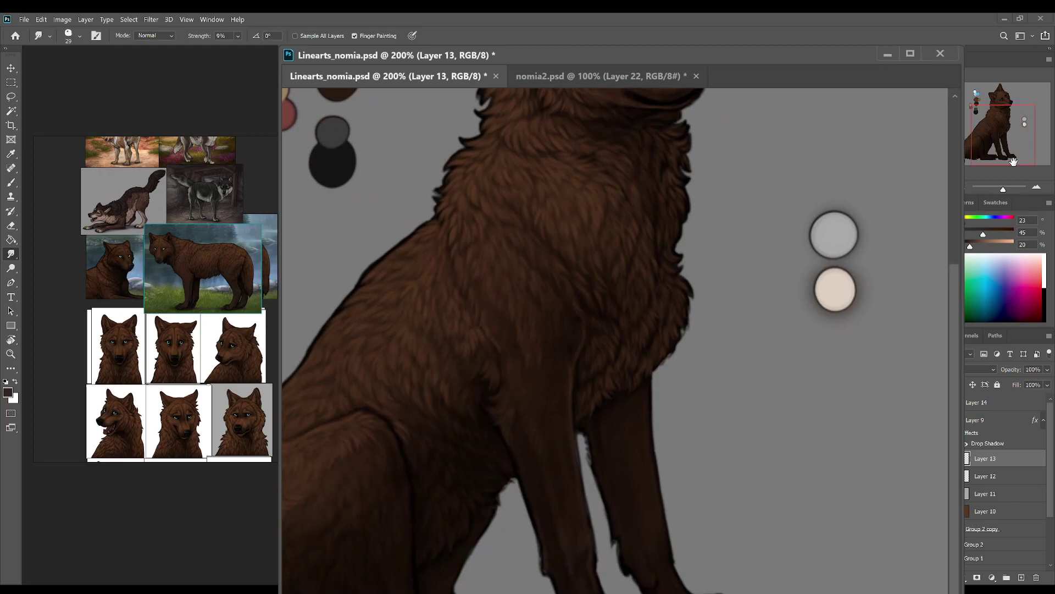
key(b)
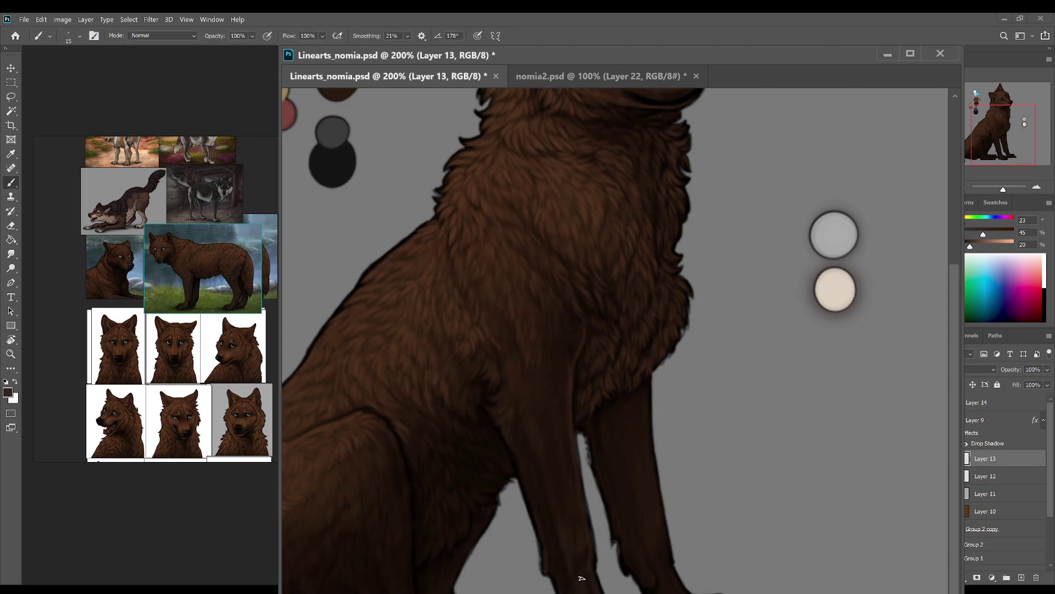
key(ctrl+s)
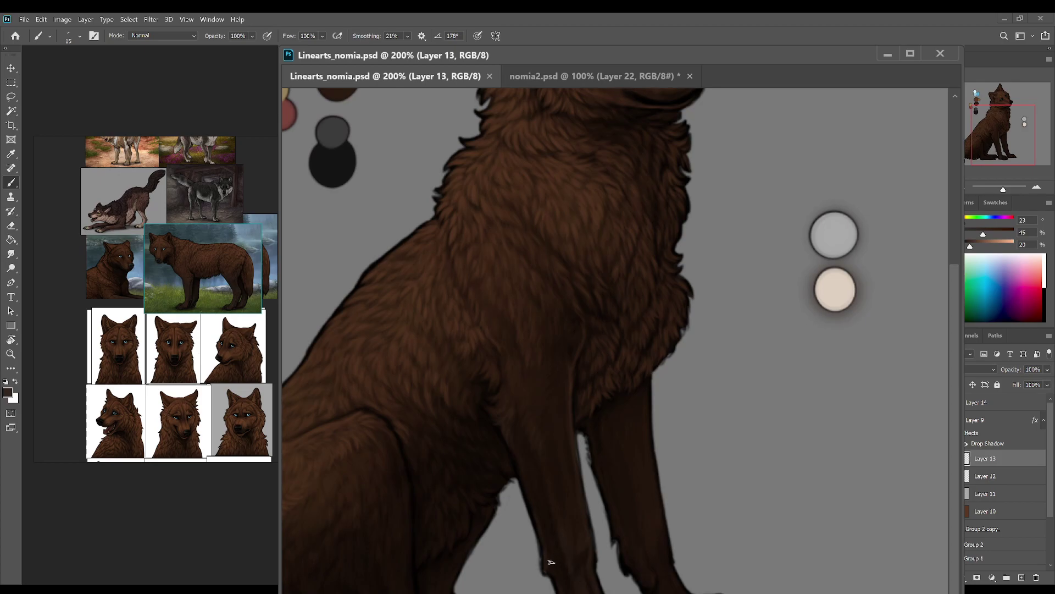
Step: Paint finer dark brown strokes down the lower parts of both front legs on Layer 13, smudge them, and save the file
drag(556, 575, 562, 587)
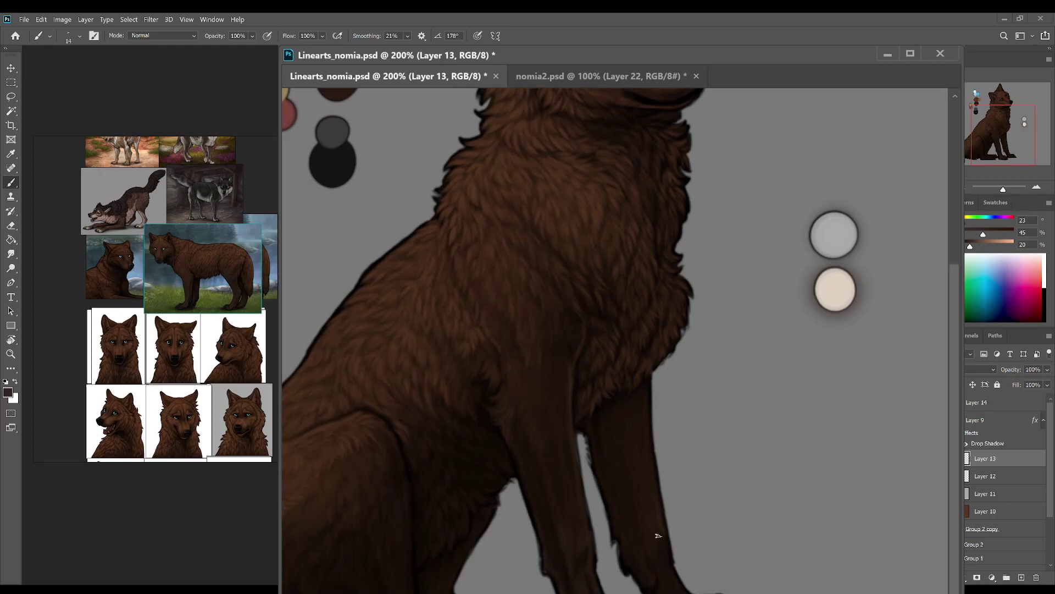
alt+click(641, 448)
key(r)
drag(641, 559, 648, 582)
key(b)
key(r)
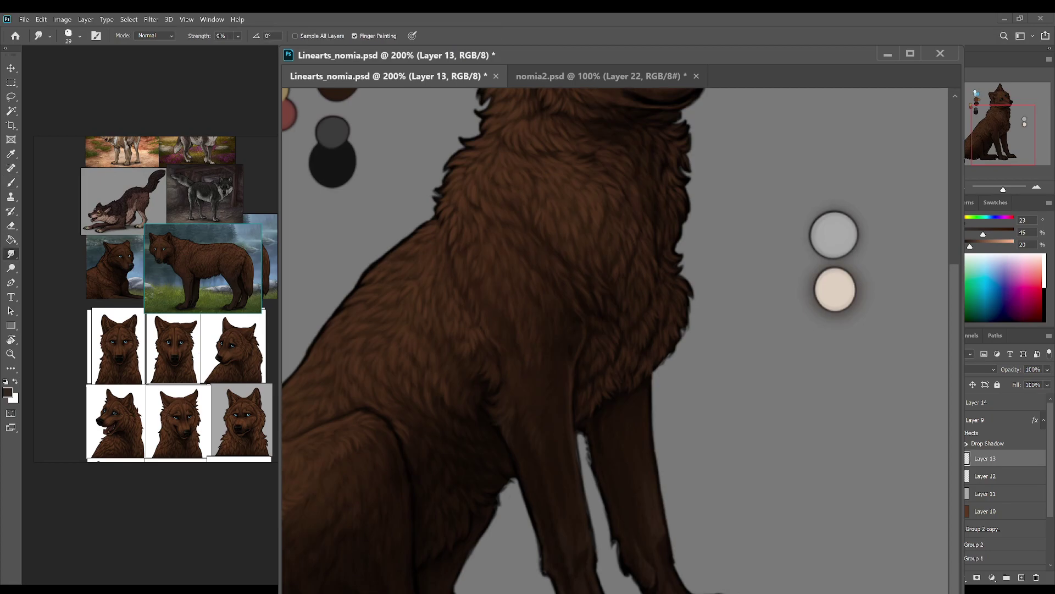
key(ctrl+s)
key(b)
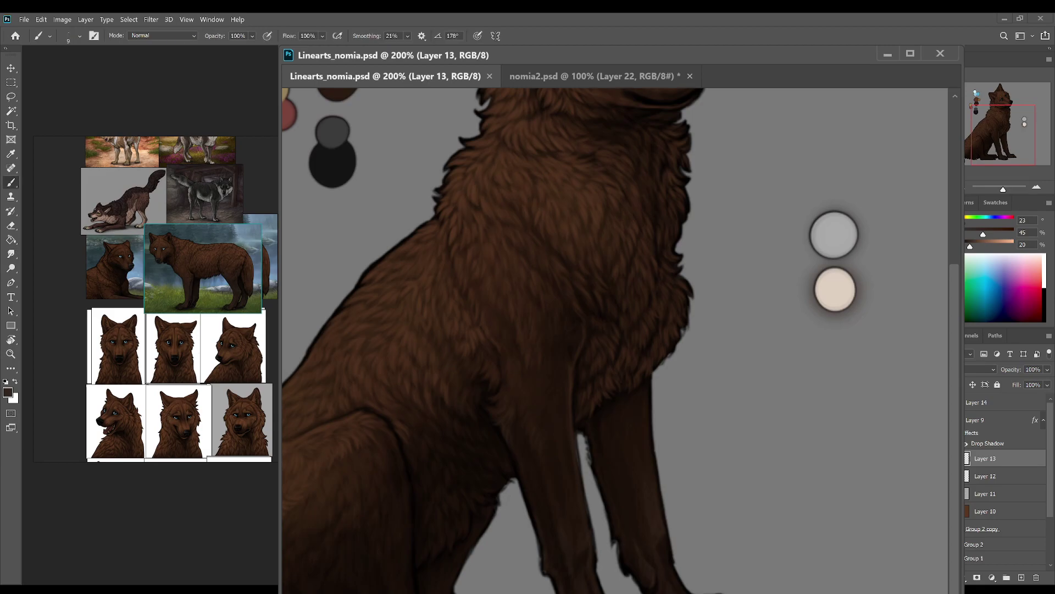
Step: Reset the canvas rotation, paint dark brown shading on the front legs with a 26 px brush at 100% zoom, and save
key(r)
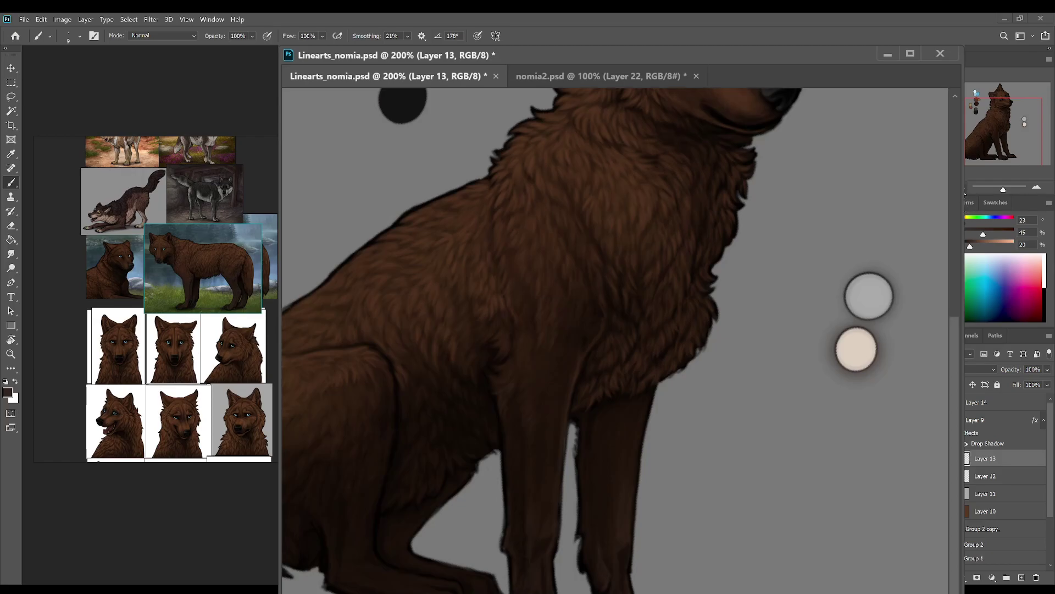
key(ctrl+minus)
key(r)
click(167, 36)
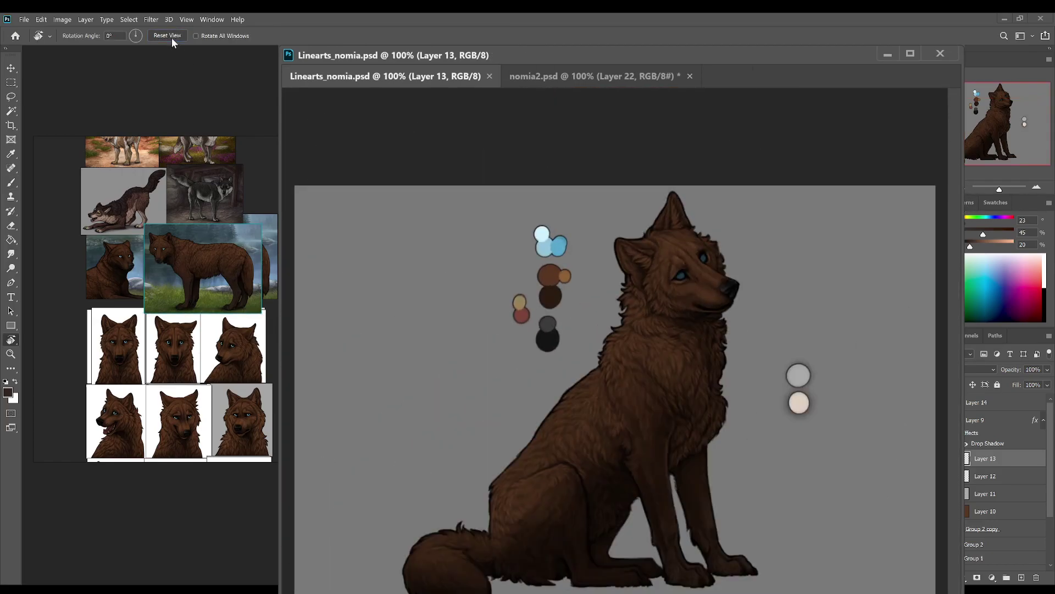
key(b)
click(672, 525)
key(.)
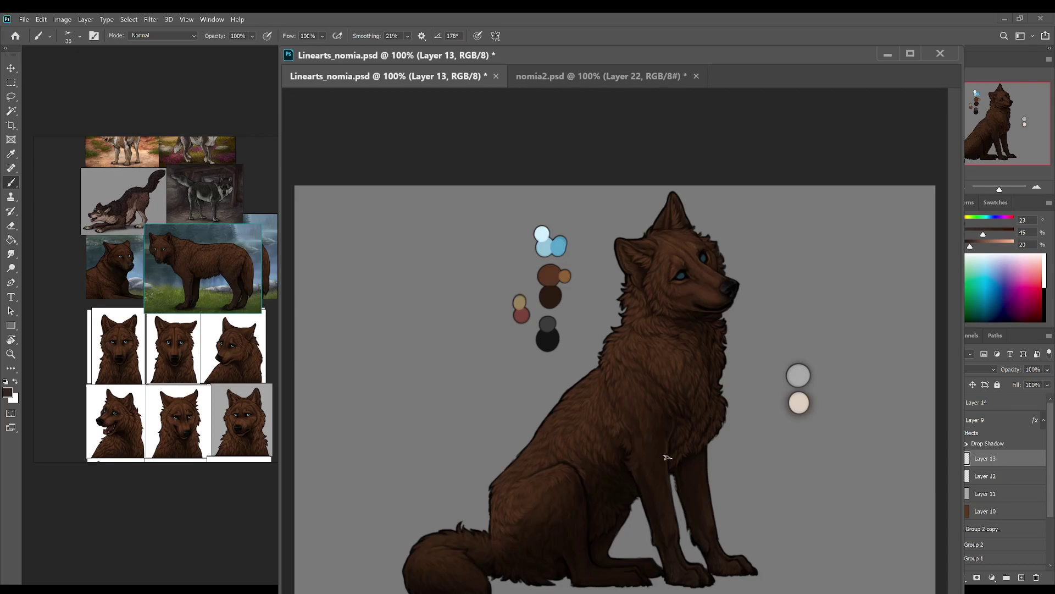
key(r)
key(b)
key(ctrl+s)
Step: Refine the shading toward the front paws with brush and smudge strokes, reduce the brush to 21 px, and save
drag(657, 528, 666, 556)
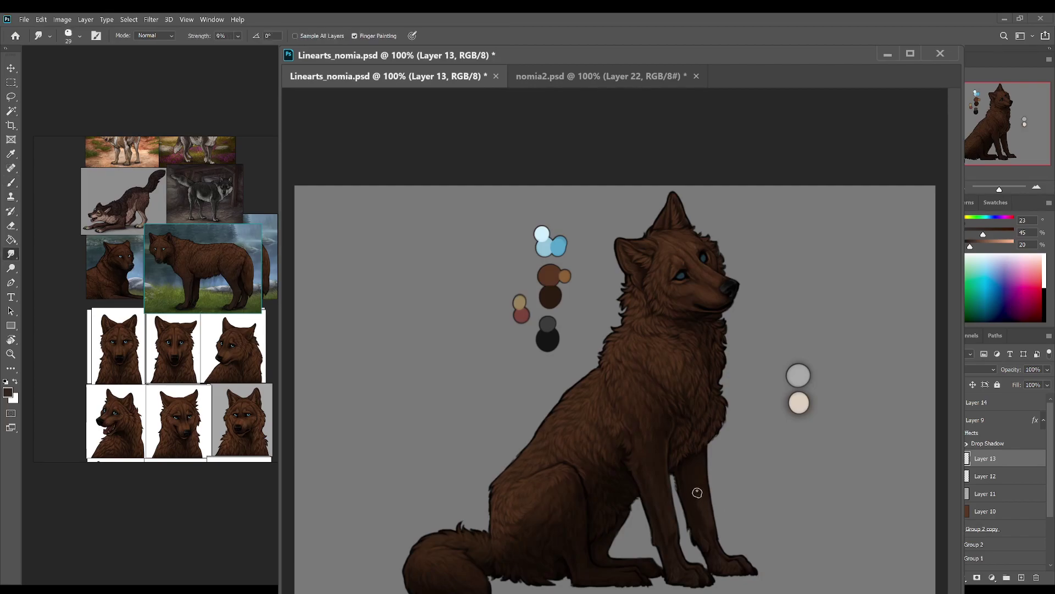
key(r)
key(ctrl+s)
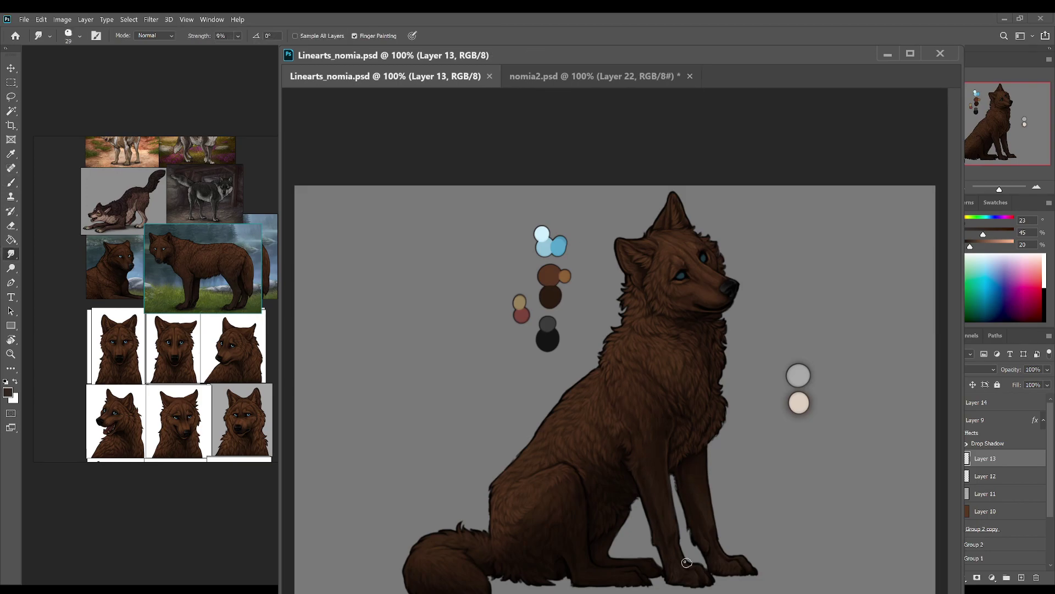
key(b)
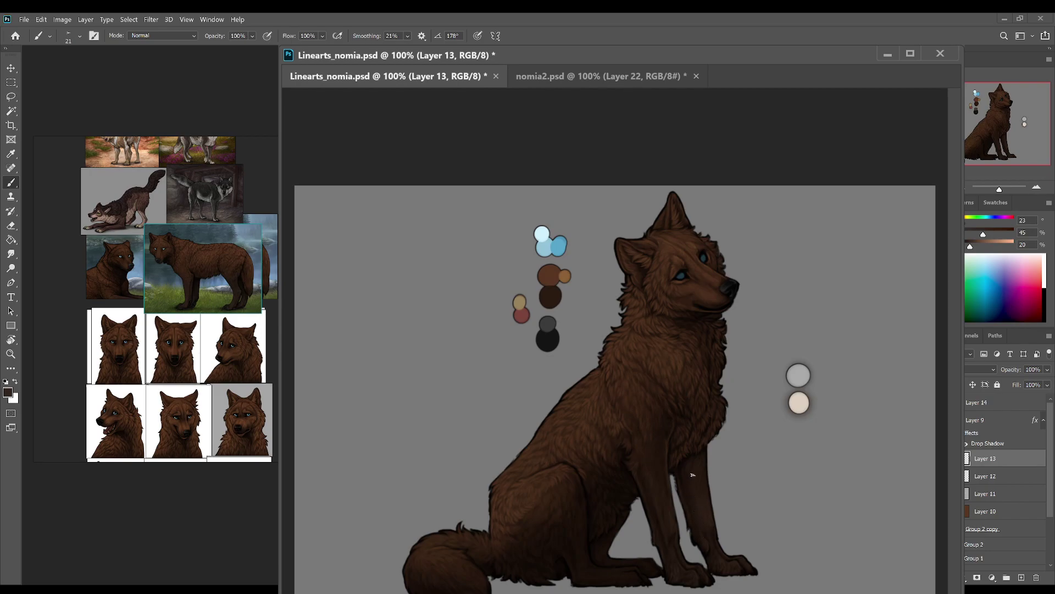
key(ctrl+s)
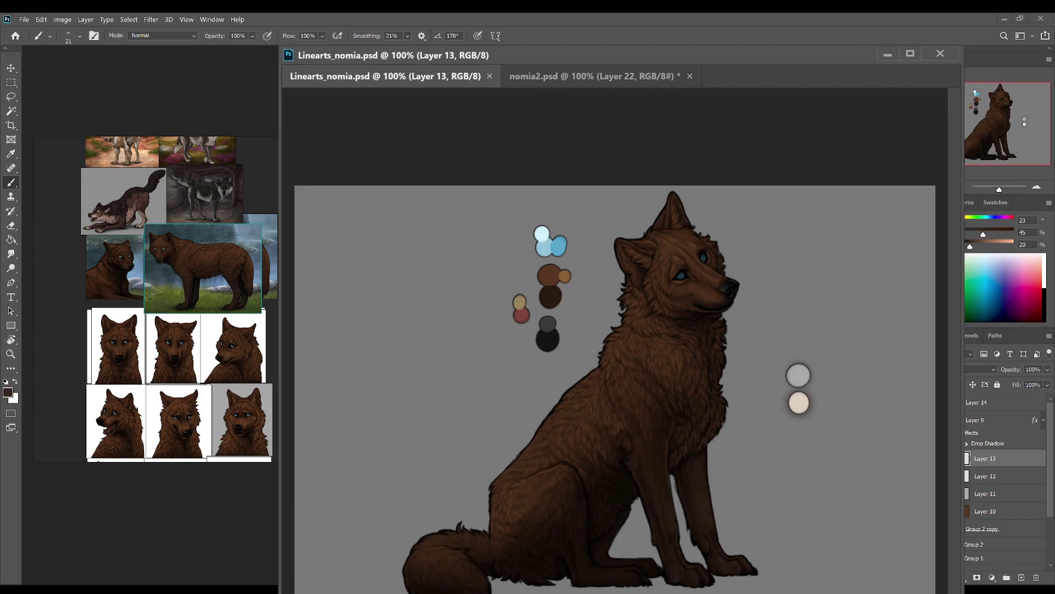
Step: Sample browns from the wolf's shoulder fur, paint them over the upper near front leg, and smudge the strokes
alt+click(635, 404)
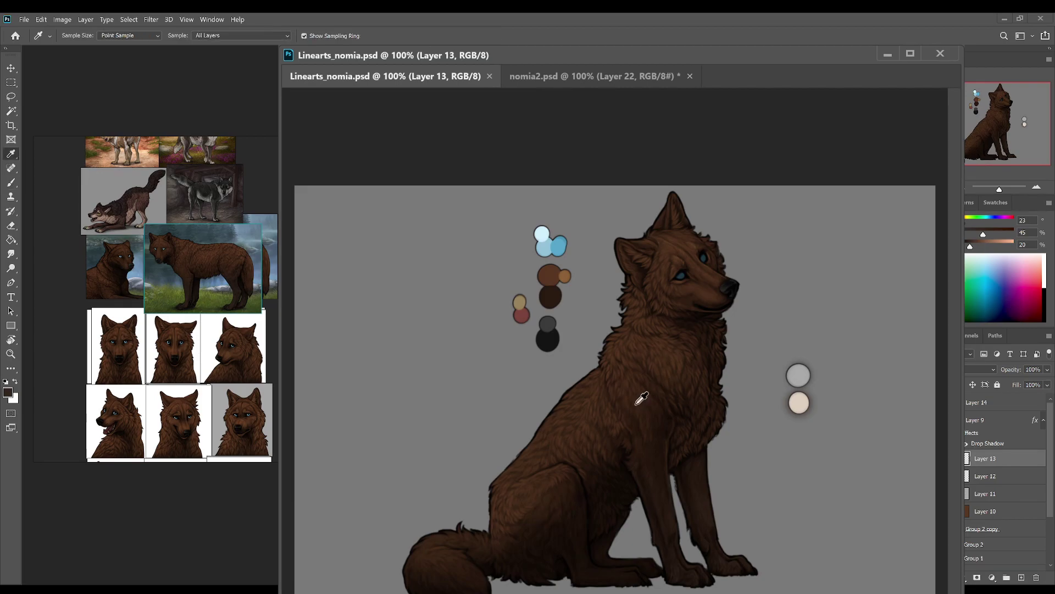
drag(627, 420, 632, 415)
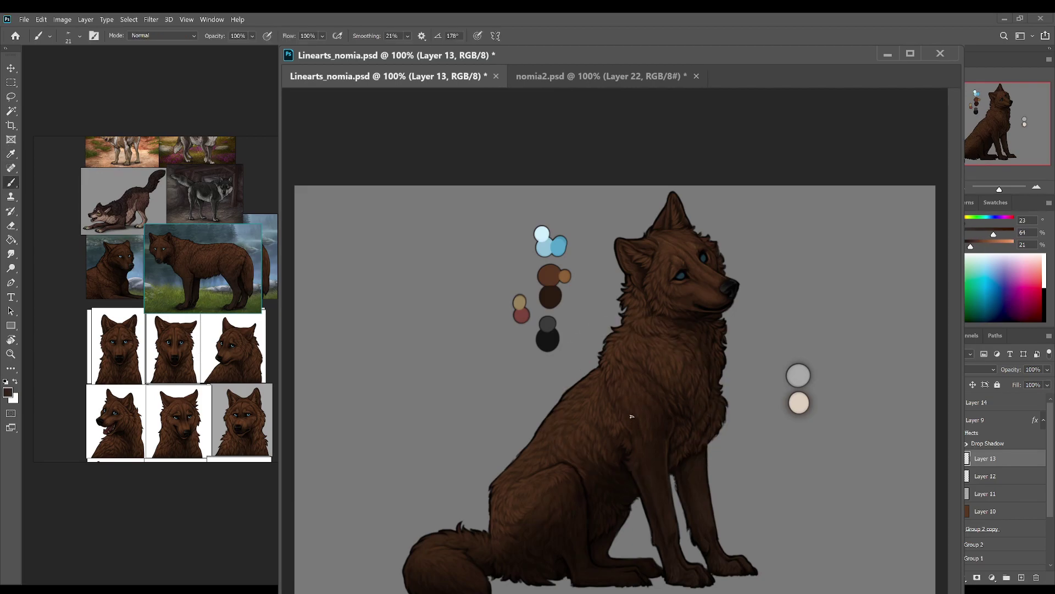
alt+click(622, 384)
key(r)
key(b)
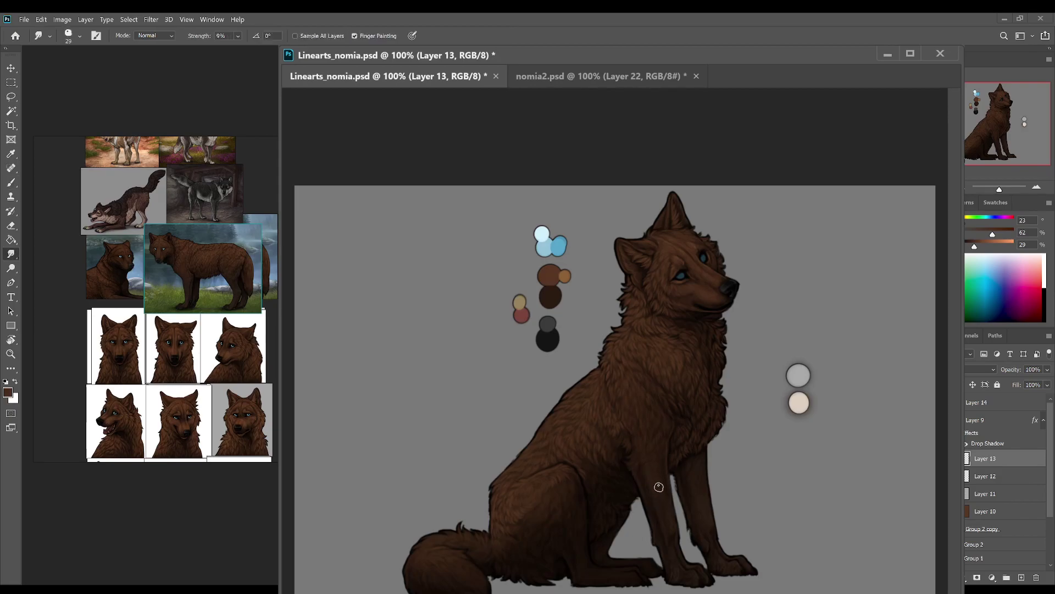
Step: Reduce the brush to 17 px, sample a near-black brown, add dark fur strokes behind the near elbow, and save
key([)
key([)
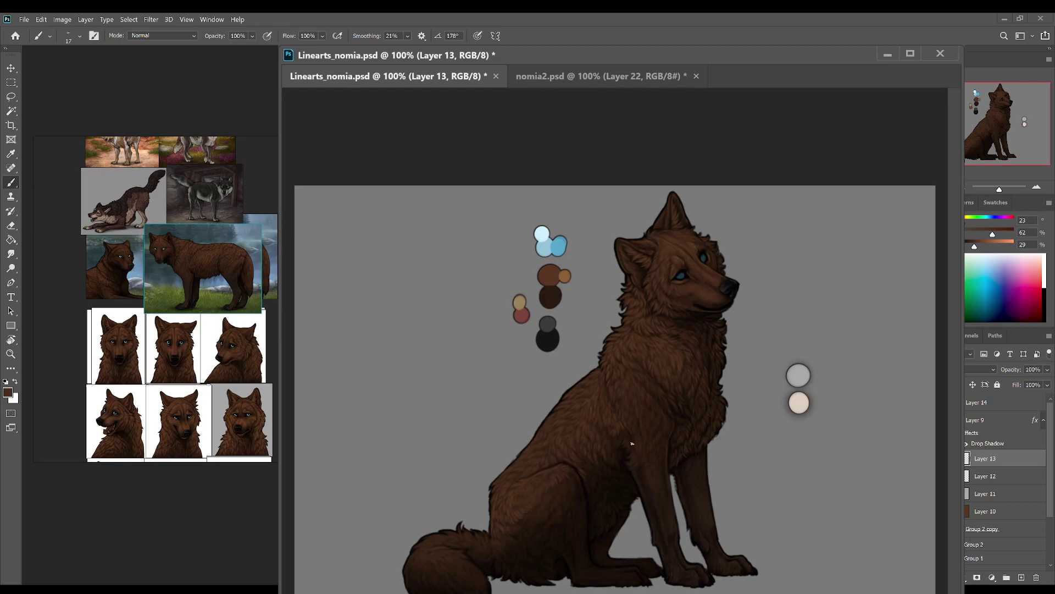
alt+click(630, 439)
alt+click(627, 443)
key(ctrl+s)
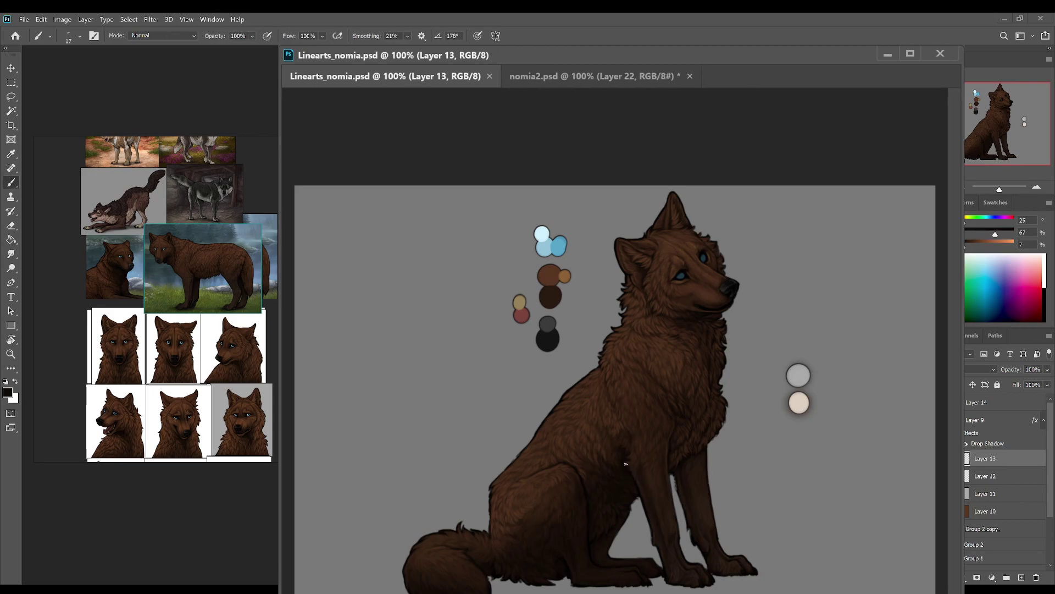
Step: Compare the wolf with and without the fur detail by undoing and redoing, restore the detail, and save the file
key(ctrl+z)
key(ctrl+shift+z)
key(ctrl+z)
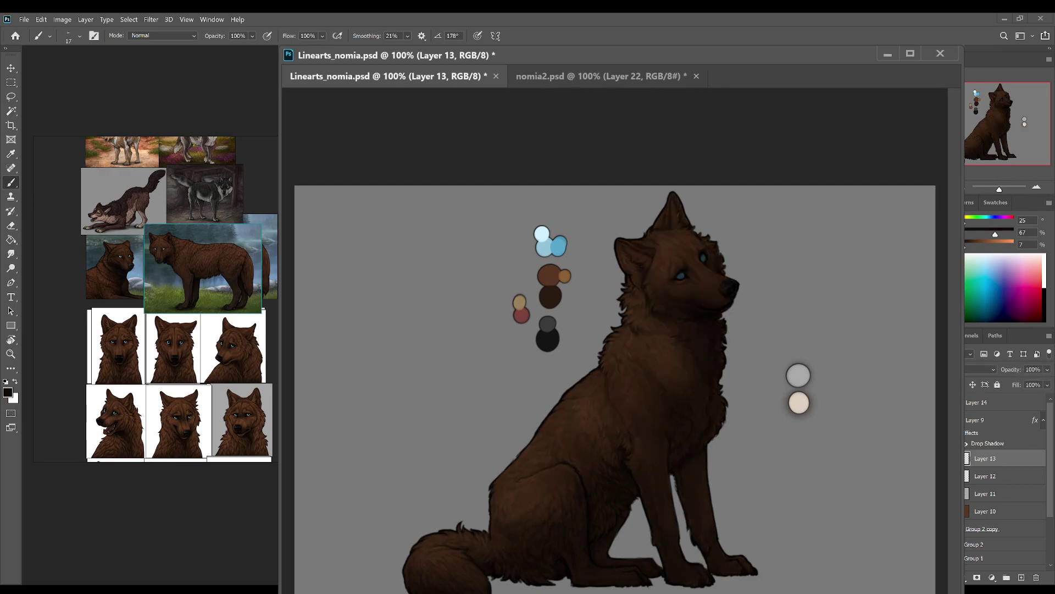
key(shift+ctrl+z)
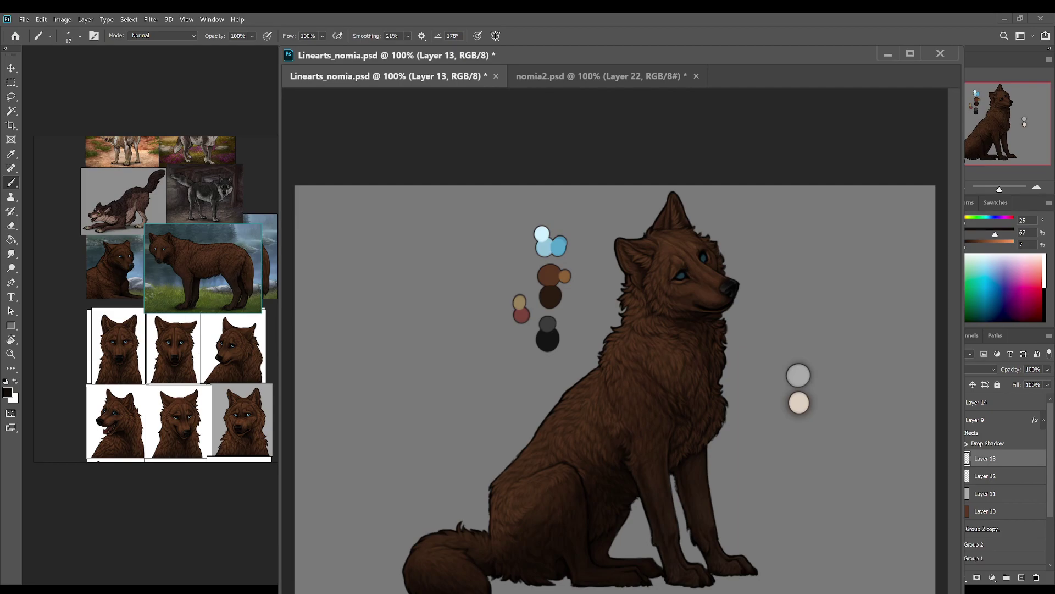
key(ctrl+s)
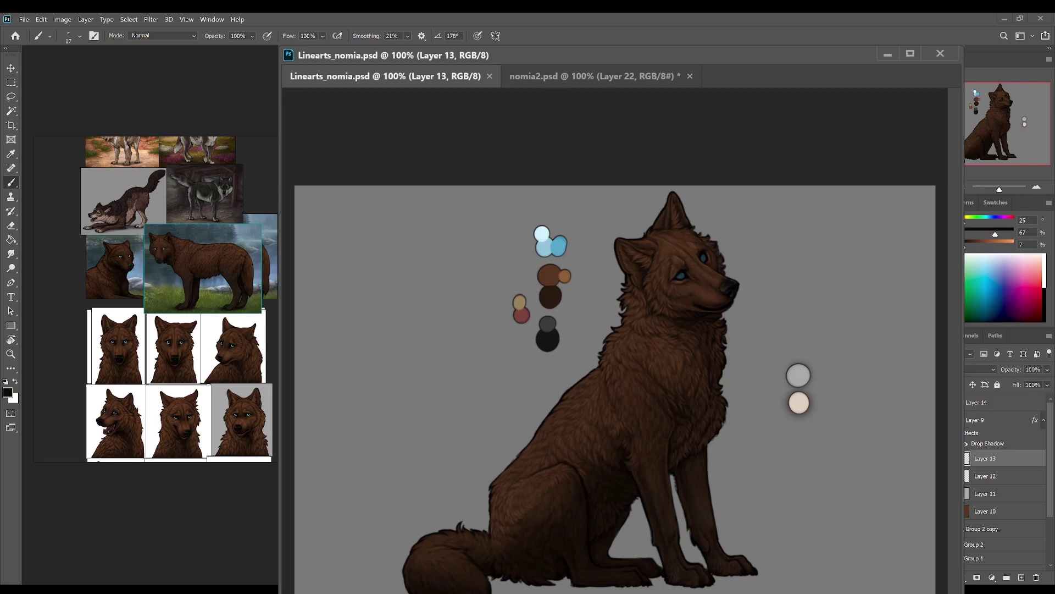
Step: Handwrite the note "5 min BREAK" in near-black beside the wolf's head on Layer 9, using a 26 px brush
click(984, 421)
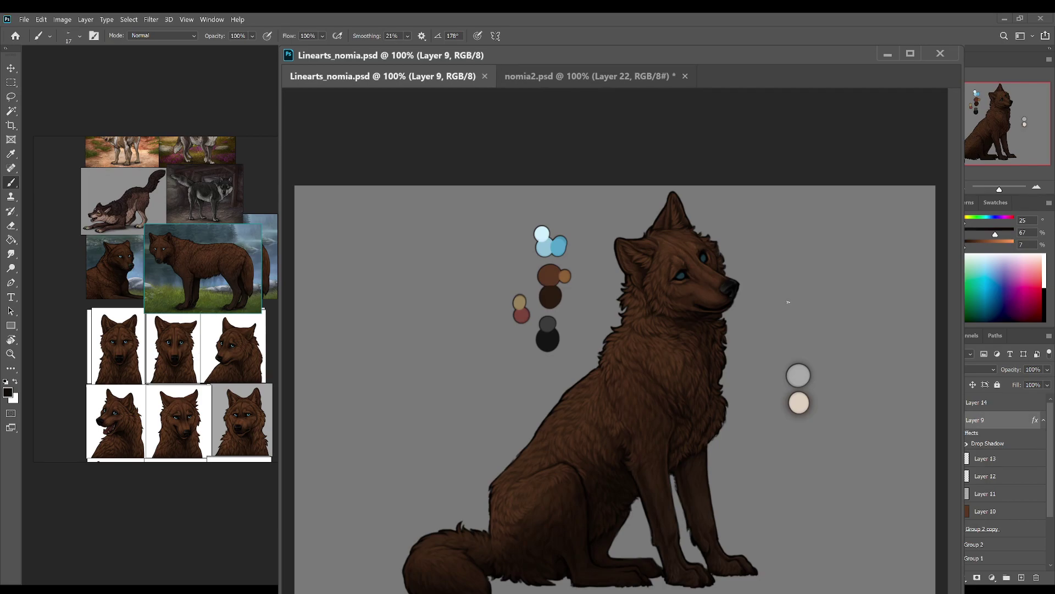
key(.)
mouse_move(798, 224)
mouse_down()
mouse_move(786, 270)
mouse_move(835, 237)
mouse_move(858, 251)
mouse_up()
mouse_move(864, 248)
mouse_down()
mouse_move(873, 236)
mouse_move(885, 244)
mouse_up()
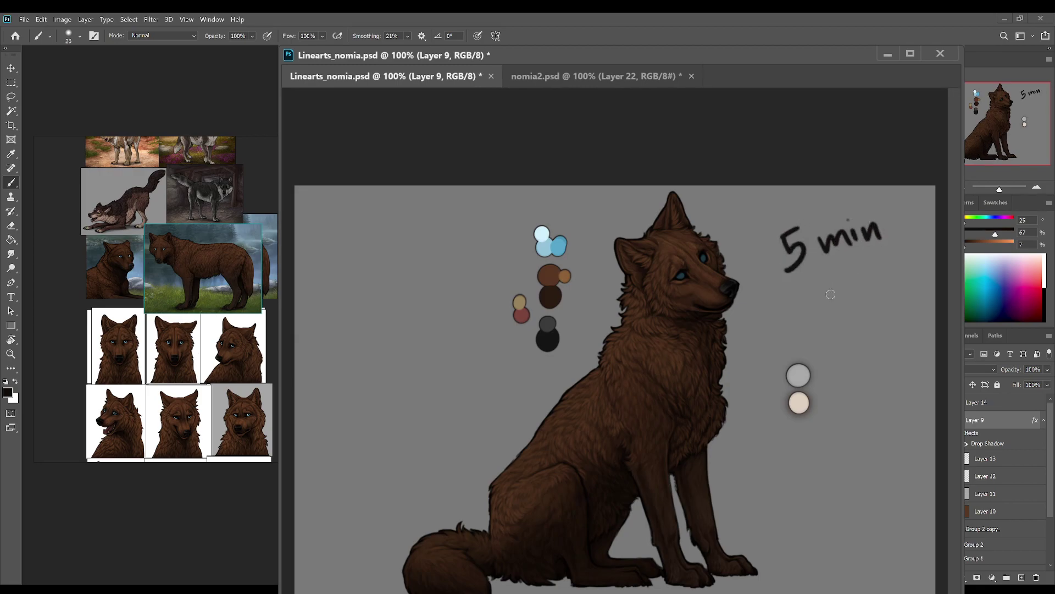
mouse_move(797, 302)
mouse_down()
mouse_move(806, 328)
mouse_move(828, 308)
mouse_move(836, 325)
mouse_up()
mouse_move(844, 289)
mouse_down()
mouse_move(851, 313)
mouse_move(850, 293)
mouse_up()
mouse_move(840, 314)
mouse_down()
mouse_move(864, 307)
mouse_move(874, 267)
mouse_move(884, 291)
mouse_up()
mouse_move(867, 286)
mouse_down()
mouse_move(880, 276)
mouse_move(886, 284)
mouse_up()
mouse_move(897, 254)
mouse_down()
mouse_move(887, 273)
mouse_move(904, 268)
mouse_up()
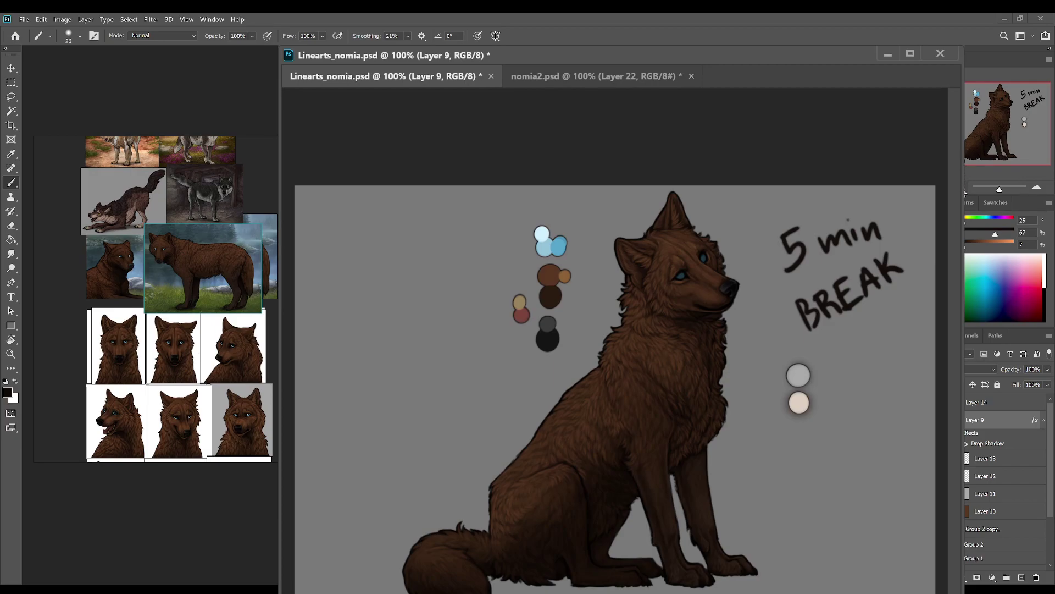
click(966, 190)
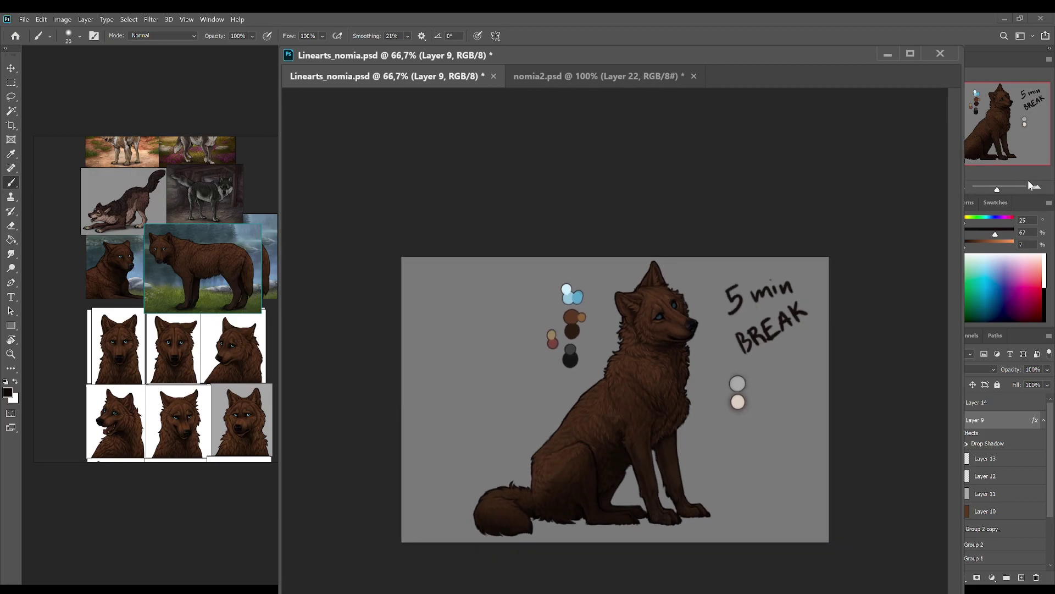
click(1036, 190)
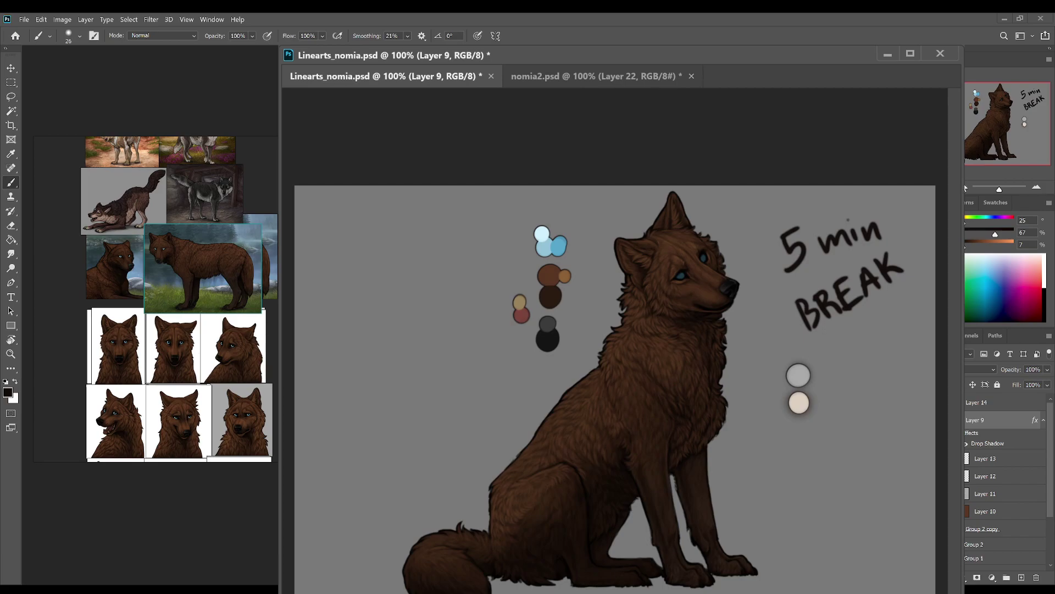
key(ctrl+minus)
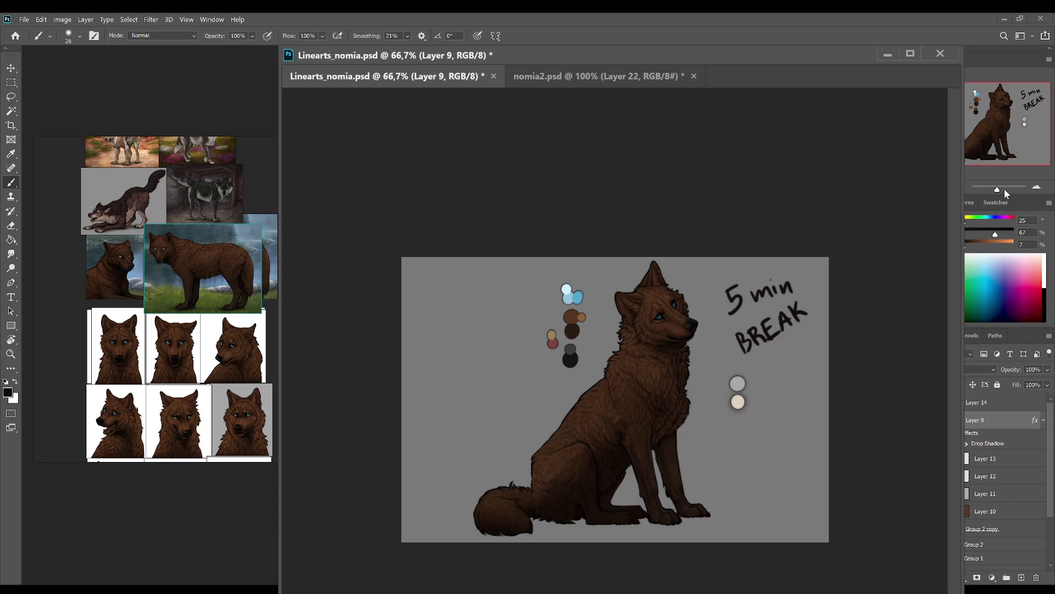
click(1036, 188)
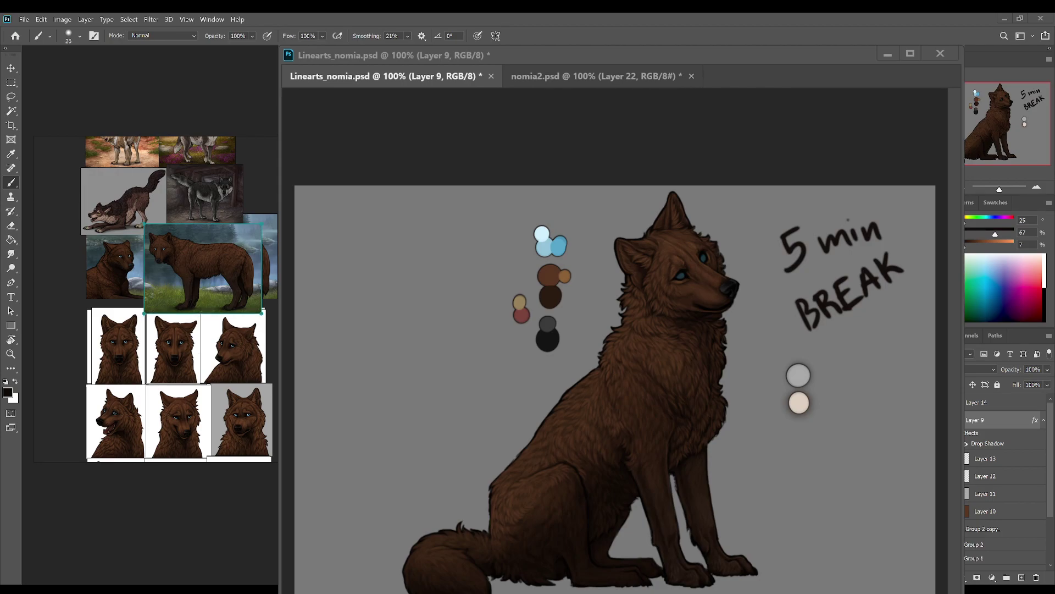
key(alt+Tab)
click(215, 374)
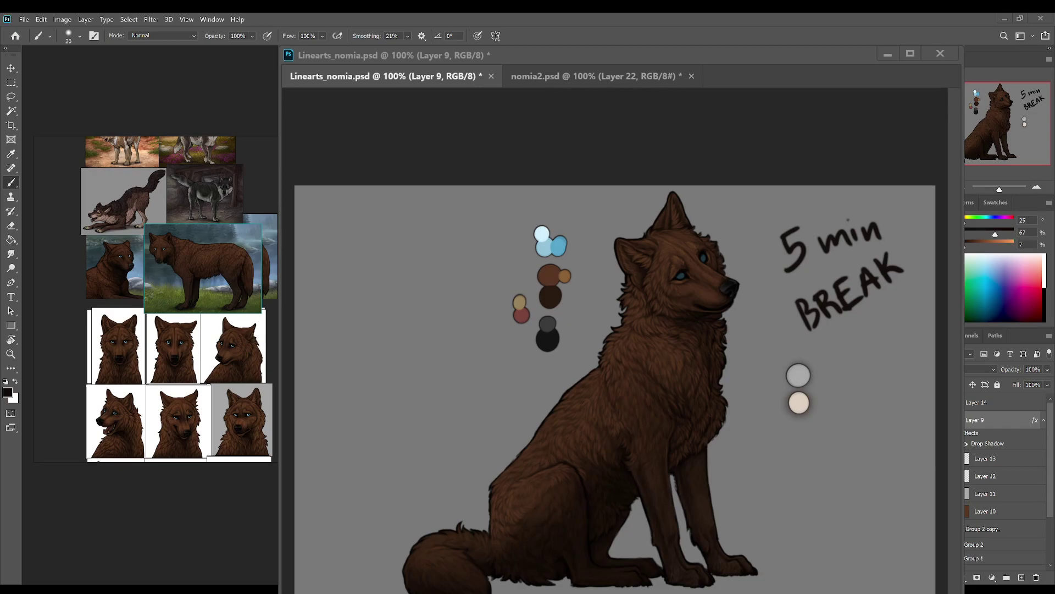
Step: Lasso the handwritten "5 min BREAK" note on Layer 9, delete it, and deselect
click(642, 57)
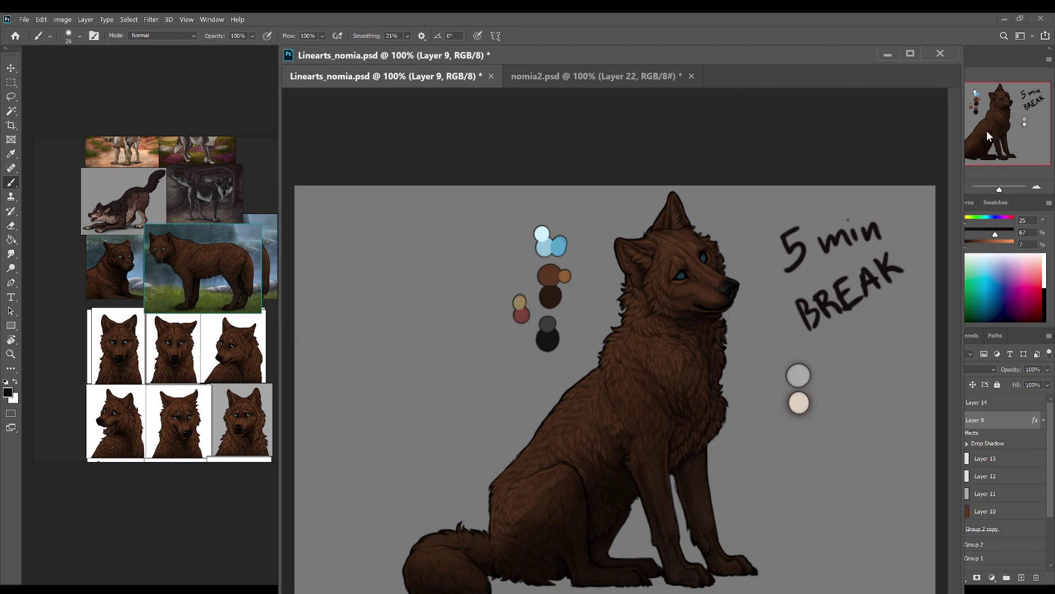
click(934, 420)
key(ctrl+comma)
key(l)
mouse_move(792, 210)
mouse_down()
mouse_move(793, 330)
mouse_move(866, 203)
mouse_up()
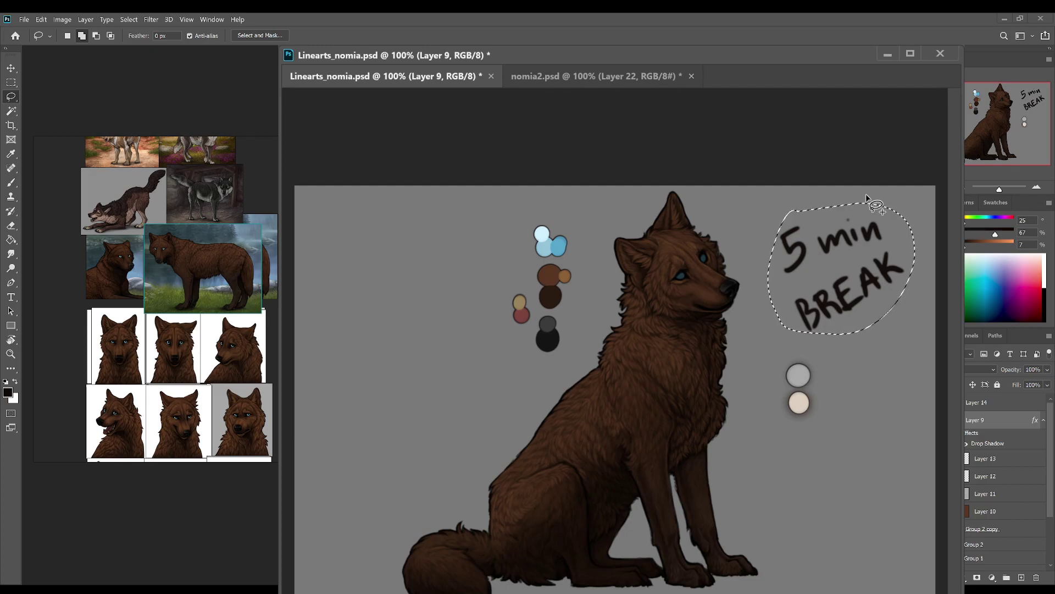
key(Delete)
key(ctrl+d)
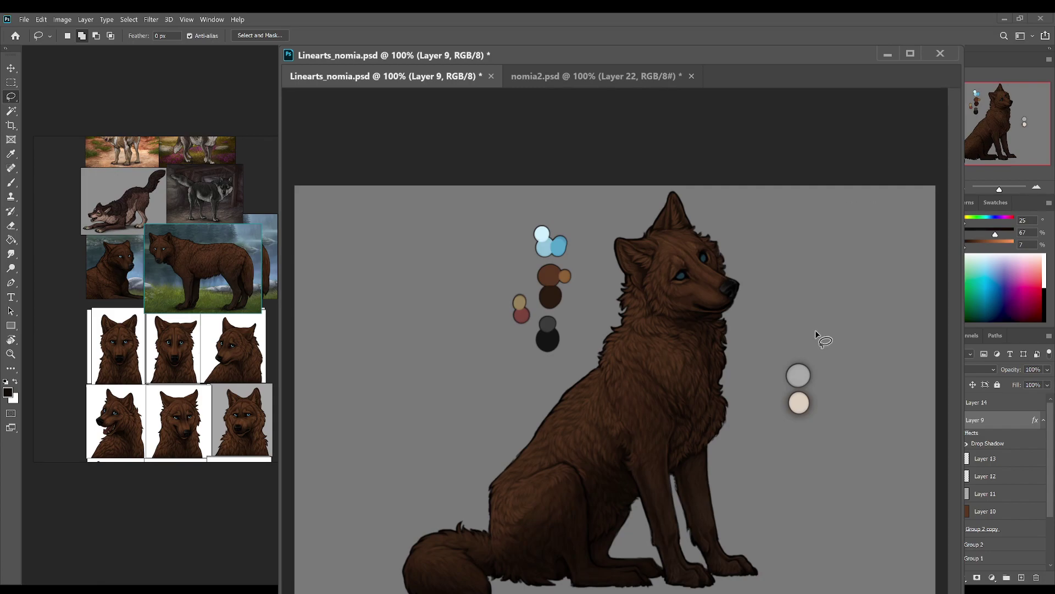
Step: Make Layer 13 active, toggle its visibility to compare the fur detail, and ready the brush, undoing and redoing the last stroke
click(990, 461)
key(ctrl+comma)
key(ctrl+comma)
key(b)
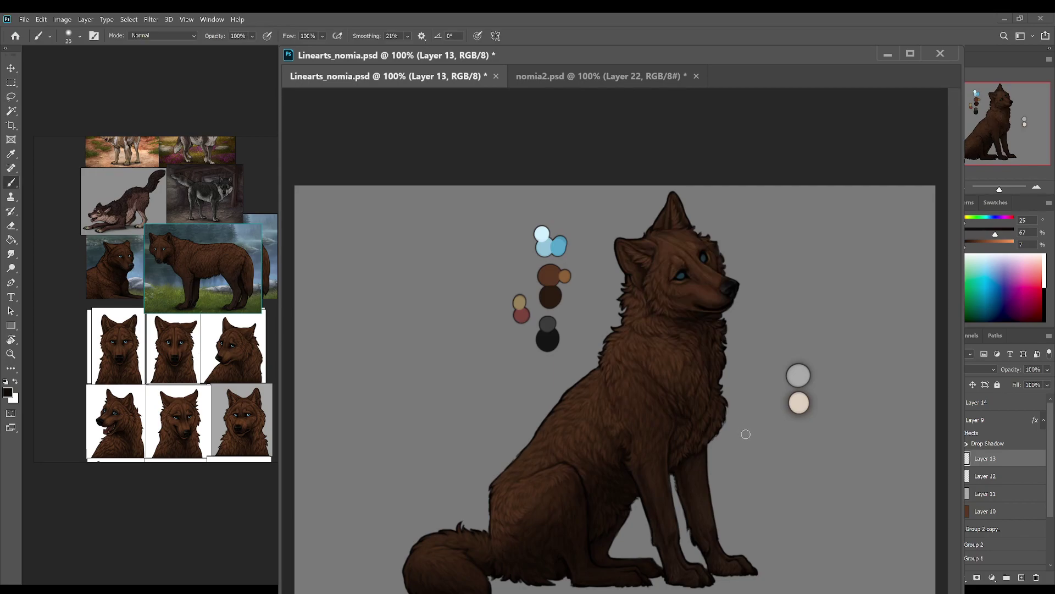
click(813, 433)
key(ctrl+z)
key(ctrl+shift+z)
Step: Sample the medium brown swatch and a near-black from the wolf, and add fur strokes where the lower back meets the thigh
alt+click(552, 271)
key(r)
drag(593, 428, 562, 478)
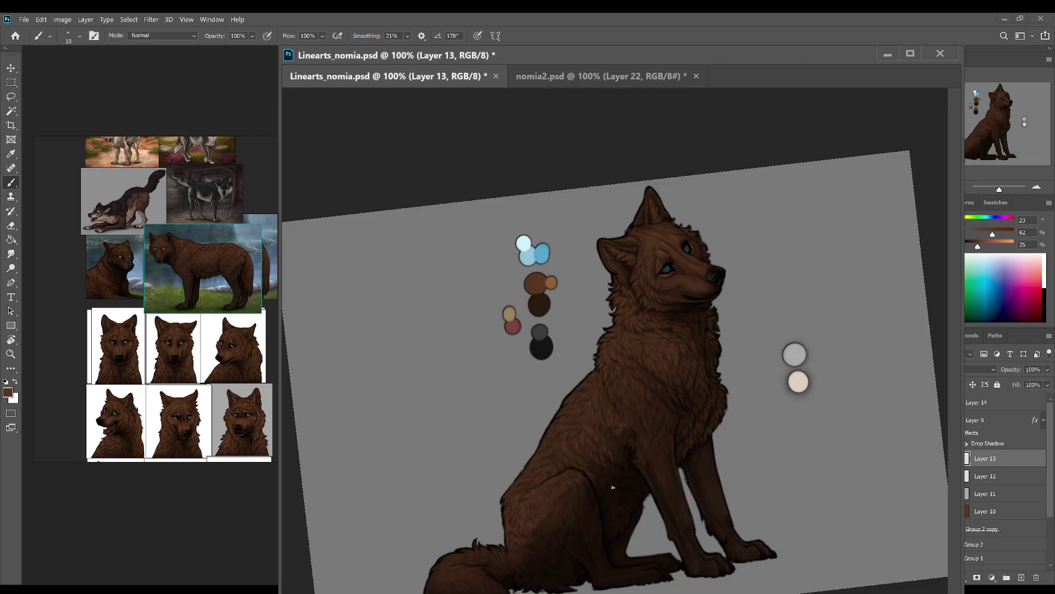
key(r)
drag(612, 497, 567, 479)
key(b)
alt+click(564, 457)
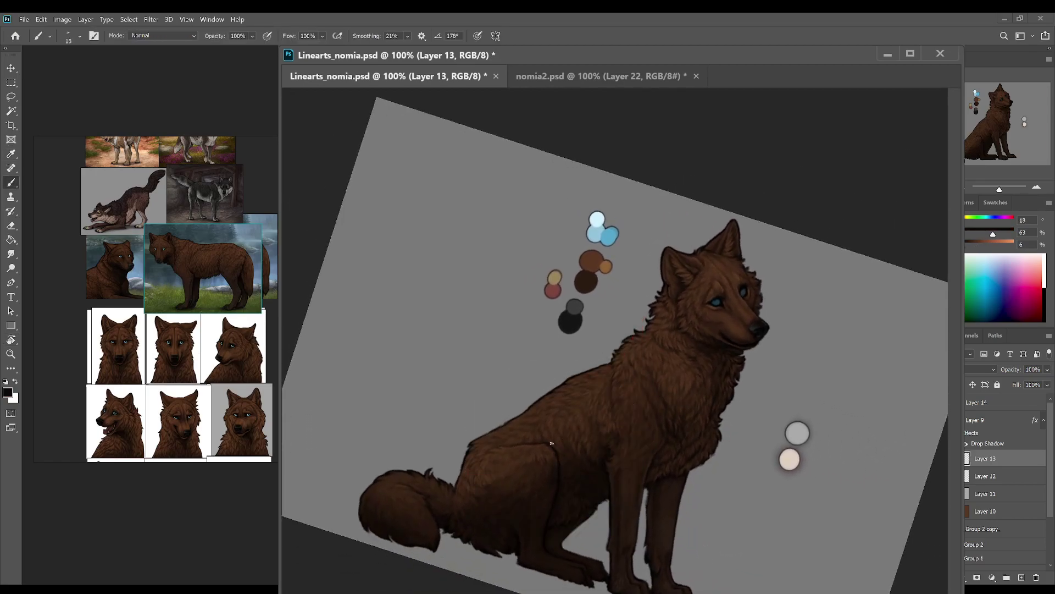
alt+click(562, 454)
Step: Add dark fur strokes along the upper edge of the thigh, resample the medium brown swatch, and save
key(r)
mouse_move(561, 456)
mouse_down()
mouse_move(547, 511)
mouse_move(563, 476)
mouse_up()
key(b)
alt+click(565, 476)
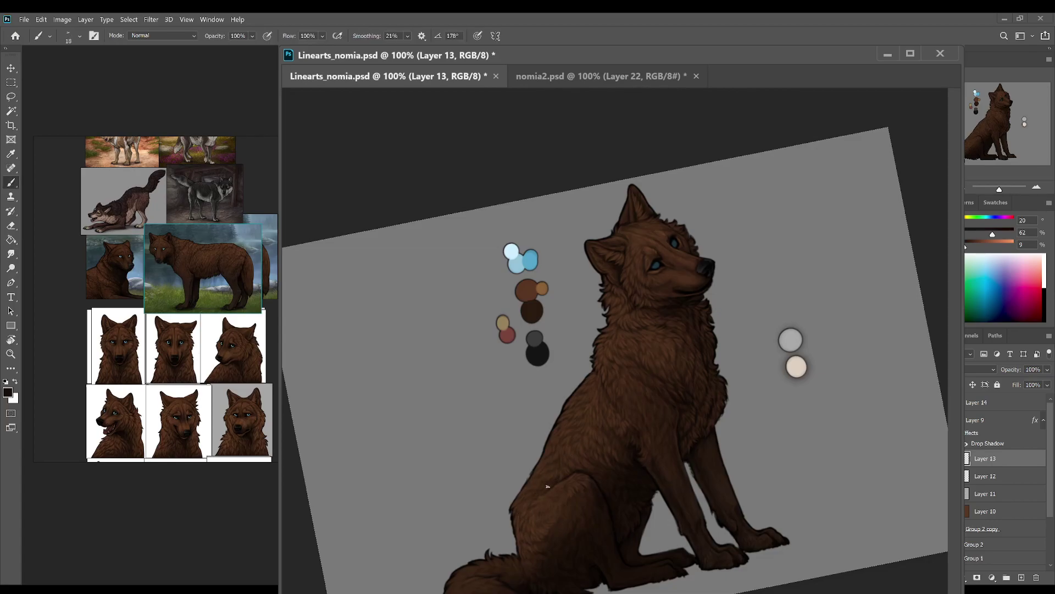
alt+click(542, 291)
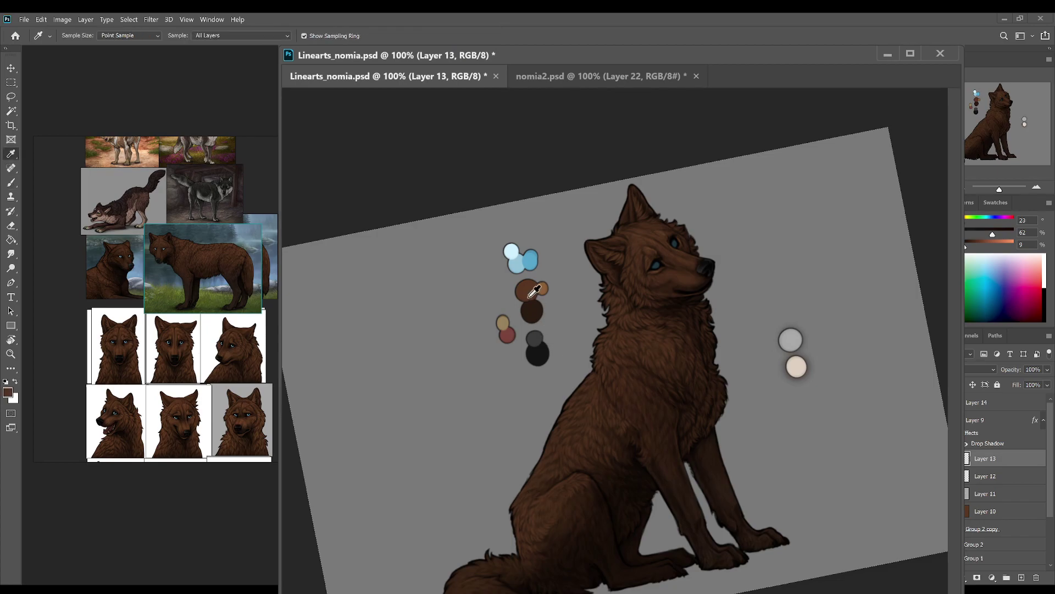
key(ctrl+s)
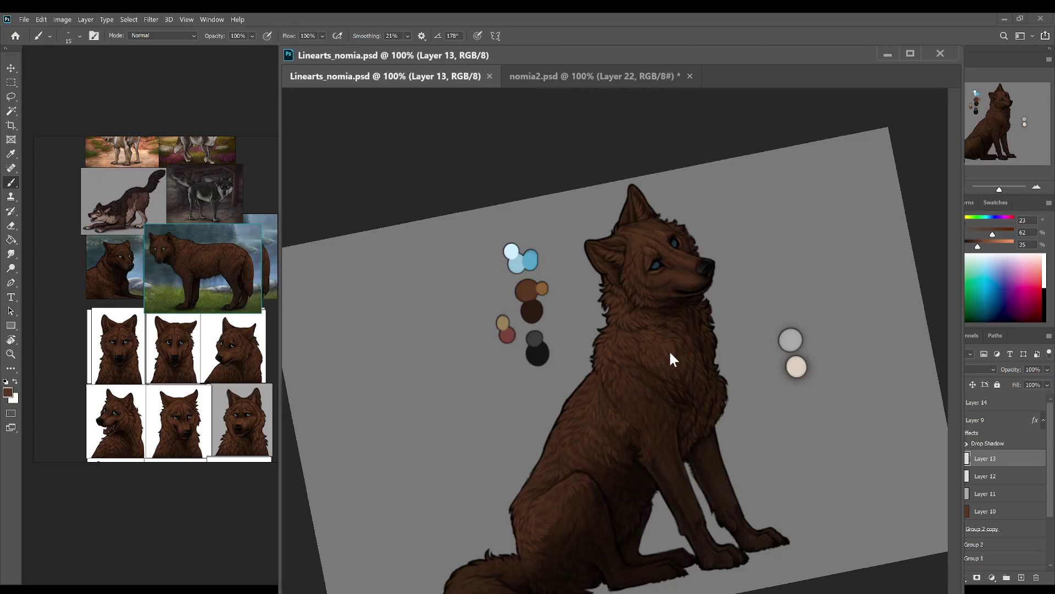
Step: Paint medium brown fur strokes over the lower back and thigh, starting with a 15 px brush, and save
key([)
drag(554, 468, 548, 476)
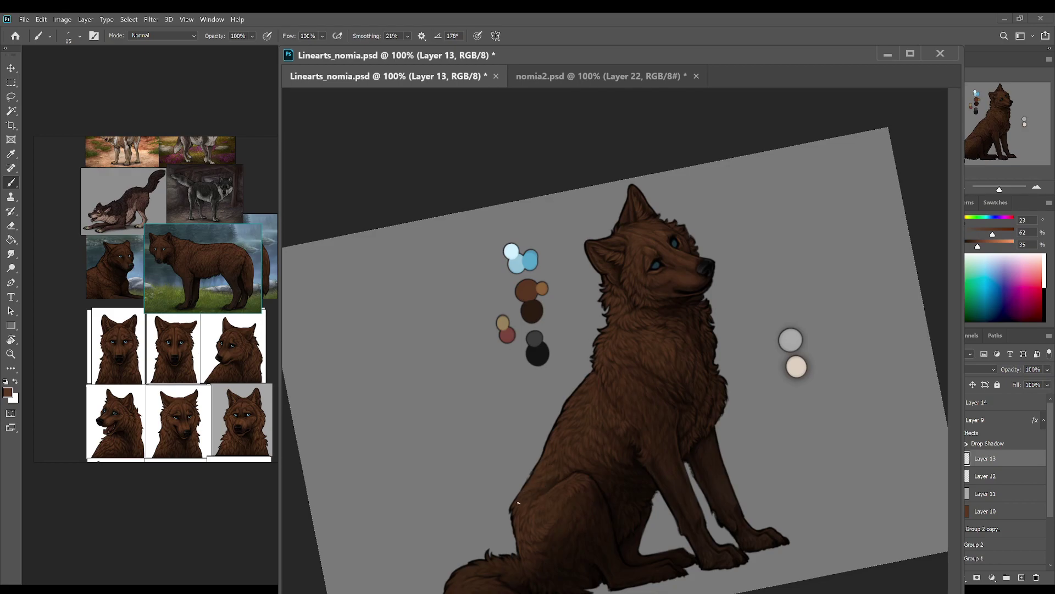
key(r)
drag(696, 557, 603, 574)
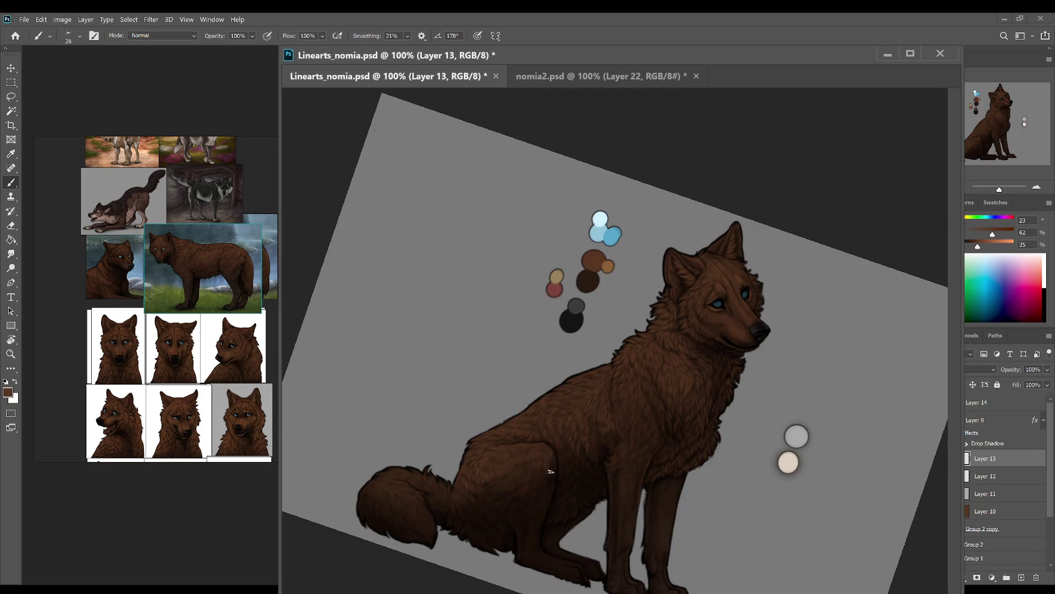
key(ctrl+s)
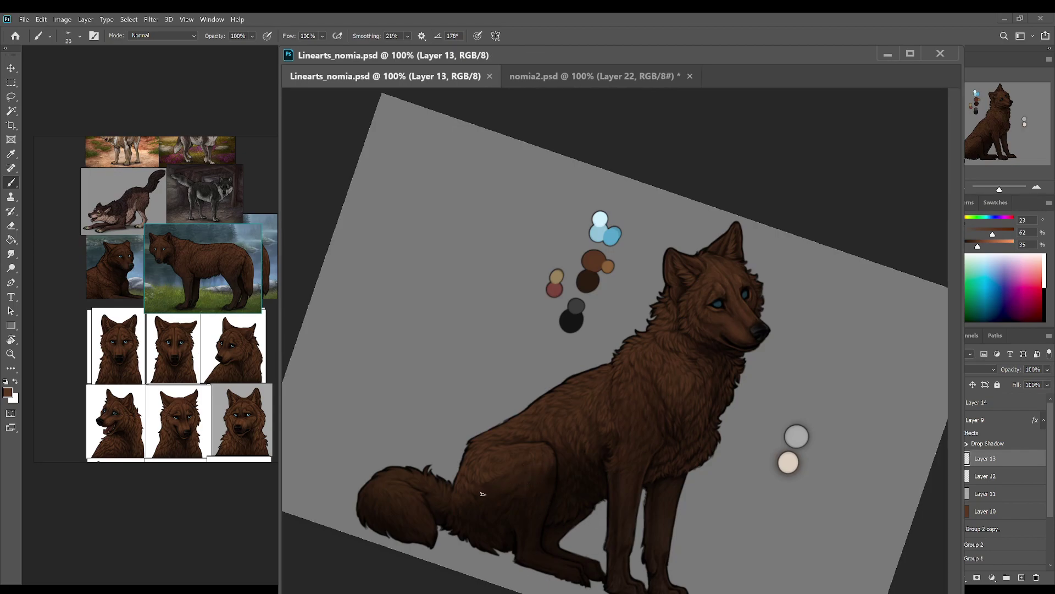
Step: Paint medium brown fur strokes over the rump near the tail base, save, and reduce the brush to 21 px
drag(482, 495, 490, 487)
key(ctrl+s)
drag(470, 496, 487, 465)
key([)
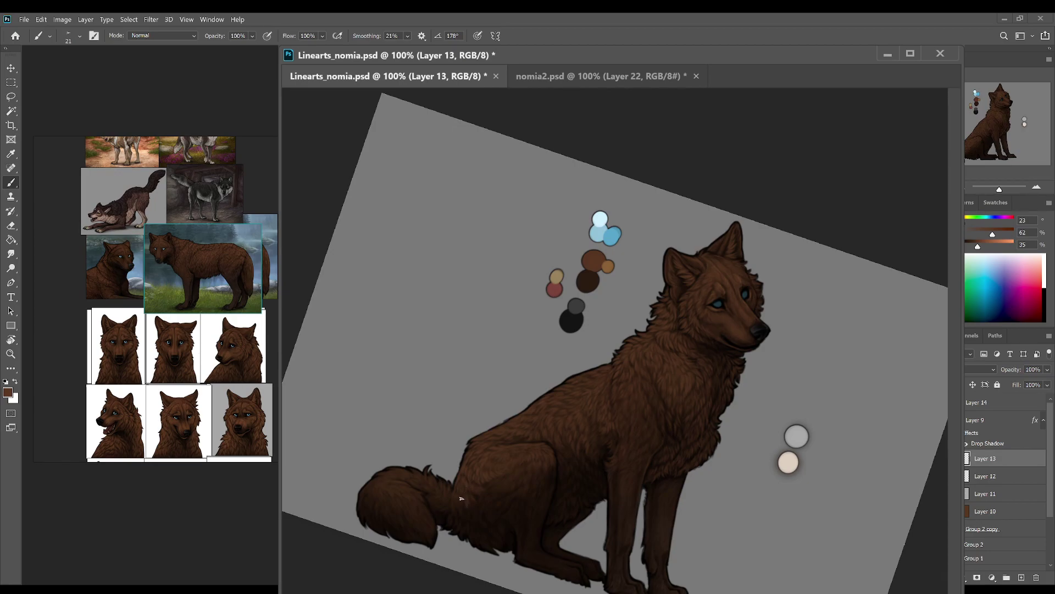
key(r)
drag(574, 500, 588, 506)
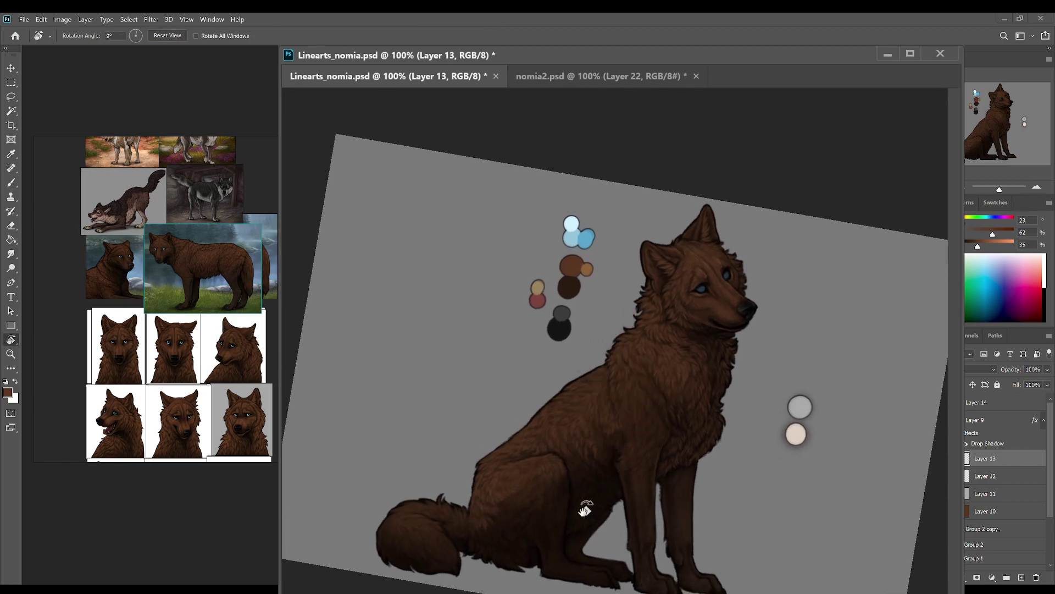
key(b)
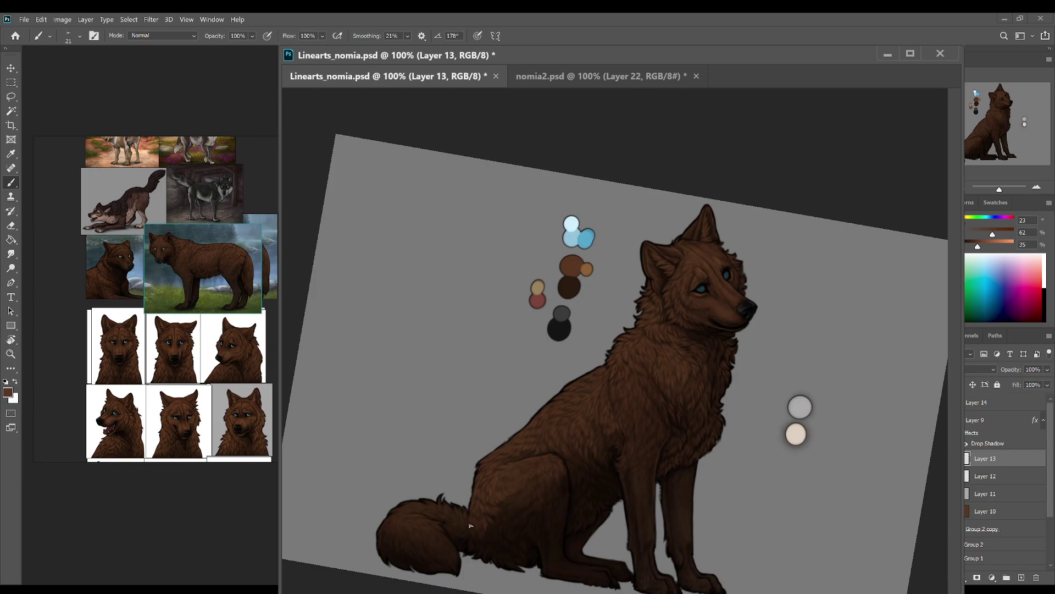
Step: Sample dark browns from the flank fur behind the near elbow, work them into the flank, and save
key(r)
mouse_move(543, 539)
mouse_down()
mouse_move(603, 554)
mouse_move(634, 539)
mouse_move(620, 540)
mouse_up()
key(b)
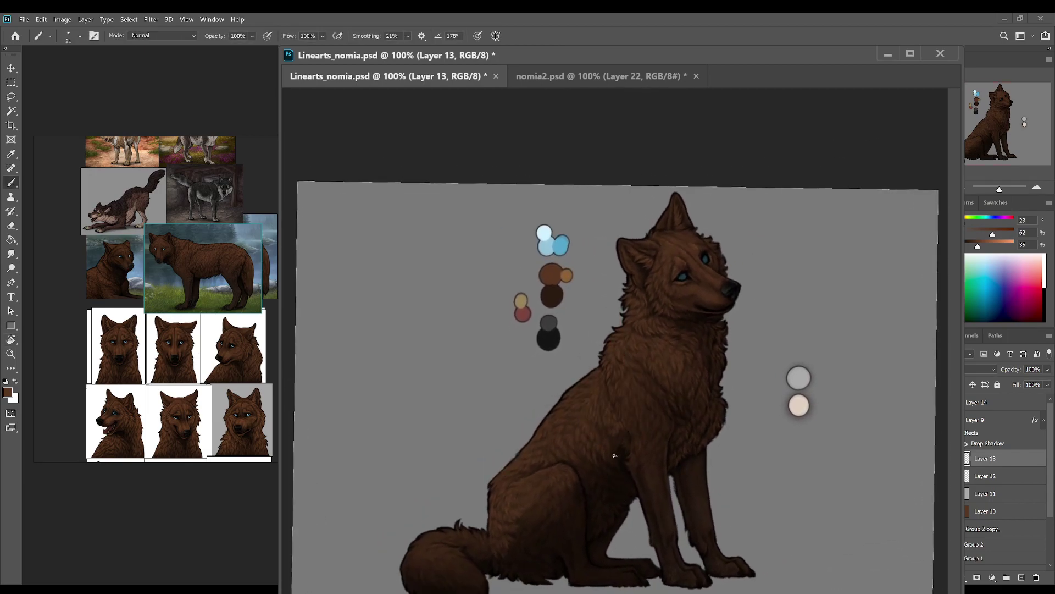
alt+click(603, 448)
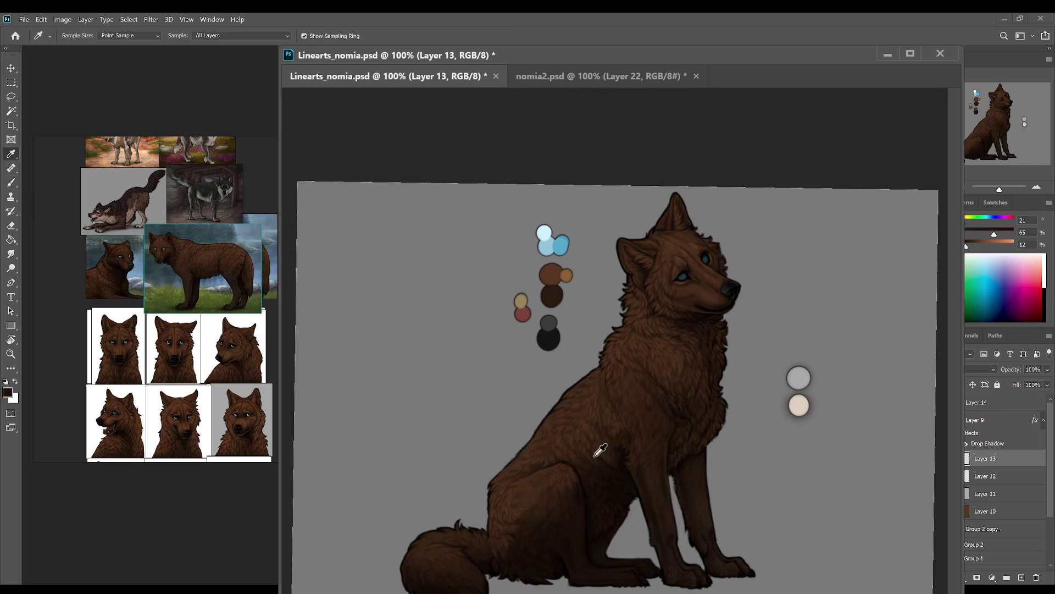
key(ctrl+s)
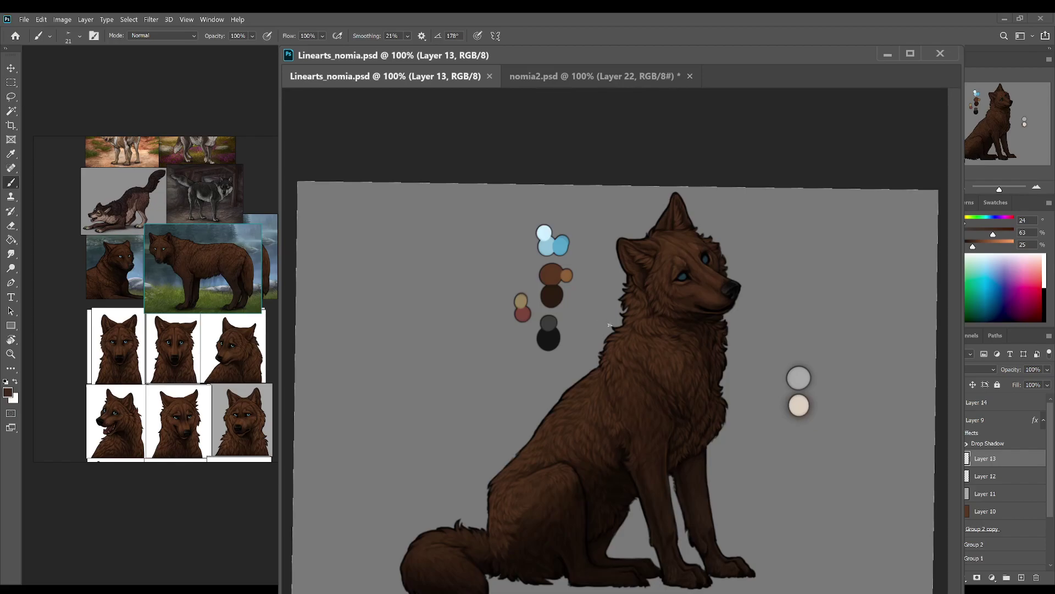
Step: Sample the medium brown swatch, paint fur strokes on the flank above the thigh with a smaller brush, and save
alt+click(551, 272)
drag(616, 447, 615, 437)
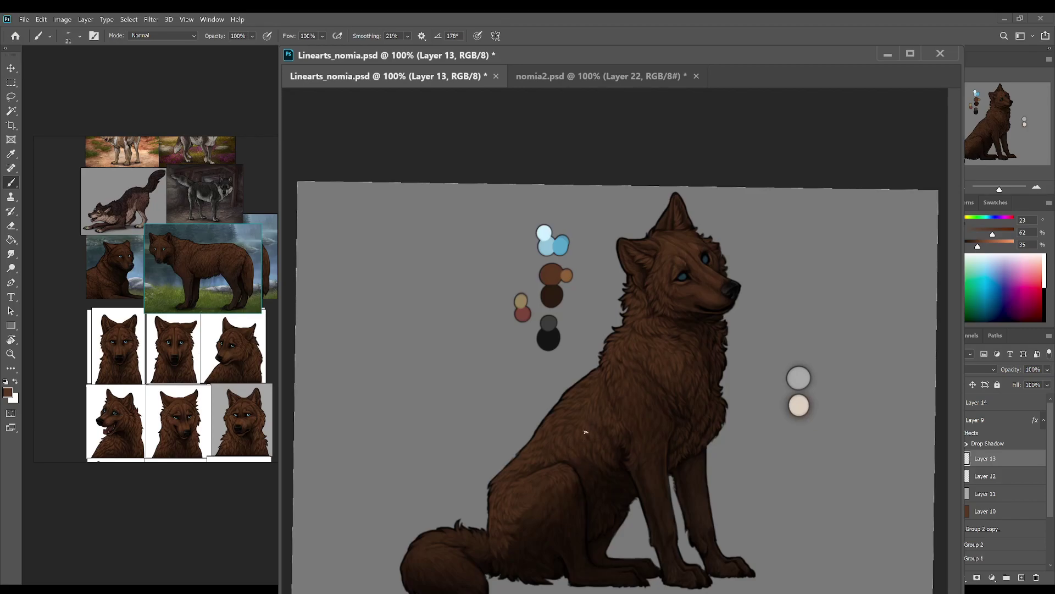
key([)
key(ctrl+s)
drag(568, 454, 567, 457)
key(ctrl+s)
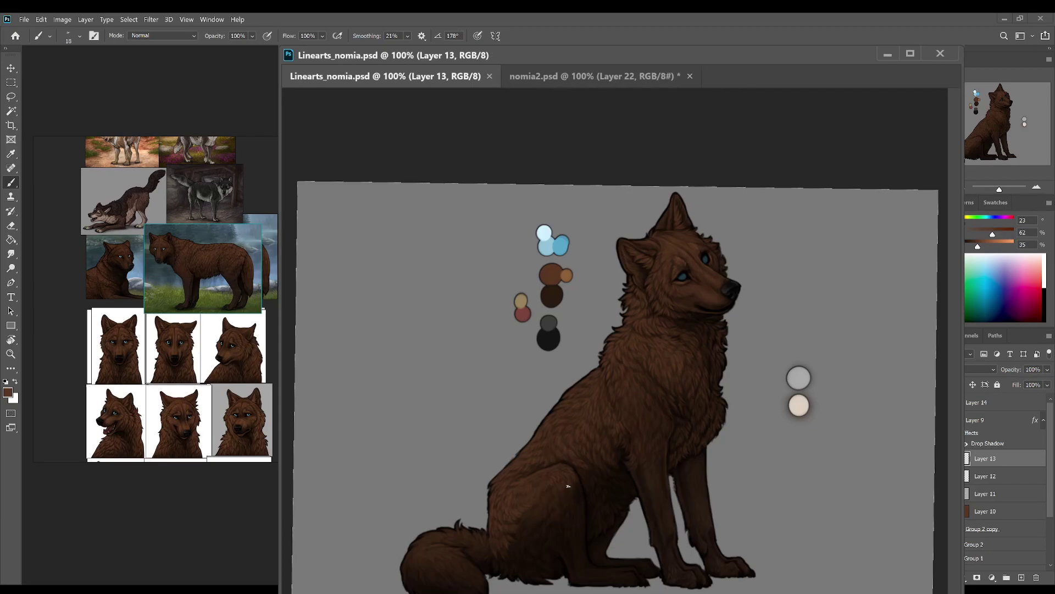
drag(586, 457, 588, 461)
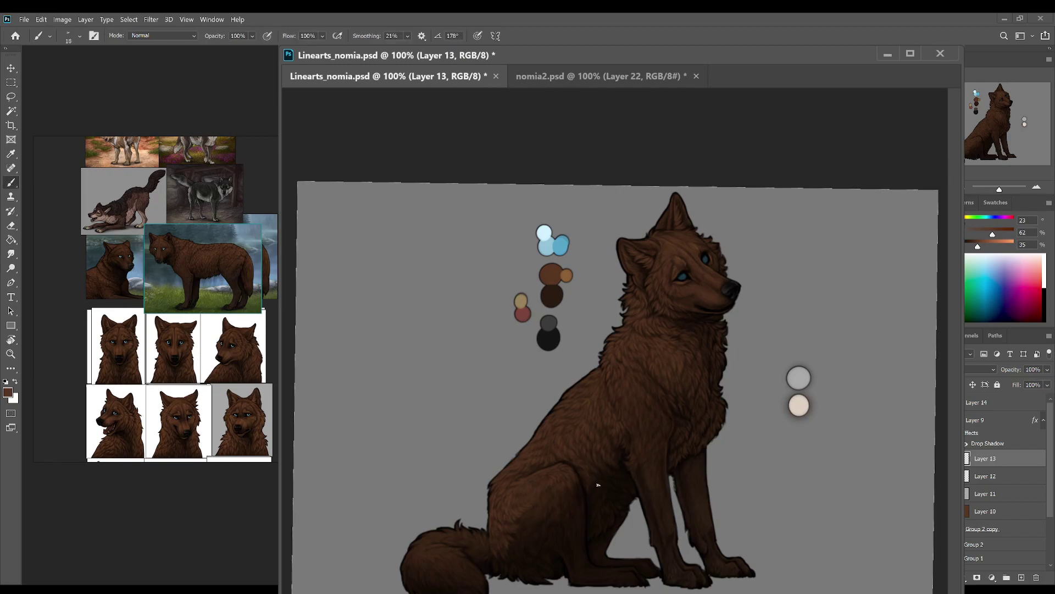
Step: Show the standing wolf reference to sample a dark brown from its fur, hide it, raise the colour's brightness to 22%, and save
key(i)
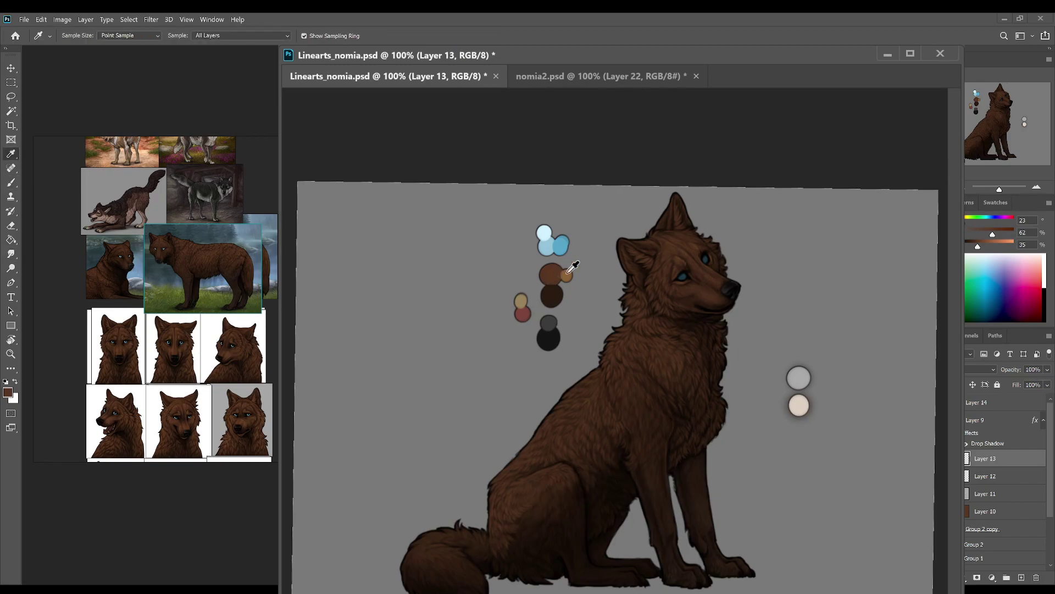
click(935, 402)
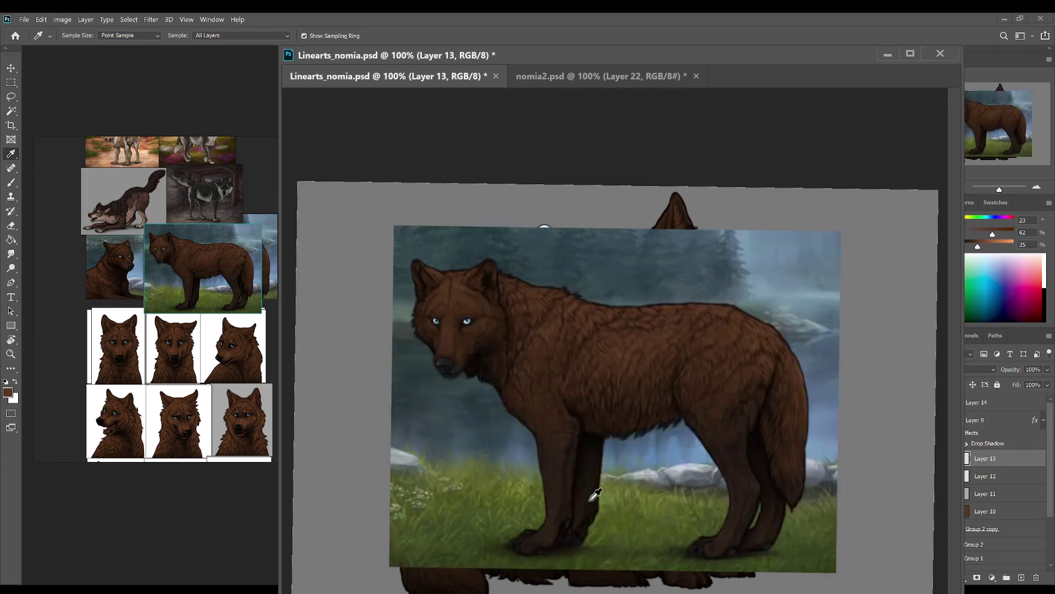
click(615, 410)
key(ctrl+z)
key(b)
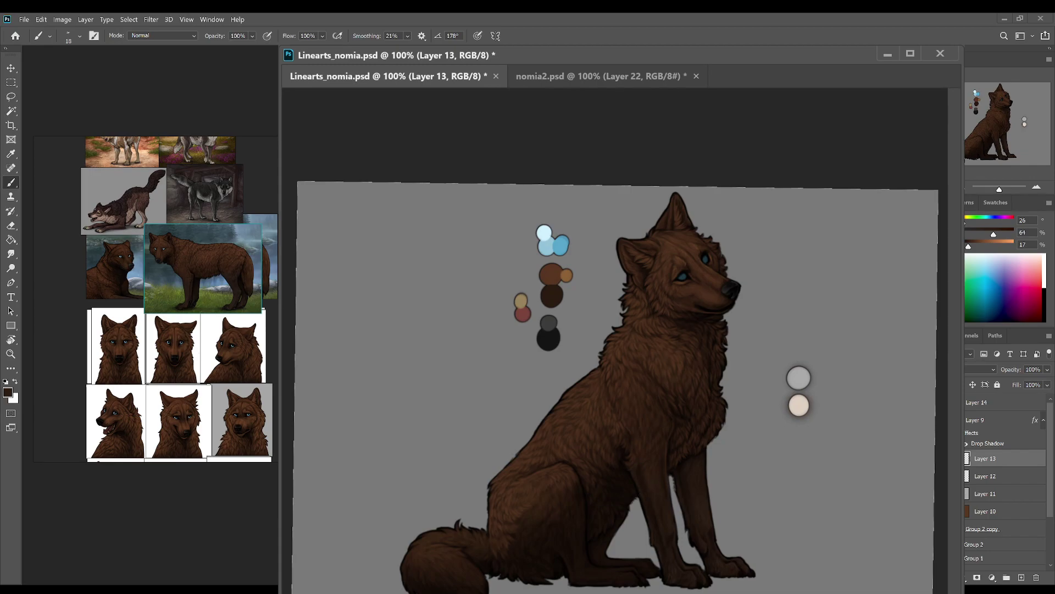
drag(969, 246, 971, 247)
key(ctrl+s)
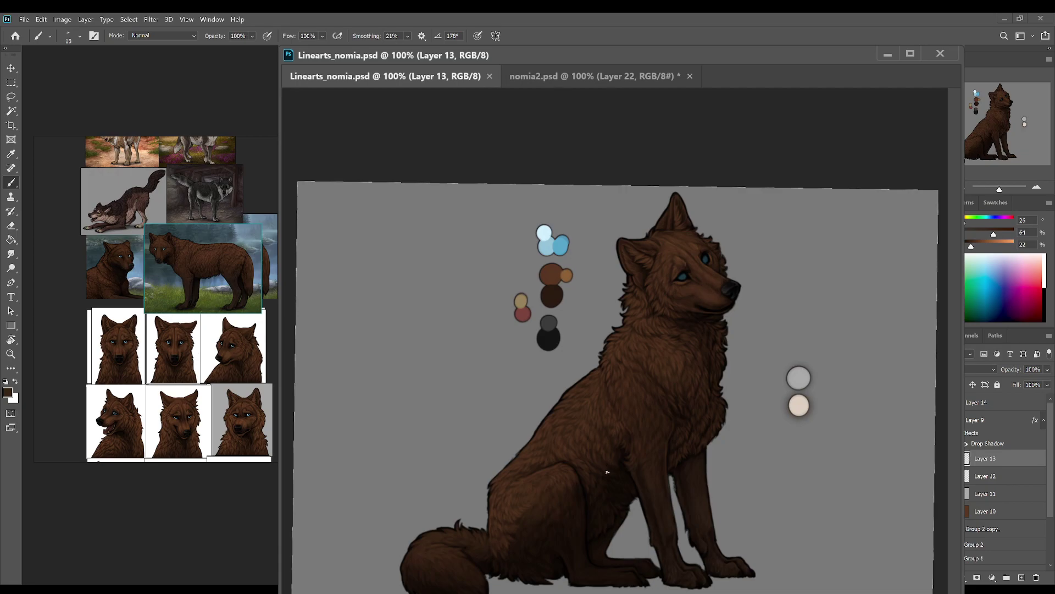
Step: Paint dark brown fur strokes over the belly between thigh and near front leg, reducing the brush to 14 px, and save
drag(606, 478, 609, 471)
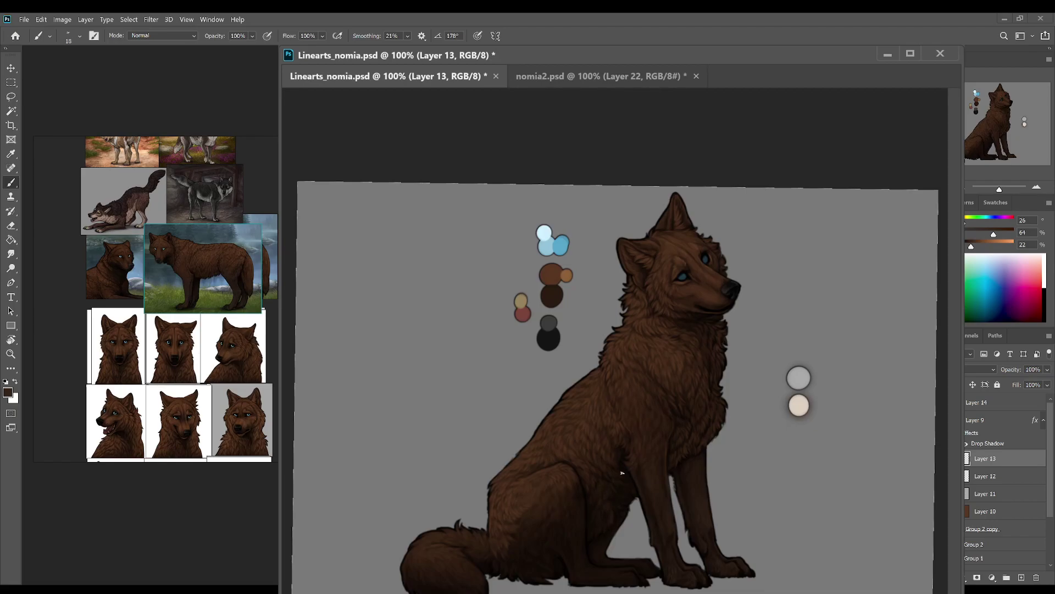
key([)
key([)
key(ctrl+s)
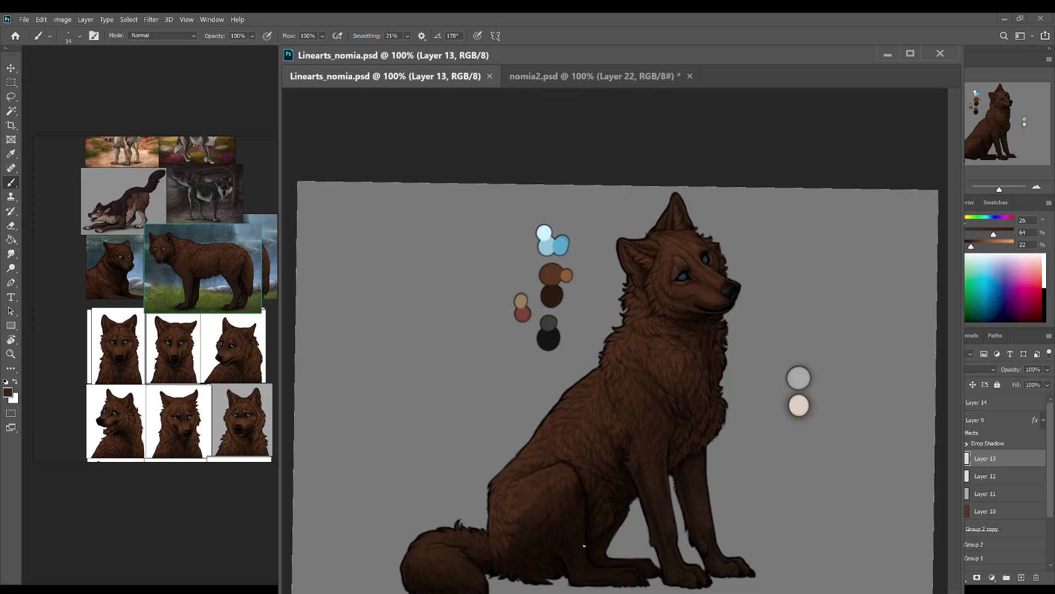
drag(623, 501, 620, 507)
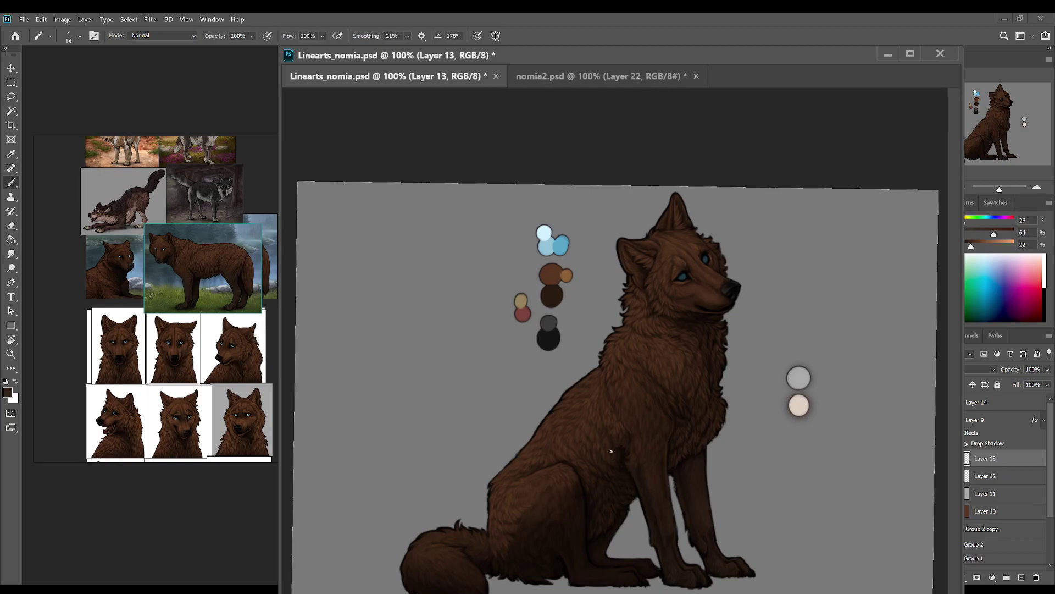
Step: Smudge the fur around the front of the thigh, add medium brown strokes near the tail base, and save
alt+click(580, 487)
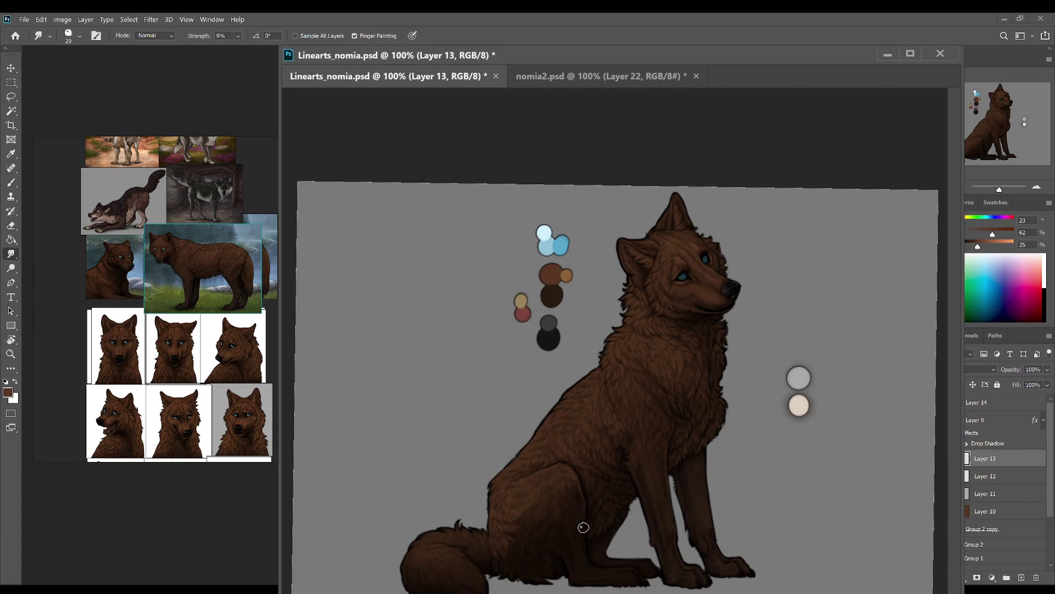
key(r)
drag(447, 566, 533, 552)
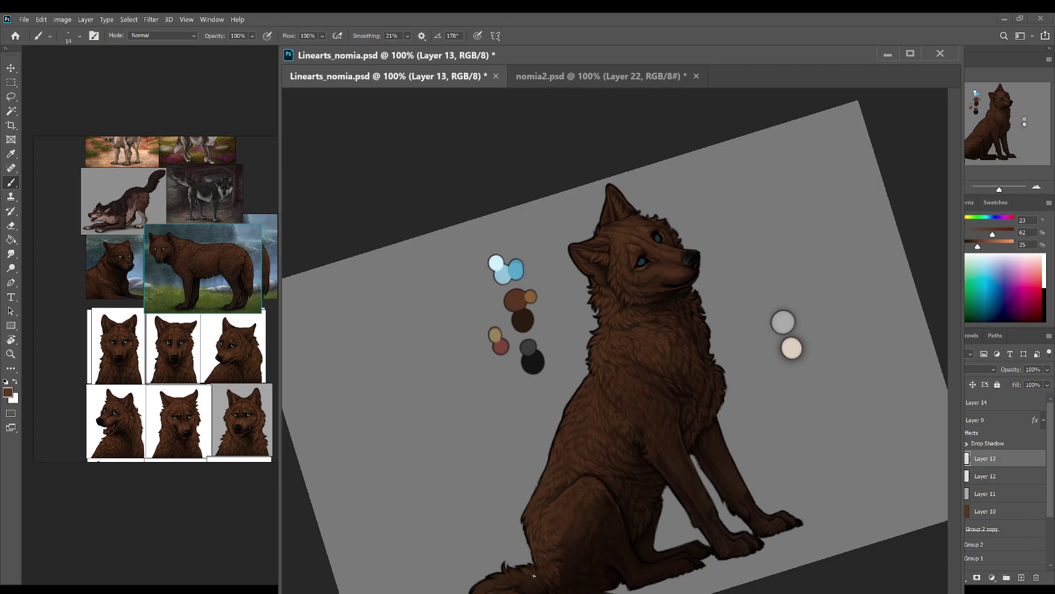
key(ctrl+s)
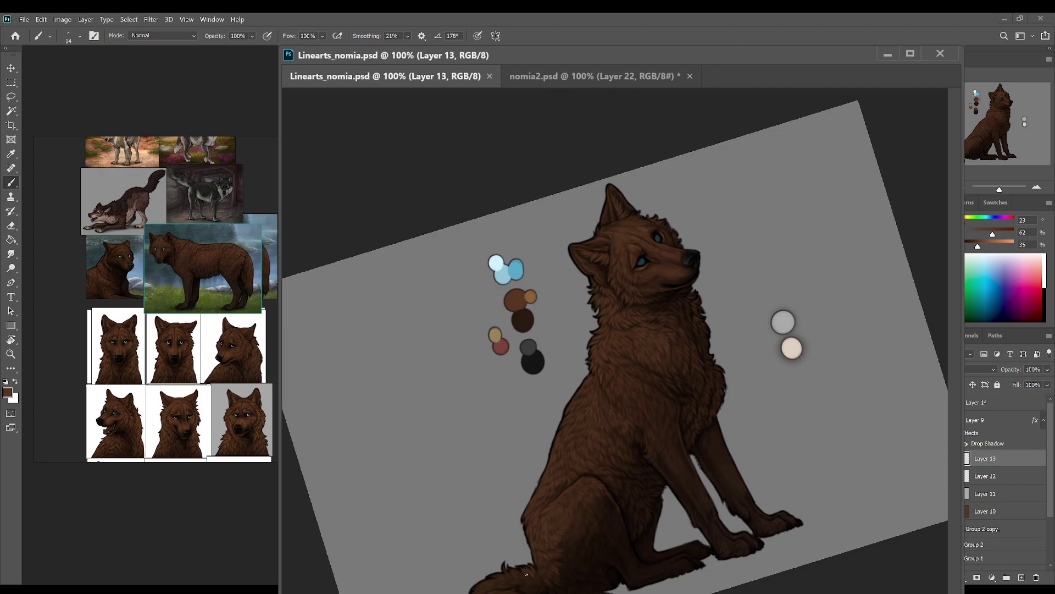
Step: Add medium brown fur strokes around the rump and along the top of the tail
drag(530, 576, 641, 577)
key(r)
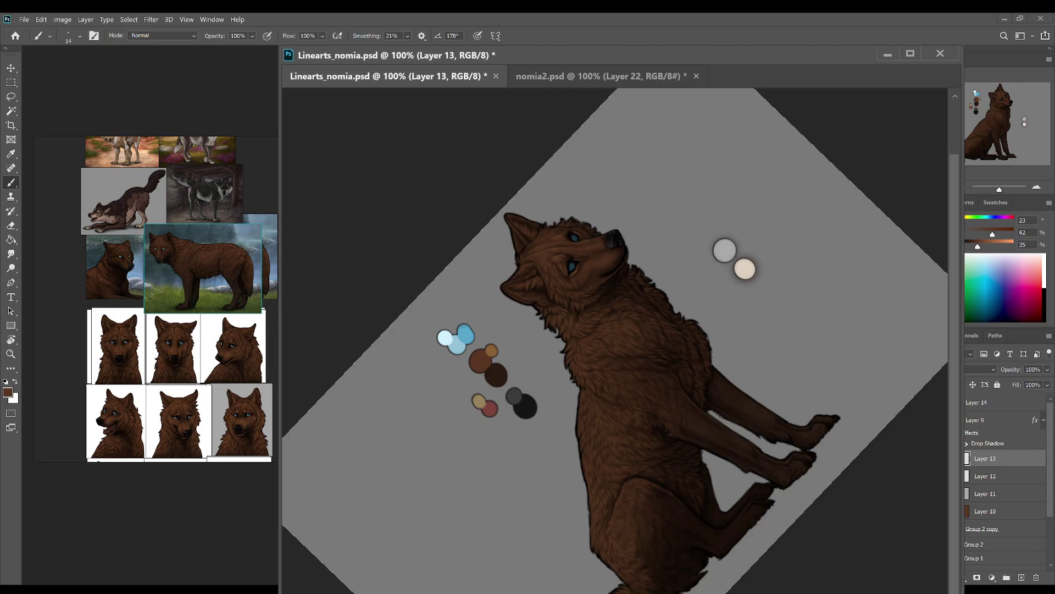
alt+click(626, 587)
key(r)
mouse_move(632, 589)
mouse_down()
mouse_move(503, 578)
mouse_move(457, 523)
mouse_up()
key(b)
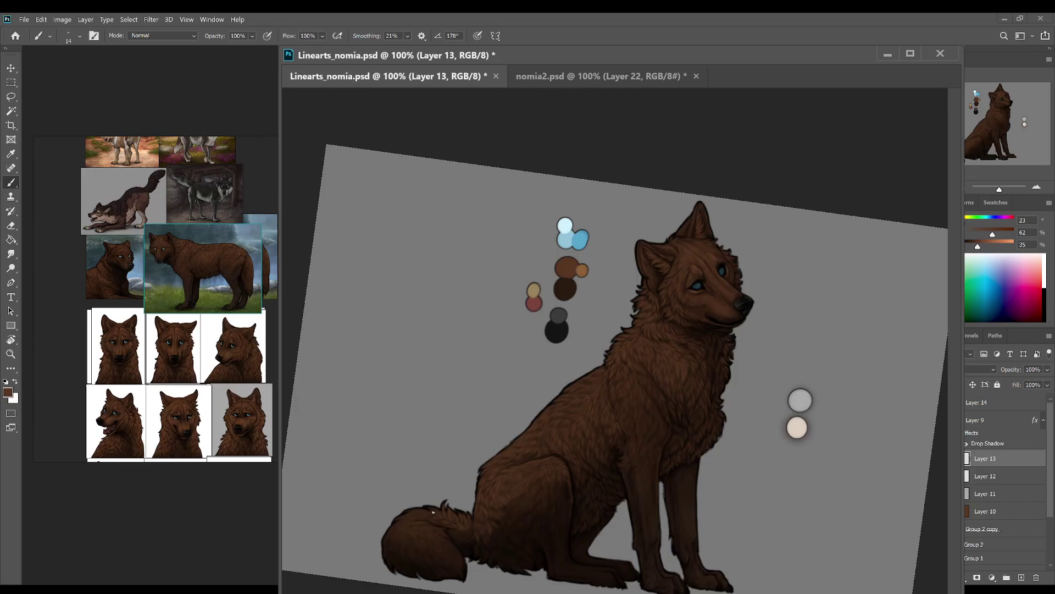
alt+click(433, 507)
Step: Resample the medium brown swatch, continue the fur strokes near the tail base, and save the file
alt+click(573, 268)
key(r)
drag(484, 508, 567, 560)
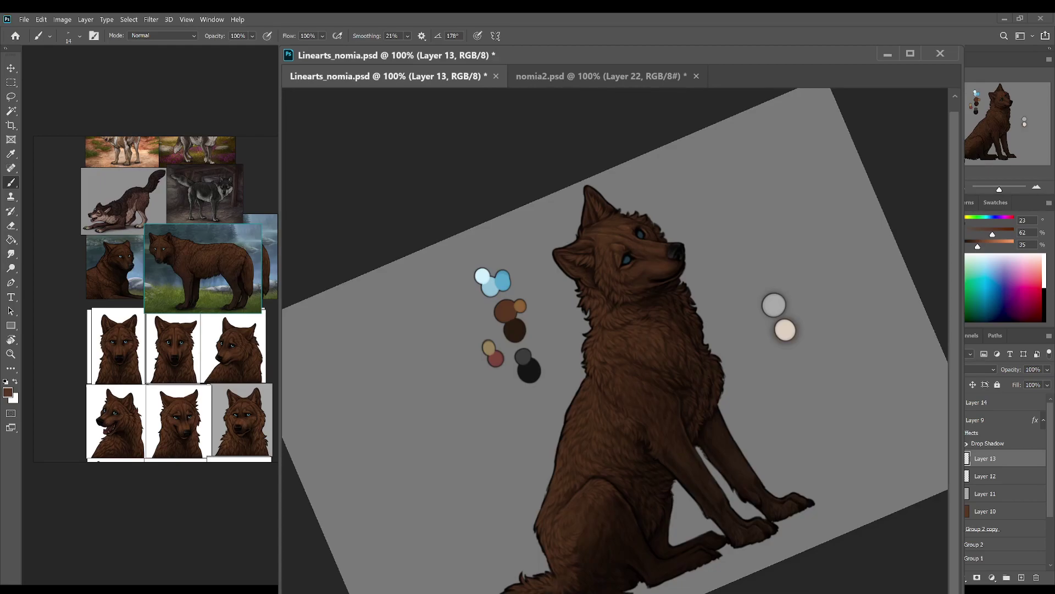
key(r)
key(b)
alt+click(564, 591)
alt+click(504, 315)
key(ctrl+s)
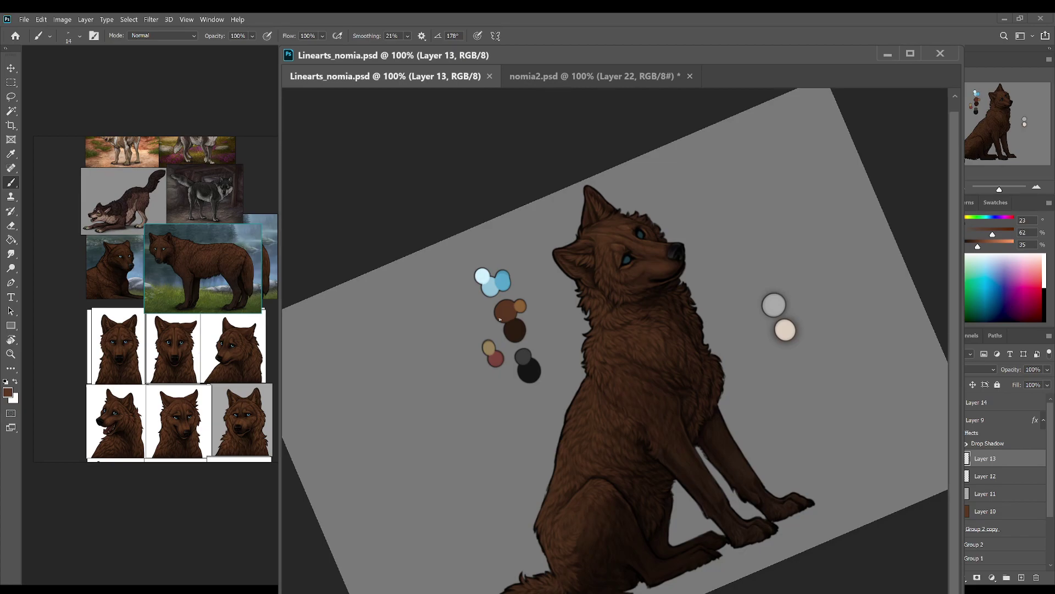
Step: Add medium brown fur strokes at the tail base and on the tail's upper curve, saving the file
click(513, 593)
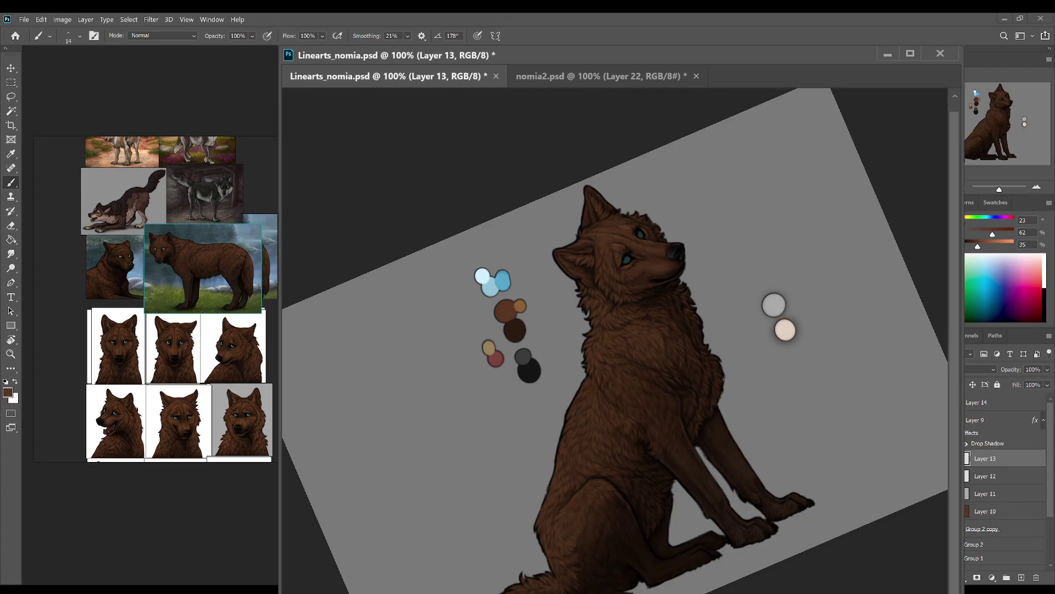
key(ctrl+s)
key(r)
click(168, 35)
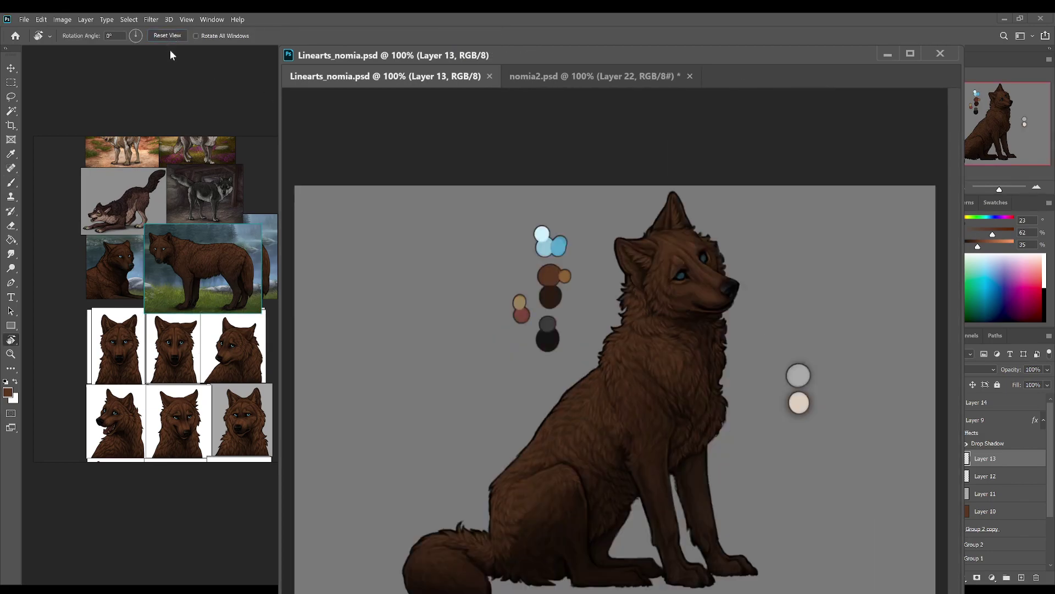
key(b)
click(423, 544)
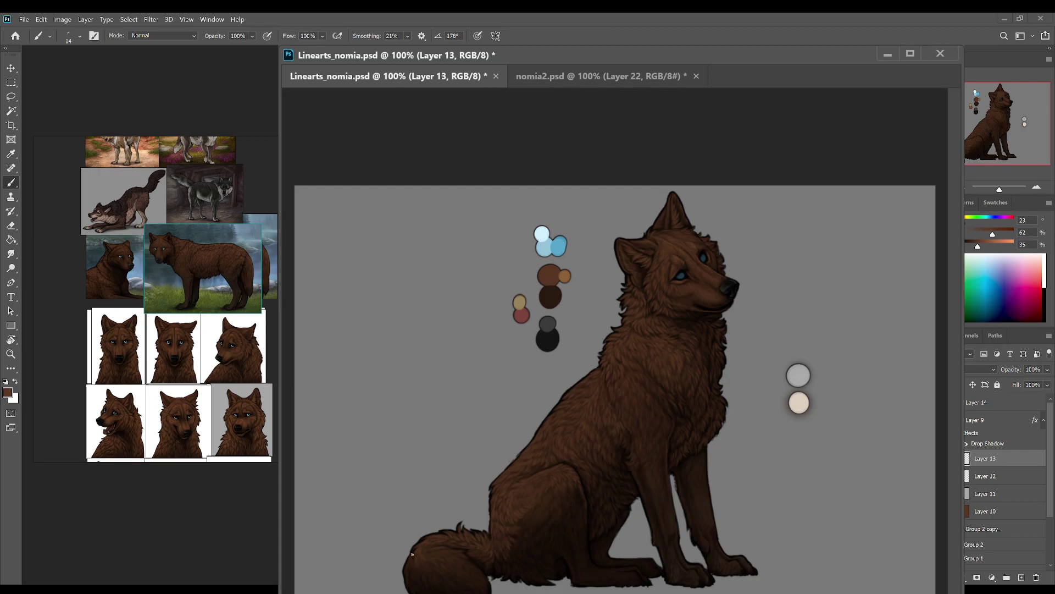
key(ctrl+s)
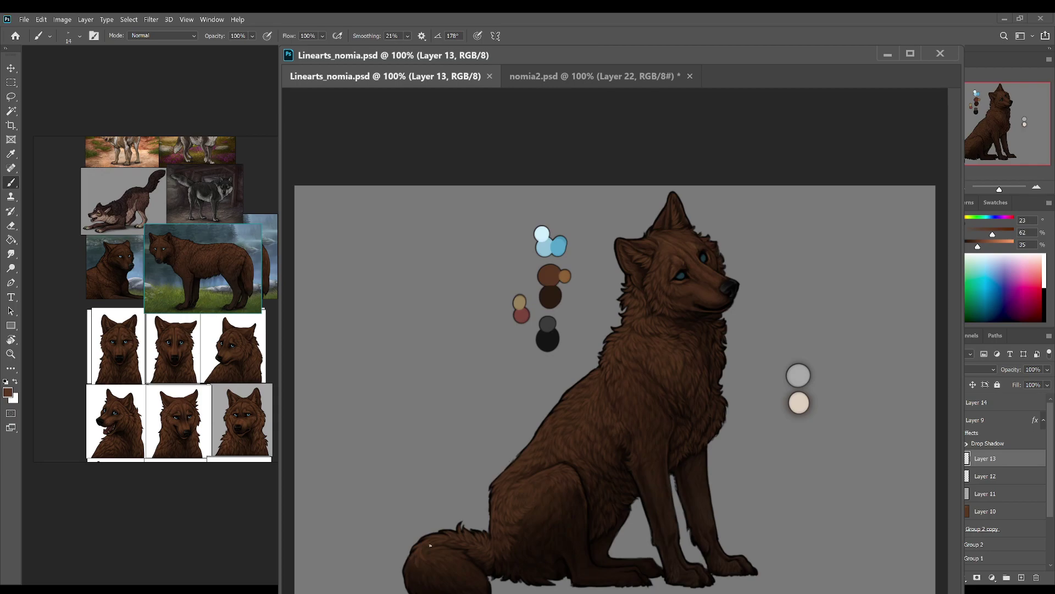
Step: Paint medium brown fur strokes around the tail's outer bend and upper middle, and save
drag(420, 562, 424, 566)
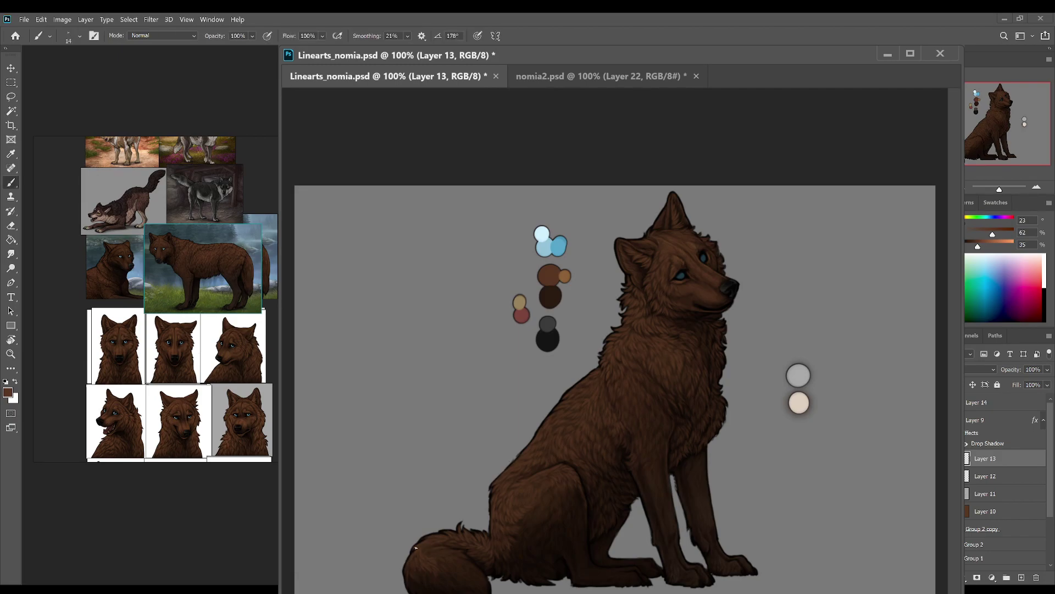
key(r)
key(ctrl+s)
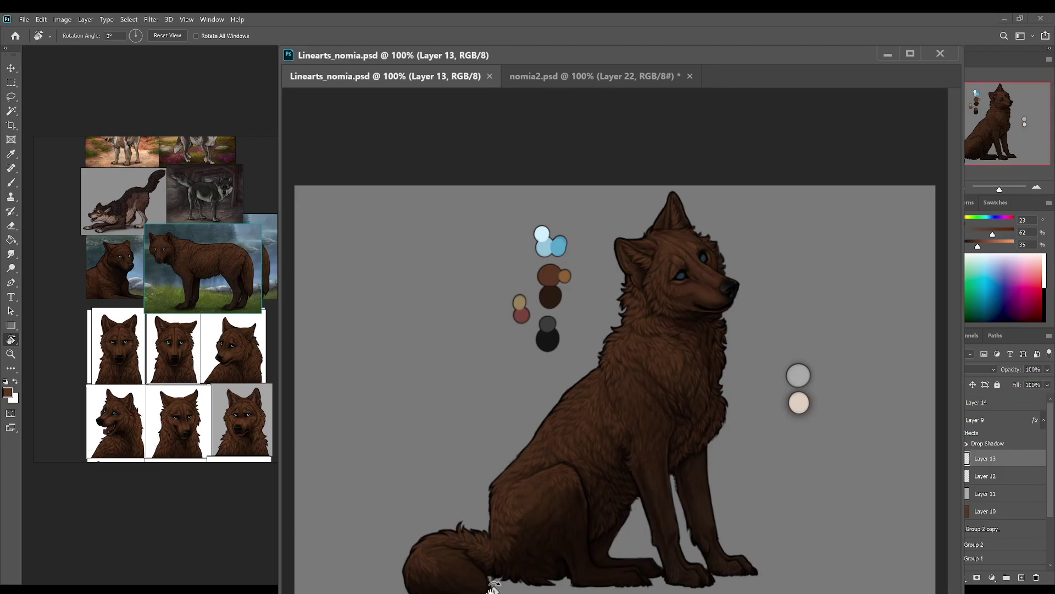
key(b)
drag(430, 554, 437, 549)
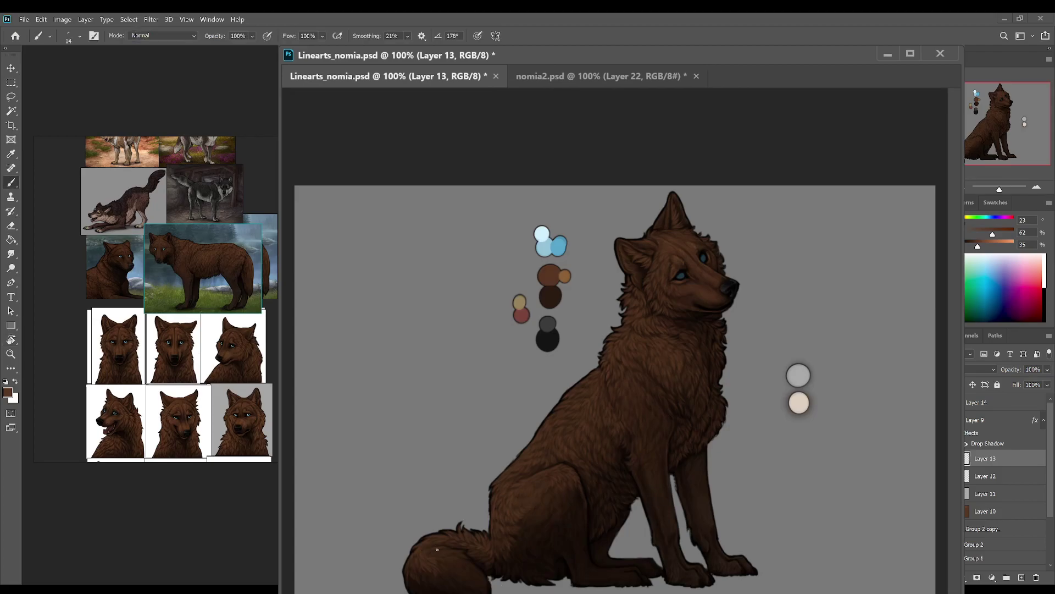
key(ctrl+s)
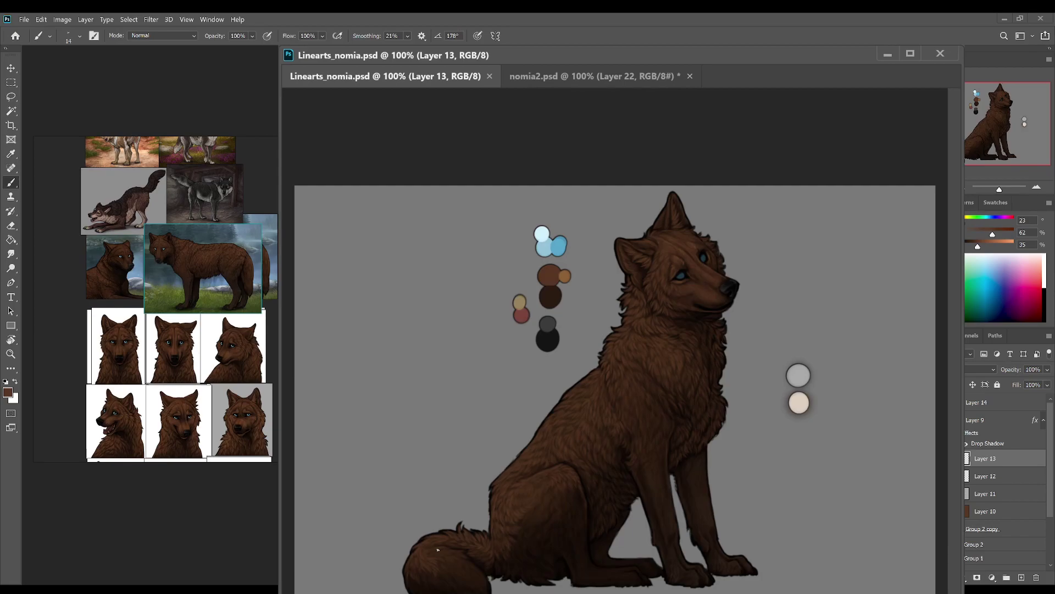
Step: Extend the fur strokes toward the tail's top edge and toggle Layer 13's visibility to compare the fur detail
drag(438, 549, 454, 532)
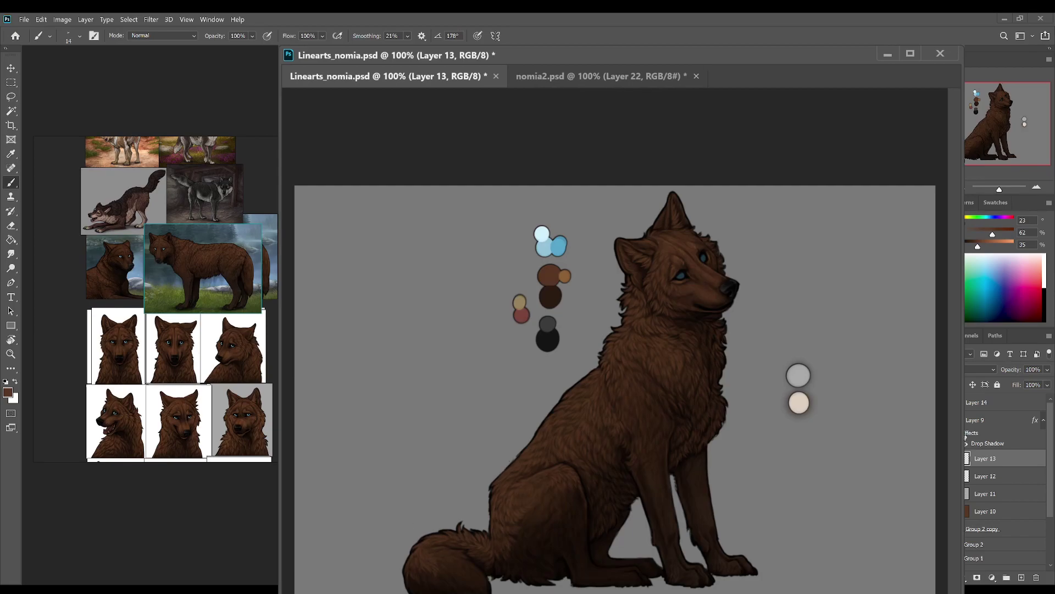
key(ctrl+comma)
key(ctrl+comma)
key(ctrl+comma)
key(ctrl+shift+z)
Step: Sample a darker brown from the wolf, add dark fur strokes on the upper tail, and save
key(r)
mouse_move(528, 560)
mouse_down()
mouse_move(506, 575)
mouse_move(419, 522)
mouse_move(398, 468)
mouse_up()
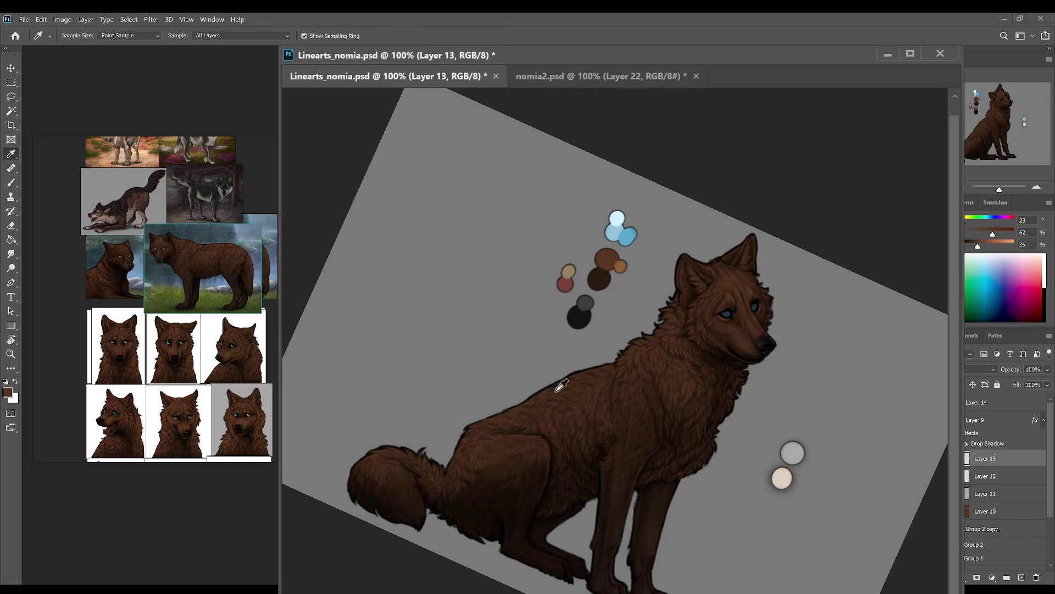
alt+click(524, 512)
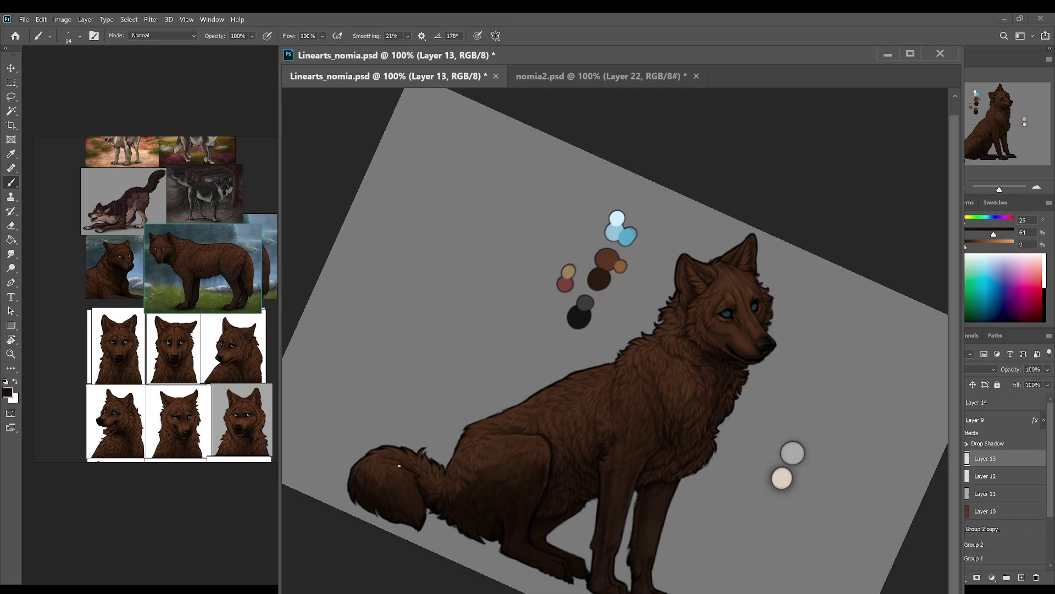
alt+click(396, 463)
key(ctrl+s)
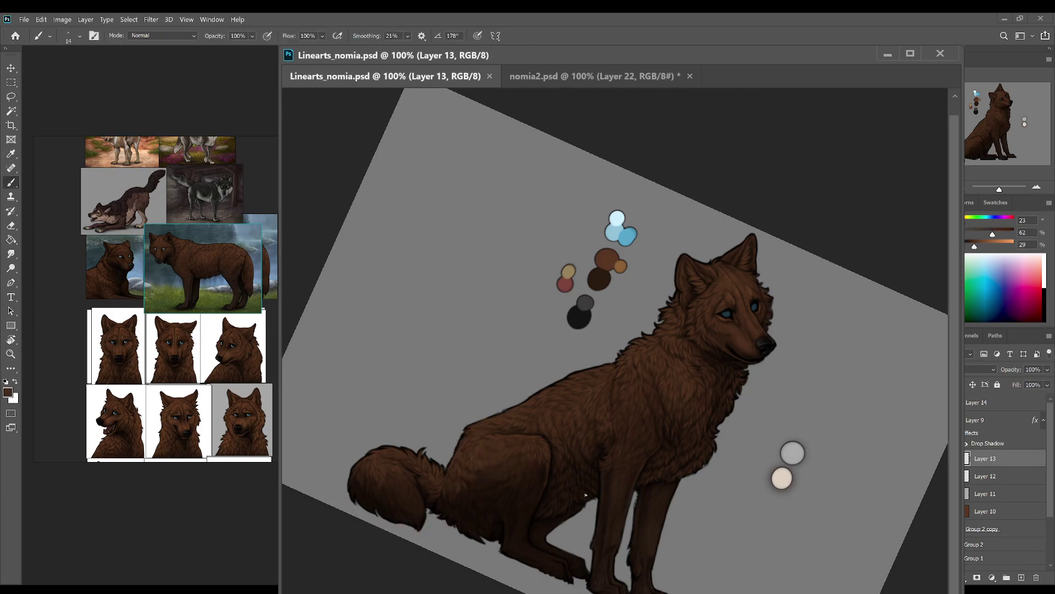
Step: Return to the medium brown and continue the fur strokes along the top of the tail
alt+click(476, 508)
key(r)
drag(476, 509, 396, 575)
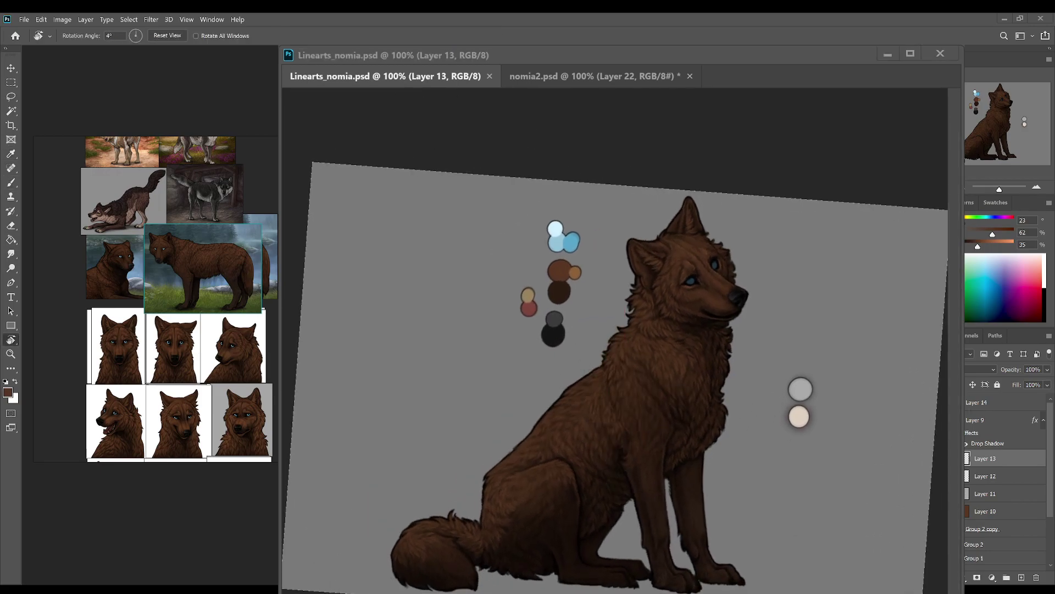
mouse_move(516, 549)
mouse_down()
mouse_move(514, 560)
mouse_move(538, 572)
mouse_move(484, 576)
mouse_up()
key(b)
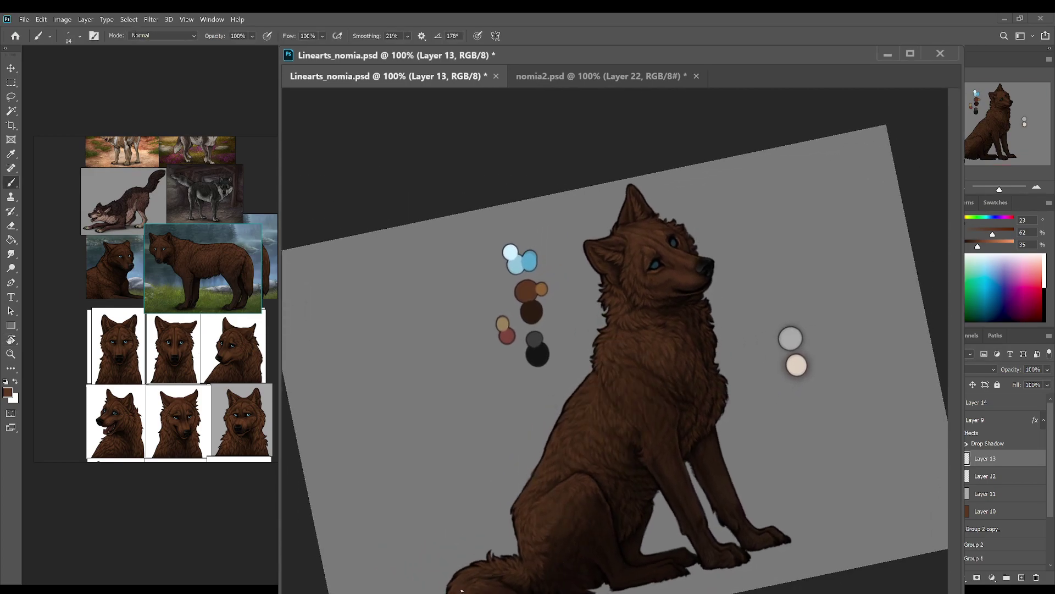
Step: Add fur strokes where the tail meets the rump, resample the medium brown swatch, and save the file
key(r)
drag(489, 556, 548, 588)
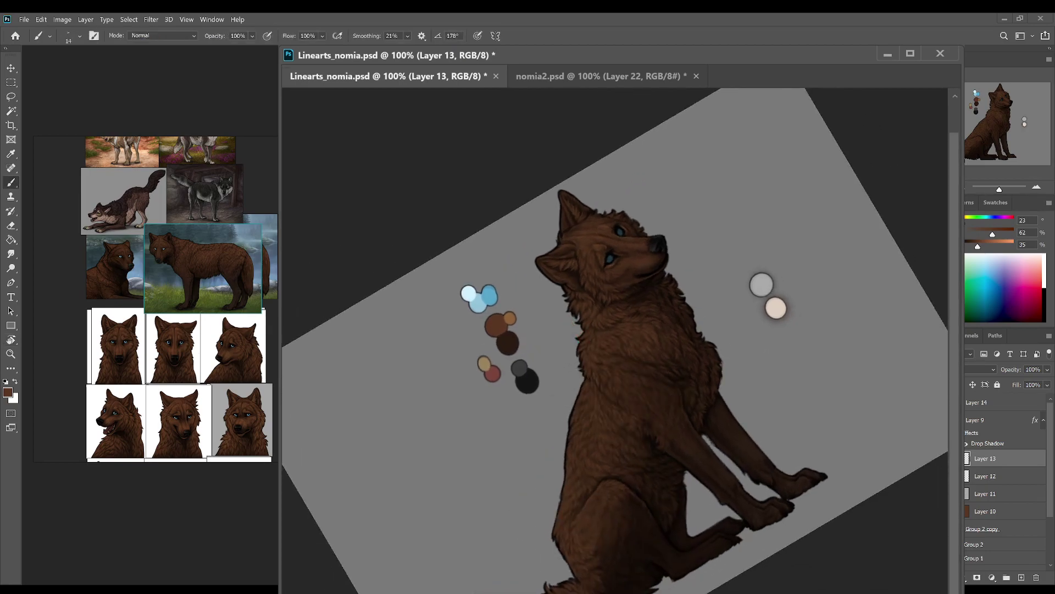
alt+click(561, 588)
key(i)
click(501, 327)
key(b)
key(ctrl+s)
Step: Paint medium brown fur strokes across the middle of the tail and save the file
key(r)
mouse_move(544, 584)
mouse_down()
mouse_move(494, 561)
mouse_move(456, 574)
mouse_up()
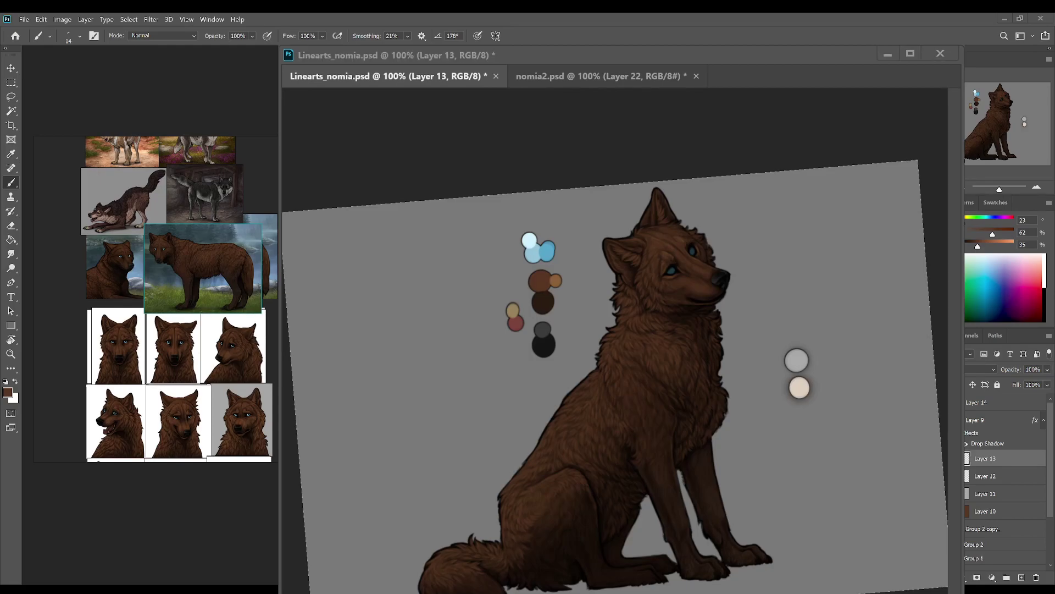
key(r)
drag(507, 572, 428, 549)
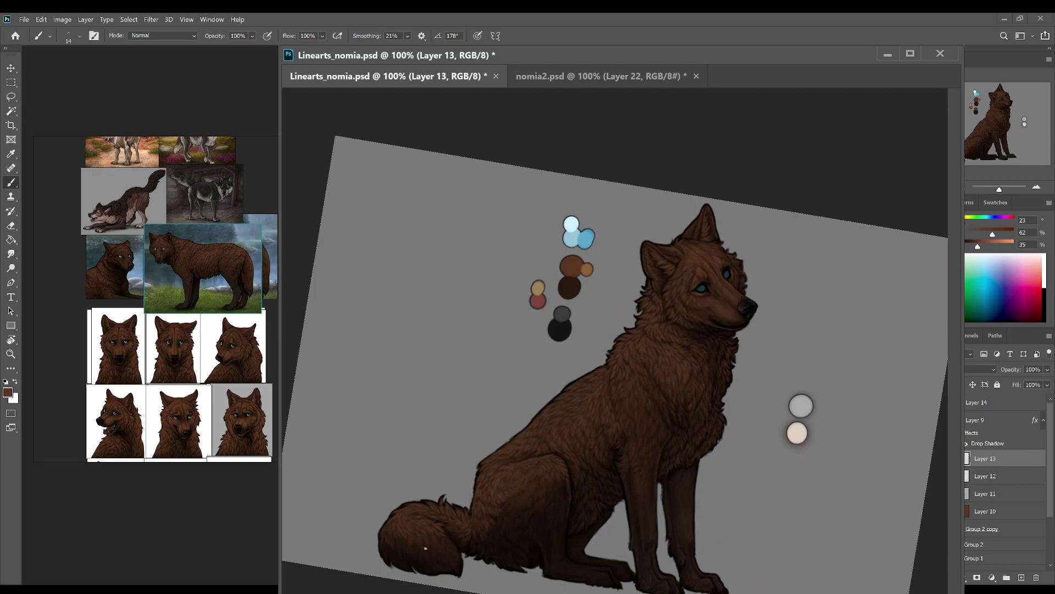
key(r)
key(ctrl+s)
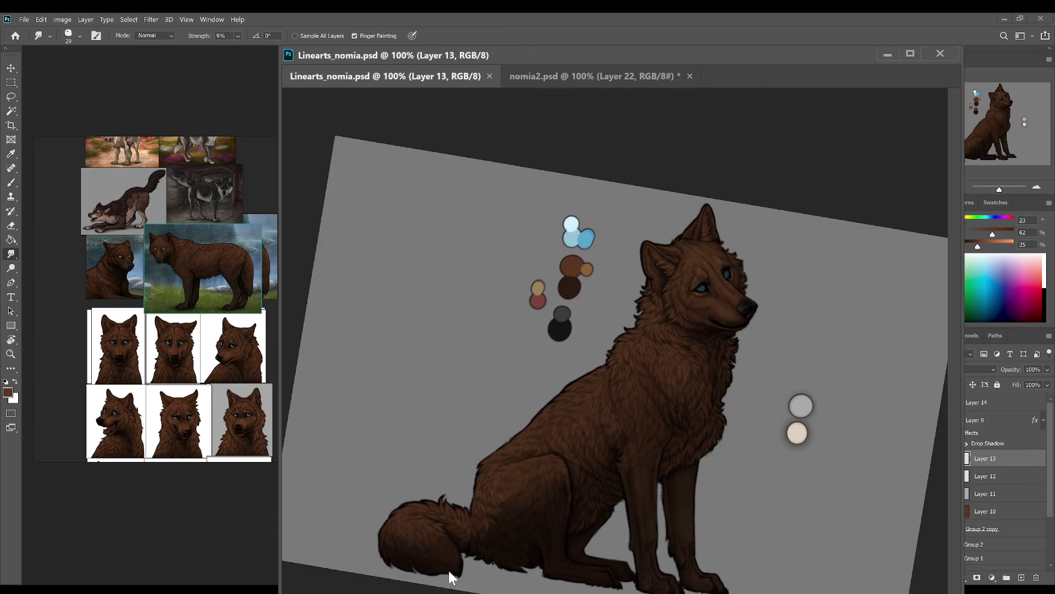
Step: Add fur strokes on the tail's middle, smudge the fur toward its tip and outer edge, and save
key(b)
drag(436, 539, 429, 535)
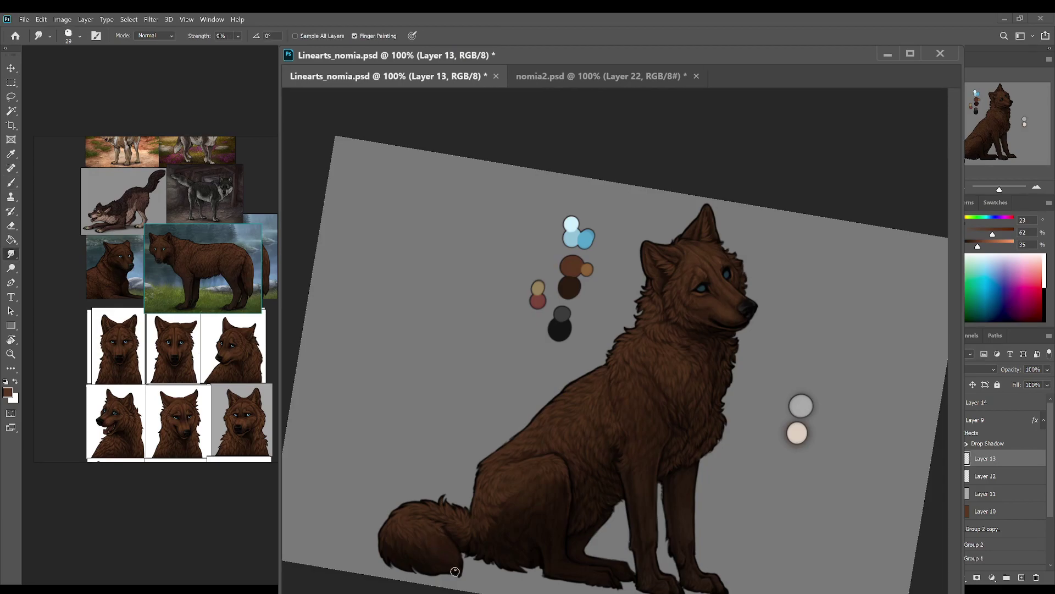
key(r)
mouse_move(456, 574)
mouse_down()
mouse_move(449, 588)
mouse_move(388, 543)
mouse_up()
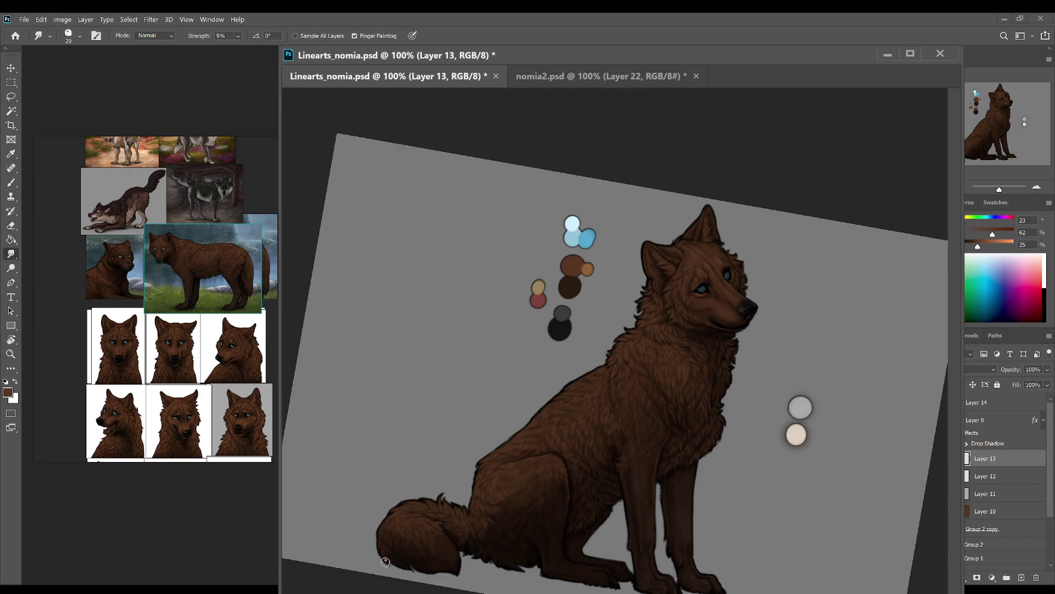
key(ctrl+s)
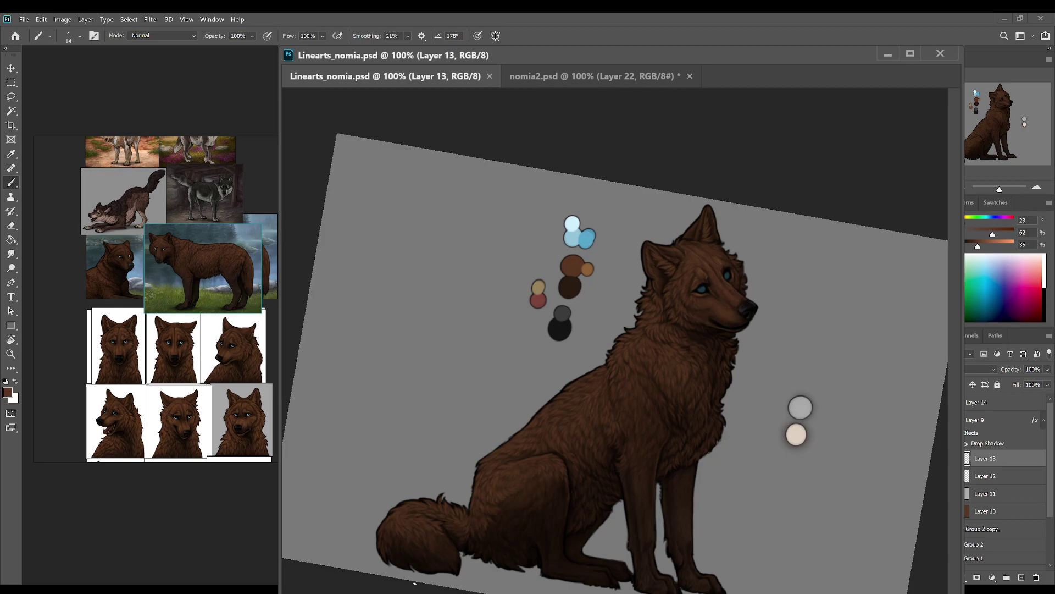
Step: Paint and smudge medium brown fur strokes on the tail's outer bend, extend them across its upper part, and save
drag(394, 545, 396, 543)
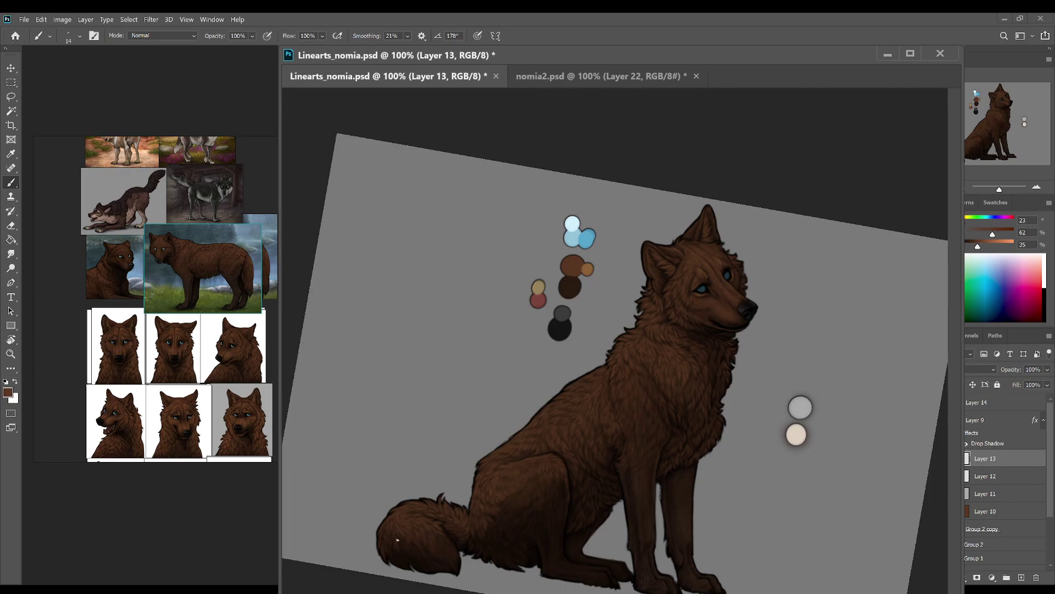
key(r)
key(b)
key(r)
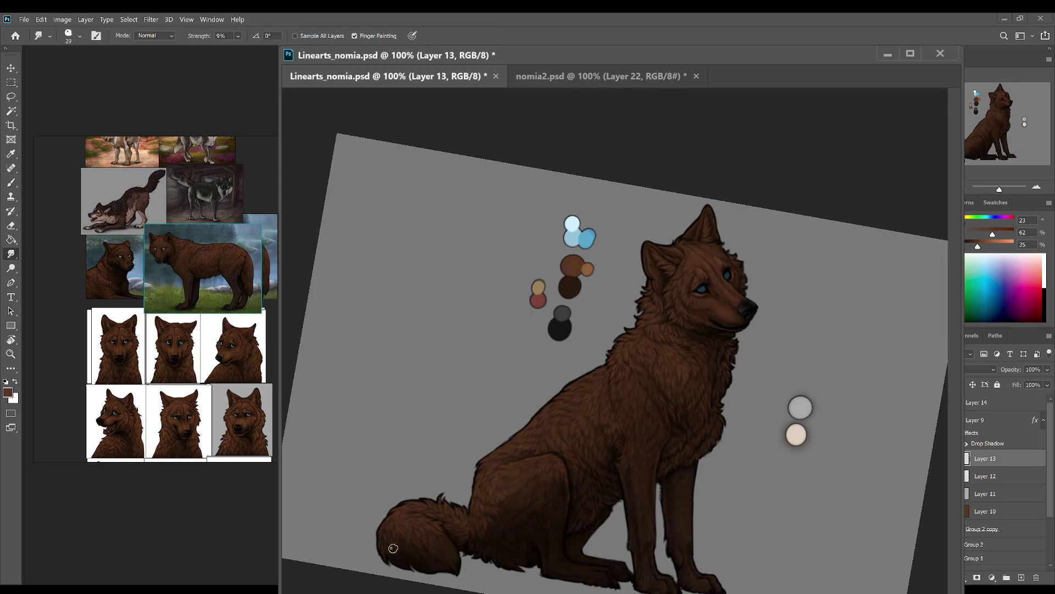
mouse_move(580, 499)
mouse_down()
mouse_move(512, 565)
mouse_move(425, 521)
mouse_up()
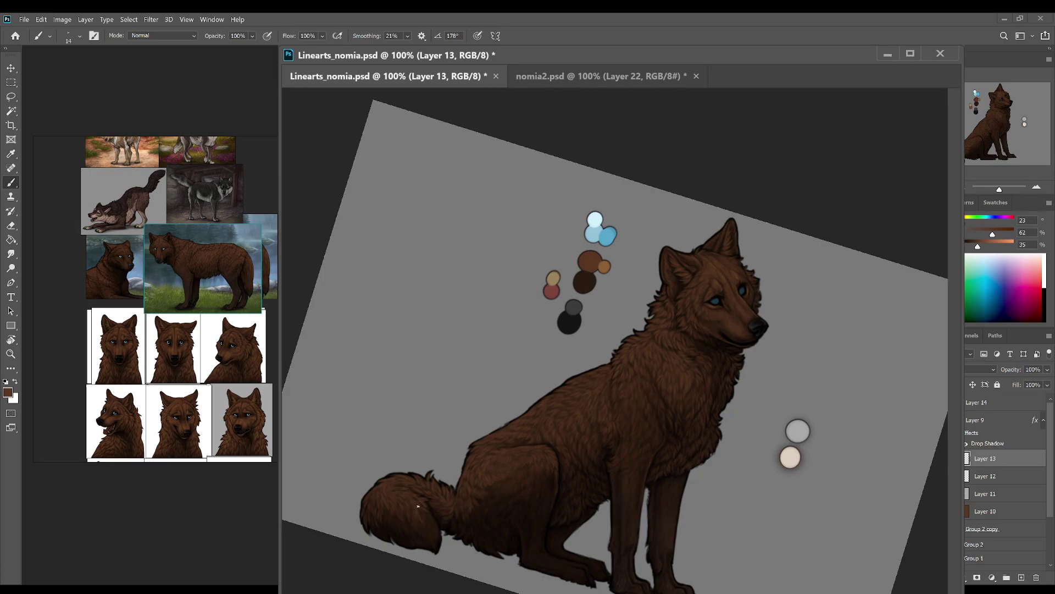
key(r)
click(174, 40)
key(ctrl+s)
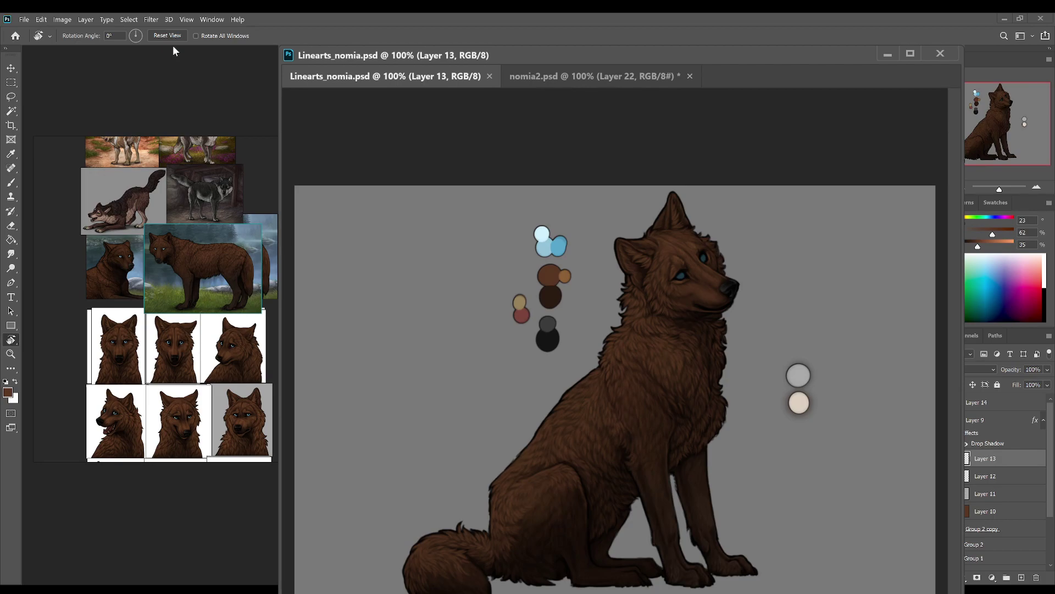
Step: Add more medium brown fur strokes over the inner middle of the tail and save the file
key(b)
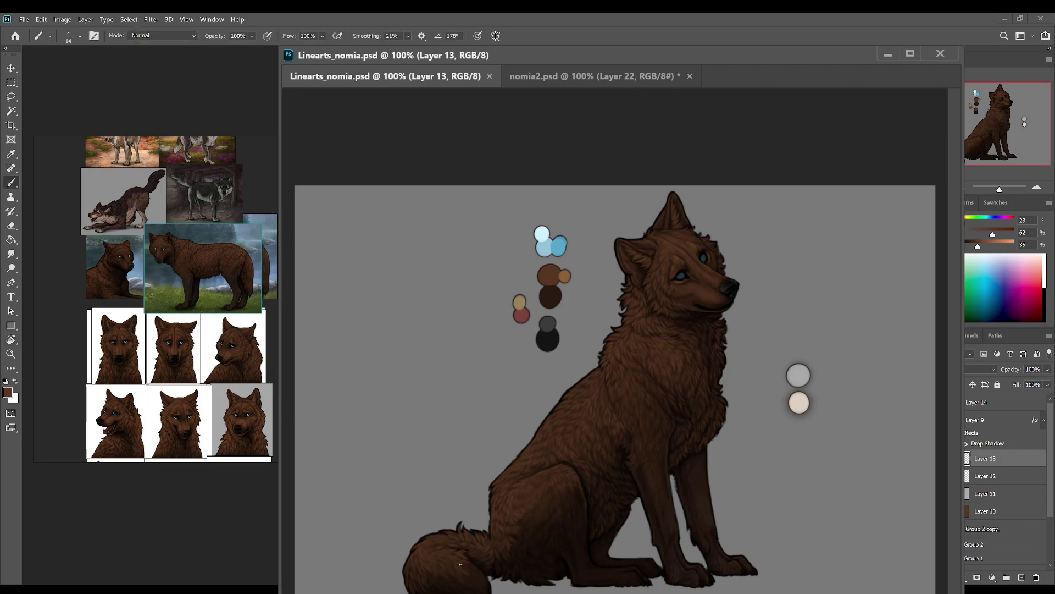
drag(463, 565, 456, 560)
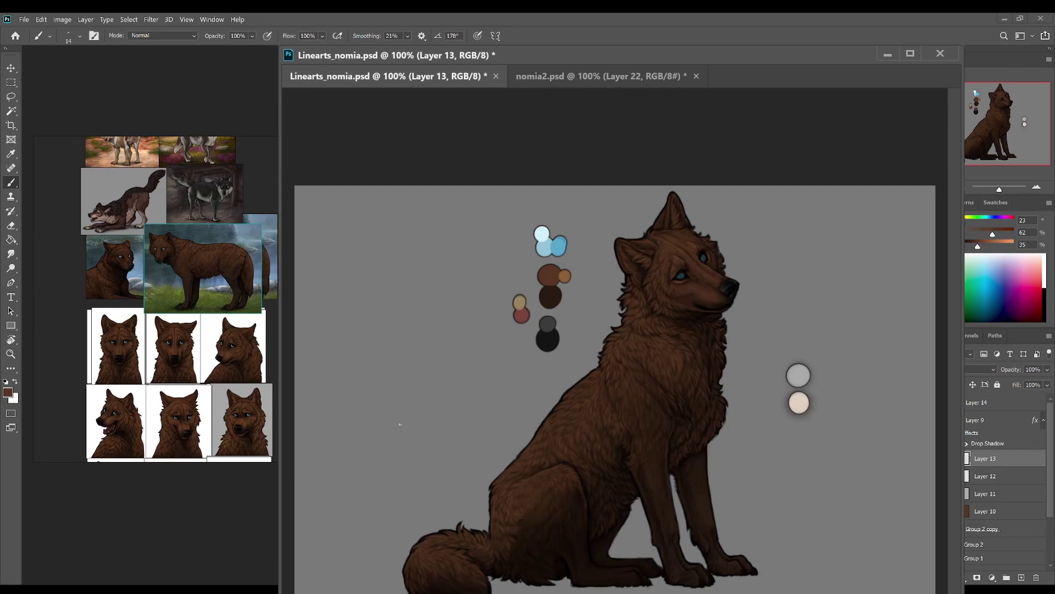
key(r)
key(ctrl+s)
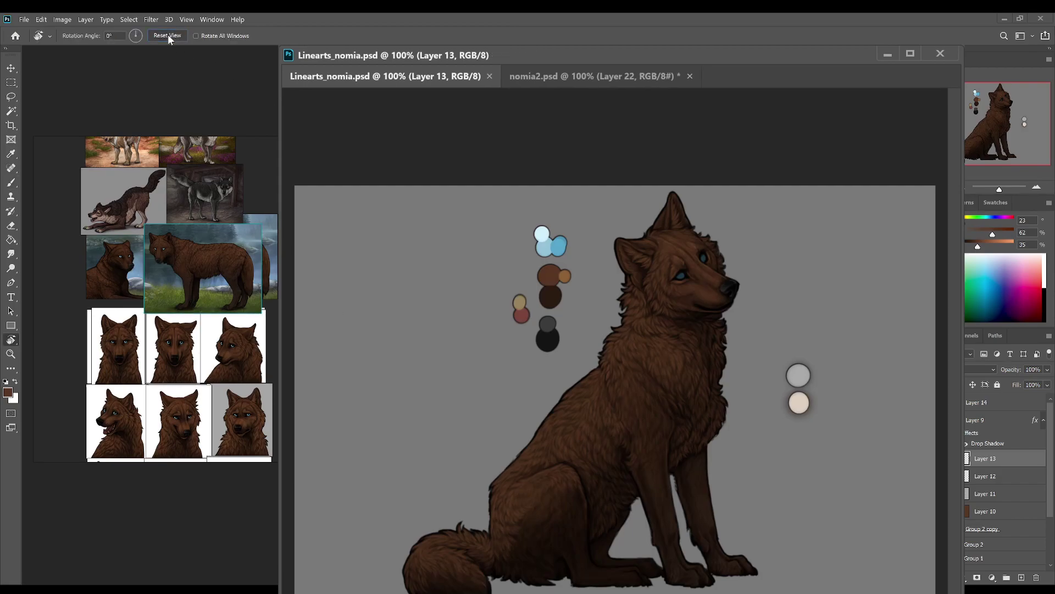
Step: Compare the tail fur before and after the last stroke, add strokes on the lower tail, and save
key(ctrl+z)
key(ctrl+shift+z)
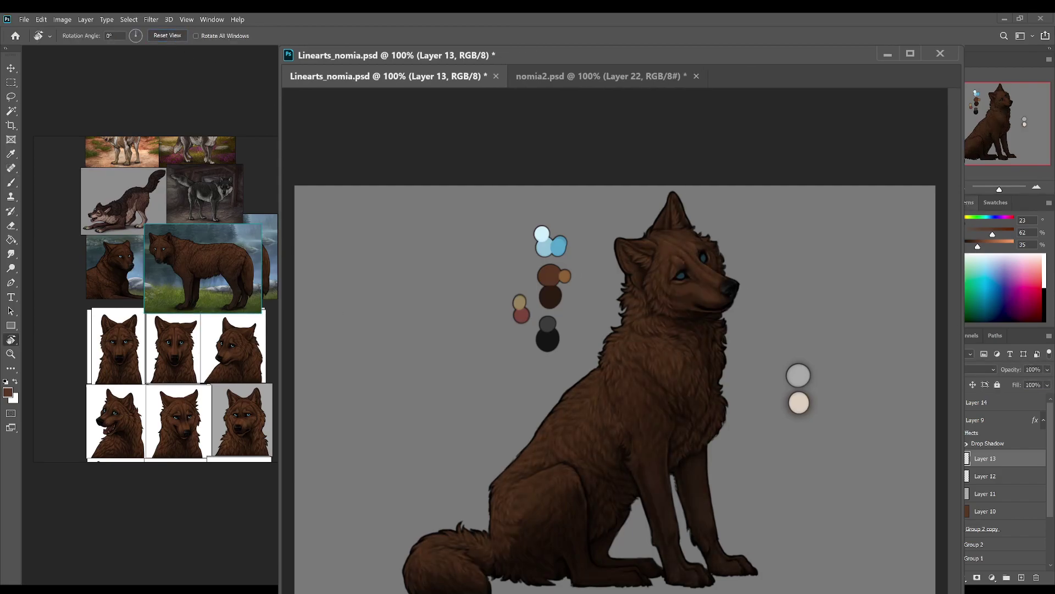
key(ctrl+minus)
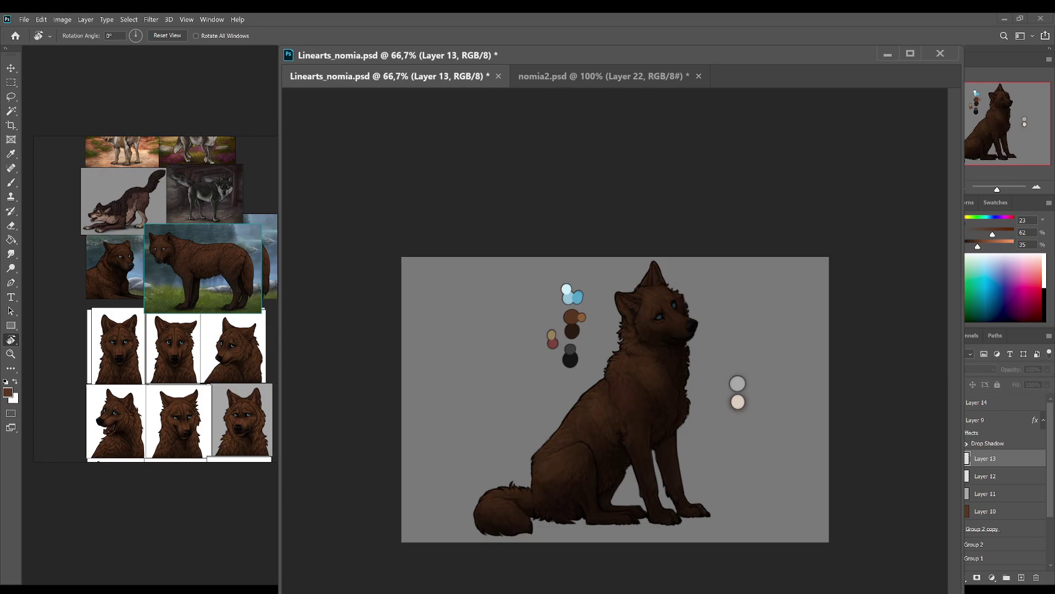
key(ctrl+plus)
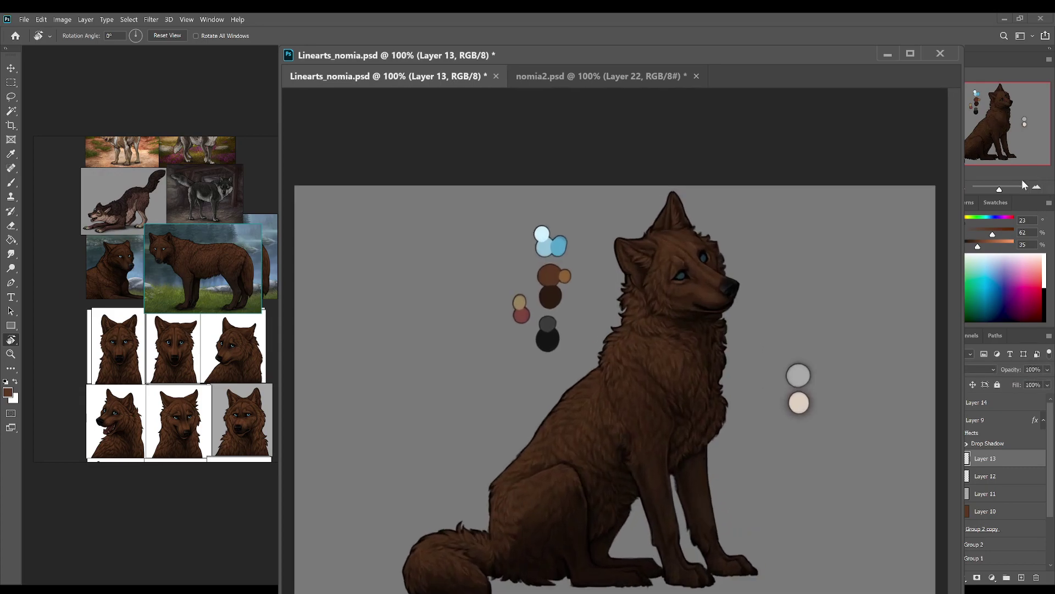
key(b)
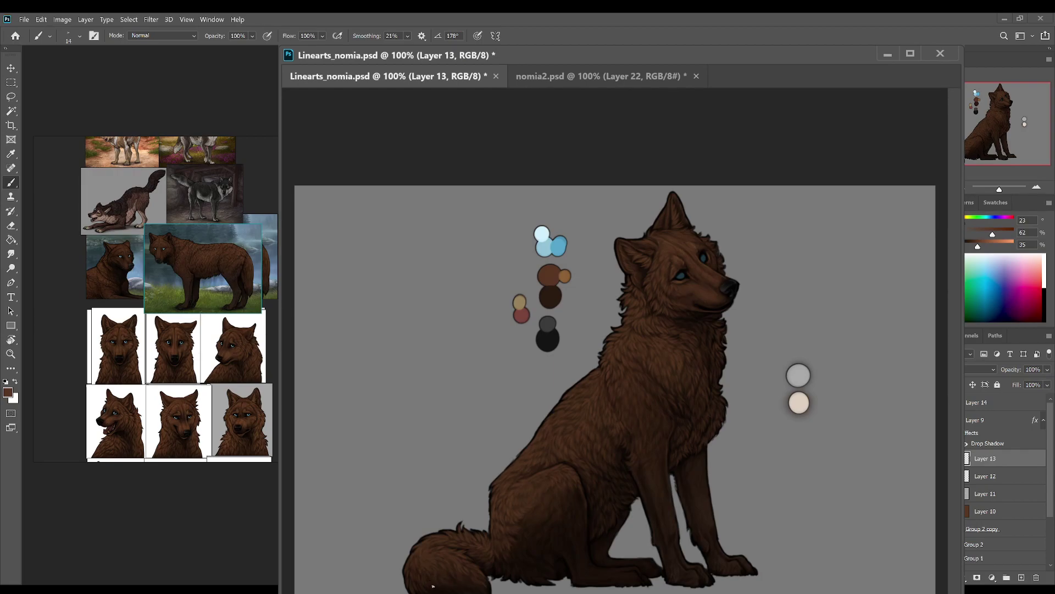
key(ctrl+s)
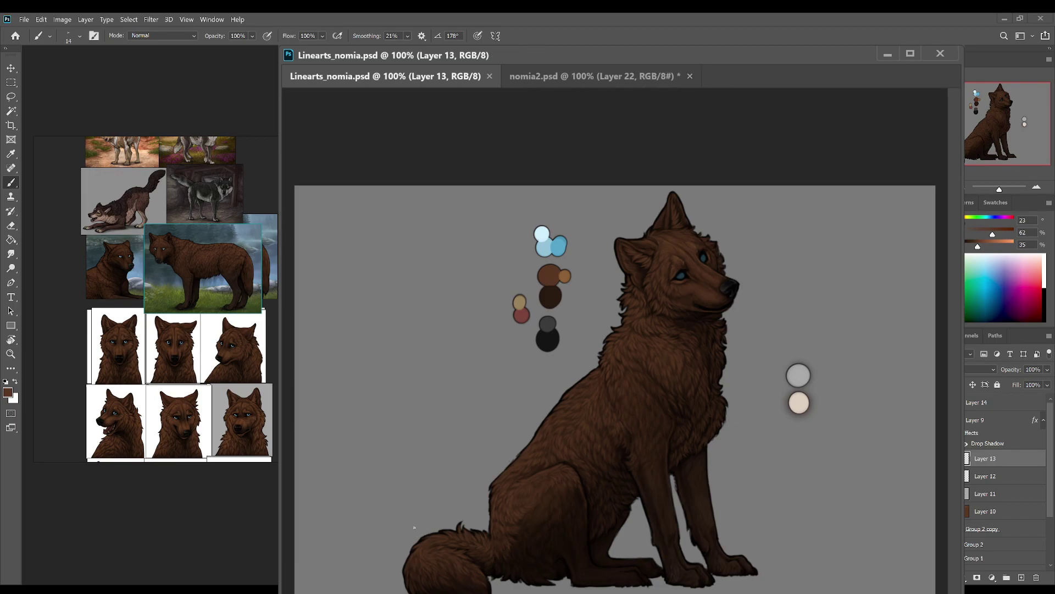
Step: Continue the medium brown fur strokes along the tail's lower outer edge and toward its tip
drag(415, 589, 415, 585)
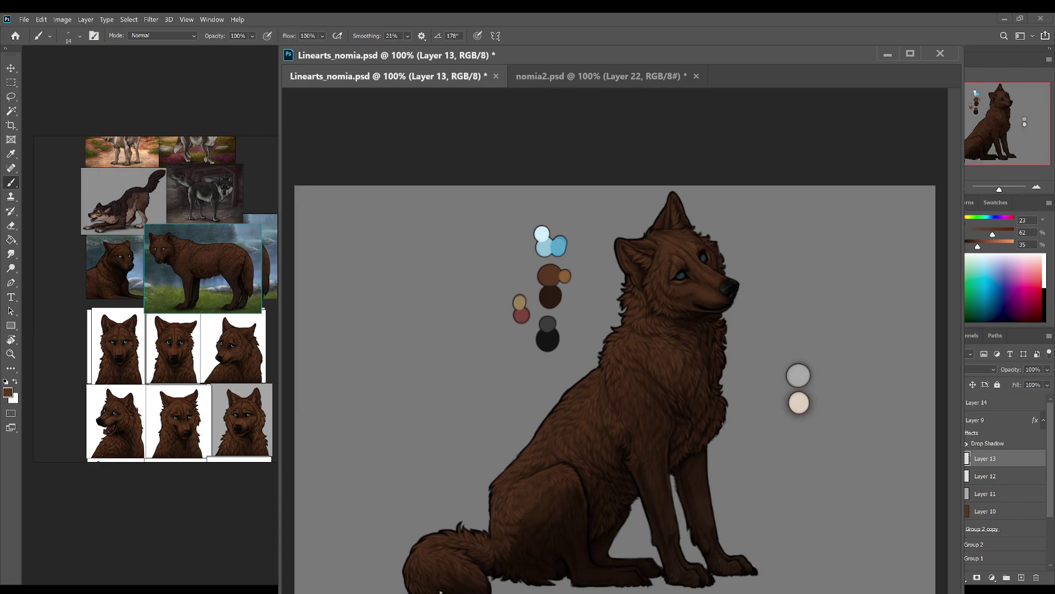
key(r)
drag(531, 536, 450, 566)
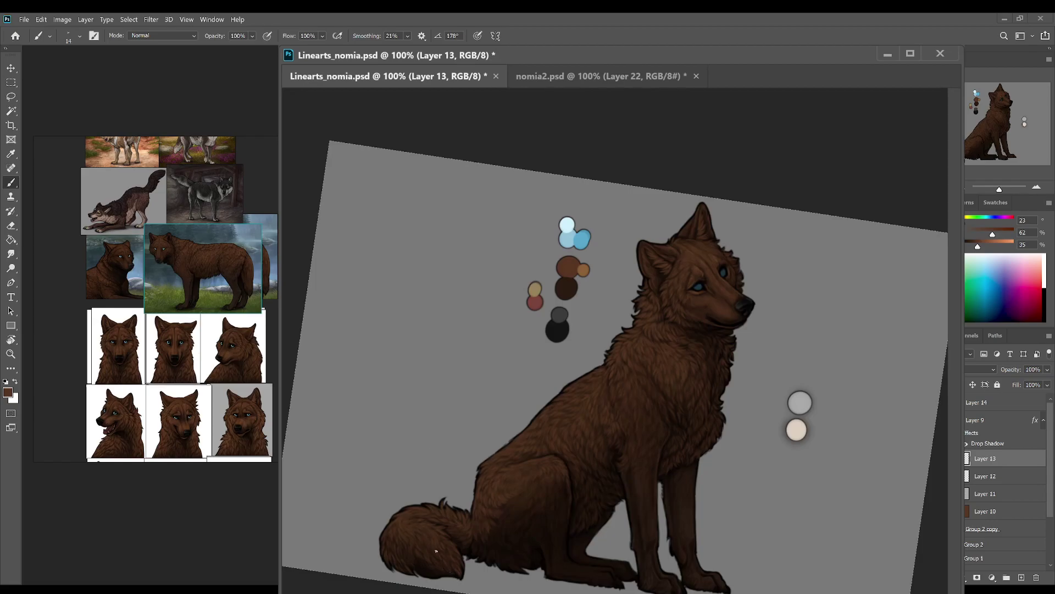
Step: Save the file, add medium brown fur strokes to the lower tail, and reset the canvas rotation before saving again
key(ctrl+s)
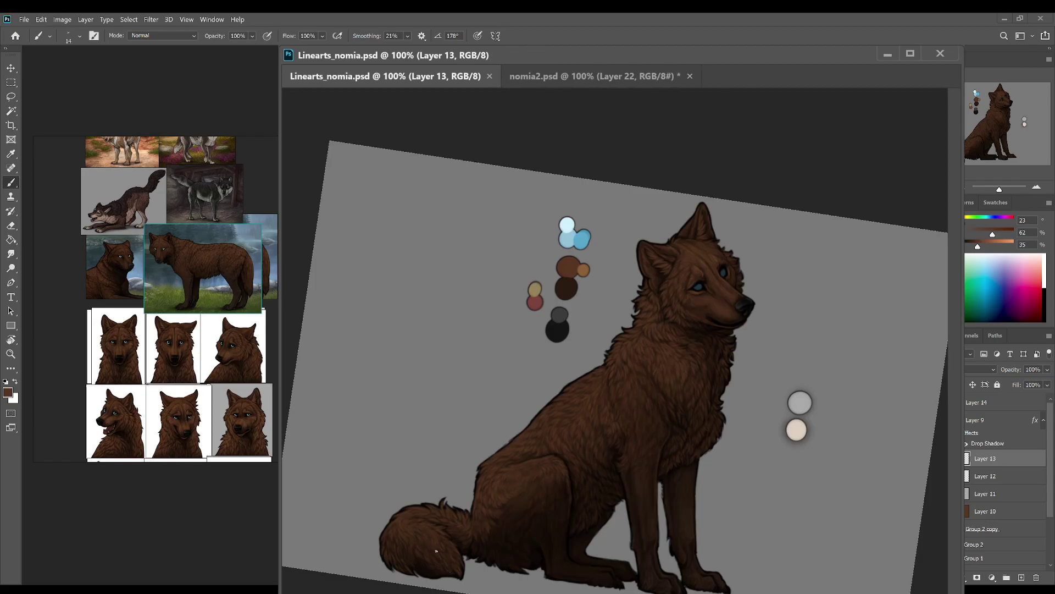
drag(414, 542, 417, 557)
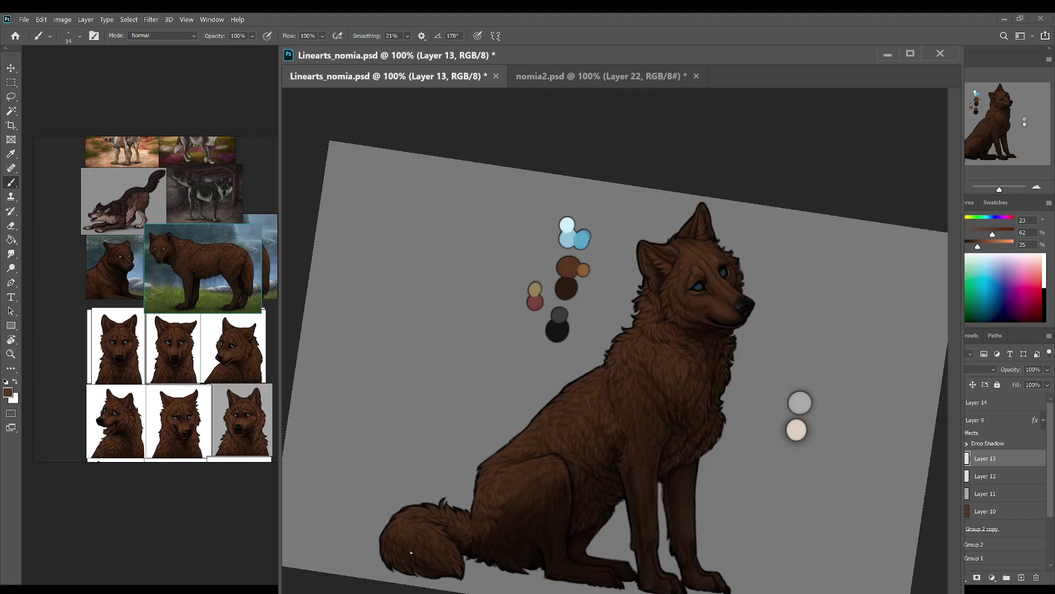
key(r)
click(170, 38)
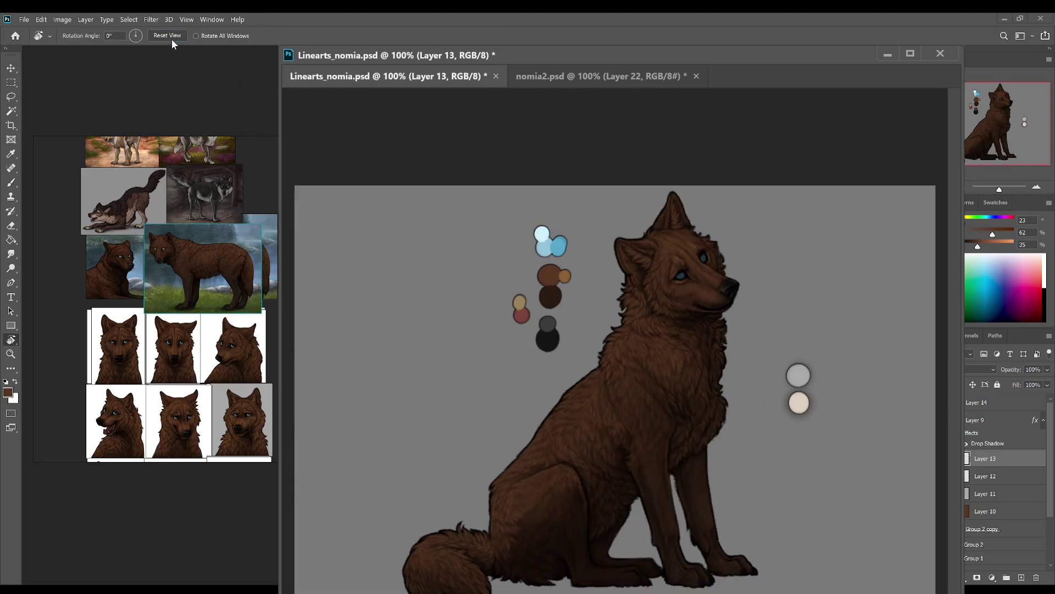
key(ctrl+minus)
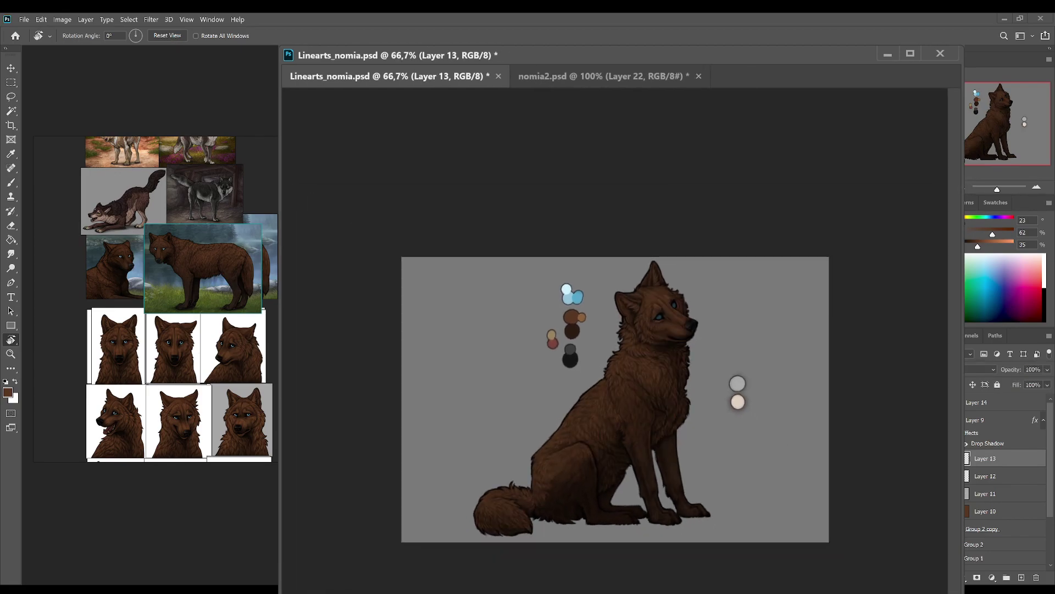
key(ctrl+s)
Step: Compare the tail before and after the last stroke, paint medium brown strokes where the tail meets the haunch, and save
key(ctrl+z)
key(ctrl+shift+z)
click(1035, 187)
key(b)
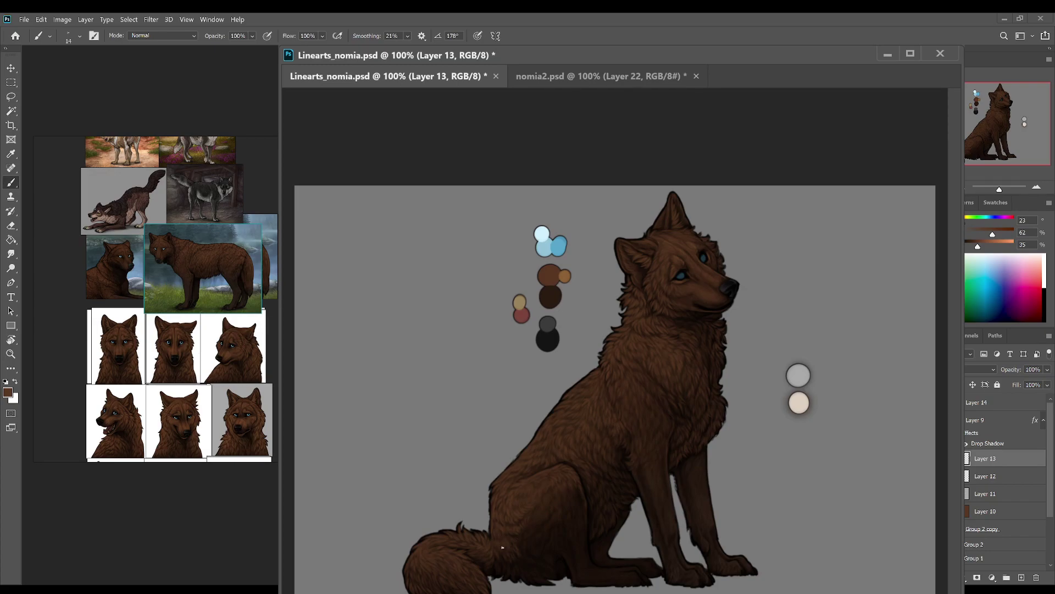
key(ctrl+s)
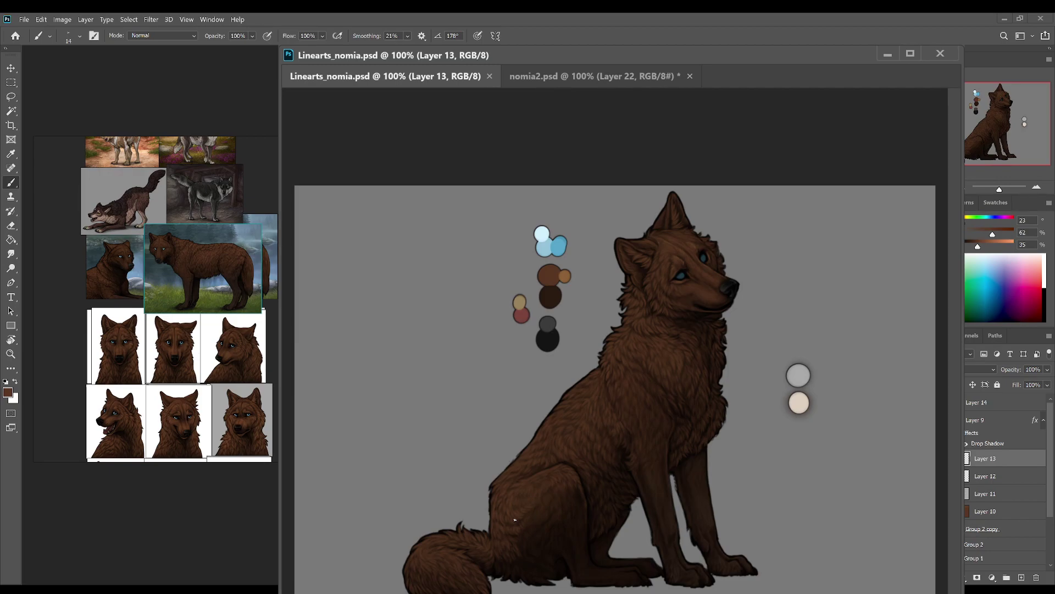
Step: Paint and smudge medium brown fur strokes along the front and top of the thigh and the lower haunch, saving the file
drag(585, 513, 586, 534)
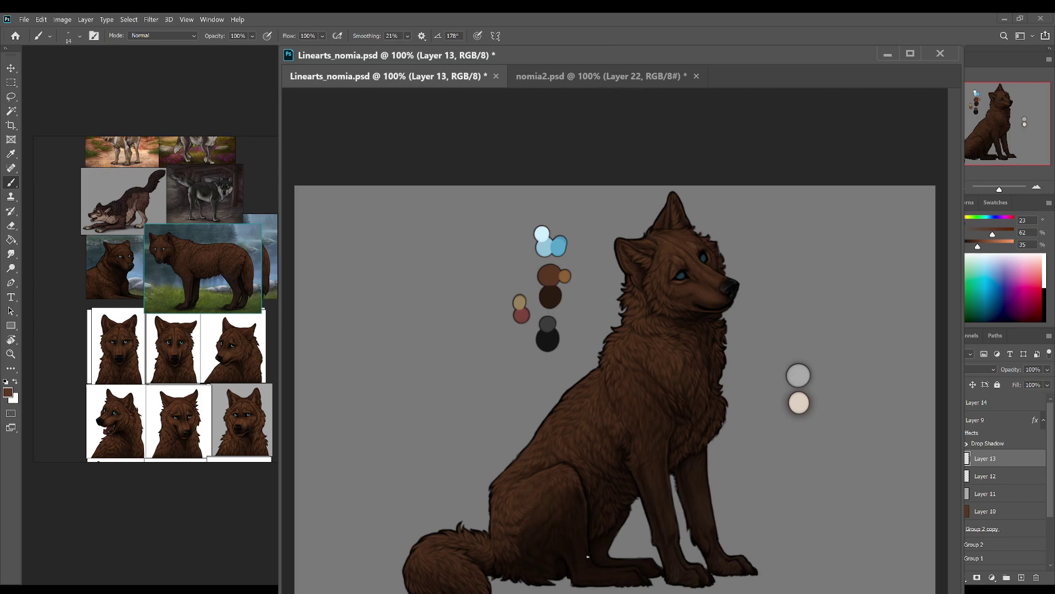
key(ctrl+s)
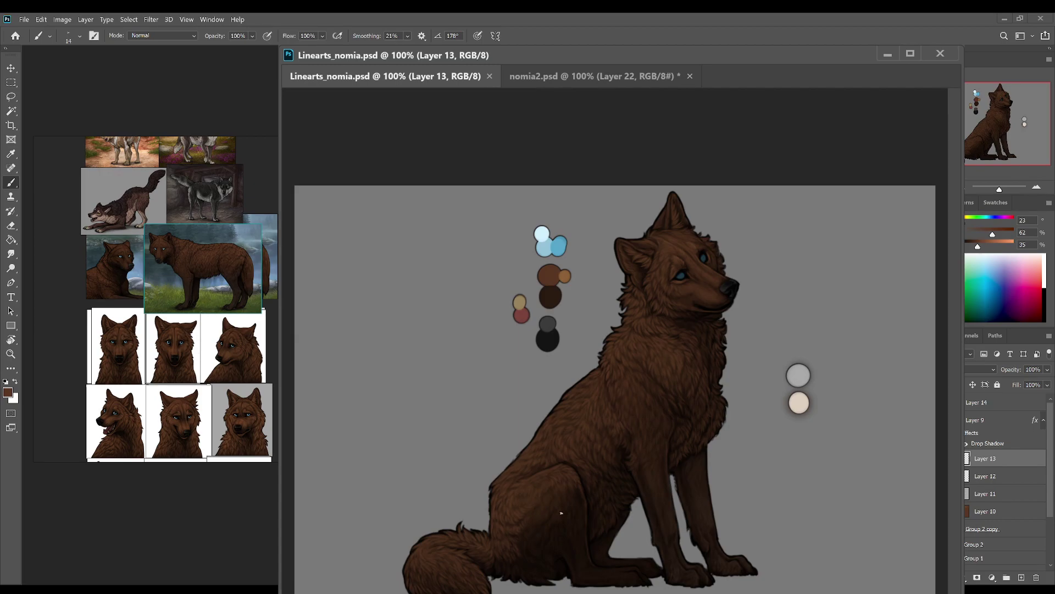
drag(570, 489, 572, 500)
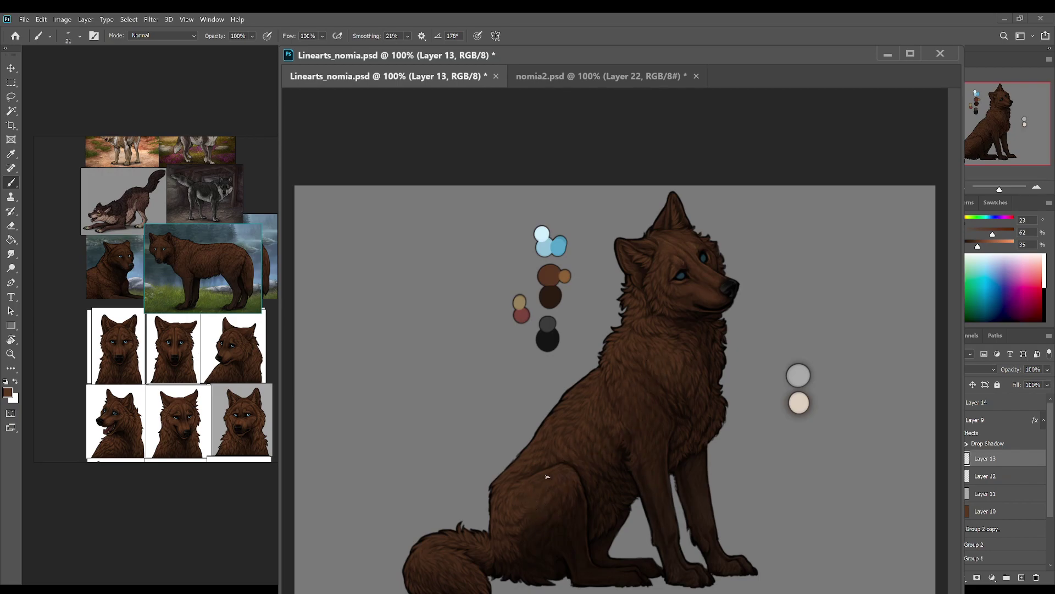
key(r)
key(b)
key(r)
key(b)
key(ctrl+s)
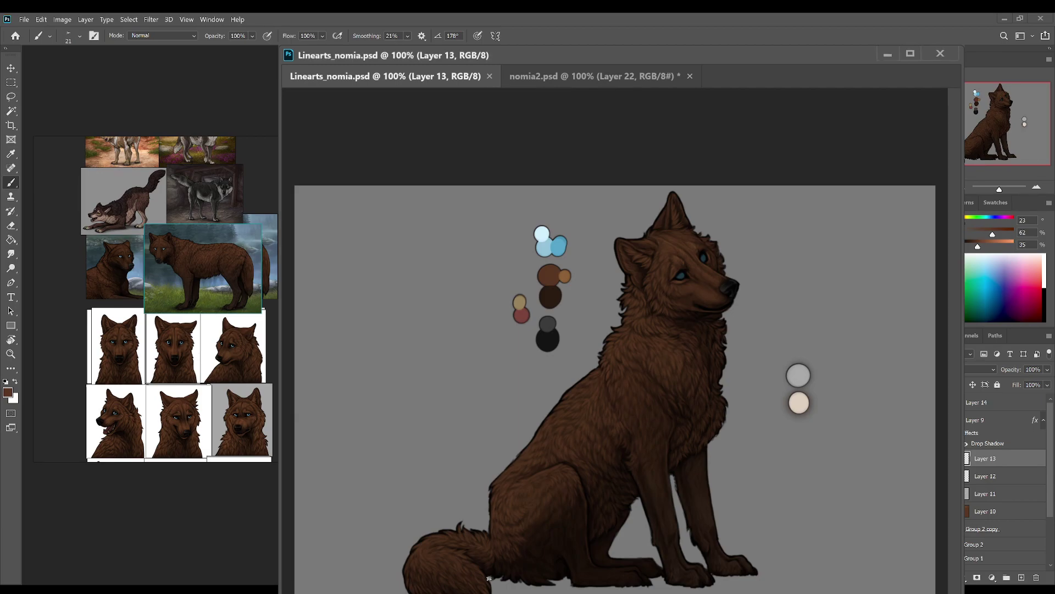
drag(544, 580, 516, 559)
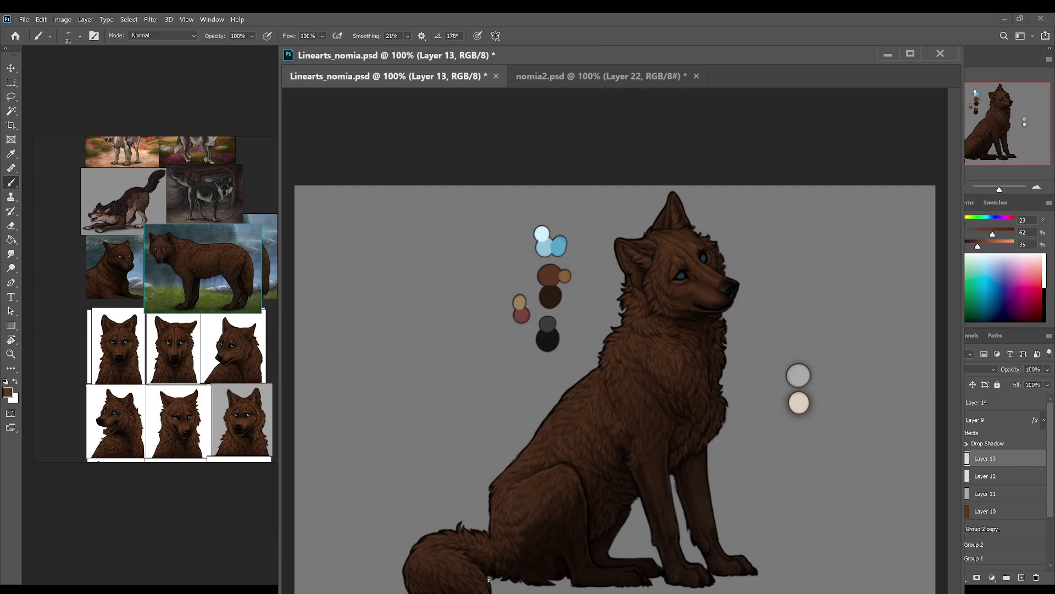
key(ctrl+s)
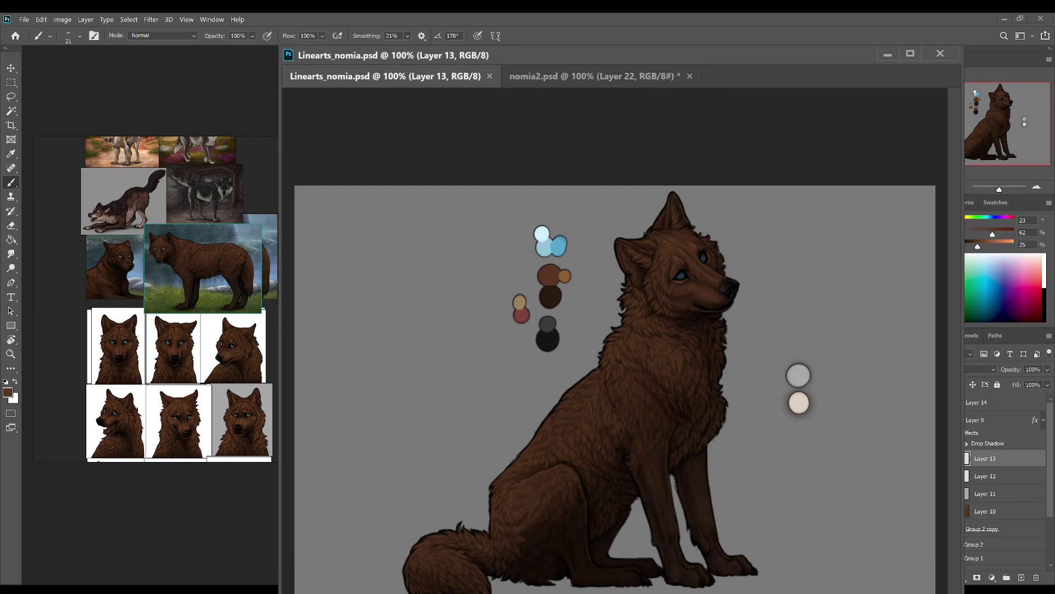
Step: Add fur strokes to the middle of the haunch with resampled medium brown, smudge them, and save the file
click(523, 536)
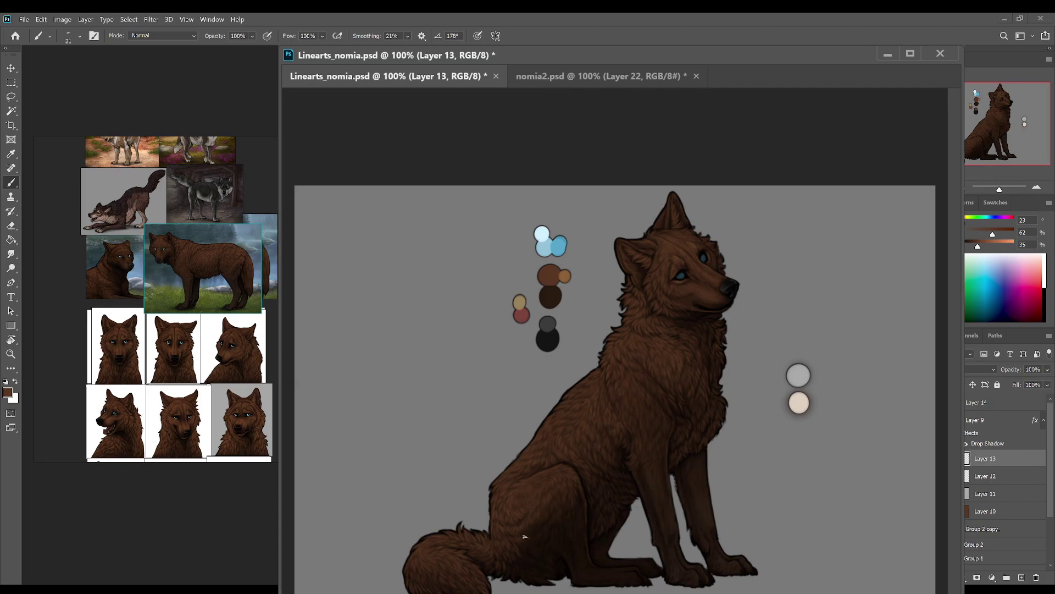
alt+click(531, 541)
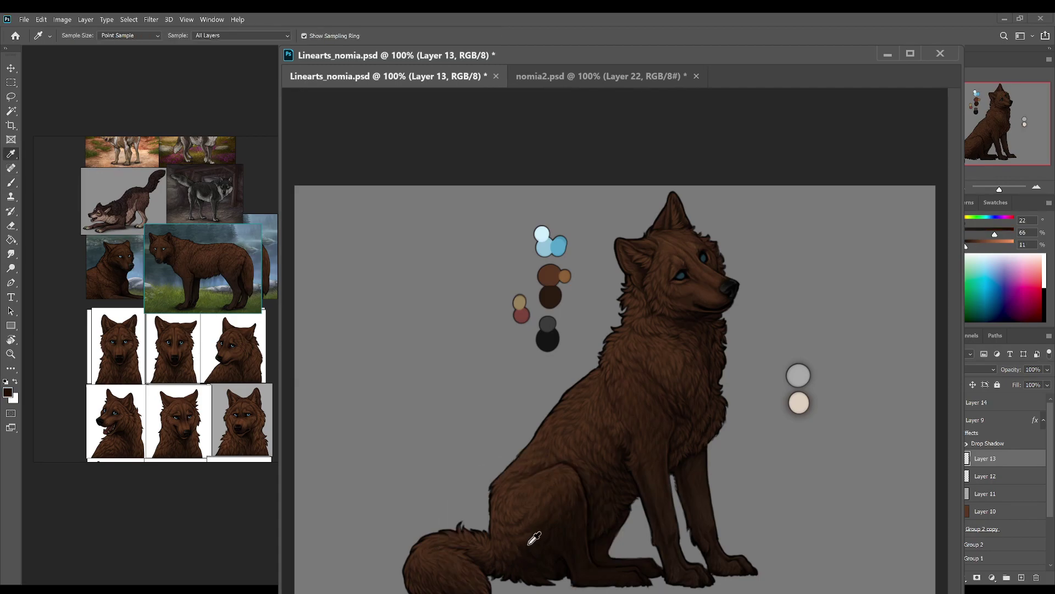
click(557, 298)
key(b)
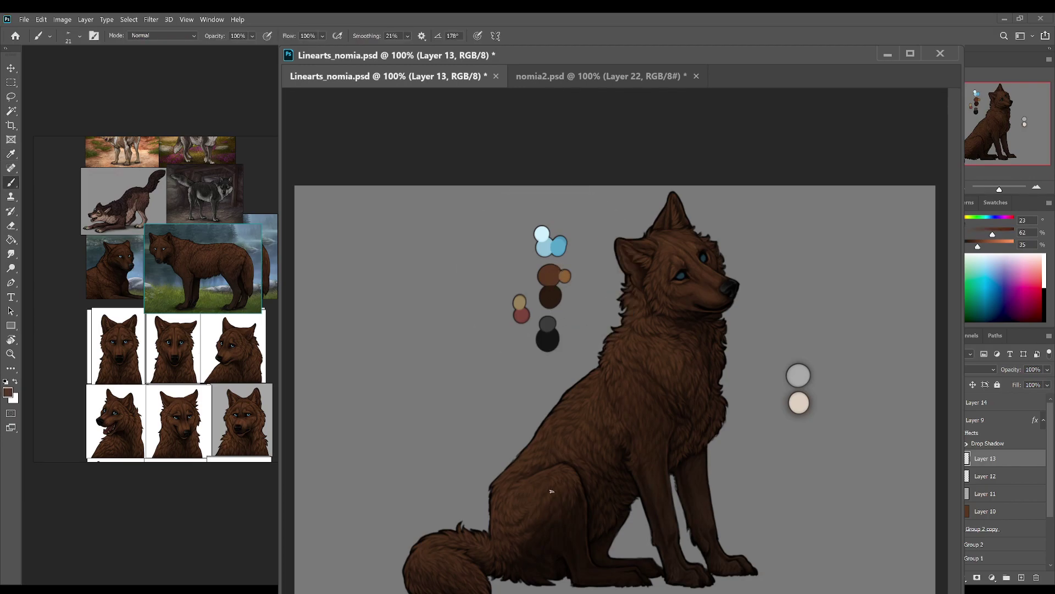
key(r)
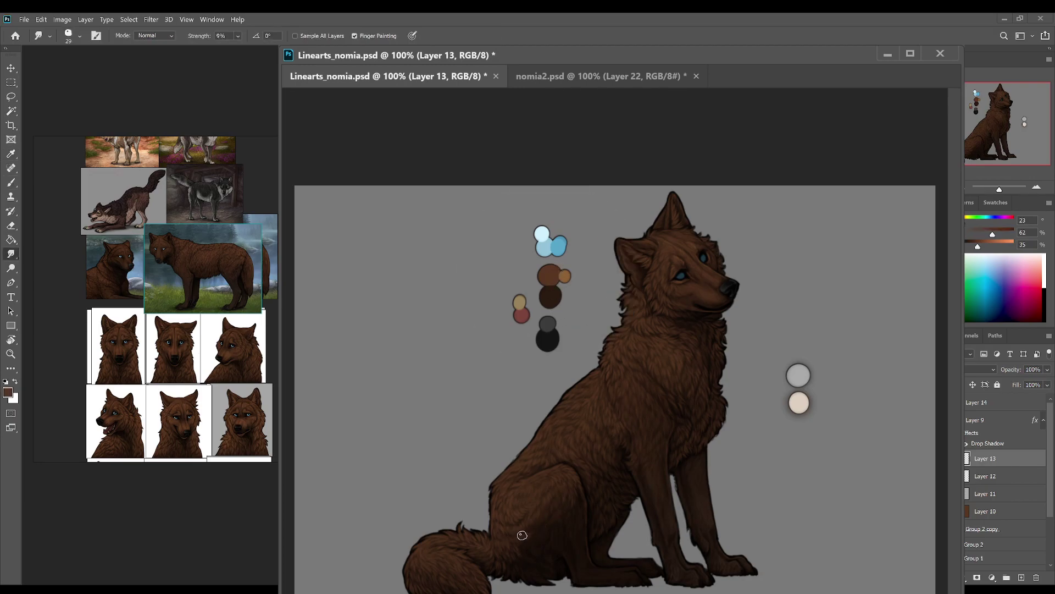
key(ctrl+s)
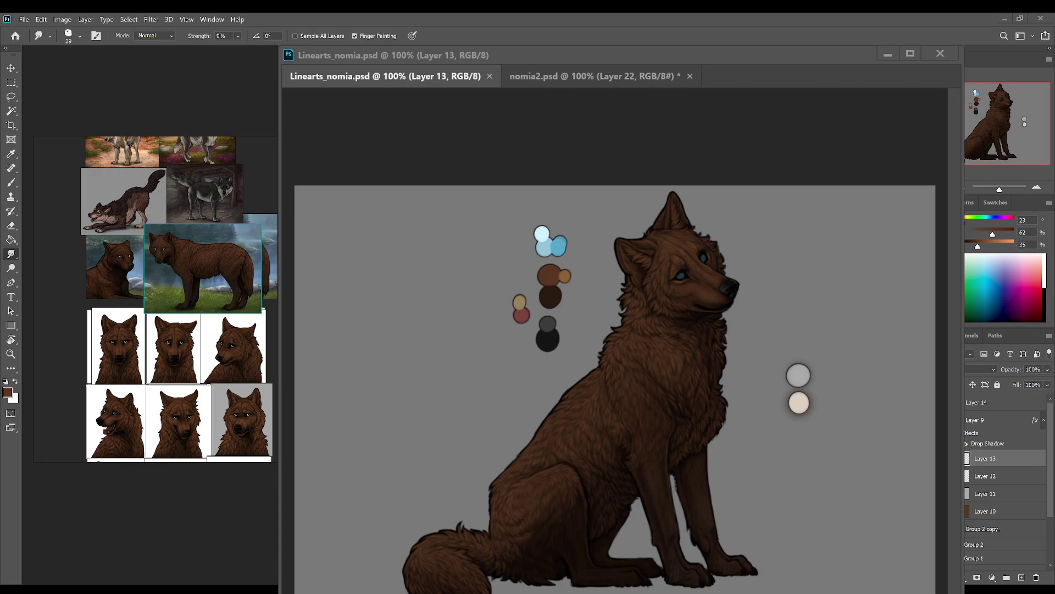
click(54, 225)
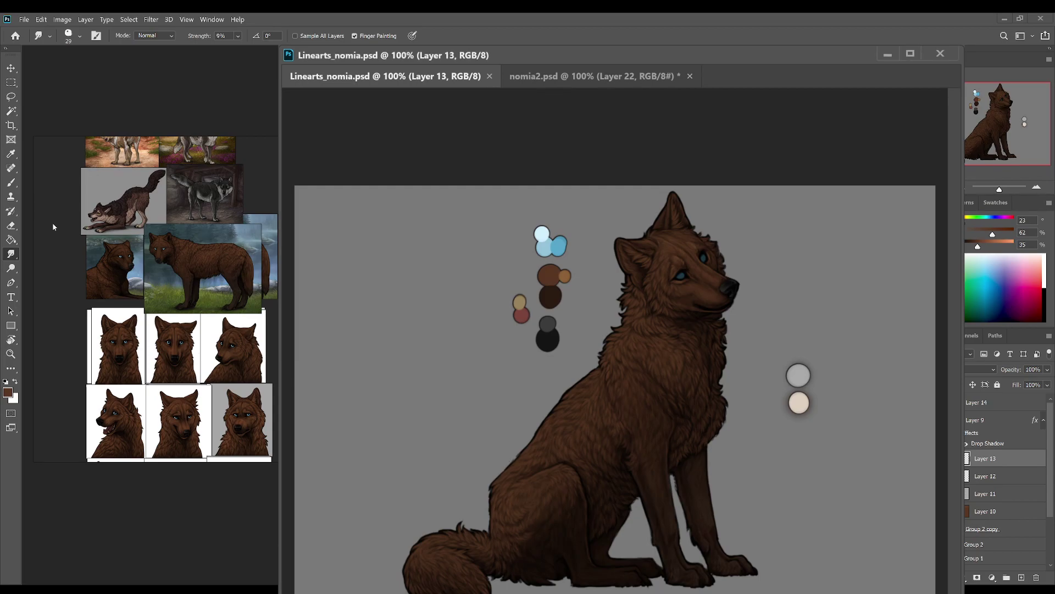
click(199, 460)
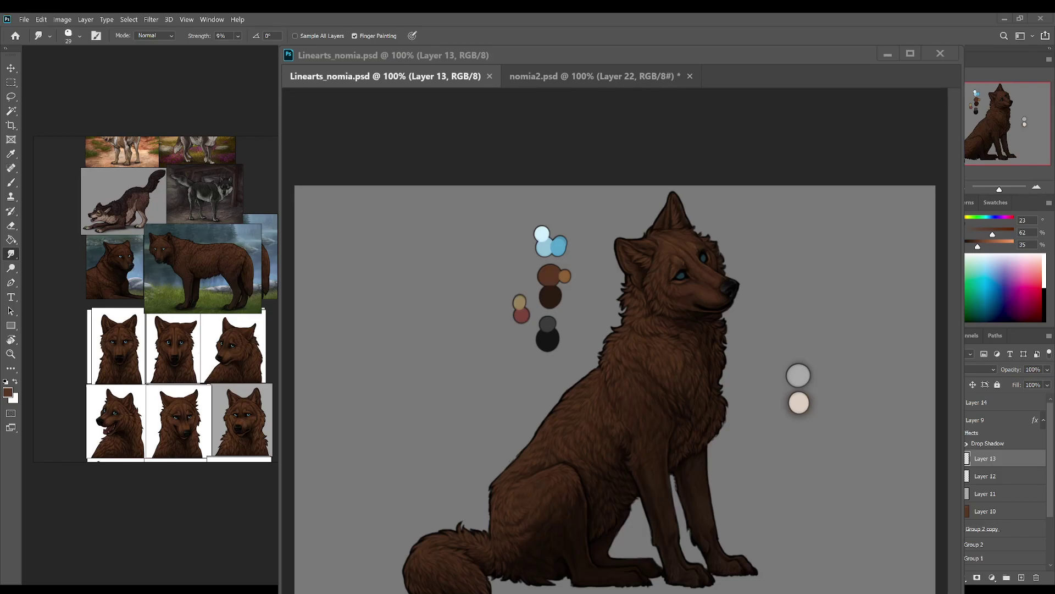
click(645, 57)
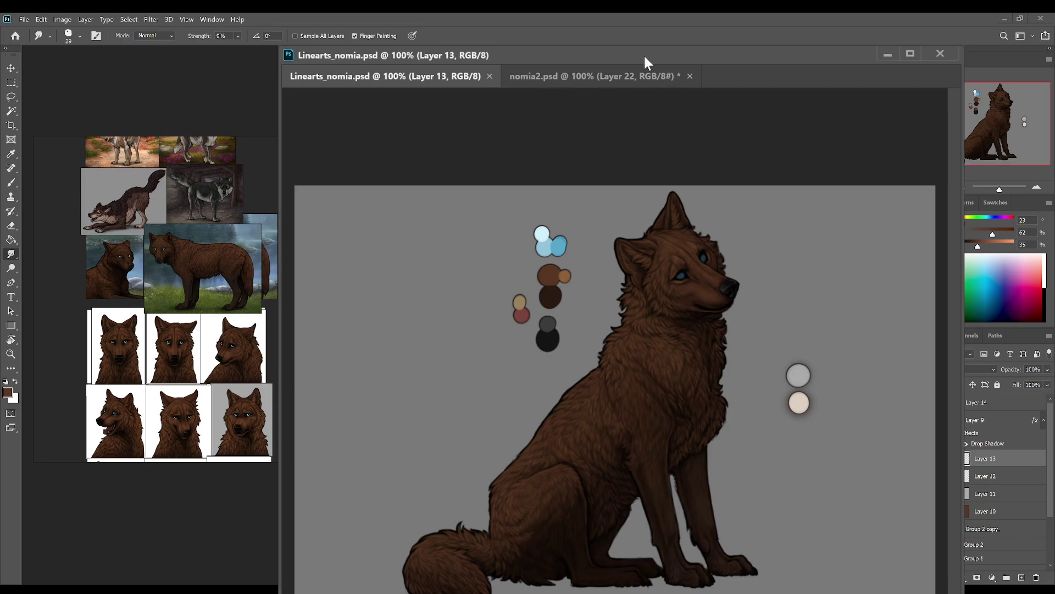
Step: Compare the last haunch stroke before and after, paint and smudge more medium brown fur across the haunch, and save
key(ctrl+)
key(ctrl+)
key(ctrl+z)
key(ctrl+shift+z)
key(i)
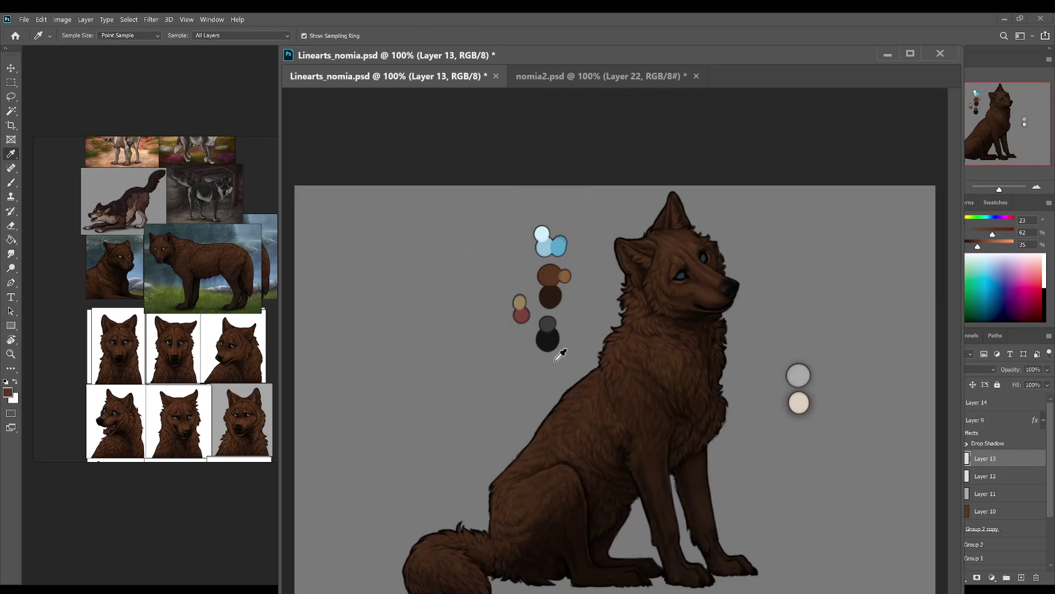
key(b)
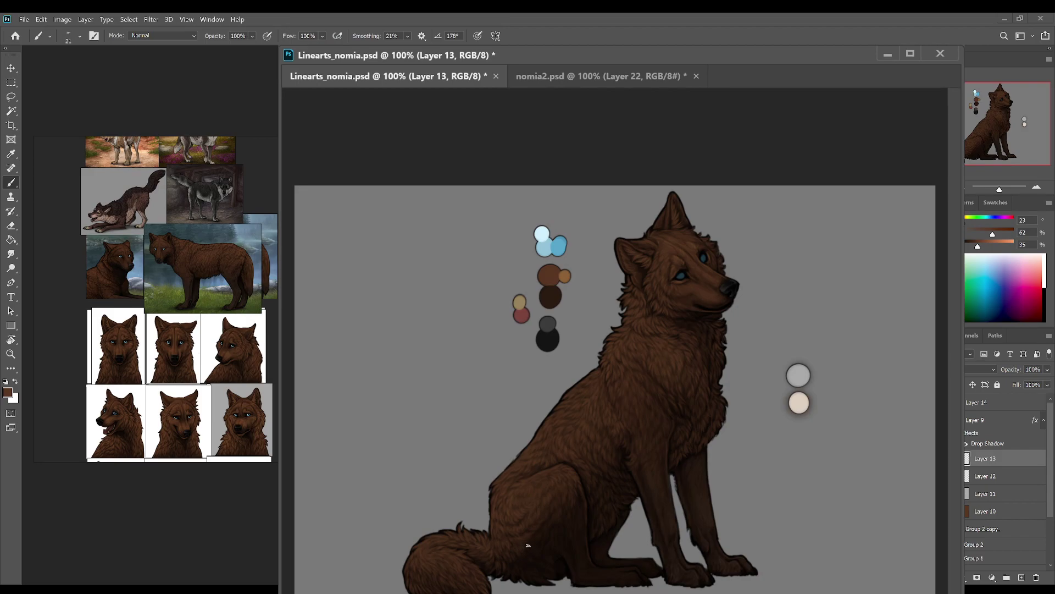
key(r)
key(b)
key(r)
key(b)
key(r)
key(ctrl+s)
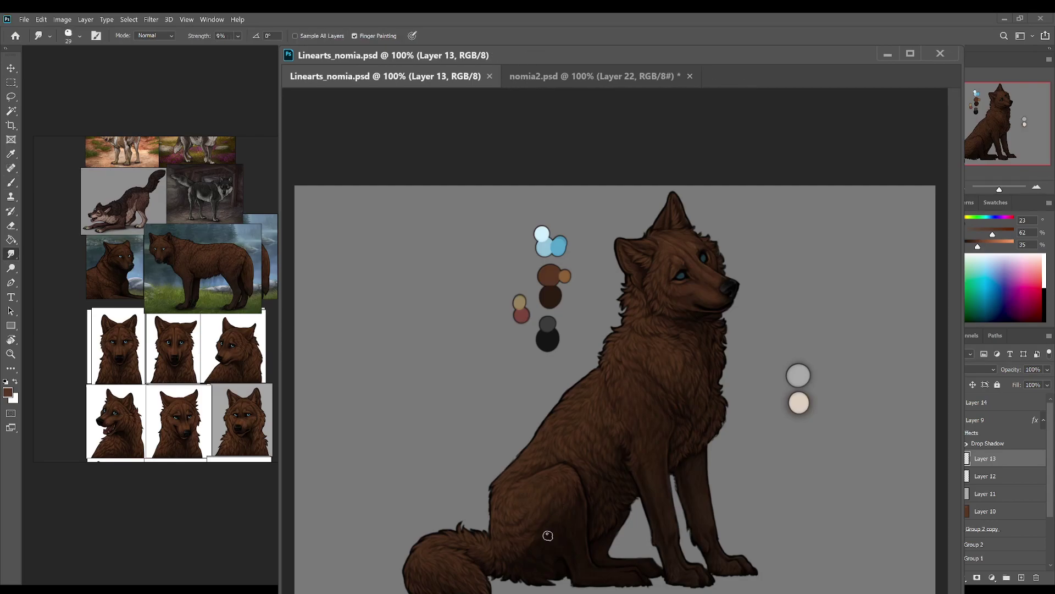
Step: Paint medium brown fur near the front edge of the thigh, smudge it into the shadow, and save the file
key(b)
click(575, 506)
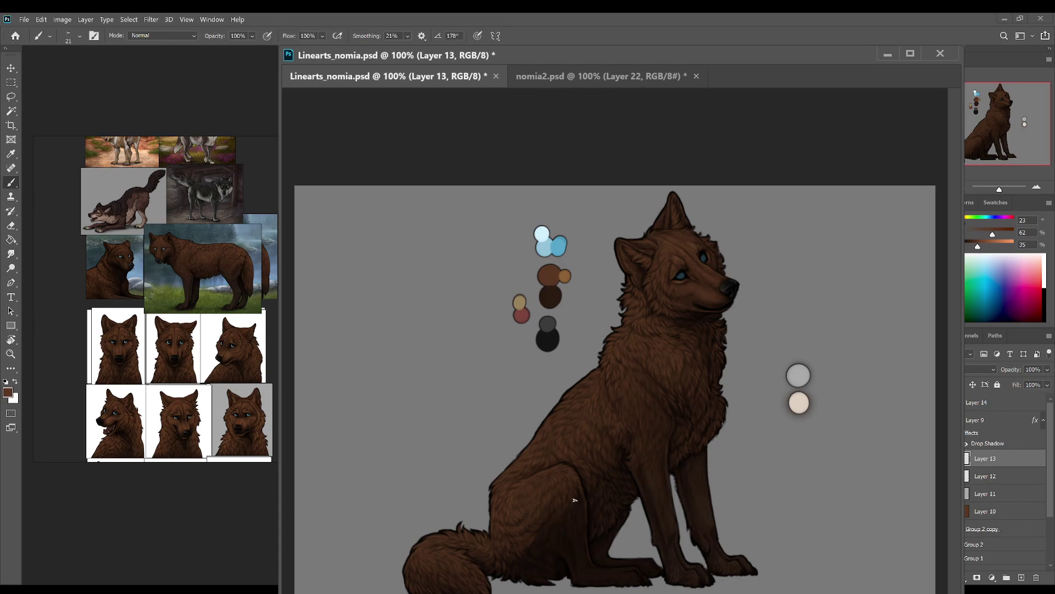
key(r)
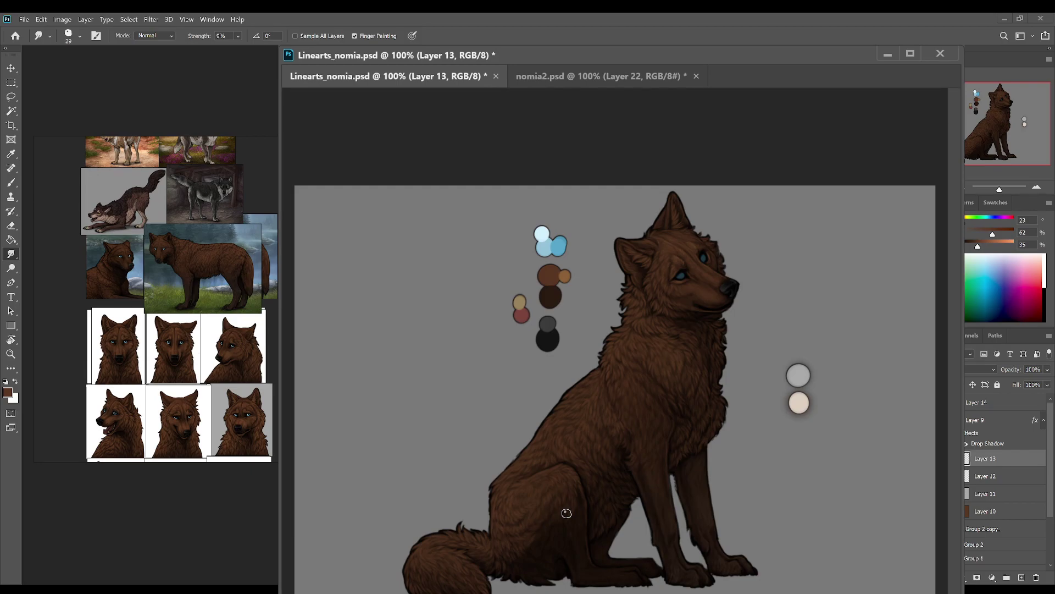
click(934, 459)
click(934, 459)
key(ctrl+s)
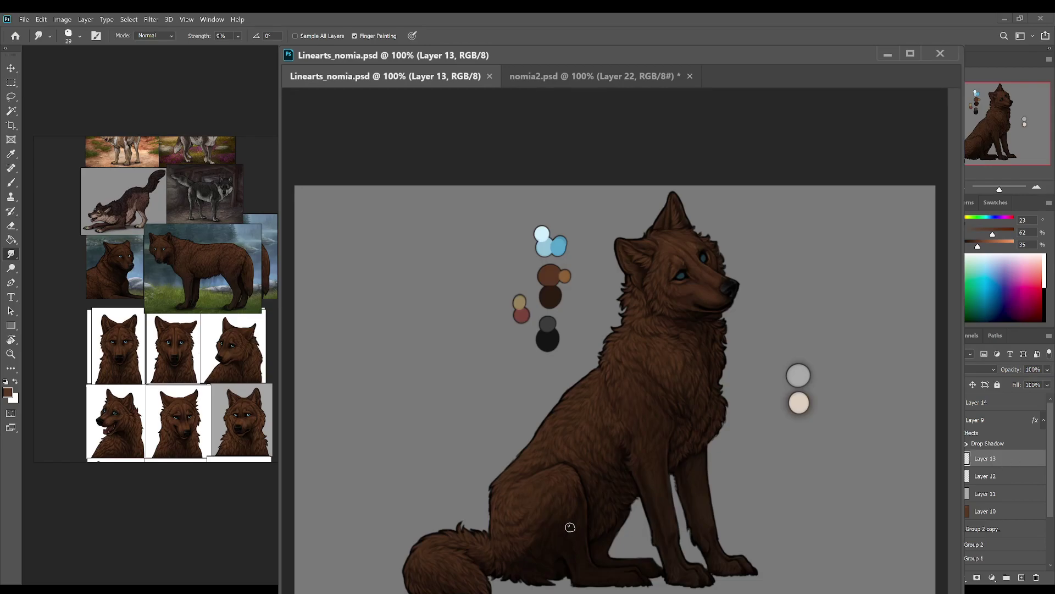
Step: Extend the medium brown fur strokes over the inner thigh and toward the tail base, smudge them, and save
key(b)
drag(570, 527, 579, 490)
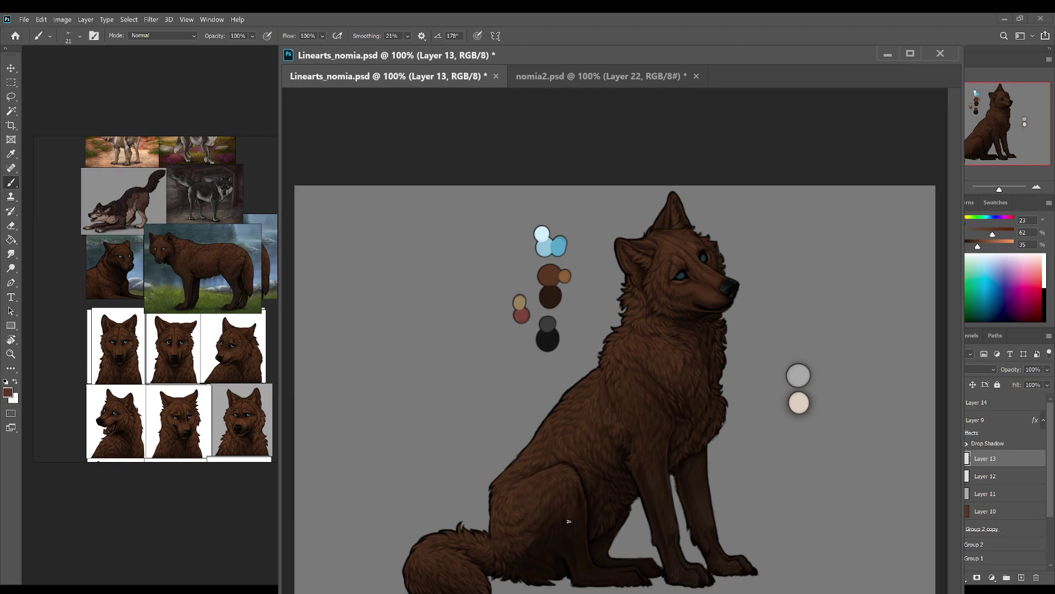
key(r)
key(b)
key(r)
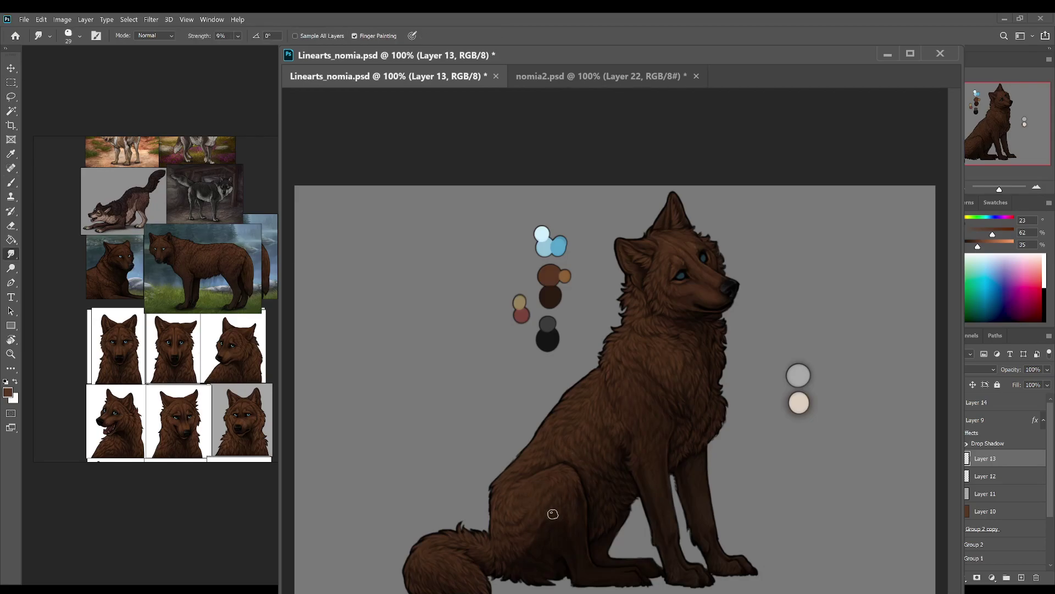
key(b)
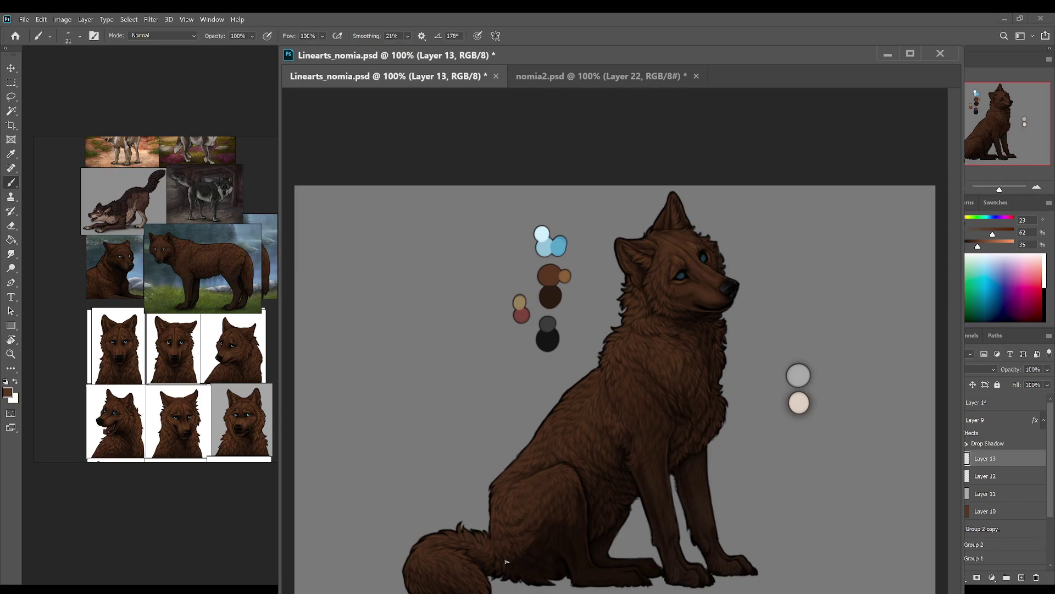
key(ctrl+s)
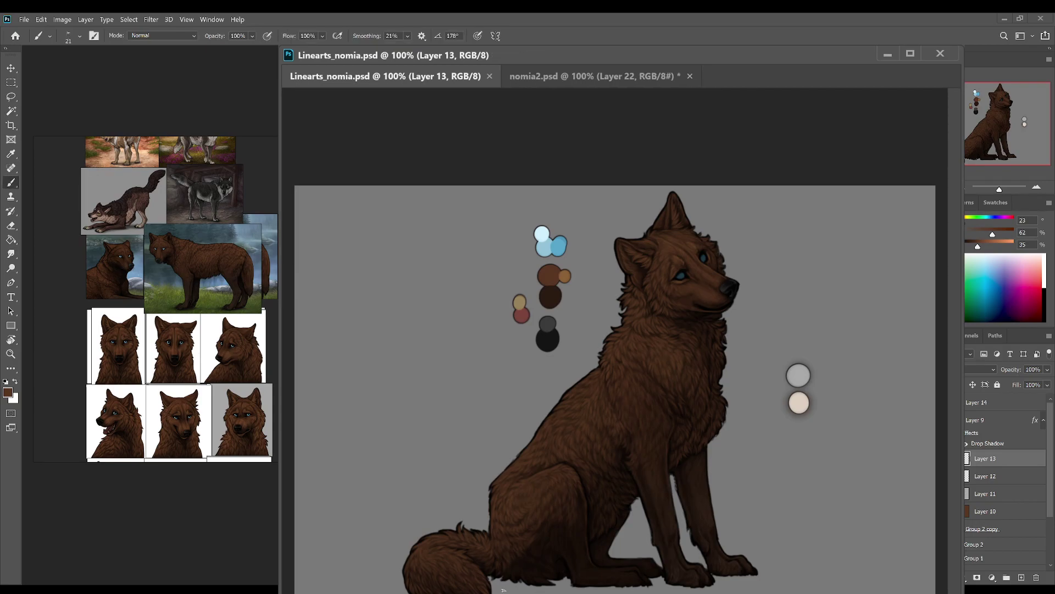
Step: Paint dark brown fur strokes on the lower haunch beside the tail base and save the file
key(ctrl+v)
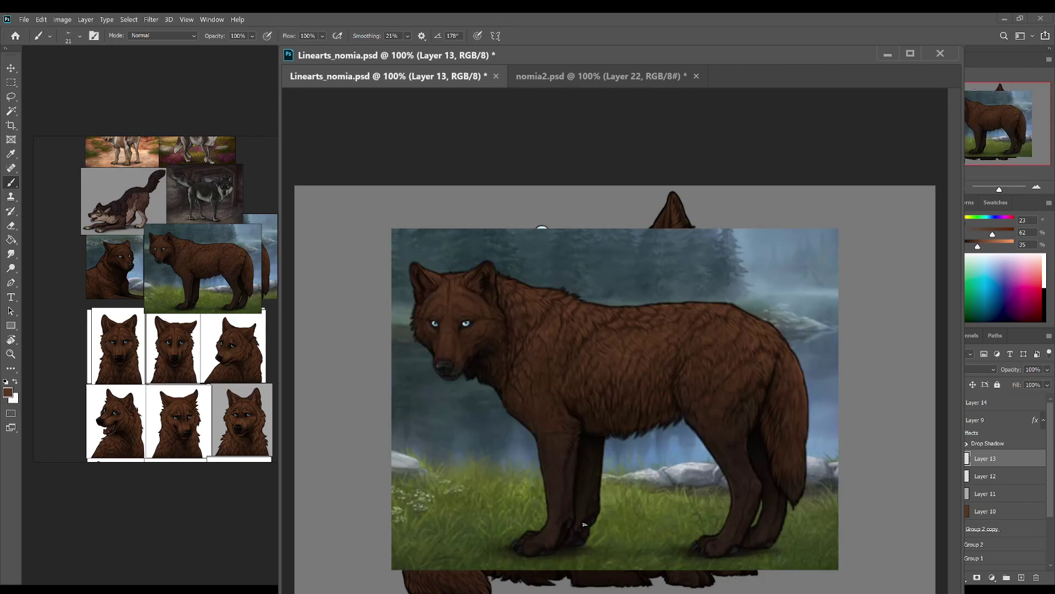
key(ctrl+z)
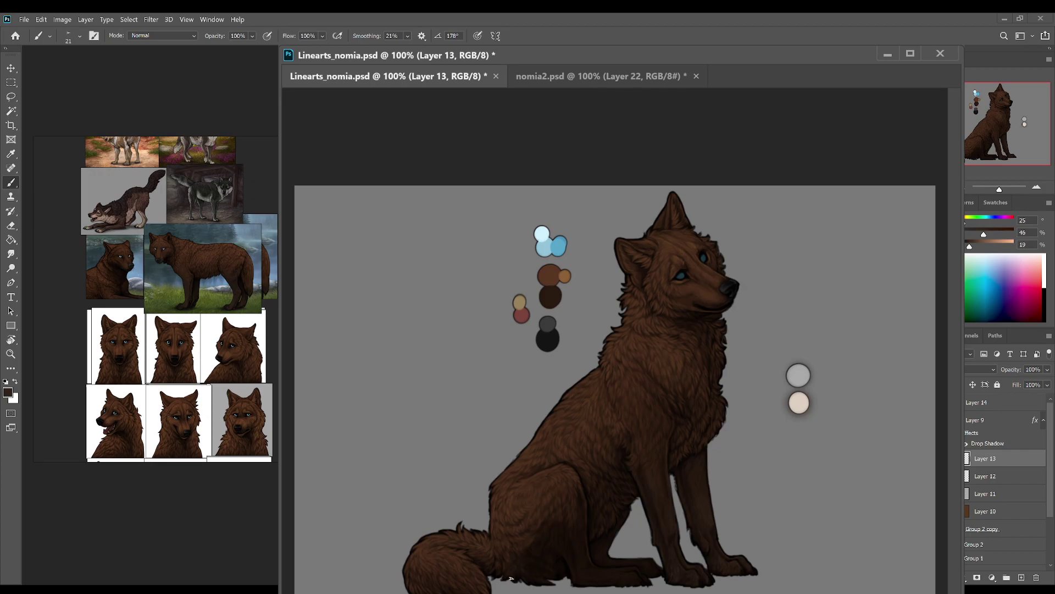
alt+click(522, 551)
alt+click(517, 562)
key(ctrl+s)
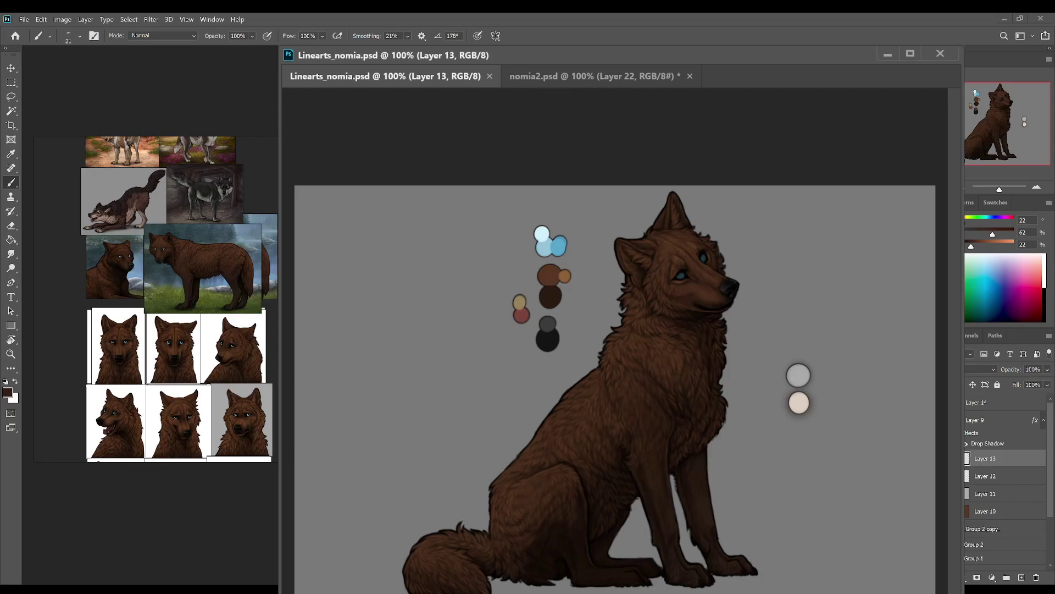
Step: Paint medium brown fur strokes on the lower haunch near the tail base, smudge them, and save the file
key(i)
click(556, 293)
key(b)
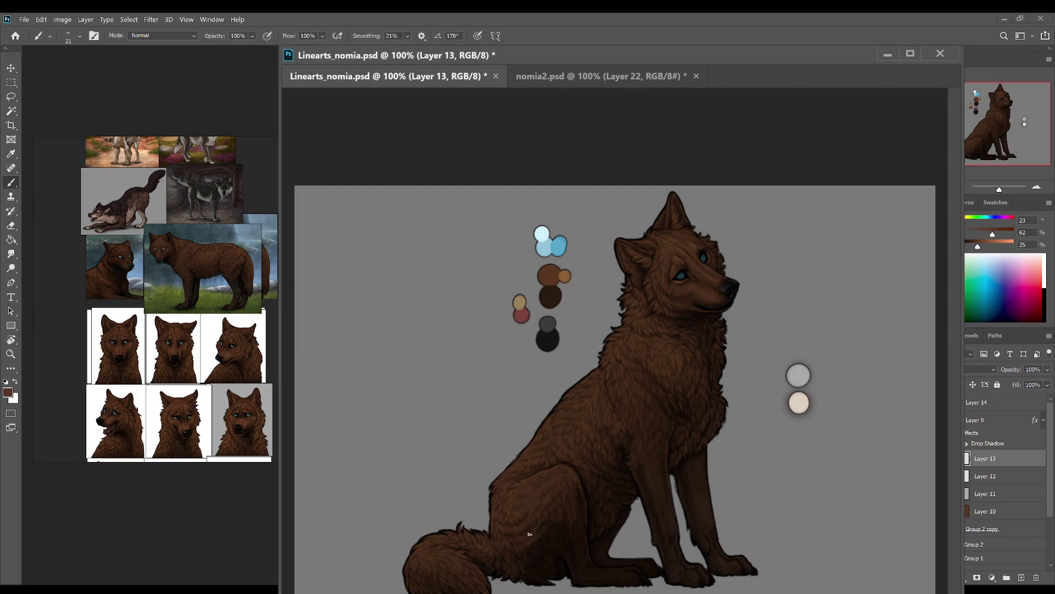
key(r)
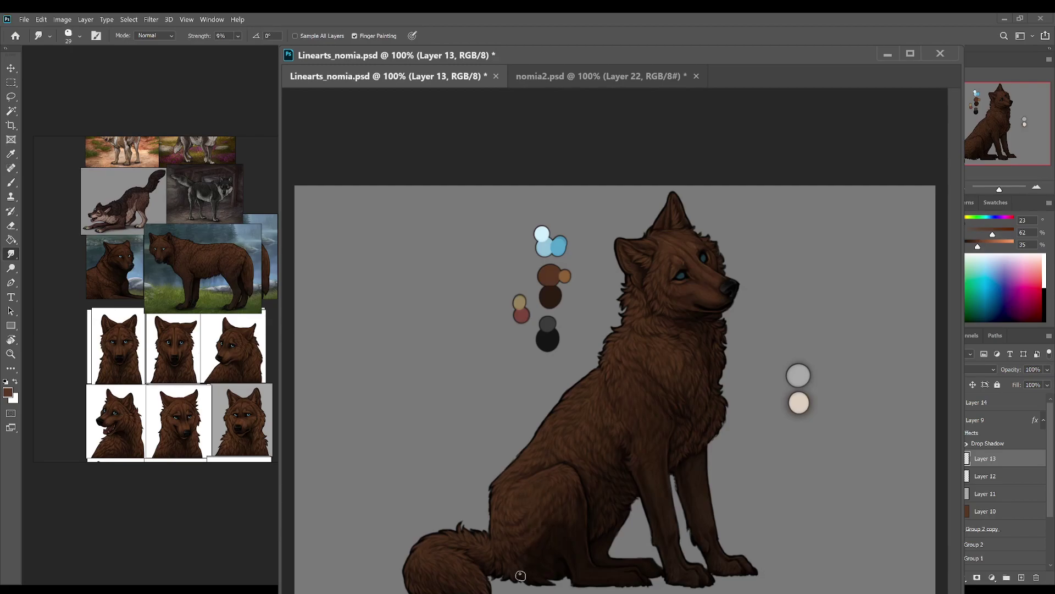
key(ctrl+s)
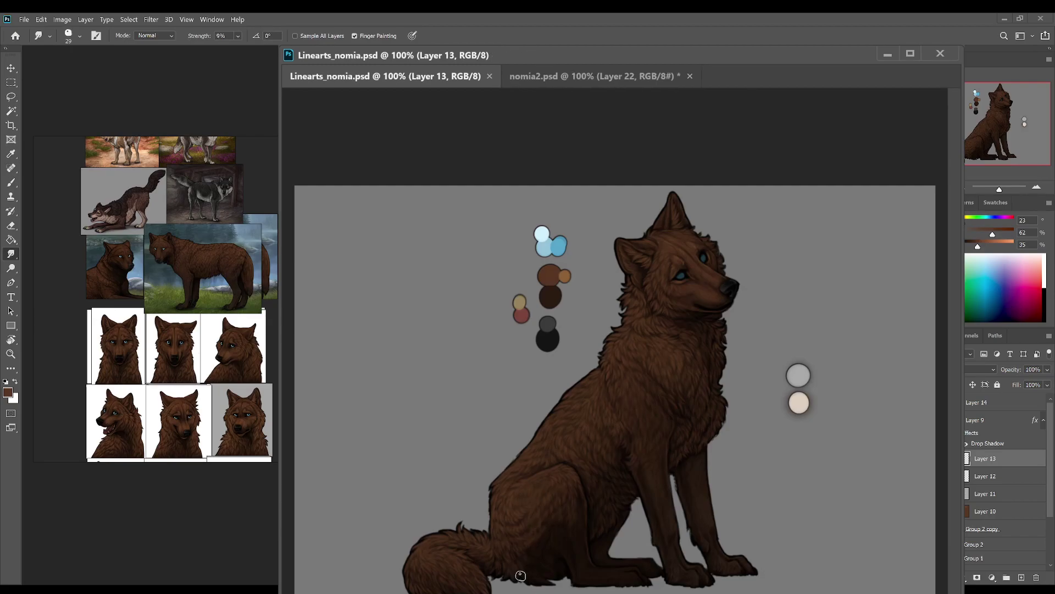
Step: Add a medium brown stroke on the lower thigh, darken the area with brown sampled from the standing wolf's foreleg, and save
key(b)
drag(572, 534, 573, 538)
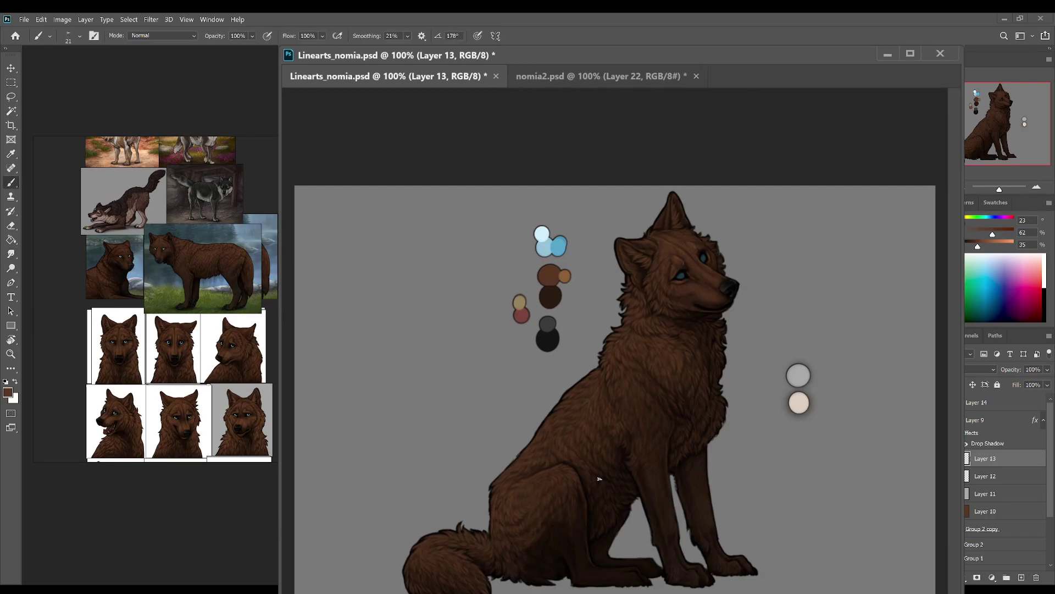
key(ctrl+comma)
key(i)
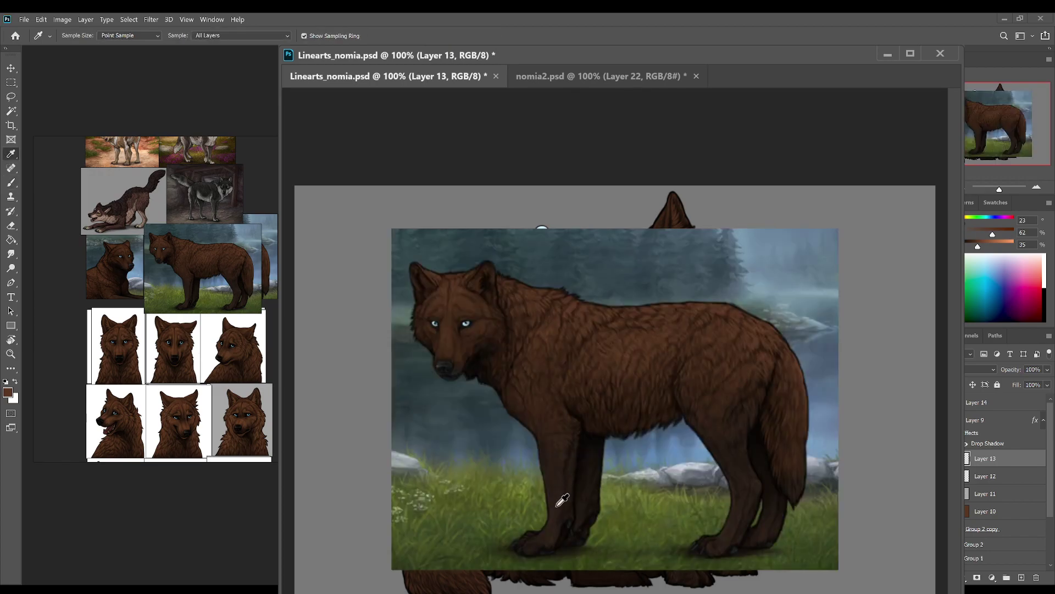
click(553, 516)
key(b)
key(ctrl+comma)
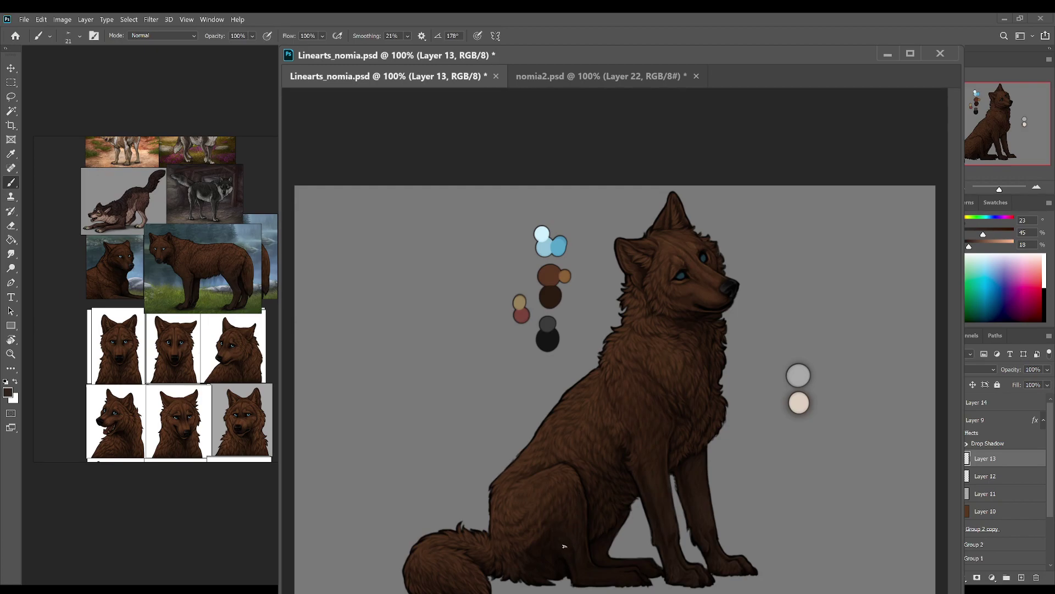
key(ctrl+s)
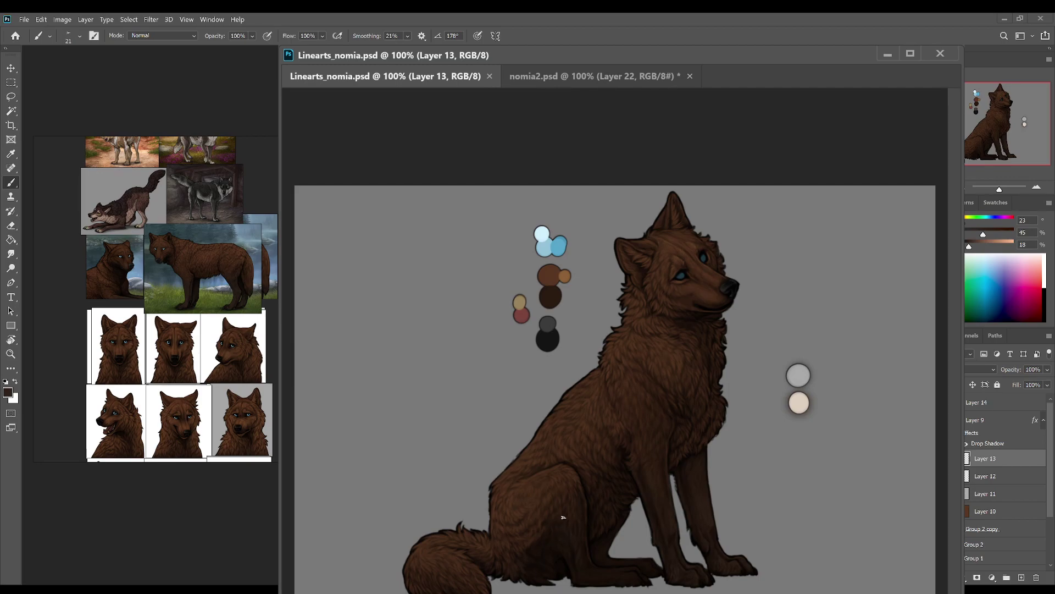
Step: Reduce the brush to 17 px and paint fine dark brown fur strokes on the lower thigh
key([)
click(538, 547)
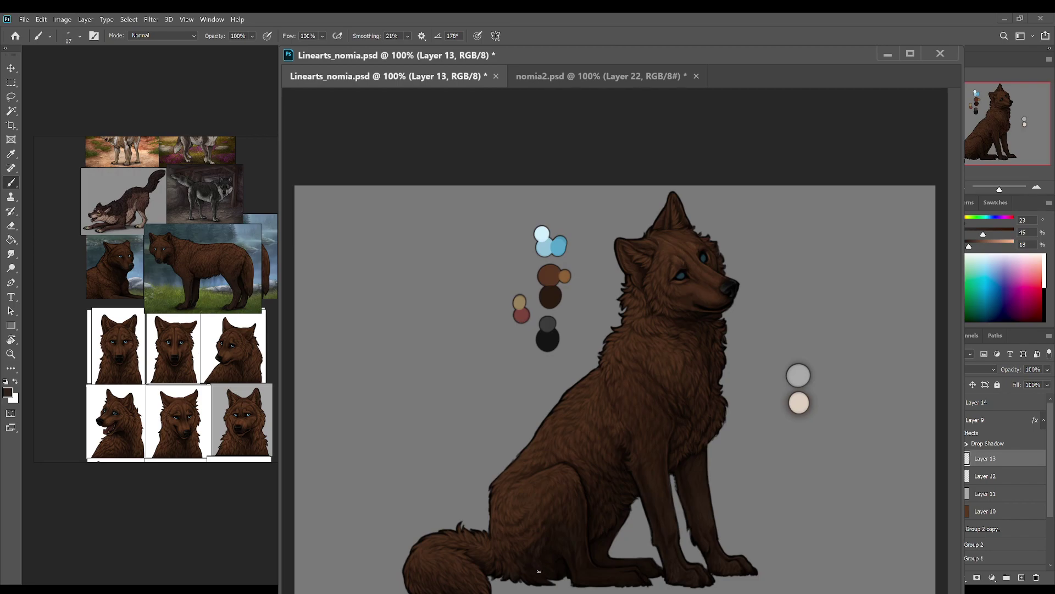
alt+click(552, 545)
Step: Sample the dark brown of the standing wolf's hind leg from the reference and save the file
key(alt)
key(alt)
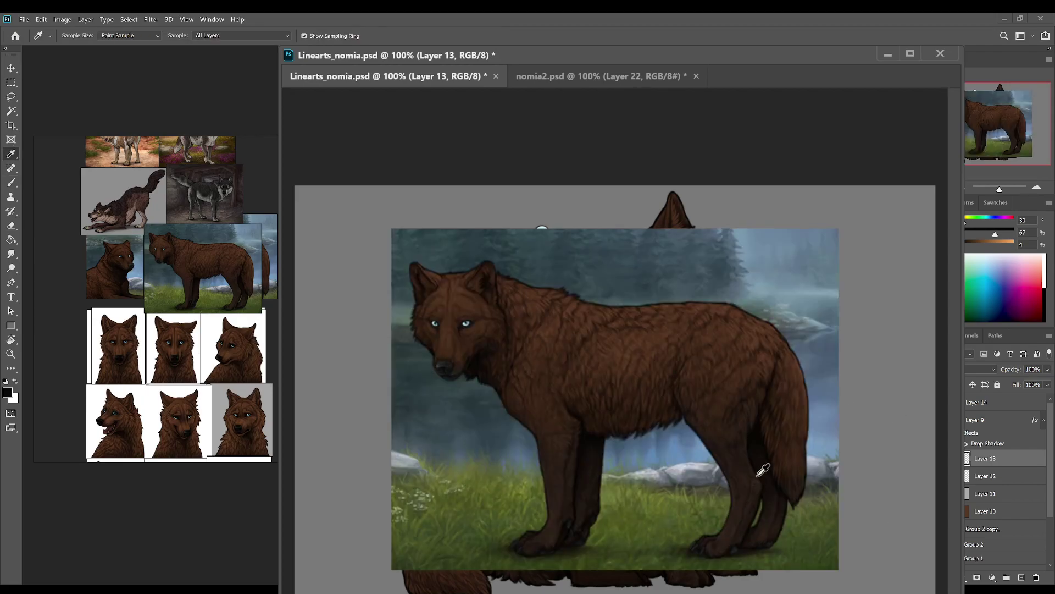
alt+click(756, 482)
key(ctrl+comma)
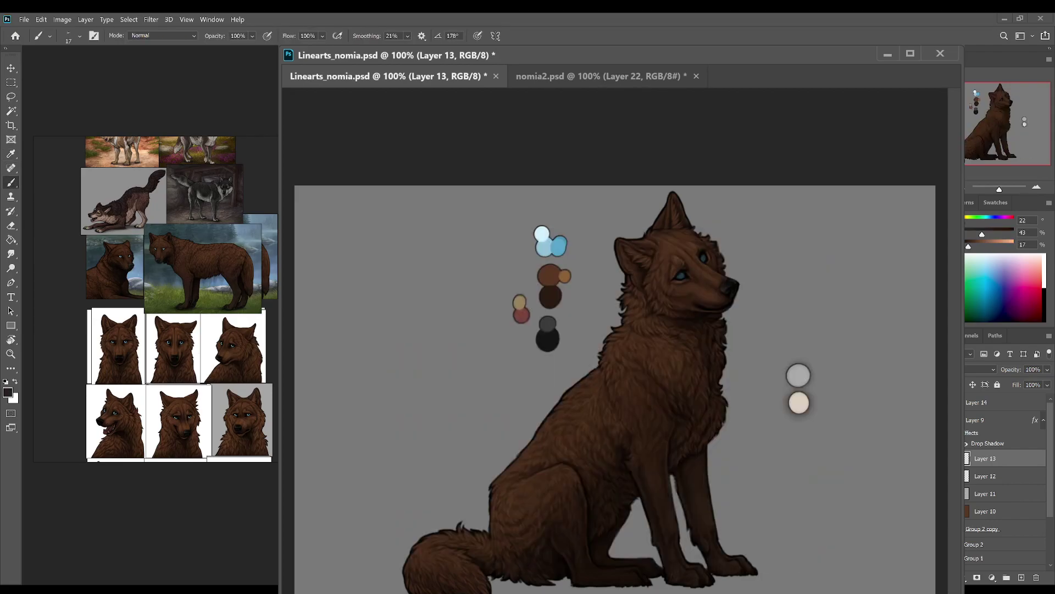
key(ctrl+s)
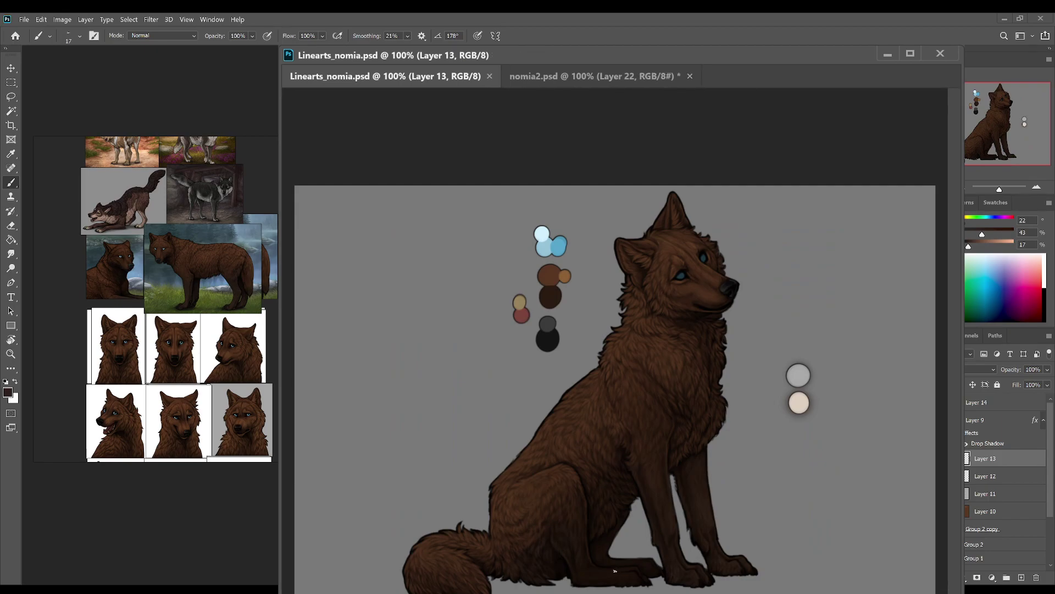
Step: Paint dark brown shading on the hind foot, smudge it along the lower leg, and save the file
key(r)
drag(574, 580, 674, 561)
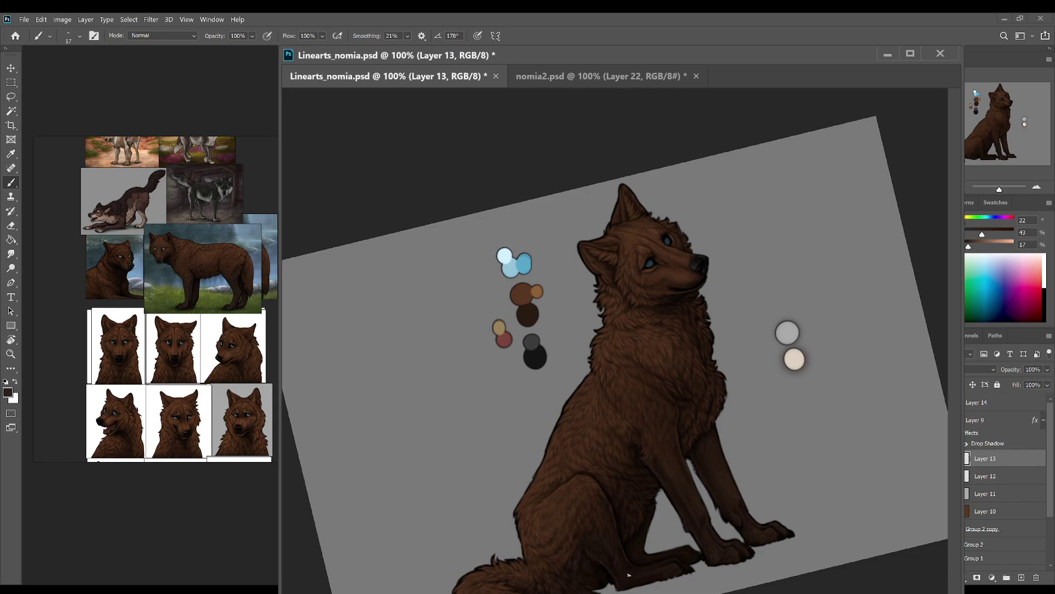
key(r)
key(b)
key(r)
drag(686, 587, 587, 530)
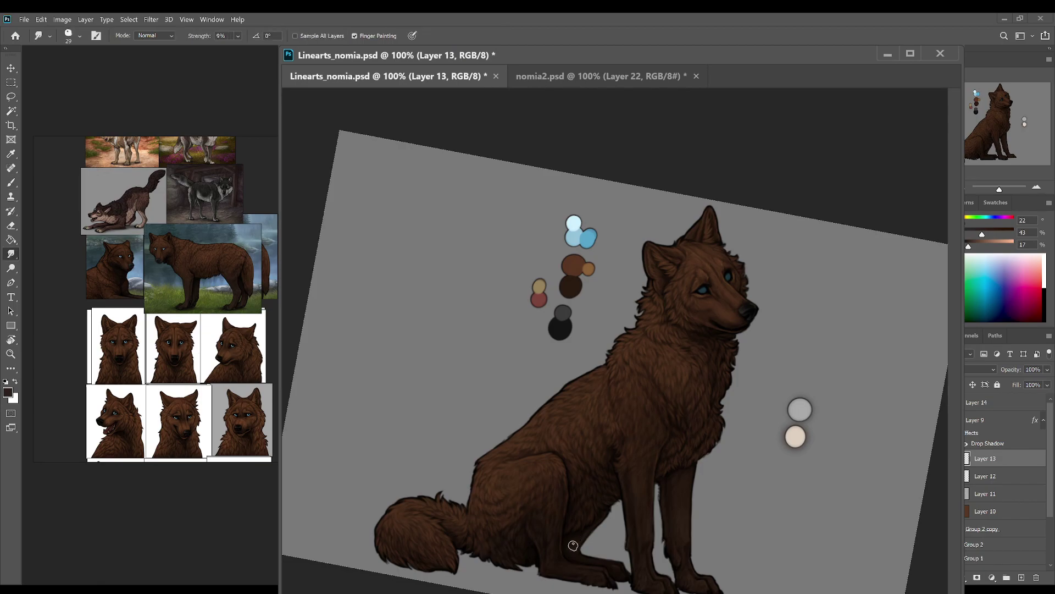
key(r)
drag(636, 515, 510, 525)
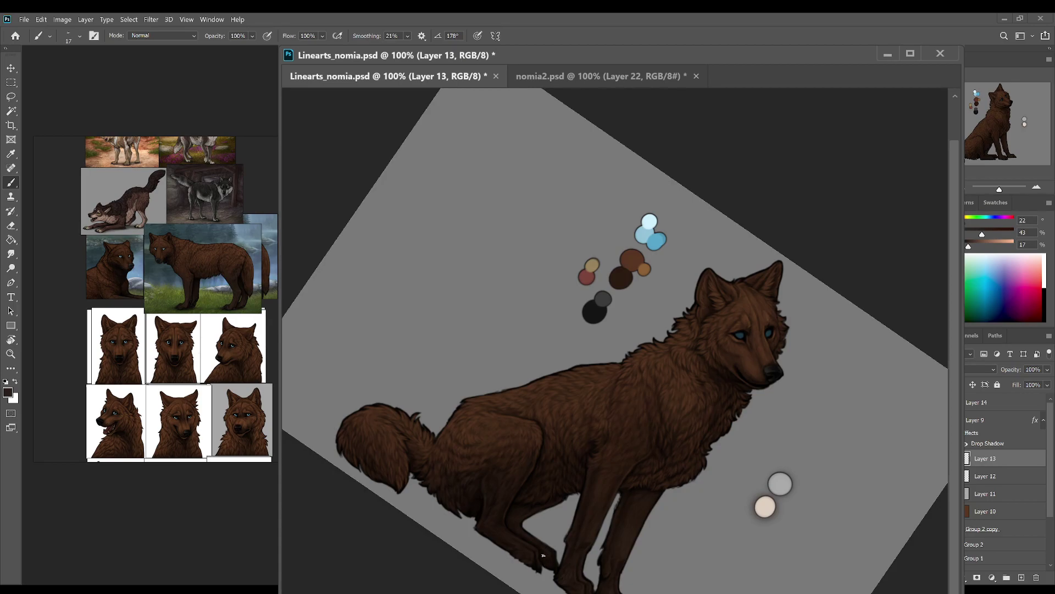
key(ctrl+s)
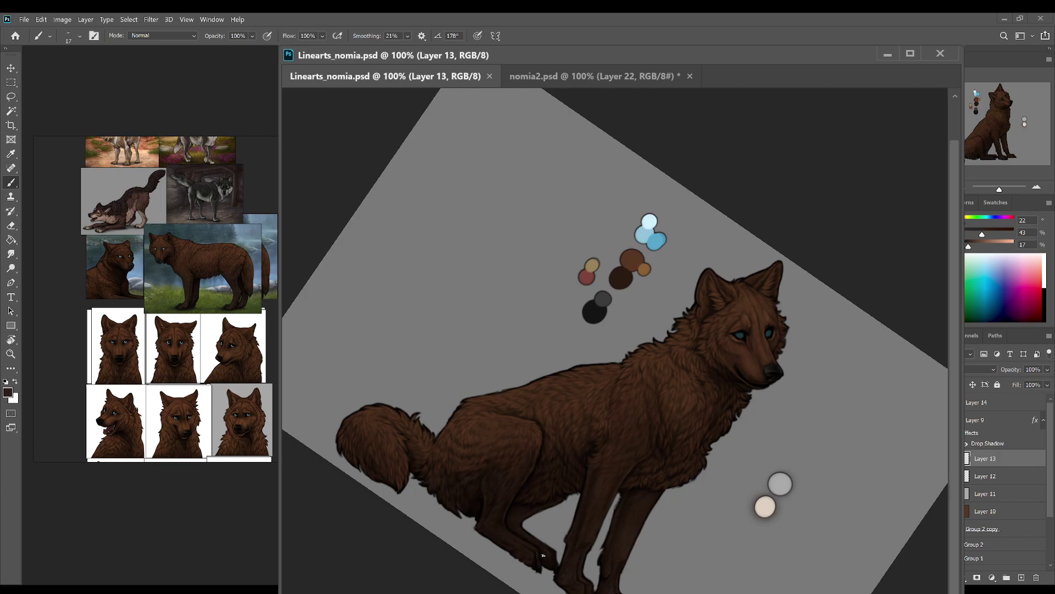
Step: Undo a trial stroke on the hind toes, repaint it, and save with the canvas rotation reset
drag(543, 555, 547, 568)
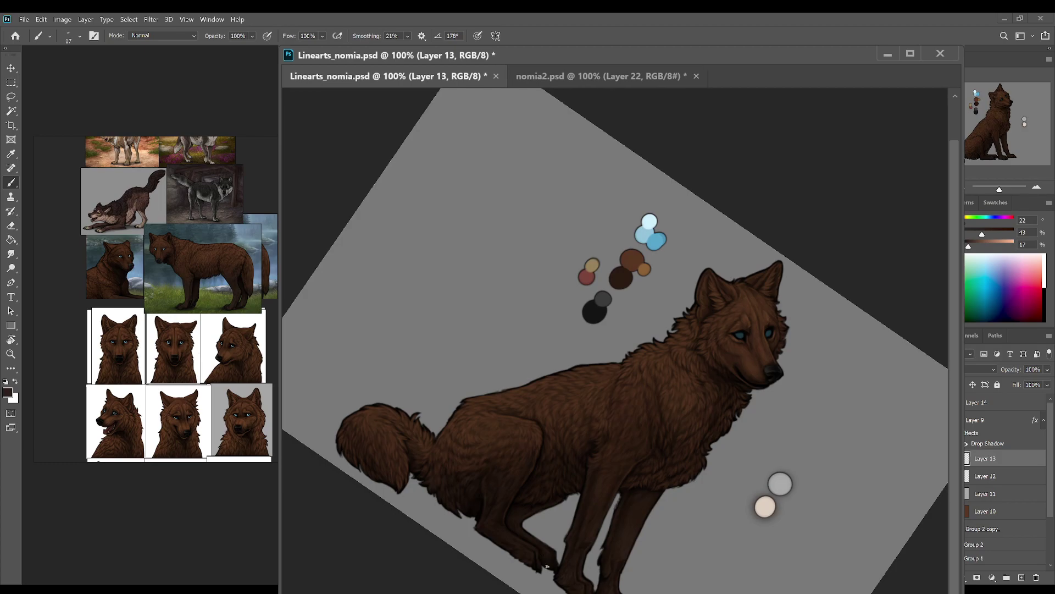
key(ctrl+z)
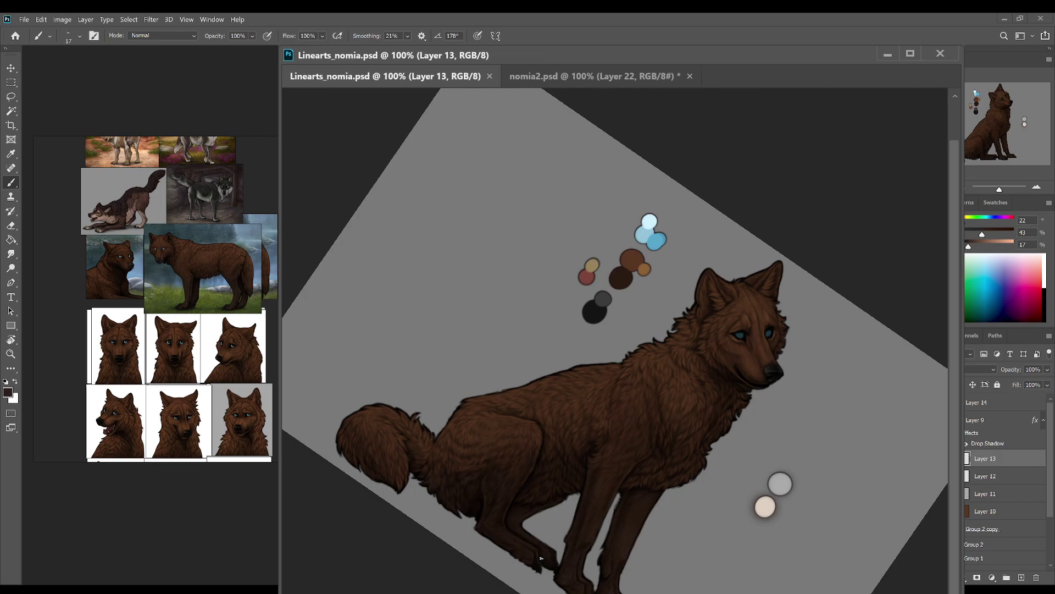
drag(567, 560, 550, 566)
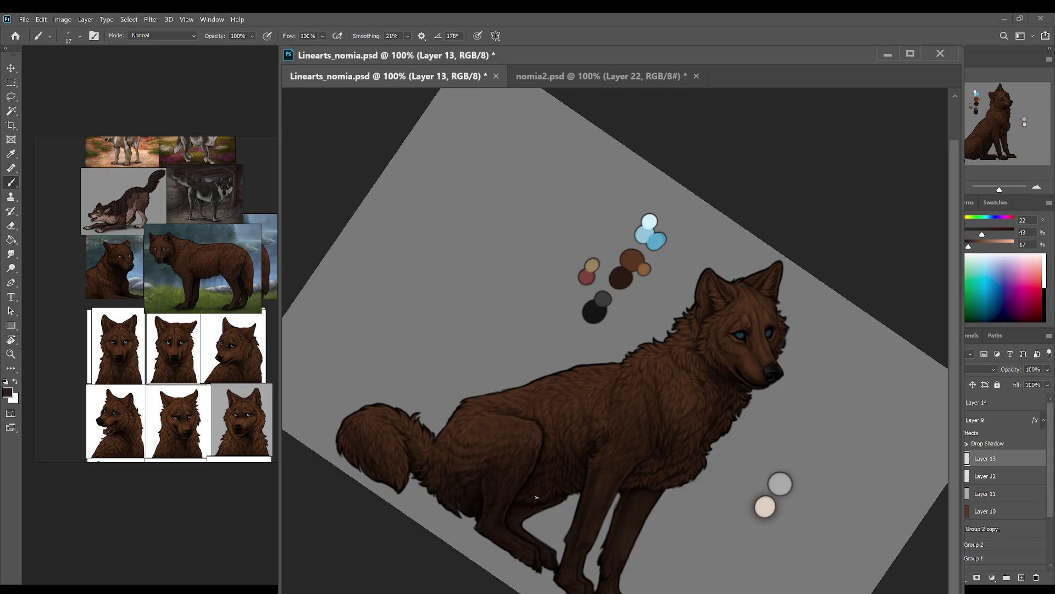
key(r)
click(180, 38)
key(ctrl+s)
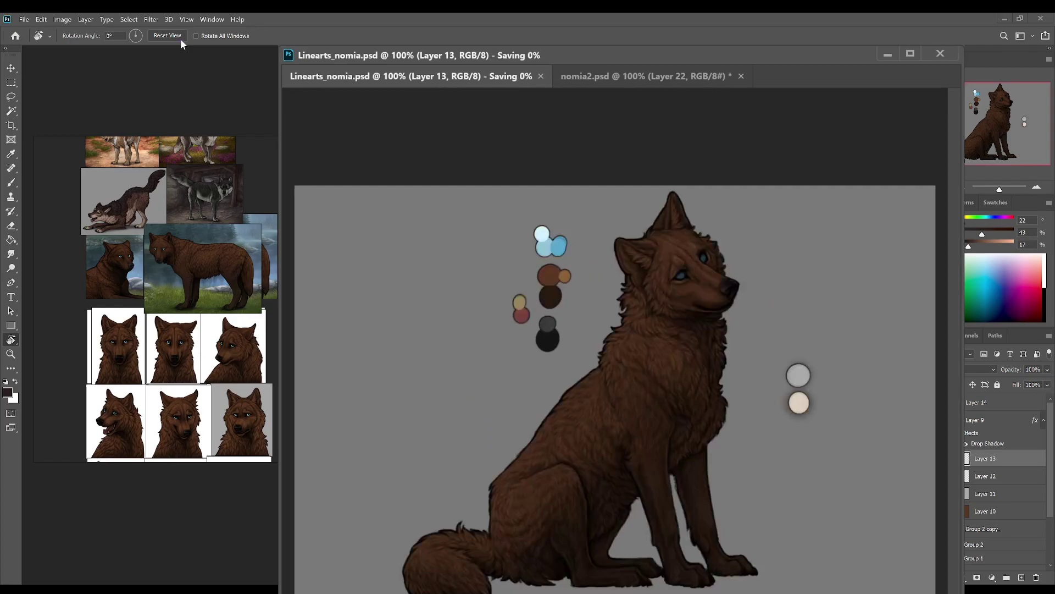
Step: Sample brown from the haunch and paint fur strokes along the front and middle of the thigh
click(966, 186)
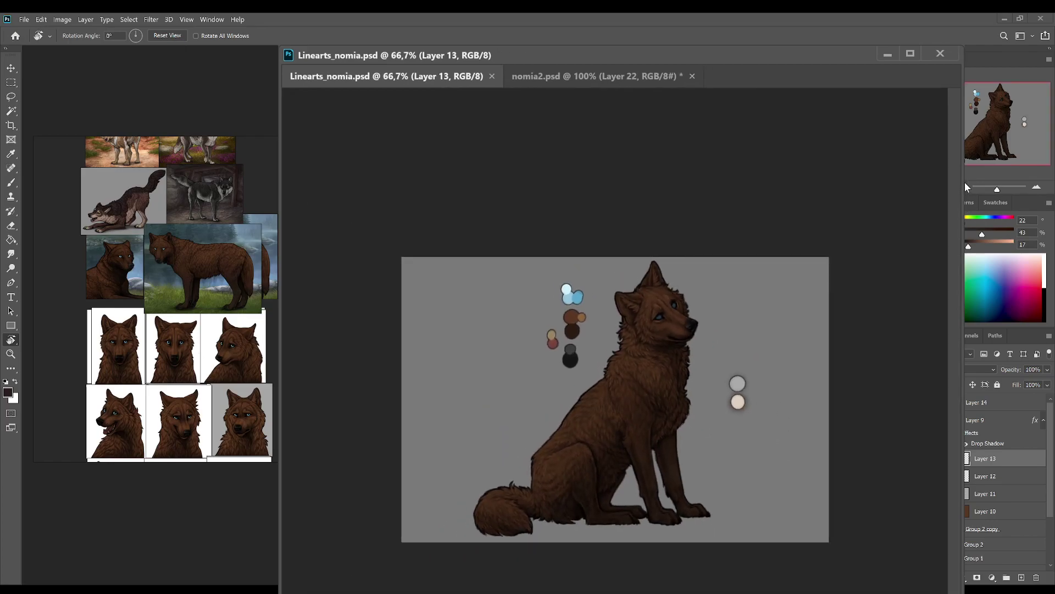
click(1036, 187)
key(b)
alt+click(549, 498)
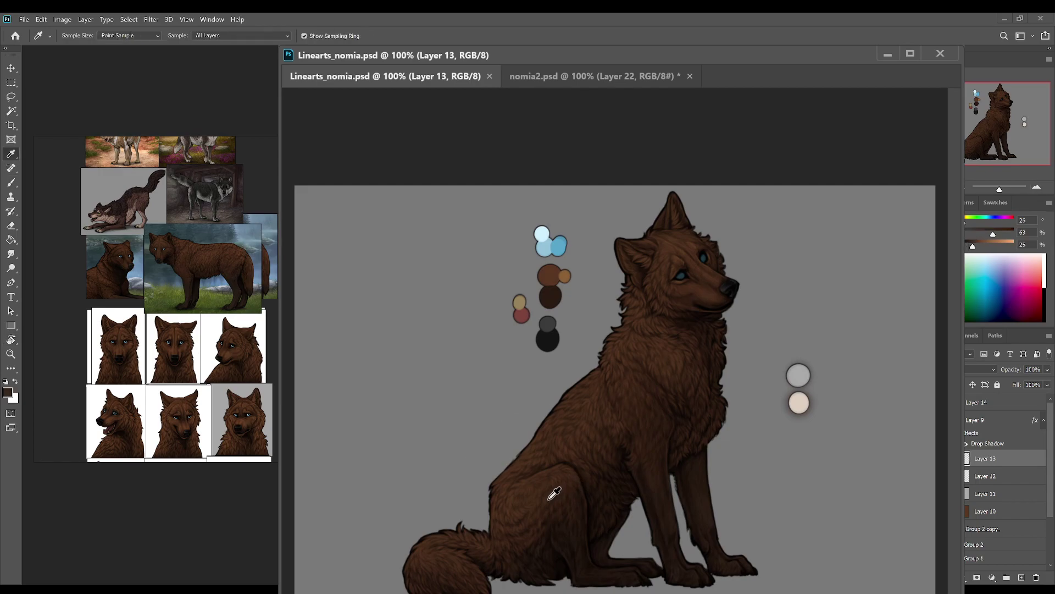
click(578, 503)
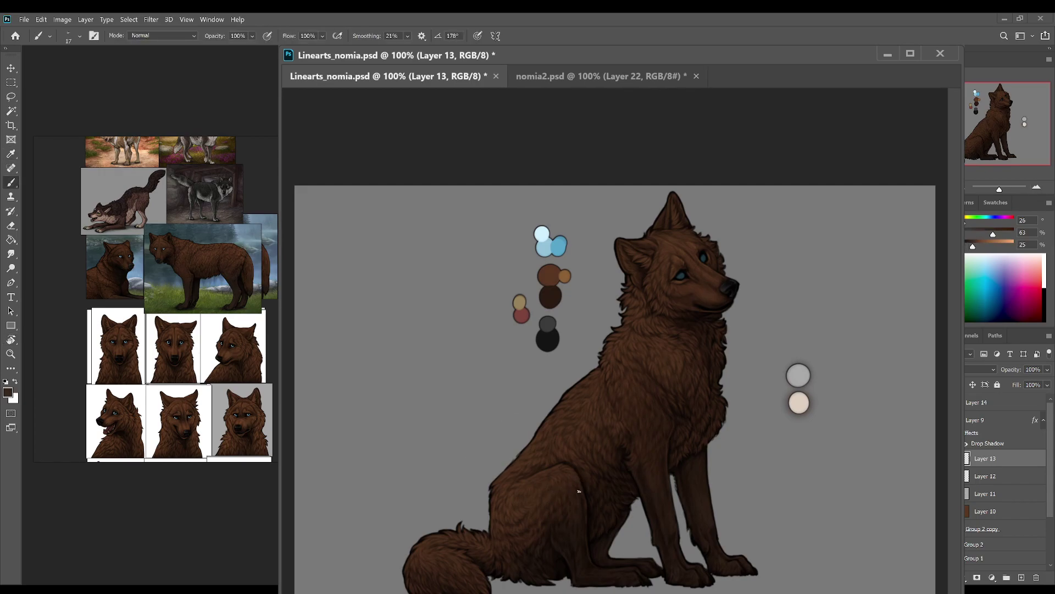
alt+click(562, 517)
alt+click(547, 519)
Step: Sample the standing wolf's lower leg brown, adjust it to 43% saturation and 22% brightness, paint leg detail, and save
click(921, 401)
key(alt)
click(712, 545)
key(b)
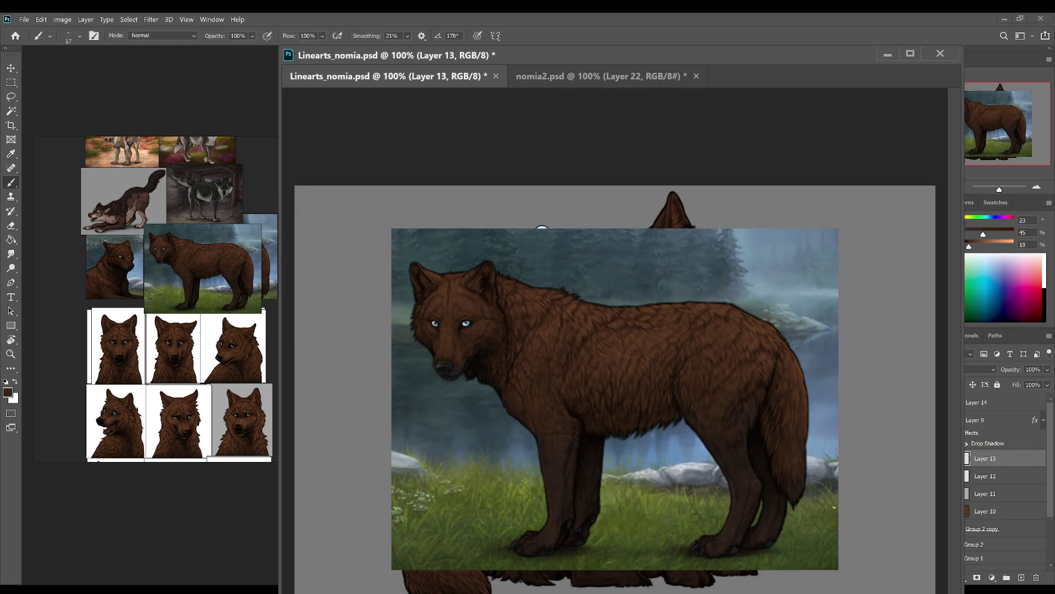
click(921, 402)
drag(984, 236, 972, 247)
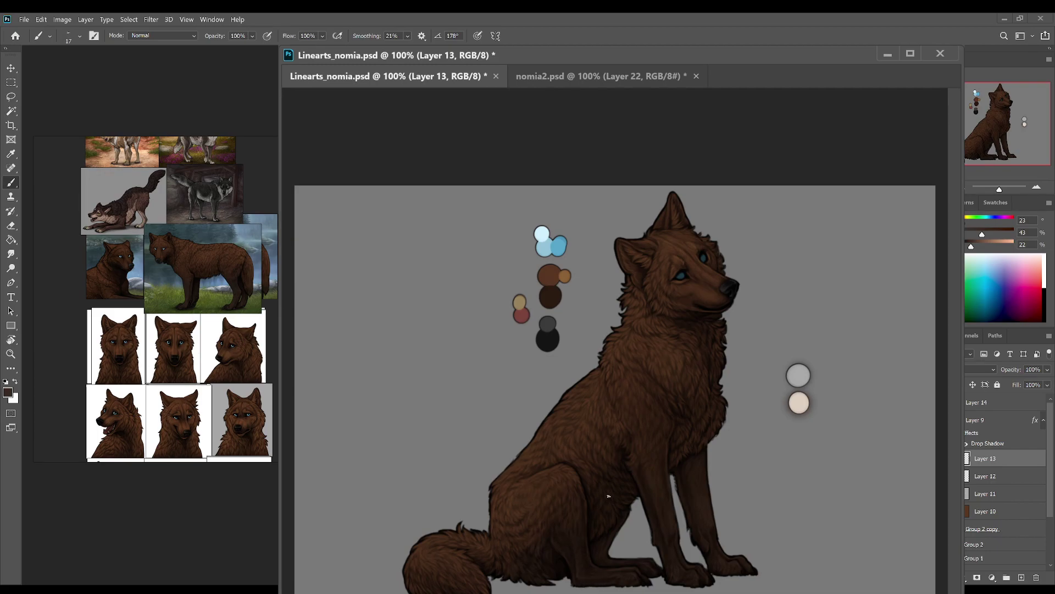
key(ctrl+s)
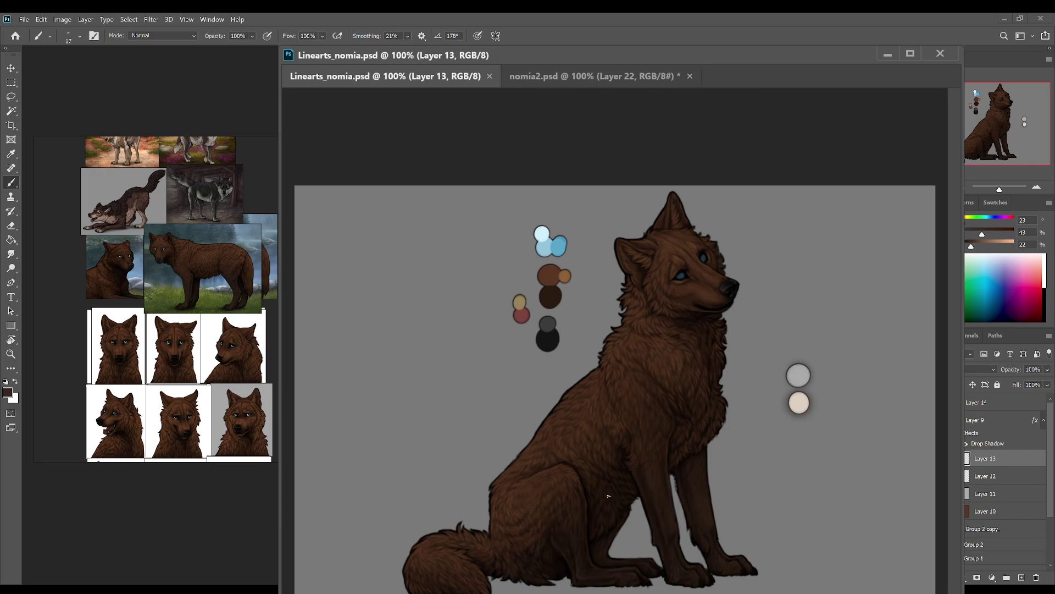
Step: Paint muted brown strokes from the lower thigh across the legs to the front paws and save the file
drag(559, 530, 554, 540)
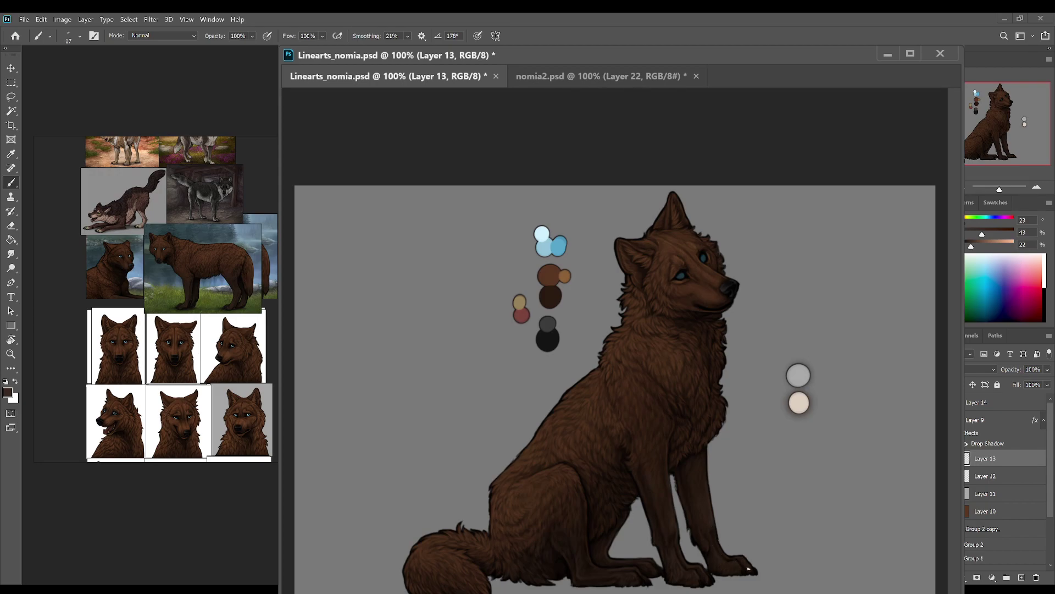
key(r)
key(ctrl+s)
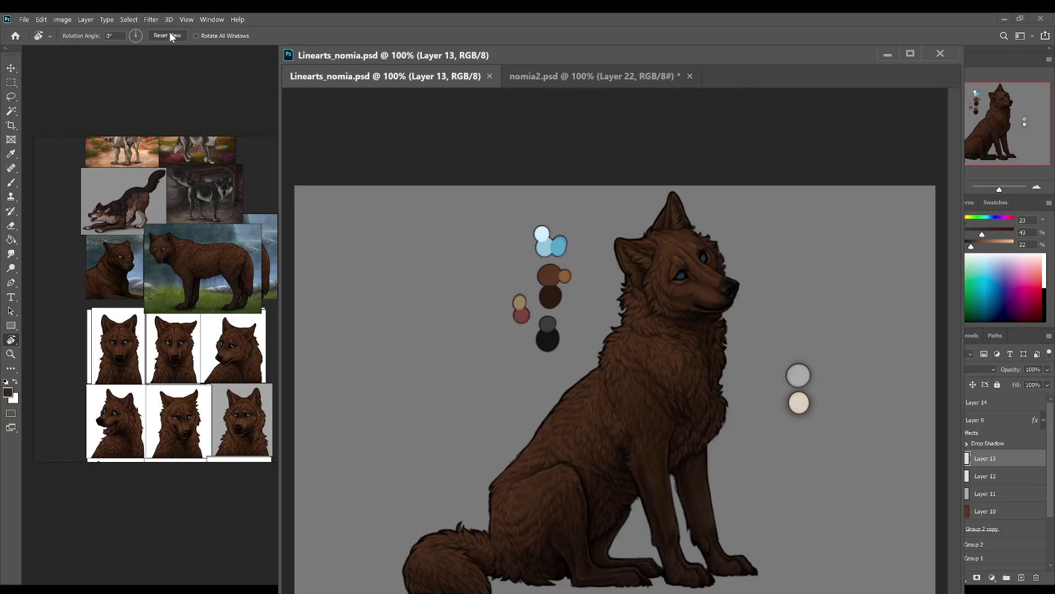
Step: Paint brown fur strokes down the chest, pick up the medium brown swatch for more strokes, and save the file
click(967, 187)
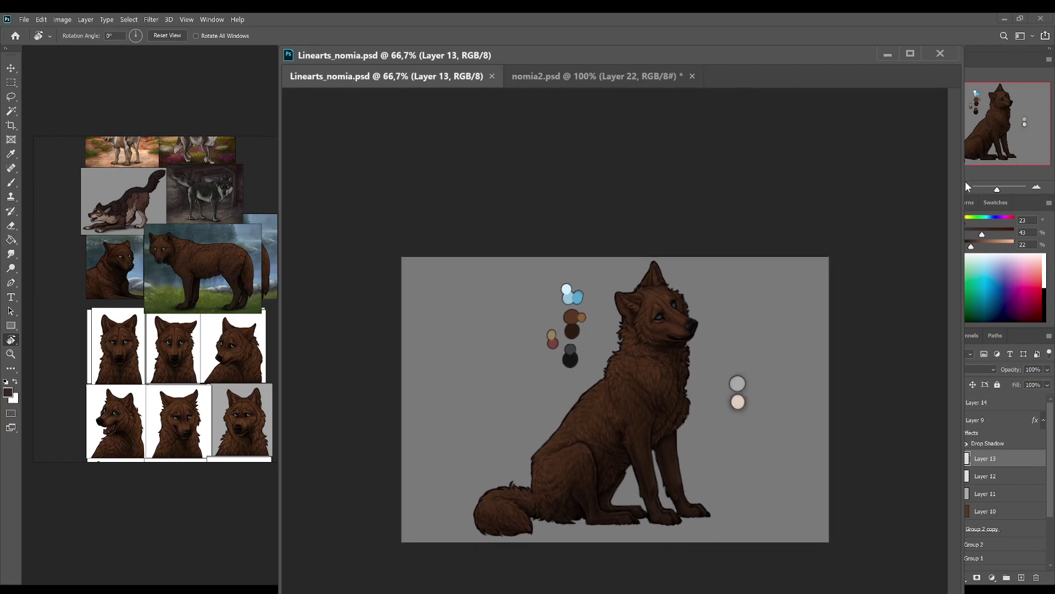
key(b)
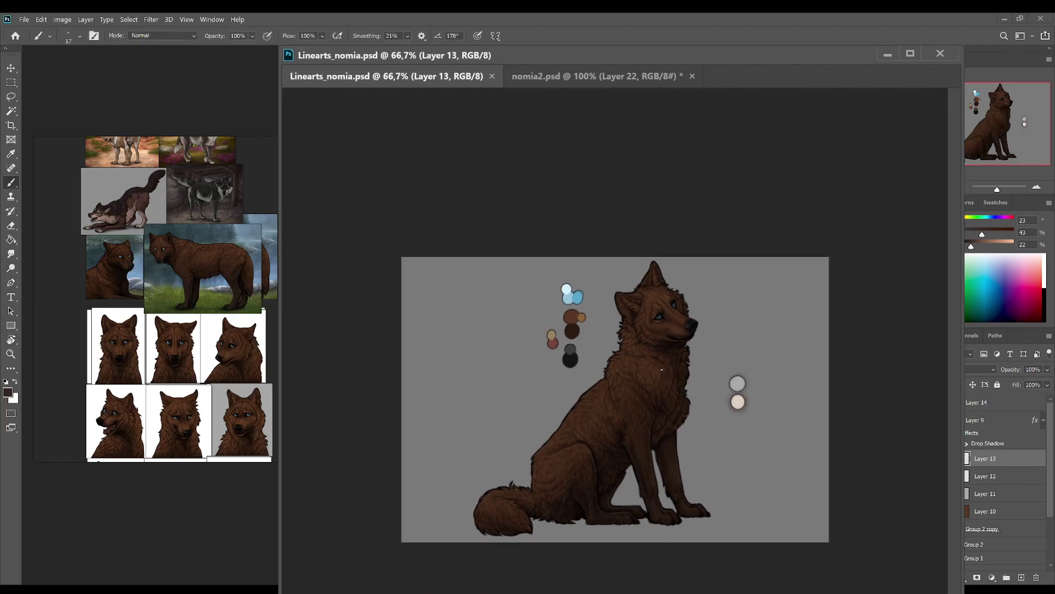
alt+click(662, 374)
drag(665, 382, 666, 390)
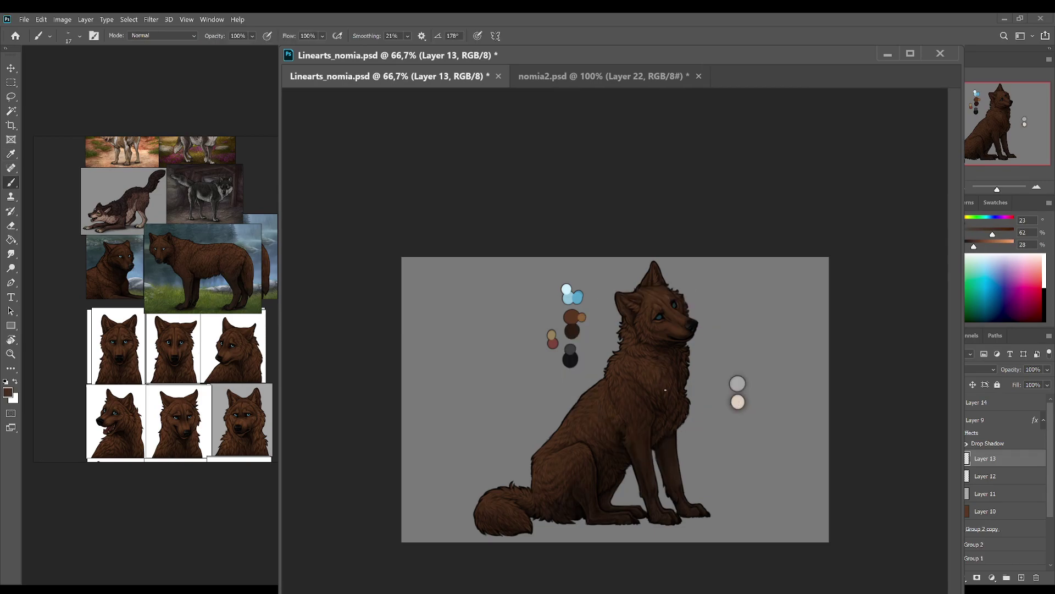
alt+click(577, 317)
key(ctrl+s)
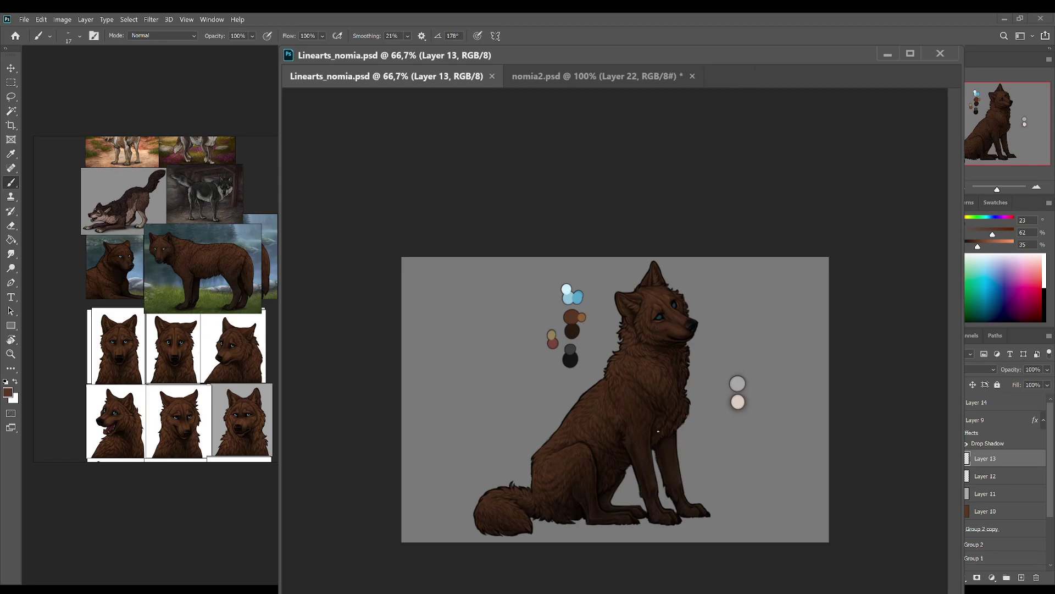
Step: Paint medium brown fur strokes across the shoulder, save the file, and compare the last stroke before and after
drag(635, 386, 645, 390)
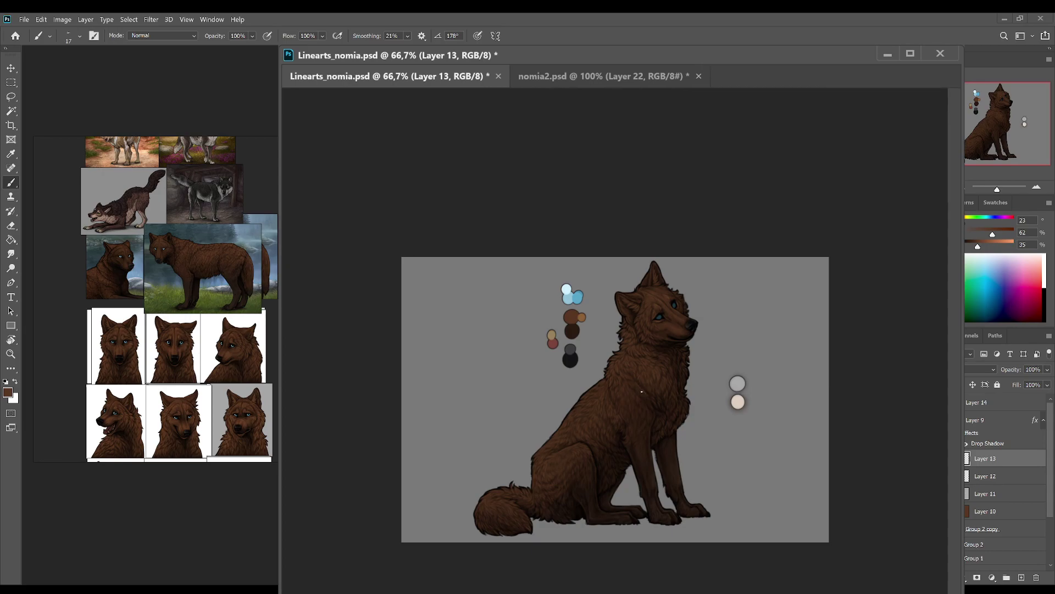
key(ctrl+s)
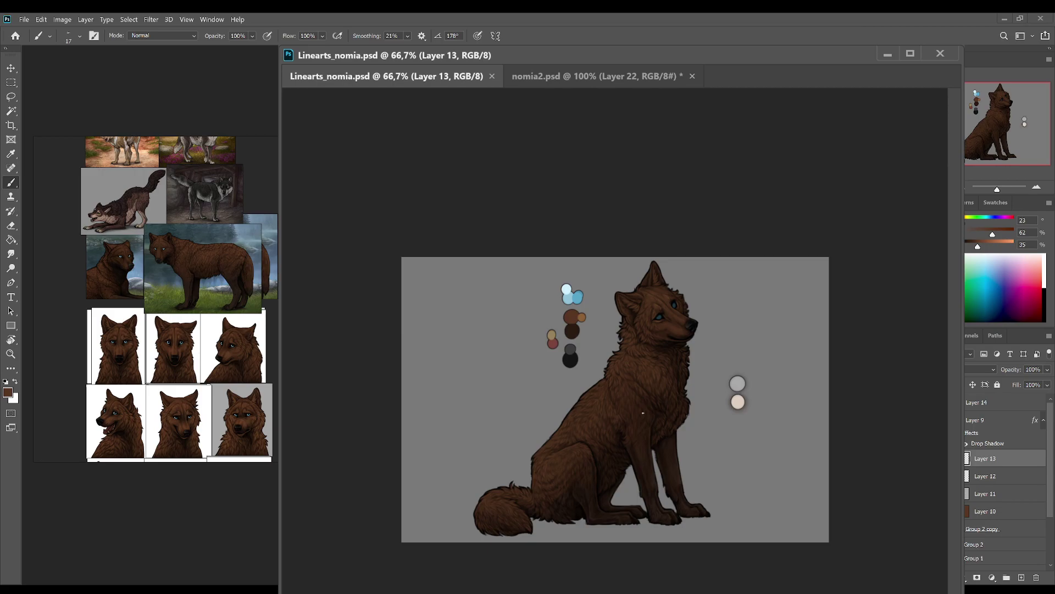
key(ctrl+z)
key(ctrl+shift+z)
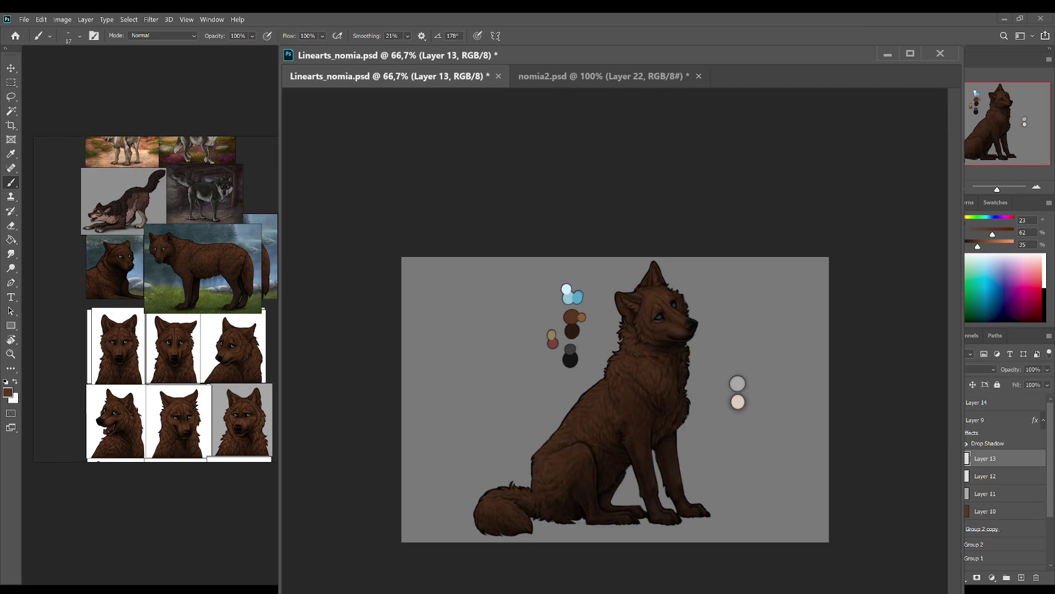
click(1036, 188)
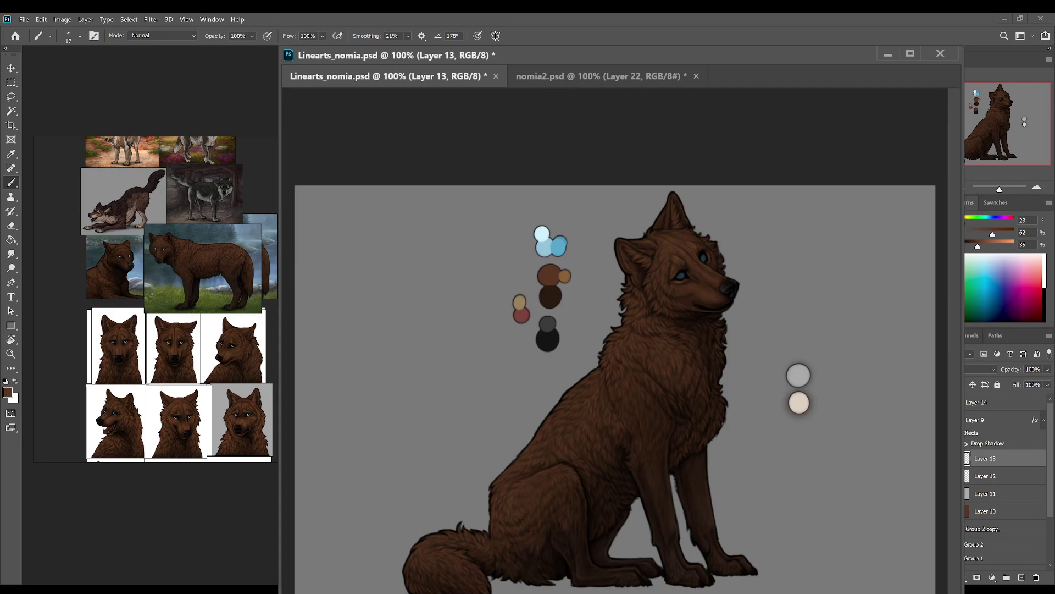
Step: Save the file and add a new layer above Layer 13 in Linearts_nomia.psd
click(965, 188)
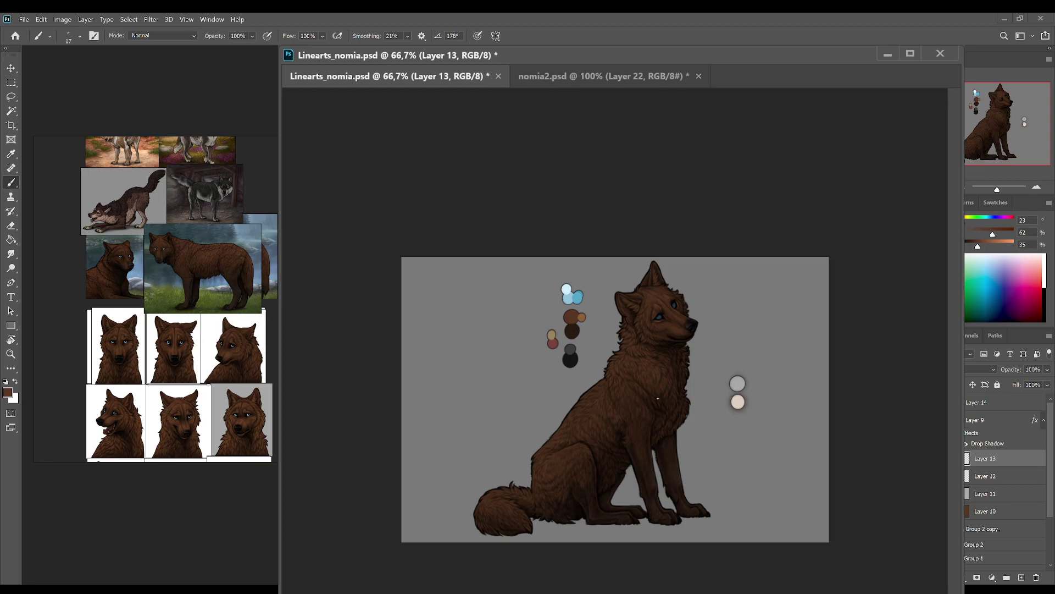
key(ctrl+s)
click(1022, 577)
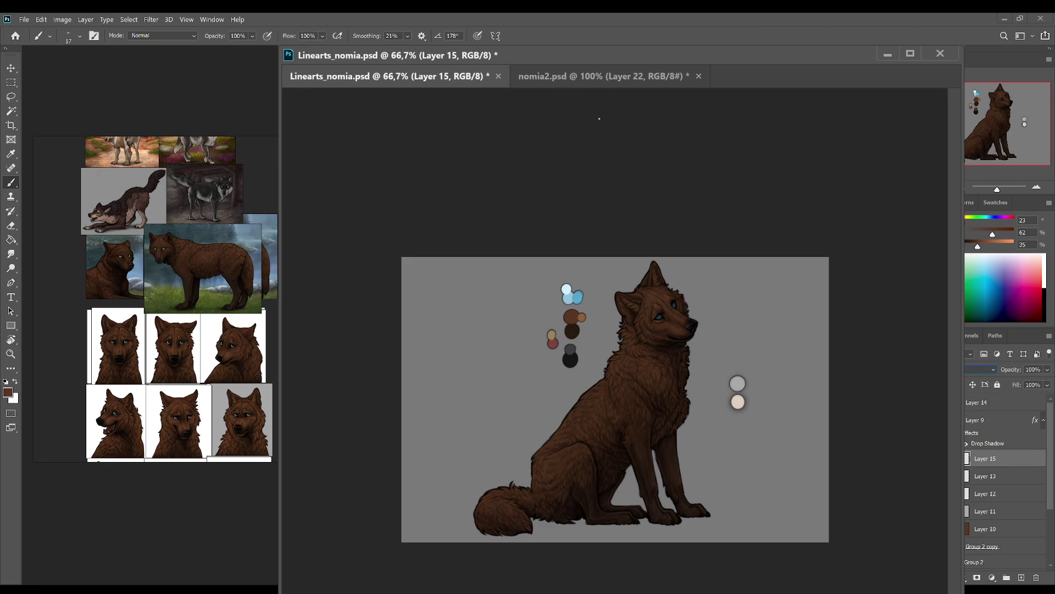
Step: Select Layer 25 in nomia2.psd to check the reference portrait and return to Linearts_nomia.psd
click(587, 77)
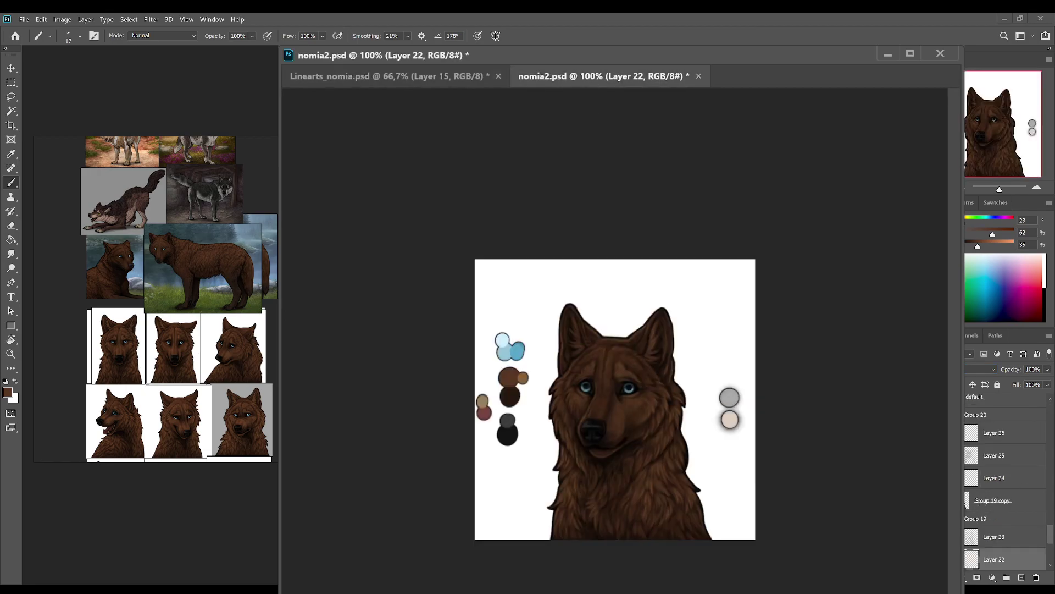
click(987, 460)
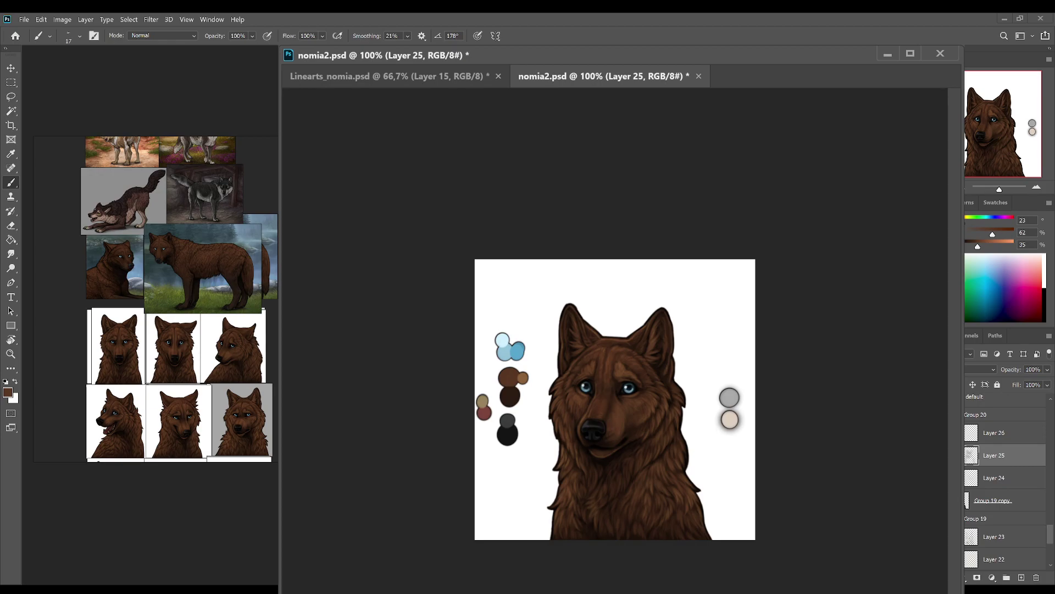
click(445, 76)
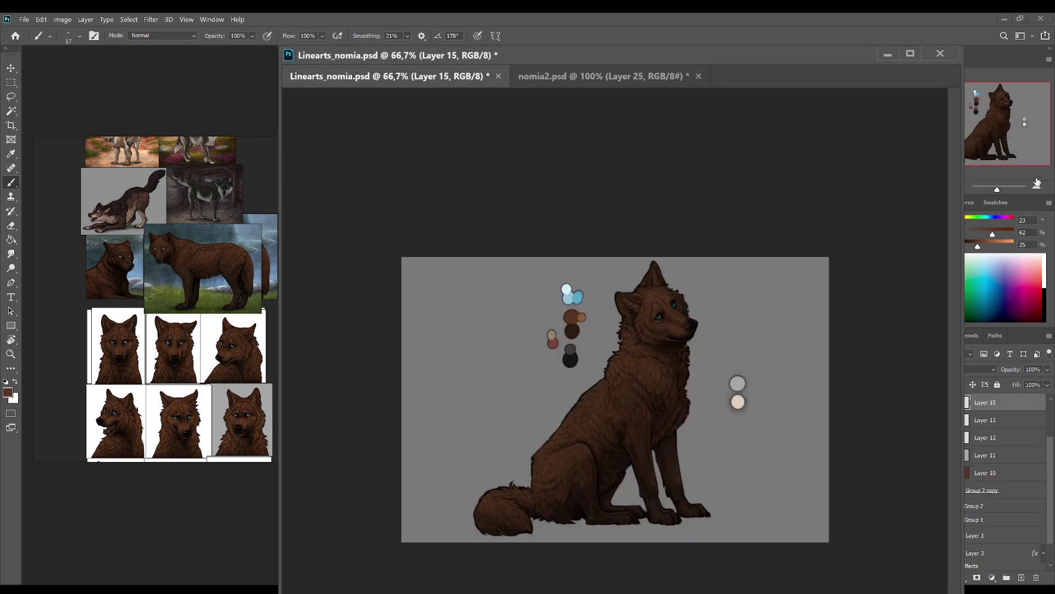
Step: Darken the sitting wolf's eyes with near-black strokes on Layer 15, pick up the light blue swatch, and save the file
key(ctrl+plus)
key(ctrl+plus)
drag(995, 105, 985, 90)
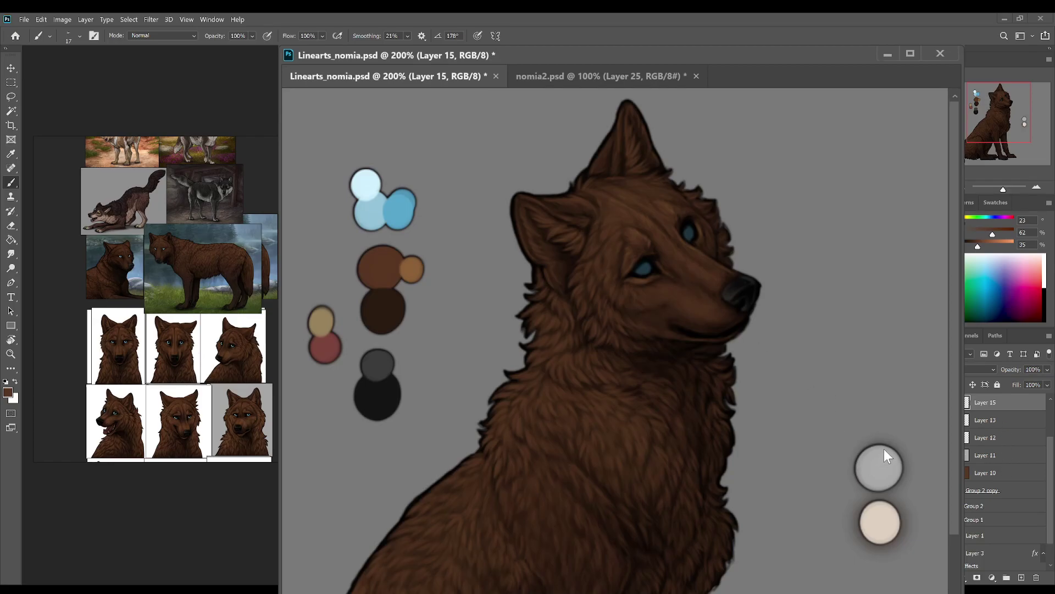
click(822, 489)
alt+click(642, 267)
key(ctrl+s)
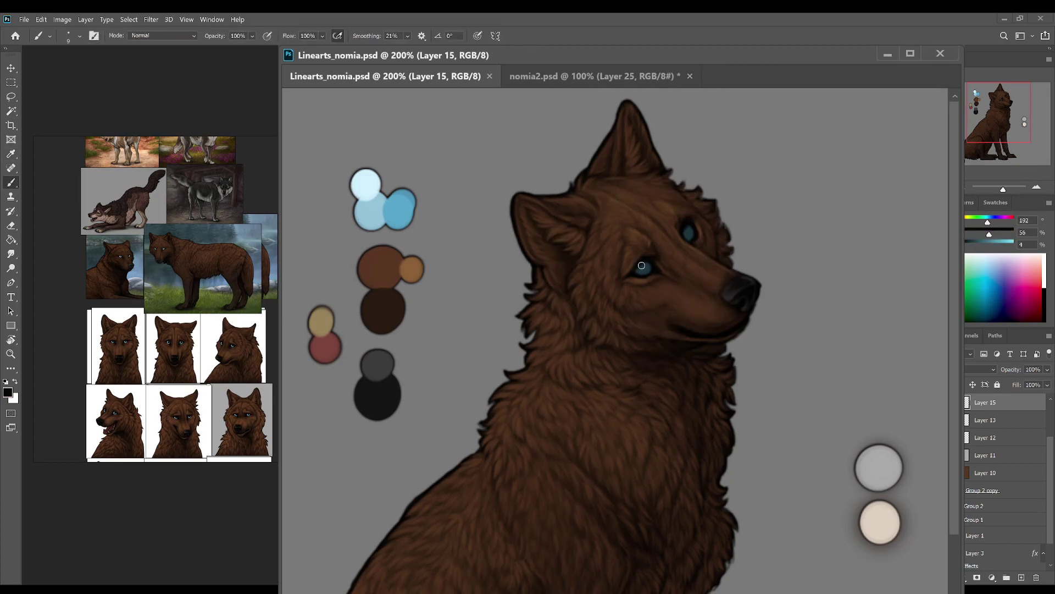
click(641, 267)
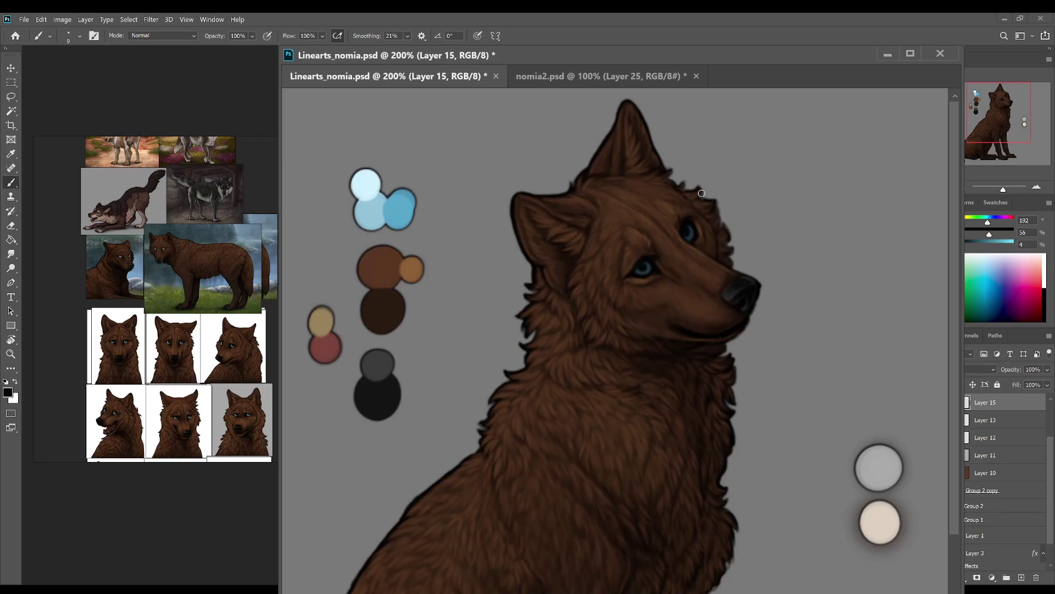
alt+click(370, 212)
key(ctrl+minus)
key(ctrl+s)
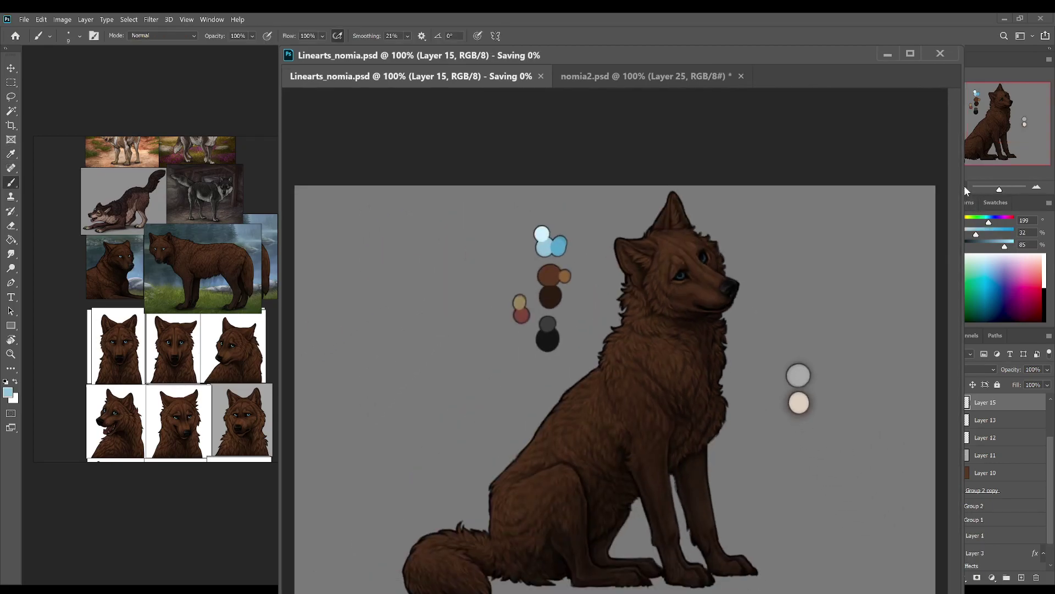
Step: Paint the near eye's iris using the medium blue and light blue swatches
click(1036, 188)
click(1036, 187)
drag(976, 117, 977, 95)
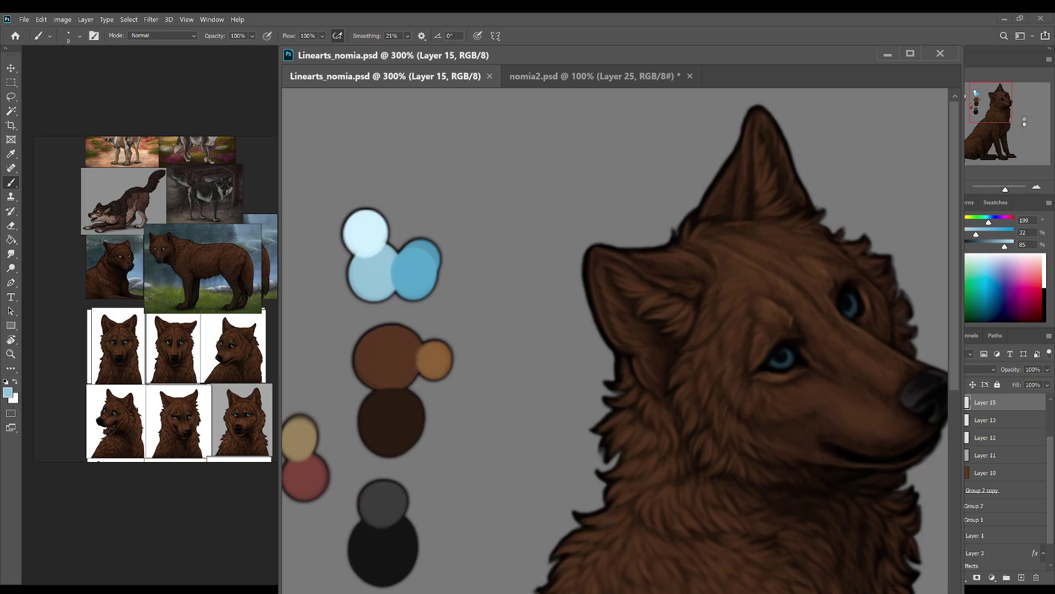
alt+click(414, 268)
drag(785, 359, 790, 358)
alt+click(381, 268)
alt+click(438, 288)
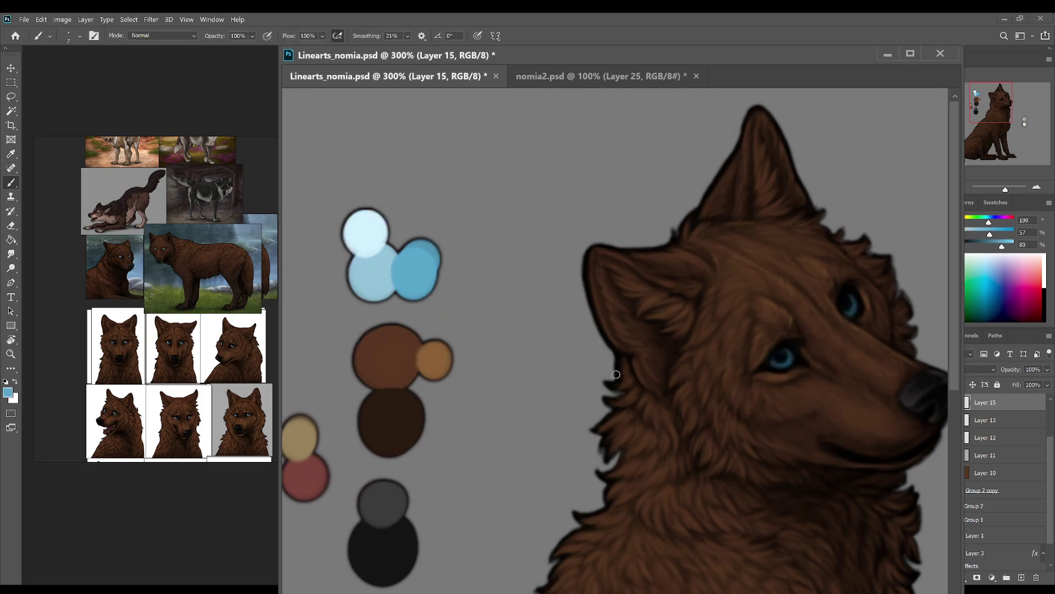
Step: Check Layer 15's blend mode choices, sample a dark blue from the near eye, and soften its iris with the Smudge tool
alt+click(365, 274)
key(i)
key(b)
click(981, 369)
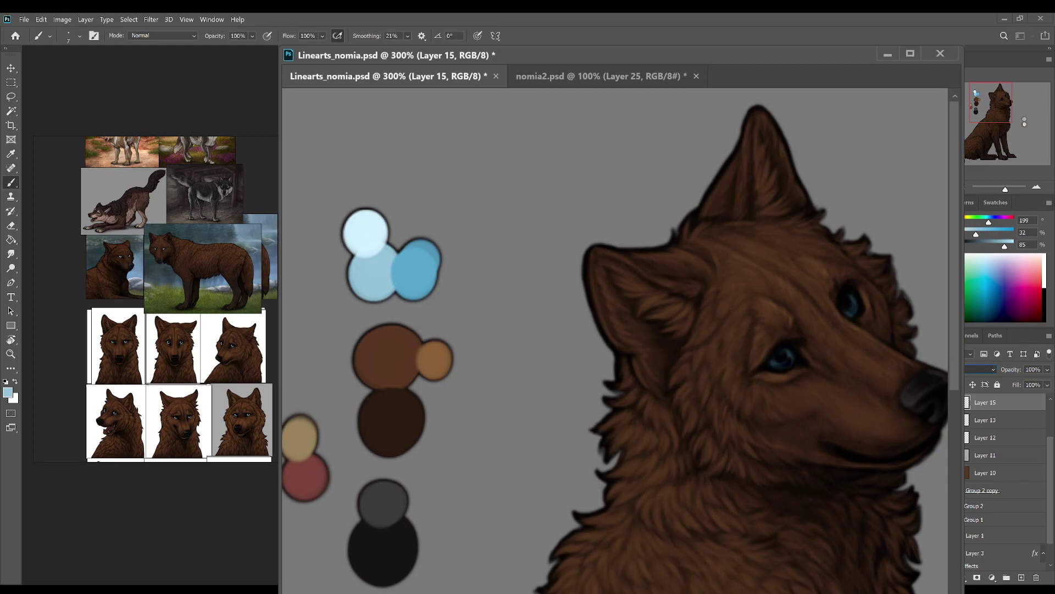
click(981, 368)
alt+click(797, 353)
key(r)
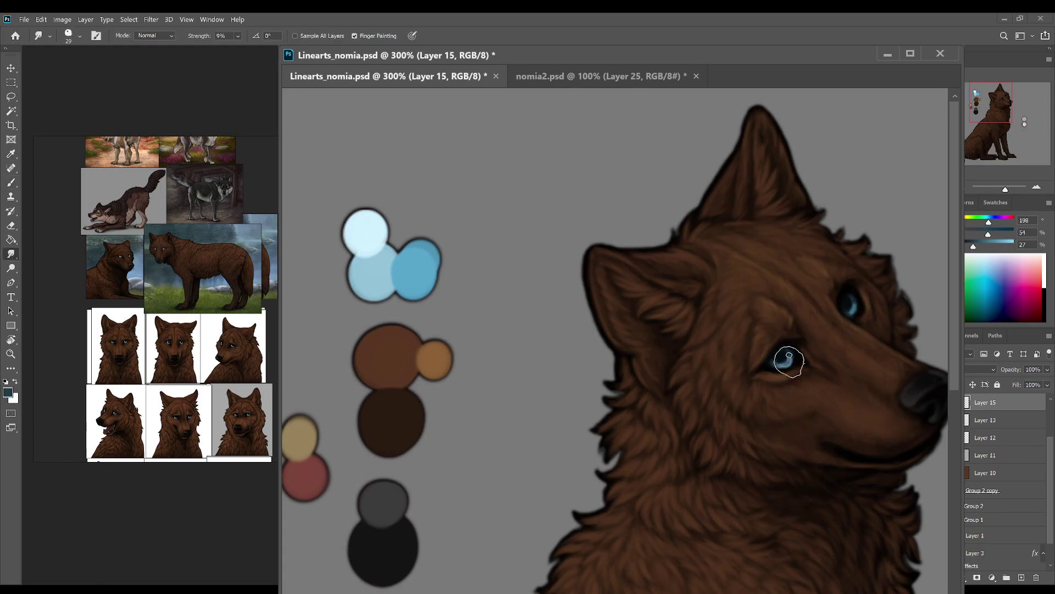
Step: Brighten the near eye's iris with the medium blue swatch and define the pupils in near-black
key(b)
alt+click(405, 271)
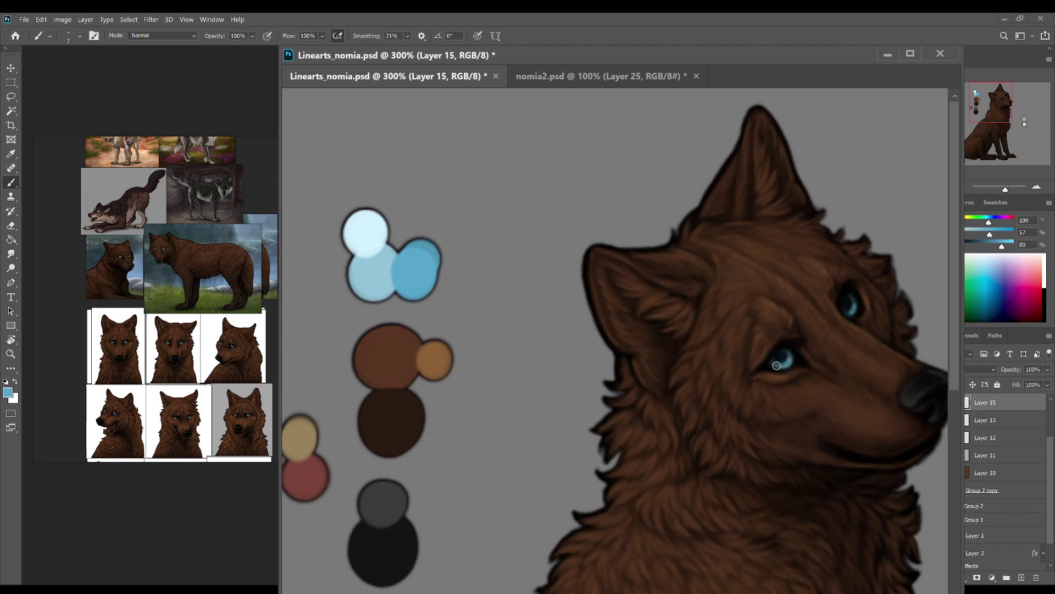
alt+click(777, 361)
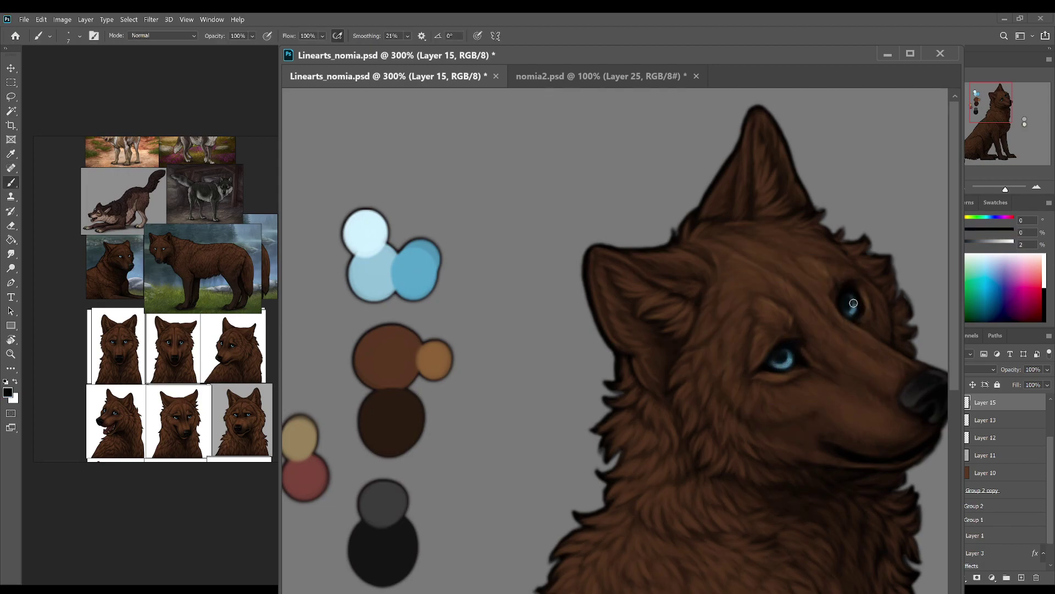
key(i)
click(430, 291)
key(b)
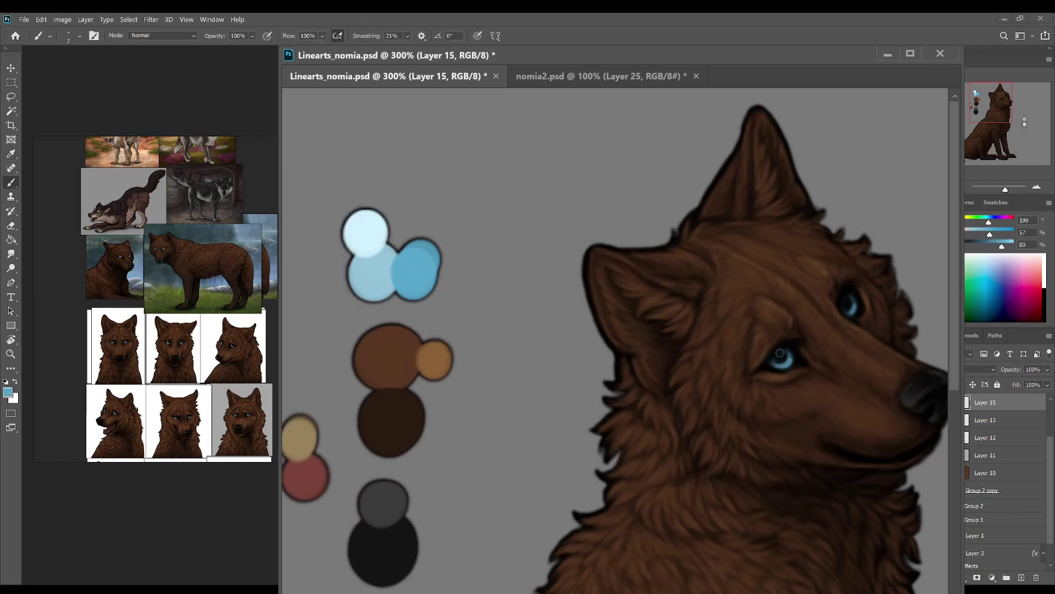
Step: Paint medium blue along the far eye's lower iris, touch up the near eye against the enlarged references, and save the file
drag(853, 311, 848, 313)
scroll(124, 335, up, 3)
scroll(121, 338, up, 1)
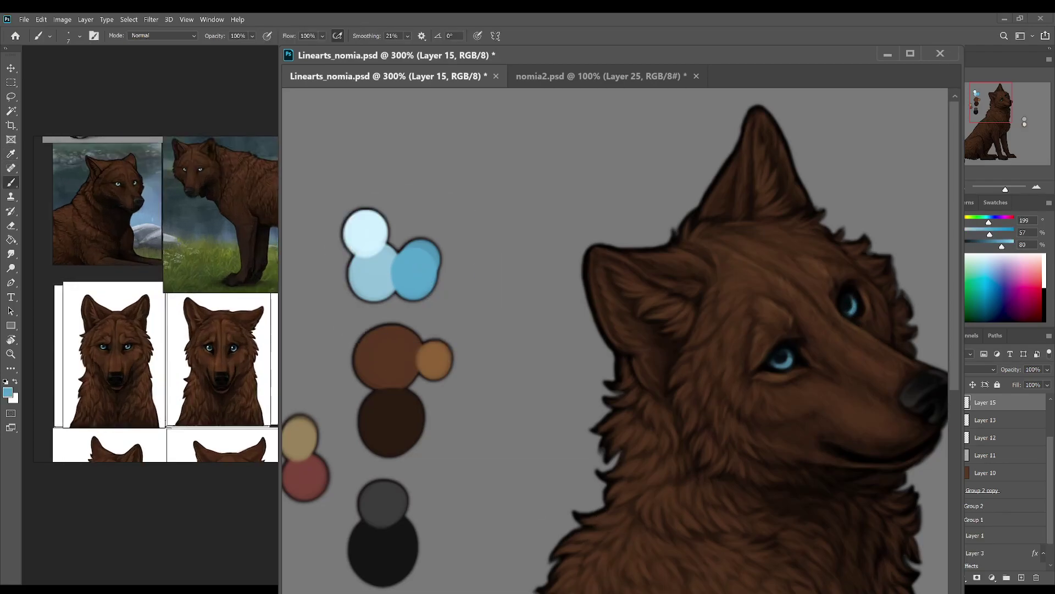
alt+click(786, 357)
alt+click(785, 356)
key(ctrl+s)
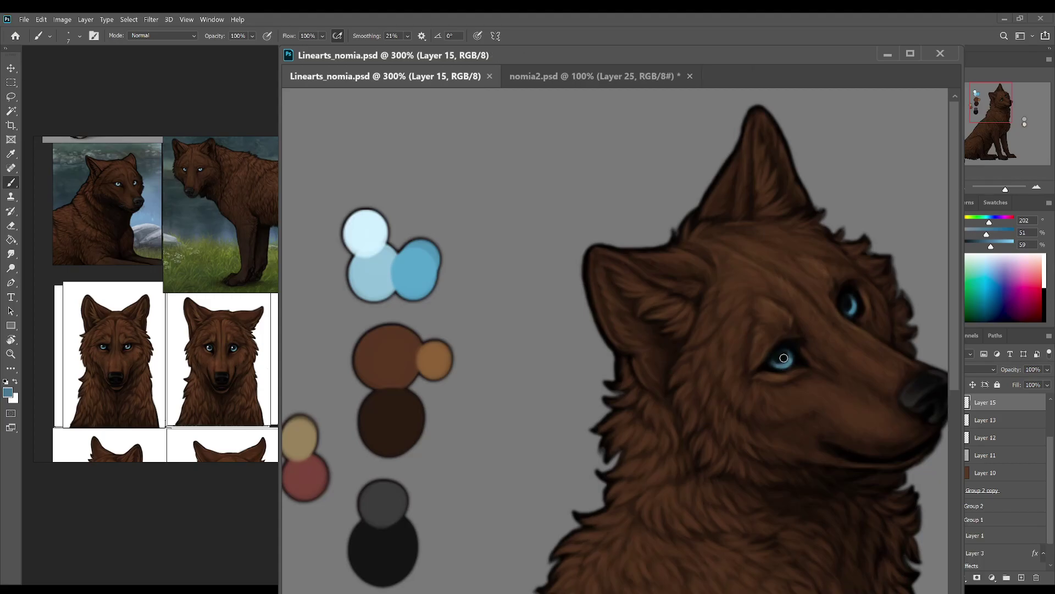
Step: Refine the near eye's pupil and upper iris with dark blues sampled from the eye, smudging the shading
key(alt)
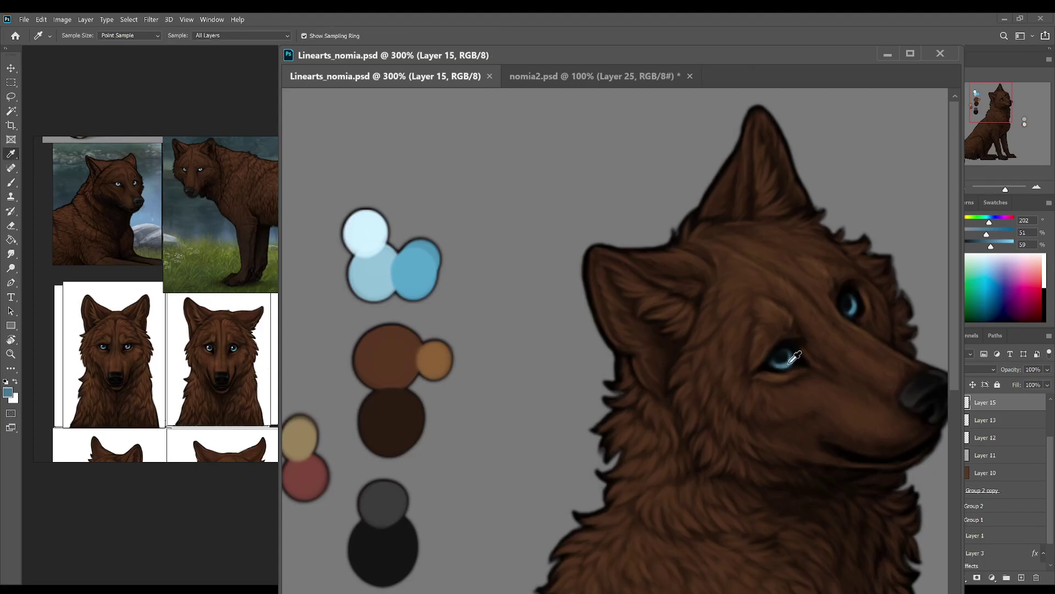
drag(778, 357, 780, 361)
alt+click(782, 356)
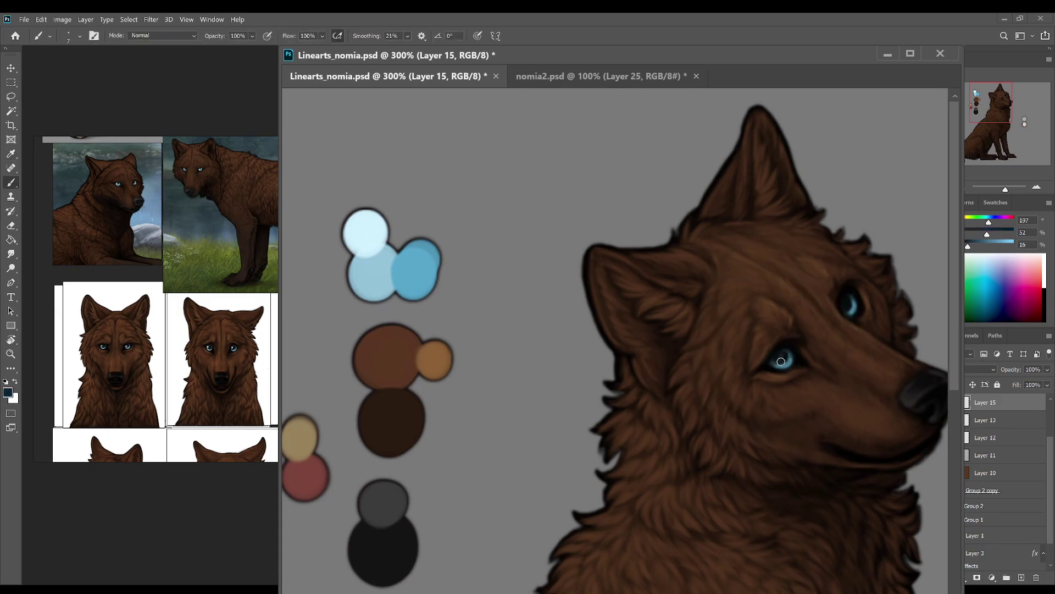
alt+click(794, 346)
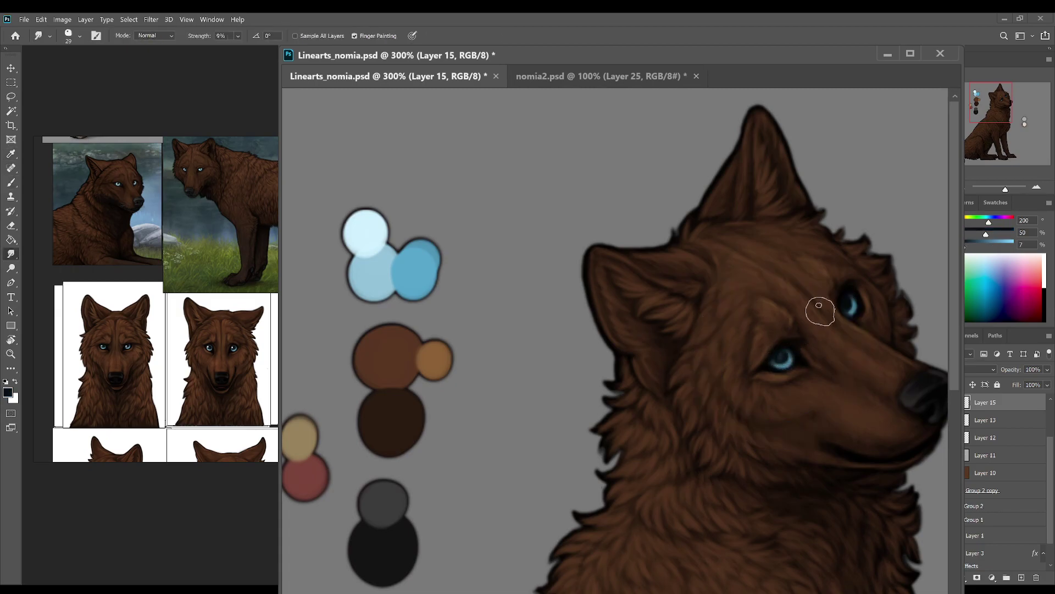
key(b)
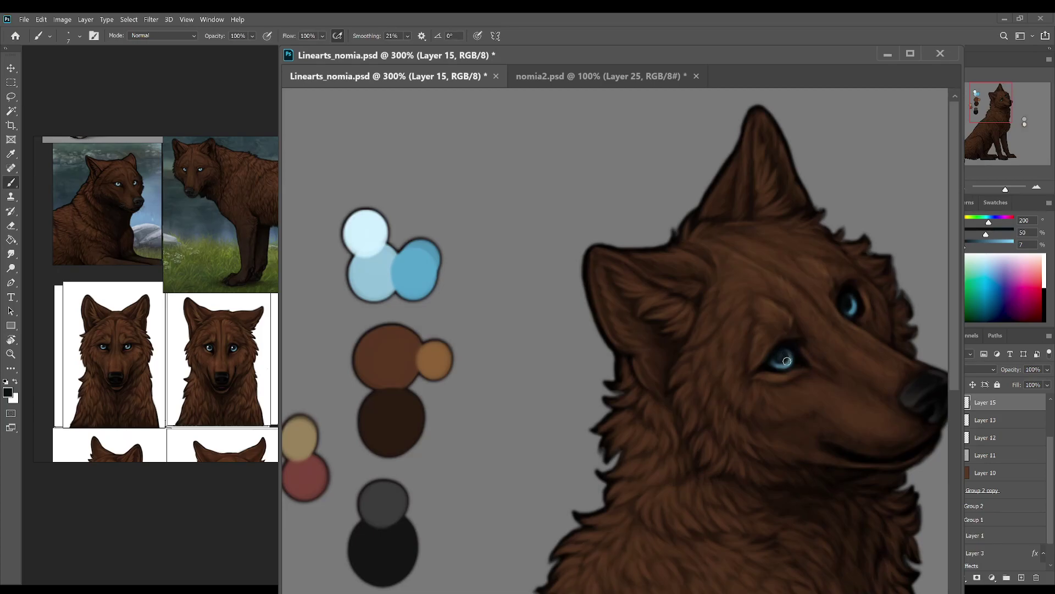
alt+click(786, 355)
alt+click(783, 352)
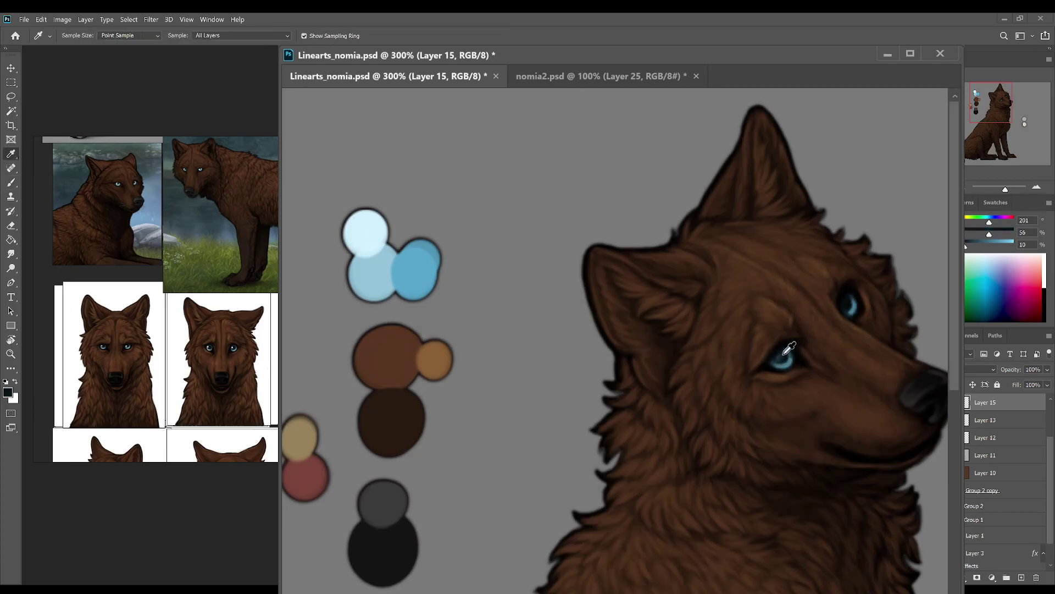
alt+click(785, 355)
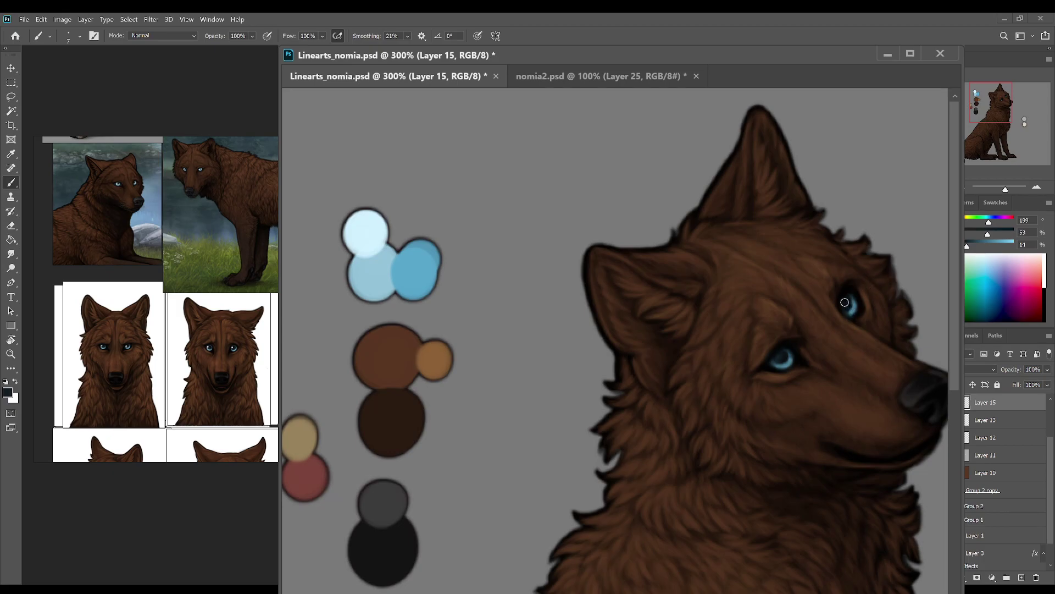
drag(967, 245, 960, 245)
Step: Pick up the light blue swatch, paint it along the near eye's lower iris, and save the file
alt+click(365, 241)
alt+click(379, 278)
drag(777, 365, 788, 363)
key(ctrl+s)
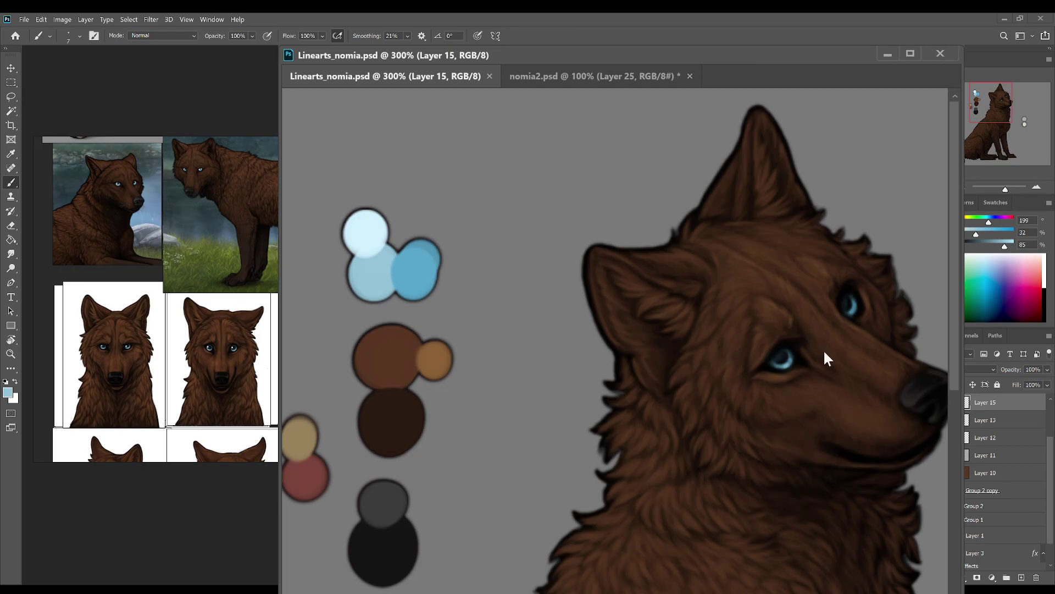
Step: Paint fine light blue detail lines into the irises with a smaller brush
key(bracketleft)
key(bracketleft)
key(bracketleft)
key(bracketleft)
drag(791, 358, 777, 366)
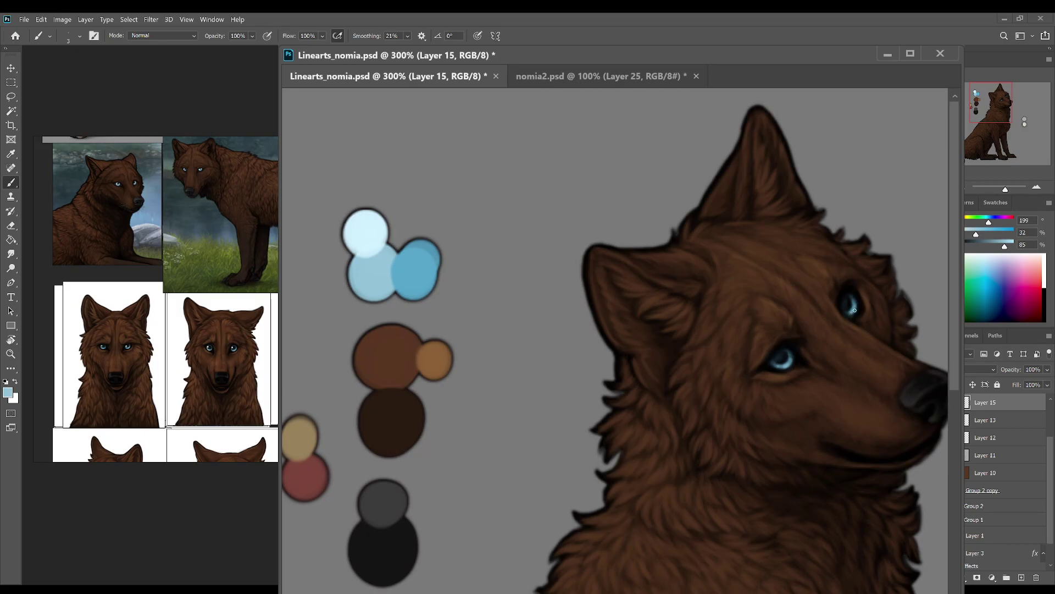
Step: Add a new layer above Layer 15, paint eye glints on it with the palest blue swatch, and save the file
alt+click(378, 233)
click(1021, 577)
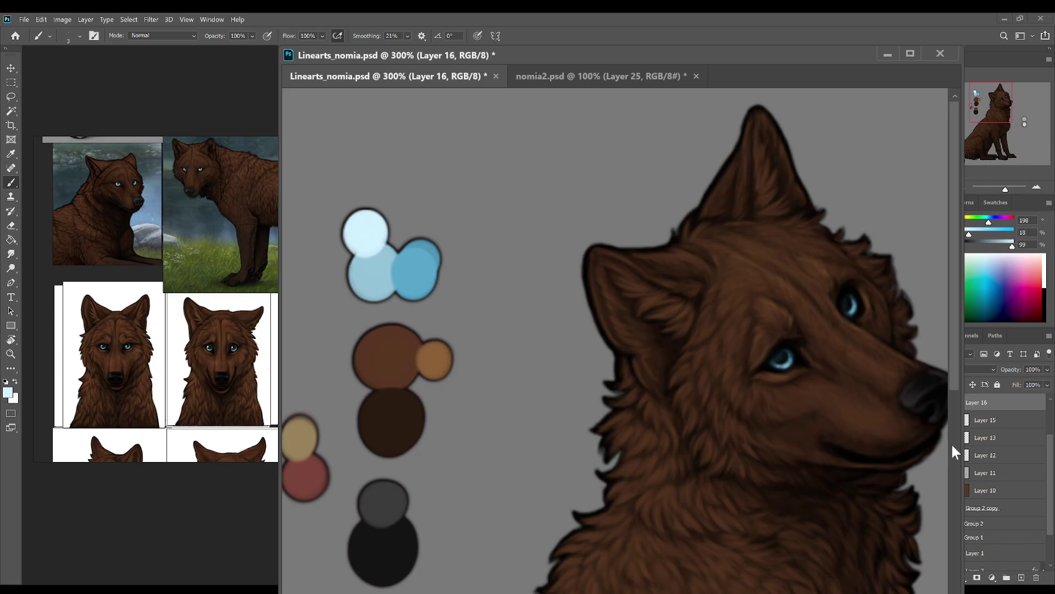
key(])
key(])
key(])
key(])
key(])
key(])
click(786, 354)
key(bracketleft)
key(bracketleft)
key(bracketleft)
key(bracketright)
key(bracketright)
key(bracketright)
key(bracketright)
key(bracketright)
key(bracketright)
key(ctrl+s)
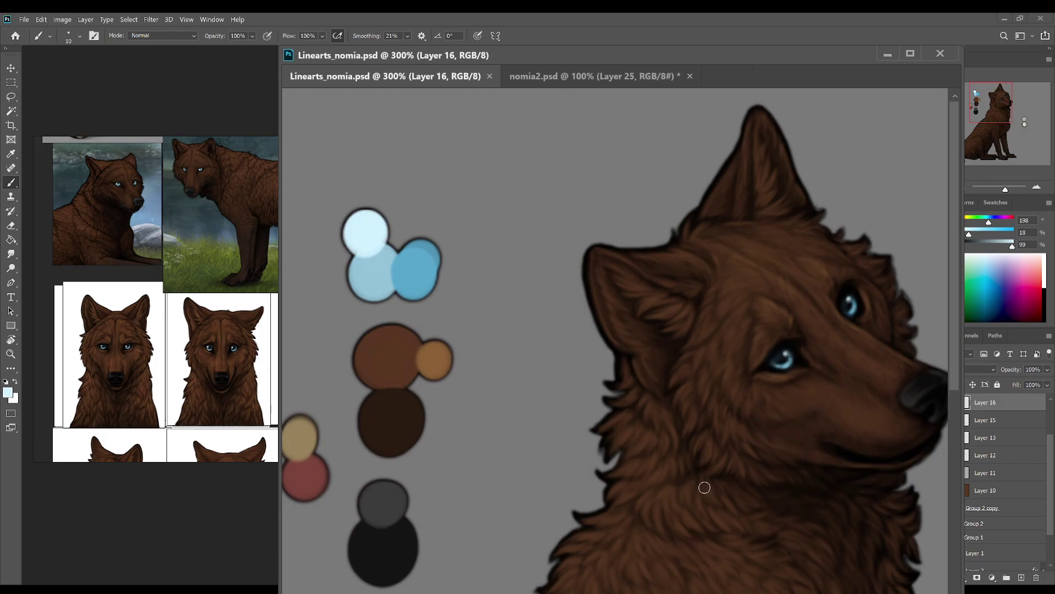
Step: Add soft light blue strokes around the near eye's pupil and lower iris with a smaller brush
key(bracketleft)
key(bracketleft)
key(bracketleft)
click(783, 369)
alt+click(783, 364)
drag(779, 356, 771, 363)
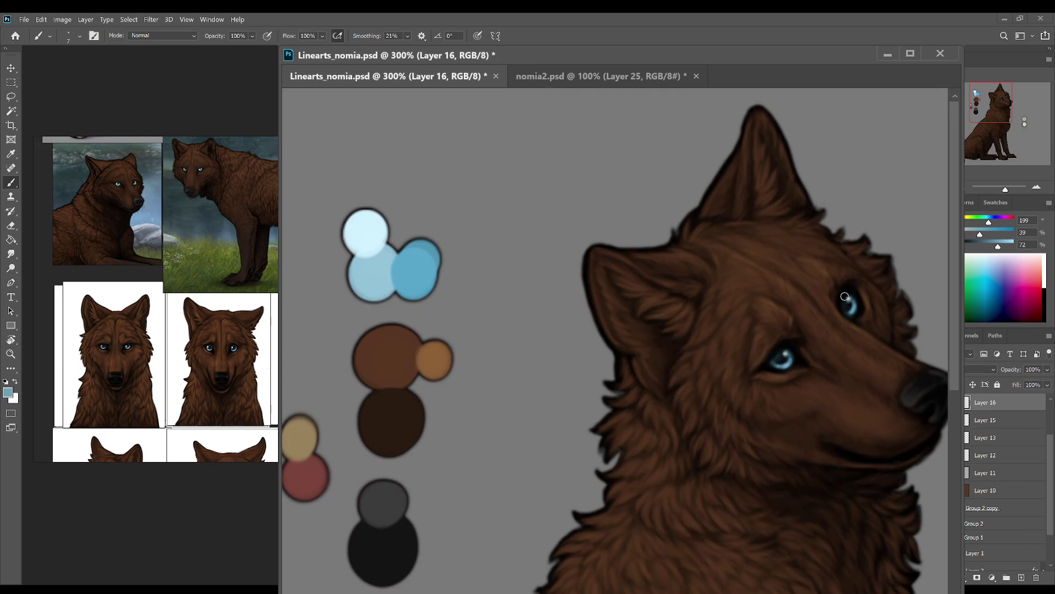
Step: Sample brown from the fur around the near eye, save the file, and touch up the eye's inner corner
key(i)
click(768, 346)
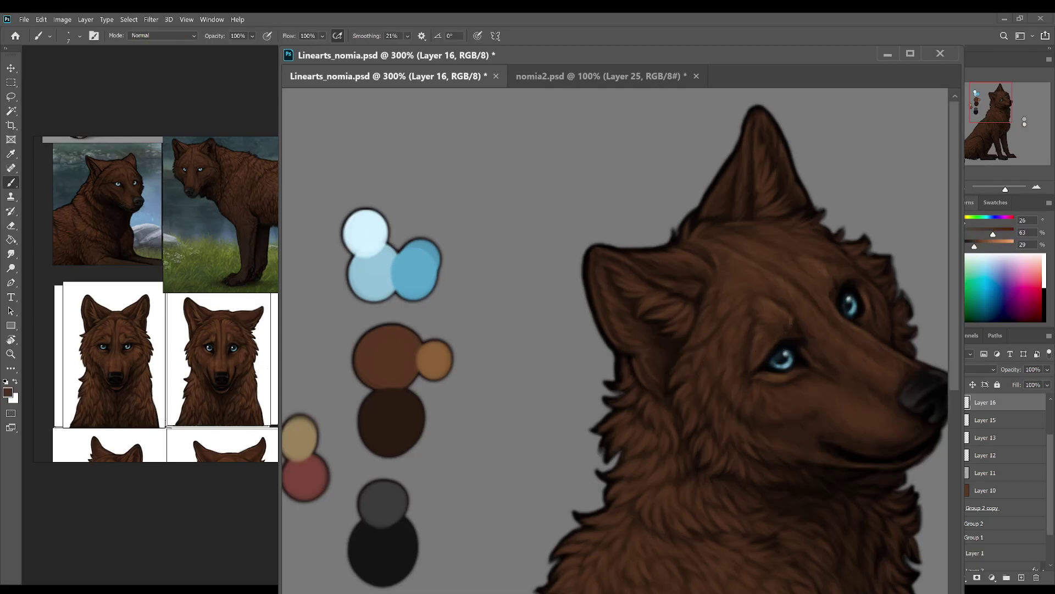
key(ctrl+minus)
key(ctrl+minus)
key(ctrl+s)
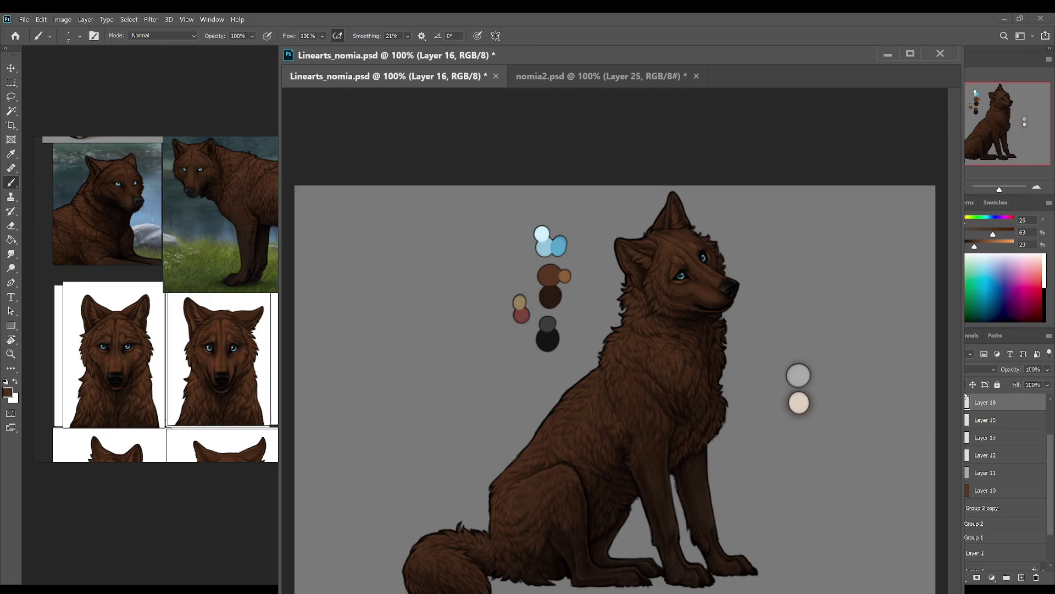
click(1037, 187)
alt+click(733, 273)
alt+click(740, 276)
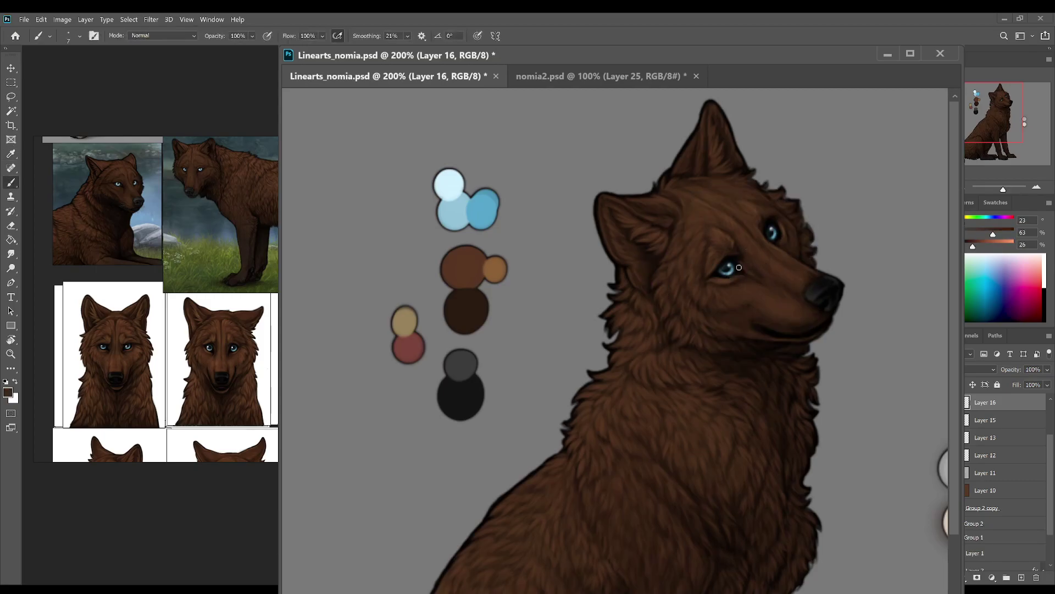
Step: Clean up the near eye's iris edge and inner corner with blue and near-black sampled from the eye
alt+click(728, 270)
alt+click(735, 268)
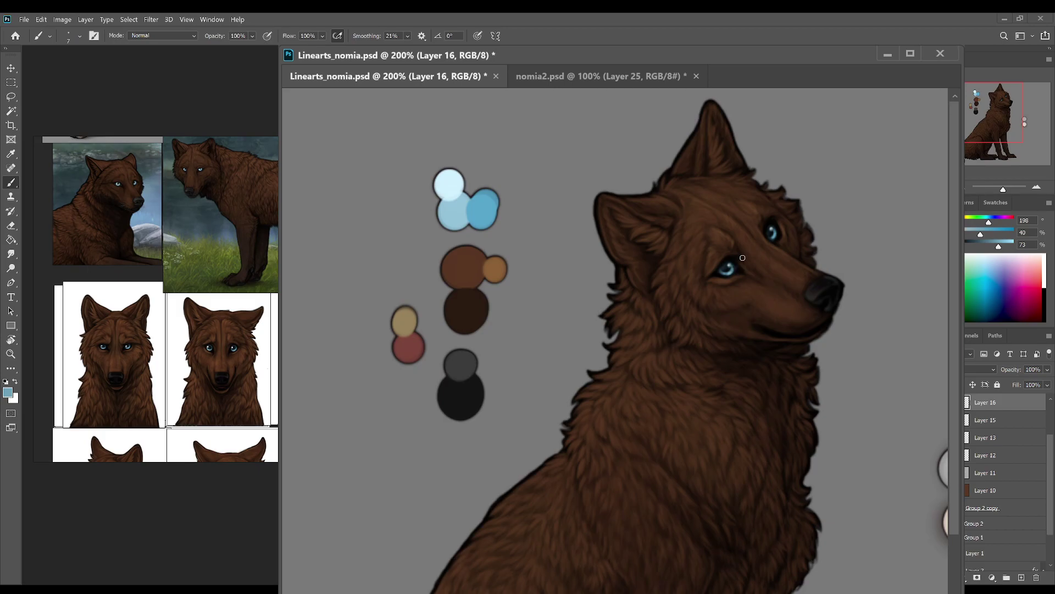
alt+click(736, 269)
alt+click(737, 267)
alt+click(738, 267)
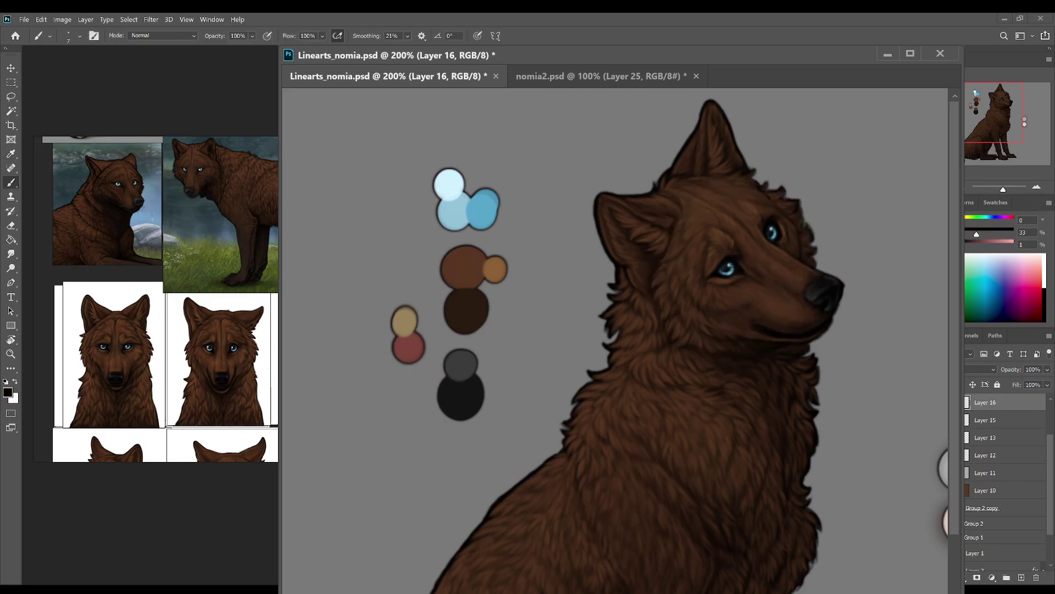
Step: Touch up the fur above the near eye and around the far eye's outer rim with sampled brown, saving the file
drag(967, 238, 968, 247)
alt+click(724, 255)
alt+click(784, 235)
alt+click(784, 236)
key(ctrl+s)
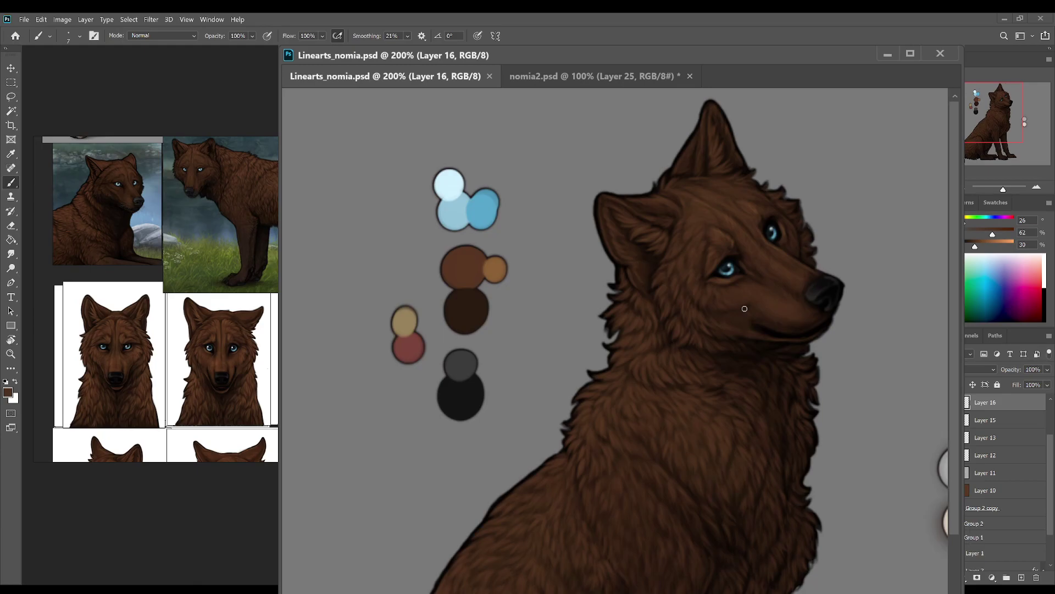
alt+click(784, 233)
click(782, 232)
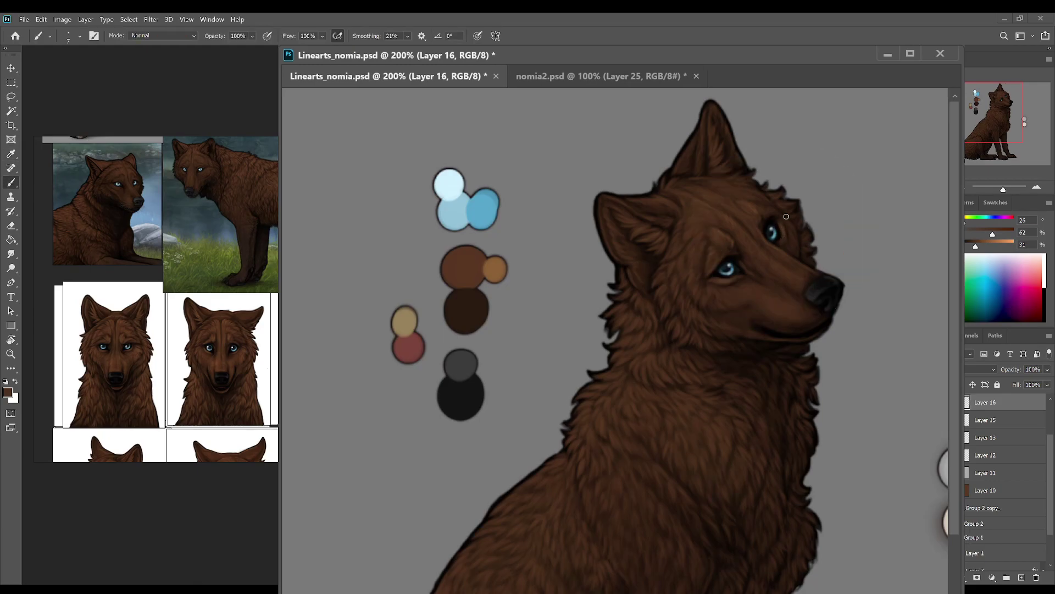
Step: Touch up the far eye's upper rim with brown and near-black sampled from around the eyes, and save the file
alt+click(741, 269)
click(777, 241)
alt+click(782, 227)
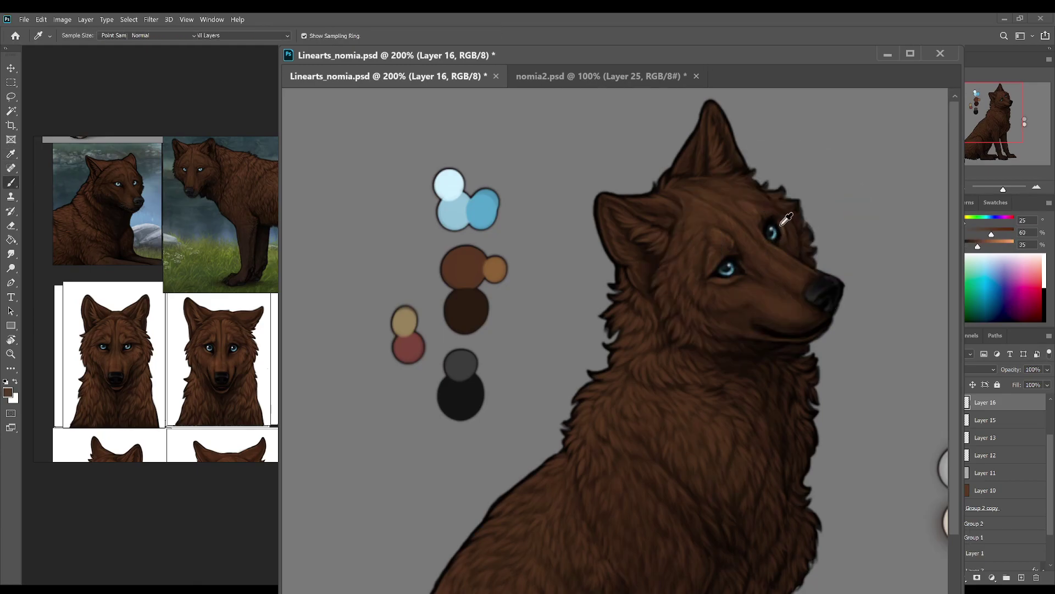
alt+click(776, 224)
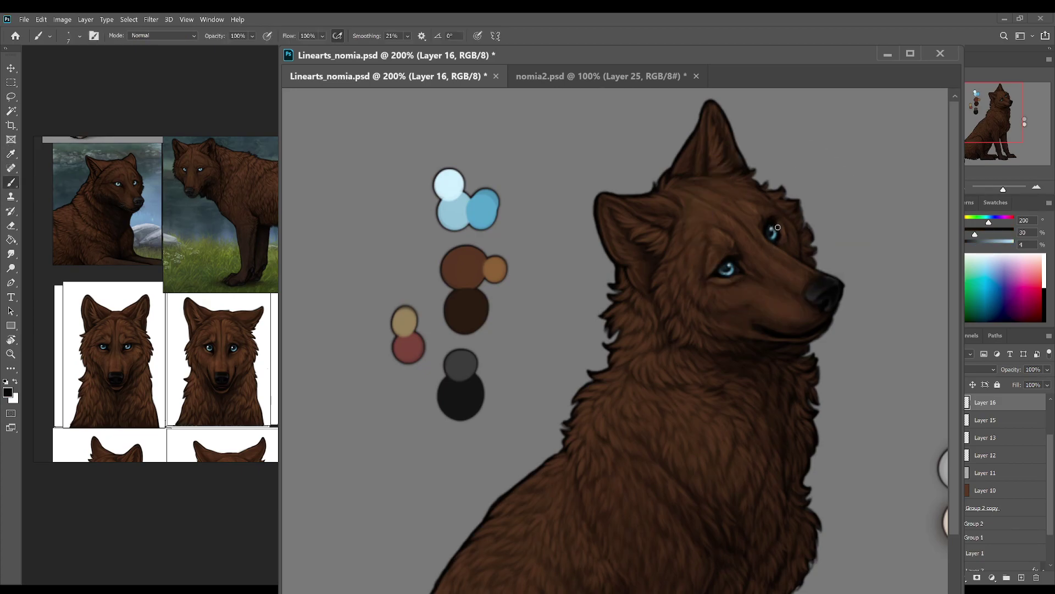
key(ctrl+s)
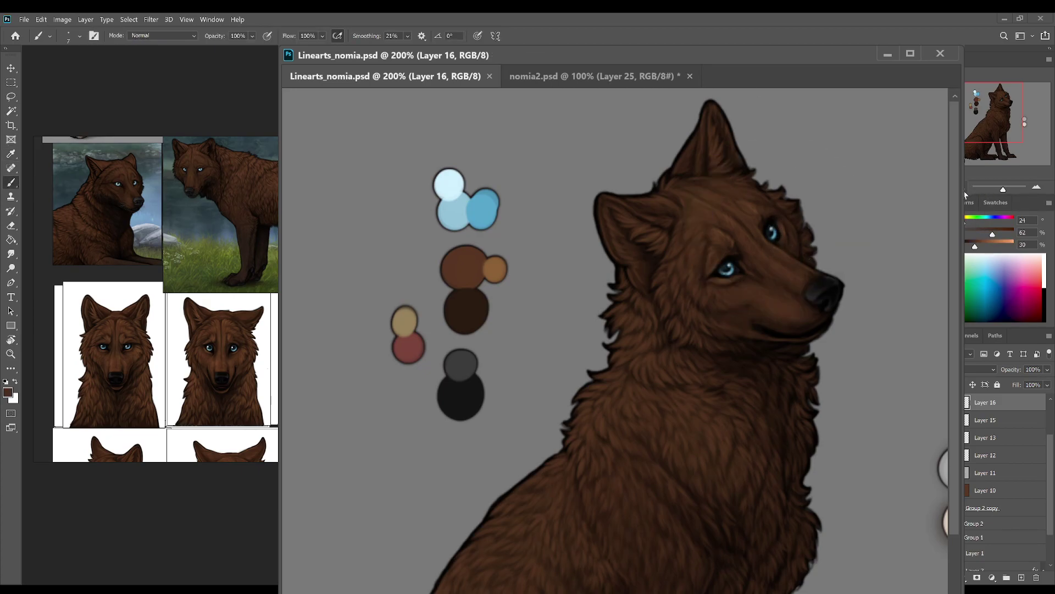
key(ctrl+minus)
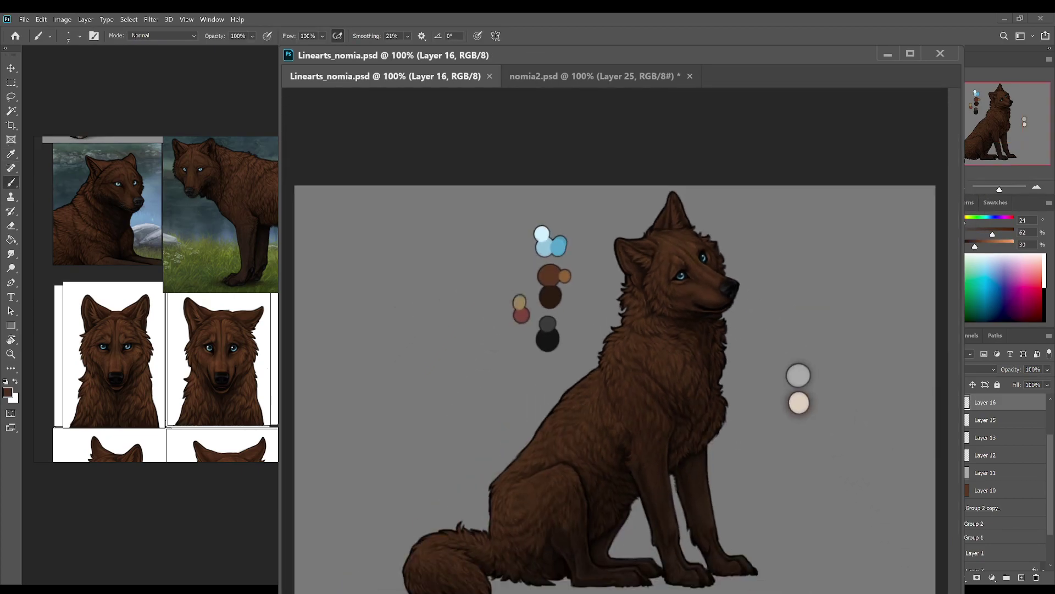
key(ctrl+z)
key(ctrl+s)
Step: Refine the near eye's upper lid and inner corner with sampled dark brown, and save the file
key(ctrl+plus)
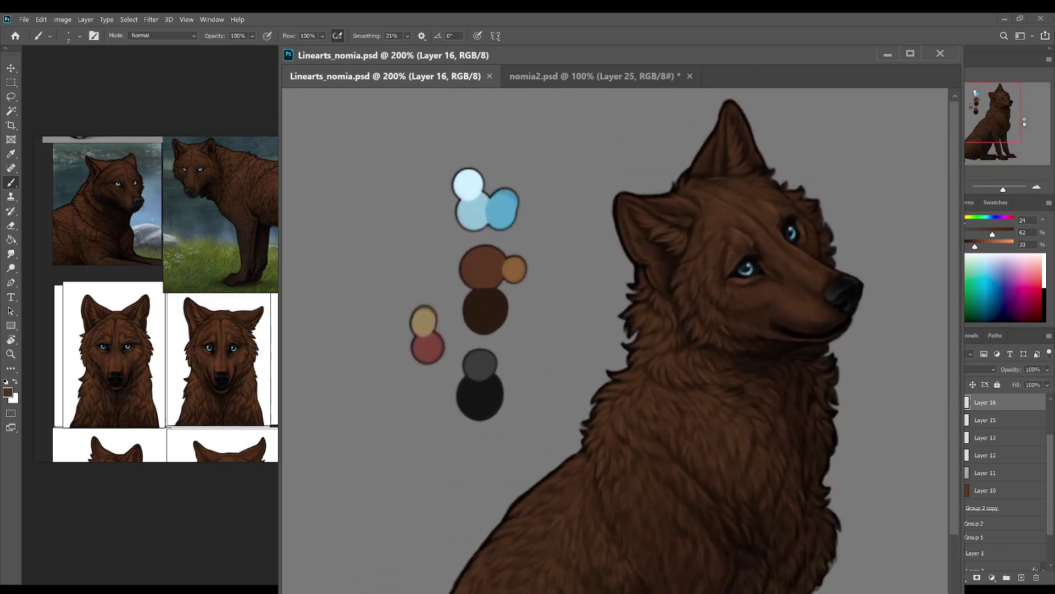
alt+click(745, 255)
drag(745, 255, 761, 260)
alt+click(761, 260)
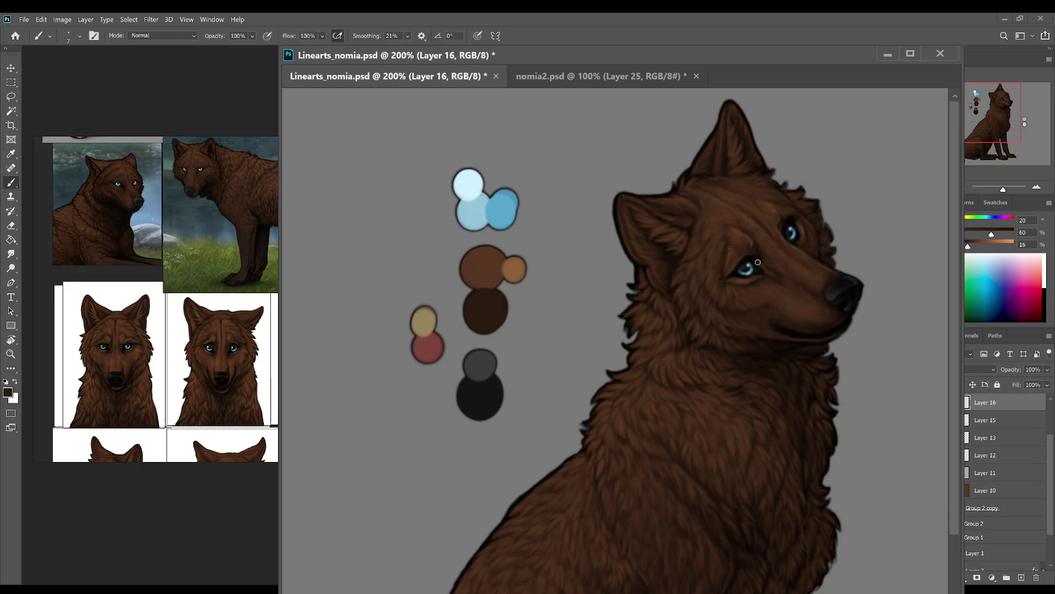
key(ctrl+s)
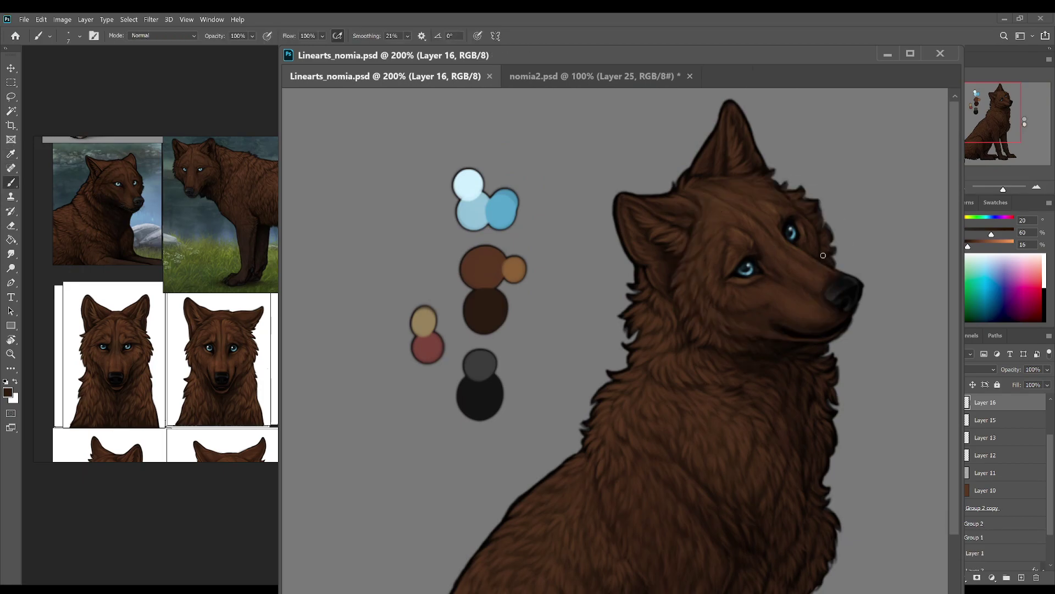
click(966, 188)
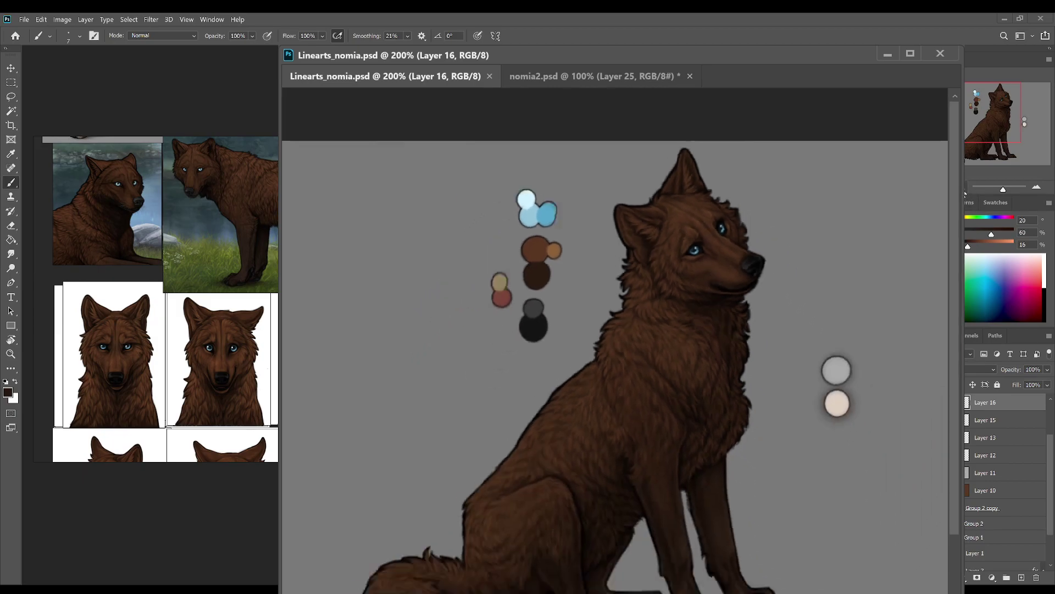
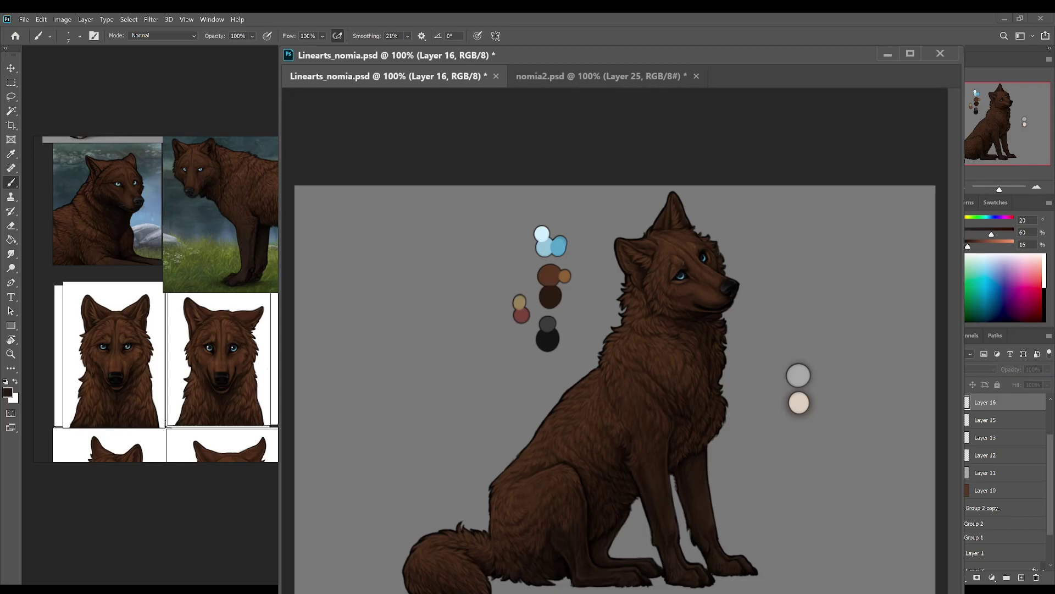
Step: Add a new layer above Layer 16 and paint a soft highlight on the wolf's forehead with the sampled pale peach swatch
click(1023, 577)
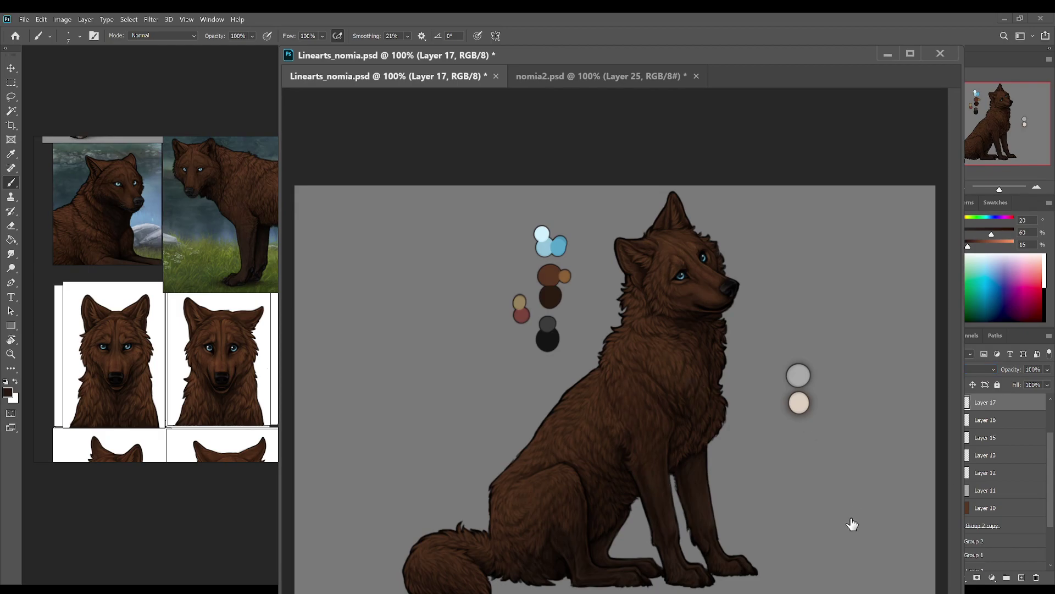
click(813, 375)
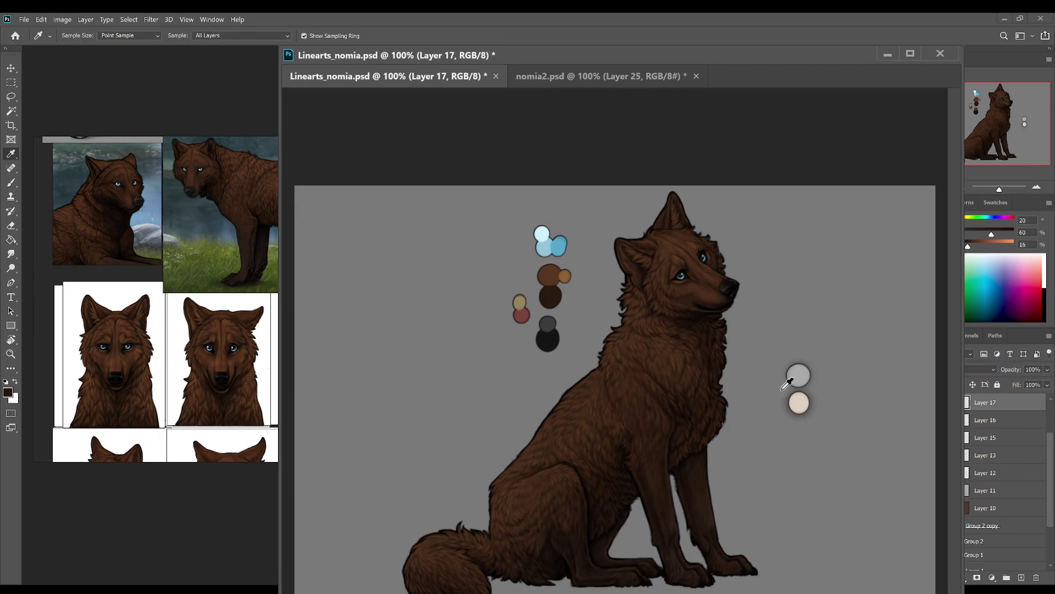
alt+click(799, 403)
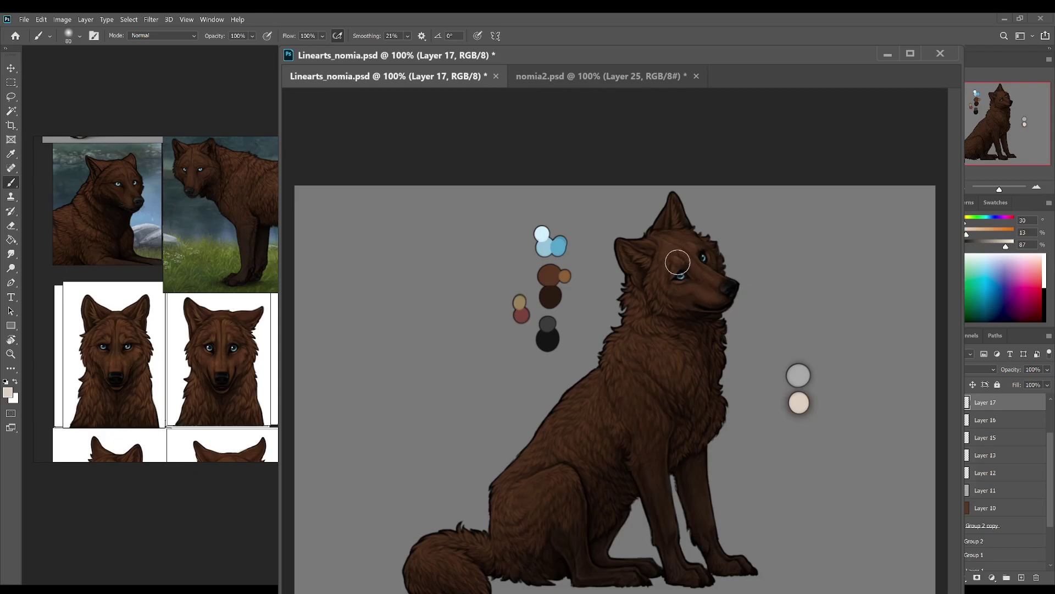
drag(699, 246, 694, 245)
Step: Blend the forehead highlight with the Smudge tool at 6% strength, erase the excess near the ear, and save the document
key(r)
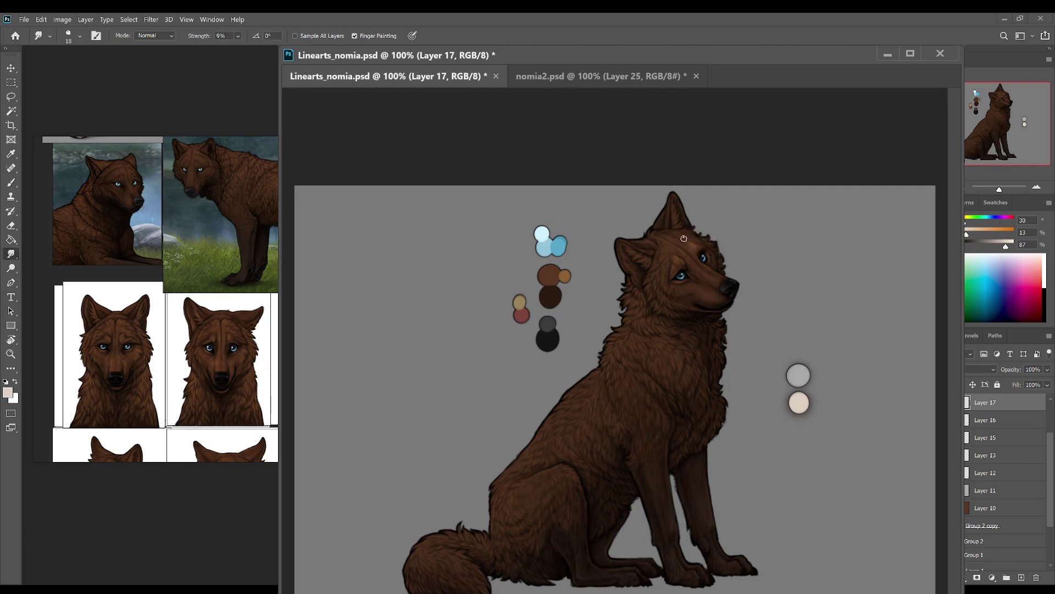
key(ctrl+s)
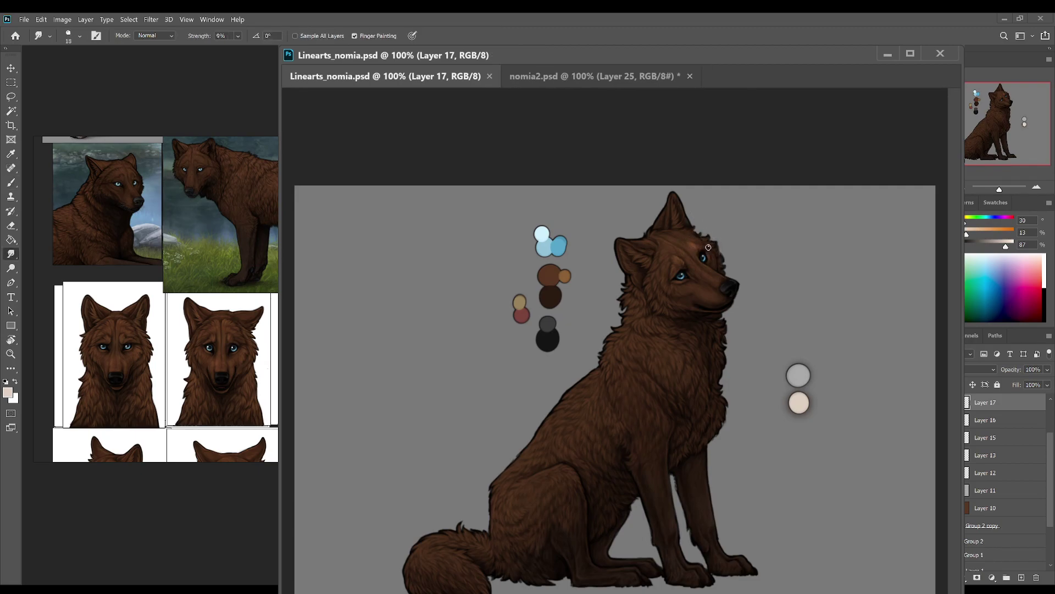
mouse_move(698, 245)
mouse_down()
mouse_move(695, 234)
mouse_move(682, 244)
mouse_move(690, 227)
mouse_move(686, 241)
mouse_up()
key(b)
key(e)
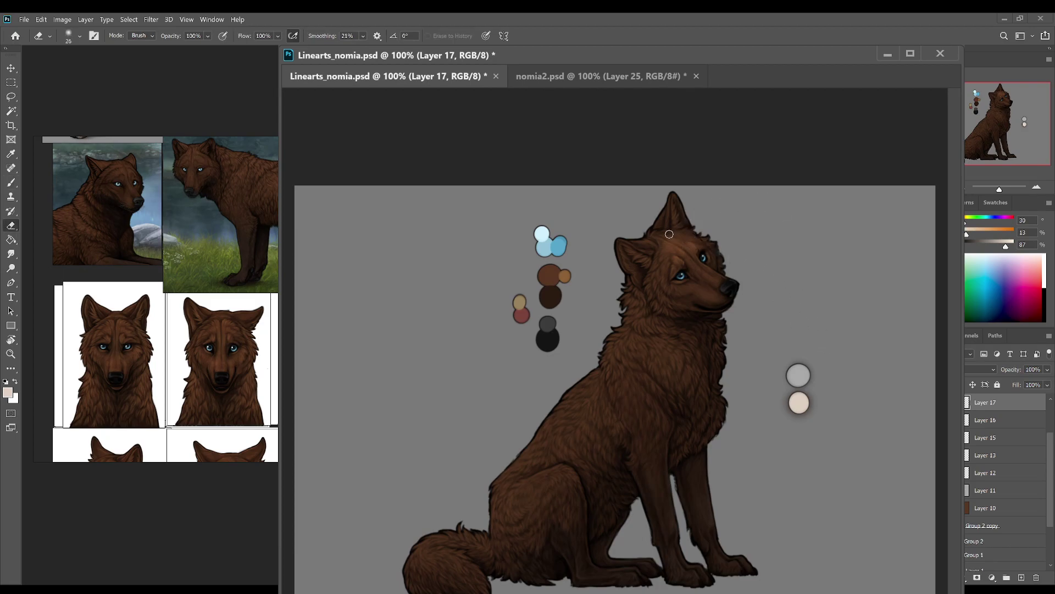
Step: Brush pale peach highlights along the wolf's muzzle and save the document
key(b)
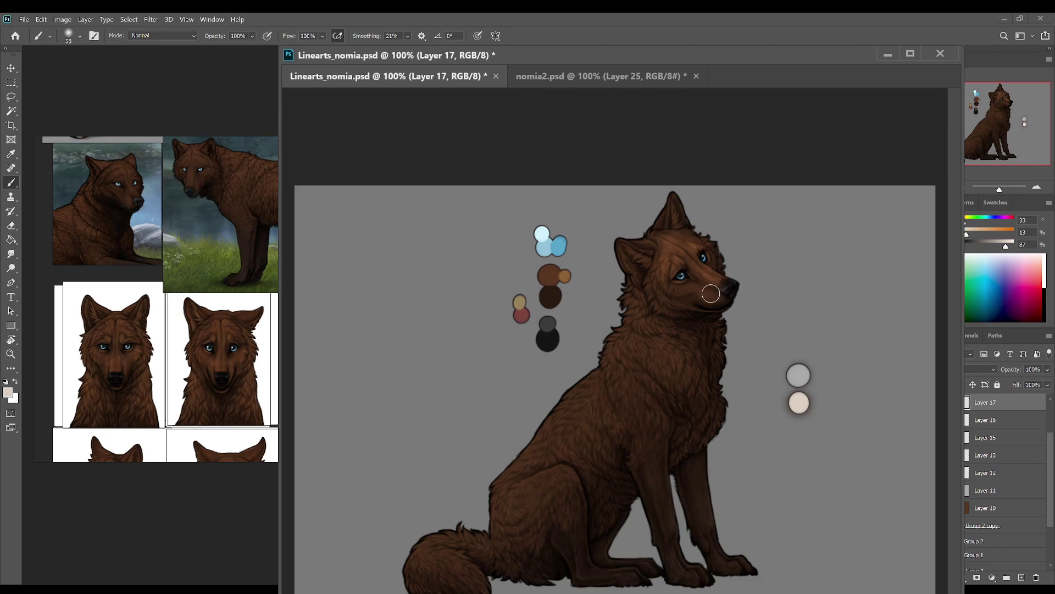
key(bracketleft)
key(bracketleft)
key(bracketleft)
key(bracketleft)
key(ctrl+s)
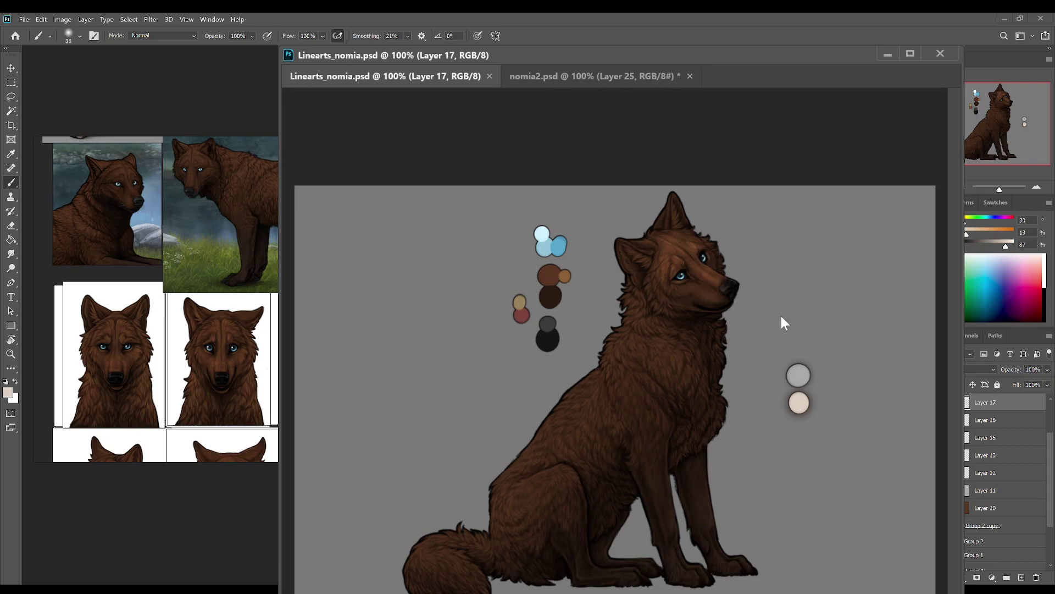
Step: Paint soft peach highlights on the wolf's cheek and near ear, and clean them up with a soft eraser
mouse_move(702, 292)
mouse_down()
mouse_move(725, 295)
mouse_move(698, 300)
mouse_move(733, 289)
mouse_move(683, 290)
mouse_up()
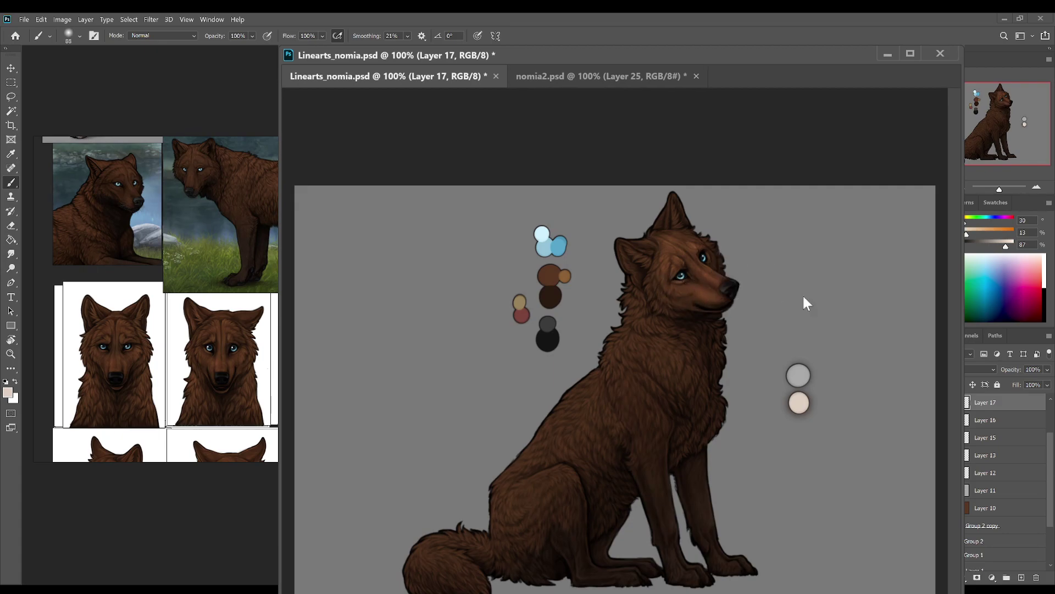
drag(660, 308, 680, 305)
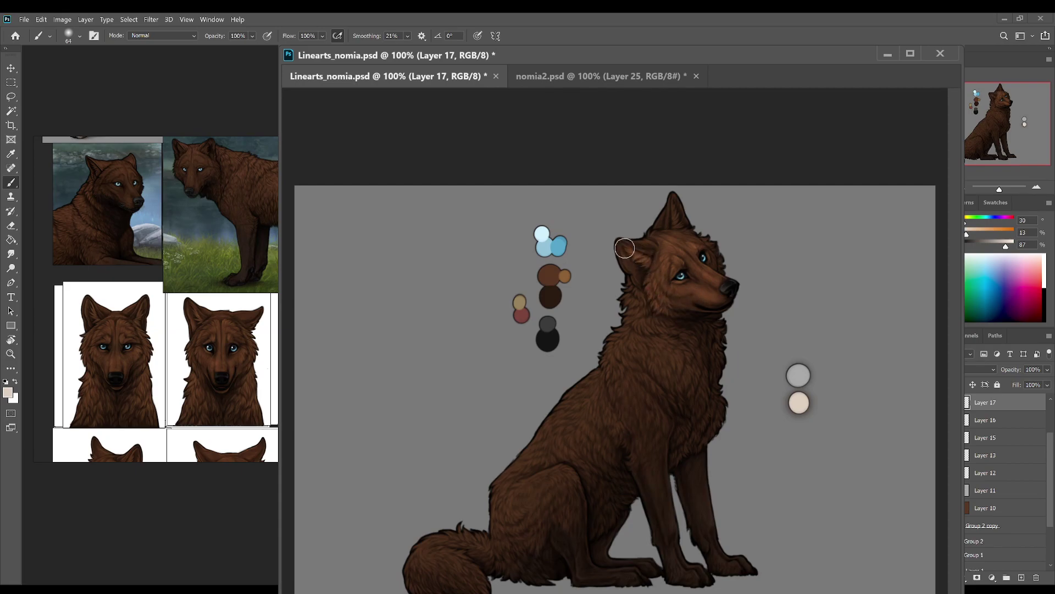
key(e)
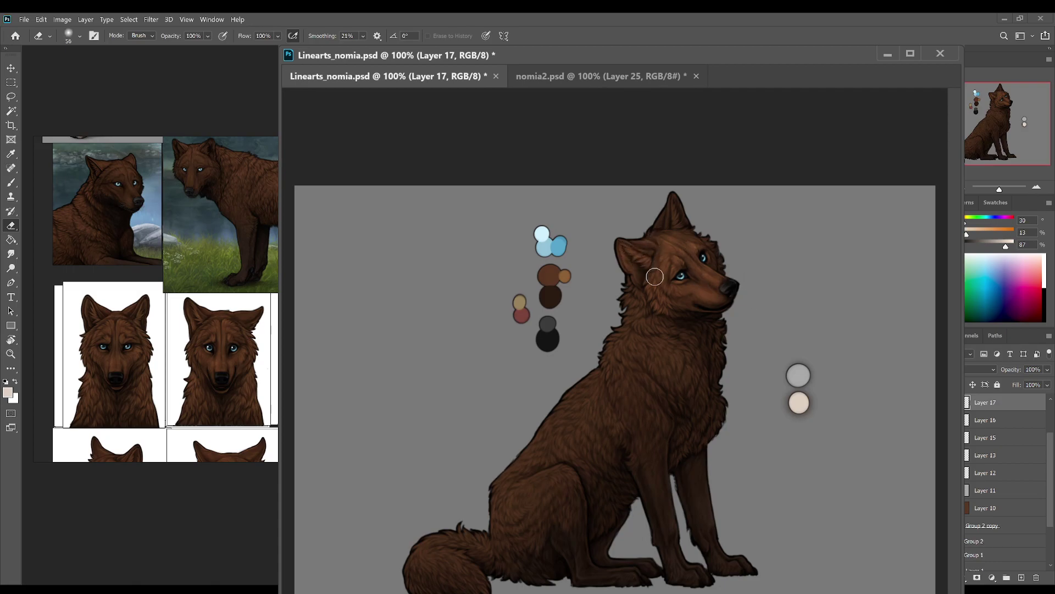
Step: Bring more of the wolf reference images into view, lower Layer 17's opacity to 74%, and save the document
scroll(177, 274, down, 4)
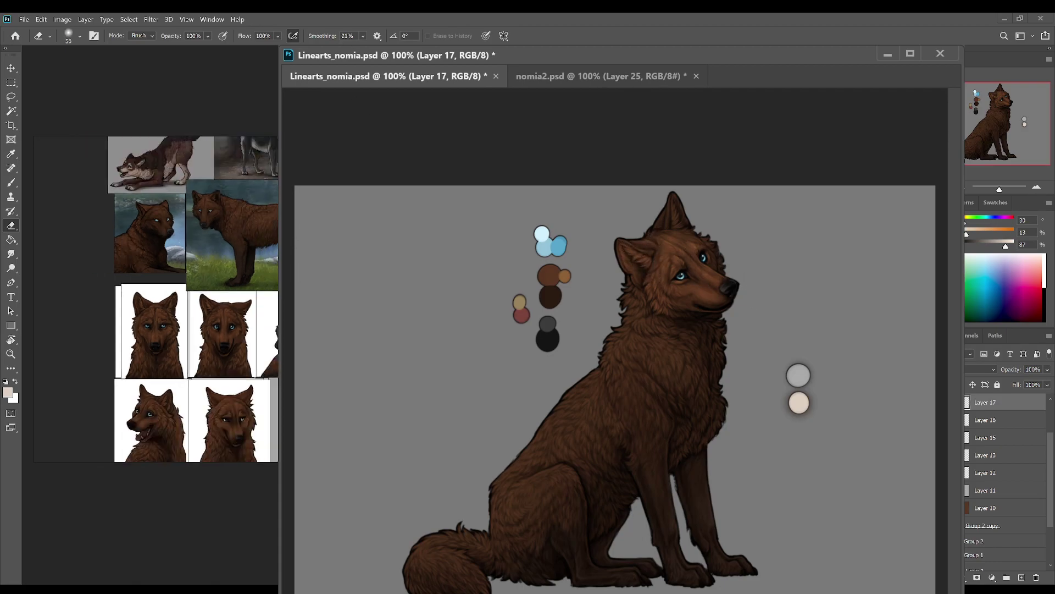
drag(178, 274, 144, 259)
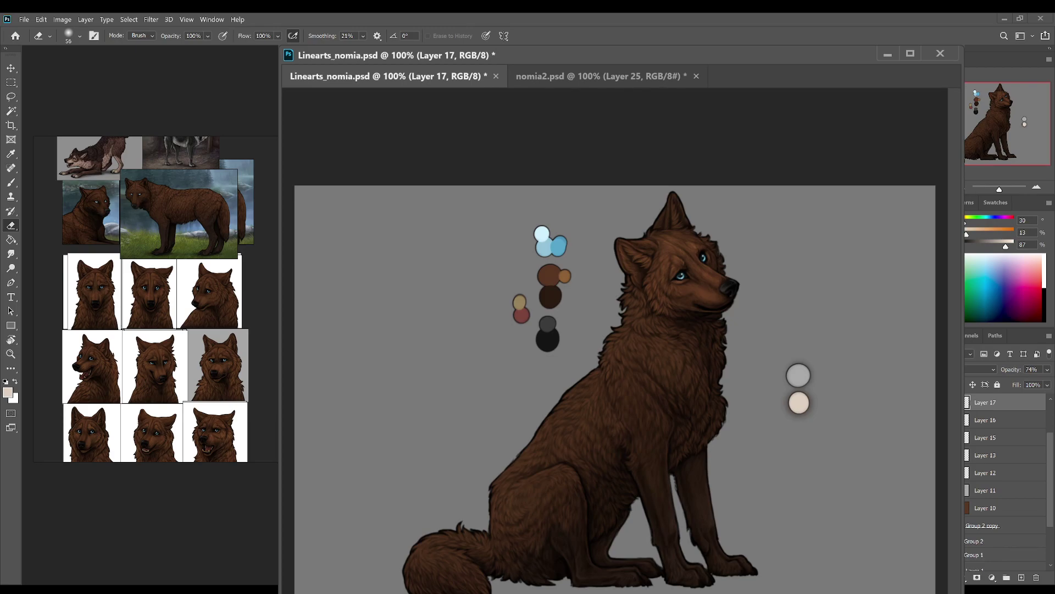
key(b)
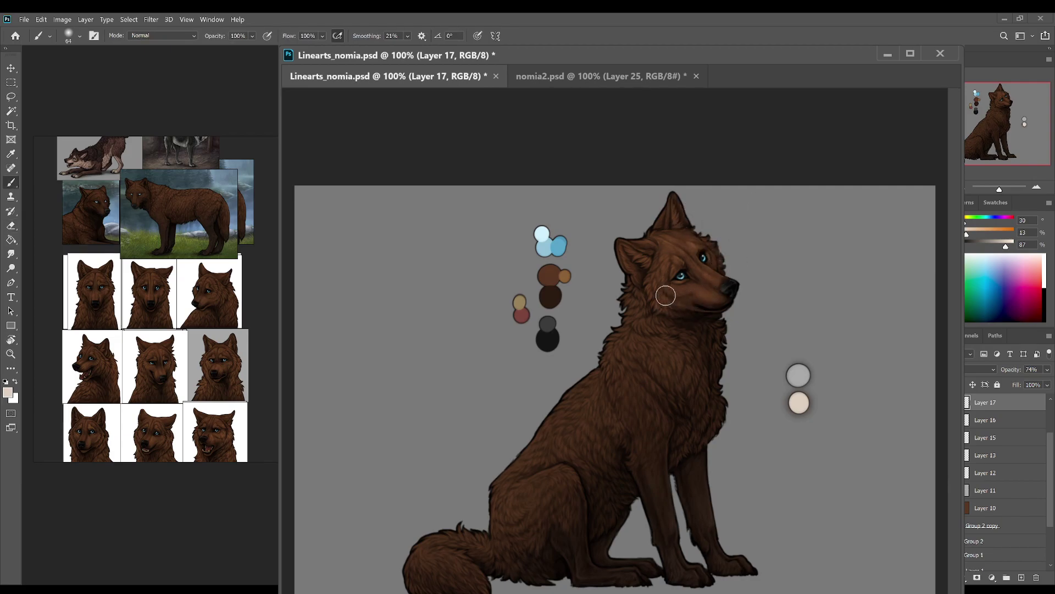
drag(817, 351, 805, 349)
key(ctrl+s)
Step: Paint peach highlights over the wolf's neck, shoulder and back, enlarging the soft brush to 124 px, and save the document
drag(627, 329, 629, 333)
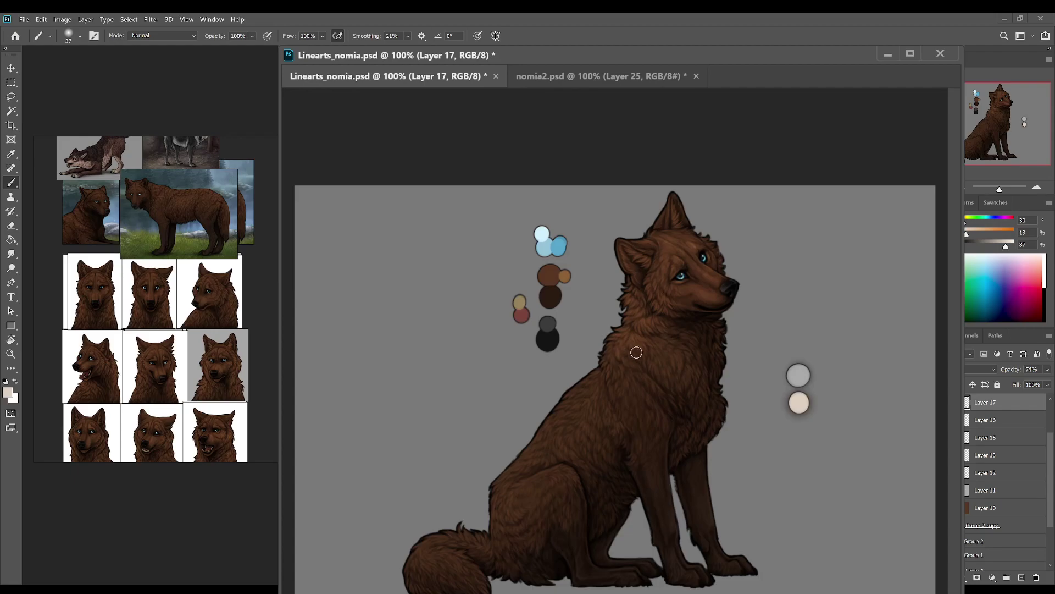
key(e)
key(b)
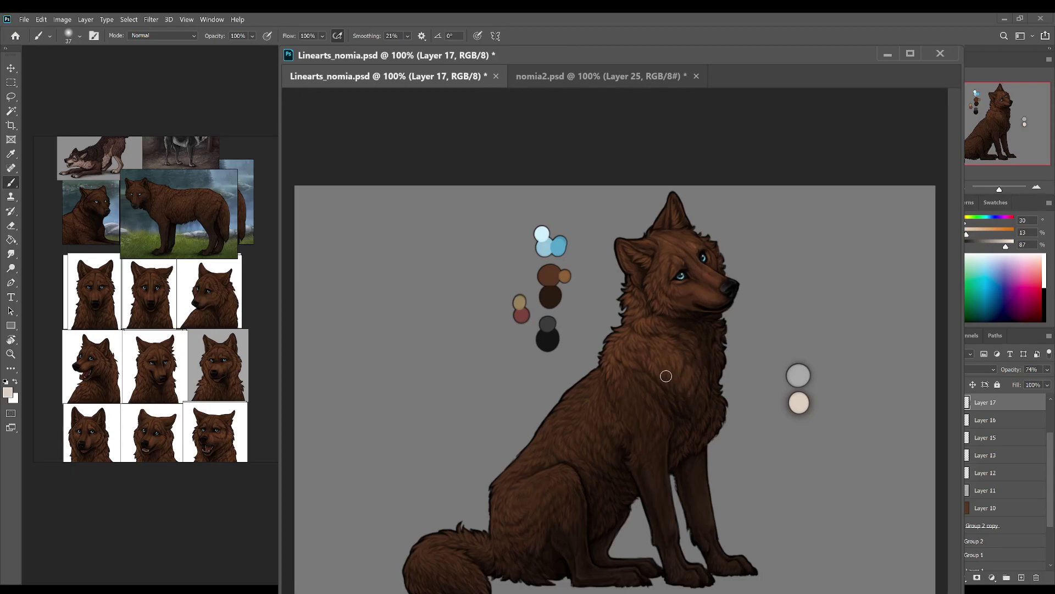
mouse_move(637, 382)
mouse_down()
mouse_move(640, 420)
mouse_move(690, 361)
mouse_move(649, 386)
mouse_move(666, 422)
mouse_up()
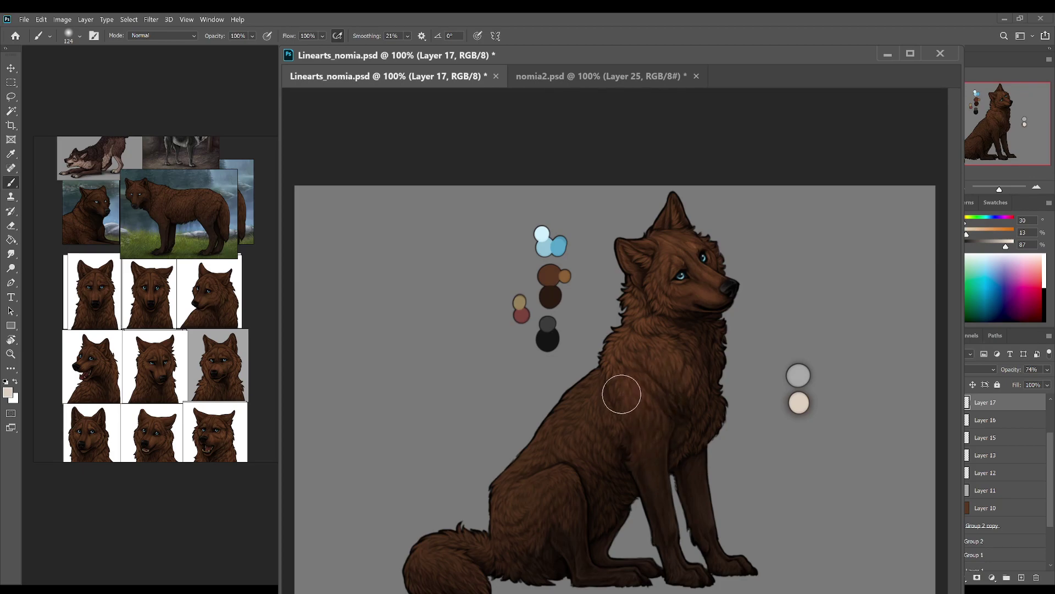
mouse_move(575, 404)
mouse_down()
mouse_move(614, 390)
mouse_move(607, 433)
mouse_move(594, 415)
mouse_move(562, 434)
mouse_up()
key(ctrl+s)
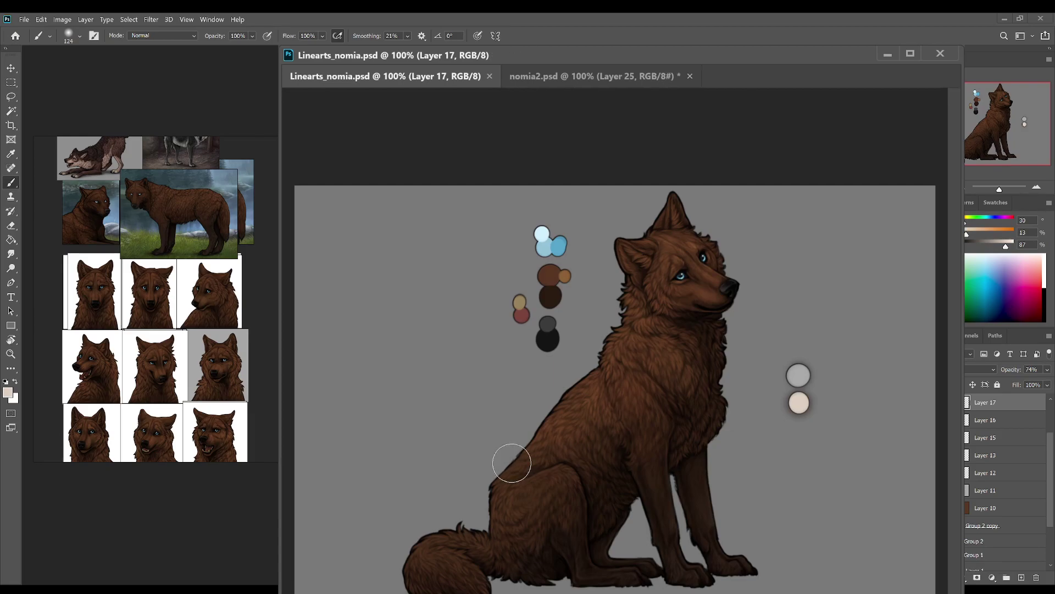
Step: Extend the soft peach highlights over the wolf's back, haunch and tail, and reduce the brush size to 72 px
drag(584, 441, 568, 385)
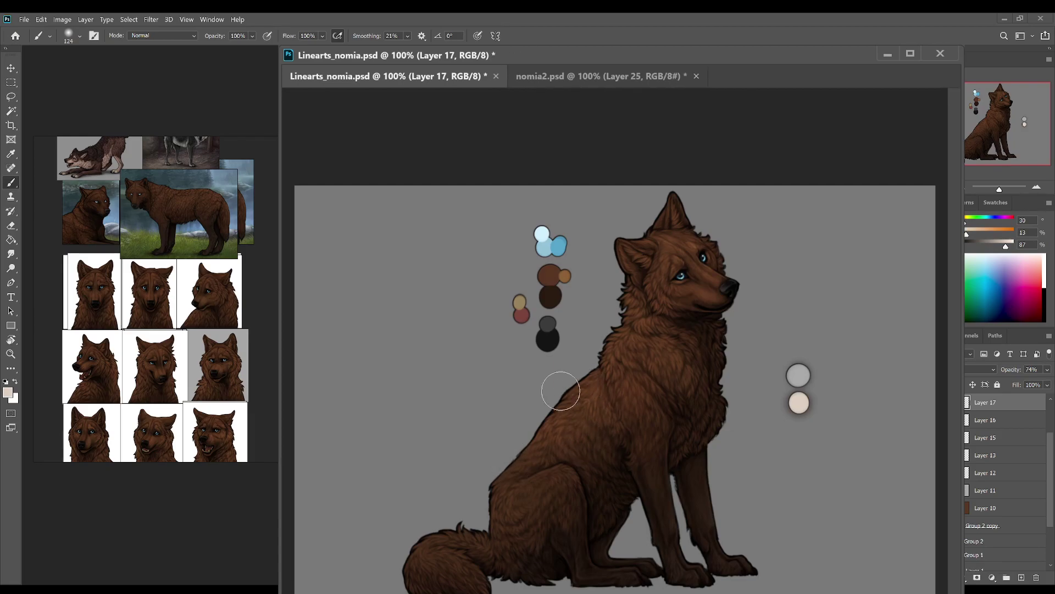
drag(479, 520, 474, 531)
click(970, 187)
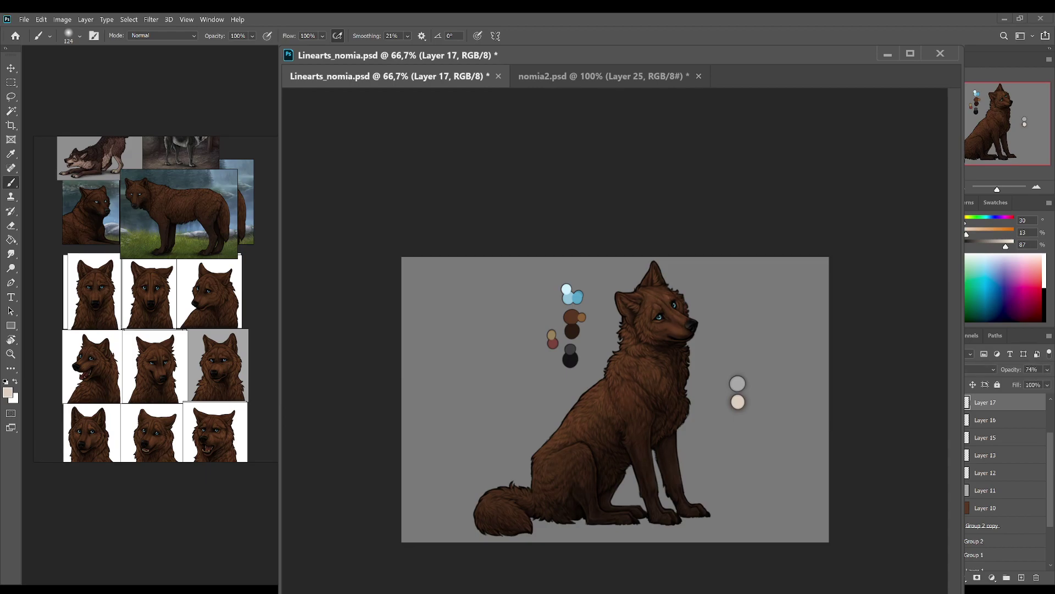
right_click(692, 334)
click(815, 357)
click(1036, 187)
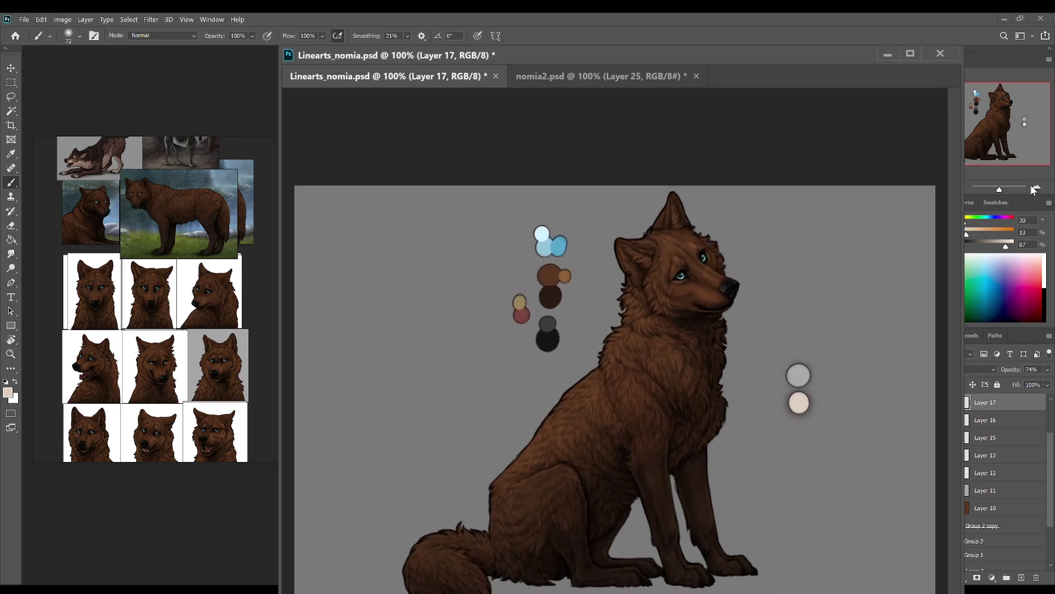
Step: Hide Layer 17 and add a new layer directly above Layer 16
click(934, 401)
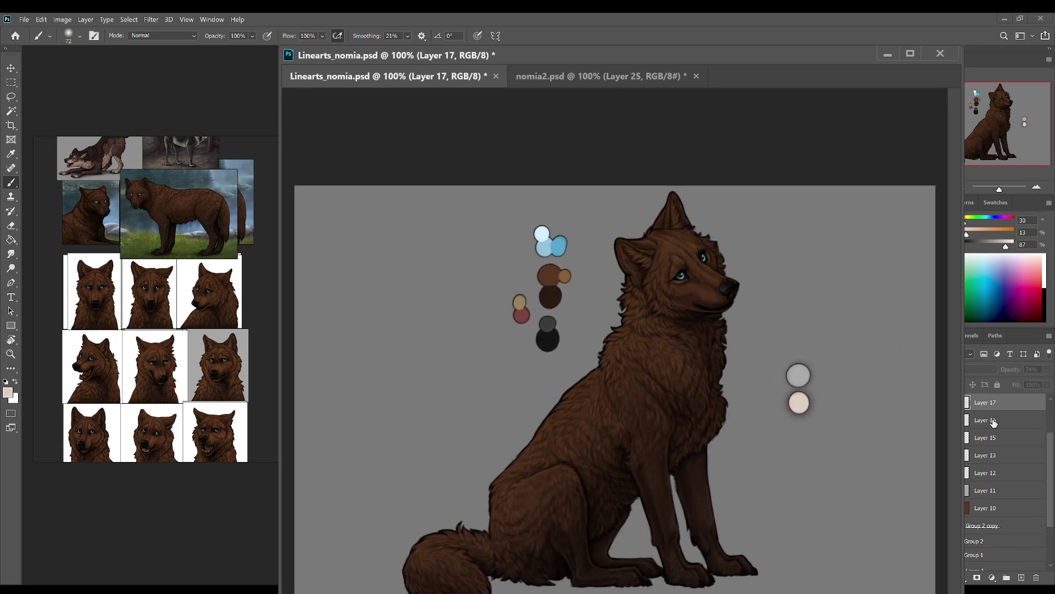
click(994, 421)
click(1022, 577)
Step: Try painting the muzzle on Layer 18 with a brown sampled from the fur, and undo the stroke
key(i)
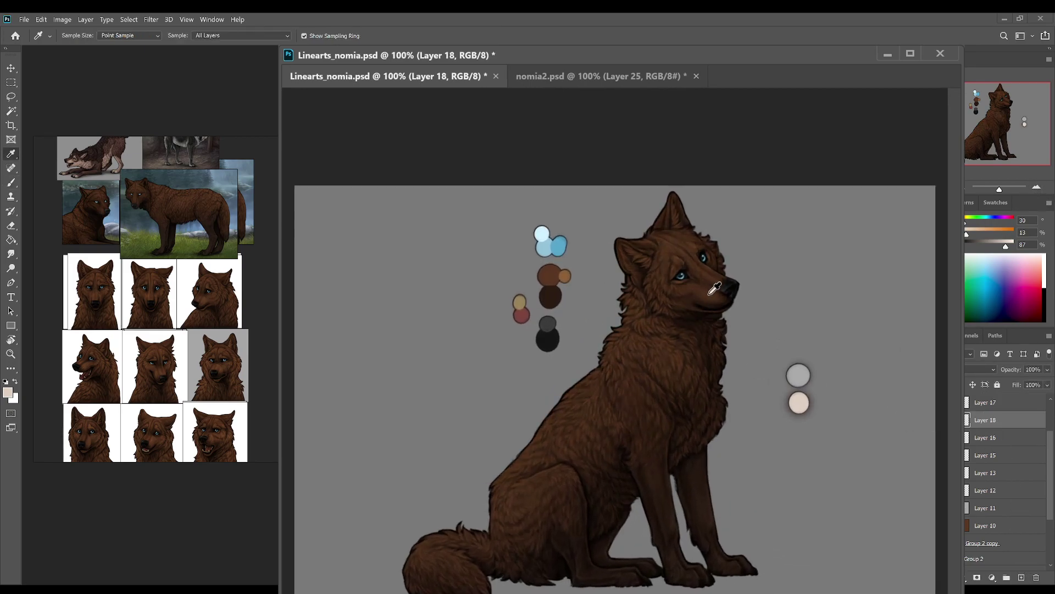
click(709, 293)
key(b)
alt+click(714, 301)
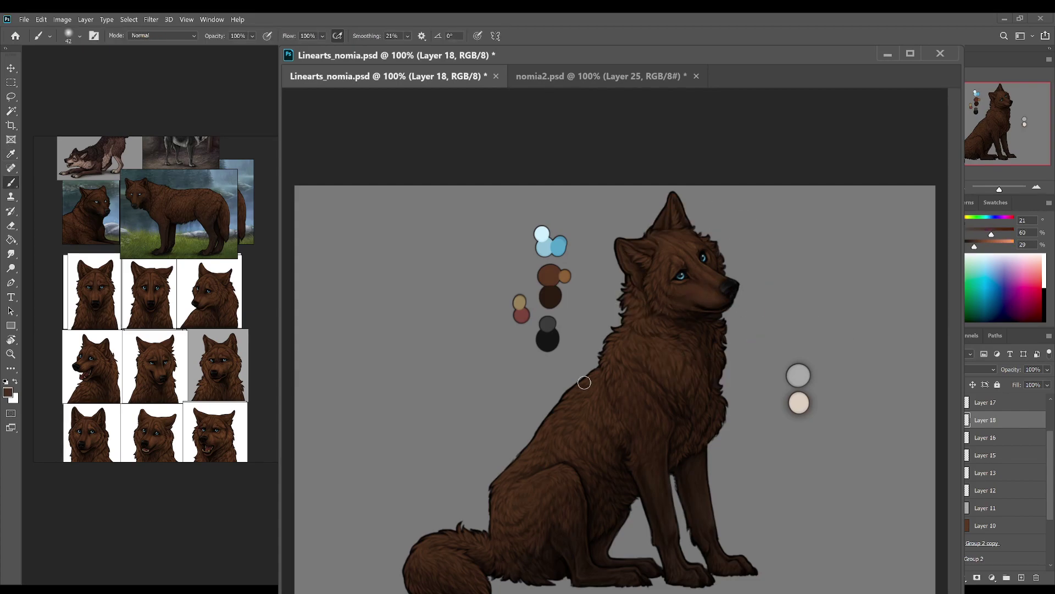
key(ctrl+z)
Step: Save the document and set the brush colour back to the pale peach swatch
key(ctrl+s)
alt+click(798, 402)
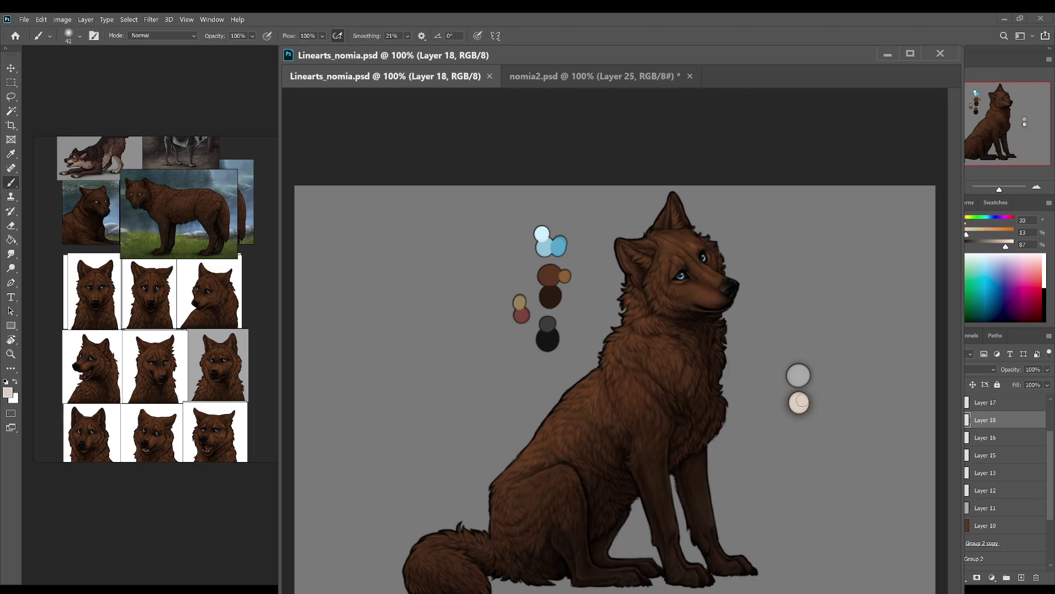
click(967, 190)
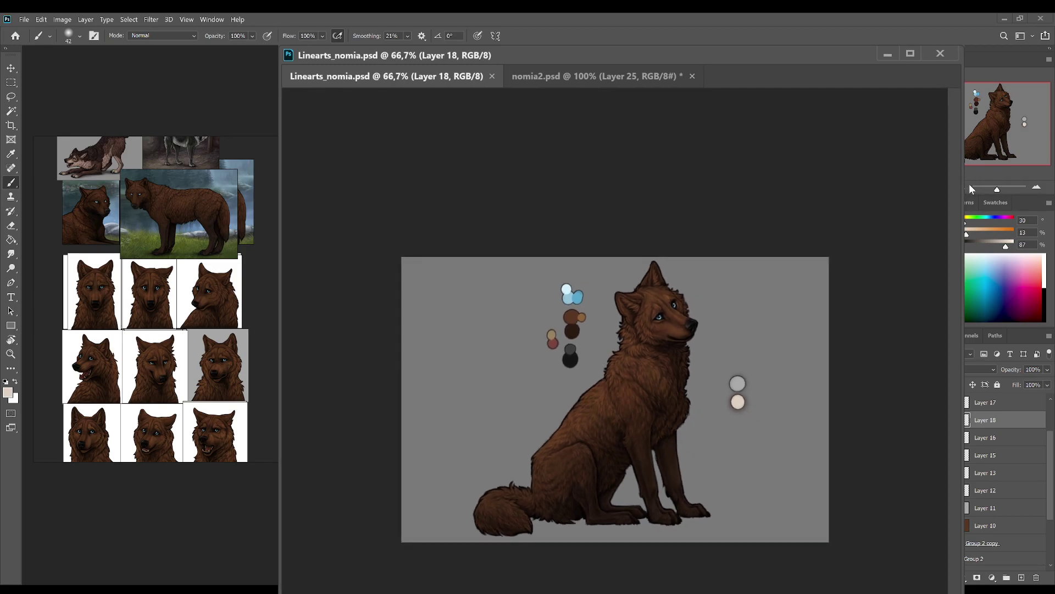
click(1037, 188)
Step: Make Layer 17 active for painting peach highlights on the wolf's chest, and save the document
mouse_move(691, 354)
mouse_down()
mouse_move(676, 348)
mouse_move(686, 367)
mouse_up()
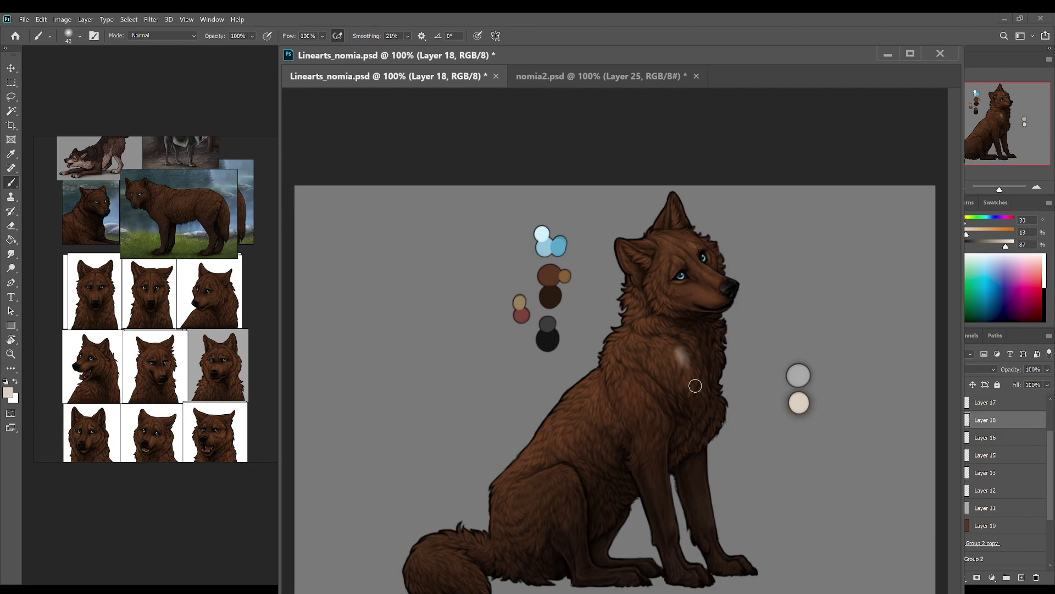
click(983, 402)
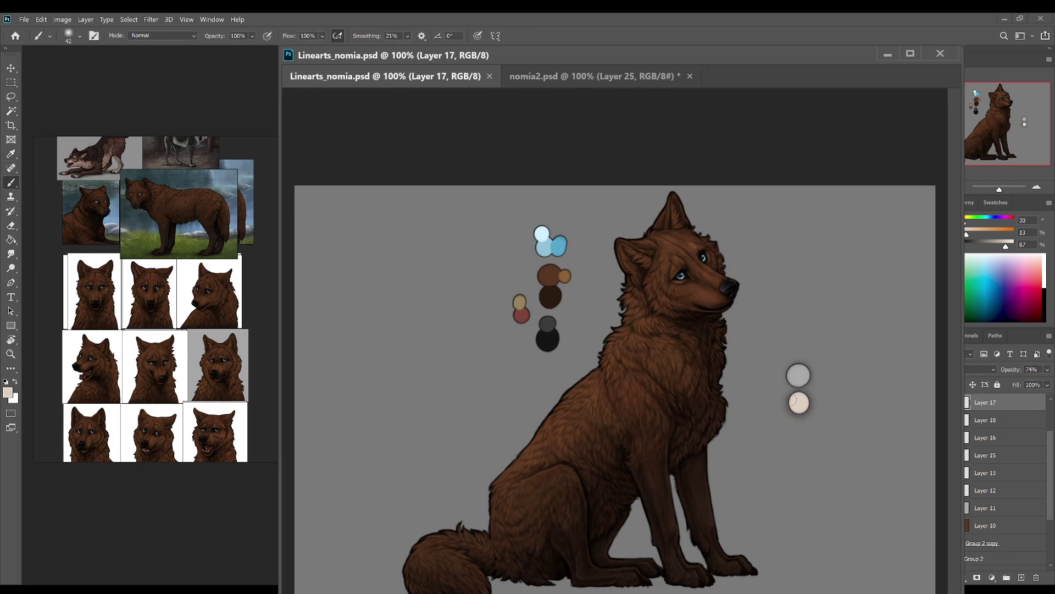
mouse_move(218, 365)
mouse_down()
mouse_move(252, 354)
mouse_move(269, 322)
mouse_move(257, 358)
mouse_move(220, 383)
mouse_up()
click(981, 404)
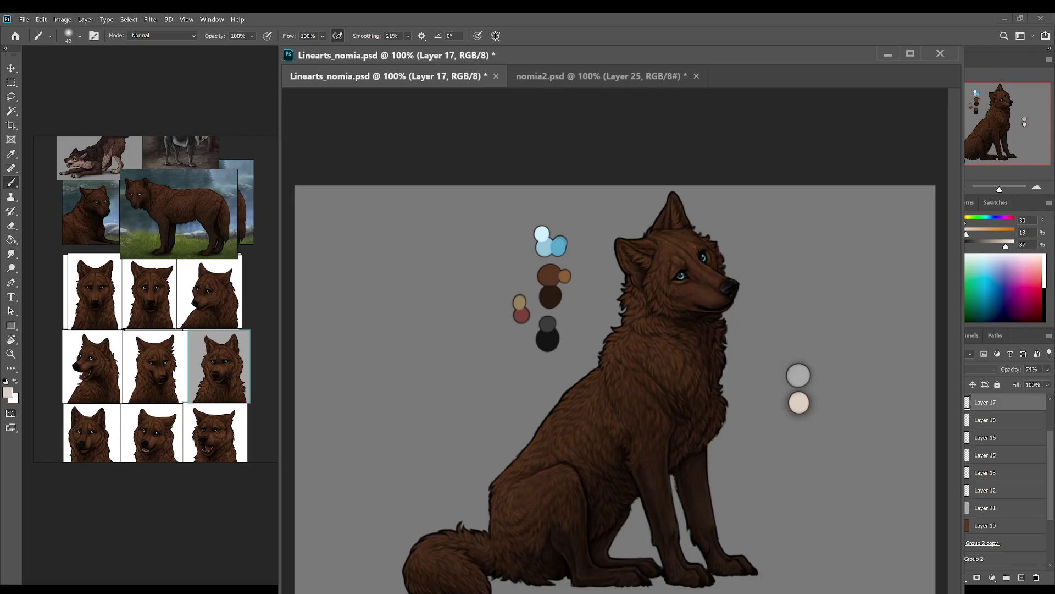
alt+click(794, 404)
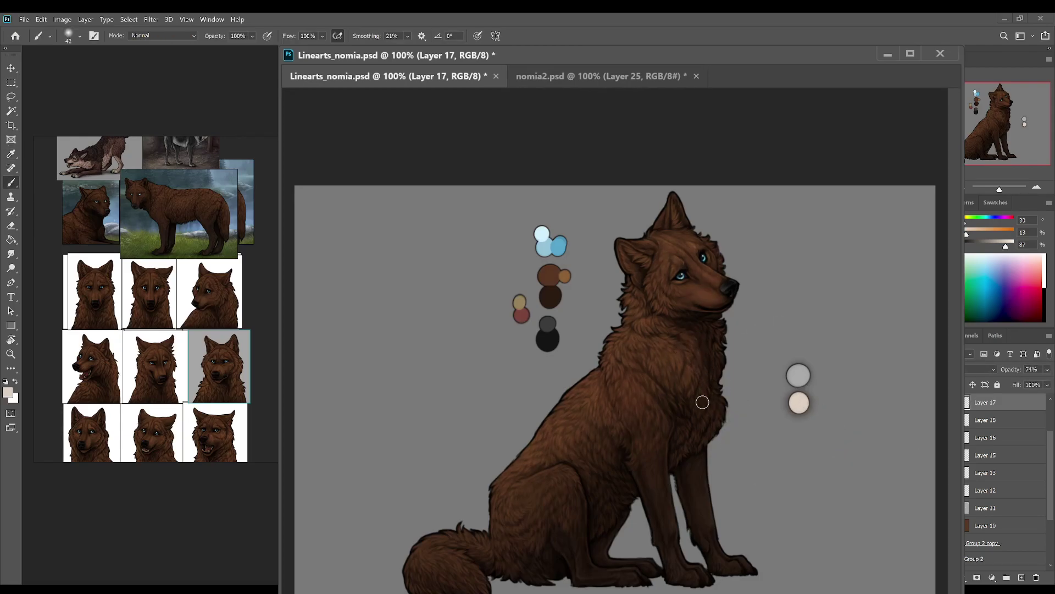
key(ctrl+s)
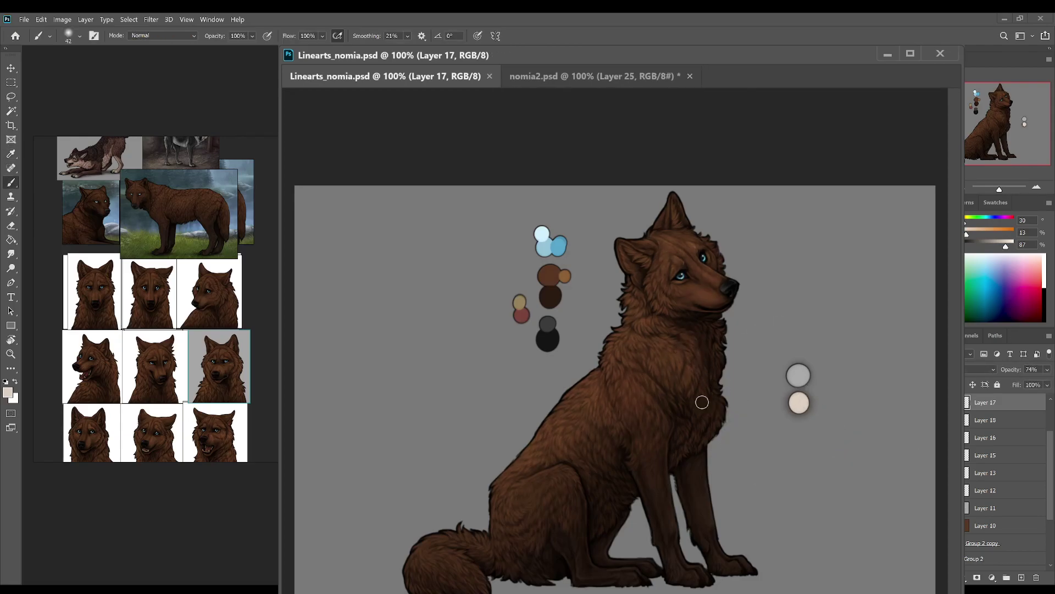
Step: Paint peach highlights down the front of the chest toward the front legs, enlarging the soft brush to 84 px
drag(704, 342, 710, 377)
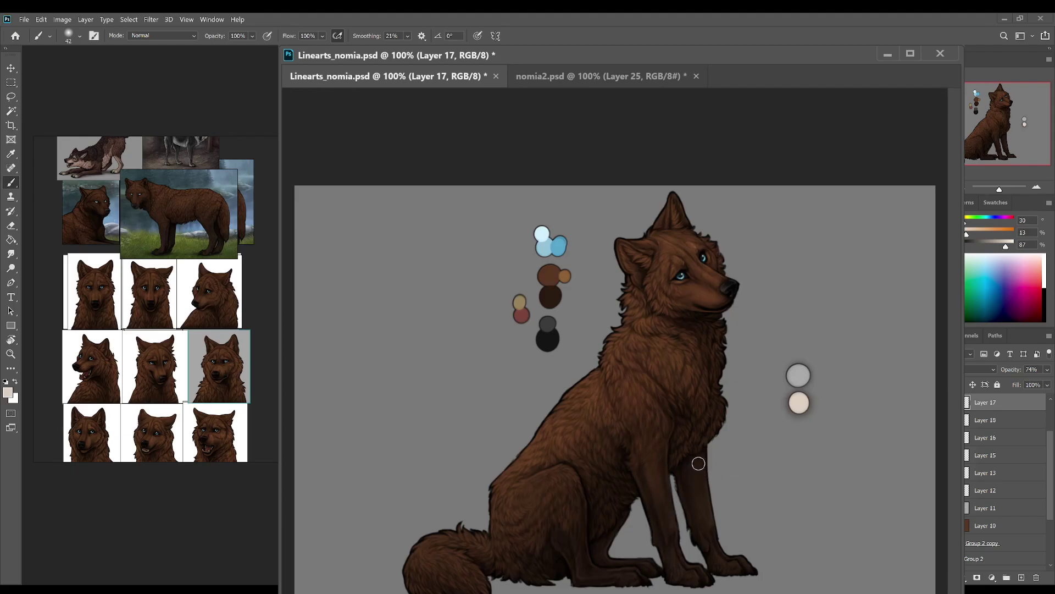
key(bracketright)
key(bracketright)
key(bracketright)
key(bracketright)
key(bracketright)
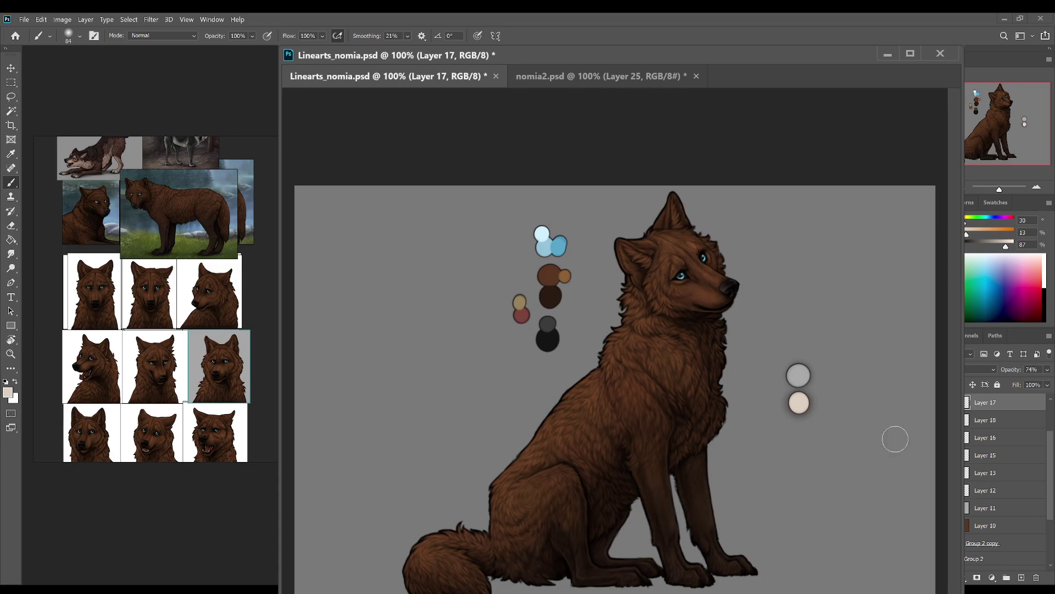
Step: Set the brush colour to the light grey swatch with 0% saturation and 76% brightness, save the document, and select Layer 18
drag(965, 235, 998, 246)
key(ctrl+minus)
key(ctrl+s)
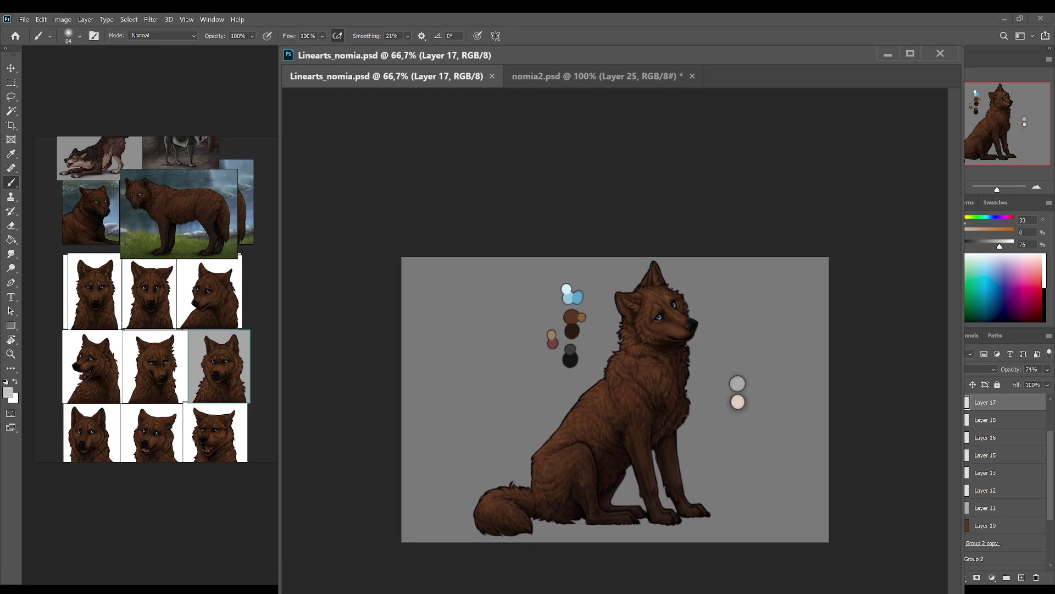
click(970, 424)
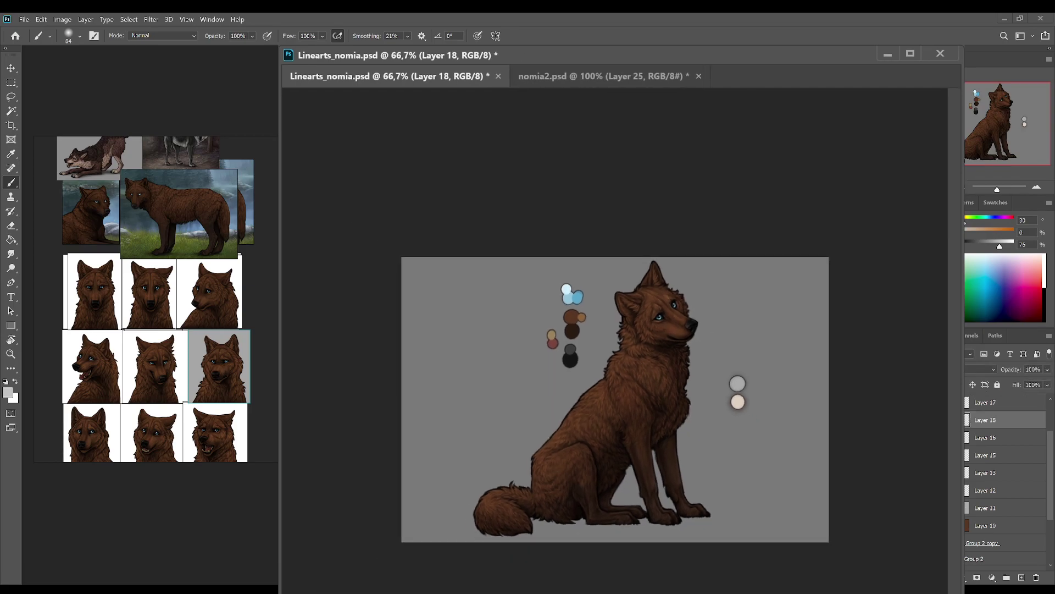
Step: Touch up the wolf's haunch on Layer 18 with dark brown sampled from the fur and the brown swatch, undoing the last stroke
key(i)
click(564, 470)
key(b)
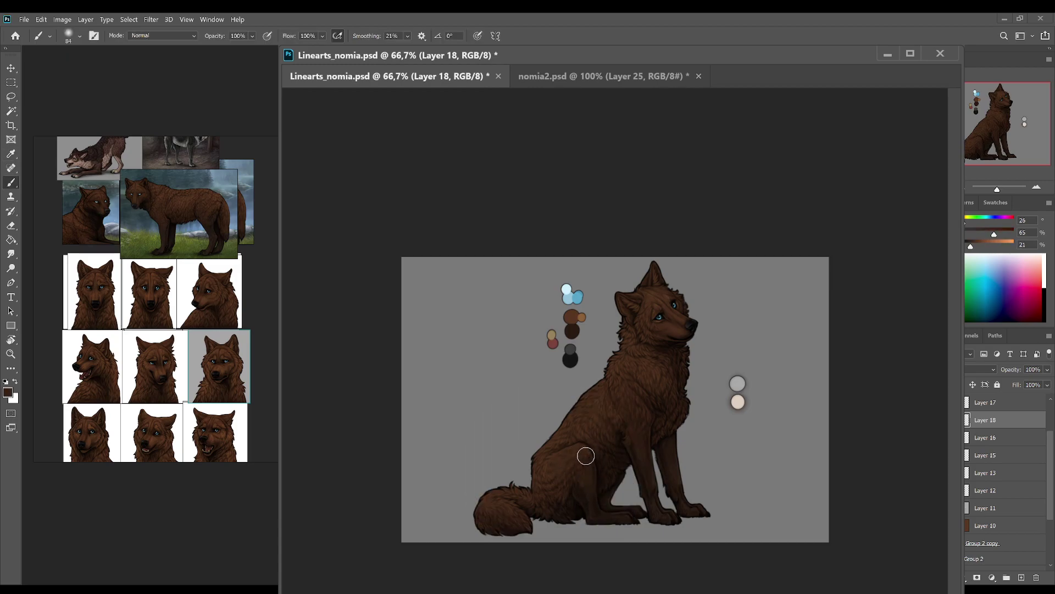
alt+click(564, 496)
alt+click(572, 316)
key(ctrl+z)
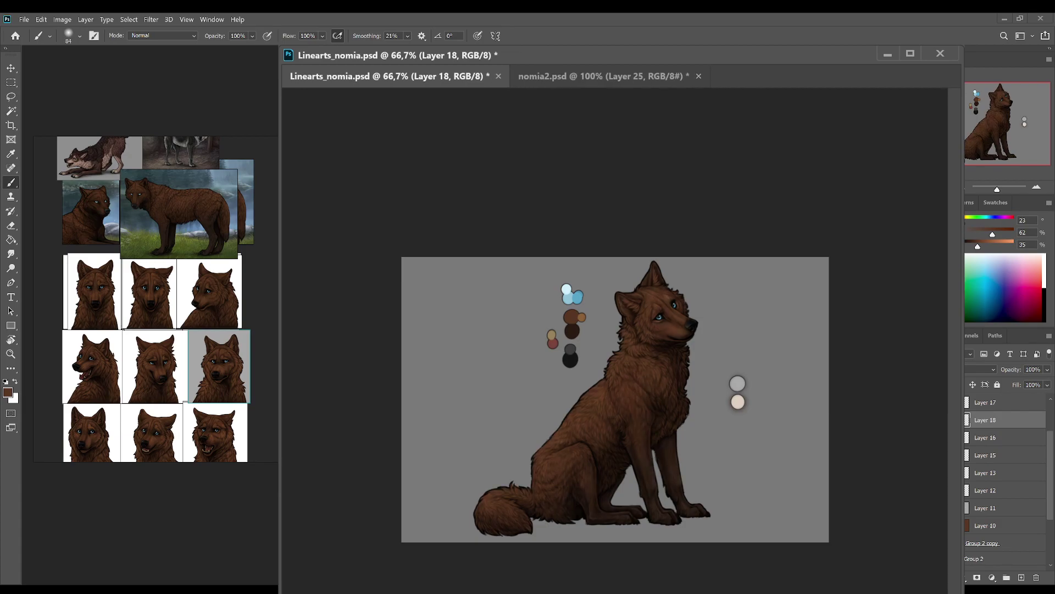
Step: Blend the Layer 17 highlights over the chest, belly and haunch with the 130 px Smudge tool at 9% strength, saving the document
click(981, 403)
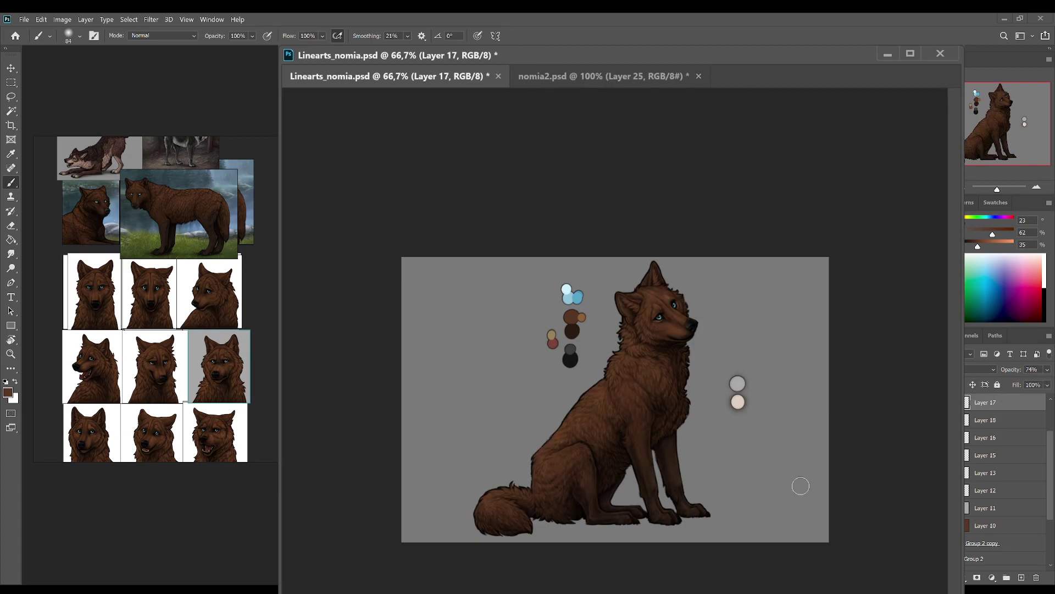
key(r)
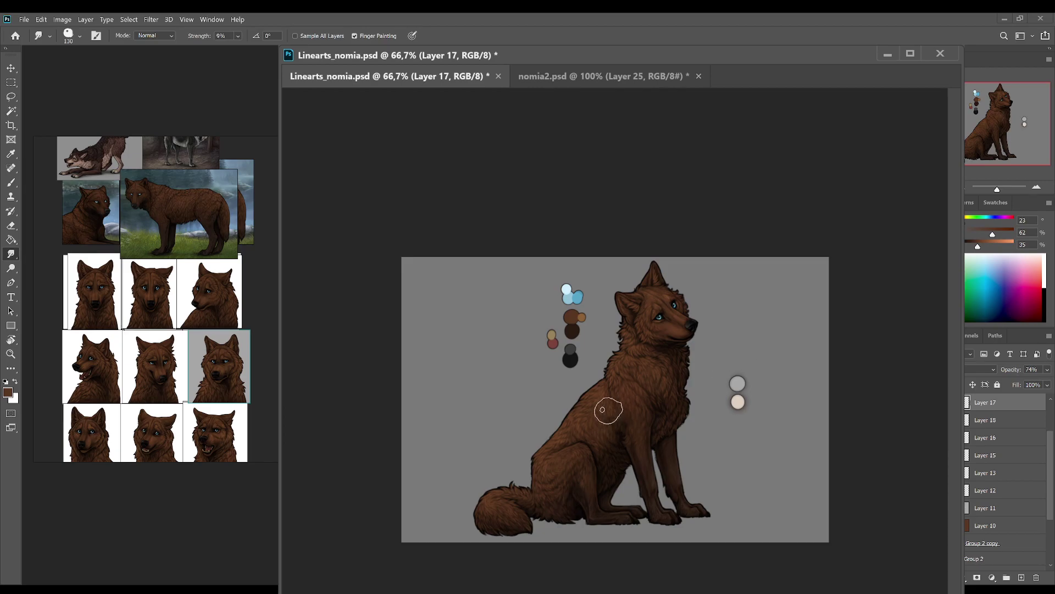
key(ctrl+s)
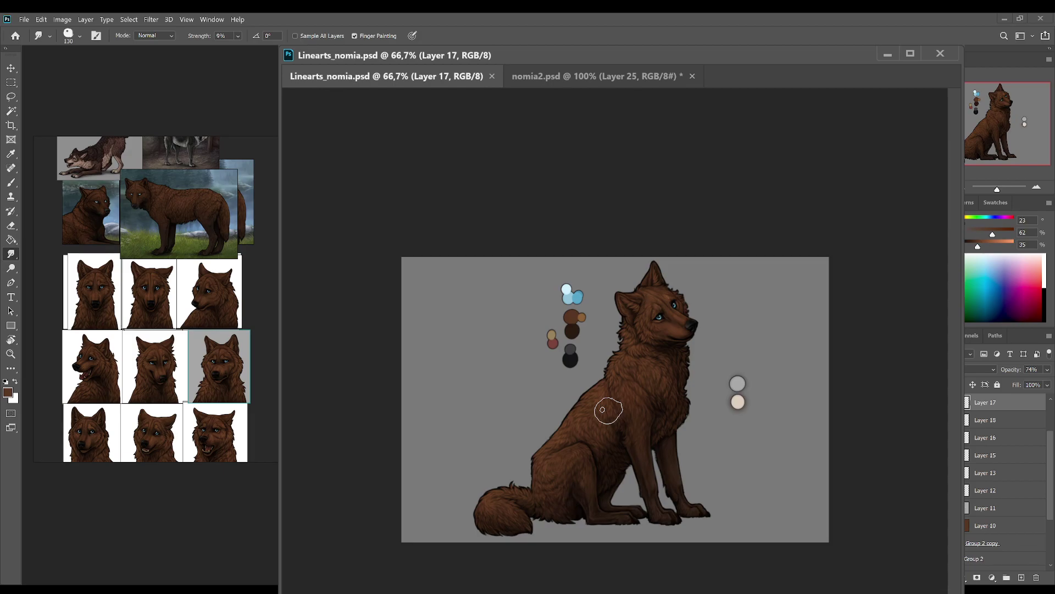
drag(667, 424, 658, 391)
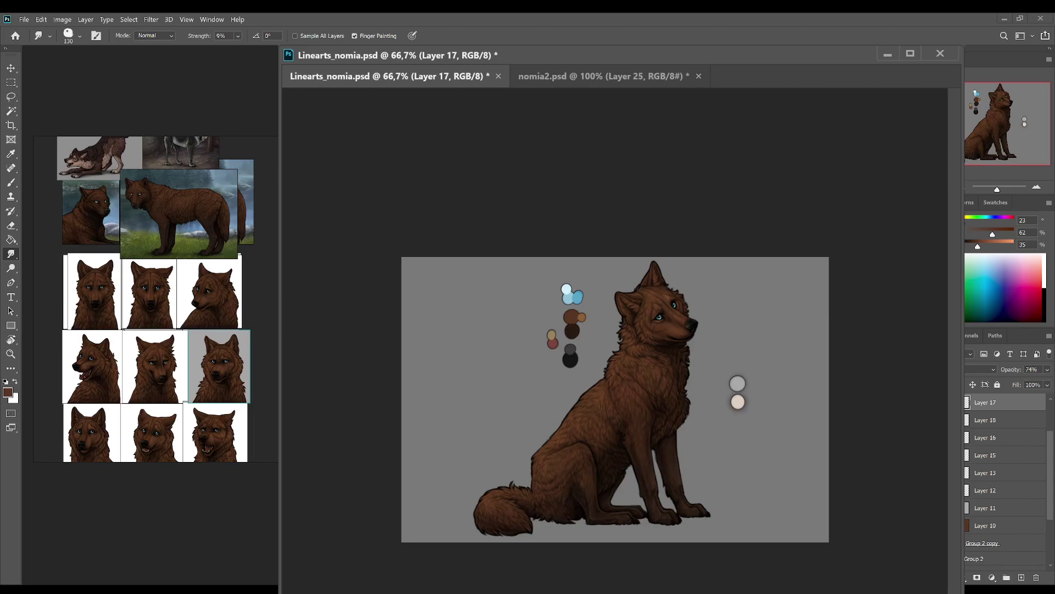
key(b)
key(r)
key(ctrl+z)
key(ctrl+shift+z)
click(630, 448)
drag(585, 486, 566, 520)
key(ctrl+comma)
Step: Brush more highlights onto the ears and chest on Layer 17 with the pale peach swatch colour, and save the document
key(b)
alt+click(738, 402)
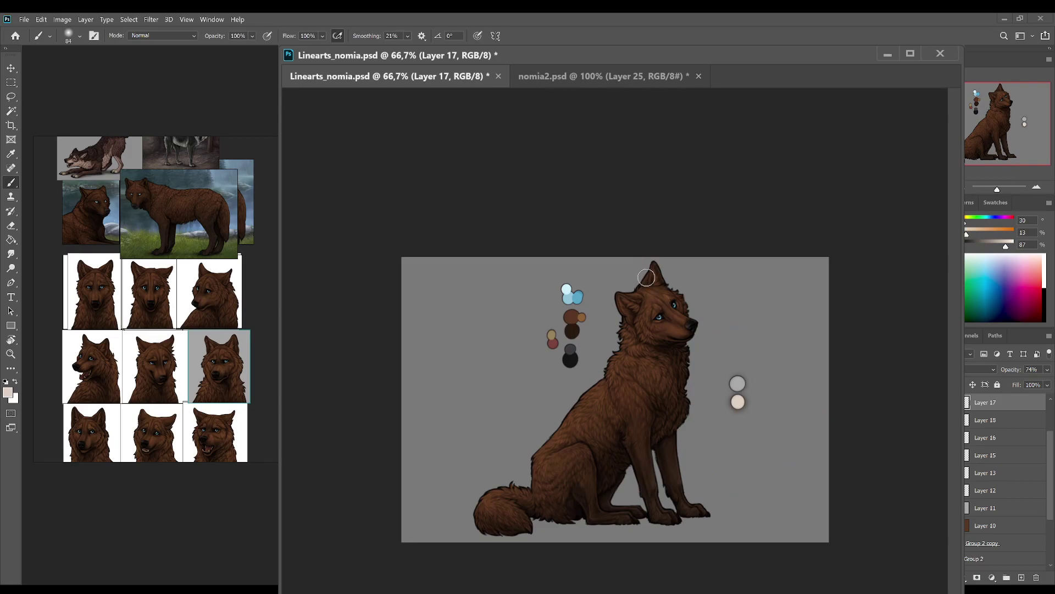
key(ctrl+s)
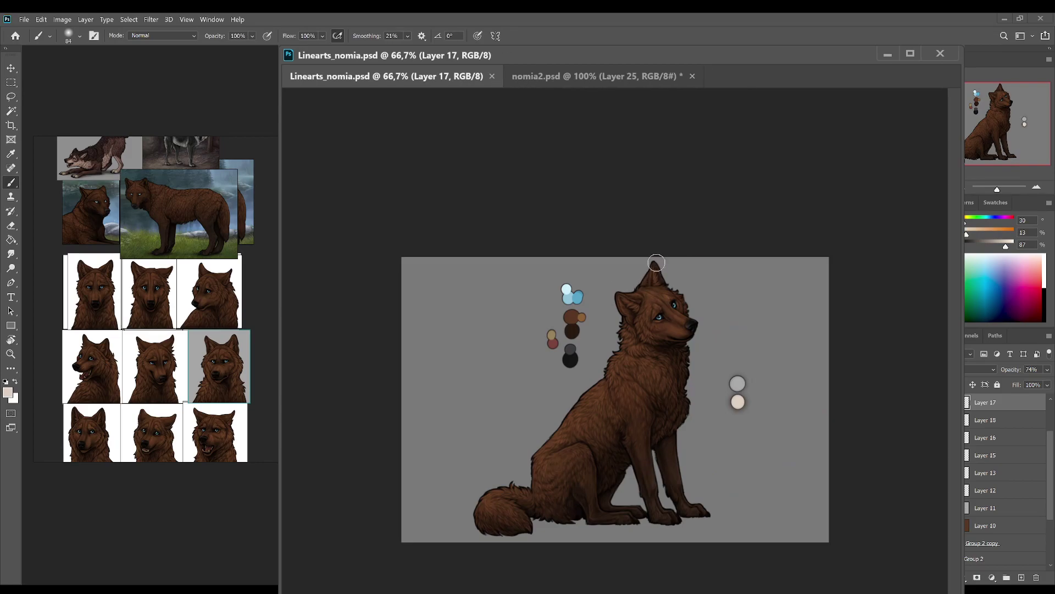
key(ctrl+z)
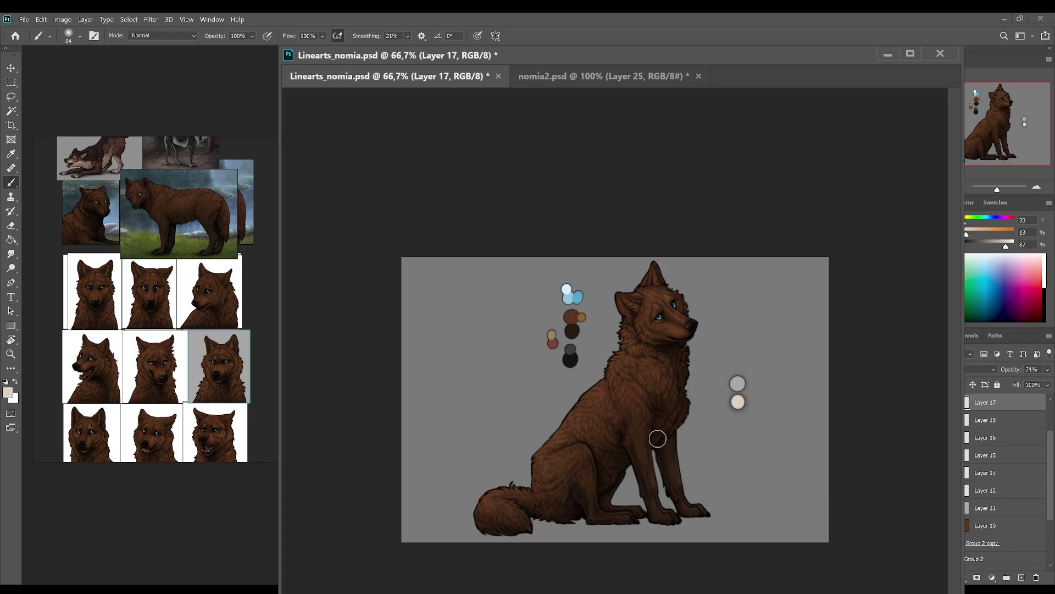
key(ctrl+z)
key(ctrl+shift+z)
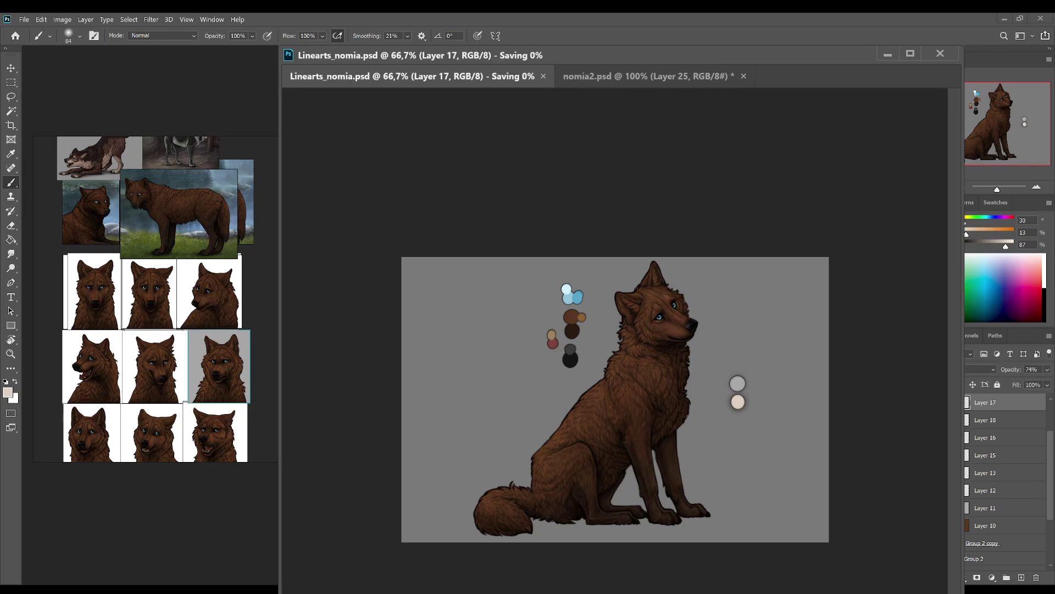
Step: Compare the artwork with Layer 17 hidden and shown, set that layer's opacity to 54%, and save the document
key(ctrl+comma)
key(ctrl+comma)
key(ctrl+comma)
key(ctrl+comma)
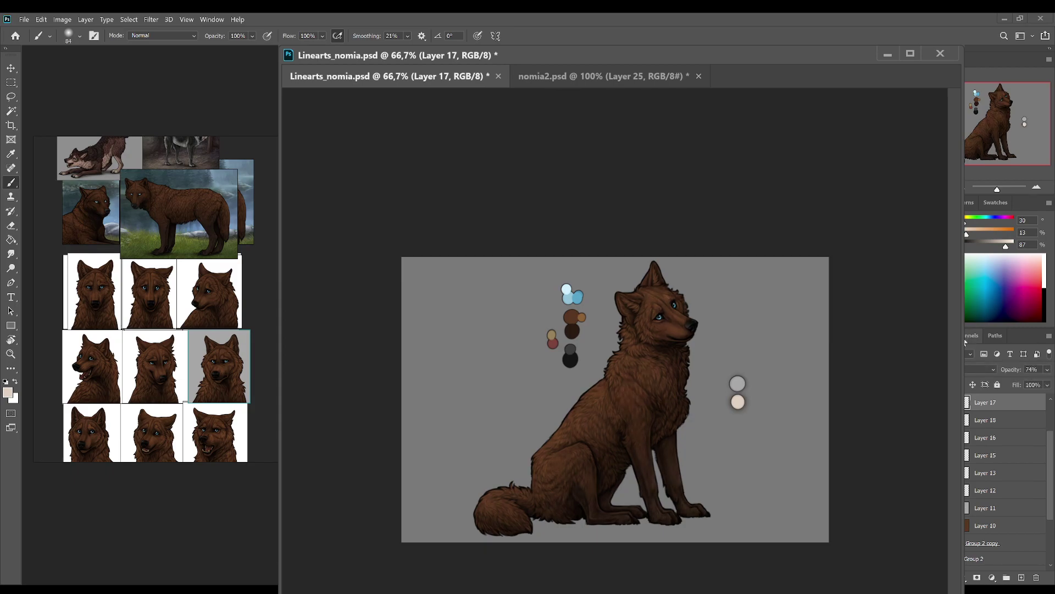
key(ctrl+minus)
key(ctrl+s)
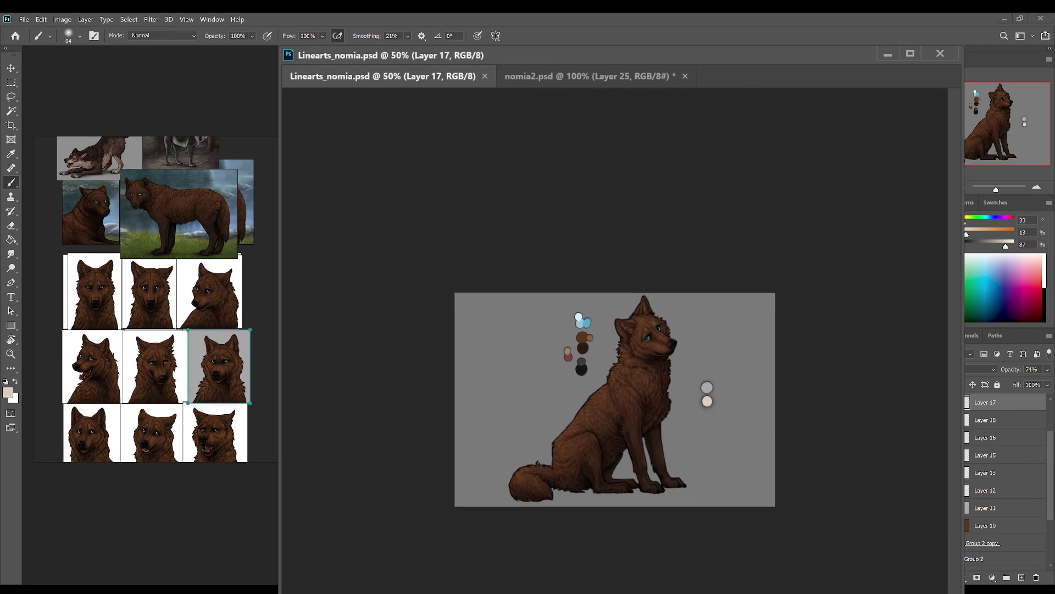
click(1024, 383)
click(1036, 187)
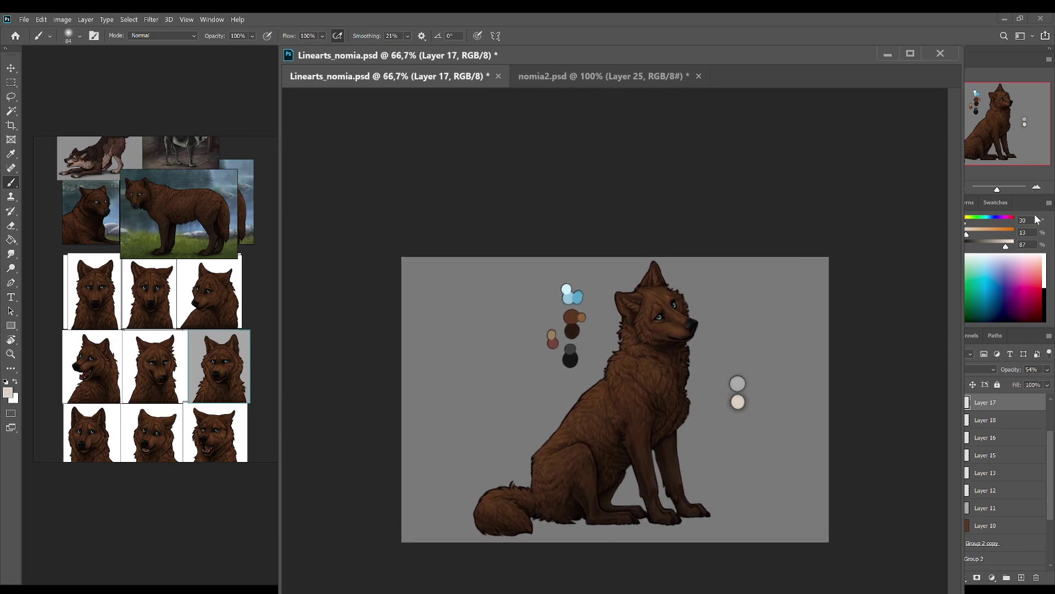
key(ctrl+s)
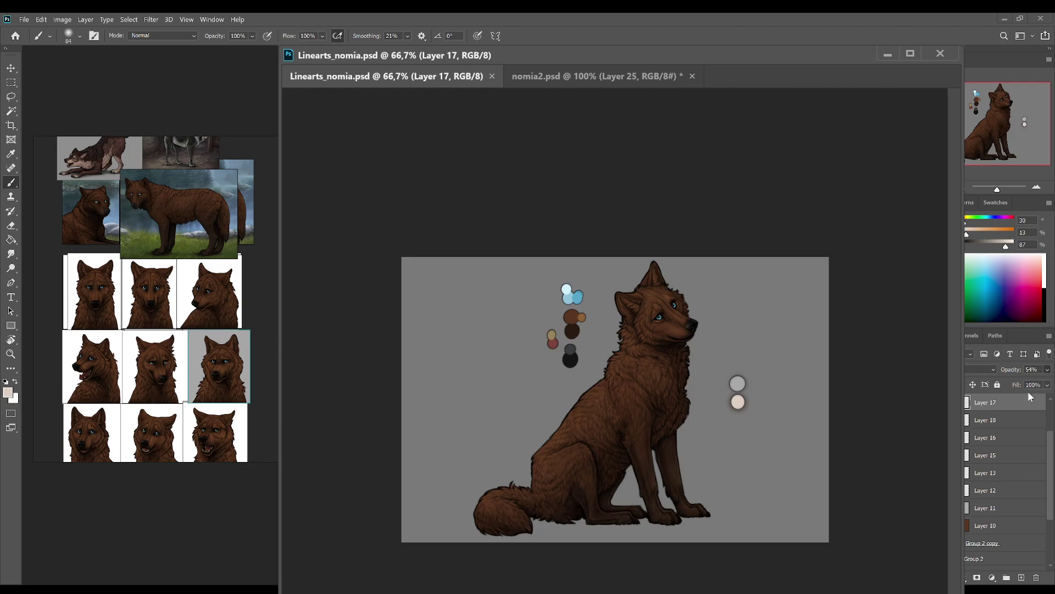
Step: Touch up the leg highlights on Layer 17 using the light grey swatch colour with brightness set to 83%, and save
drag(685, 454, 688, 446)
alt+click(737, 383)
key(ctrl+z)
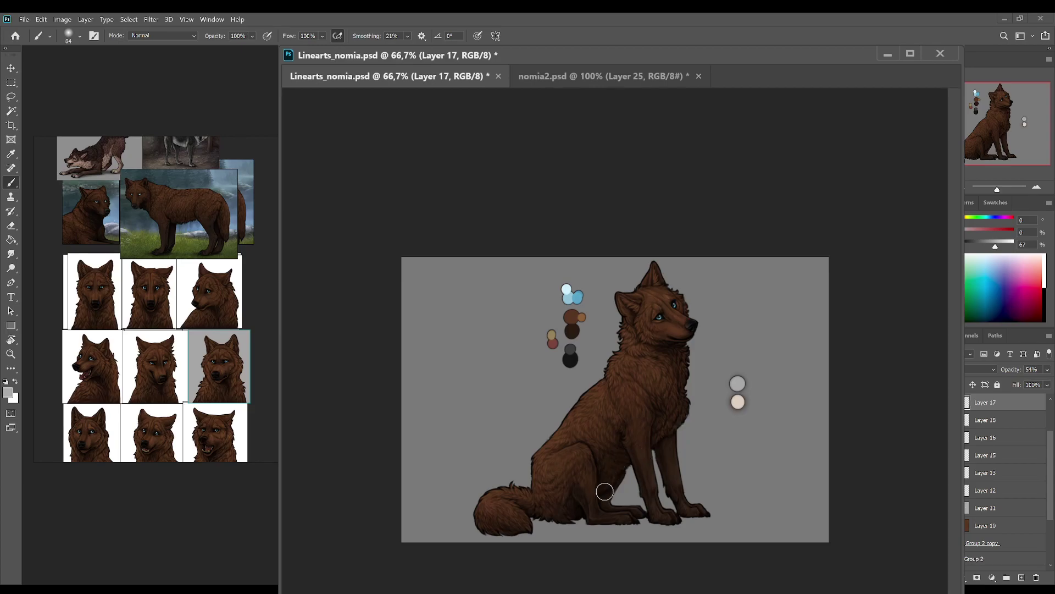
drag(995, 246, 998, 246)
drag(999, 246, 1004, 246)
key(ctrl+s)
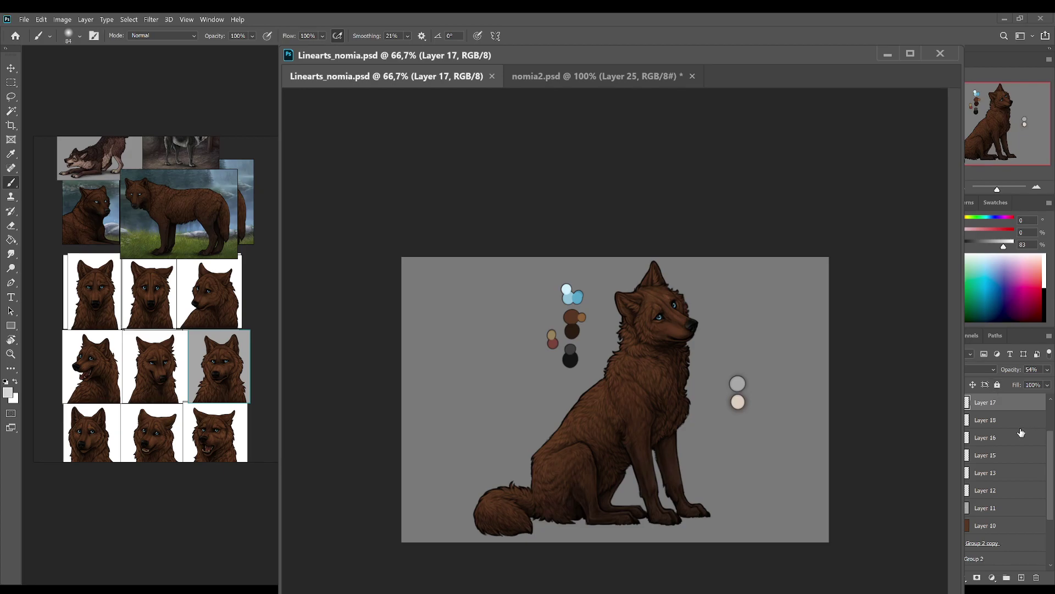
Step: Group the layers from Layer 17 down through Group 2 copy, and duplicate the new group
drag(1051, 443, 1052, 434)
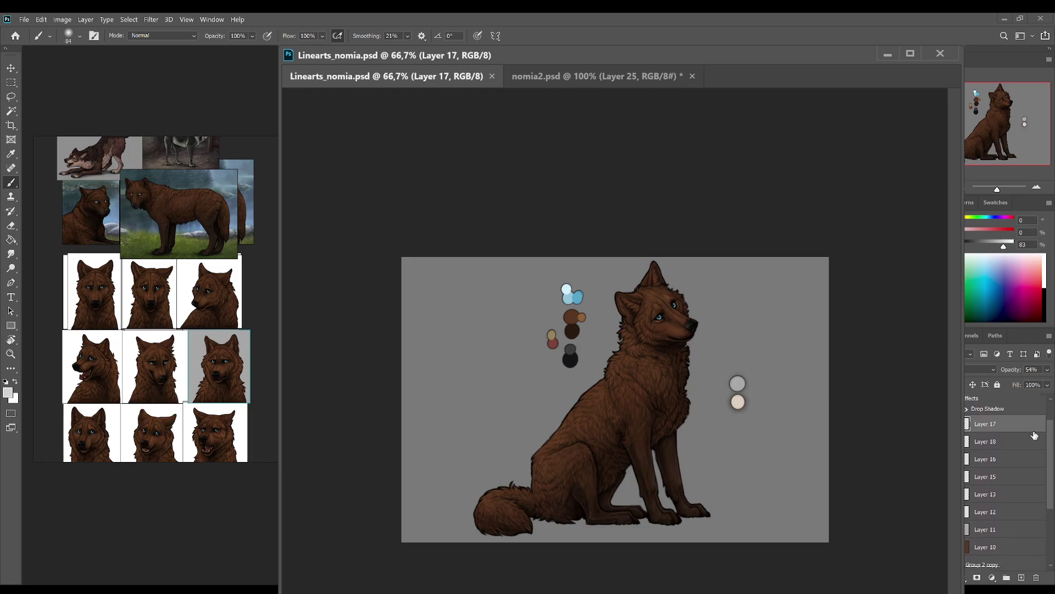
drag(1052, 449, 1052, 464)
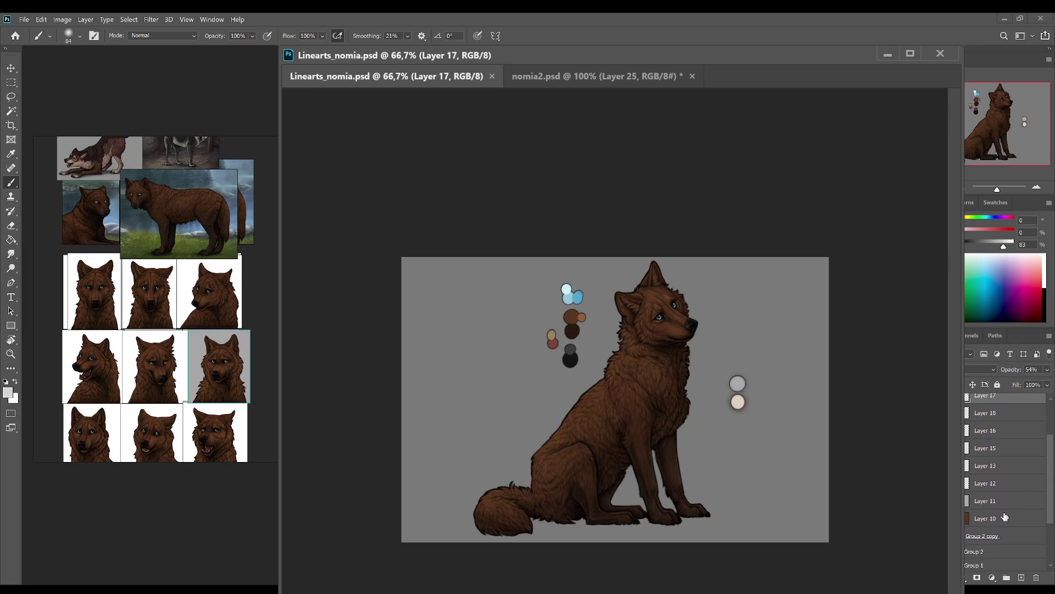
shift+click(1010, 537)
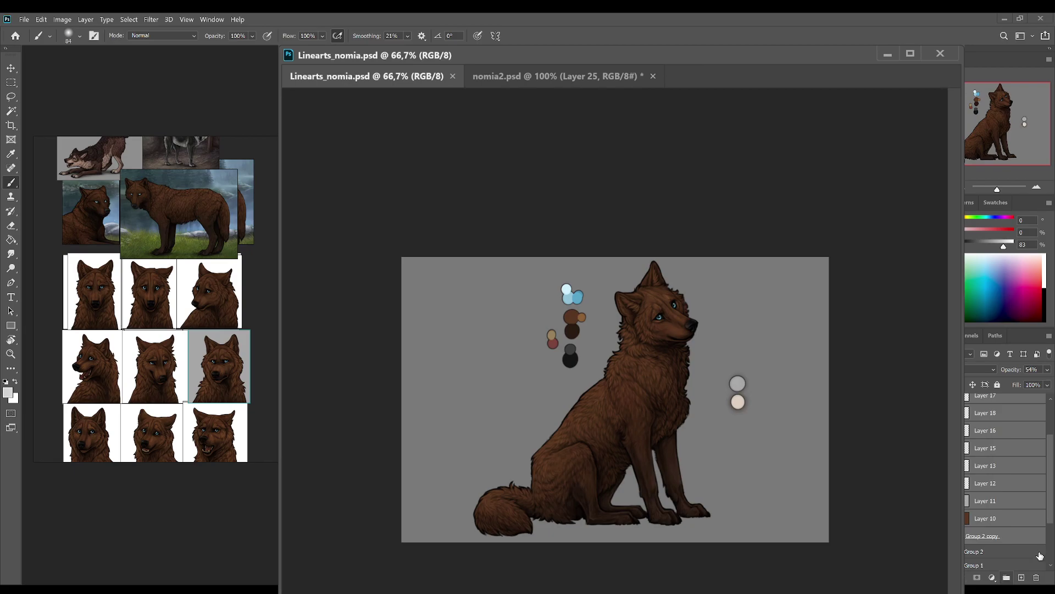
click(1006, 577)
key(ctrl+j)
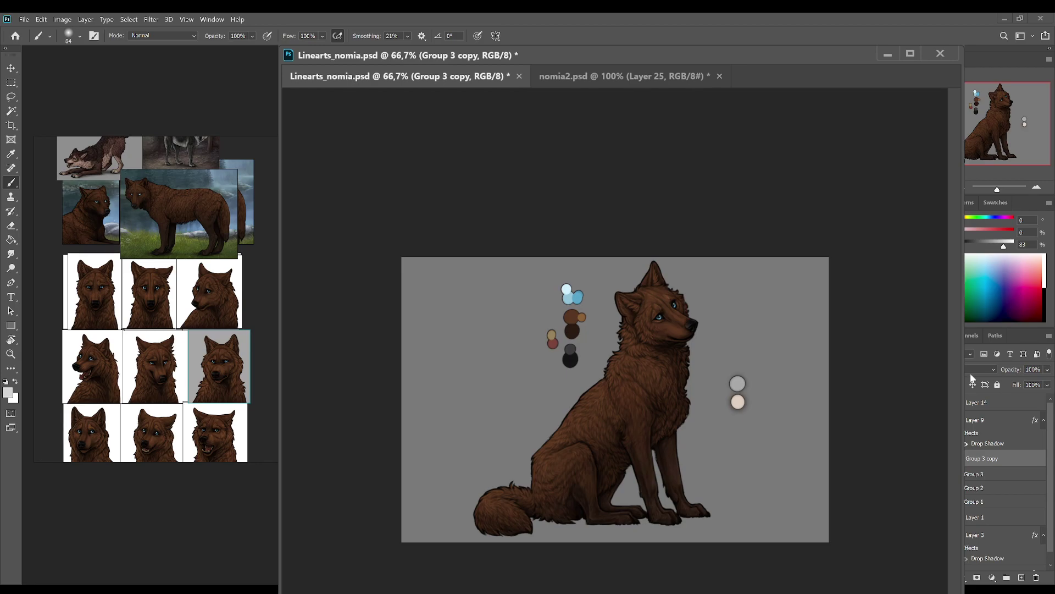
Step: Reset the colours to default black and white, clean the fur edge below the near ear with the 14 px Eraser, and save
click(1037, 187)
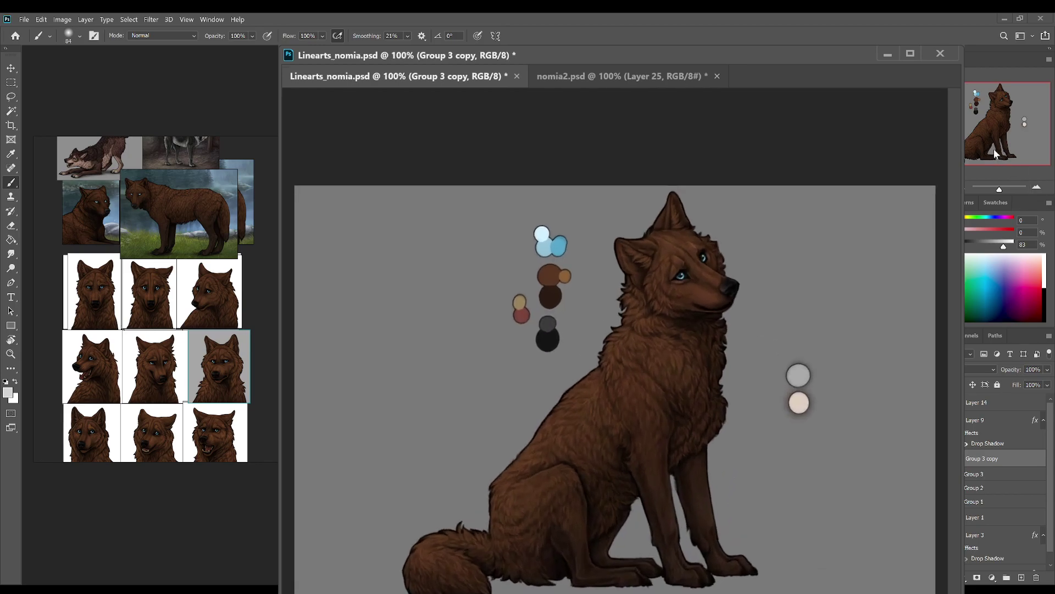
click(842, 486)
key(d)
click(1037, 187)
key(e)
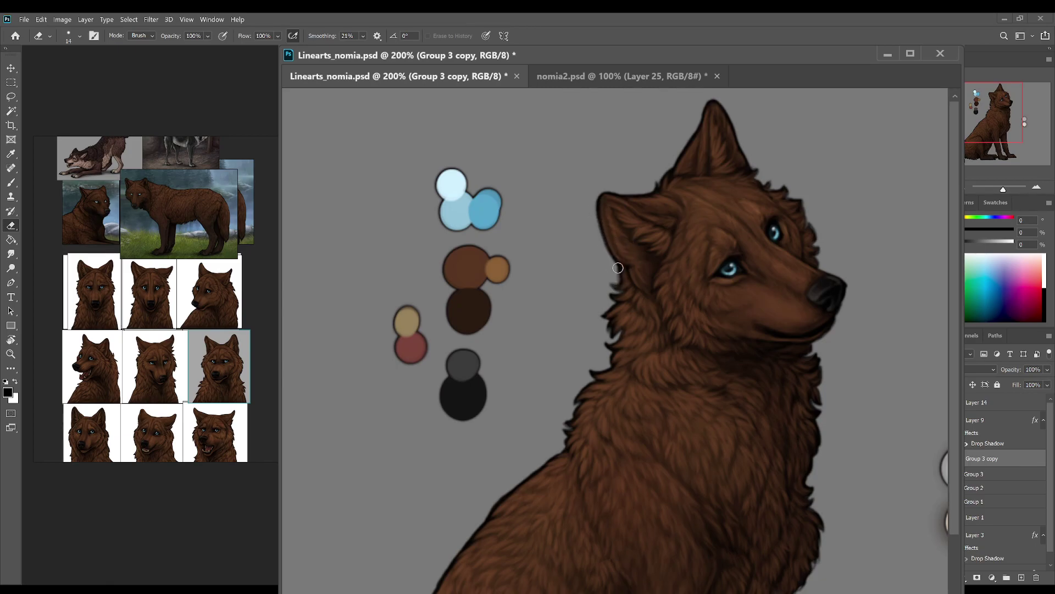
key(ctrl+s)
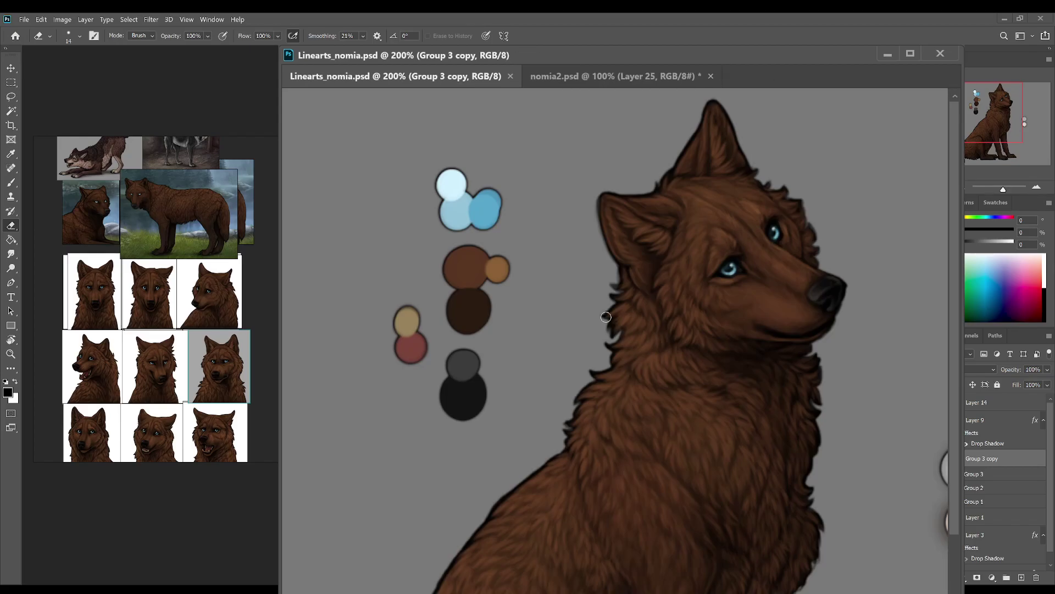
Step: Refine the fur tufts along the ear and back of the neck with the black 14 px brush and Eraser, and save
key(b)
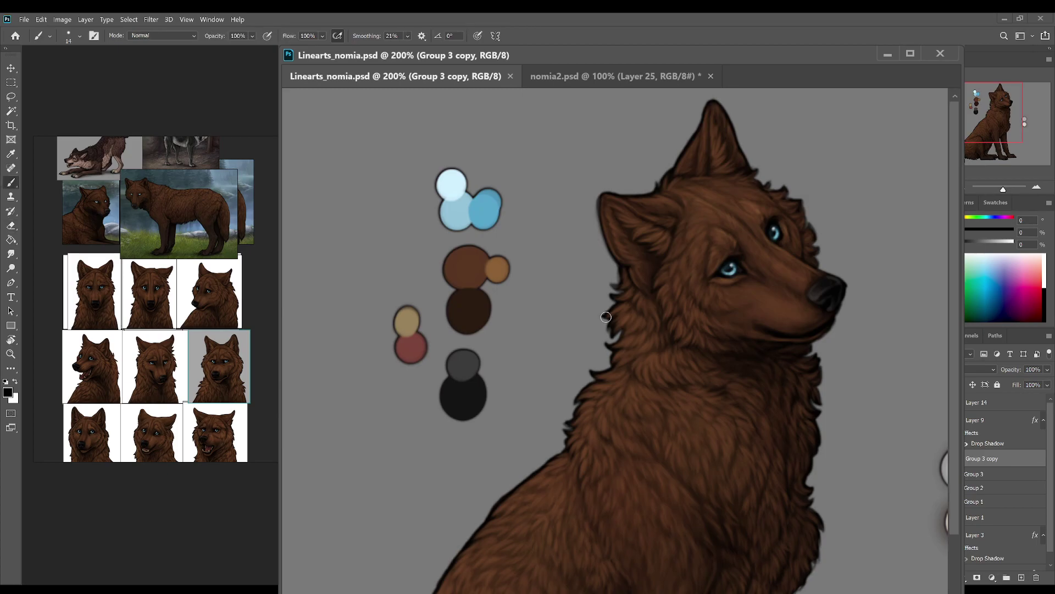
drag(601, 190, 602, 215)
key(ctrl+z)
key(e)
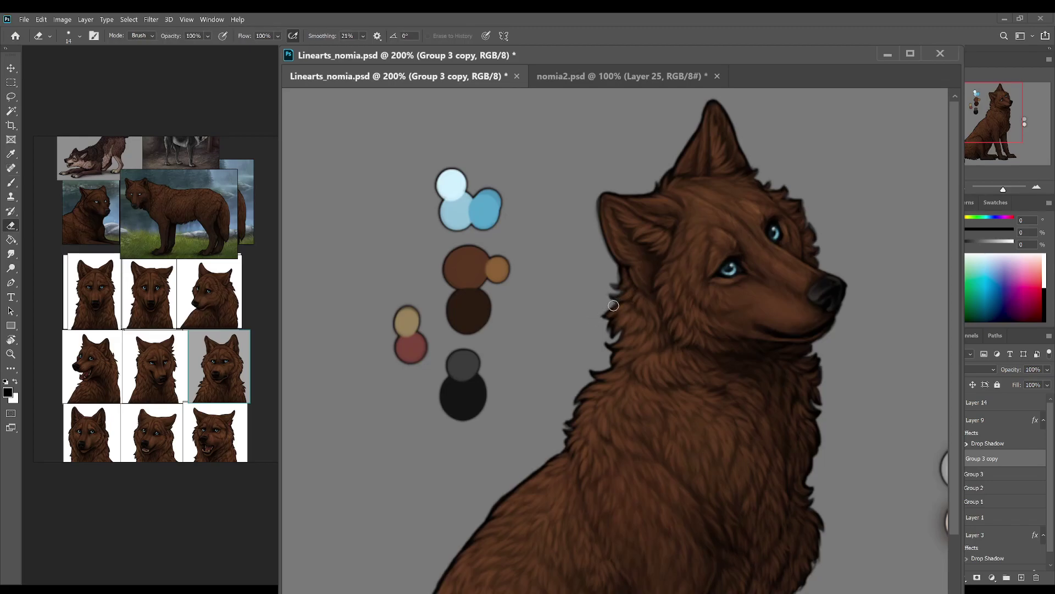
key(b)
key(e)
key(ctrl+s)
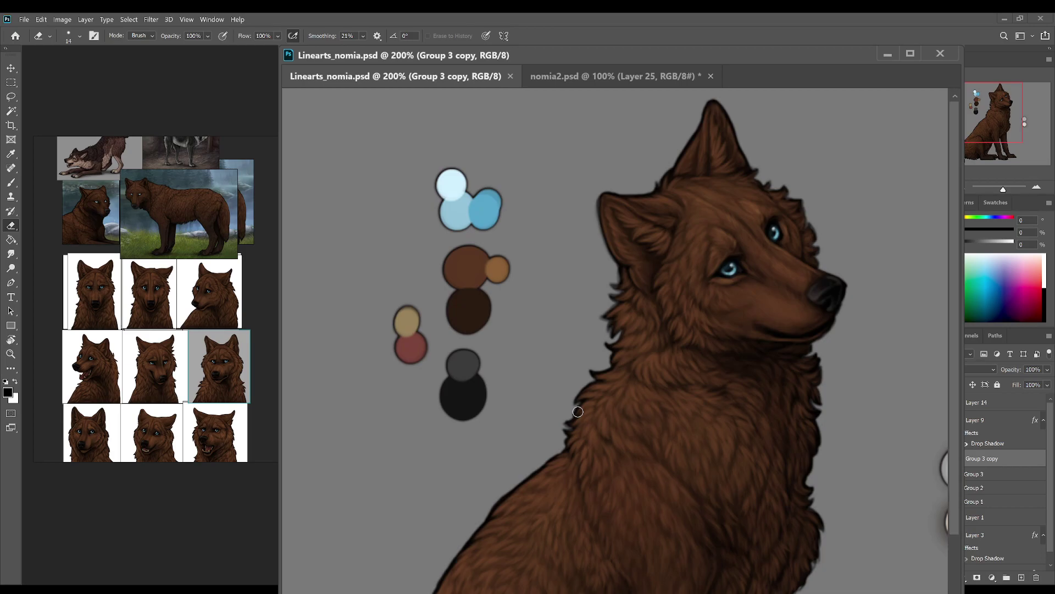
Step: Erase stray outline along the fur tufts at the base of the neck on Group 3 copy, and save
drag(608, 341, 612, 349)
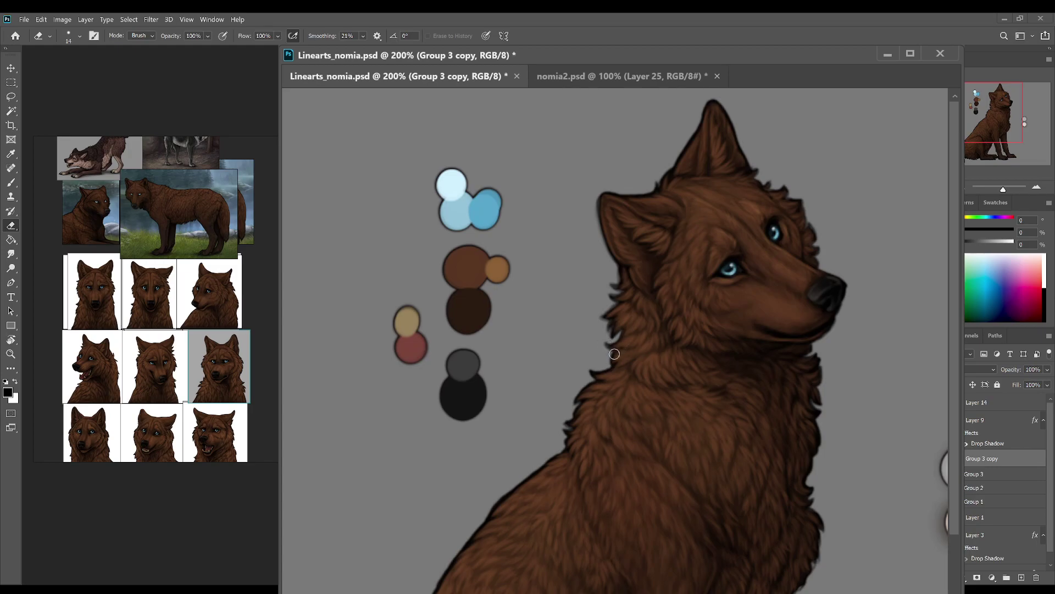
mouse_move(613, 341)
mouse_down()
mouse_move(626, 359)
mouse_move(588, 370)
mouse_move(598, 372)
mouse_up()
key(ctrl+s)
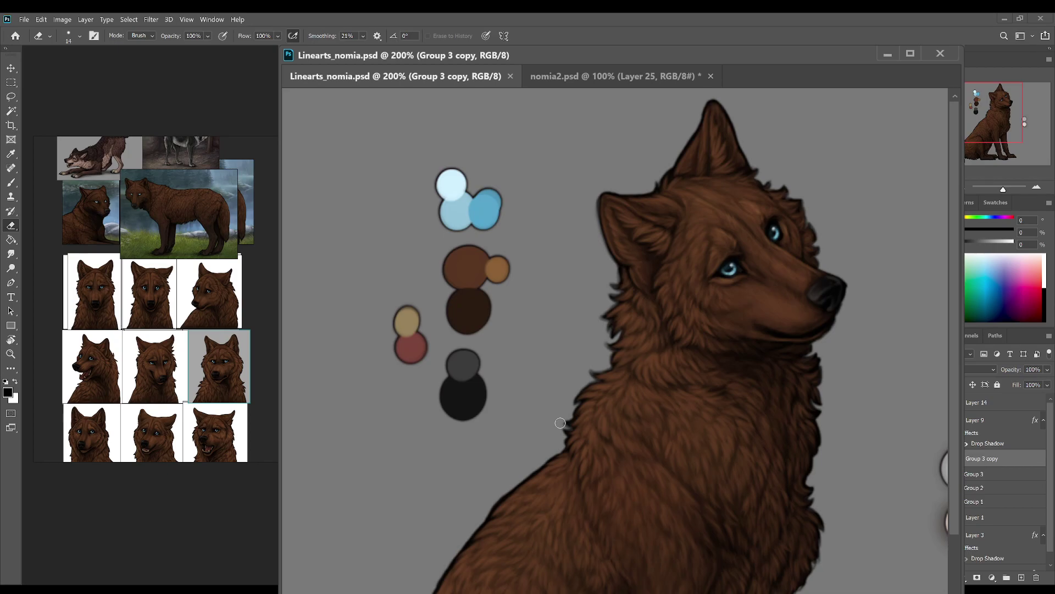
Step: Rework the outline from the shoulder fur down to the upper back, alternating the black brush and the Eraser
mouse_move(586, 399)
mouse_down()
mouse_move(561, 430)
mouse_move(570, 437)
mouse_move(563, 428)
mouse_up()
key(b)
key(e)
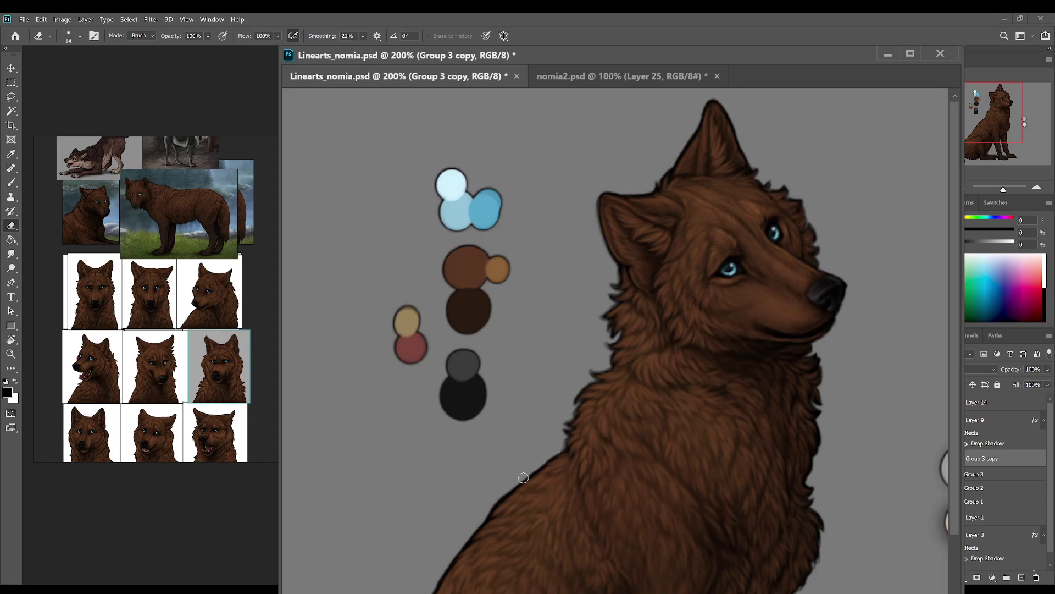
key(b)
key(e)
key(b)
key(e)
key(b)
key(e)
Step: Clean up the outline around the wolf's brow, muzzle and nose with the black brush and Eraser, and save
drag(992, 141, 1001, 141)
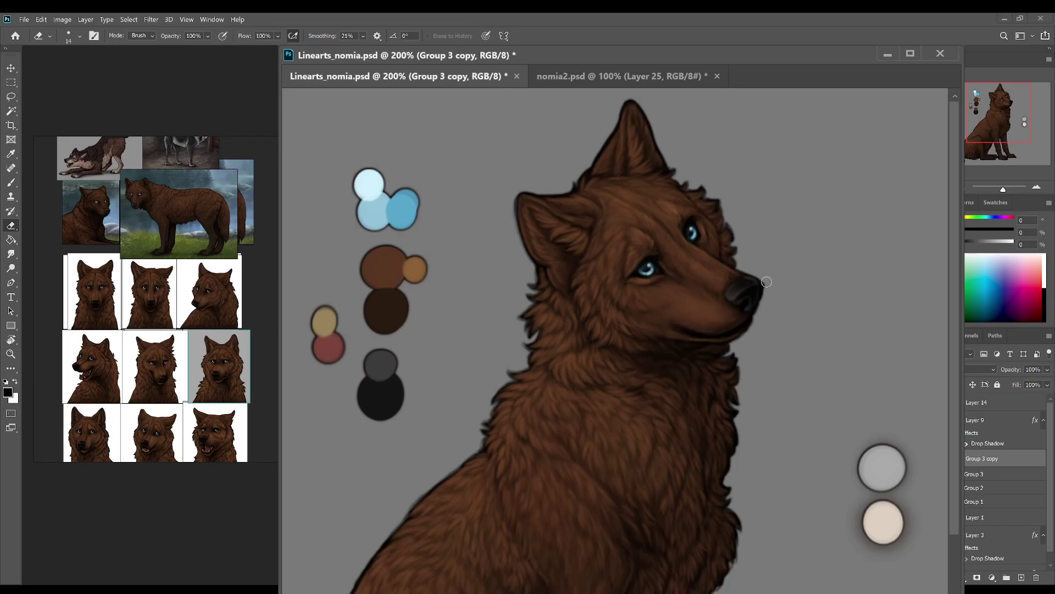
key(b)
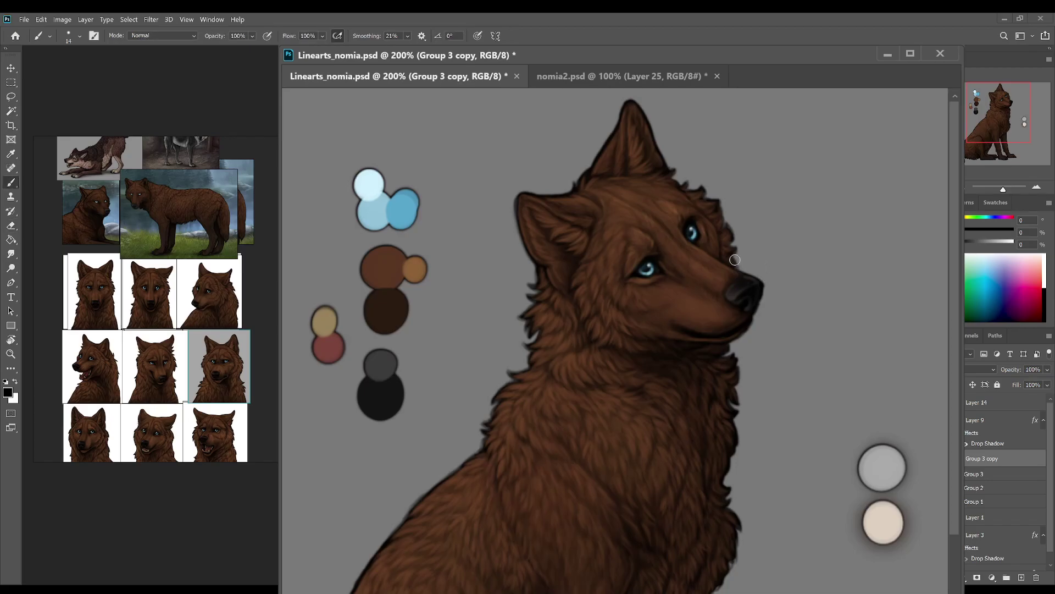
key(e)
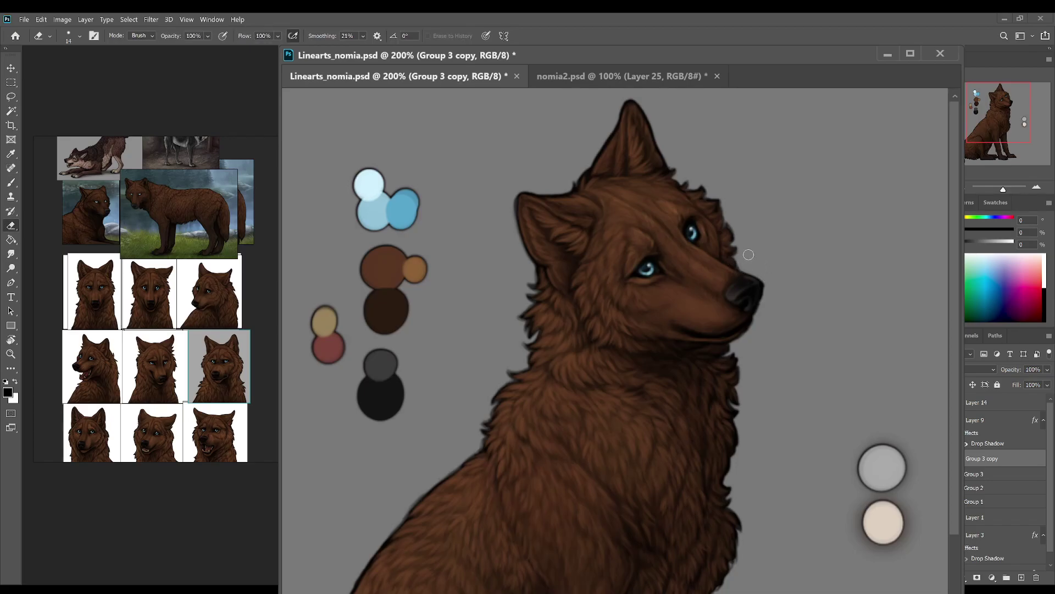
key(ctrl+s)
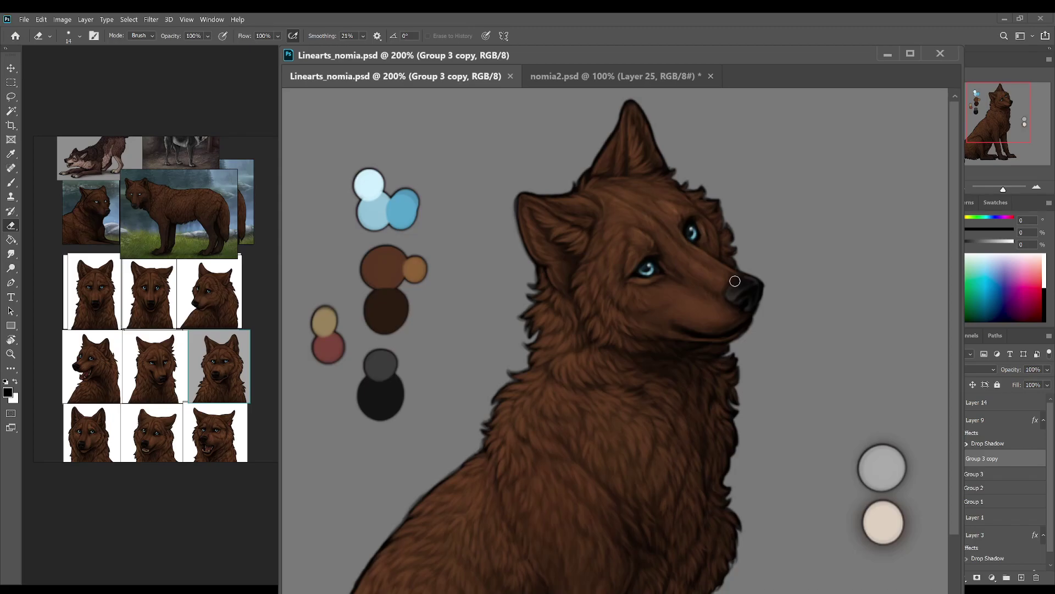
Step: Erase stray outline along the inner edge of the near ear and the back edge of the upright ear, and save
key(r)
drag(615, 190, 790, 360)
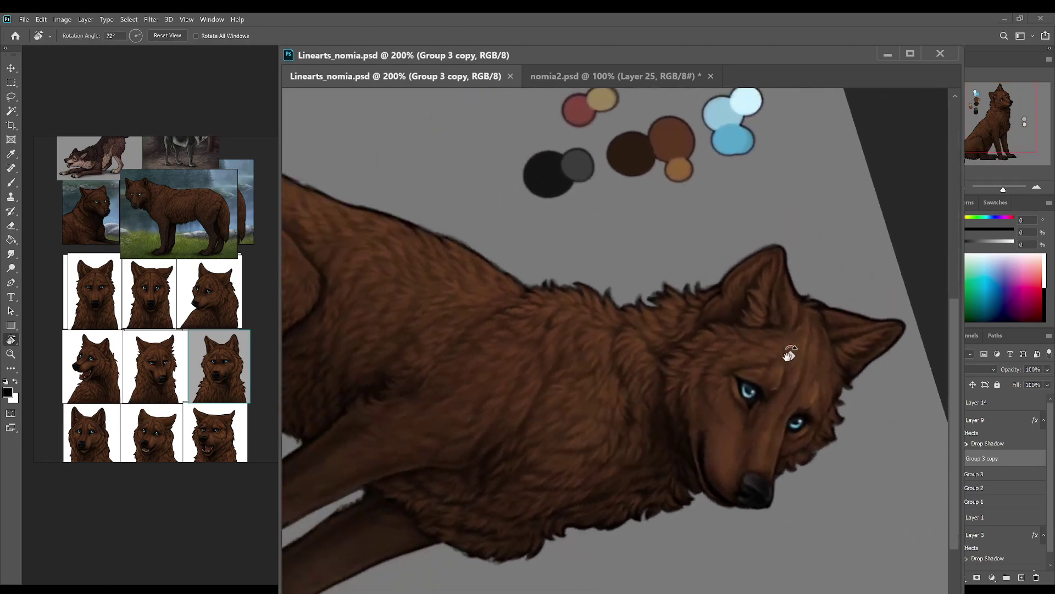
key(e)
drag(787, 250, 799, 295)
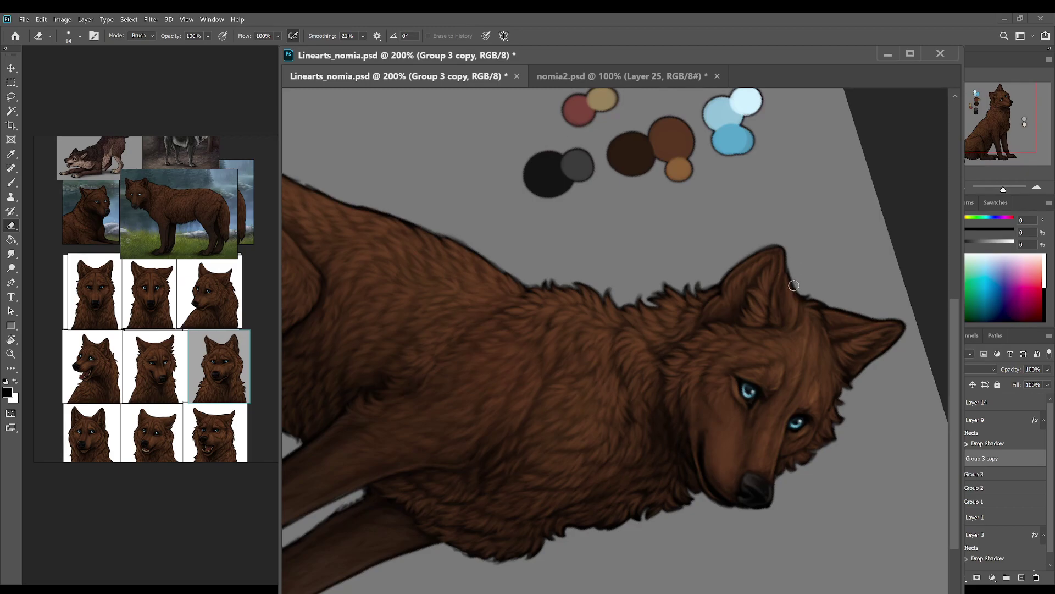
key(r)
mouse_move(793, 285)
mouse_down()
mouse_move(785, 214)
mouse_move(691, 164)
mouse_up()
key(e)
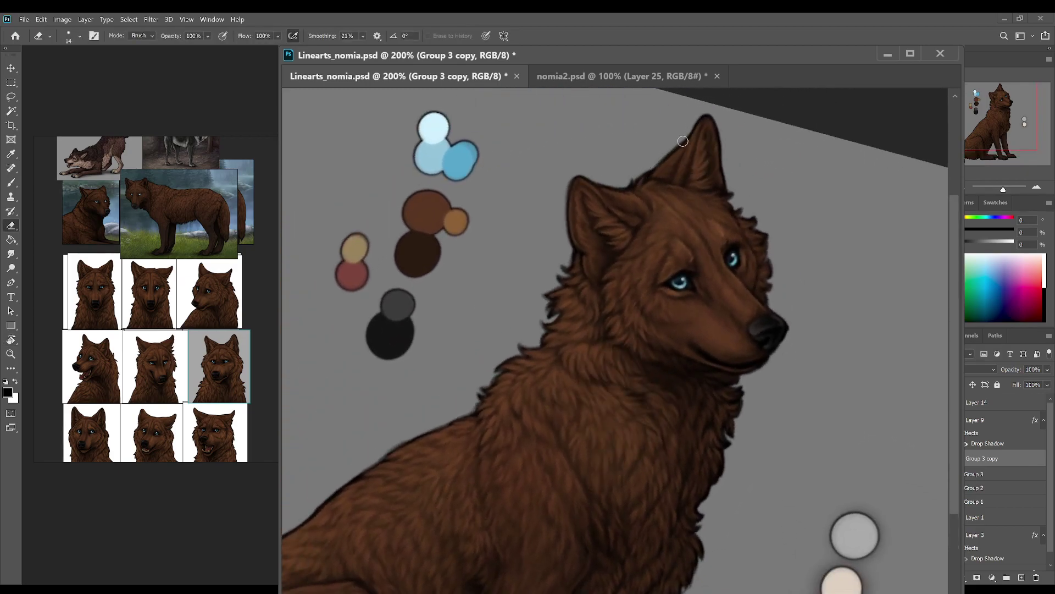
key(ctrl+s)
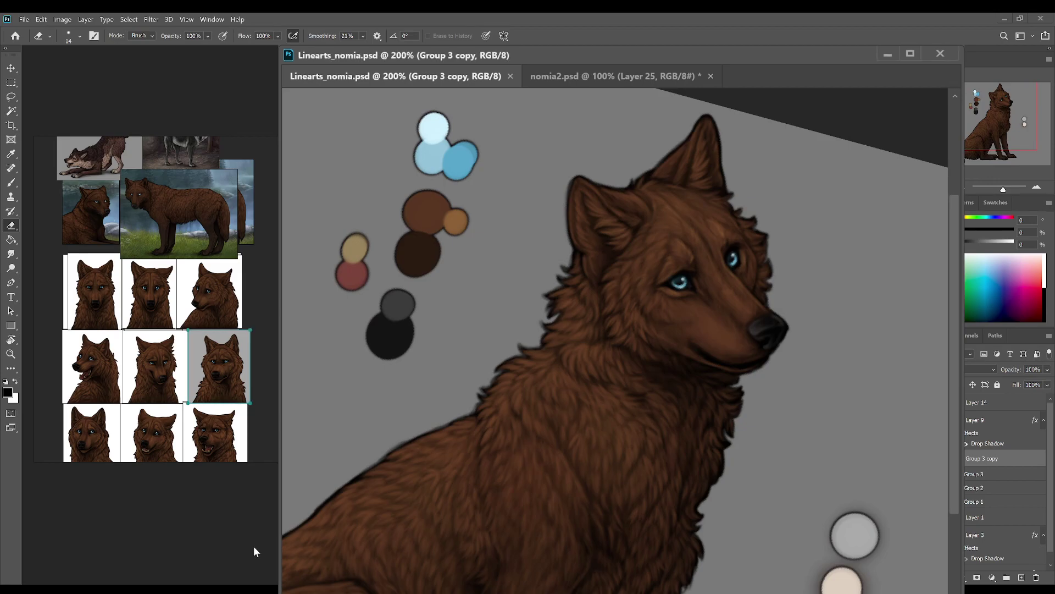
Step: Erase stray outline down the front edge of the upright ear to its base on Group 3 copy, and save
key(ctrl+comma)
key(ctrl+comma)
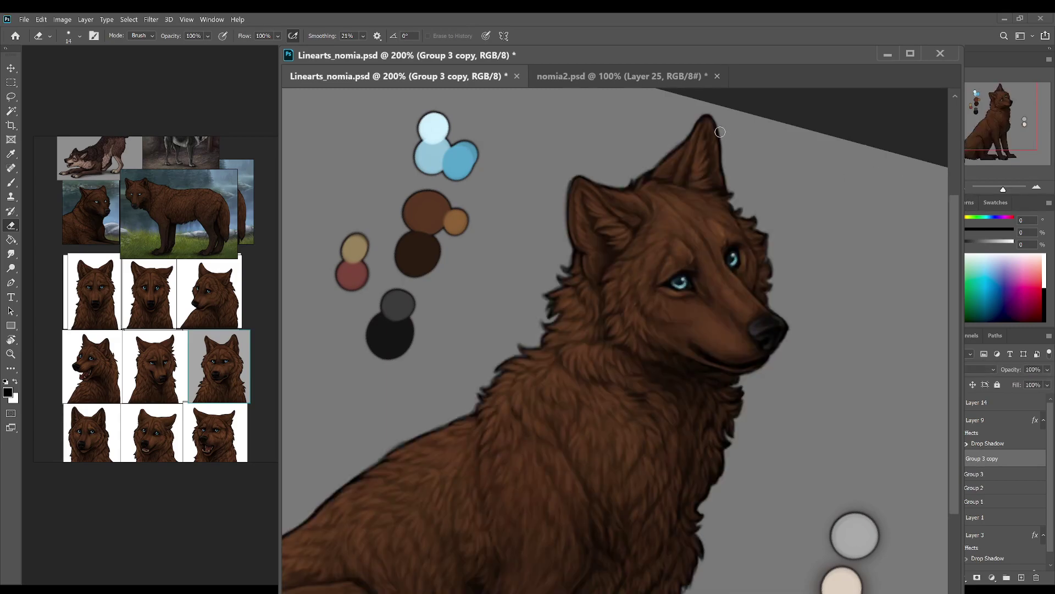
mouse_move(719, 133)
mouse_down()
mouse_move(722, 153)
mouse_move(719, 120)
mouse_move(724, 151)
mouse_up()
key(ctrl+s)
drag(729, 188, 727, 190)
Step: Refine the fur outline from below the chin down the upper chest with a 9 px black brush and the 14 px Eraser
key(b)
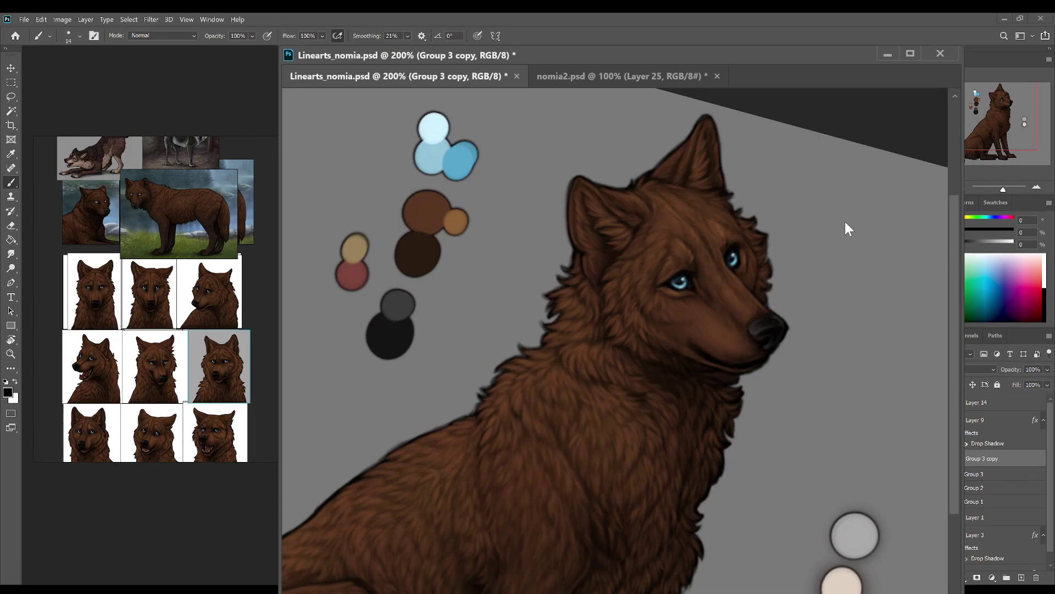
key(bracketleft)
key(e)
key(b)
key(e)
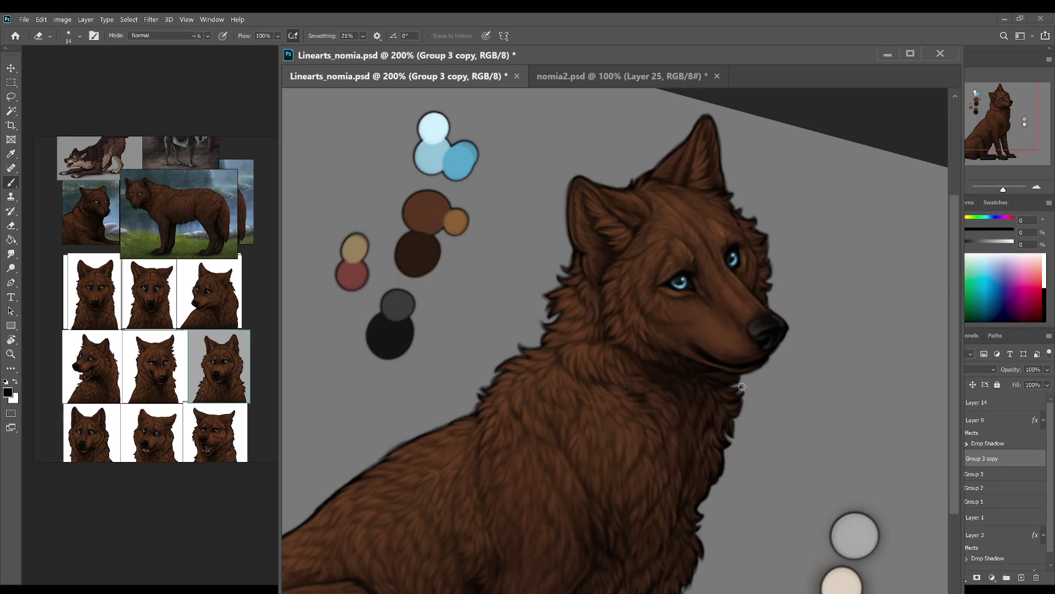
key(b)
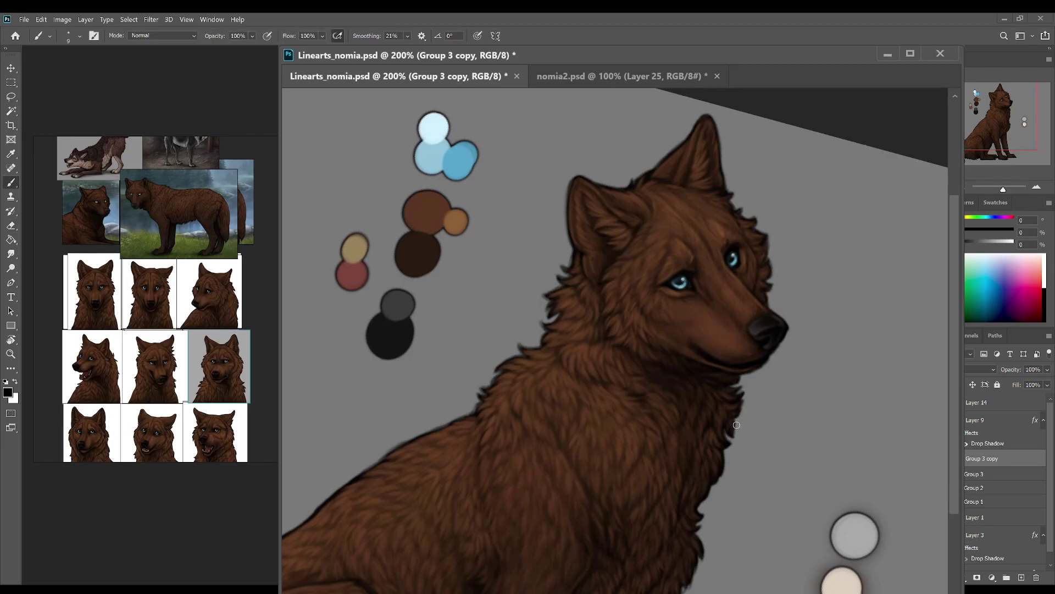
key(e)
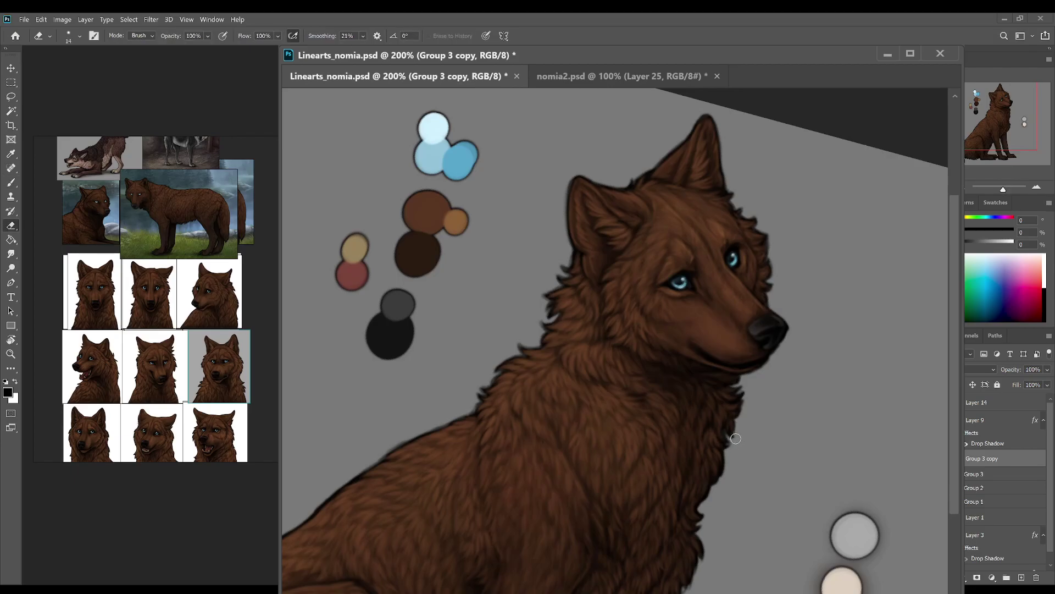
key(b)
key(e)
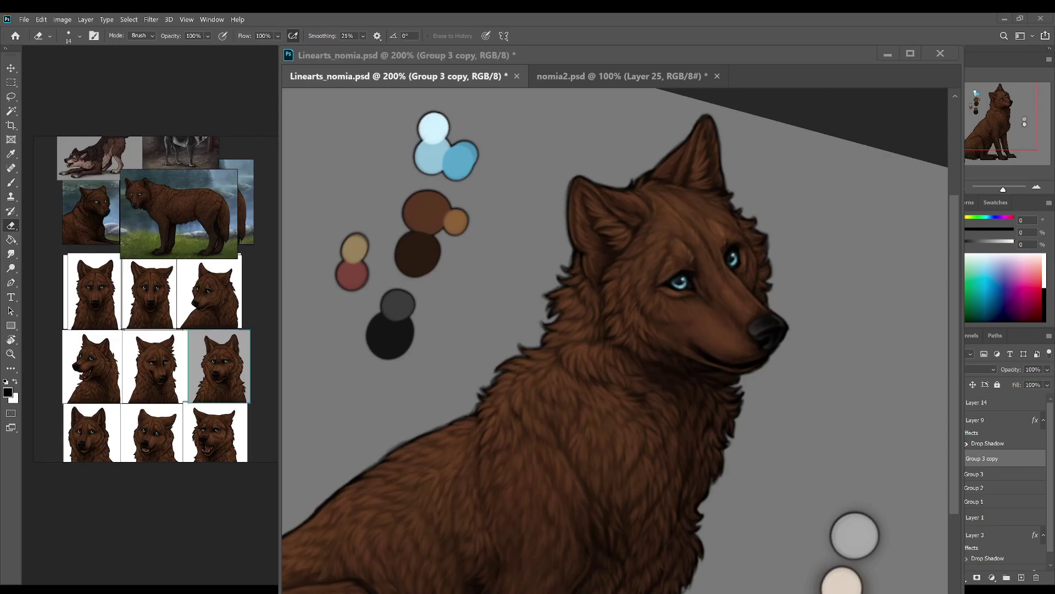
Step: Clean up the fur tufts along the middle of the chest with the black brush and Eraser, and save
click(249, 533)
key(b)
key(e)
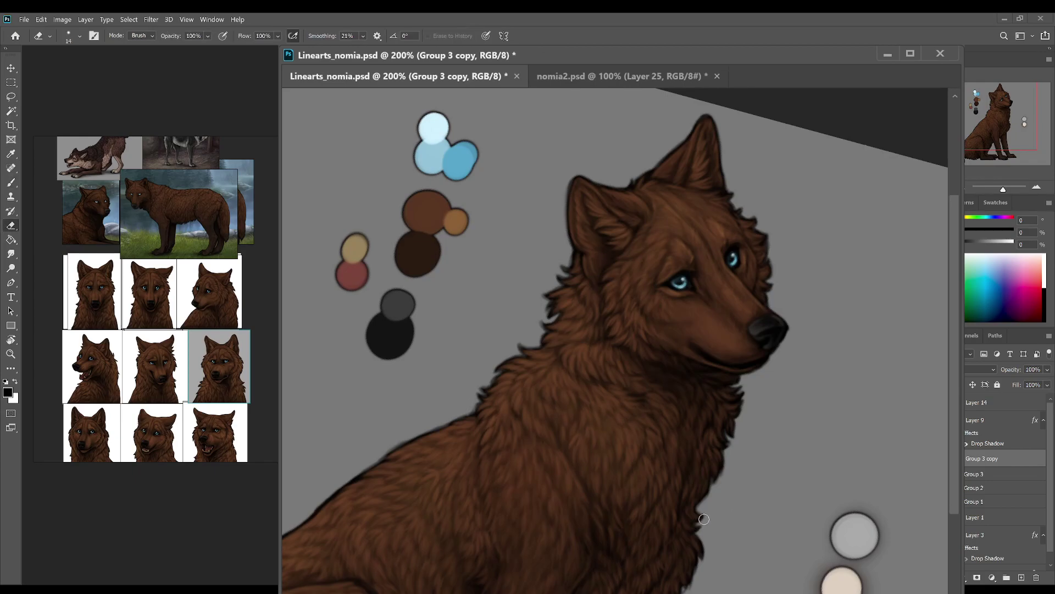
key(b)
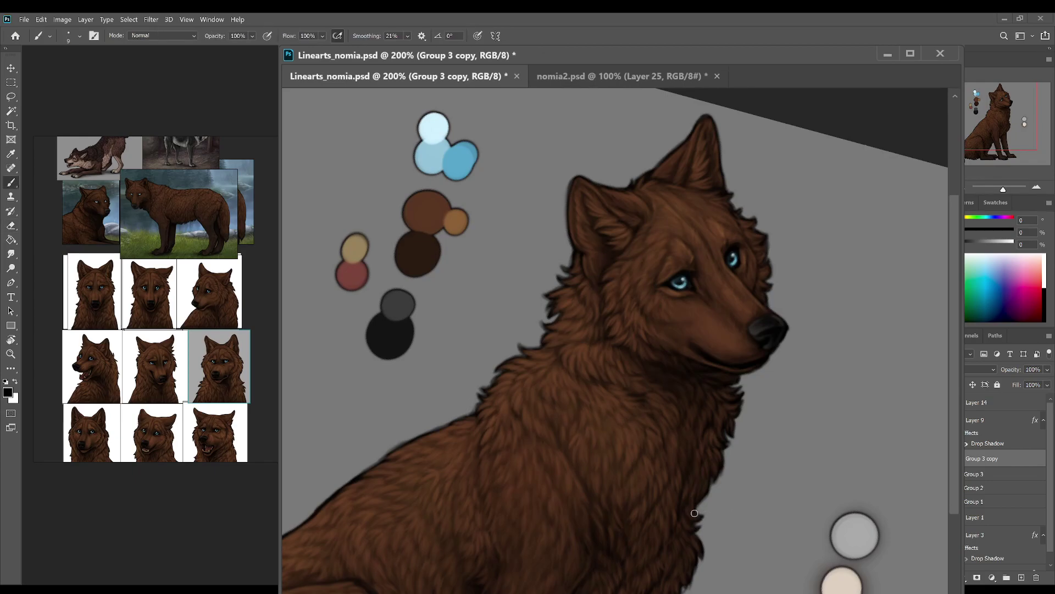
key(e)
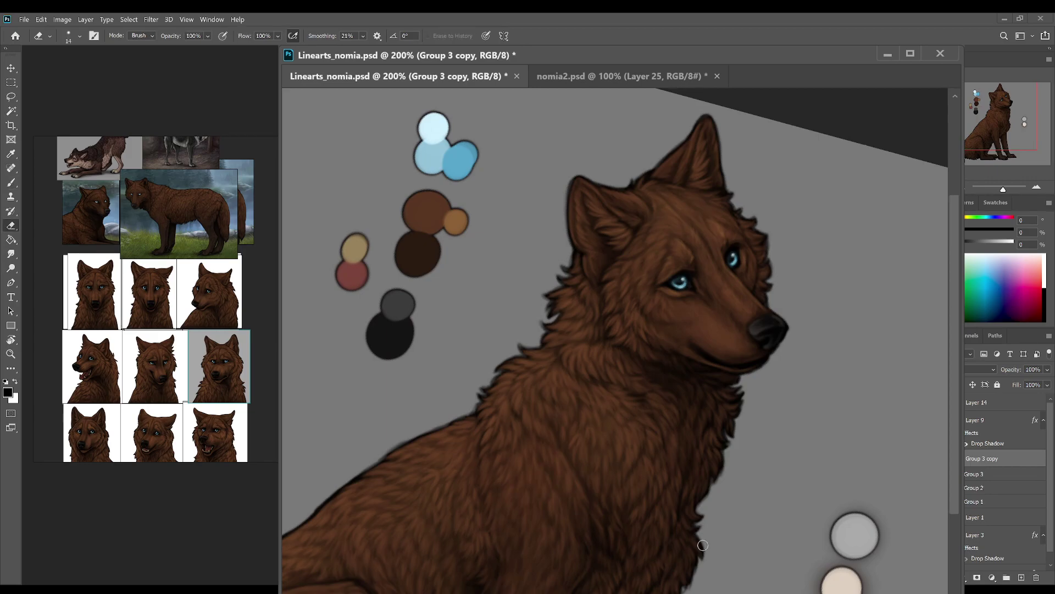
key(ctrl+s)
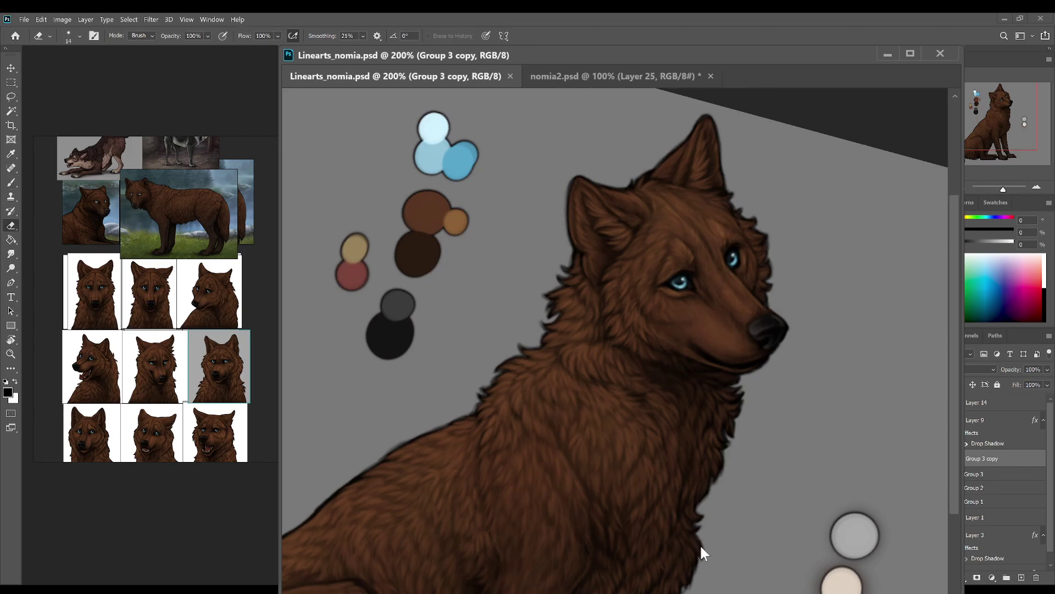
Step: Rework the fur edge on the lower chest down toward the front legs, alternating the 9 px black brush and the Eraser
key(b)
click(705, 552)
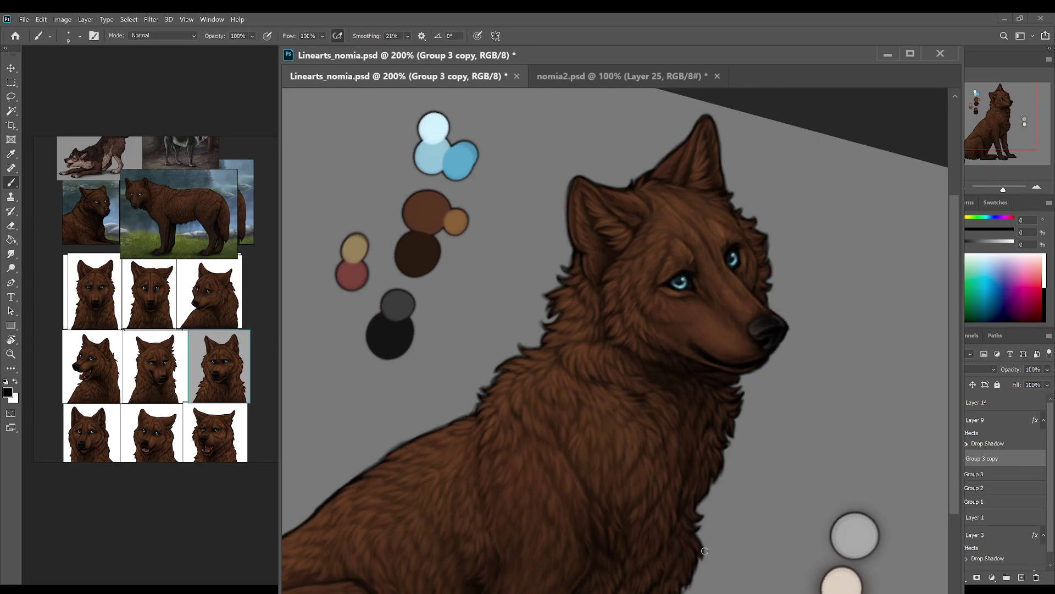
key(e)
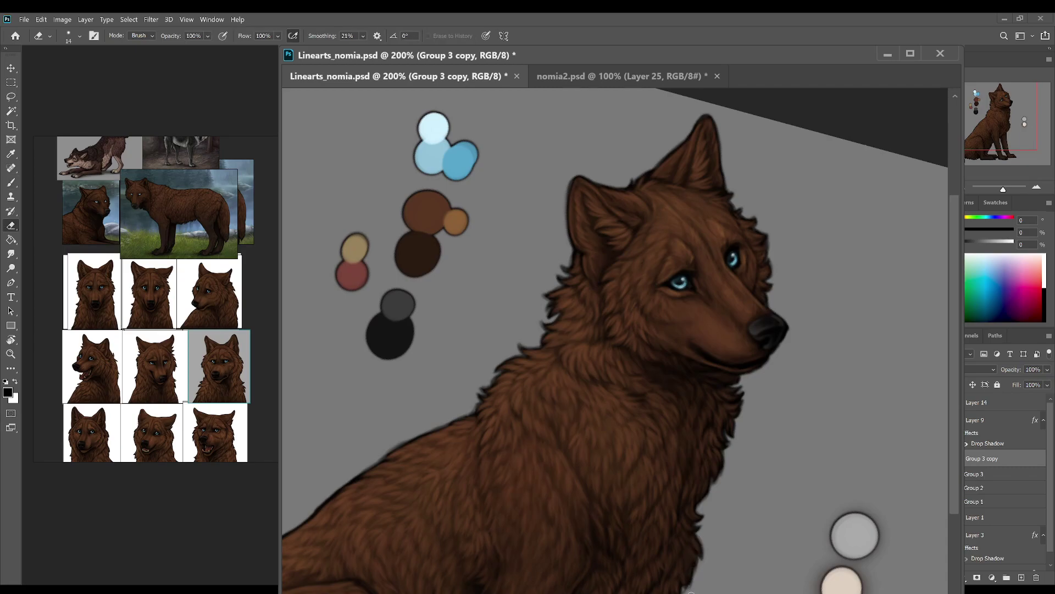
key(b)
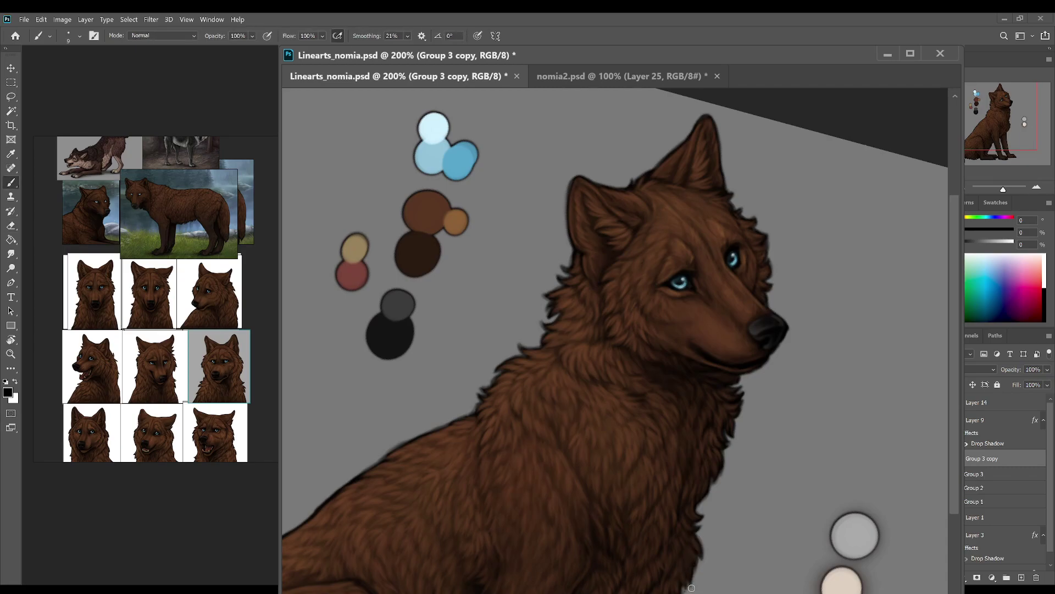
key(e)
key(b)
key(e)
key(b)
key(e)
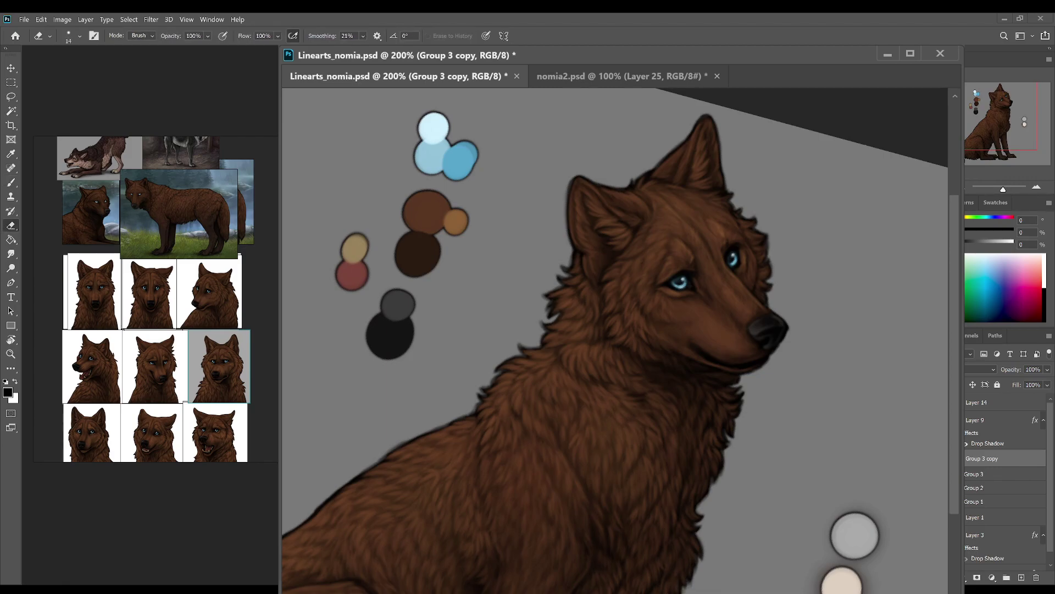
key(b)
key(e)
key(b)
key(e)
Step: Clean up the outline between the front legs and along the belly with the black brush and Eraser
drag(981, 140, 977, 164)
key(b)
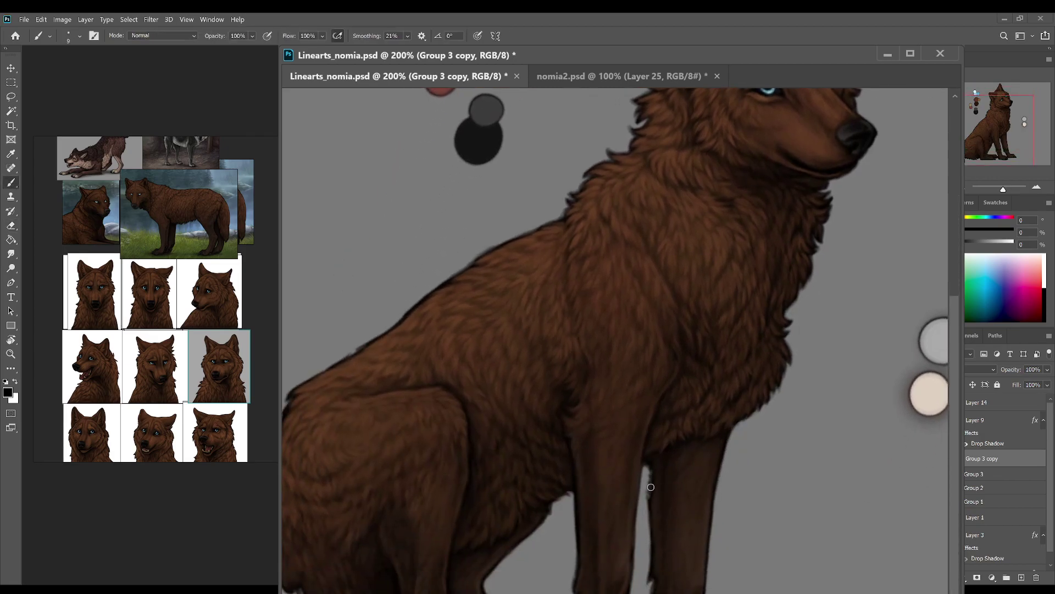
key(e)
key(b)
key(e)
key(b)
key(e)
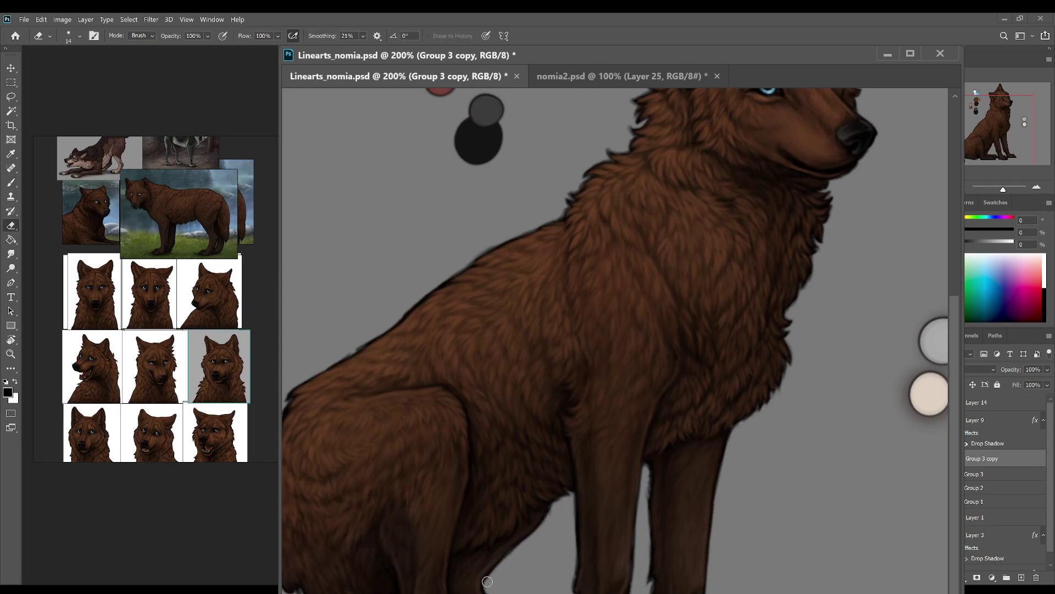
Step: Refine the outline of the far hind leg beneath the belly with the 9 px black brush and Eraser
key(r)
drag(527, 587, 473, 556)
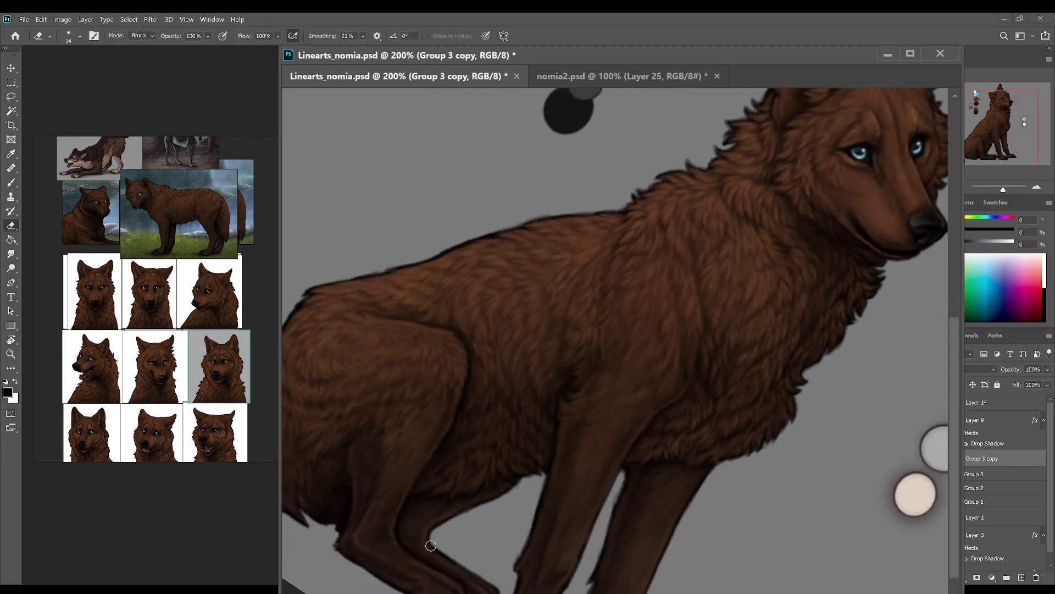
key(b)
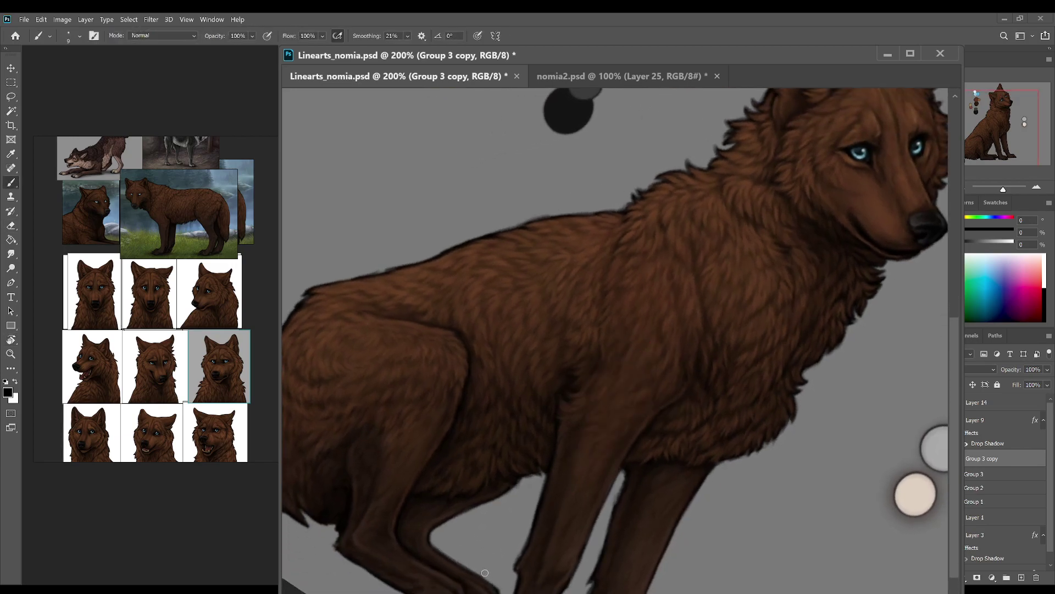
key(e)
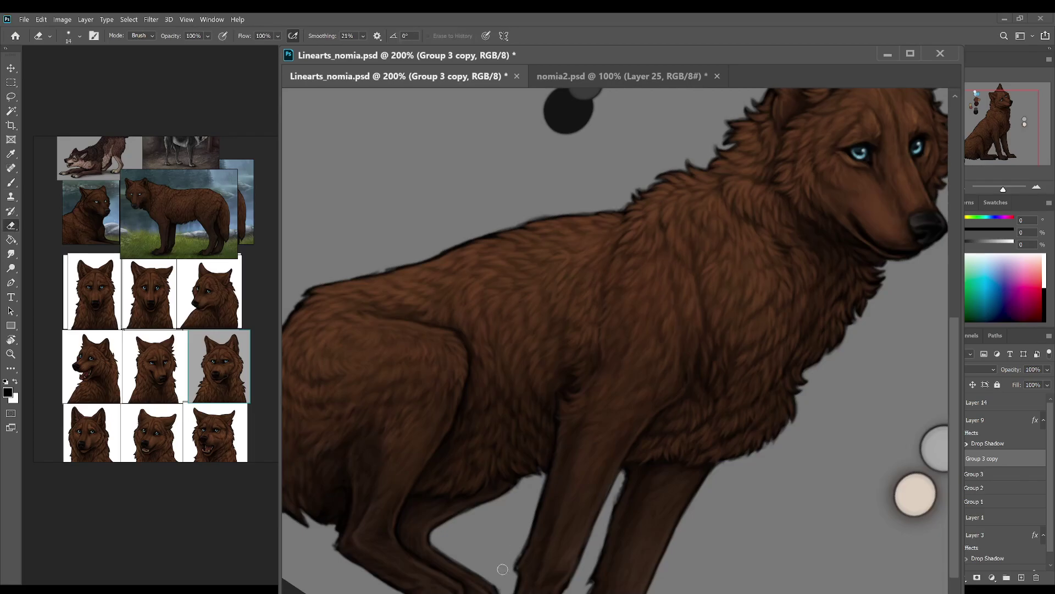
Step: Clean up the outline at the base of the tail and along its upper edge with the brush and Eraser, and save
key(r)
mouse_move(515, 538)
mouse_down()
mouse_move(558, 560)
mouse_move(627, 571)
mouse_up()
key(b)
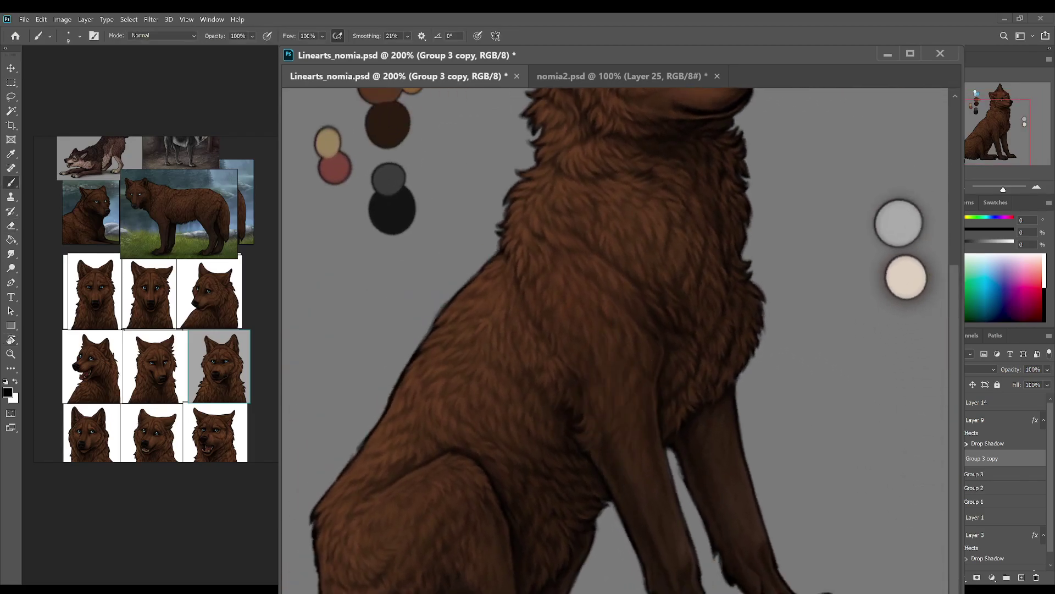
drag(977, 135, 961, 146)
key(e)
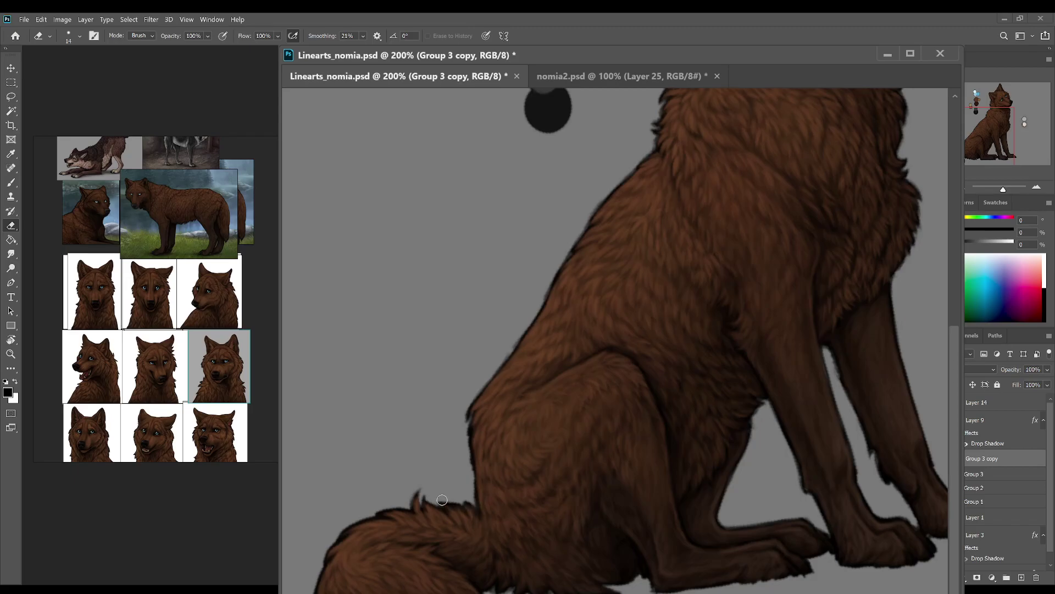
key(b)
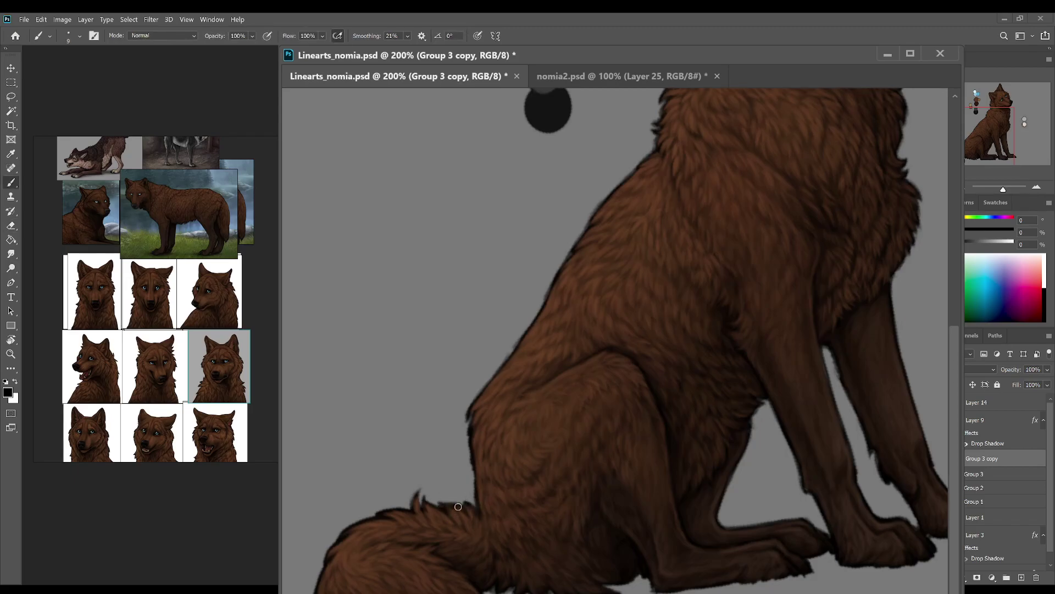
key(e)
drag(394, 511, 340, 535)
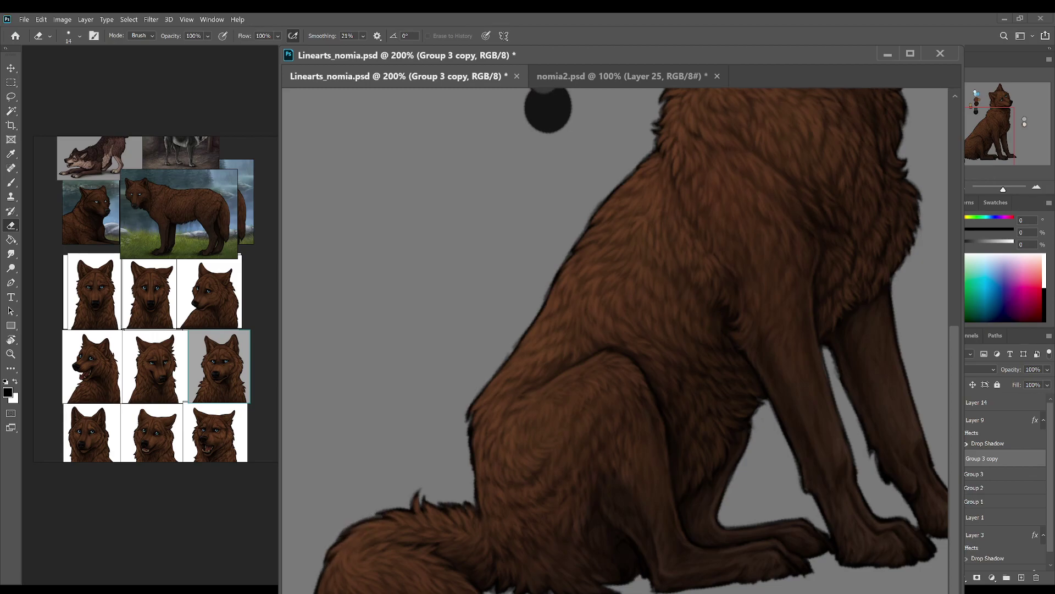
key(ctrl+s)
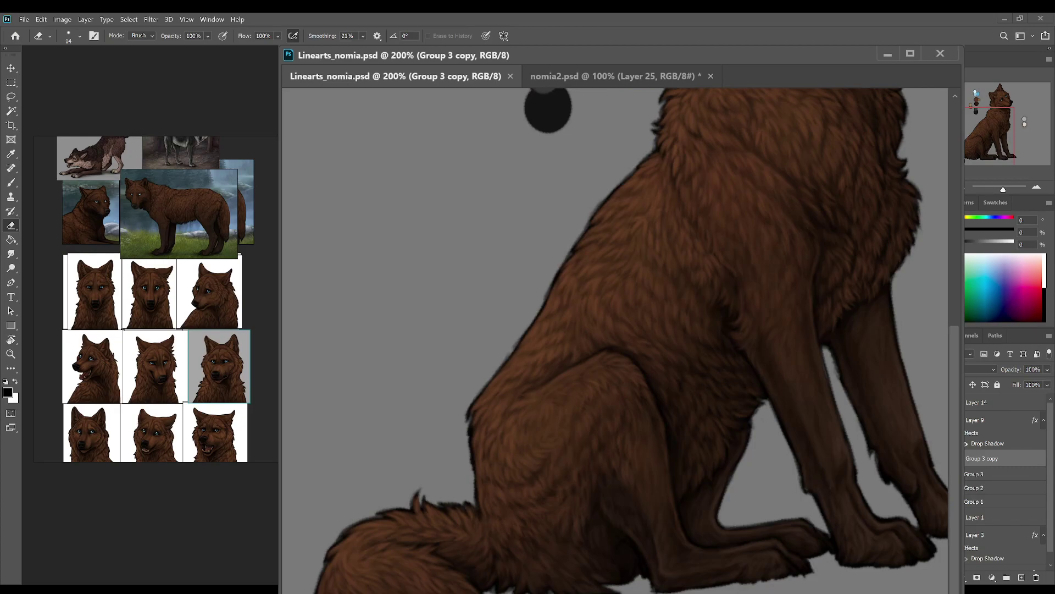
Step: Tidy the outline around the end and underside of the tail with the Eraser and black brush
key(r)
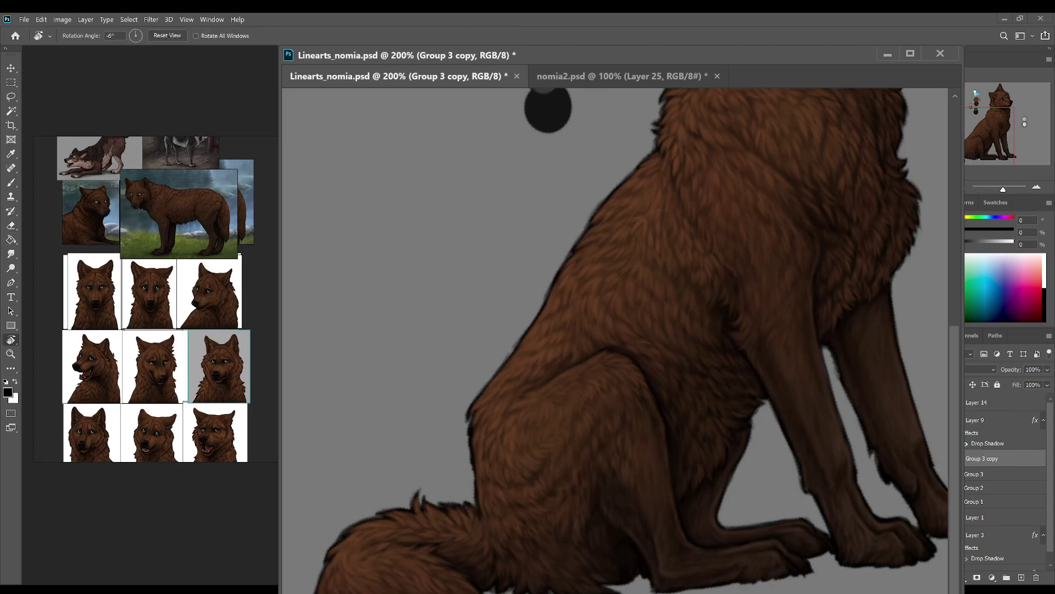
drag(341, 587, 338, 520)
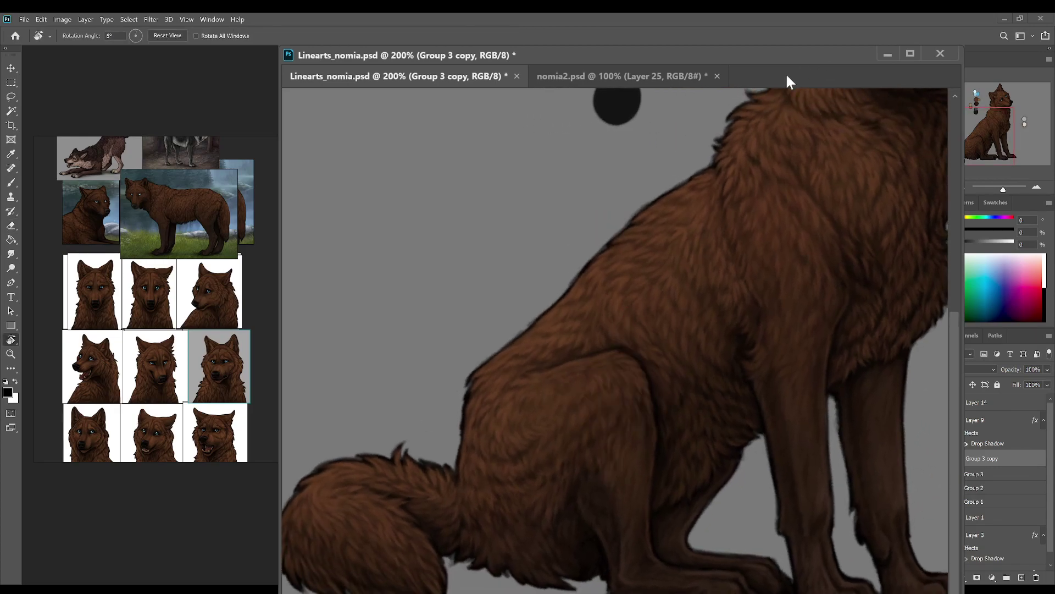
key(e)
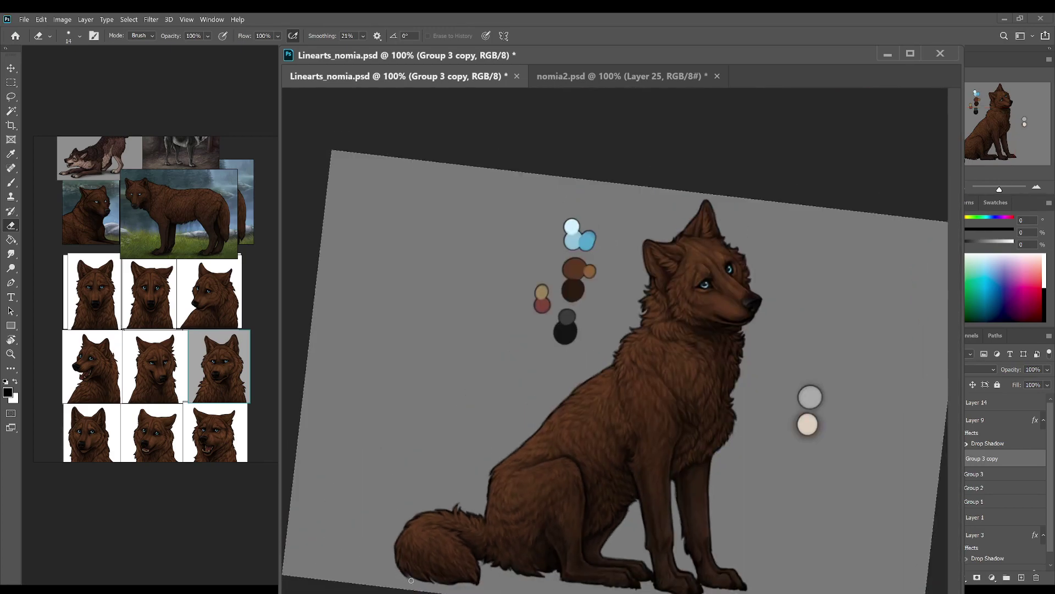
key(b)
Step: Clean up the outline along the underside of the near hind foot with the Eraser and black brush
key(r)
drag(508, 581, 608, 591)
key(e)
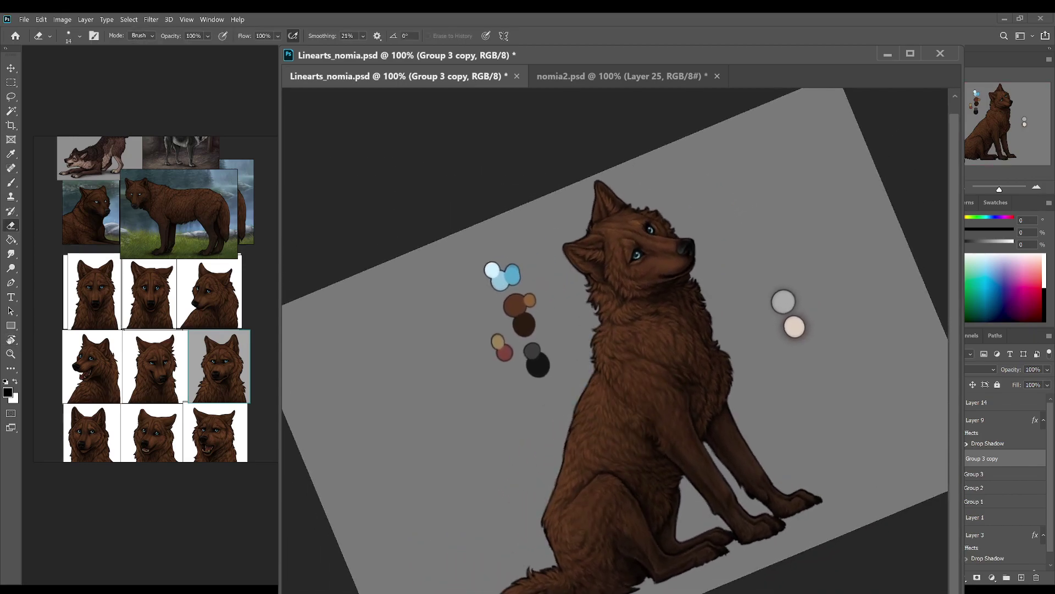
key(b)
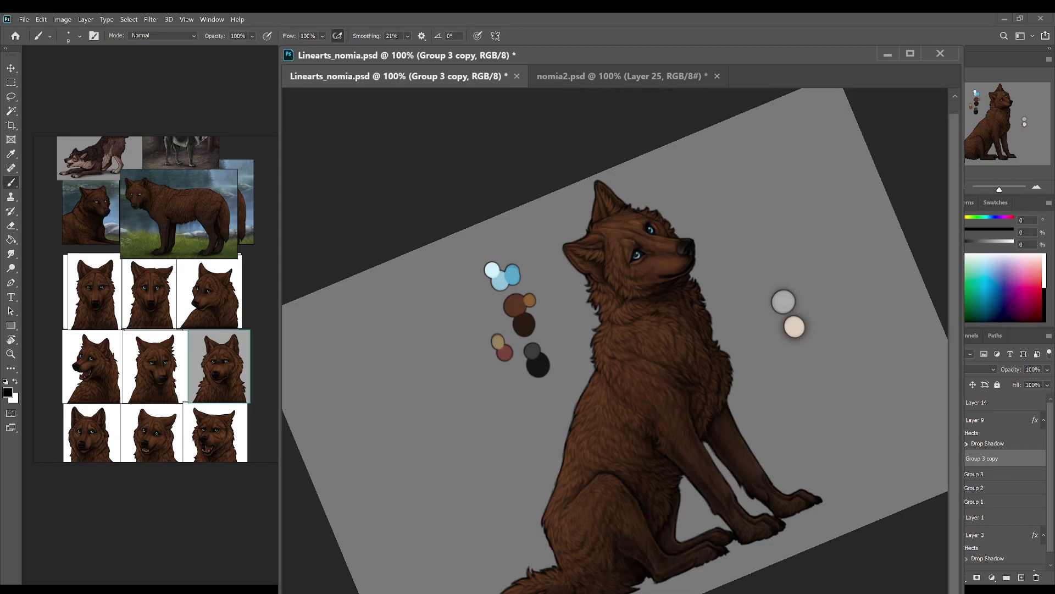
key(e)
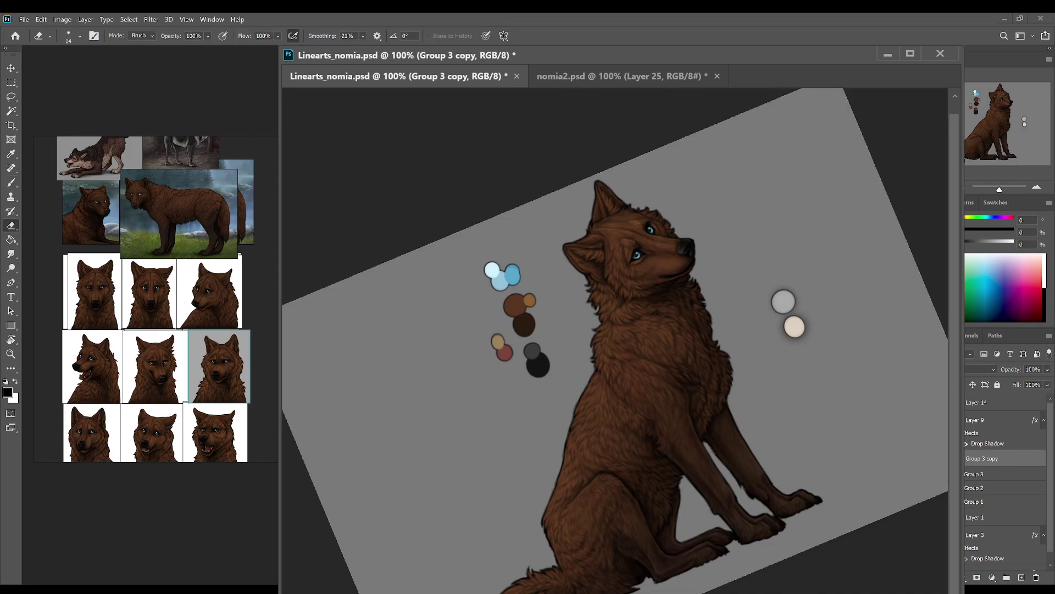
key(b)
key(e)
key(b)
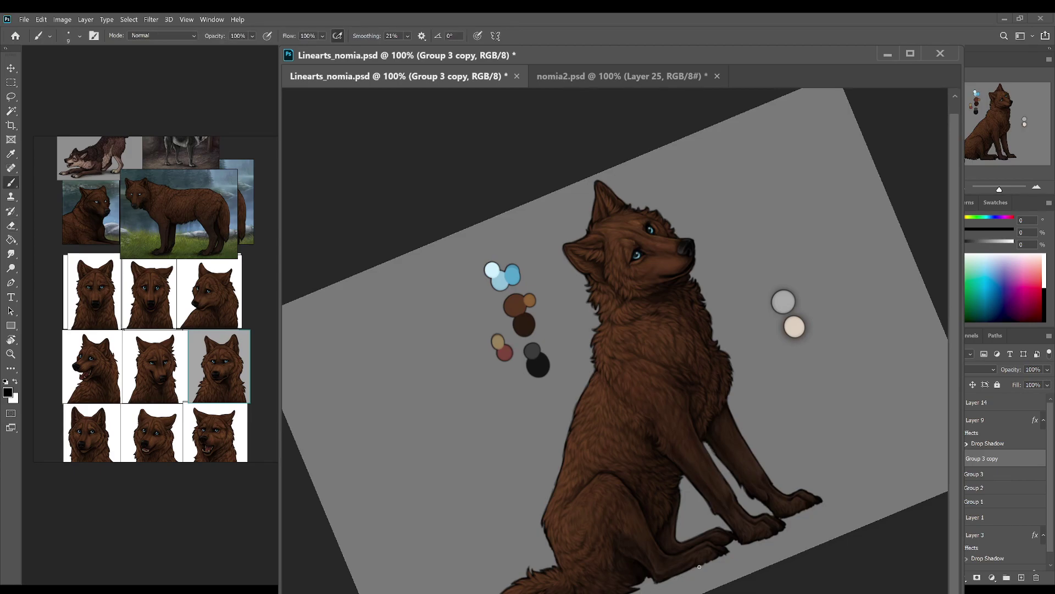
key(e)
key(b)
key(e)
key(b)
key(e)
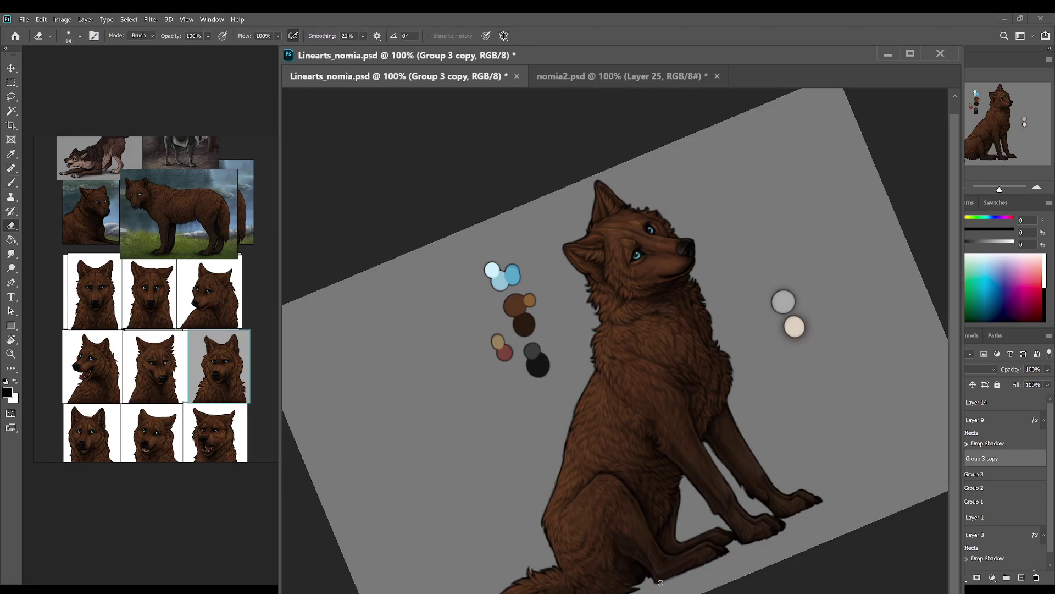
Step: Tidy the outline around the near hind foot's heel and toes with the black brush and Eraser
key(b)
key(e)
key(b)
key(e)
key(b)
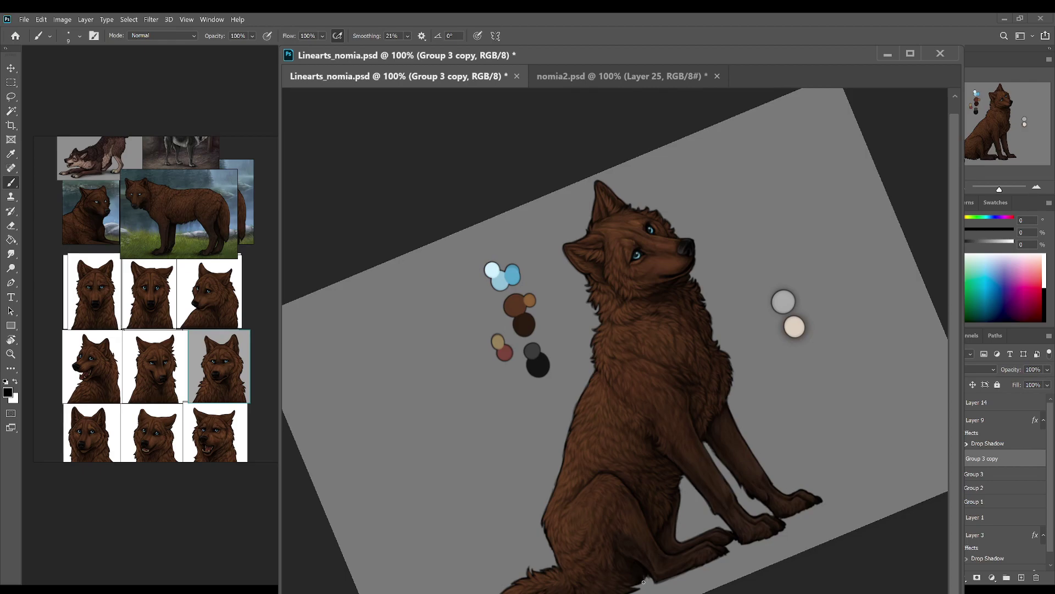
key(e)
key(b)
key(e)
key(b)
key(e)
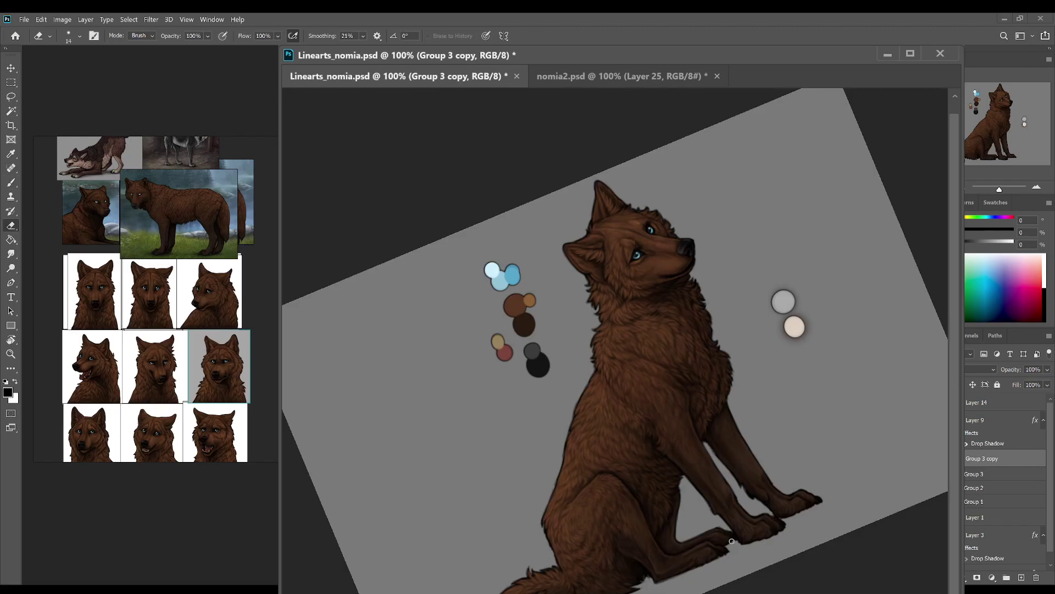
Step: Clean up the outline where the hind toes meet the front leg with the Eraser and black brush, and save
key(r)
mouse_move(776, 530)
mouse_down()
mouse_move(721, 566)
mouse_move(663, 560)
mouse_up()
key(ctrl+s)
key(e)
key(r)
key(e)
click(649, 551)
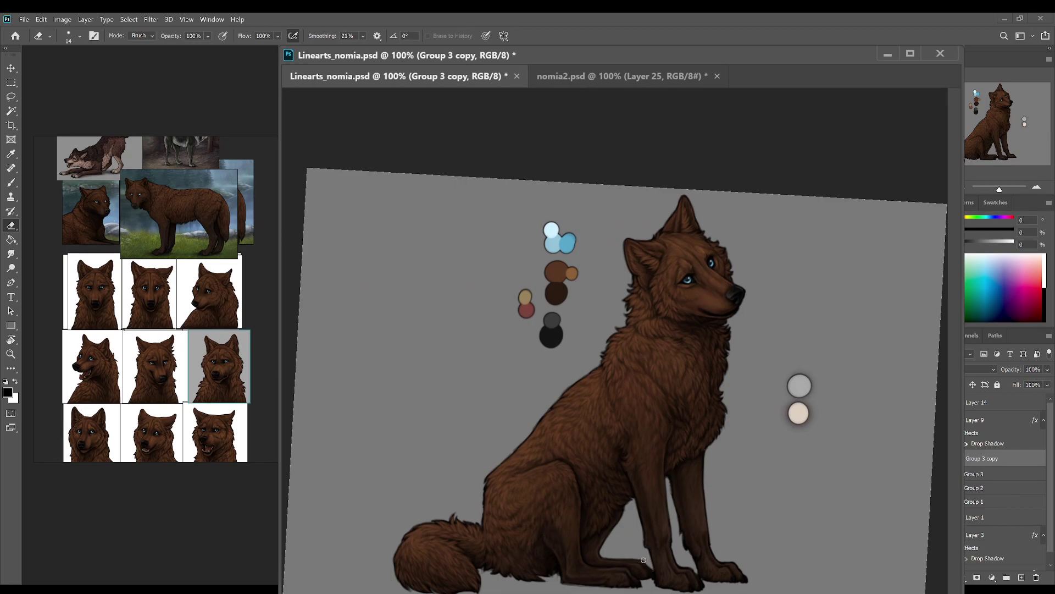
key(b)
key(e)
key(b)
key(e)
key(ctrl+s)
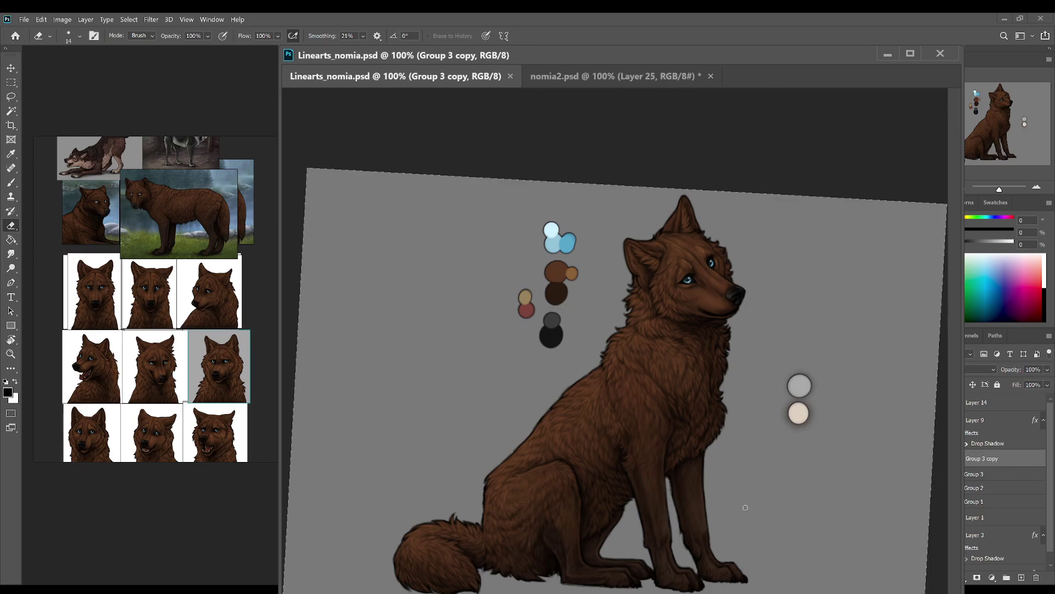
Step: Reset the canvas rotation to 0° and add a new layer above Group 3 copy
scroll(169, 231, up, 6)
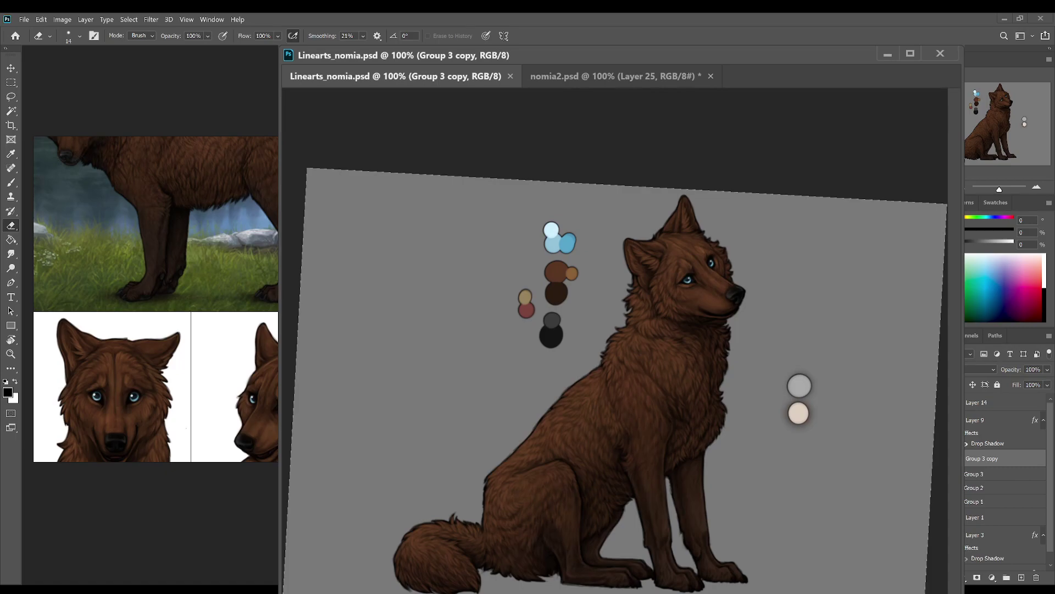
key(r)
click(182, 34)
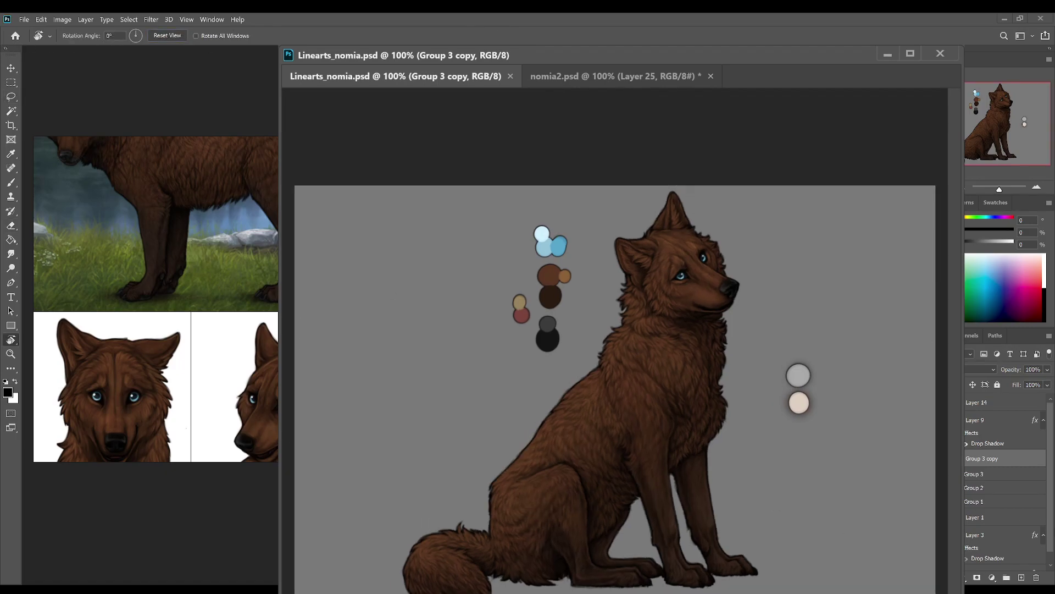
click(1021, 577)
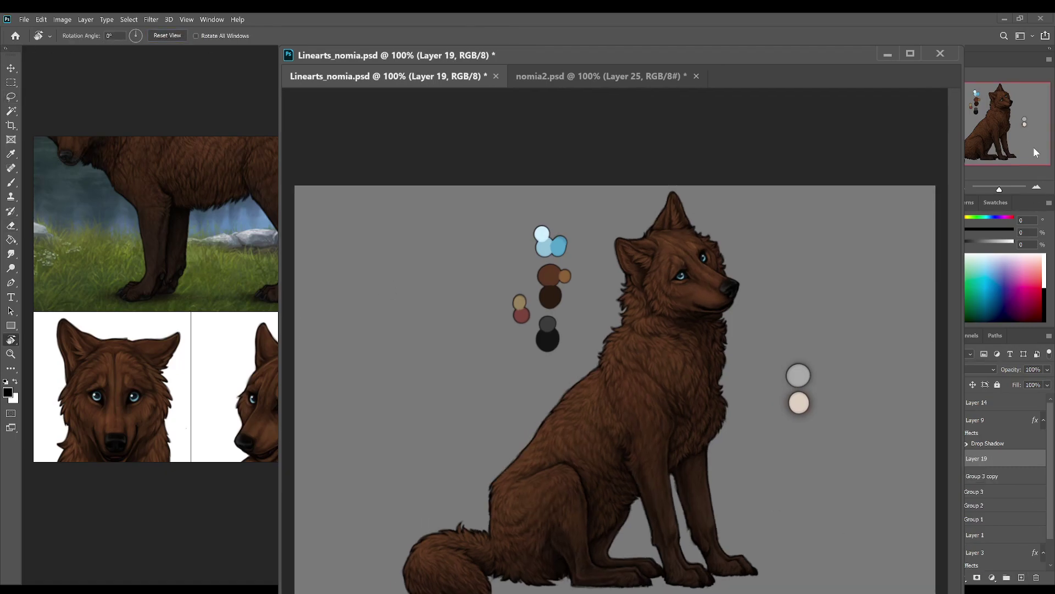
click(1036, 188)
click(1036, 189)
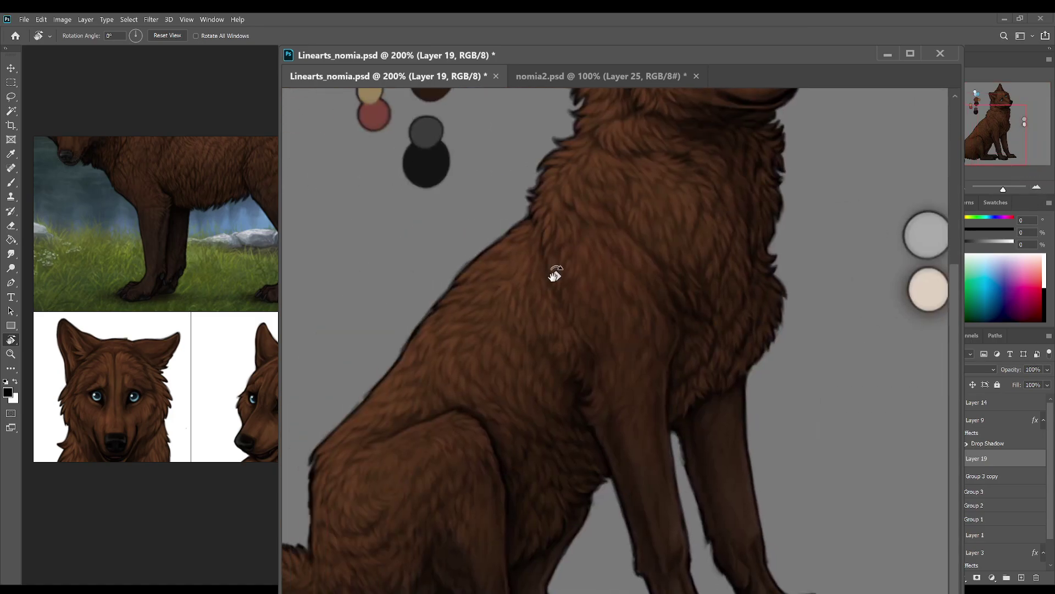
Step: Undo the last change on the new layer and reduce the Smudge tool's size for paw details
key(b)
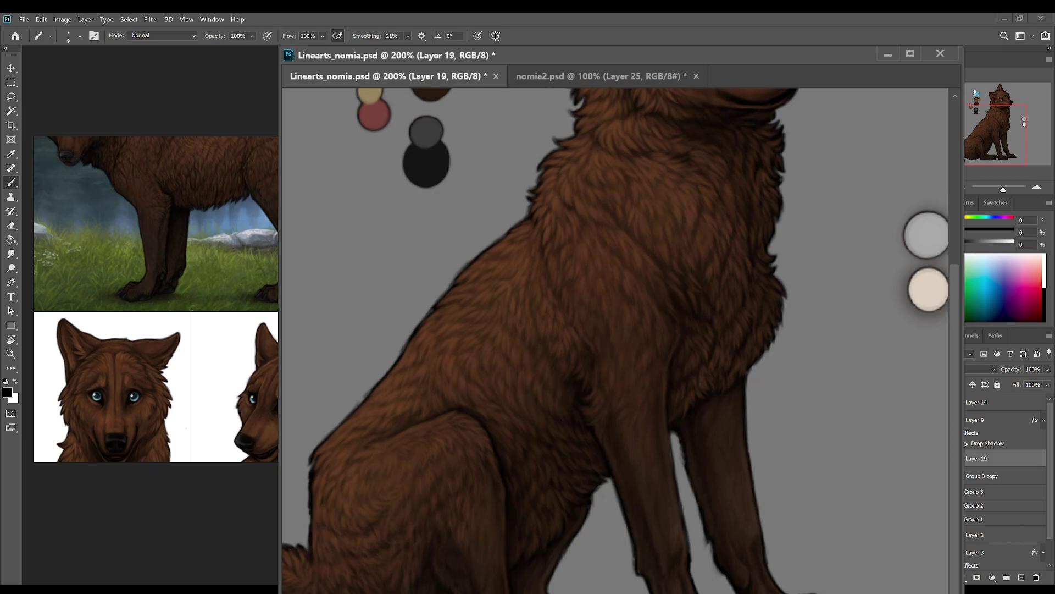
key(ctrl+s)
key(ctrl+z)
key(r)
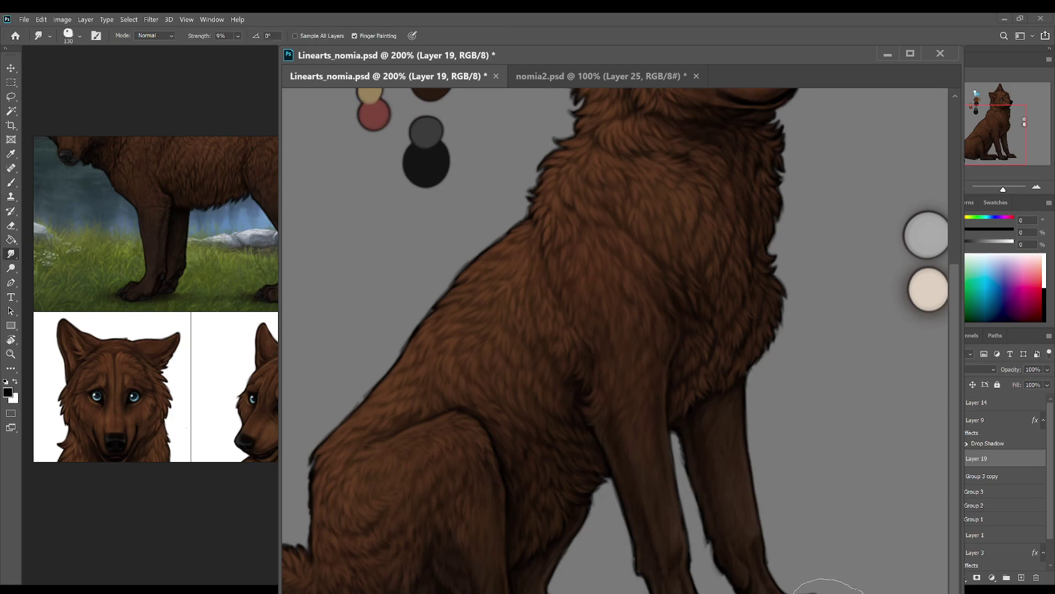
drag(489, 174, 621, 255)
alt+click(561, 207)
drag(563, 205, 482, 125)
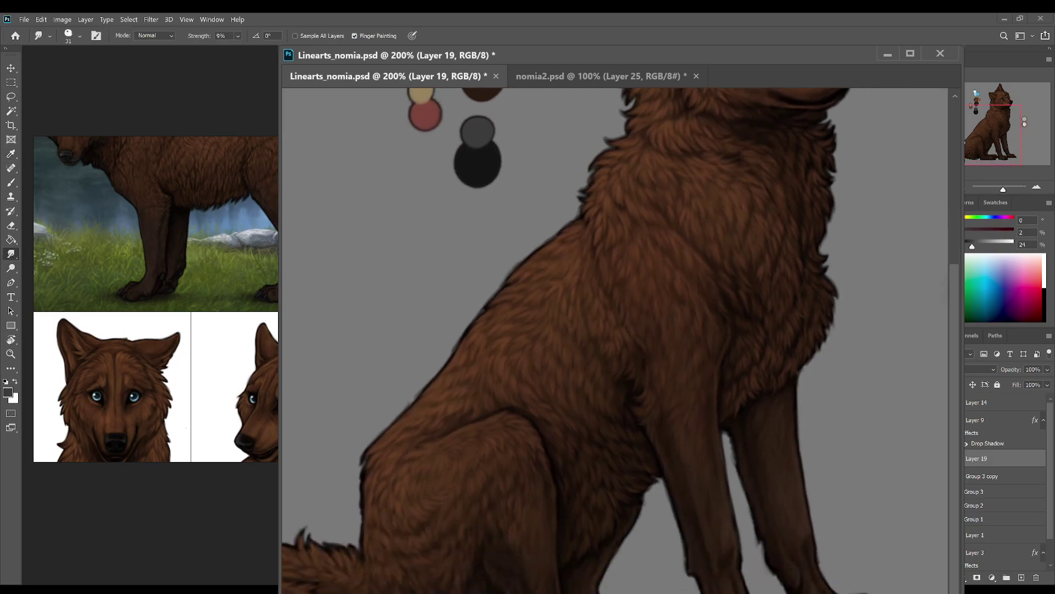
Step: Paint the claws on the hind paws on Layer 19 with dark grey sampled from the colour swatches
key(b)
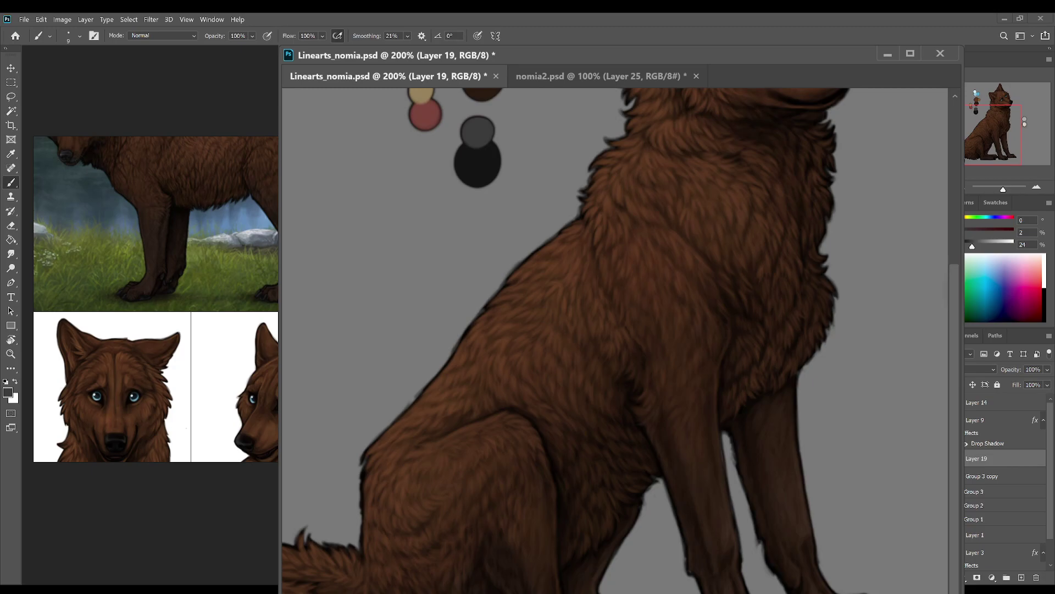
alt+click(671, 593)
alt+click(476, 136)
key(r)
key([)
key([)
key([)
key(b)
alt+click(481, 136)
key(alt)
Step: Refine the hind claws with dark tones sampled from the toes and grey from the swatch
key(alt)
key(alt)
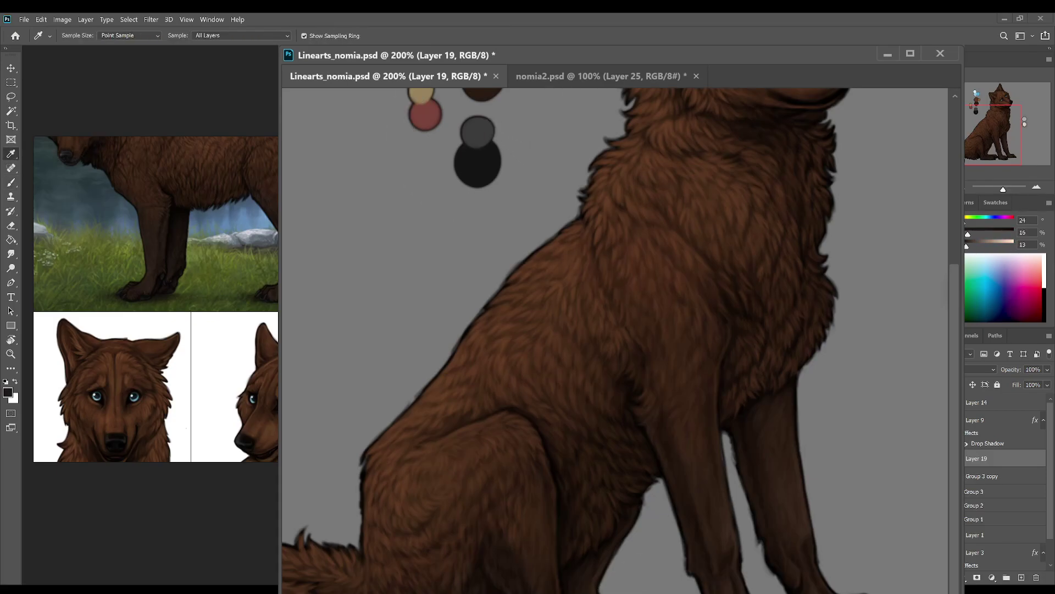
alt+click(662, 593)
key(alt)
alt+click(679, 588)
alt+click(479, 133)
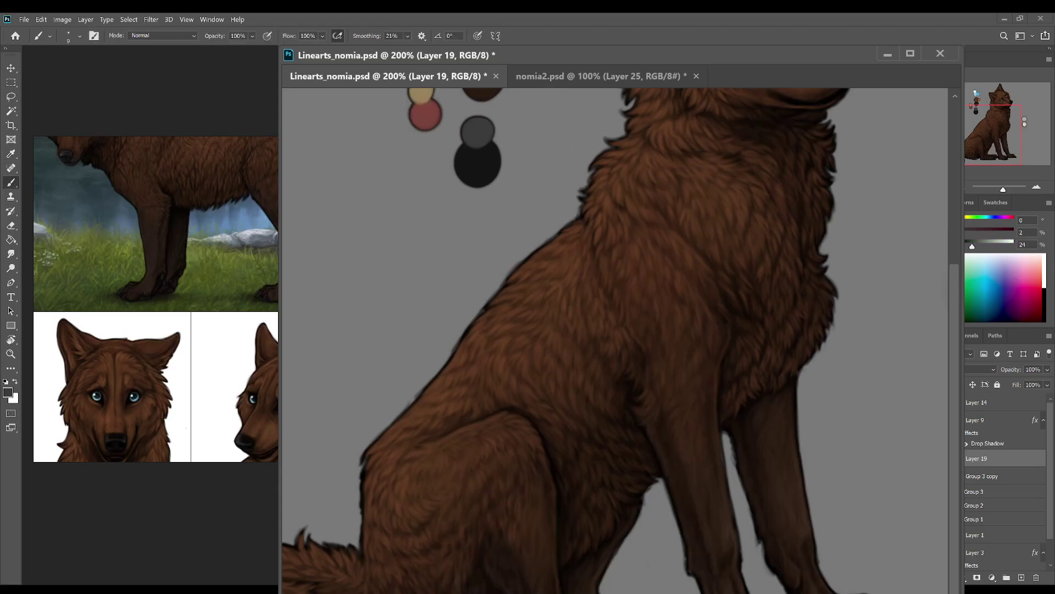
key(alt)
key(alt)
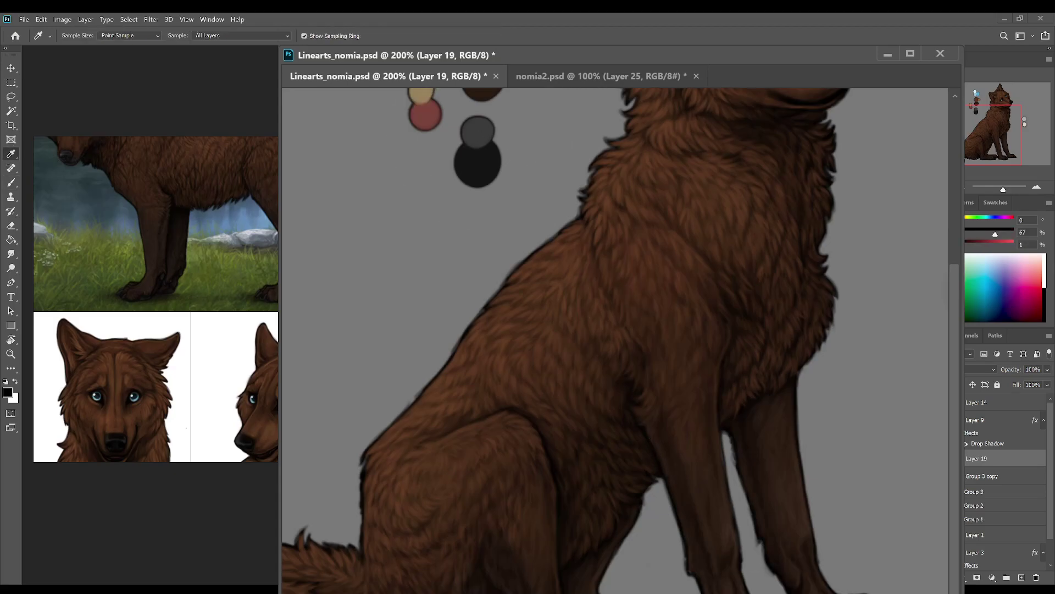
Step: Paint the claws on the near front paw with sampled dark tones and near-black, and save
alt+click(773, 588)
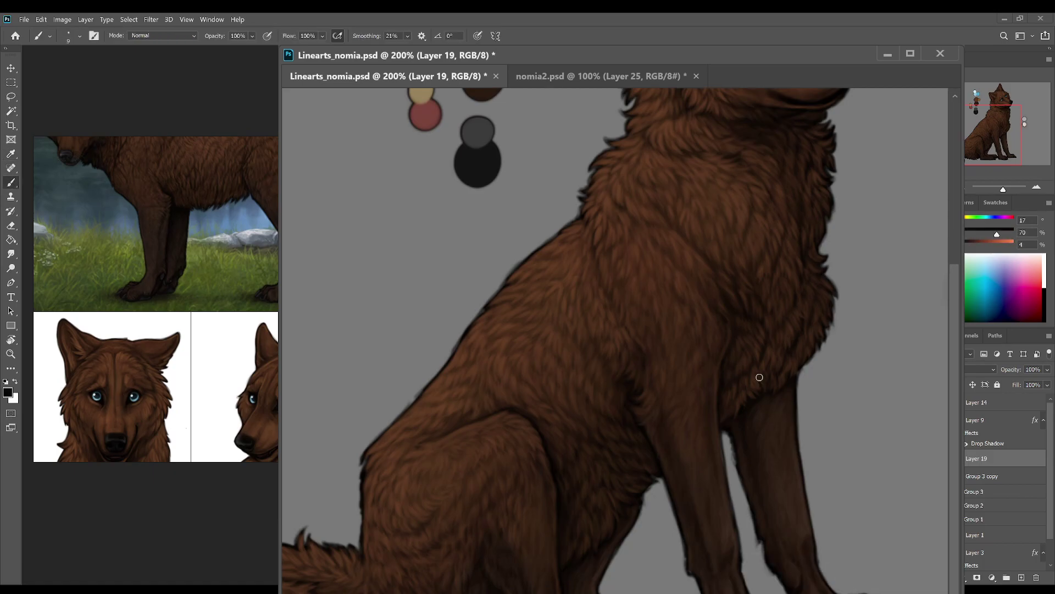
alt+click(496, 172)
key(alt)
alt+click(774, 588)
drag(969, 243, 960, 245)
key(ctrl+s)
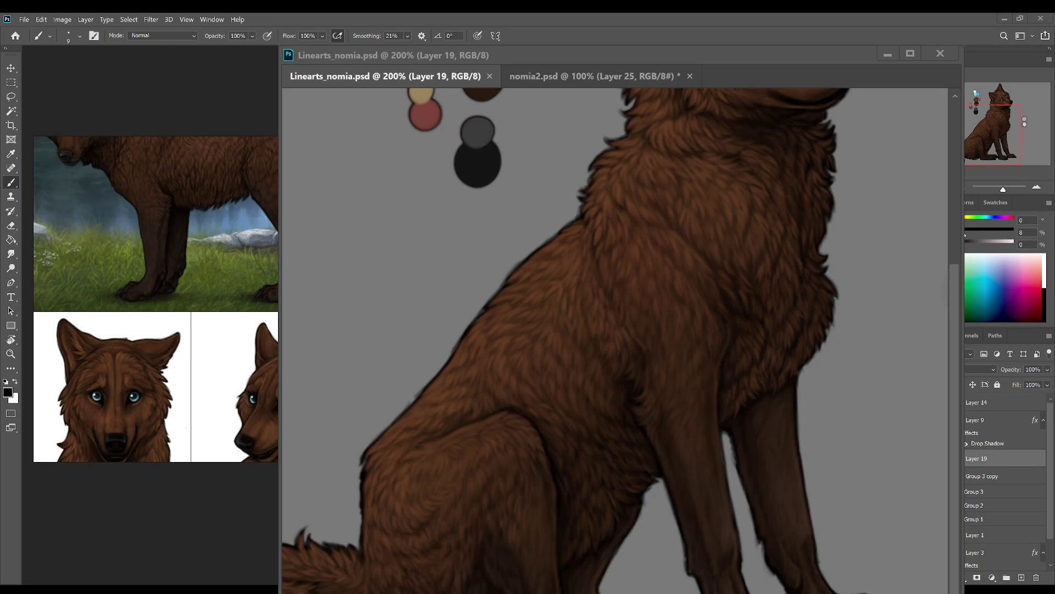
Step: Paint the claws on the far front paw with the swatch's dark grey and near-black, and save
alt+click(483, 133)
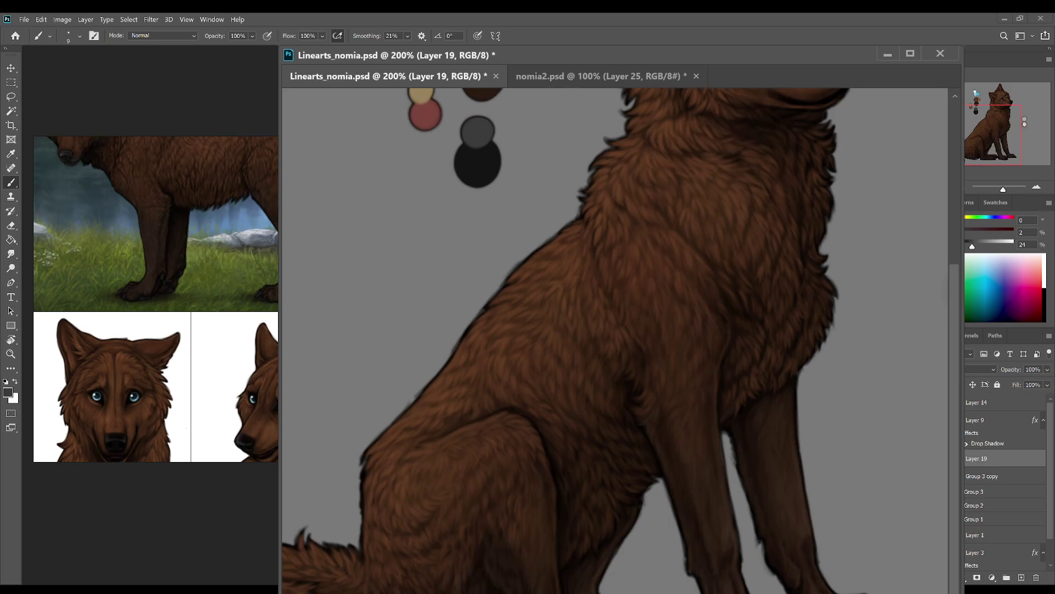
key(ctrl+s)
drag(972, 246, 958, 245)
alt+click(876, 588)
key(ctrl+minus)
key(ctrl+minus)
key(ctrl+s)
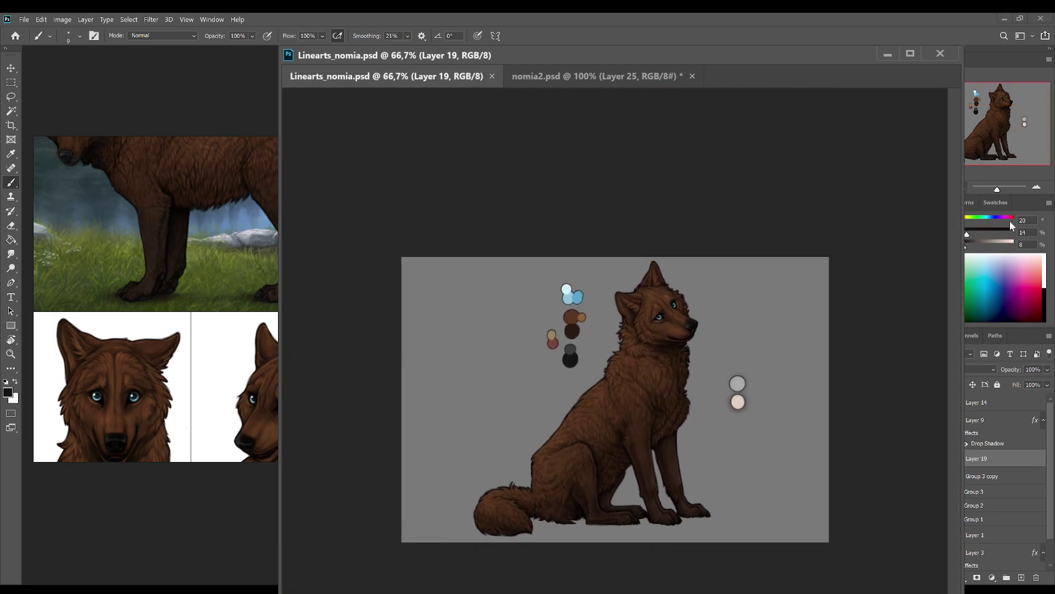
Step: Touch up the claws on the near front and hind paws with swatch grey and sampled dark browns, and save
click(1033, 186)
click(1032, 187)
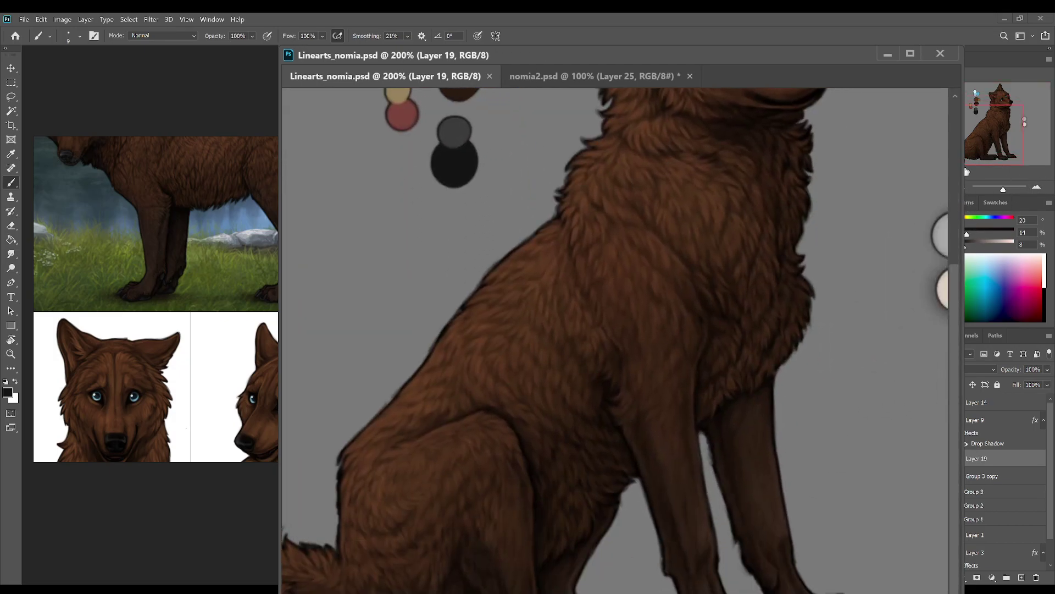
alt+click(455, 132)
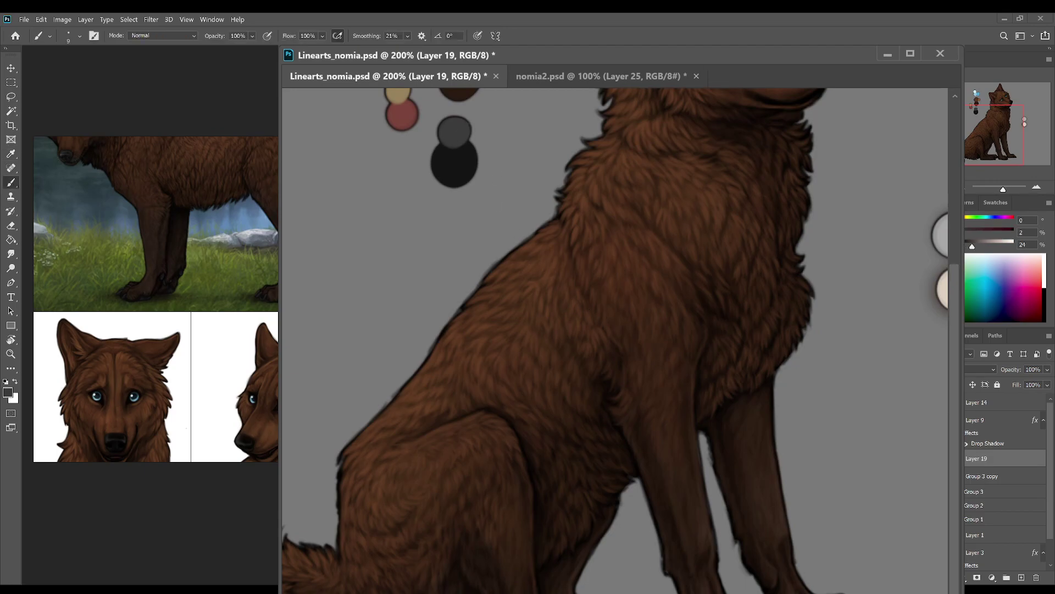
alt+click(672, 588)
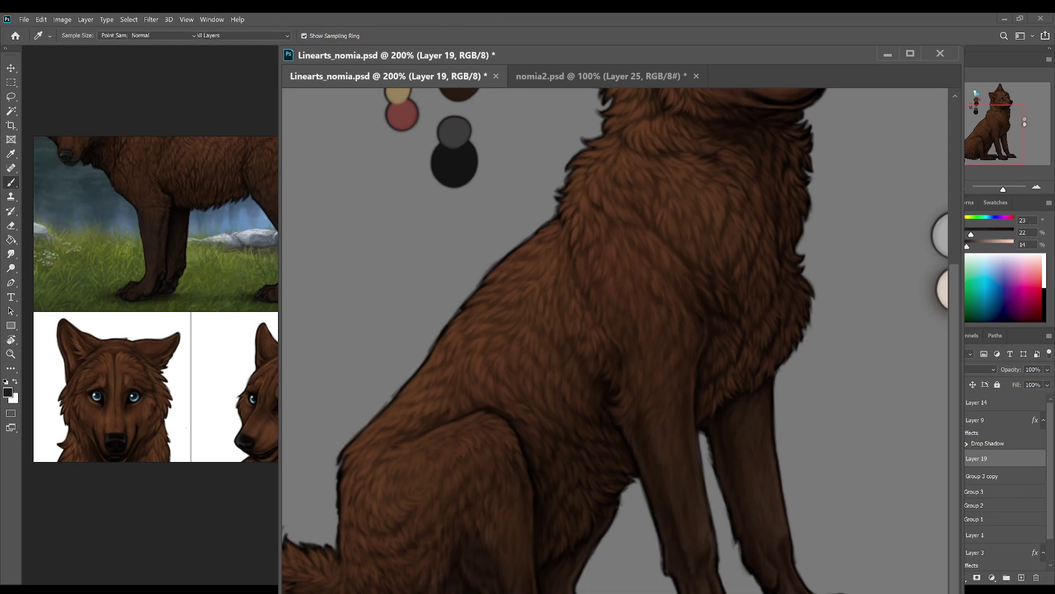
key(alt)
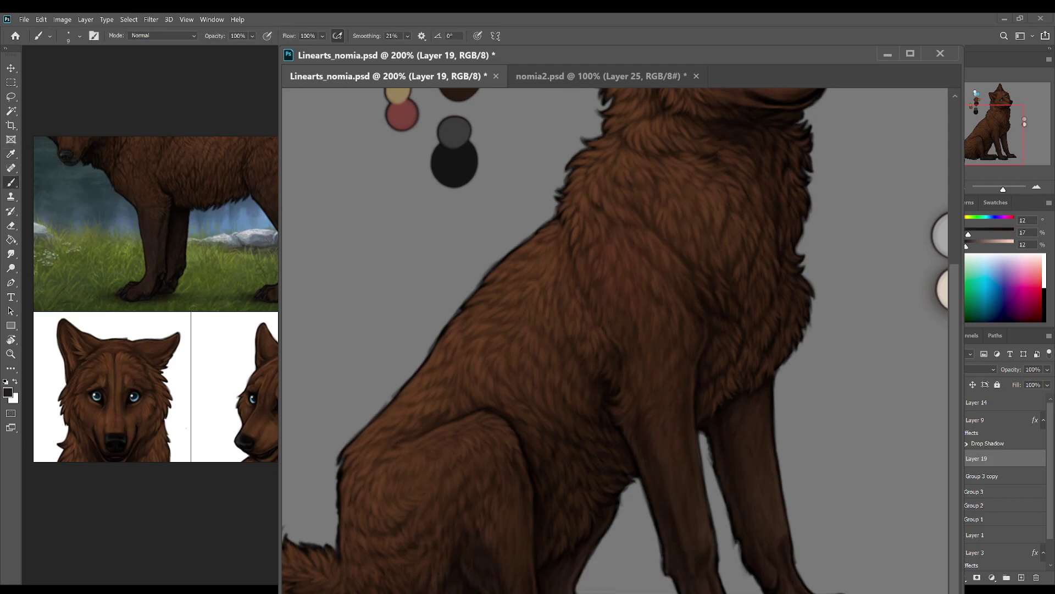
alt+click(635, 585)
alt+click(459, 130)
key(ctrl+minus)
key(ctrl+s)
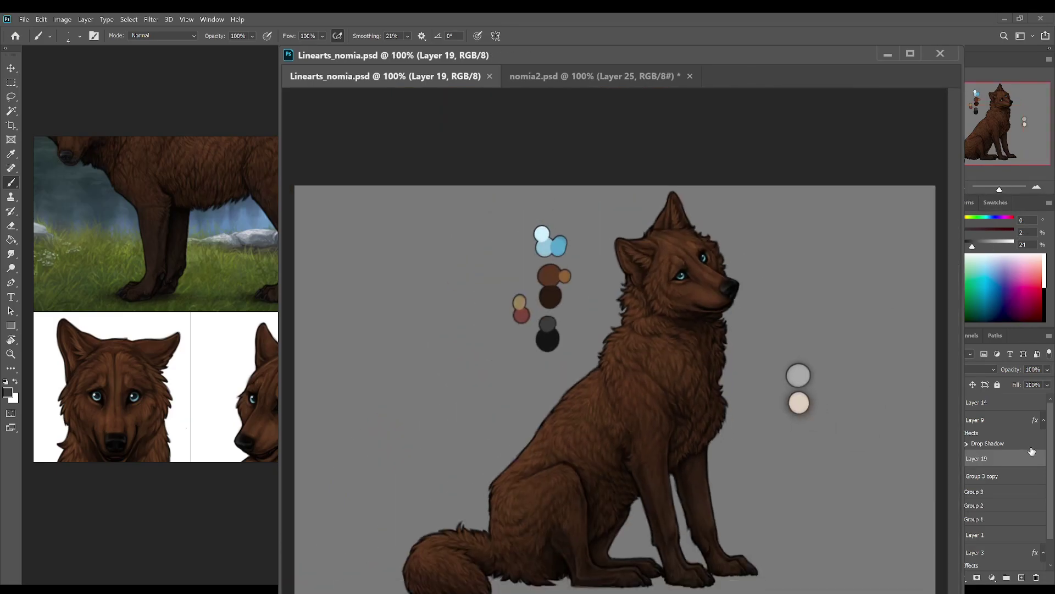
Step: Group Layer 19 with Group 3 copy and duplicate the new group
shift+click(1001, 475)
click(1006, 576)
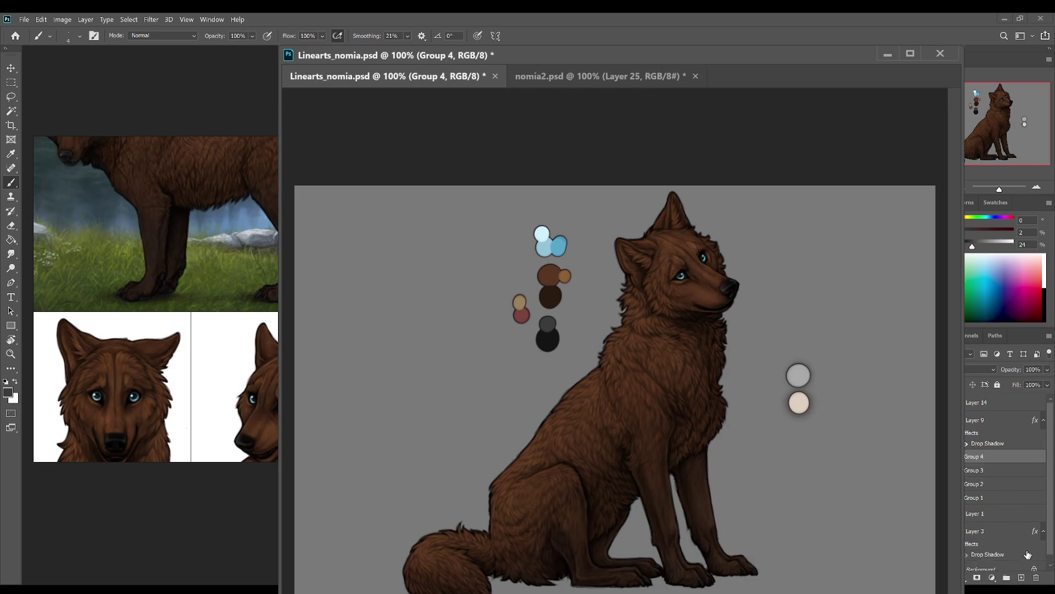
key(ctrl+j)
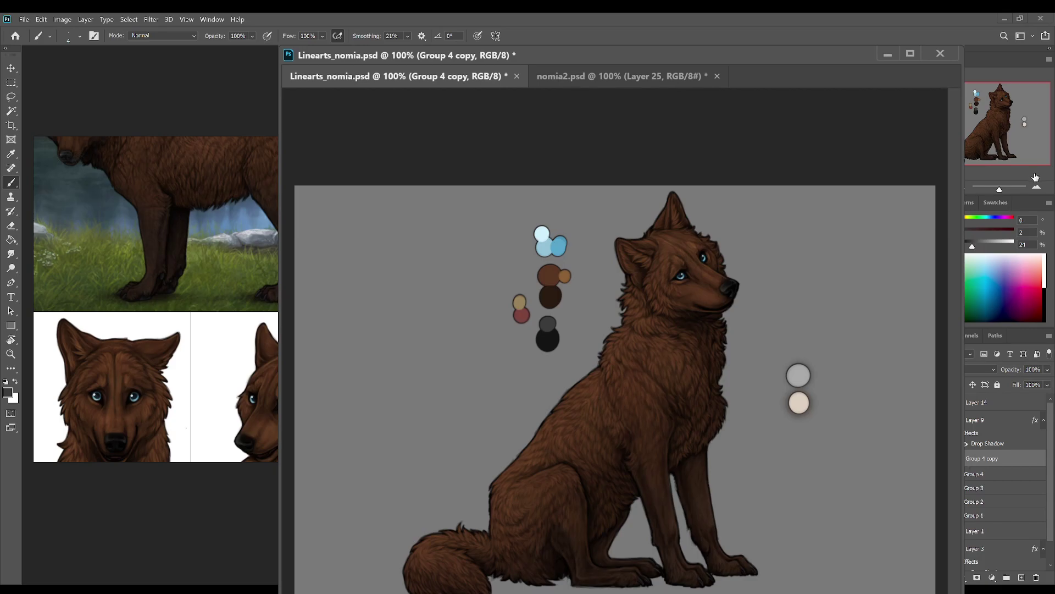
Step: Clean up the outline around the paws on Group 4 copy with the black brush and Eraser, and save
click(1037, 188)
click(972, 247)
drag(972, 247, 965, 247)
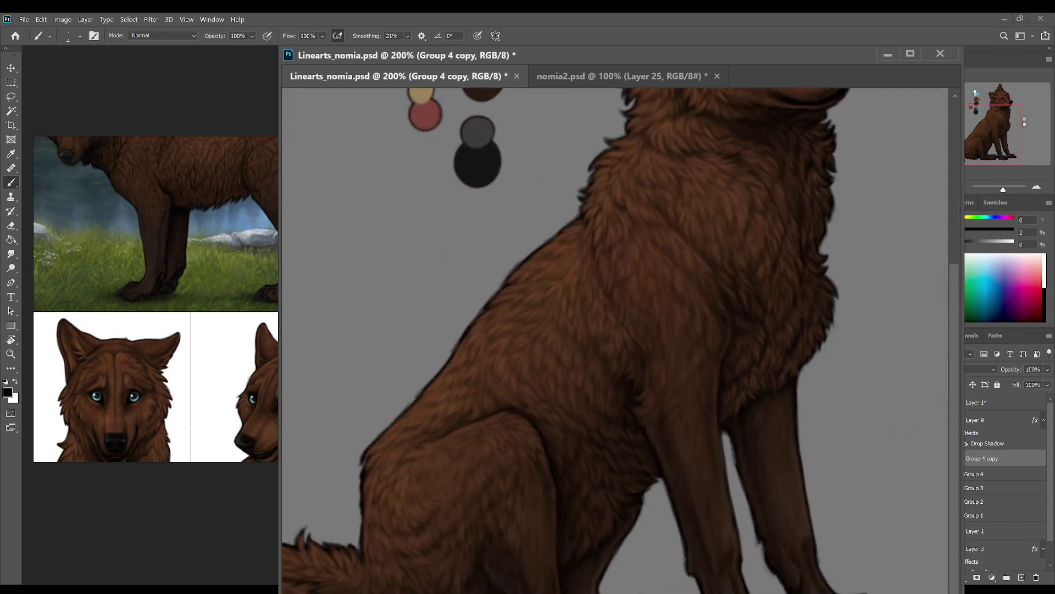
key(e)
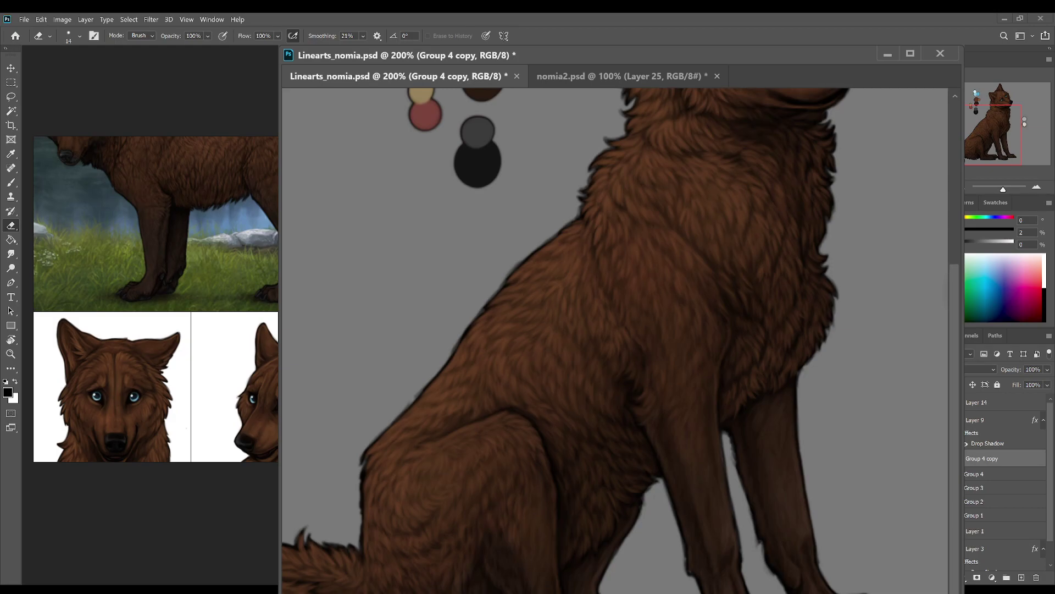
key(ctrl+s)
click(970, 187)
click(971, 187)
key(ctrl+s)
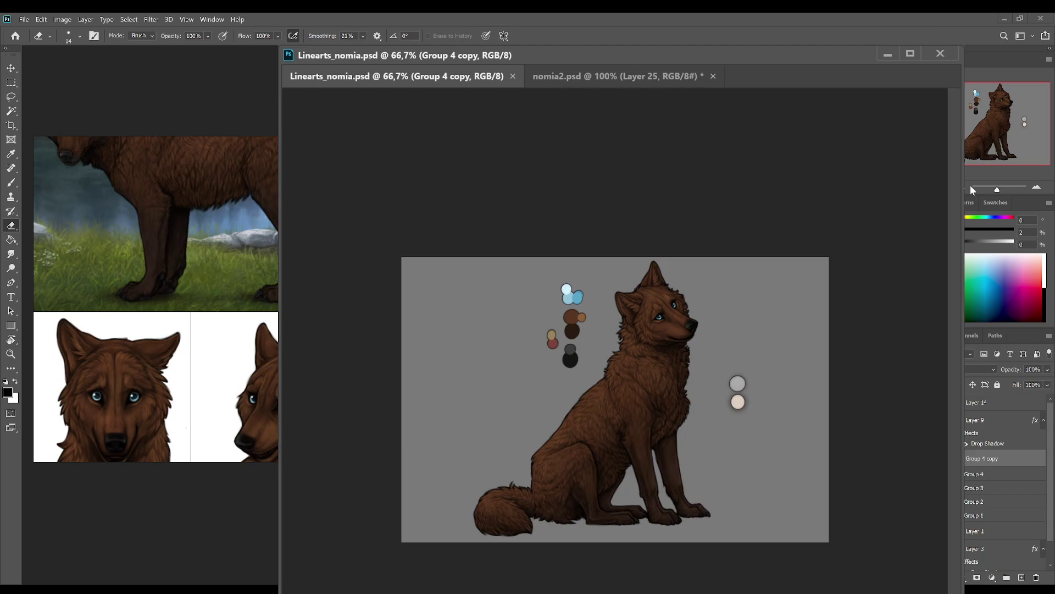
click(1037, 186)
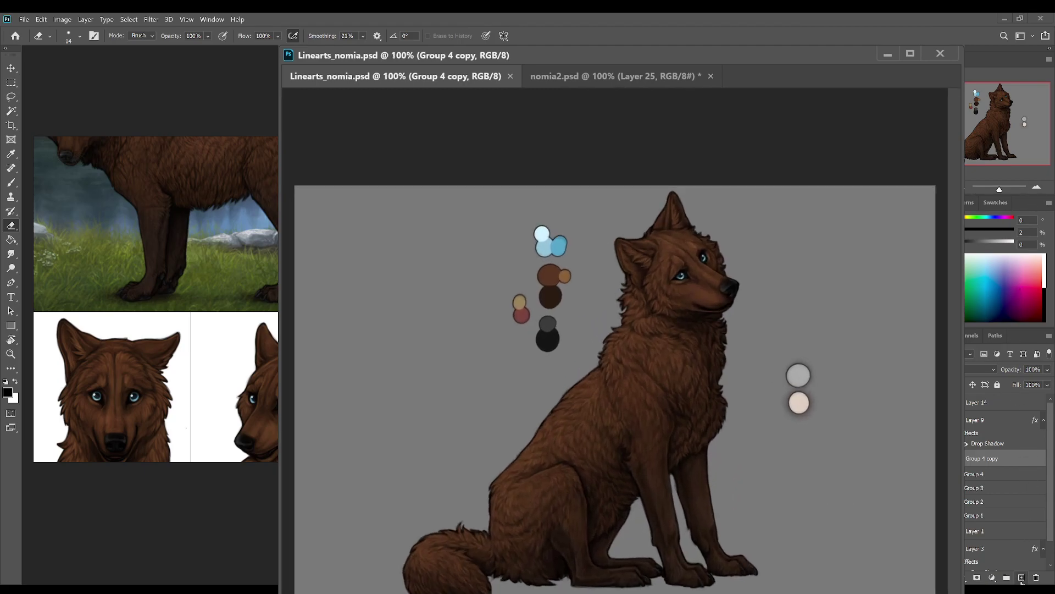
Step: Add a new layer above Group 4 copy and prepare a brush in a light grey with 90% brightness
click(1021, 577)
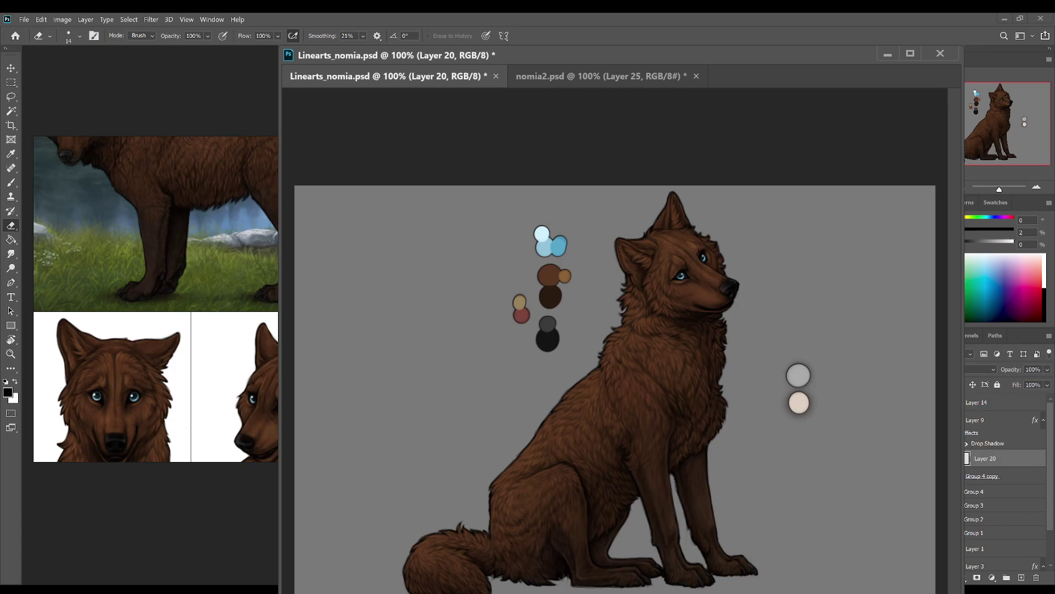
scroll(261, 294, down, 2)
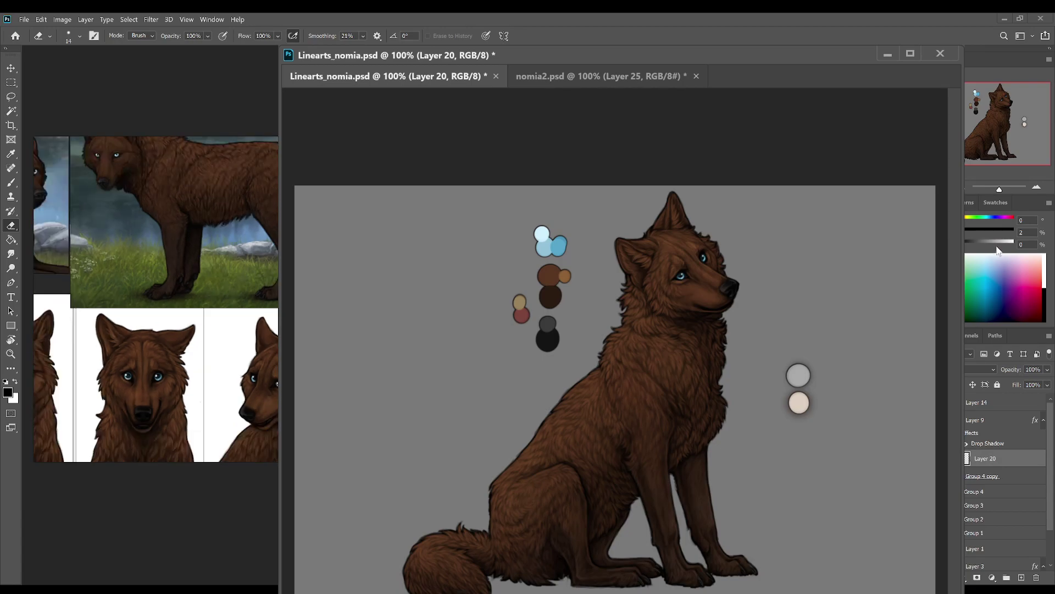
click(980, 369)
click(808, 376)
click(1008, 243)
click(1037, 187)
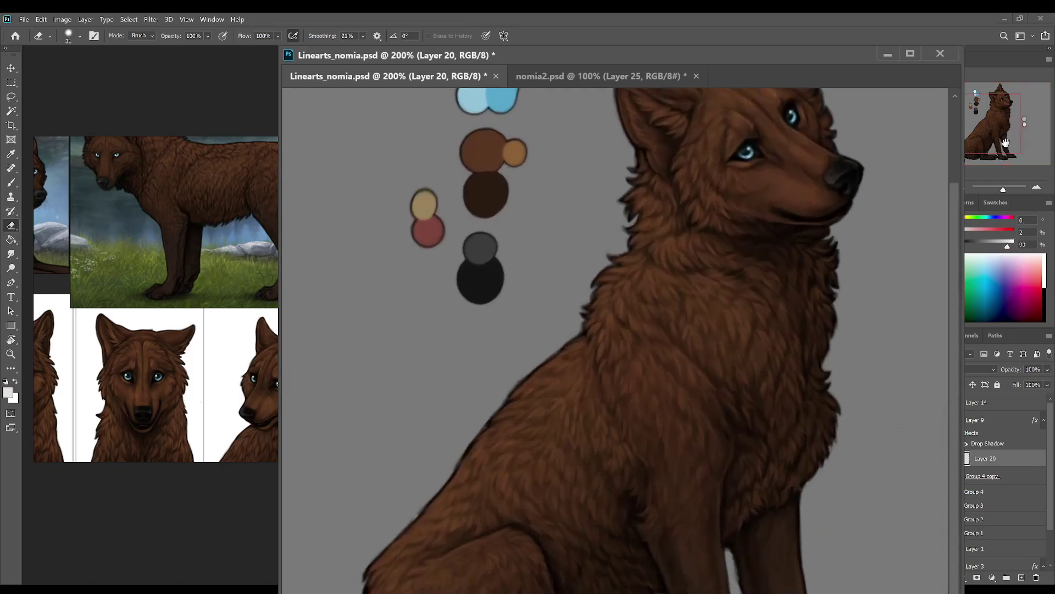
drag(1006, 142, 1002, 153)
key(b)
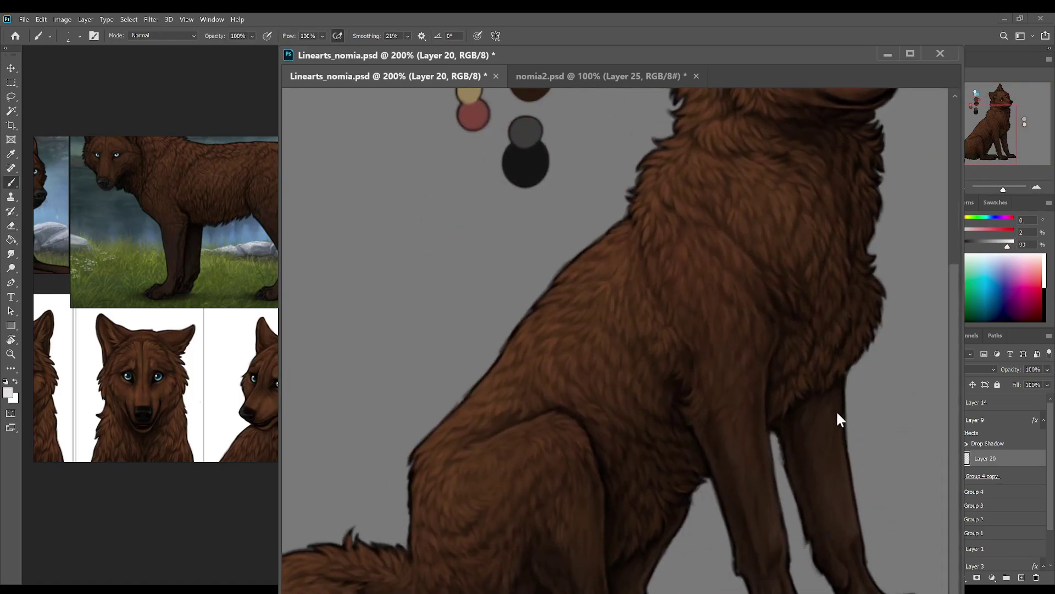
key(])
Step: Add a layer directly above Group 4 copy, touch up the far front leg with sampled dark tones at brush size 17, and save
click(1017, 477)
click(1021, 577)
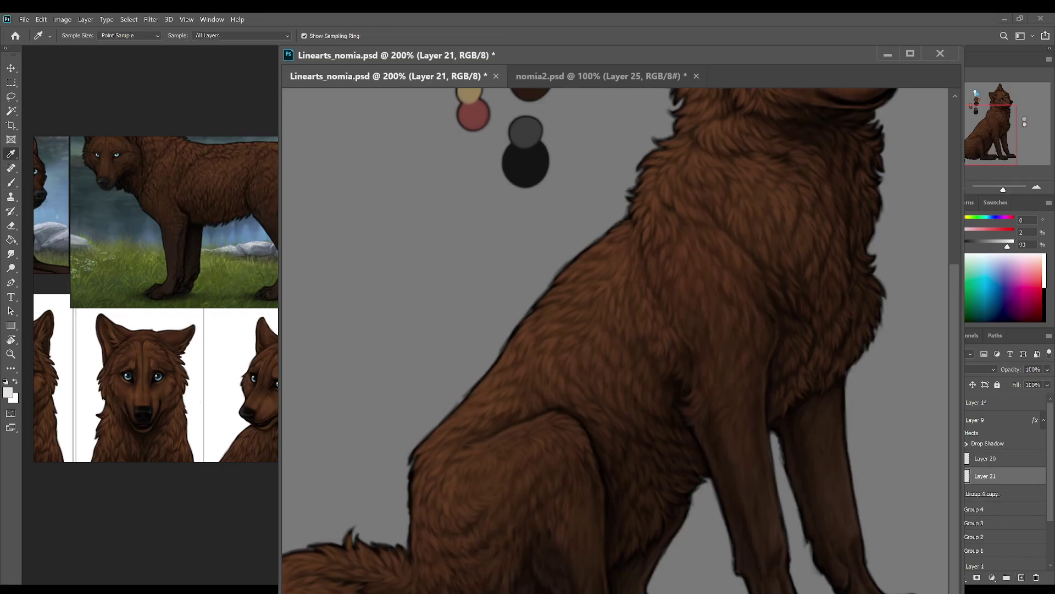
alt+click(836, 582)
key(bracketleft)
key(bracketleft)
key(bracketleft)
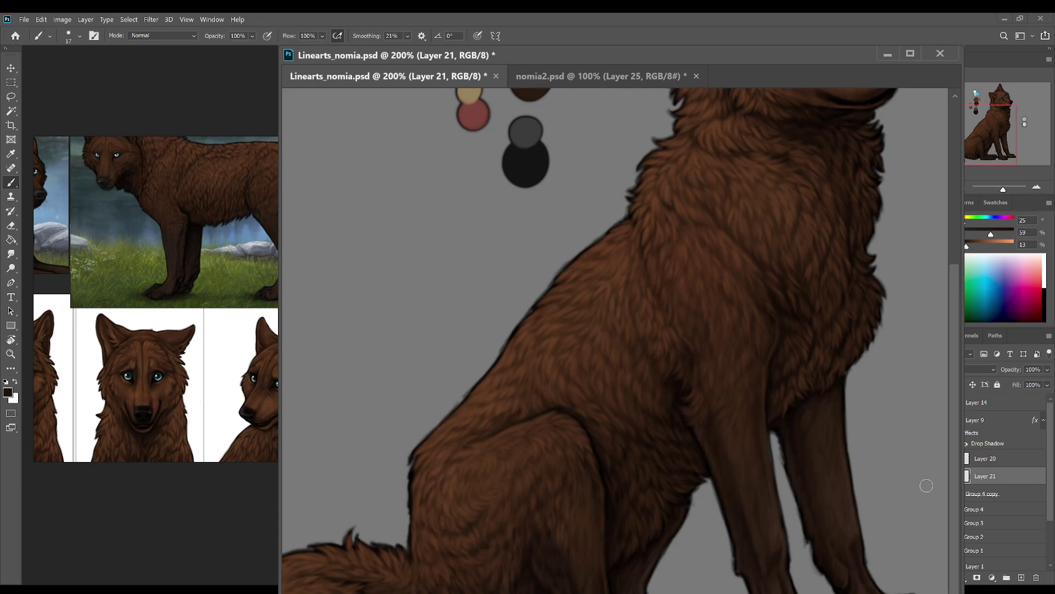
alt+click(849, 467)
scroll(880, 467, down, 1)
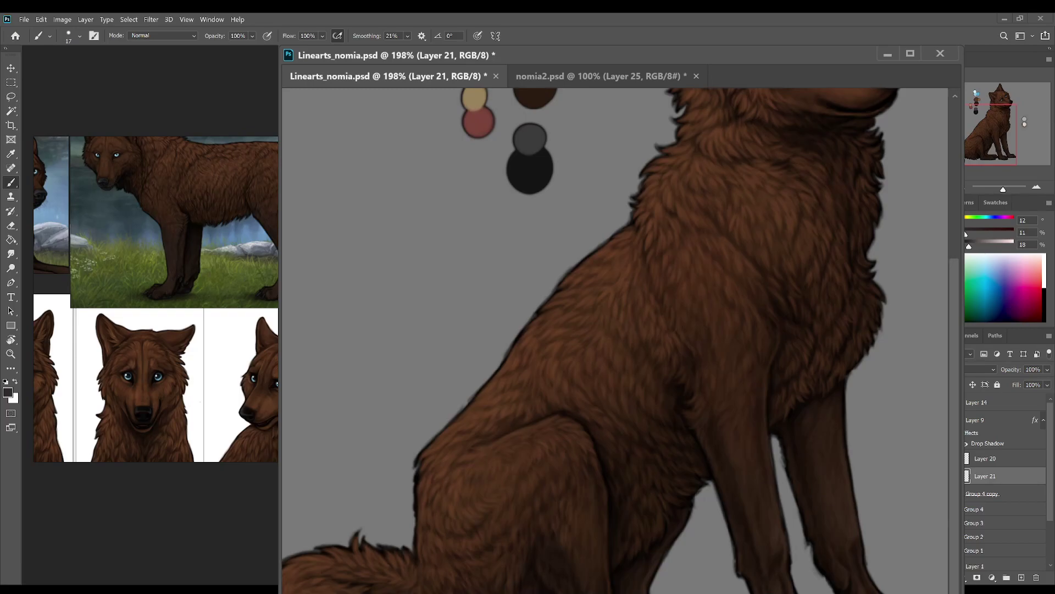
key(ctrl+minus)
key(ctrl+minus)
key(ctrl+s)
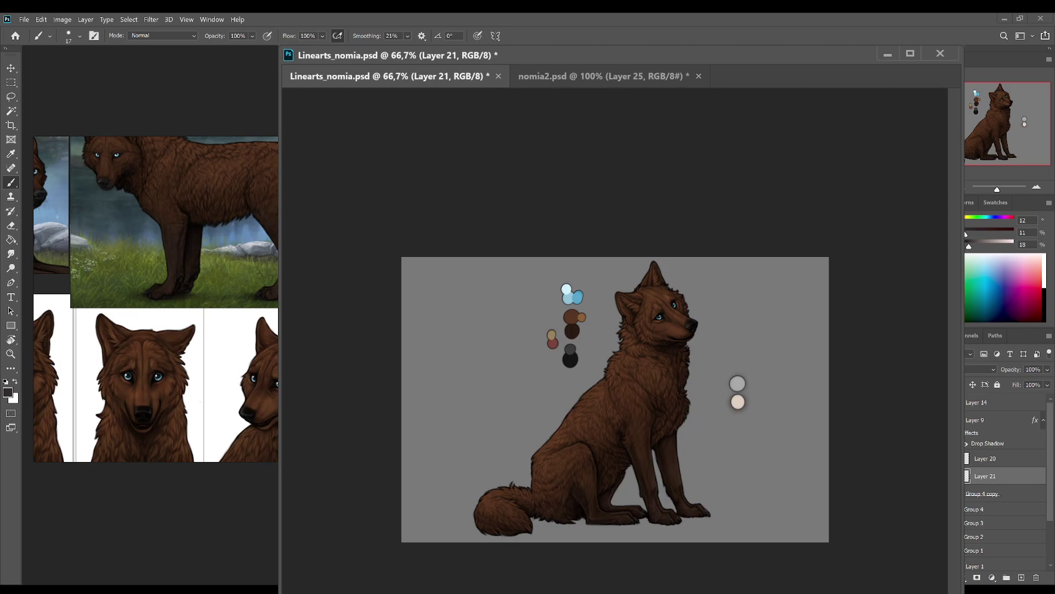
key(ctrl+s)
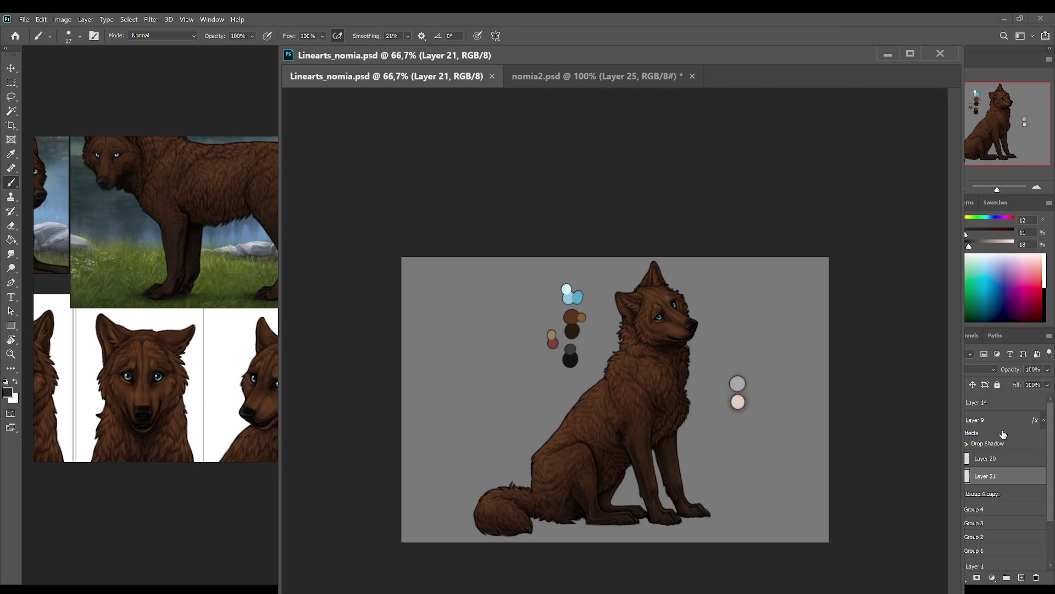
Step: Refine the outline along the wolf's back on Group 4 copy with black, and trim it with the Eraser
click(1006, 493)
drag(969, 246, 958, 246)
click(1036, 188)
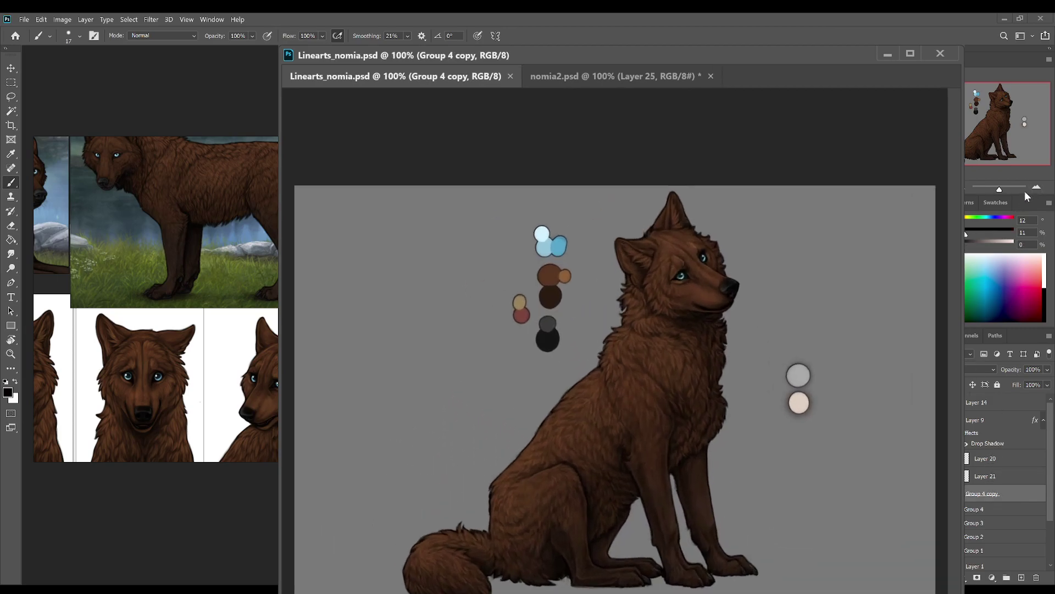
click(520, 454)
key(e)
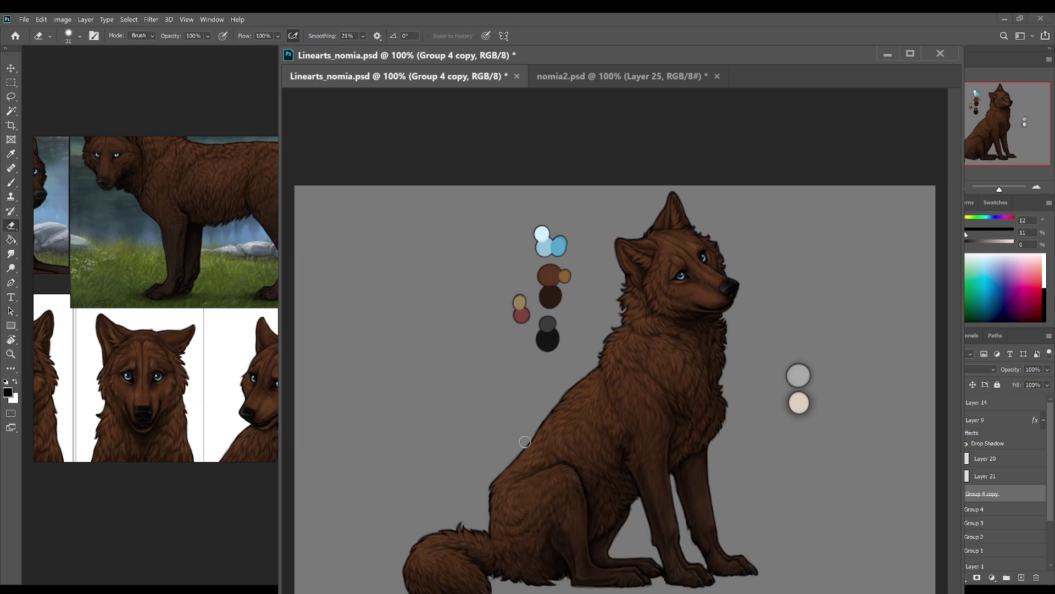
right_click(533, 413)
click(627, 379)
key(b)
key(e)
key(b)
Step: Retouch the outline at the rump and chest with the brush at 0% brightness and the Eraser, and save
alt+click(494, 490)
drag(970, 246, 965, 246)
key(e)
key(ctrl+s)
click(727, 319)
key(ctrl+s)
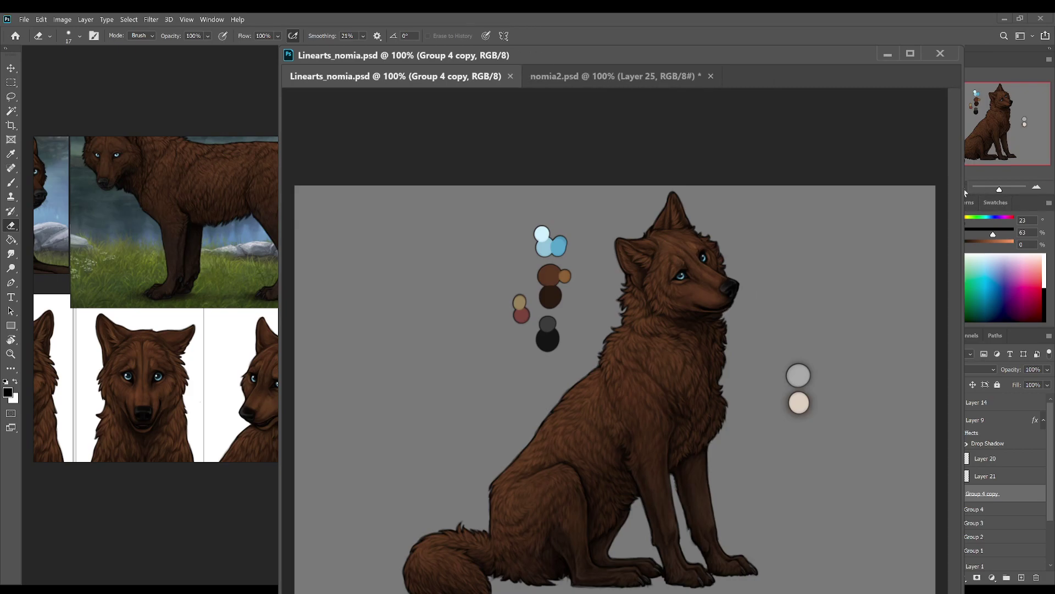
Step: Add a new layer beneath Group 4 copy, and scale Layers 20, 21 and Group 4 copy together to about 96.75%
click(965, 185)
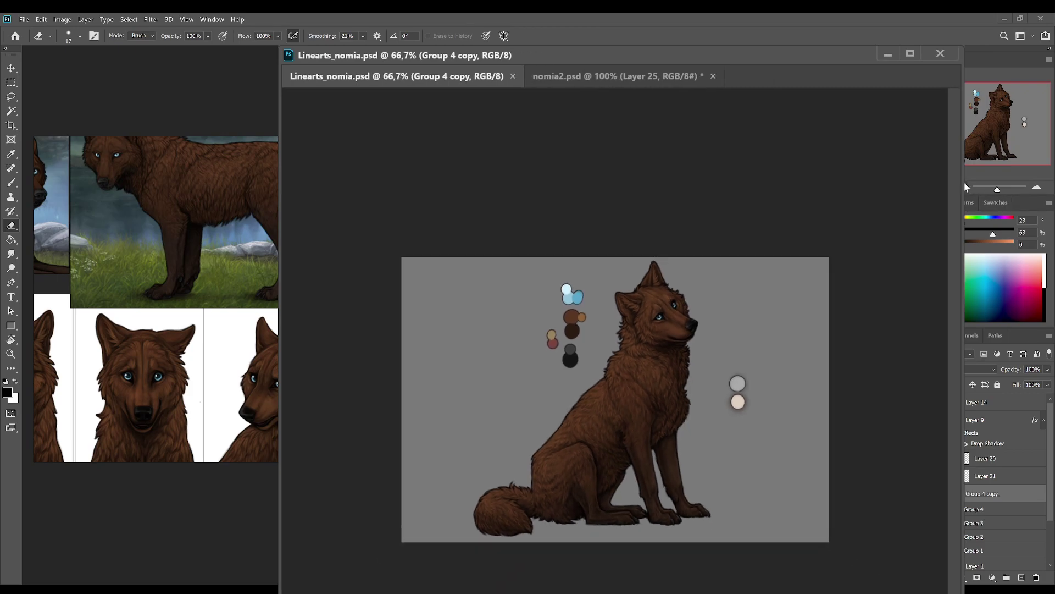
click(1021, 578)
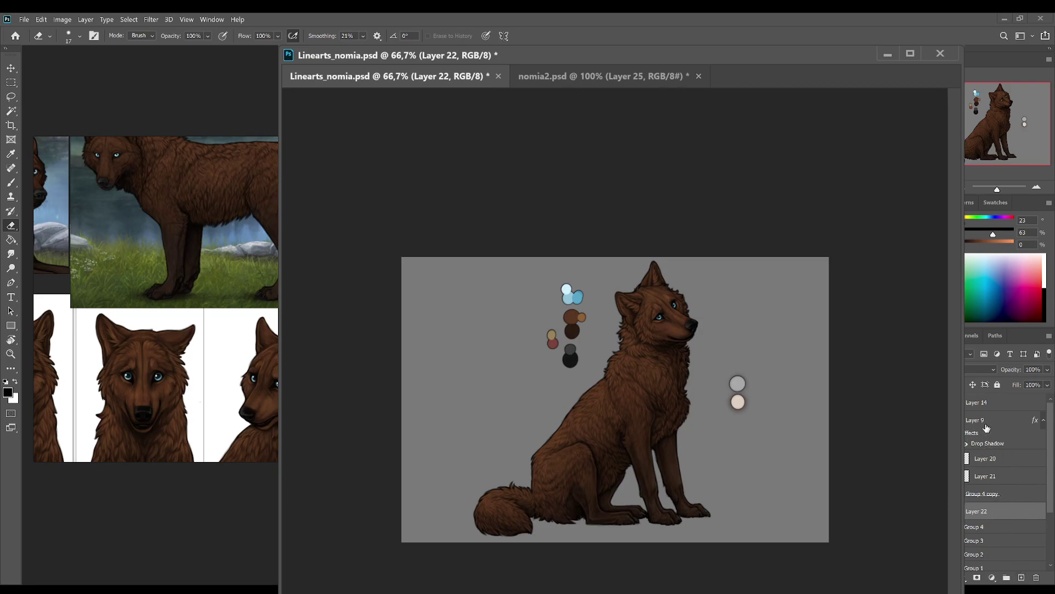
click(1014, 493)
shift+click(1014, 458)
key(ctrl+t)
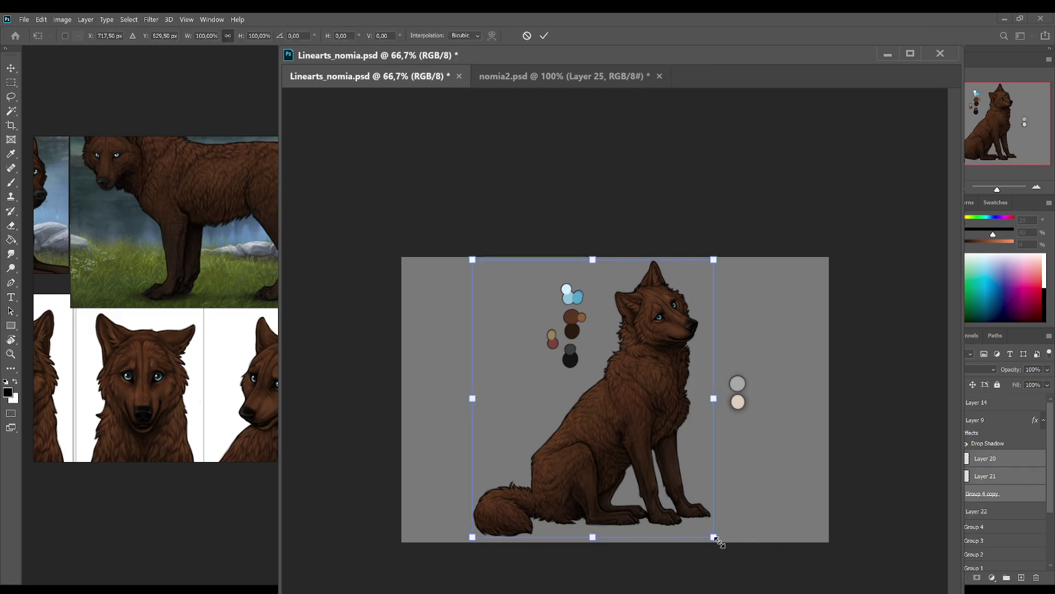
drag(721, 542, 713, 532)
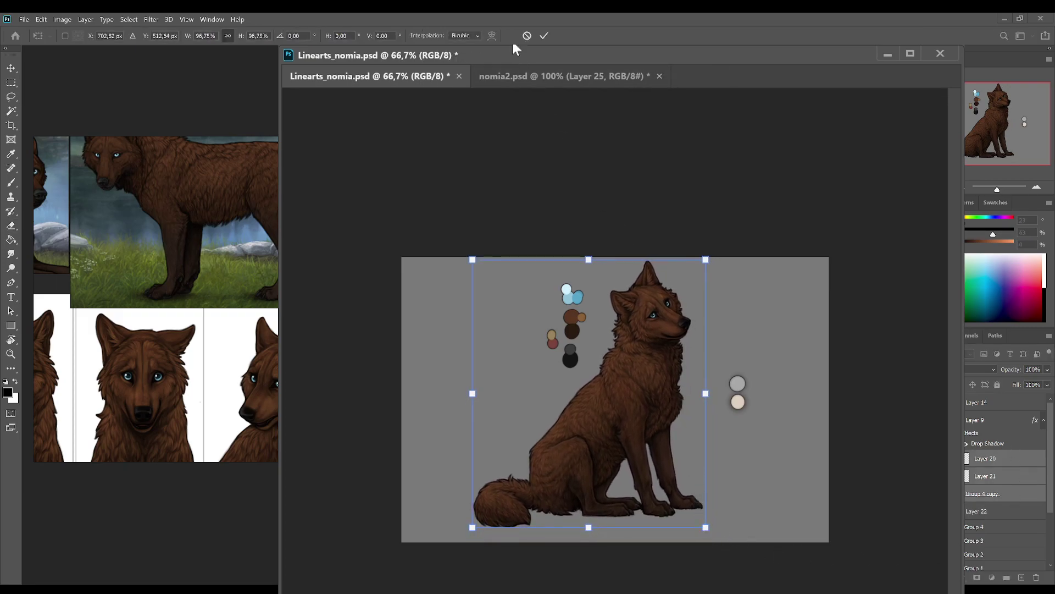
click(544, 36)
Step: Paint a black ground shadow beneath the tail and hind paws on Layer 22 with a soft brush, with the canvas tilted
click(977, 510)
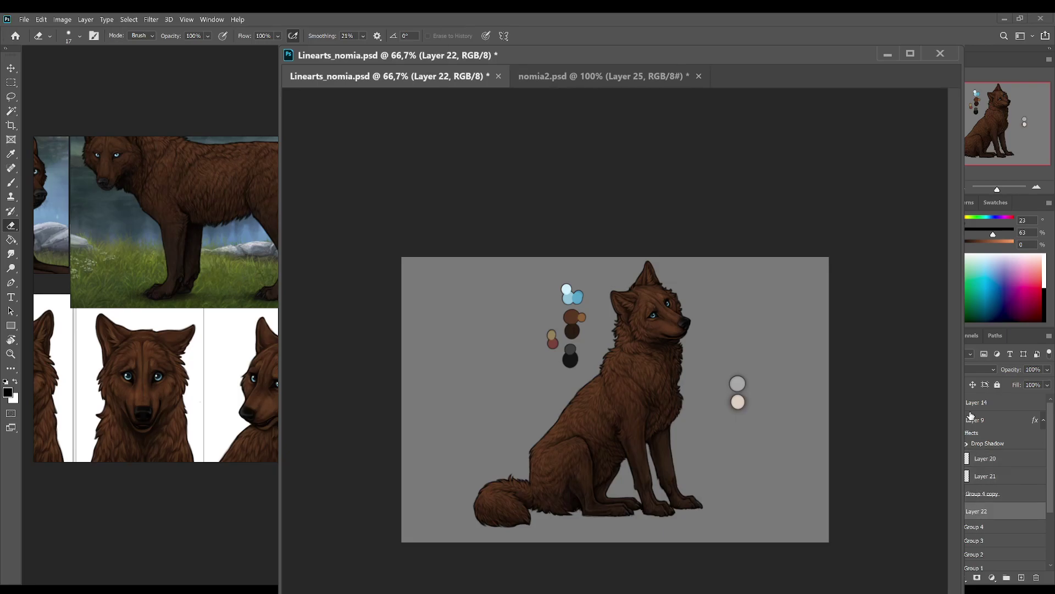
key(b)
key(r)
drag(719, 520, 751, 482)
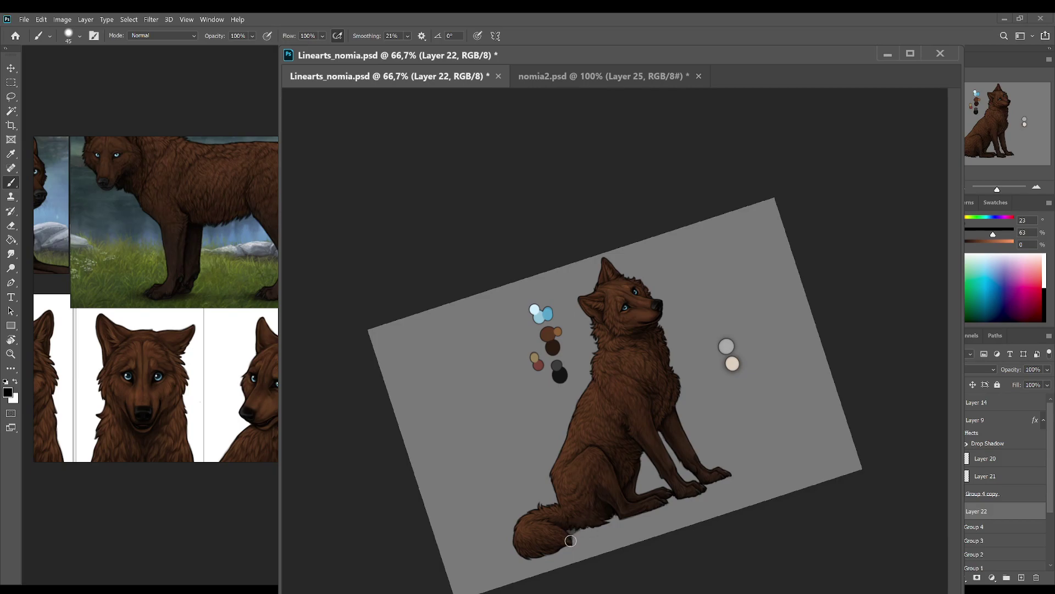
mouse_move(594, 526)
mouse_down()
mouse_move(621, 515)
mouse_move(587, 530)
mouse_move(665, 504)
mouse_move(545, 558)
mouse_move(549, 548)
mouse_move(531, 561)
mouse_move(519, 549)
mouse_move(567, 545)
mouse_move(515, 560)
mouse_move(551, 521)
mouse_move(511, 556)
mouse_up()
Step: Soften the ground shadow around the tail and hind paws with an enlarged Smudge tool, adding black and erasing where needed
key(r)
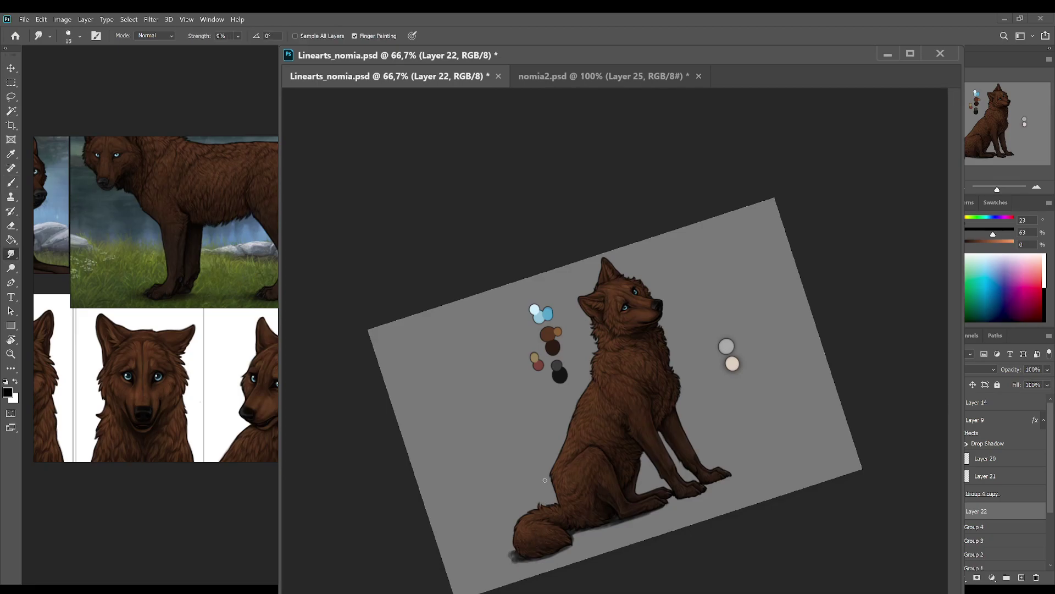
key(bracketright)
key(bracketright)
key(bracketright)
key(bracketright)
key(bracketright)
key(bracketright)
key(bracketright)
key(bracketright)
mouse_move(552, 498)
mouse_down()
mouse_move(517, 545)
mouse_move(561, 491)
mouse_up()
key(b)
key(r)
key(b)
key(e)
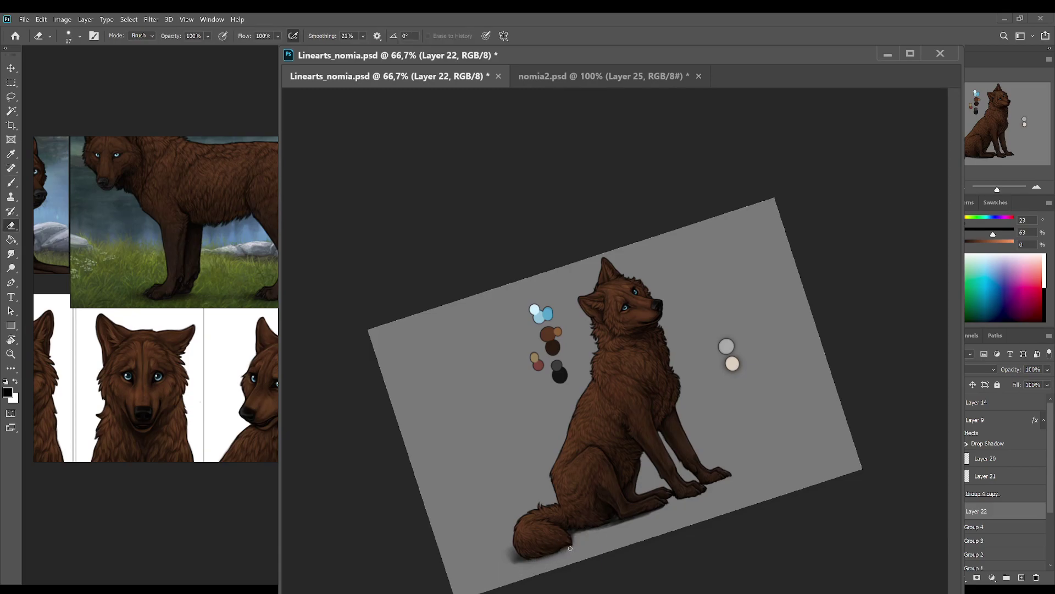
Step: Deepen the shadow under the tail tip and front paws with the soft black brush, smudge it at size 75, and save
key(b)
mouse_move(542, 558)
mouse_down()
mouse_move(512, 562)
mouse_move(521, 561)
mouse_up()
key(ctrl+z)
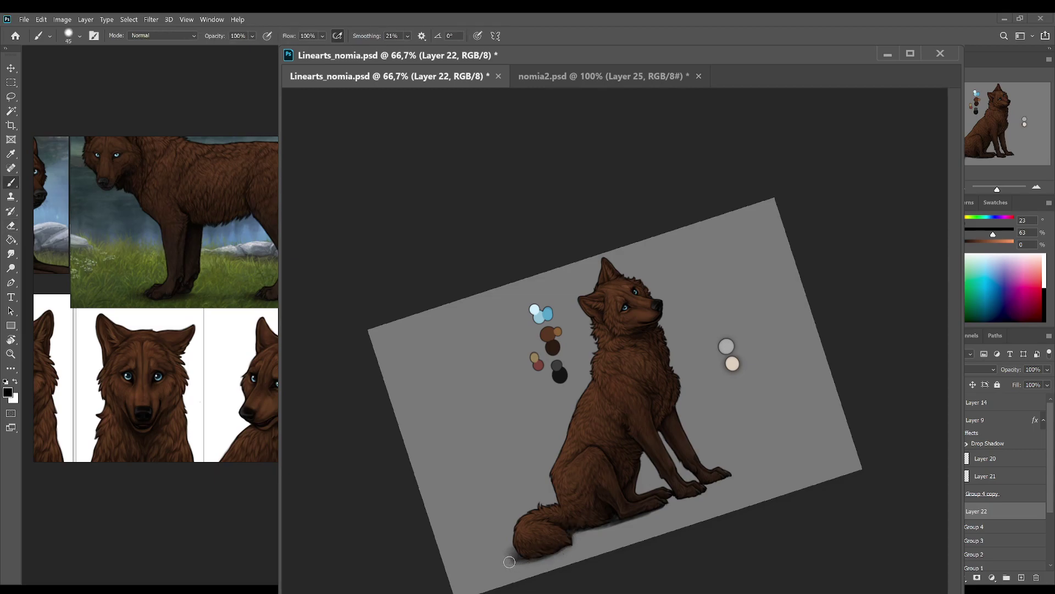
key(r)
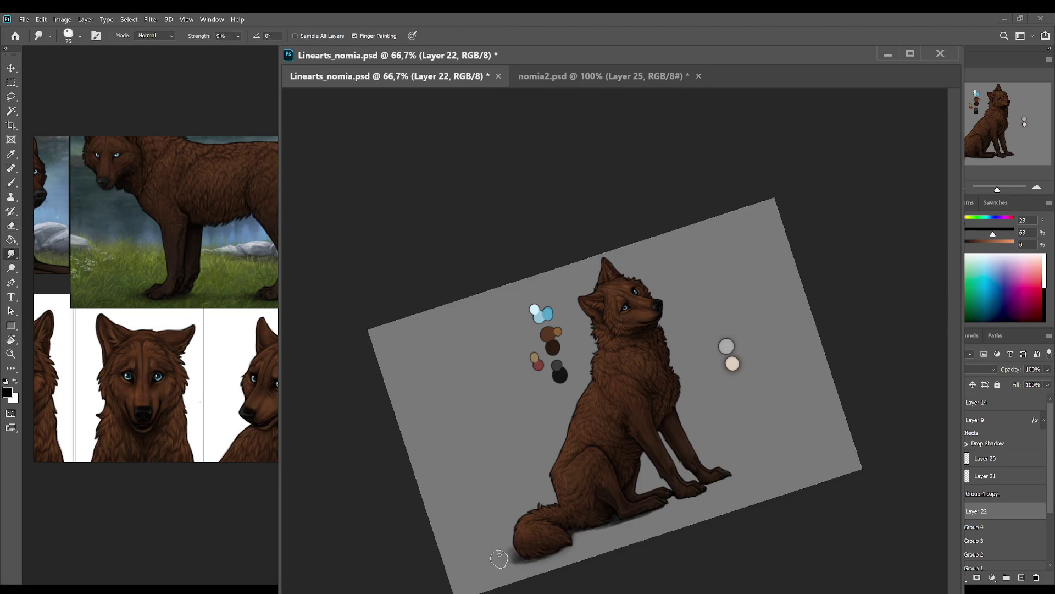
key(b)
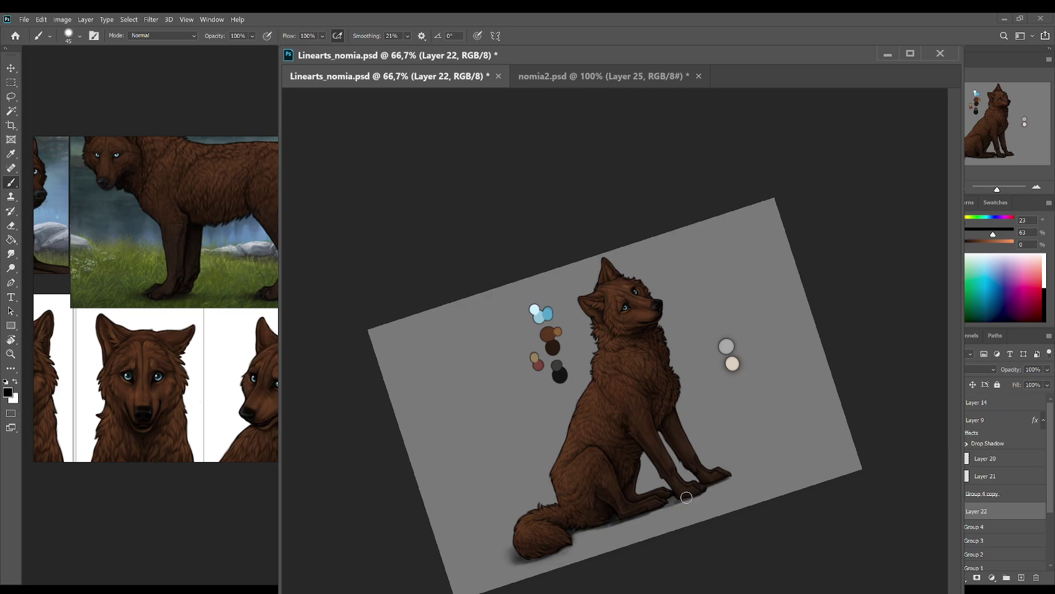
key(r)
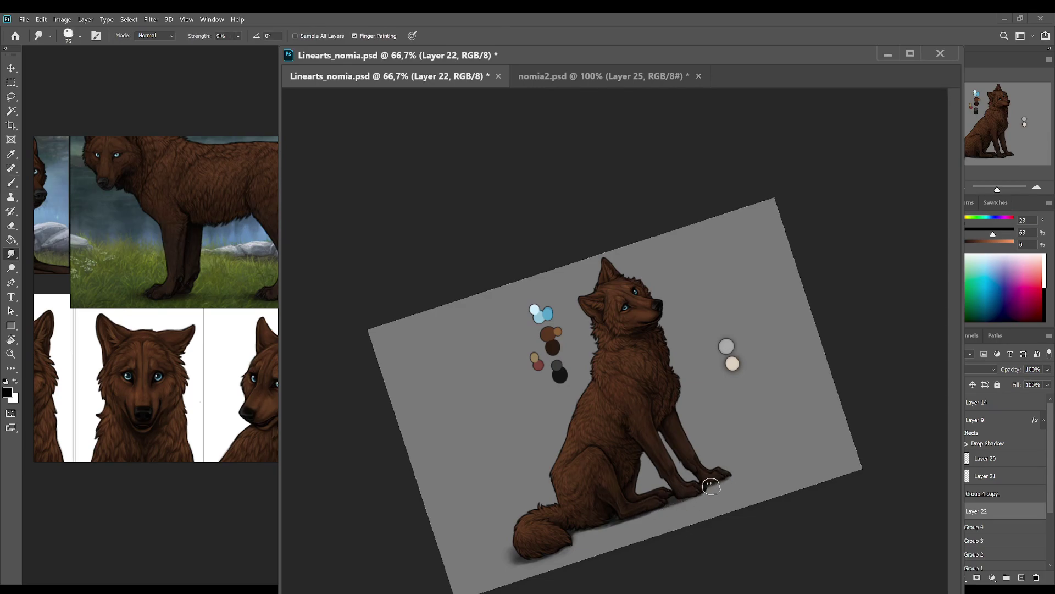
key(b)
key(ctrl+s)
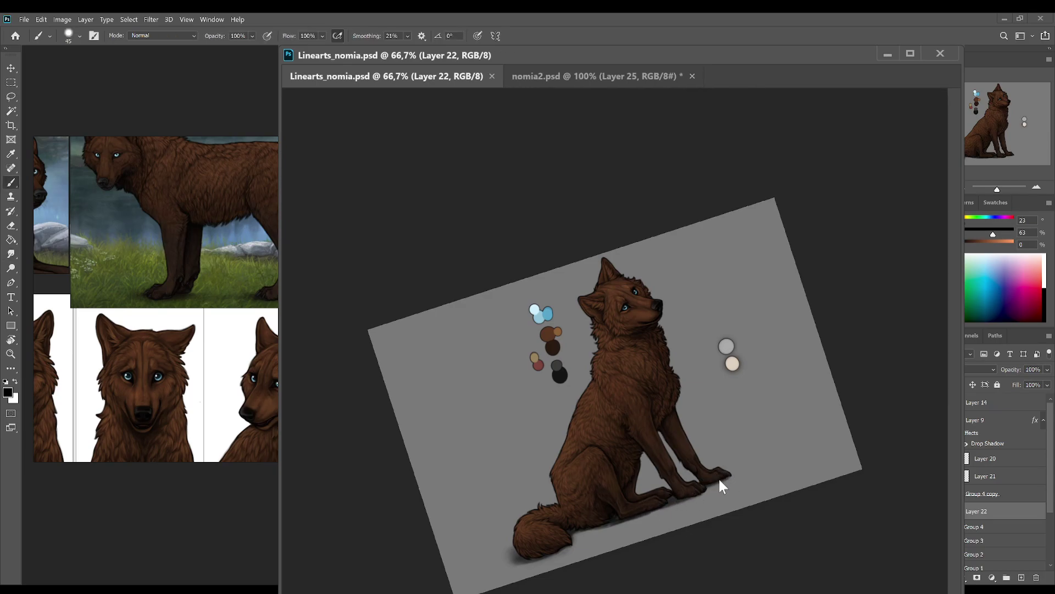
Step: Extend the black ground shadow past the far front paw, smudge its edge, reset the canvas rotation, and save
drag(723, 480, 740, 473)
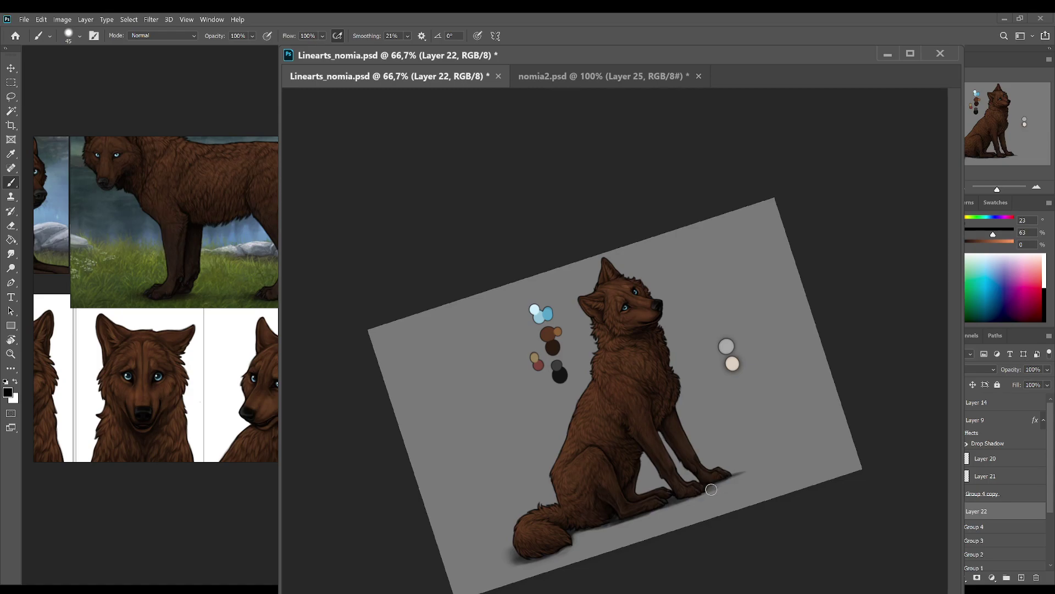
key(r)
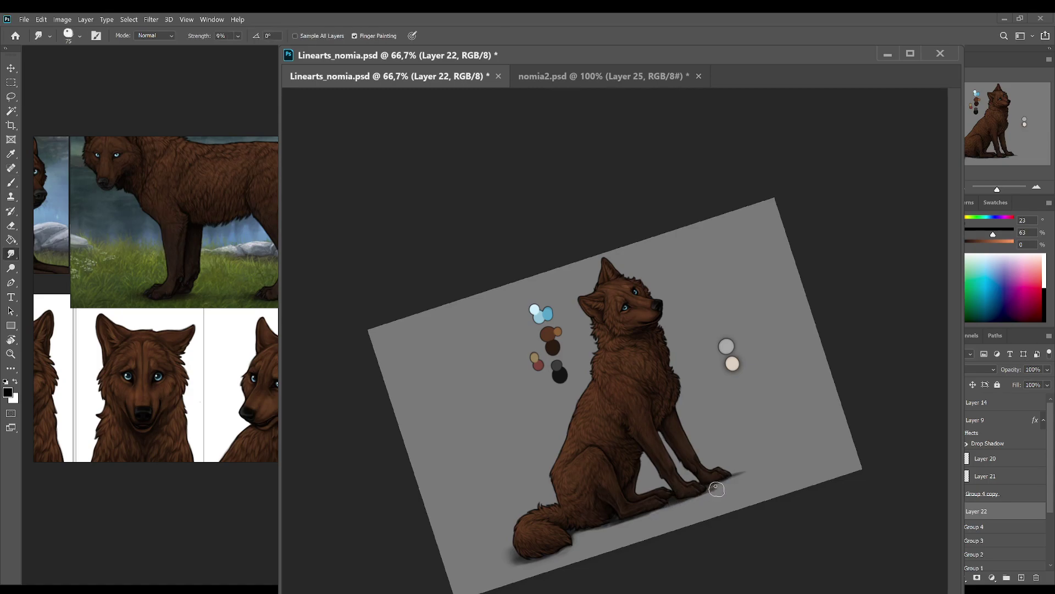
key(b)
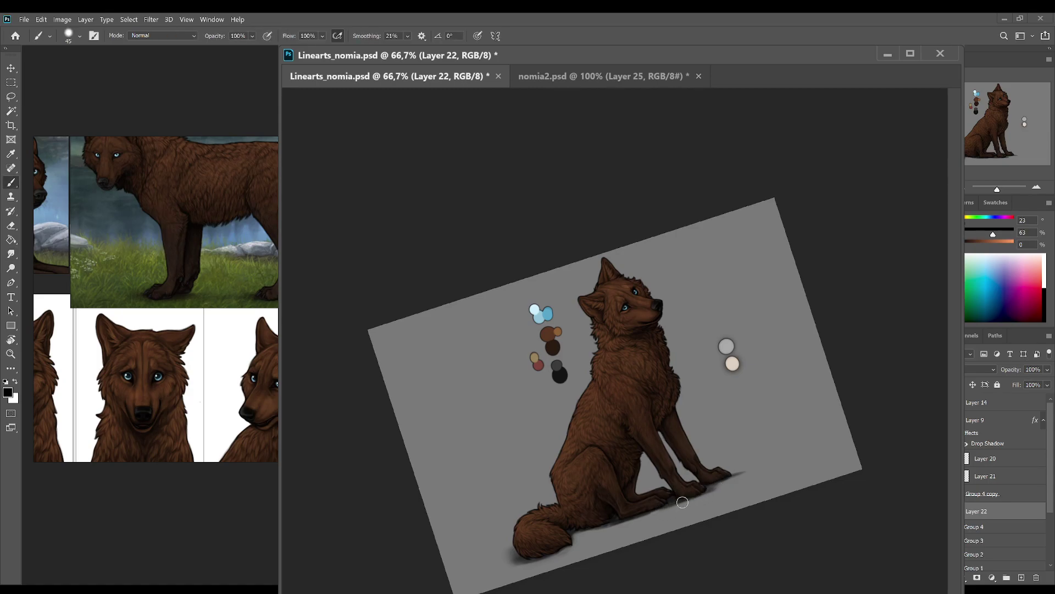
key(r)
click(167, 35)
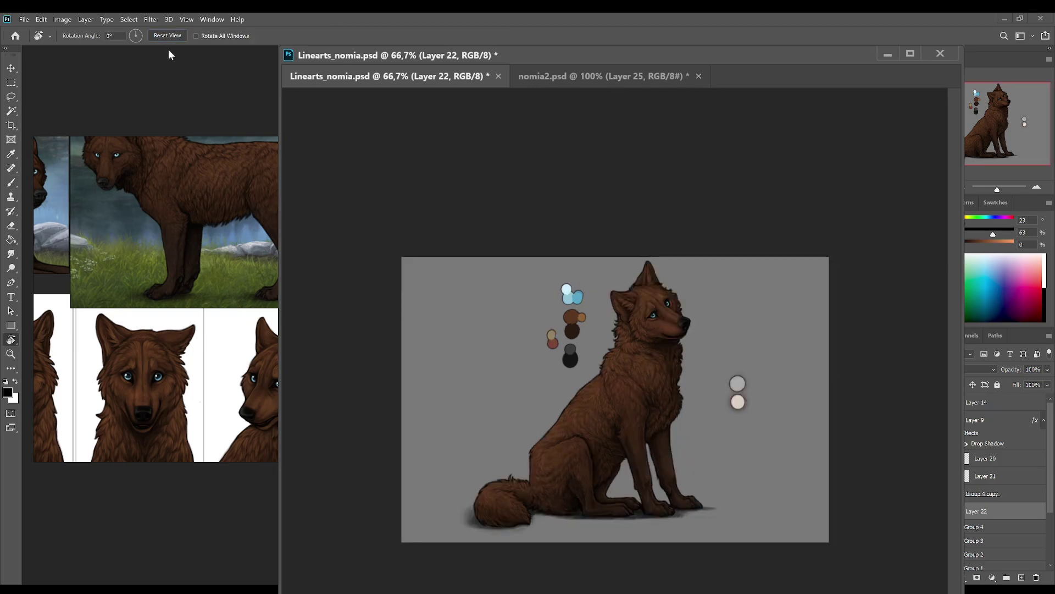
key(ctrl+s)
key(b)
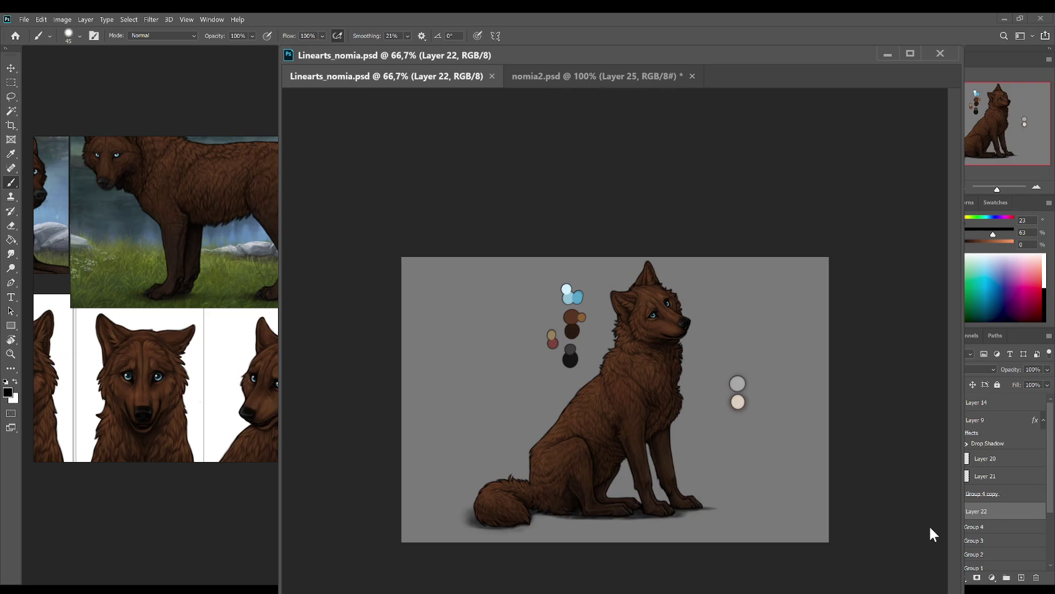
Step: Roughen the ground shadow beyond the tail and front paws with a textured black brush at size 220, thinning it with the matching eraser
key(.)
drag(638, 518, 679, 520)
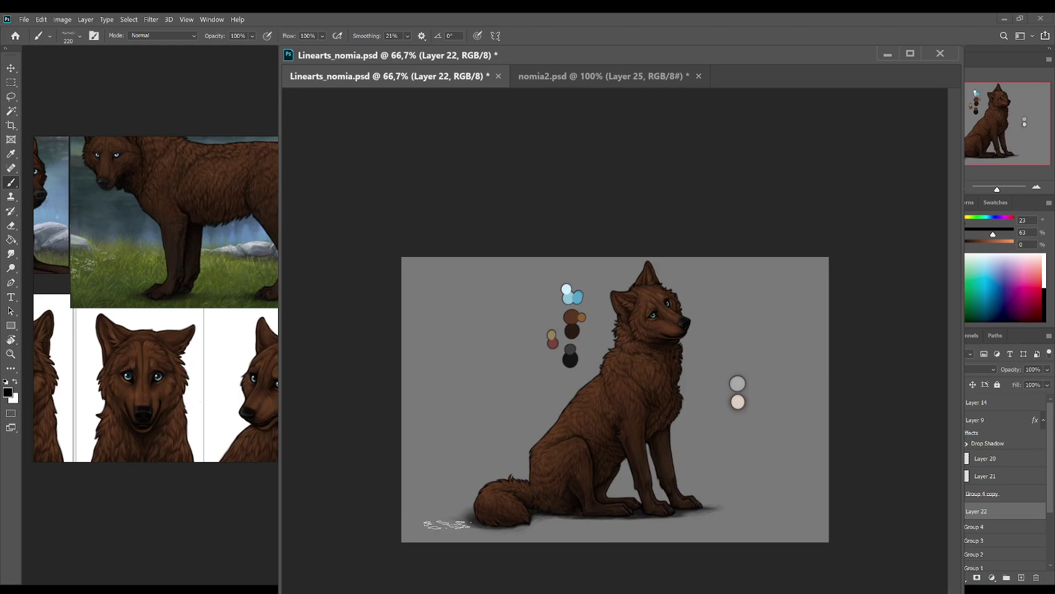
key(e)
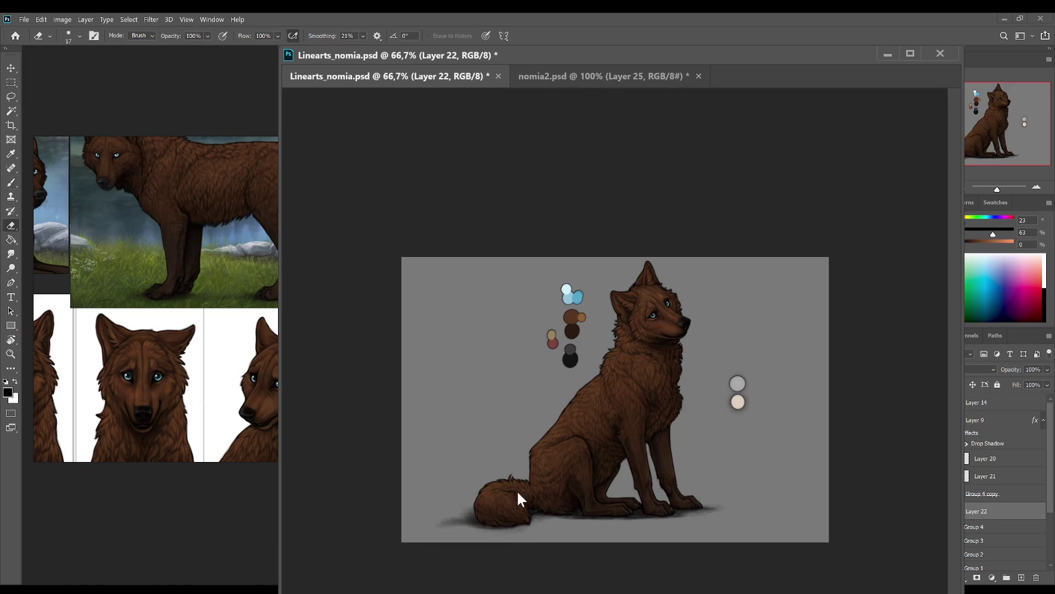
key(.)
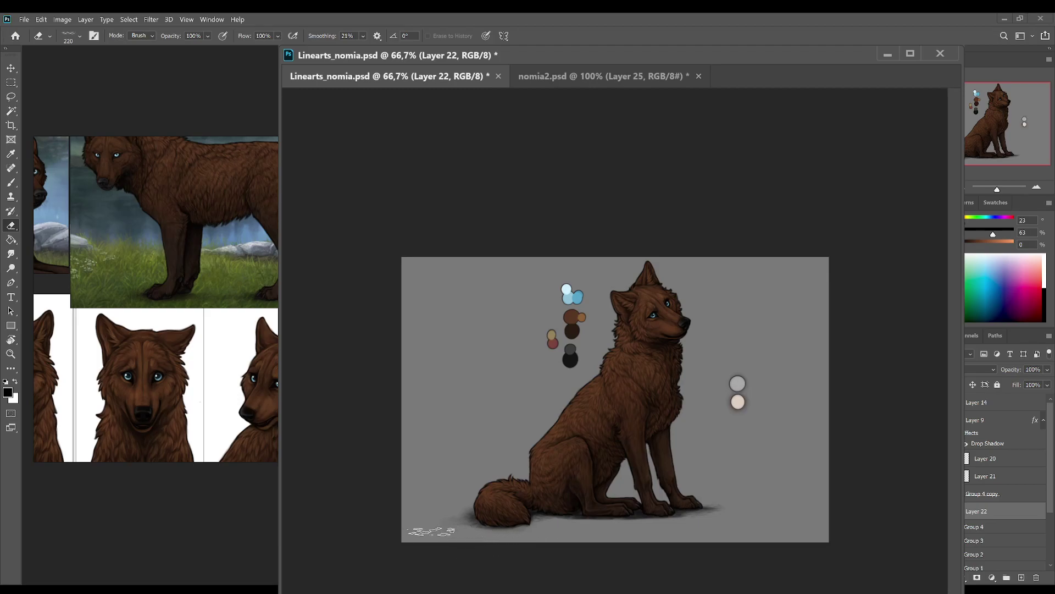
key(b)
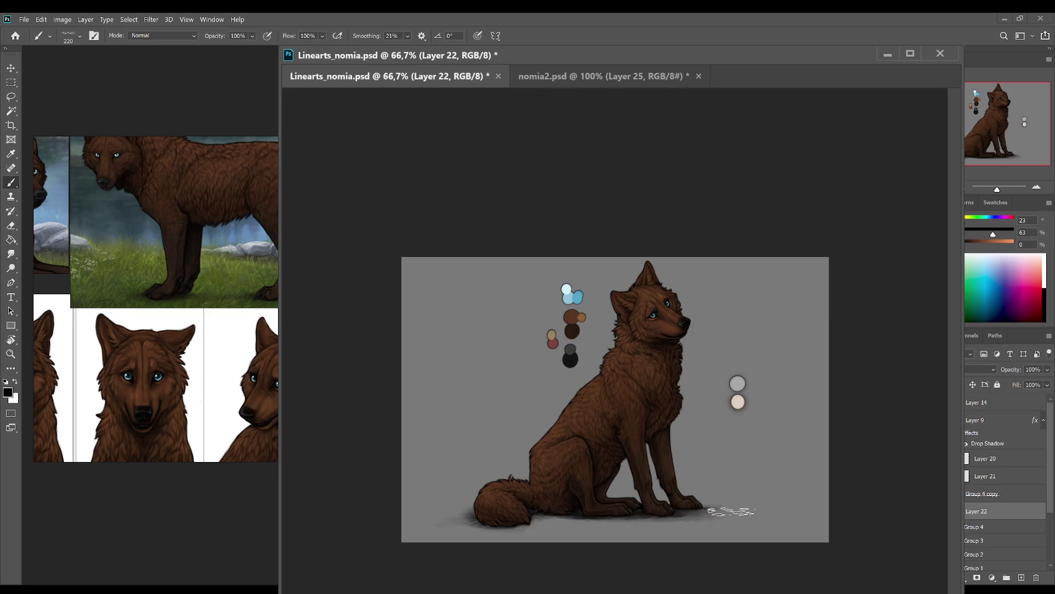
Step: Refine the shadow's lower edge beneath the hind and front paws by alternately painting and erasing with the size 220 textured tip
key(e)
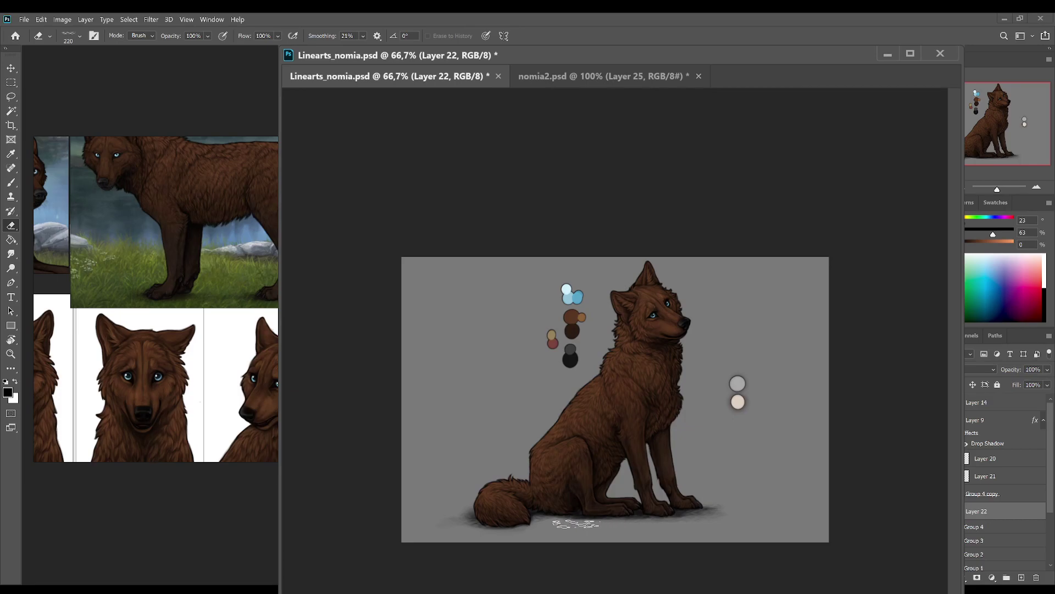
key(b)
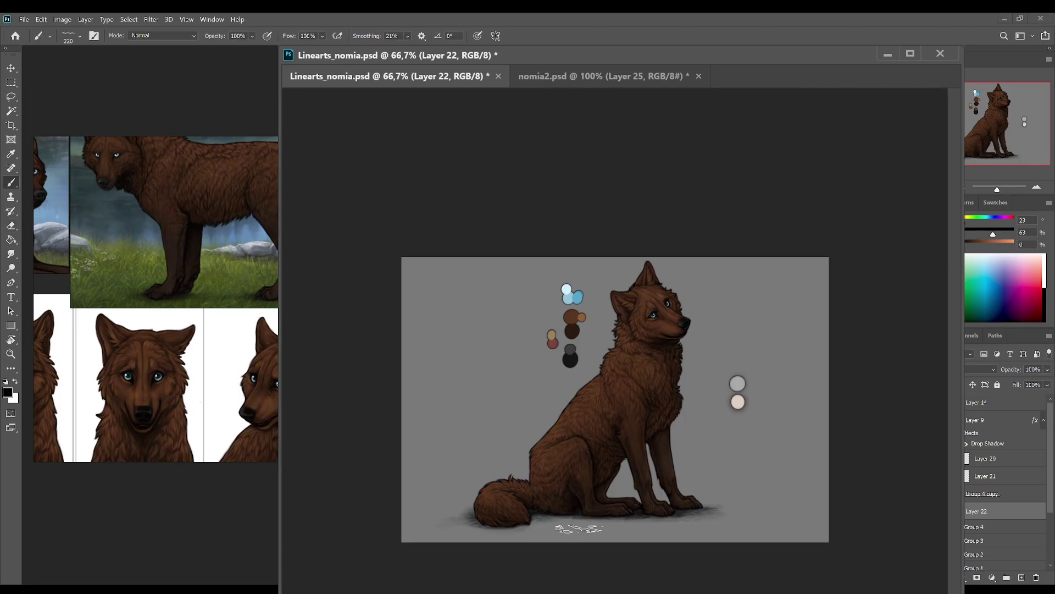
key(e)
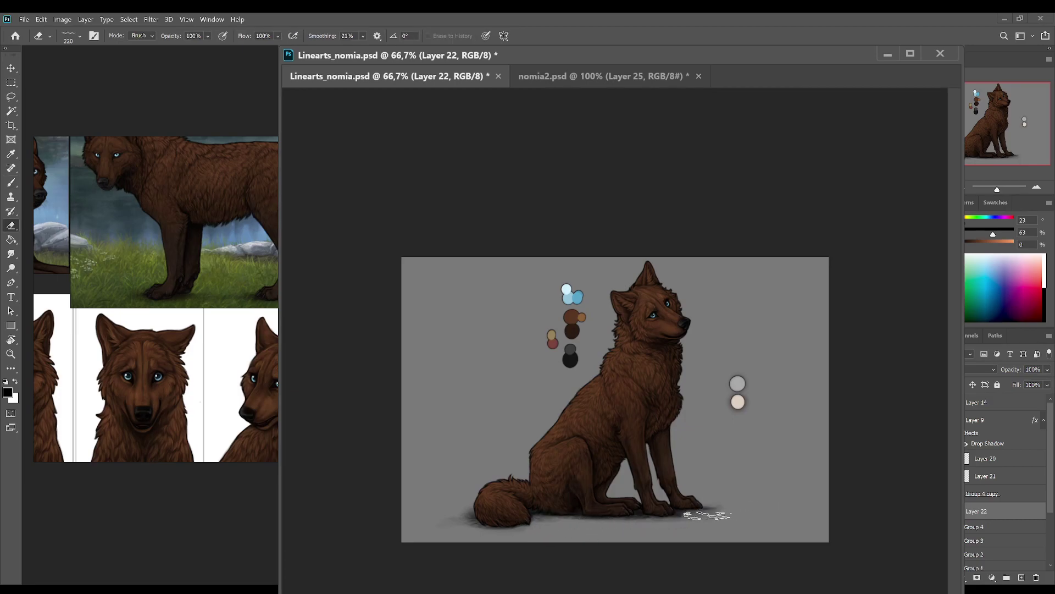
key(b)
key(e)
key(b)
key(e)
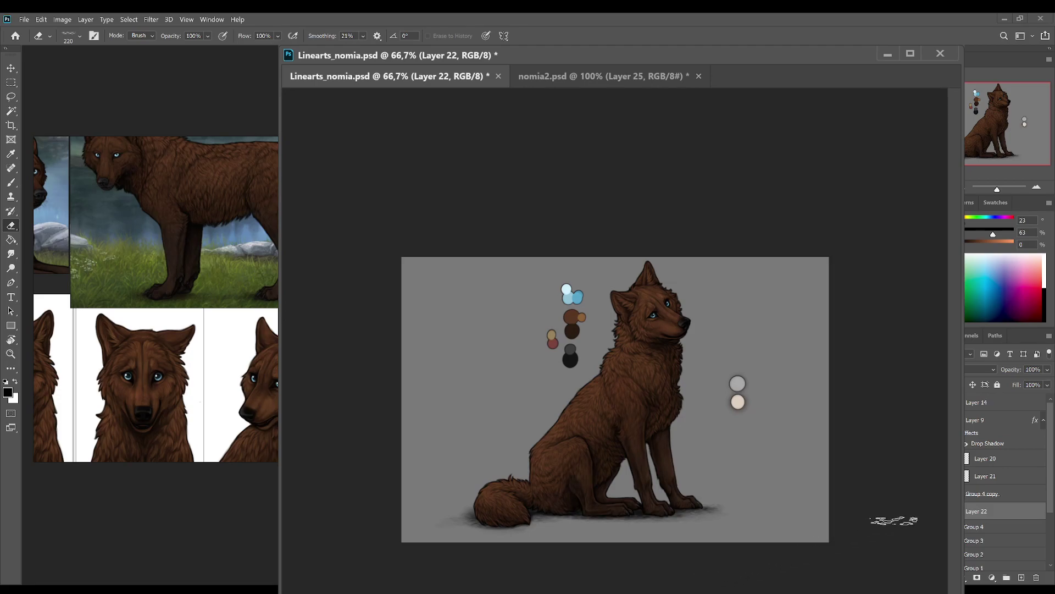
Step: Duplicate Layer 22 to strengthen the ground shadow and merge the copy back into Layer 22
key(ctrl+j)
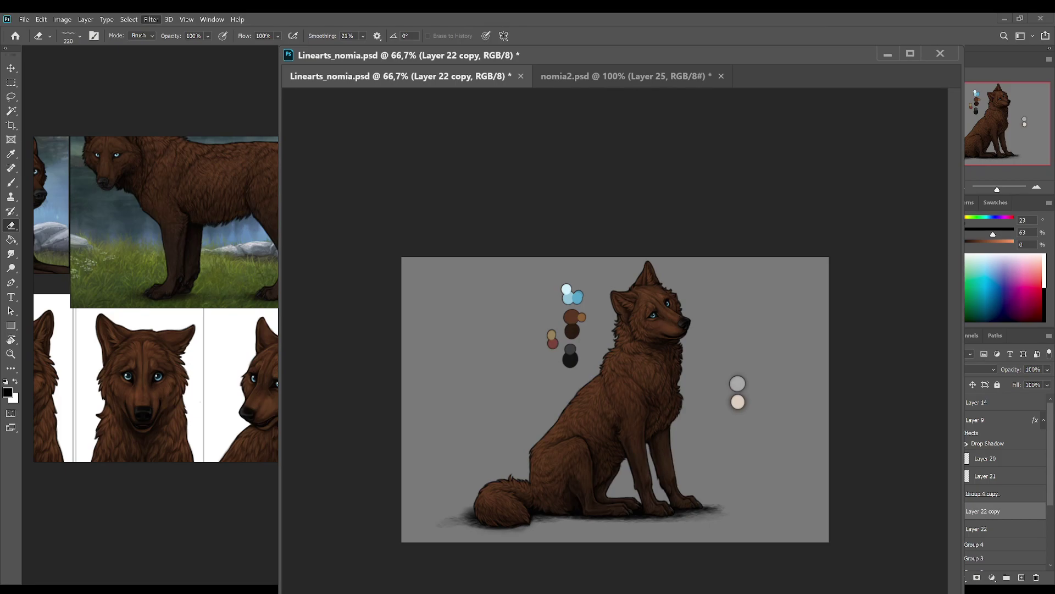
key(h)
drag(870, 349, 875, 349)
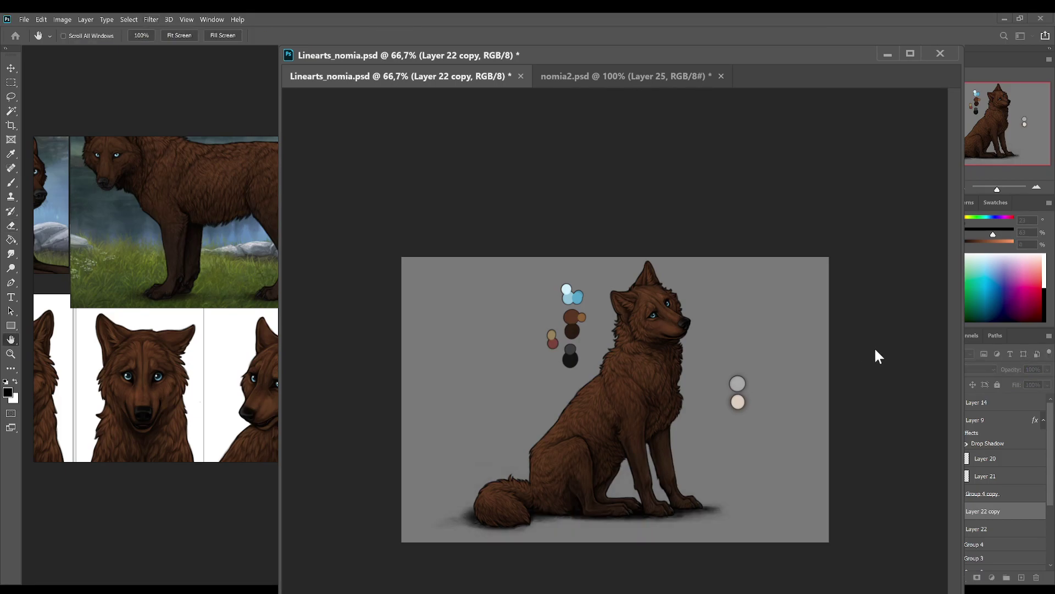
key(e)
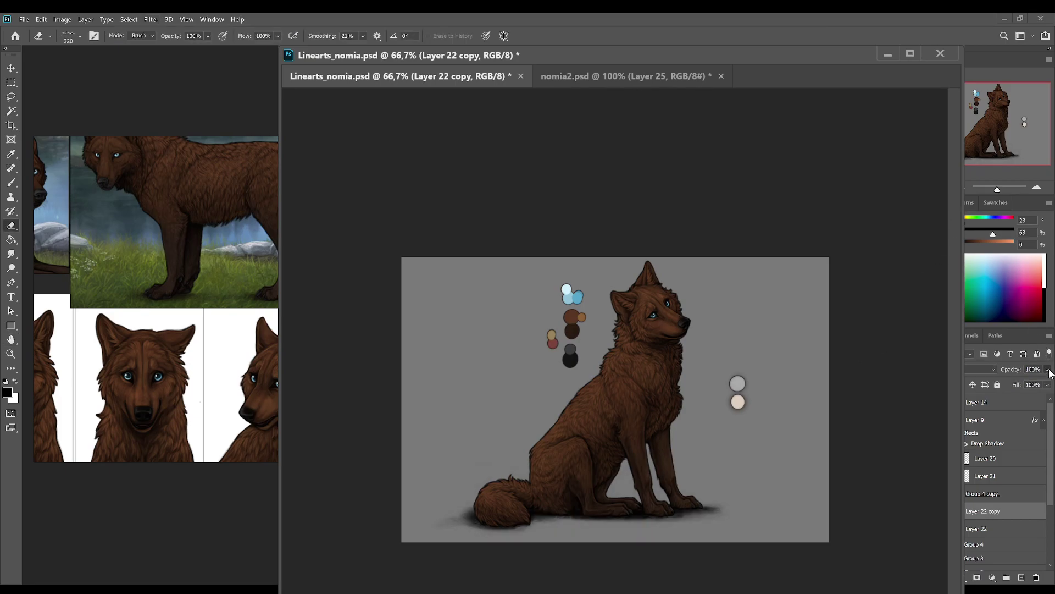
click(1029, 387)
key(ctrl+e)
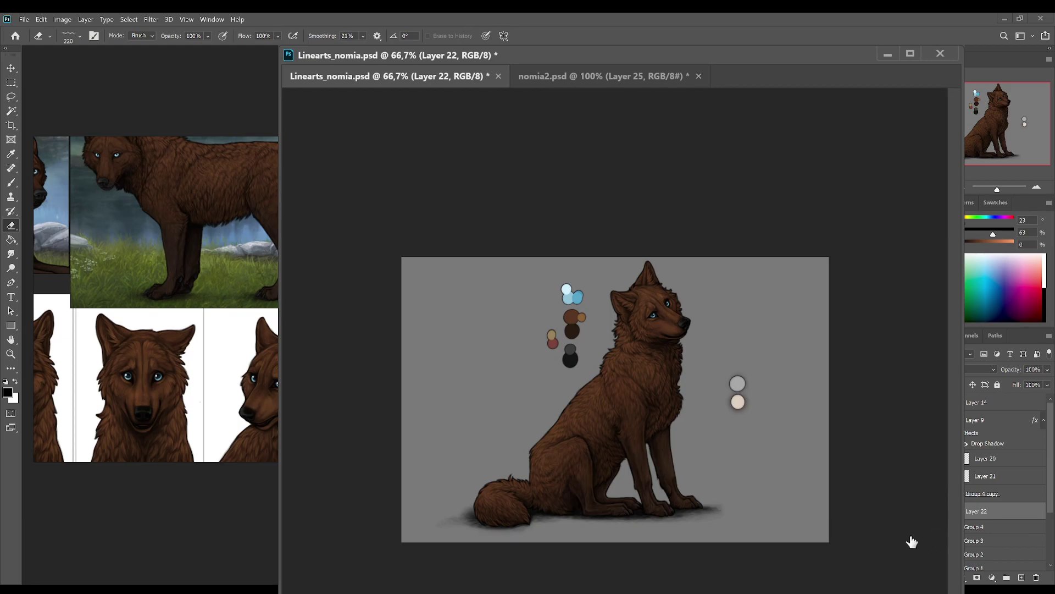
Step: Soften the shadow with a soft eraser at size 158, set Layer 22's opacity to 84%, and save the document
key(.)
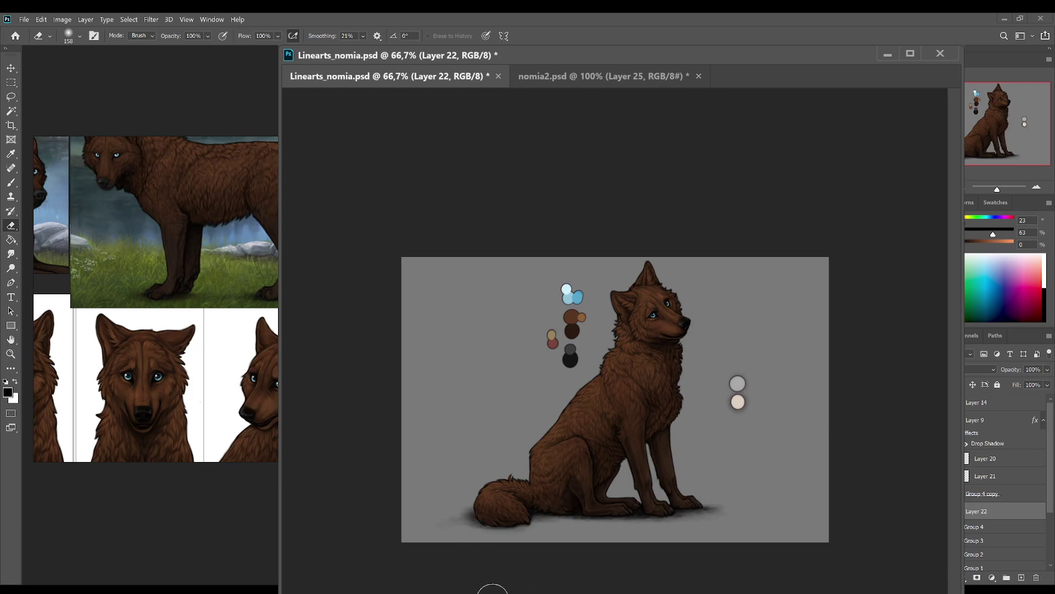
key(ctrl+s)
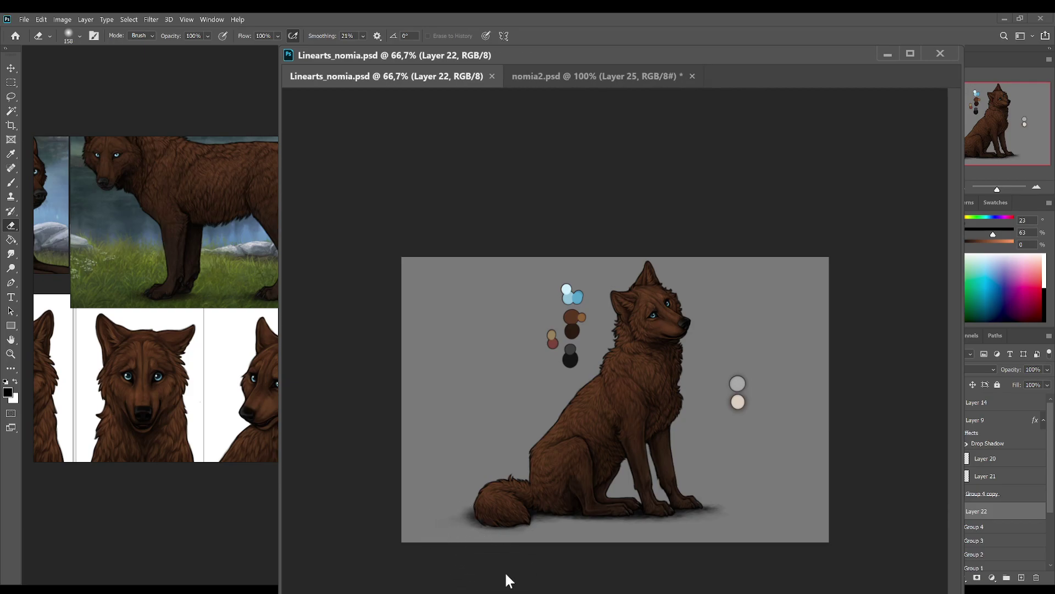
drag(1040, 386, 1037, 385)
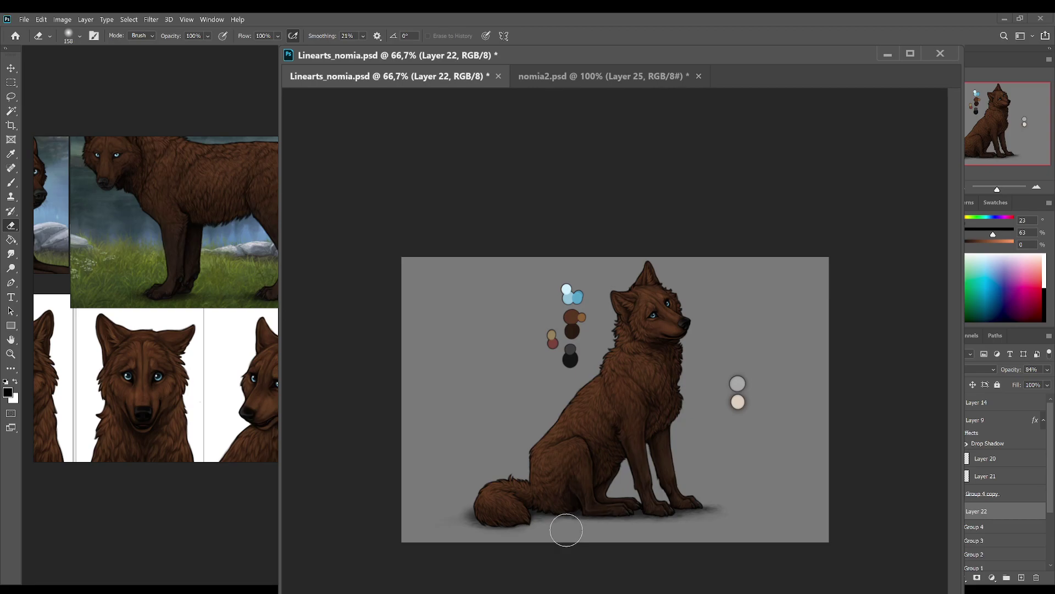
key(ctrl+s)
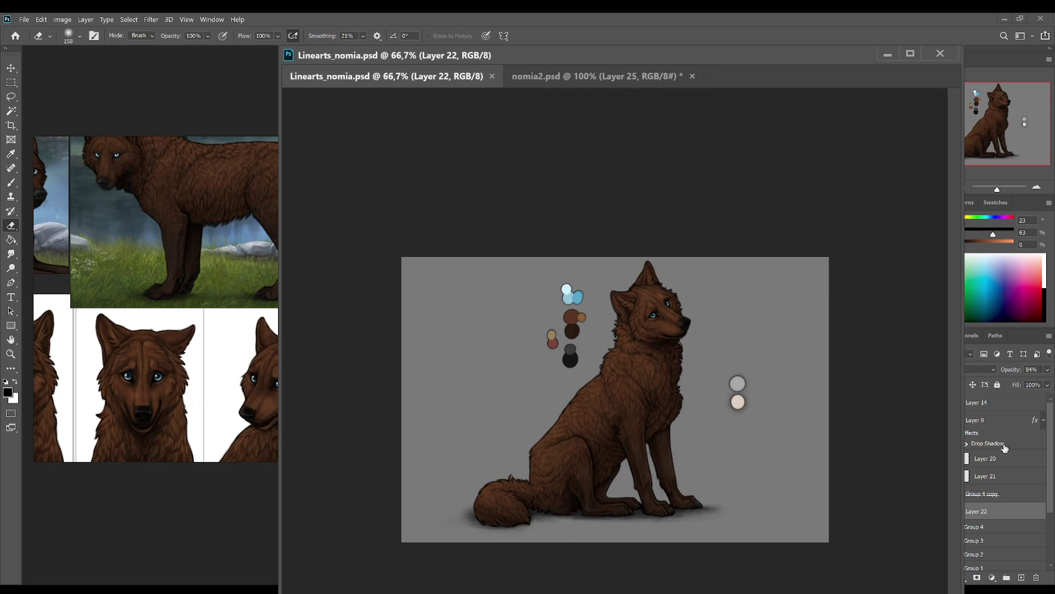
click(928, 420)
key(ctrl+s)
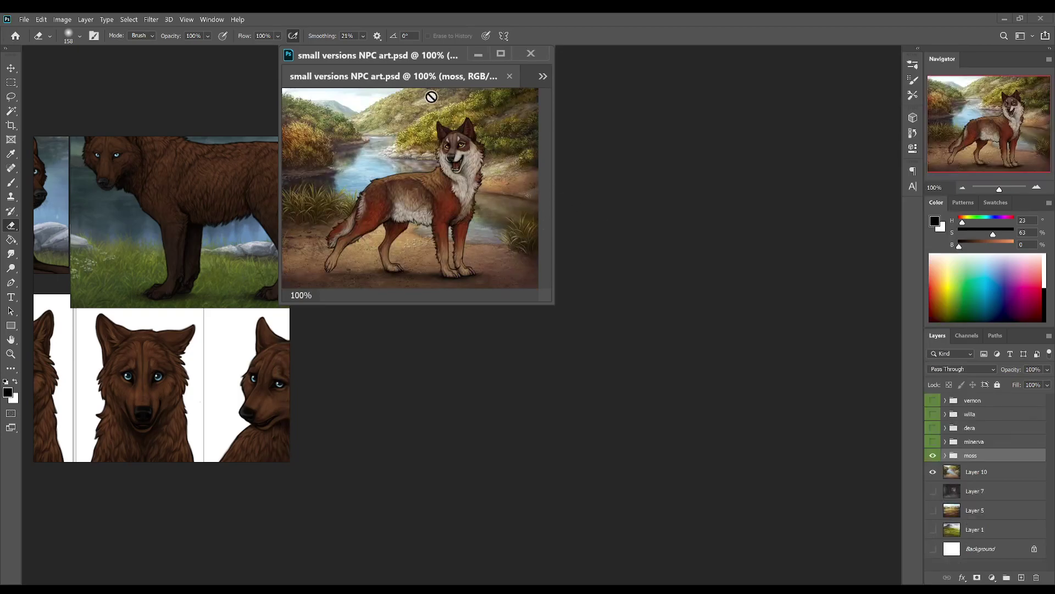
Step: Enlarge the document window holding small versions NPC art.psd so the whole canvas and the other open documents are accessible
drag(551, 302, 706, 458)
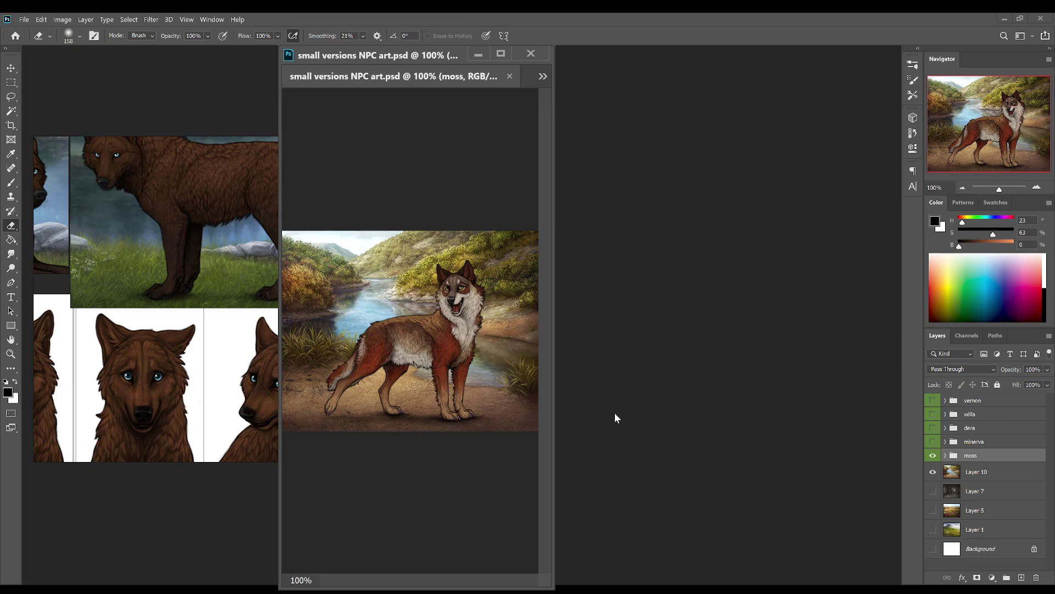
drag(611, 466, 855, 527)
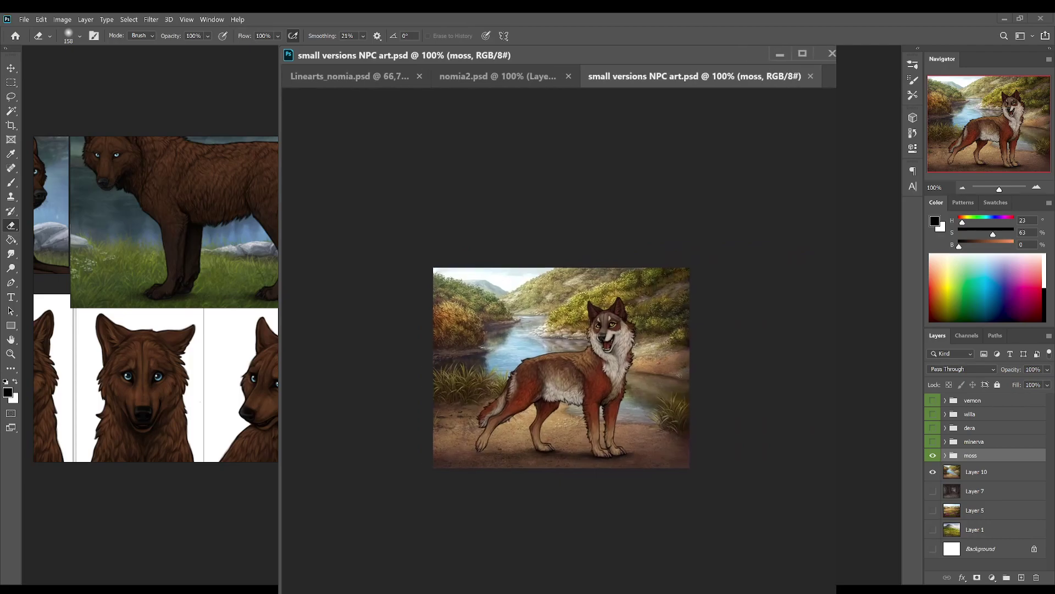
click(490, 76)
Step: In Linearts_nomia.psd, group Layer 20, Layer 21, Group 4 copy and Layer 22, and give the group a yellow colour label
click(383, 73)
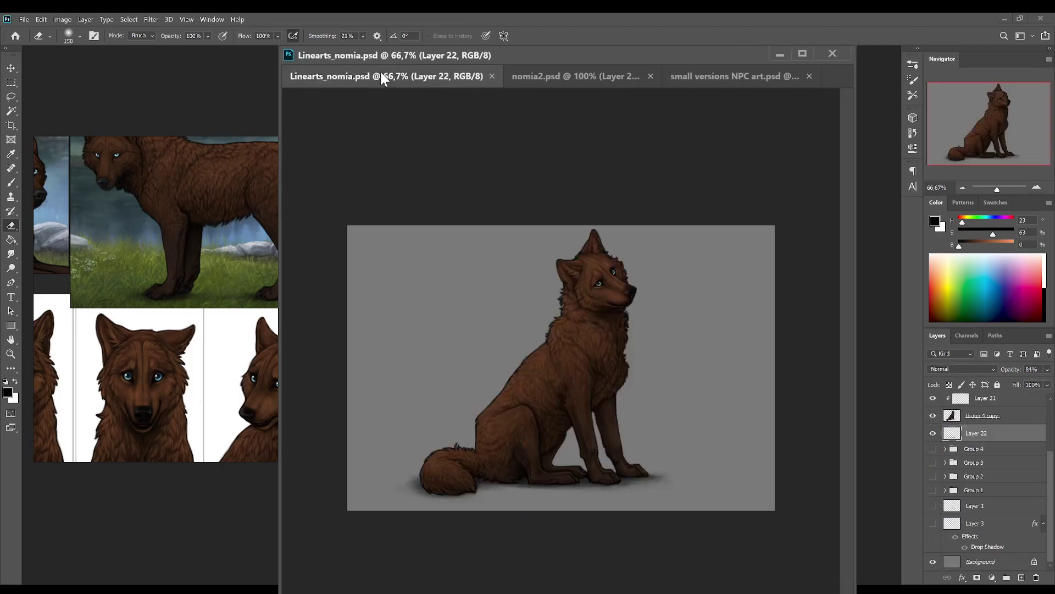
scroll(997, 437, up, 2)
shift+click(997, 438)
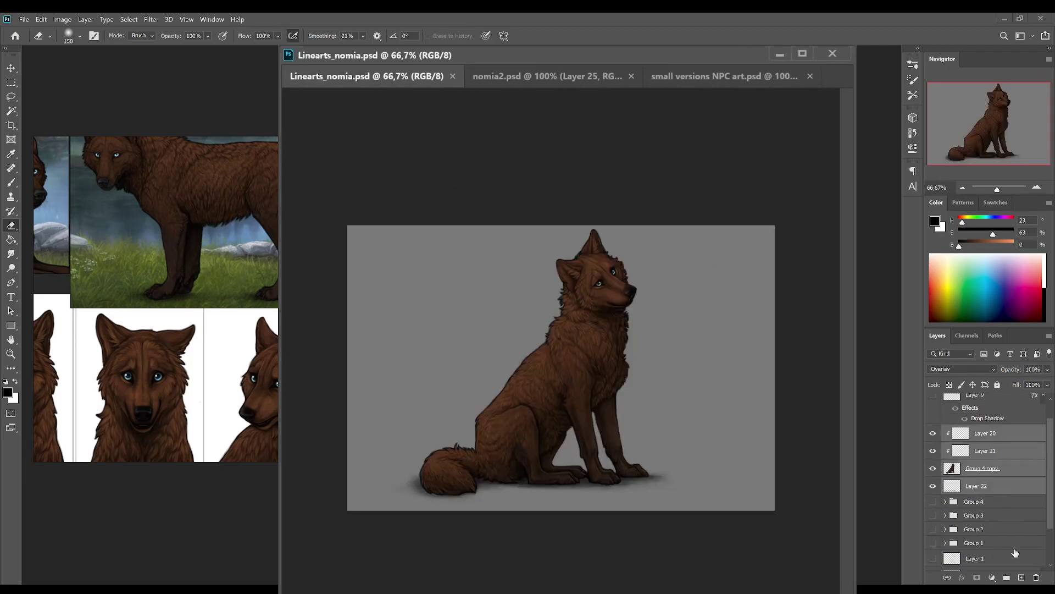
click(1007, 577)
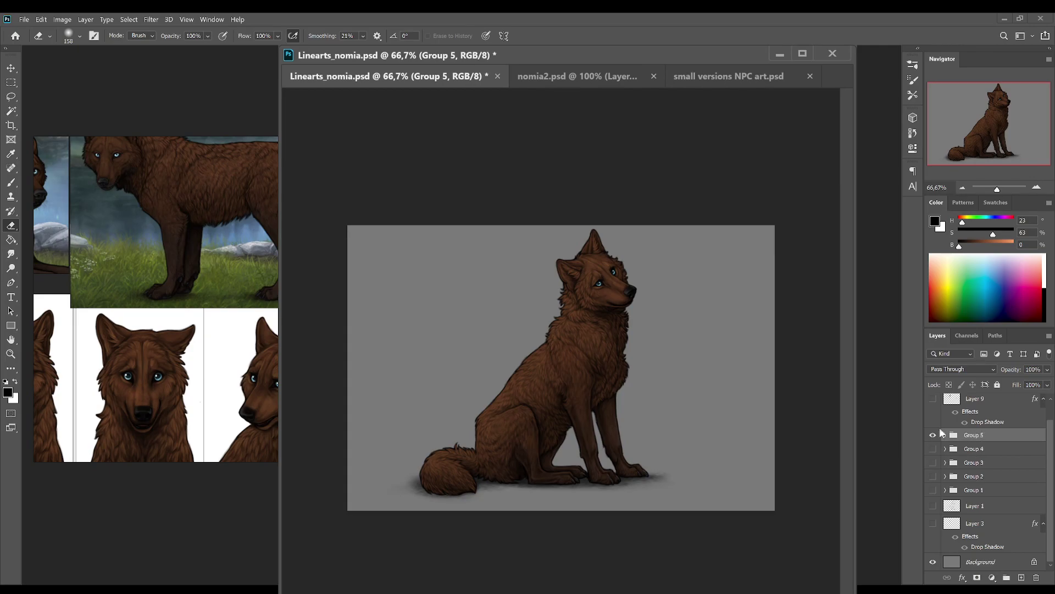
click(882, 540)
Step: Copy Group 5 into small versions NPC art.psd and move it to the top of the layer stack
key(ctrl+s)
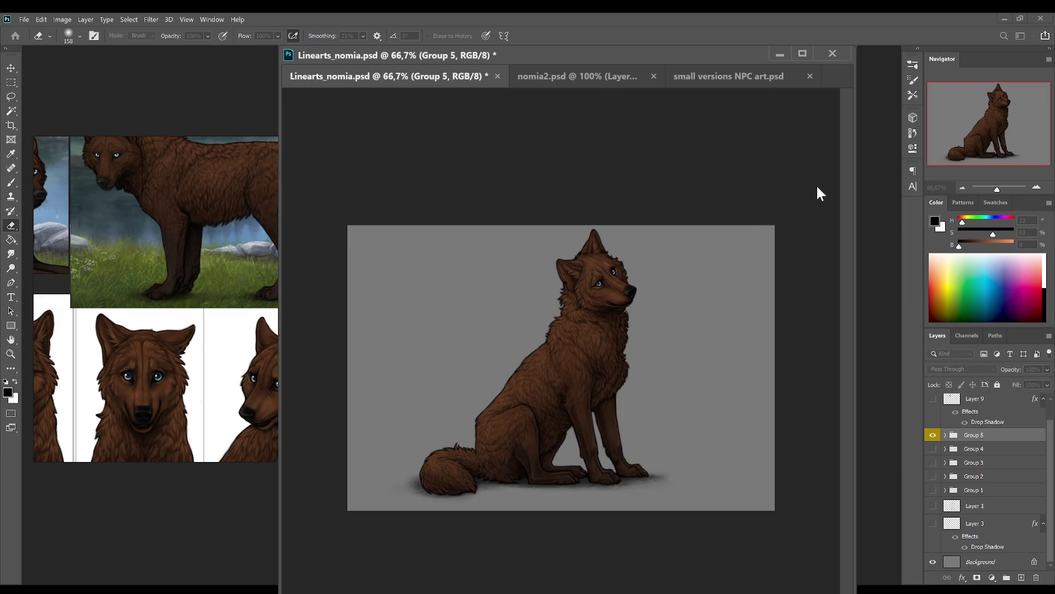
click(701, 78)
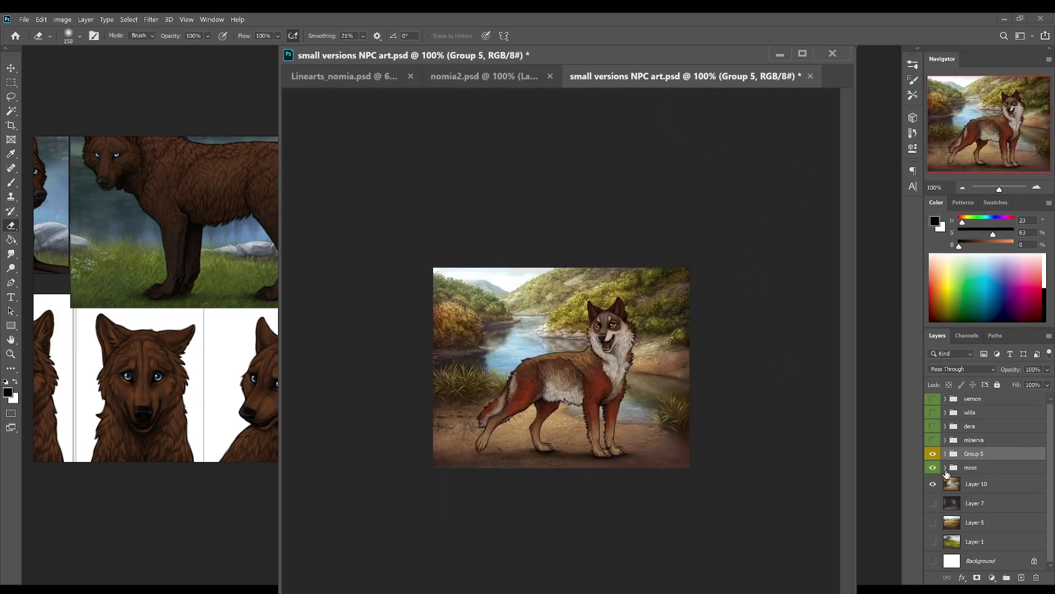
scroll(981, 465, up, 1)
drag(970, 457, 981, 397)
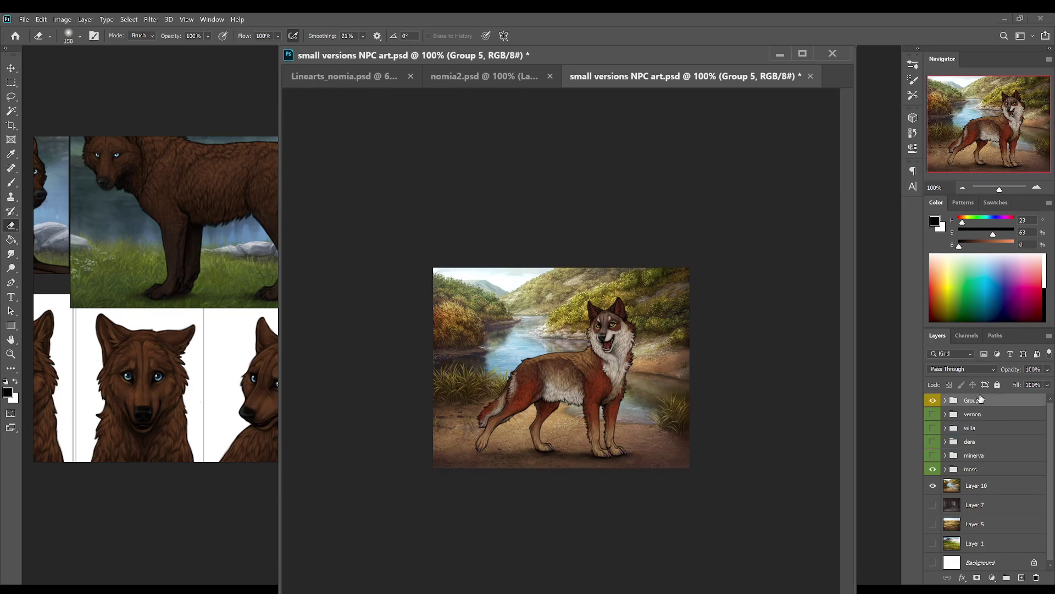
Step: Hide the moss group in small versions NPC art.psd and check Group 5's layers and visibility in both documents
click(933, 469)
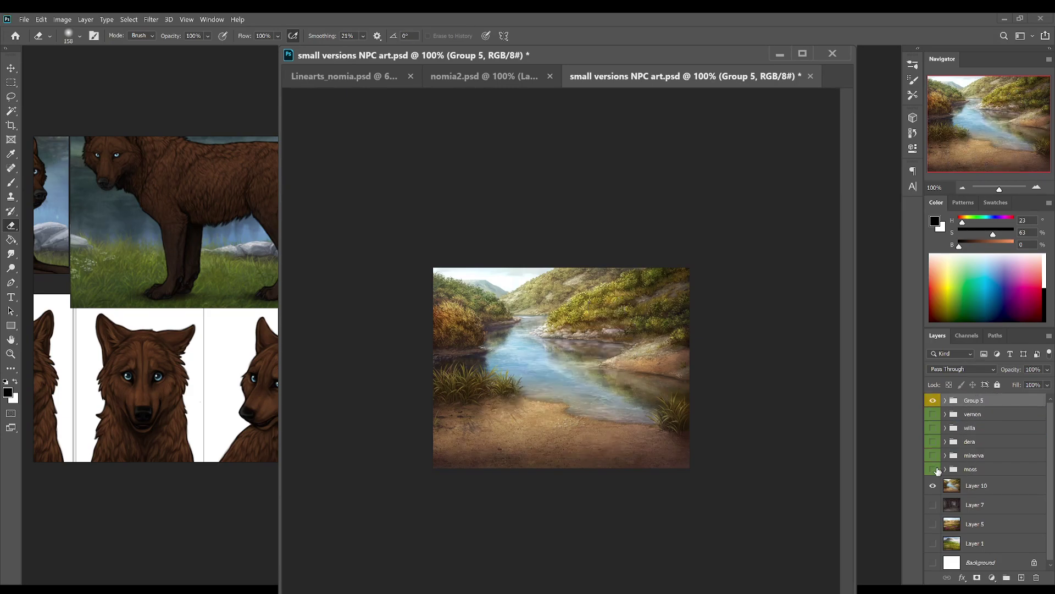
click(945, 400)
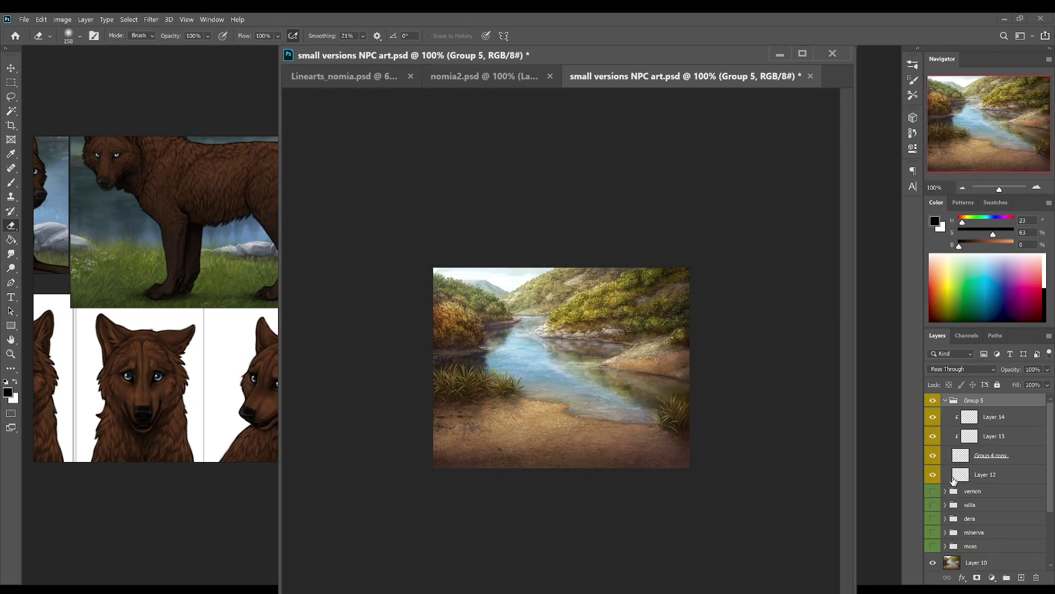
click(393, 80)
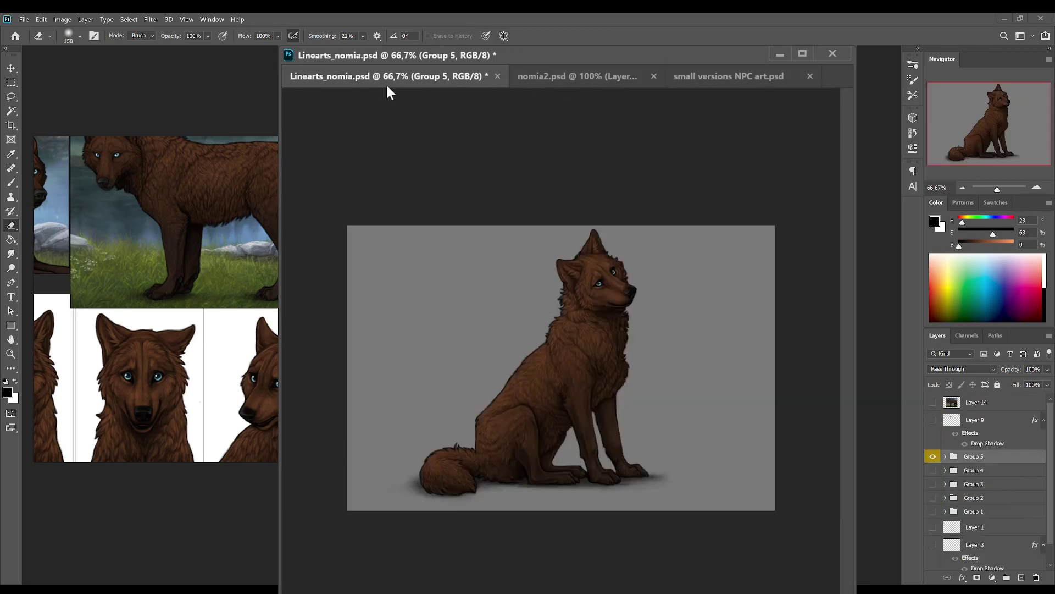
click(932, 456)
click(933, 456)
click(696, 76)
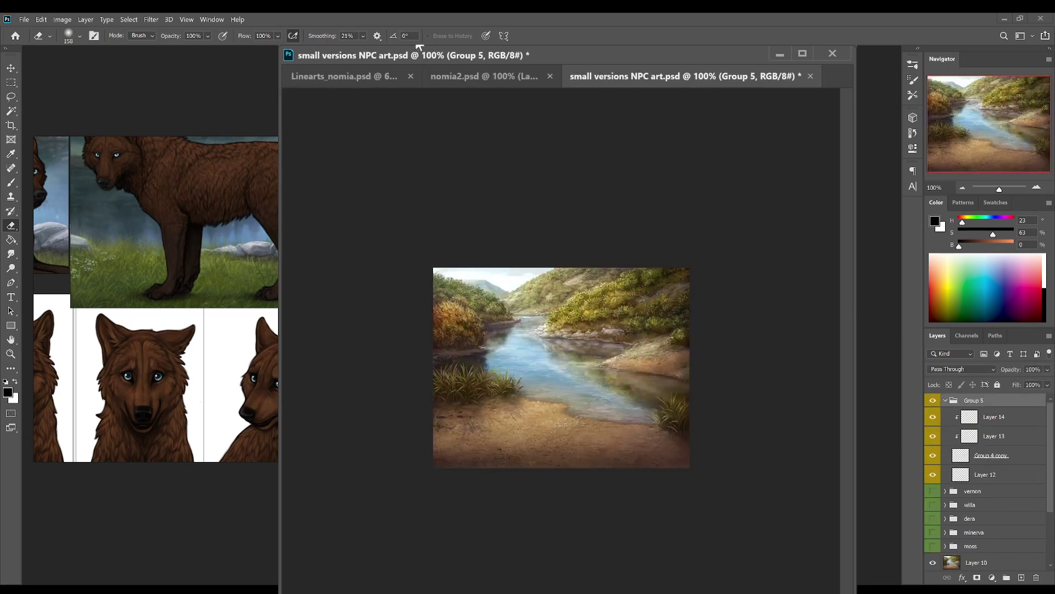
click(350, 77)
click(932, 456)
click(933, 456)
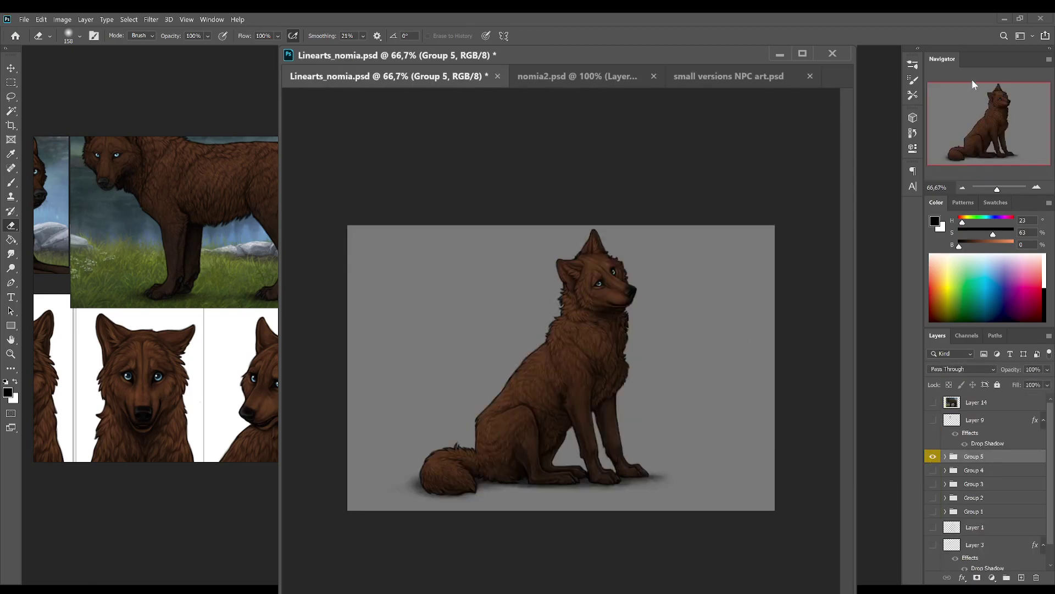
Step: Copy Group 5 into small versions NPC art.psd again, delete both copies there, and return to Linearts_nomia.psd
key(ctrl+shift+s)
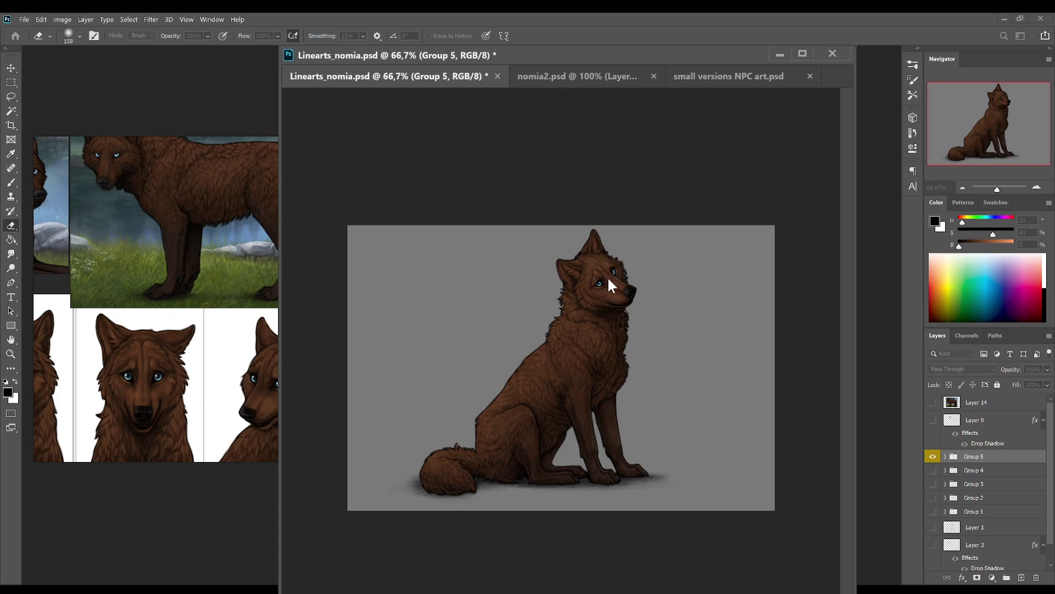
click(685, 76)
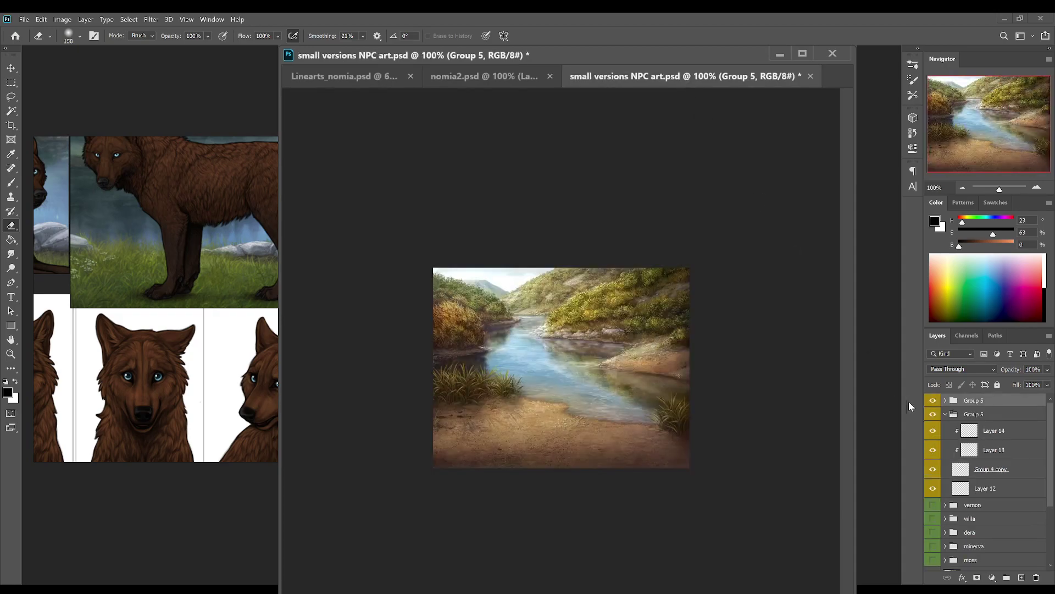
click(945, 414)
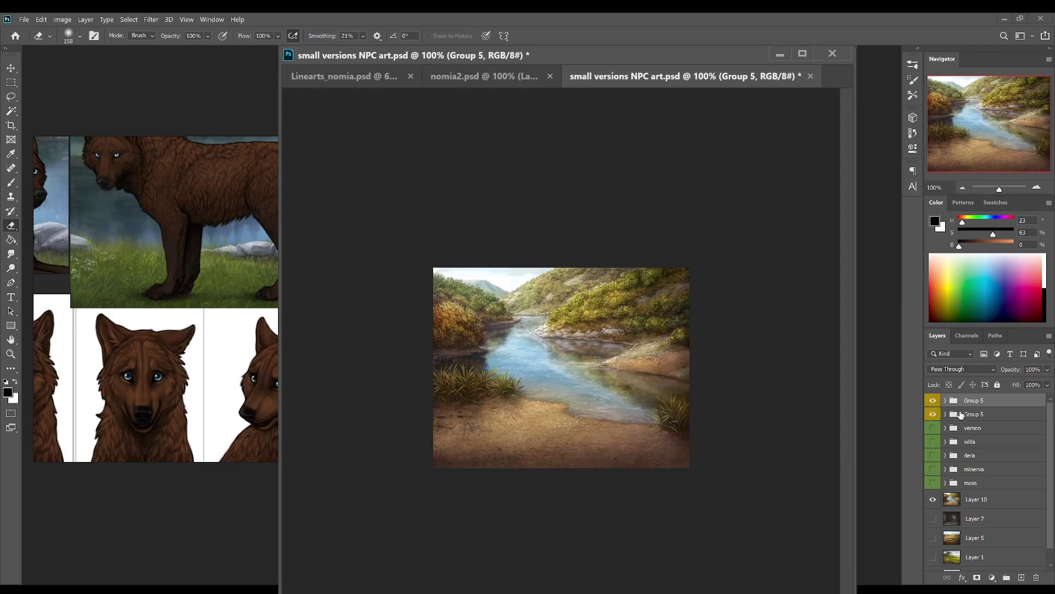
shift+click(988, 416)
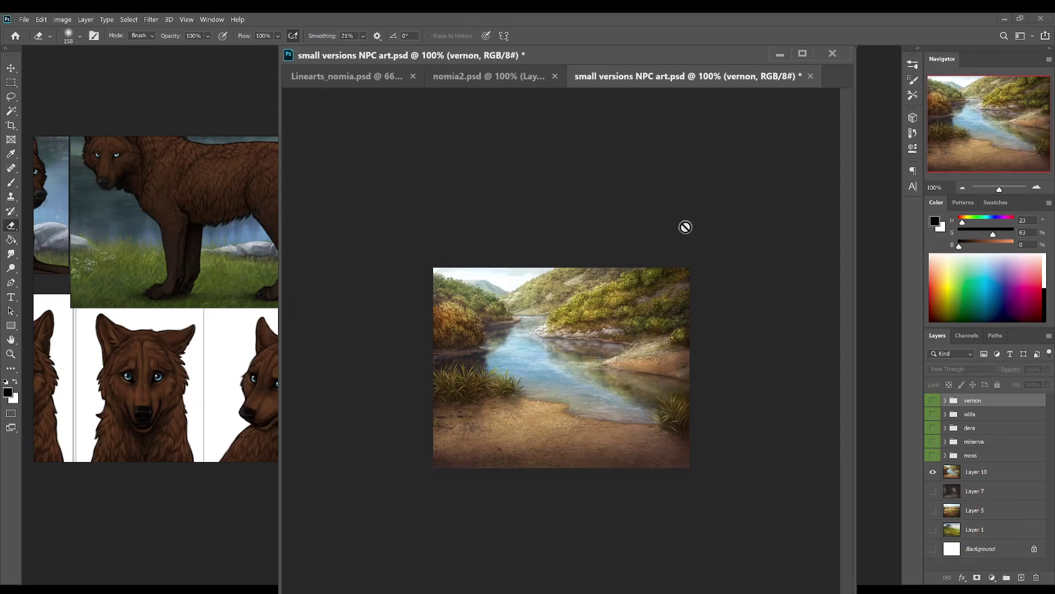
click(368, 72)
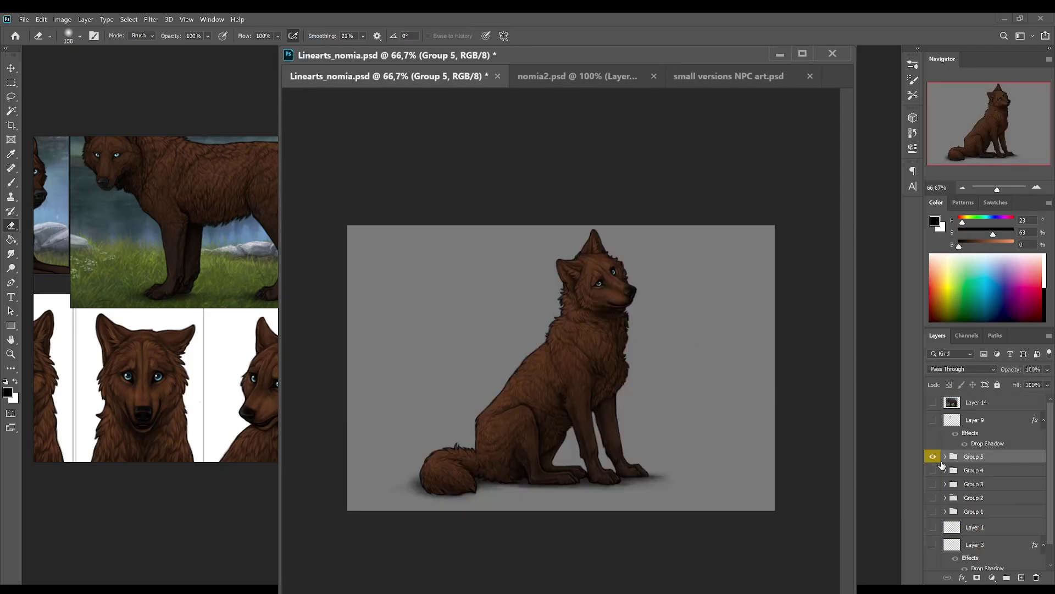
Step: Inside Group 5 in Linearts_nomia.psd, group Layer 20, Layer 21 and Group 4 copy, leaving Layer 22 outside the new group
click(932, 456)
click(932, 456)
click(946, 456)
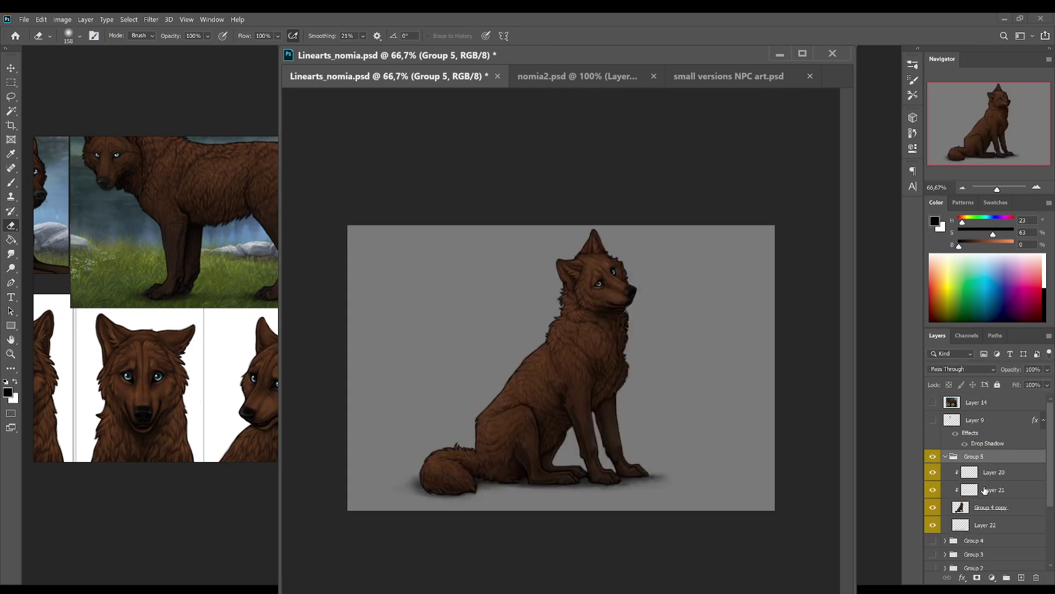
click(966, 507)
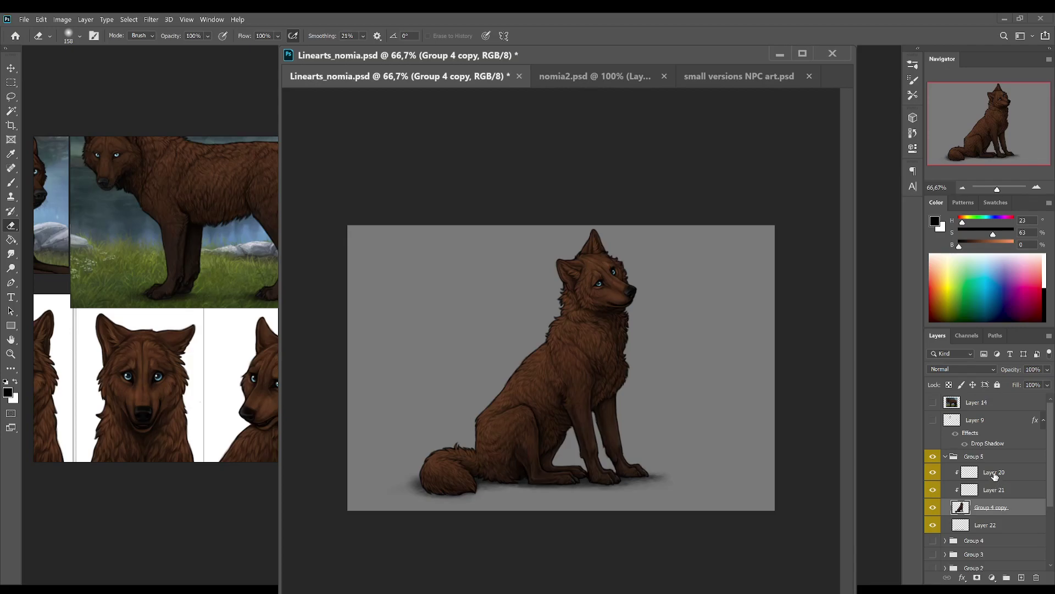
click(995, 476)
shift+click(1027, 508)
click(1006, 577)
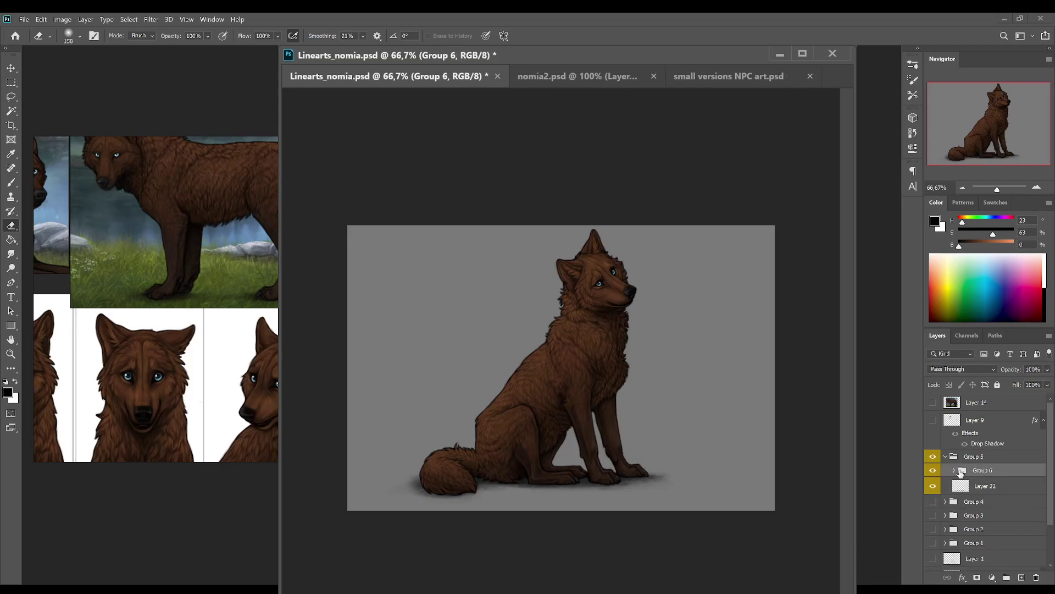
Step: Duplicate Group 6, hide the original, merge the copy into one layer, and move Layer 22 directly beneath the merged copy
key(ctrl+j)
click(935, 484)
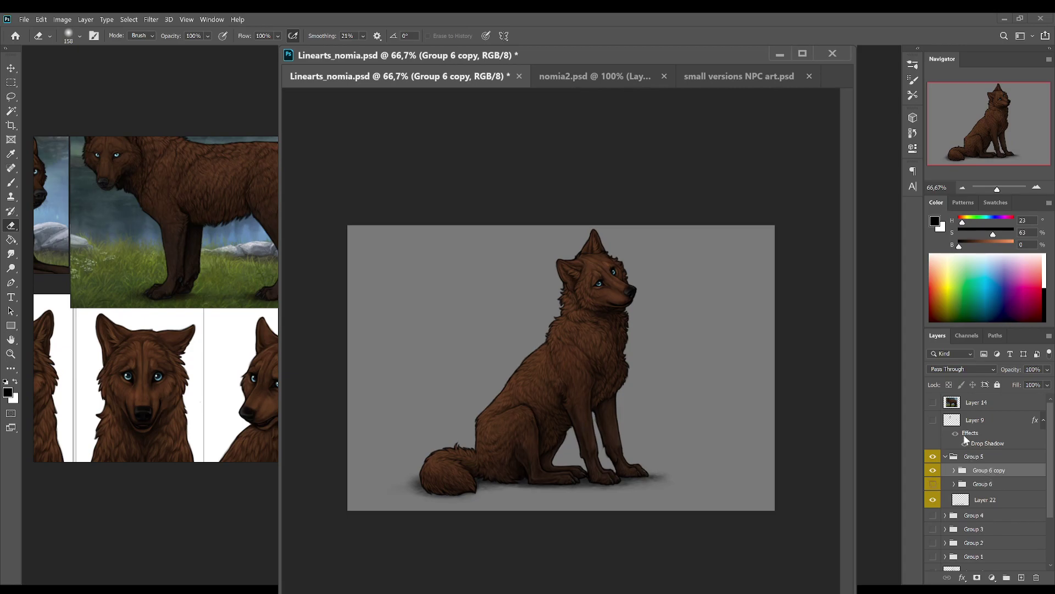
key(ctrl+e)
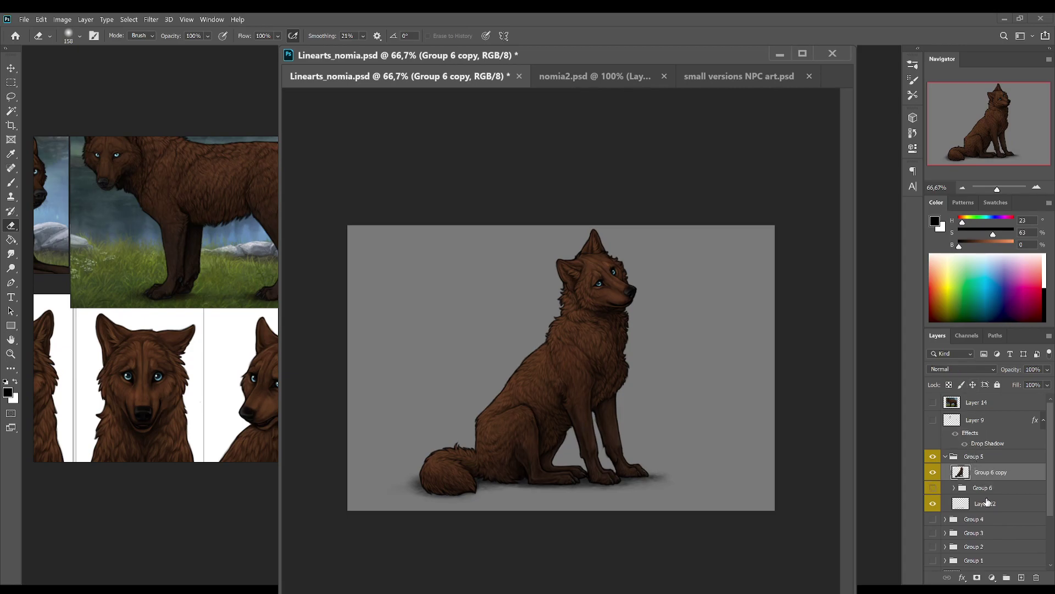
drag(991, 508, 984, 481)
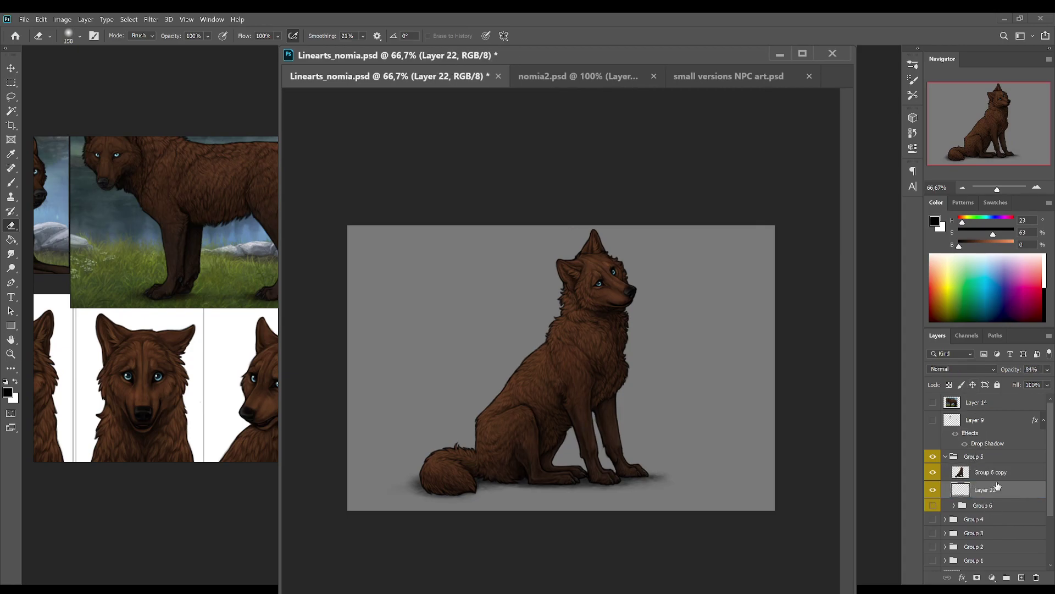
Step: Copy the reorganised Group 5 from Linearts_nomia.psd into small versions NPC art.psd at the top of the layer stack
click(975, 455)
key(ctrl+s)
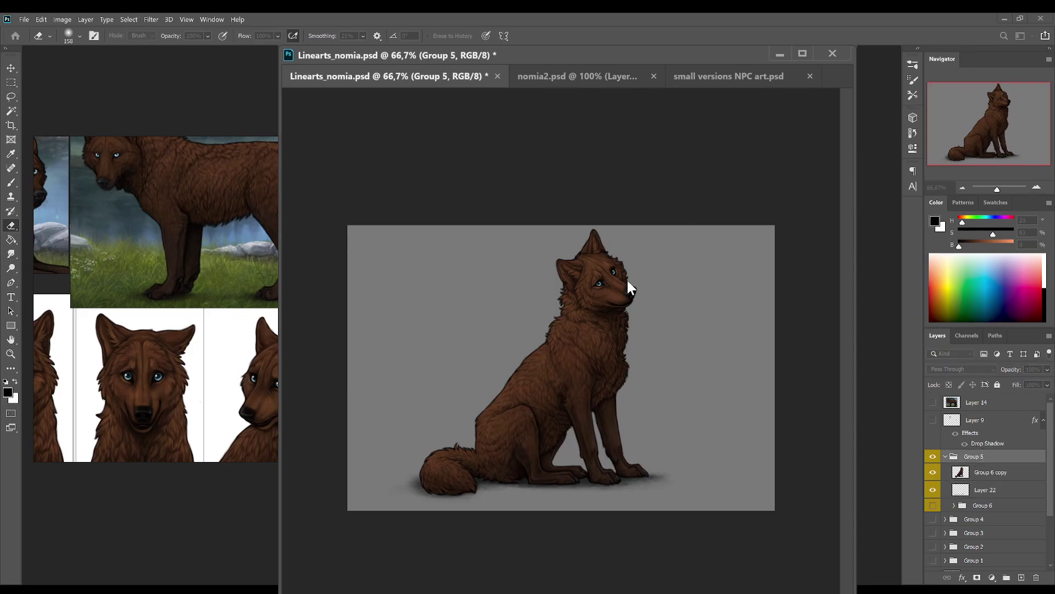
click(695, 77)
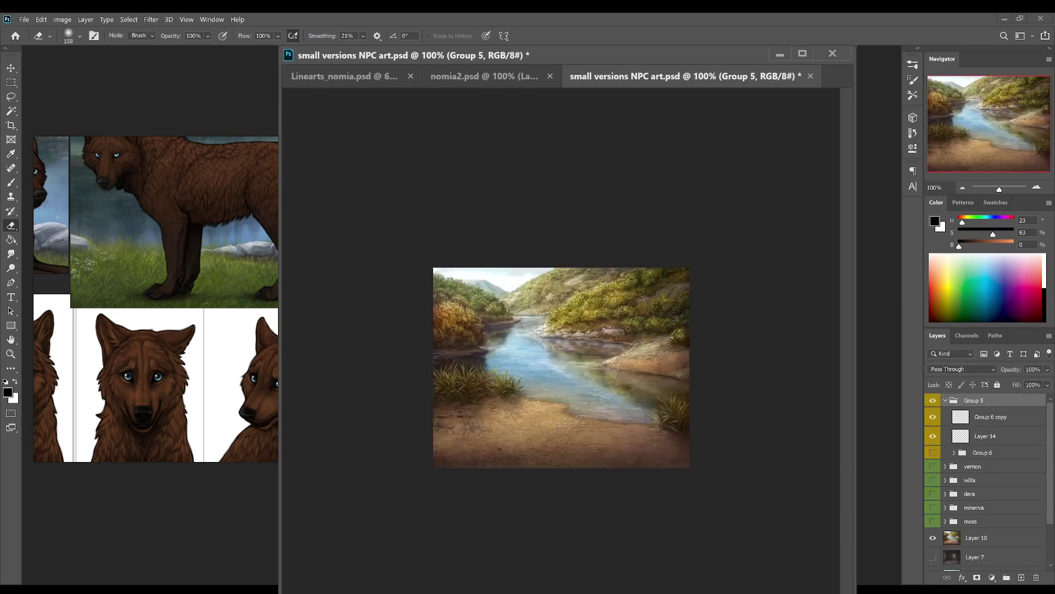
Step: Try scaling Group 5 to about 42.79% and placing the sitting wolf on the riverbank
key(ctrl+t)
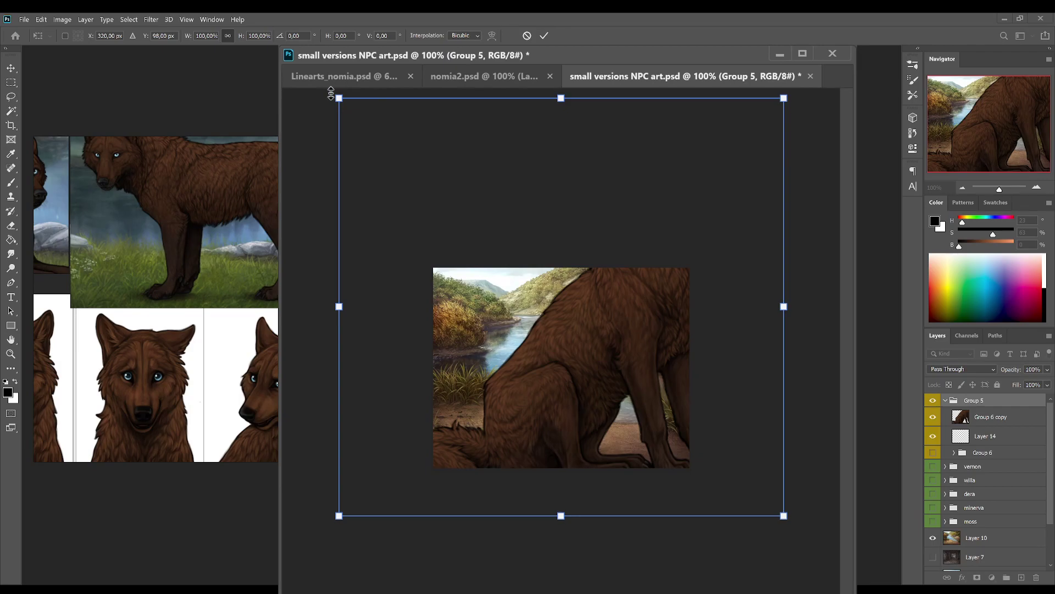
drag(337, 99, 496, 270)
drag(641, 334, 542, 298)
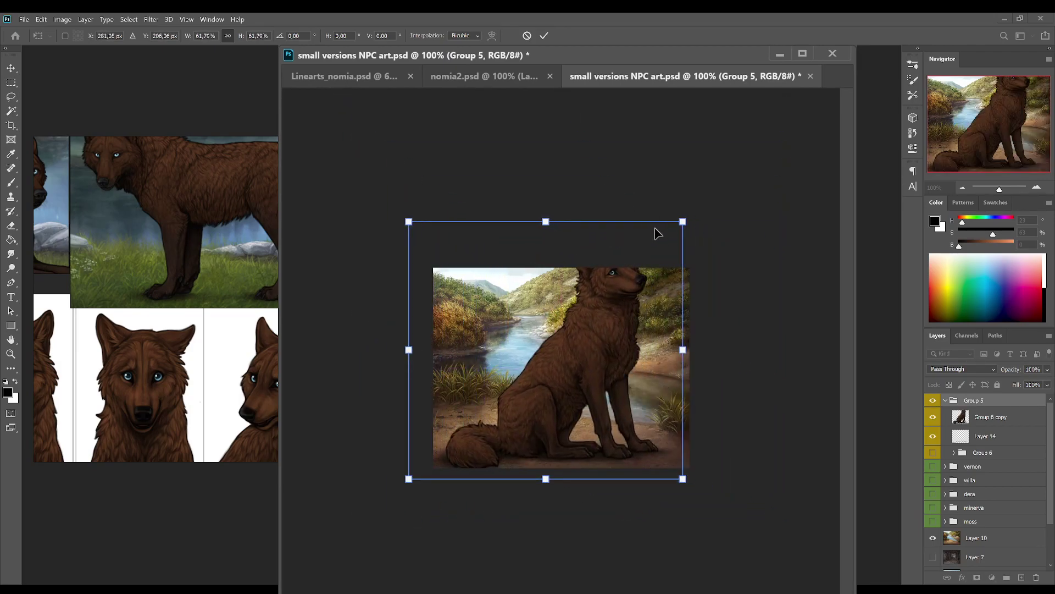
drag(682, 222, 599, 300)
drag(577, 335, 619, 324)
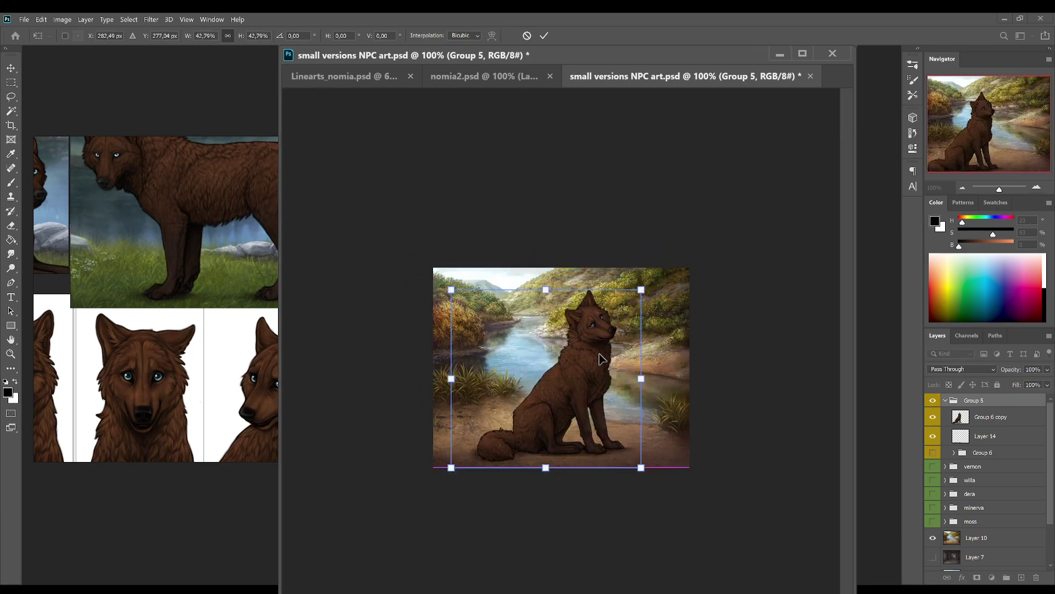
click(544, 35)
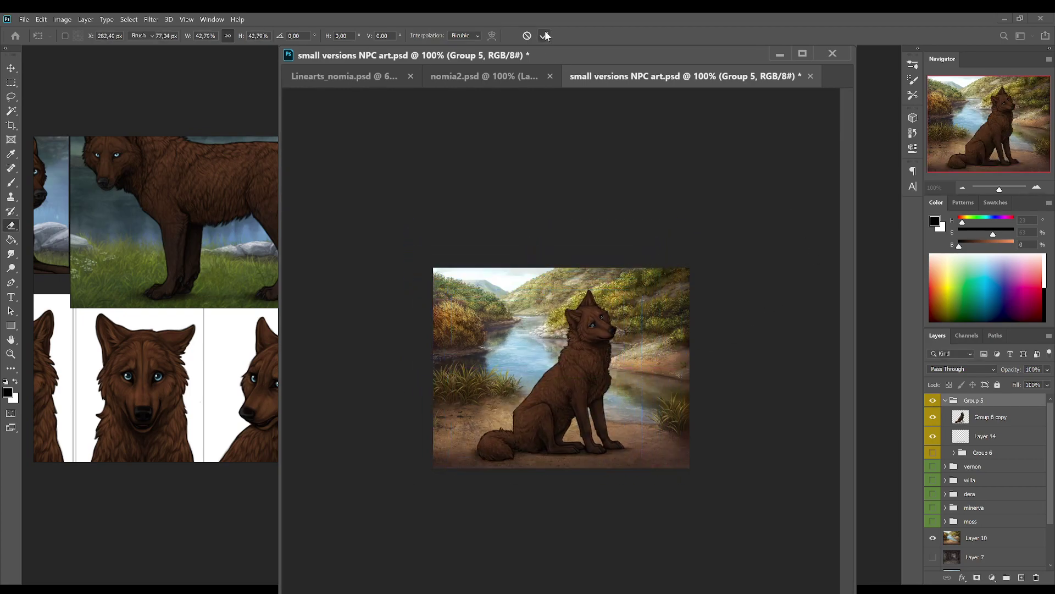
key(e)
click(962, 188)
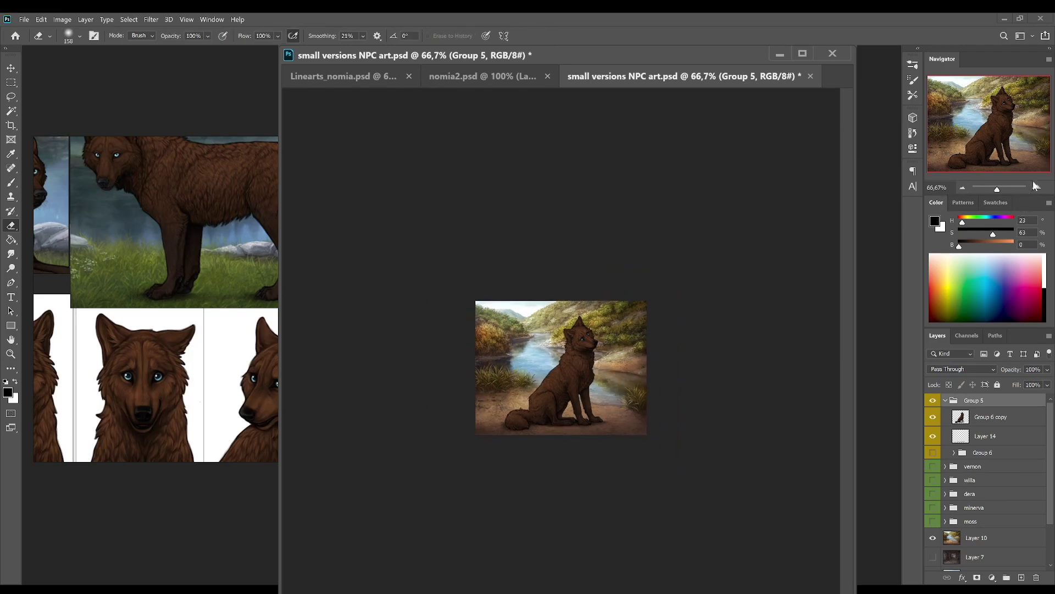
click(1036, 187)
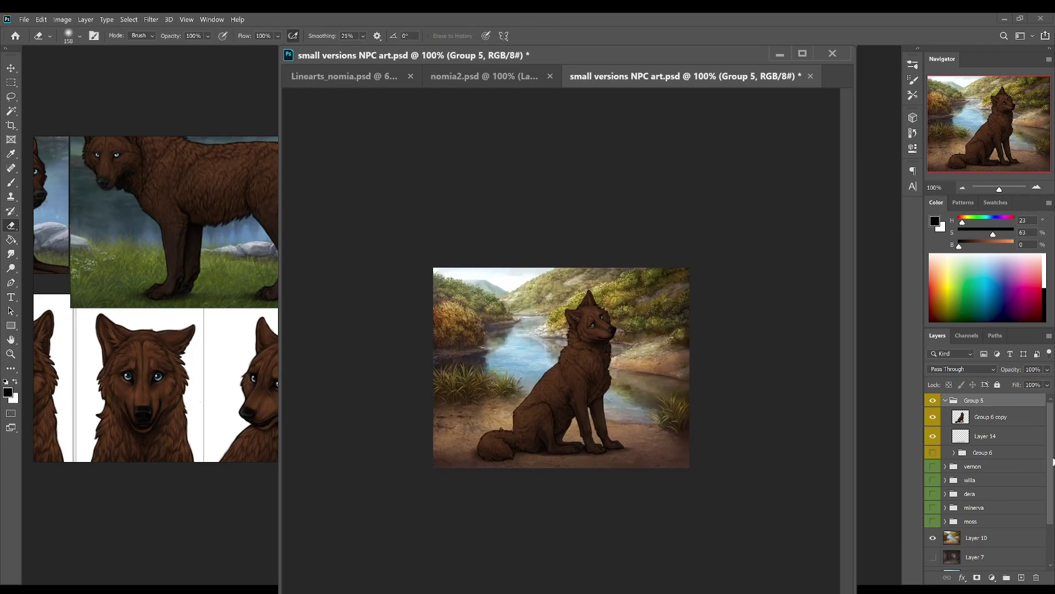
Step: Compare the sitting wolf's size with the willa group, and undo back to the unscaled Group 5
scroll(1047, 460, down, 1)
click(932, 464)
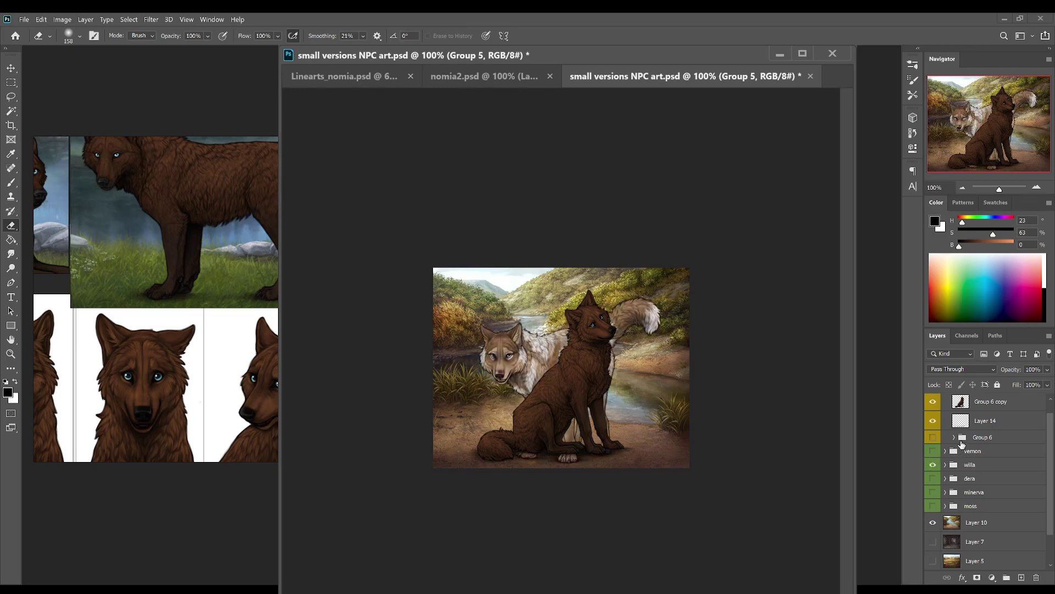
scroll(1047, 448, up, 1)
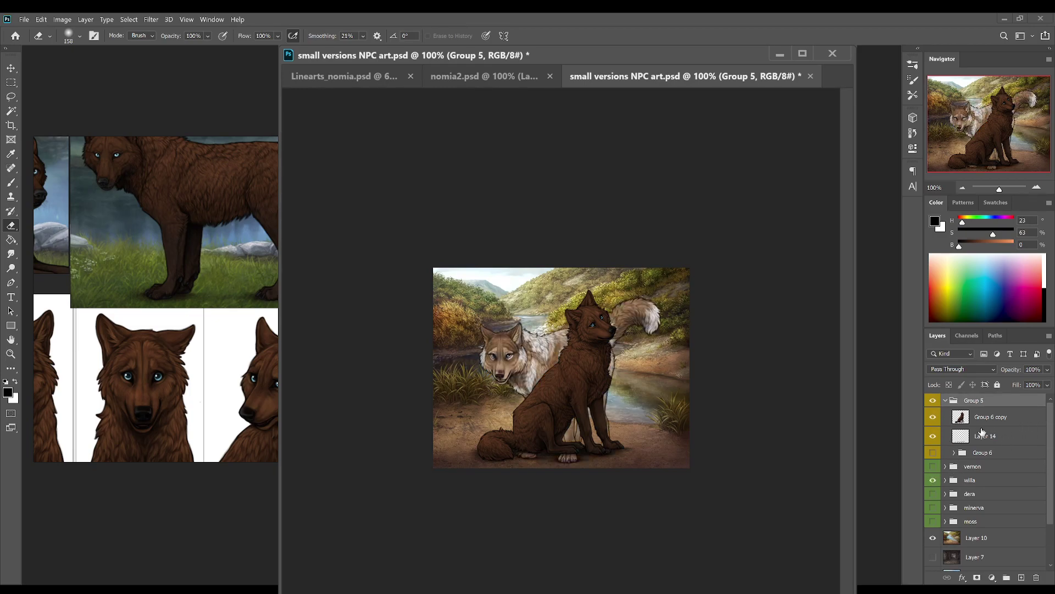
click(933, 400)
click(932, 400)
key(ctrl+z)
key(ctrl+z)
key(ctrl+z)
key(ctrl+z)
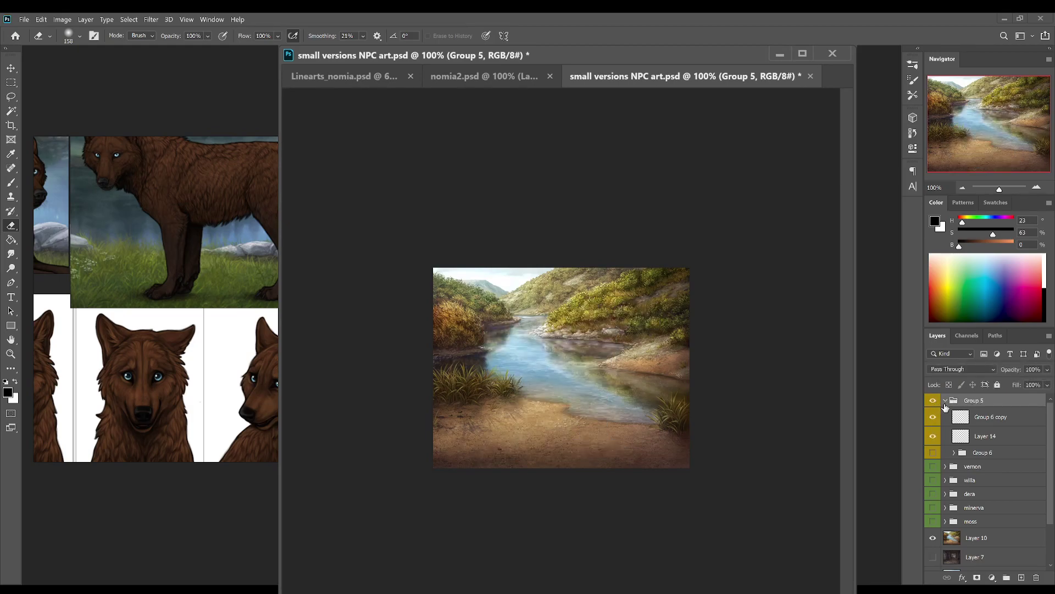
Step: Scale Group 5 to about 48.06% and place the sitting wolf on the sandy riverbank in front of the water
key(ctrl+t)
drag(479, 270, 679, 459)
drag(769, 543, 505, 322)
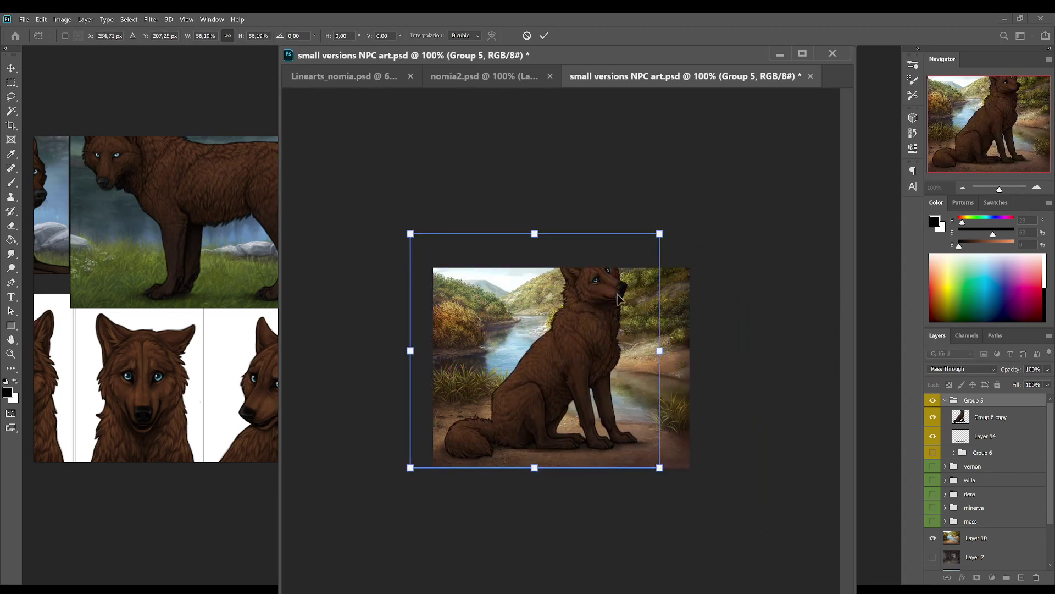
drag(619, 293, 640, 308)
drag(684, 250, 649, 280)
drag(604, 325, 614, 313)
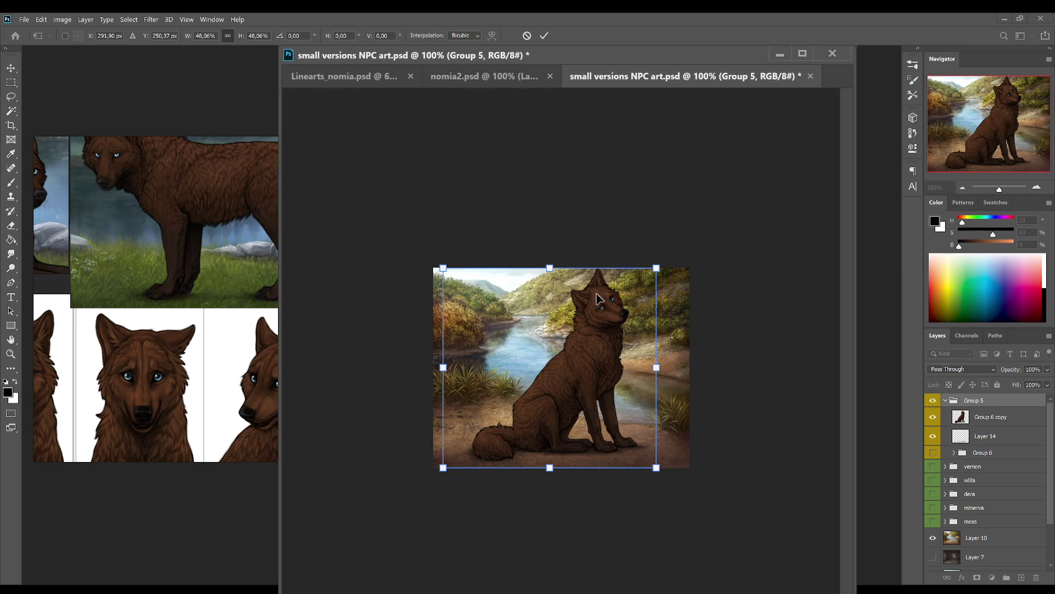
click(544, 35)
key(e)
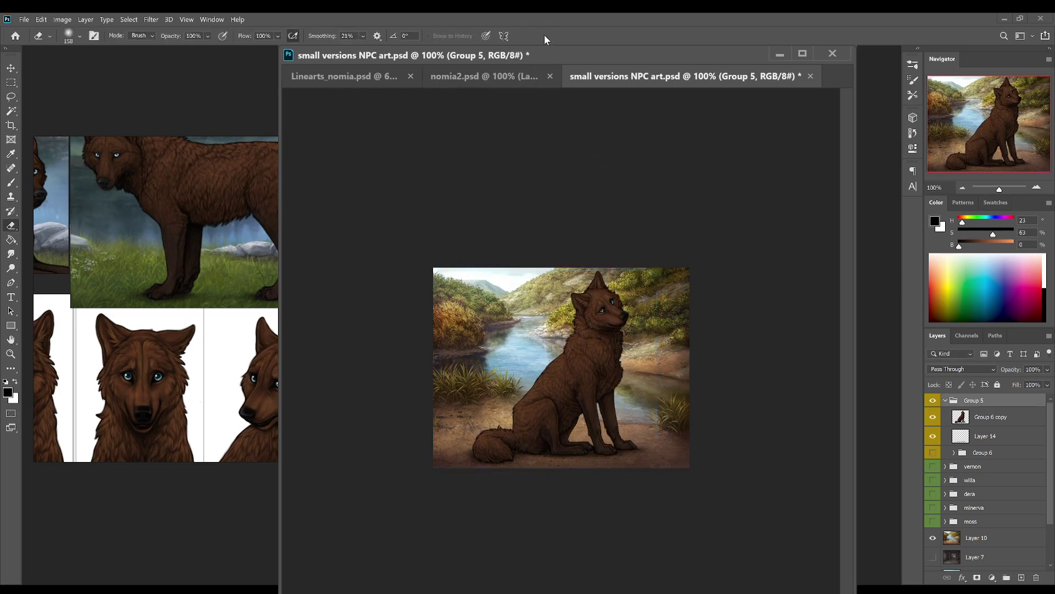
Step: Show the willa group as a size reference, scale Group 5 to 96.28%, and nudge it 2 px down and 3 px right
click(933, 480)
click(932, 401)
click(933, 400)
key(ctrl+t)
drag(656, 269, 651, 278)
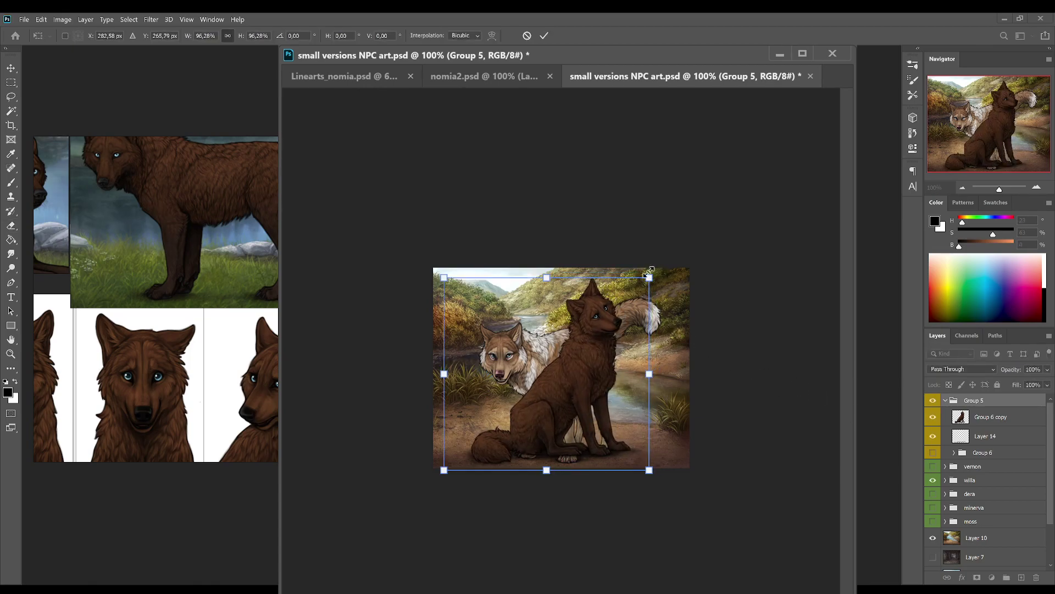
key(Down)
key(Down)
key(Right)
key(Right)
key(Right)
key(Right)
key(Right)
key(Right)
key(Right)
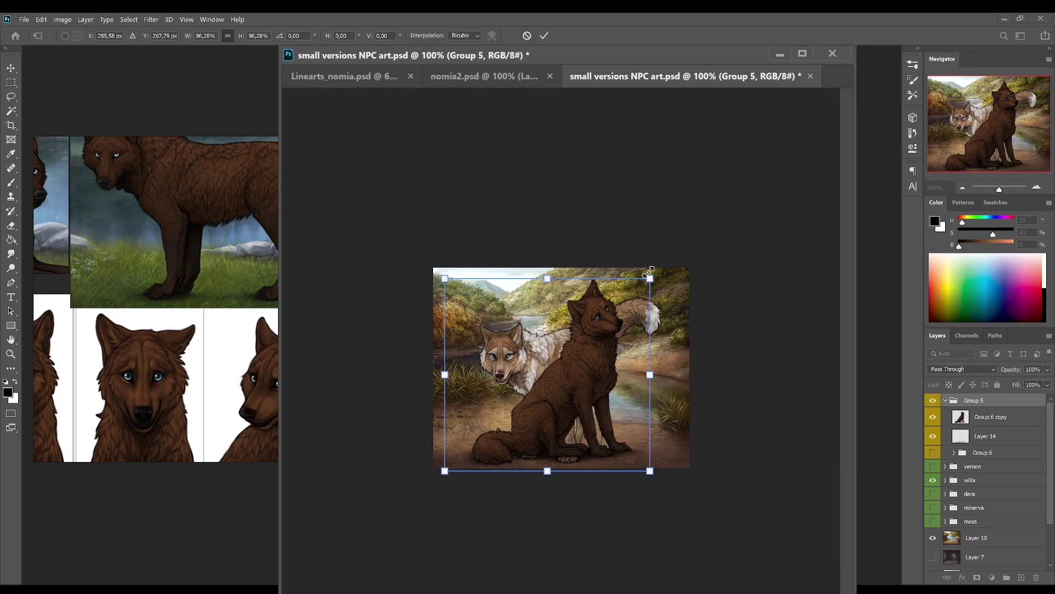
click(543, 36)
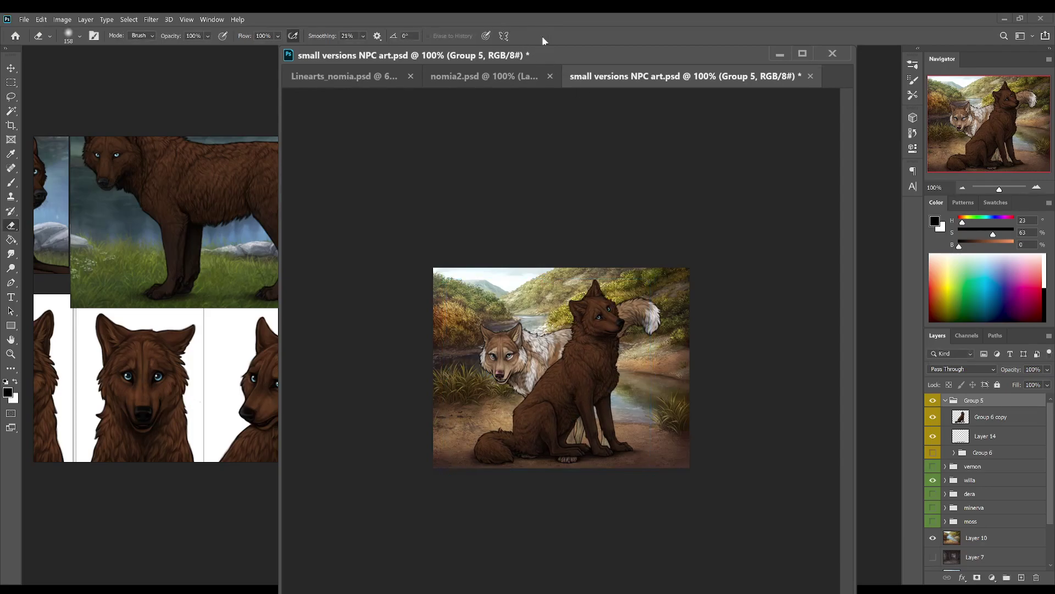
Step: Hide the willa group and compare the sitting wolf with the dera and minerva groups, leaving only Group 5 shown over the background
click(932, 479)
click(932, 494)
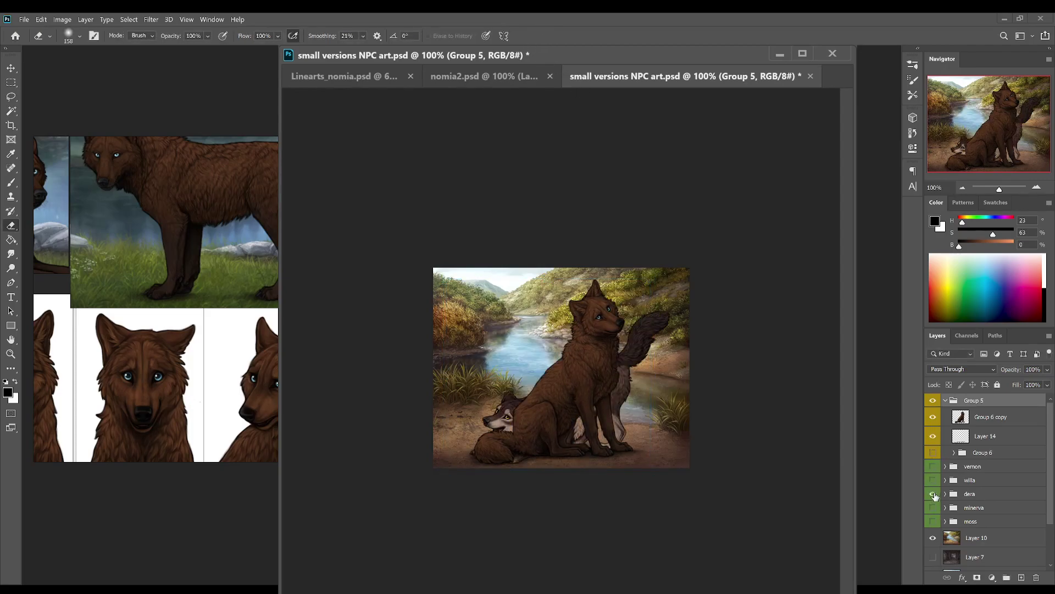
click(933, 416)
click(933, 417)
click(932, 494)
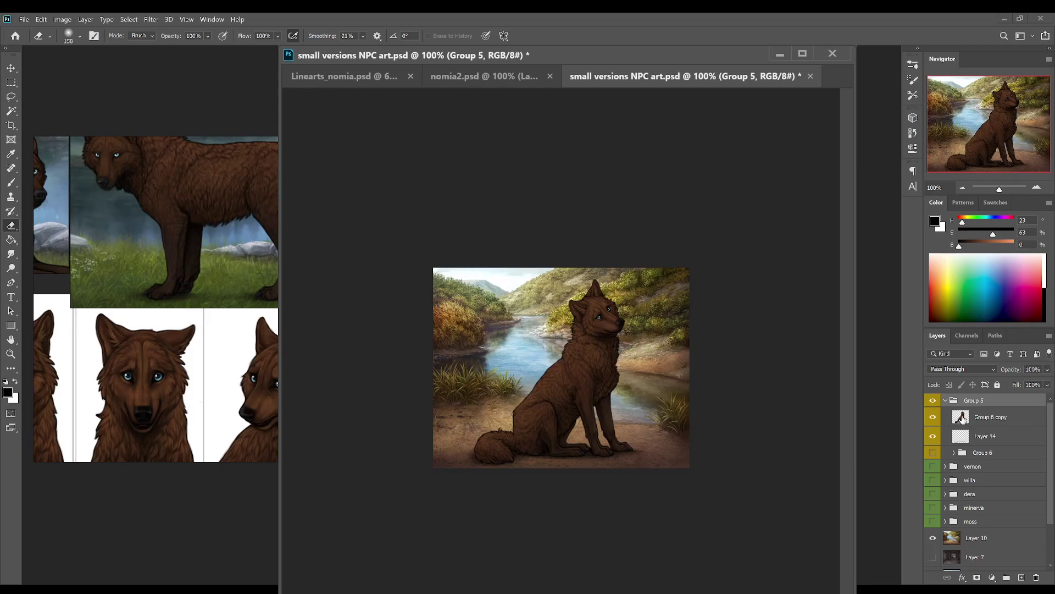
click(932, 404)
click(932, 404)
click(933, 416)
click(932, 416)
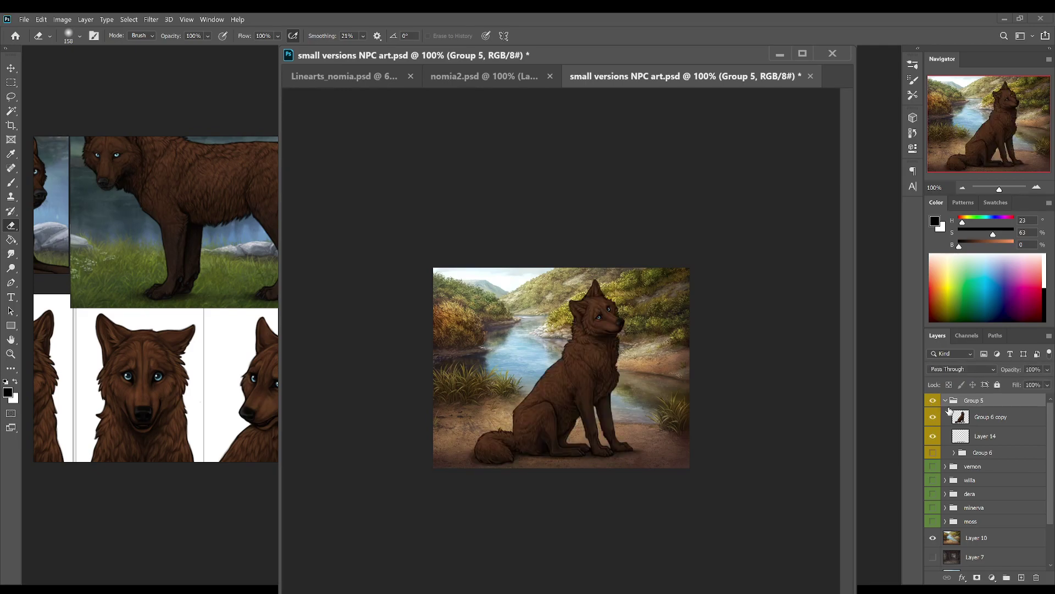
click(933, 494)
click(932, 495)
click(933, 507)
click(932, 403)
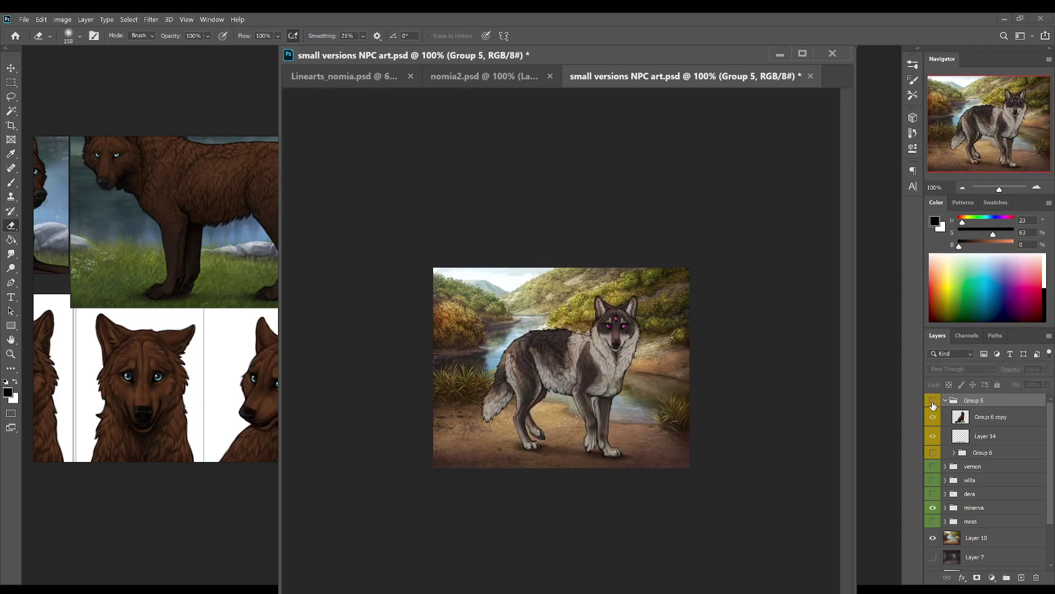
click(932, 401)
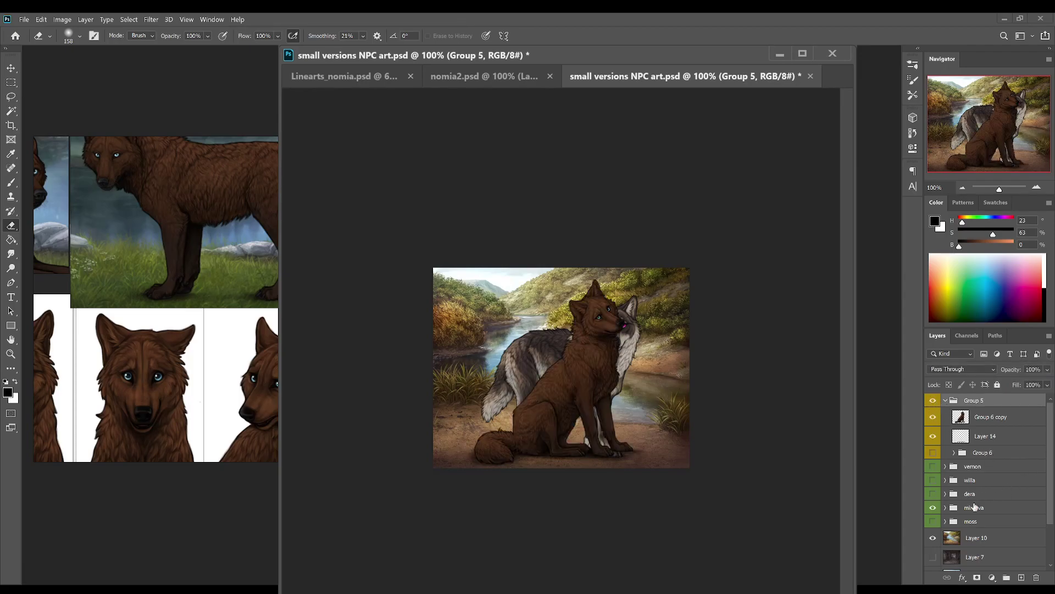
click(933, 507)
Step: Nudge Group 5 3 px down and 2 px left on the river background
key(ctrl+t)
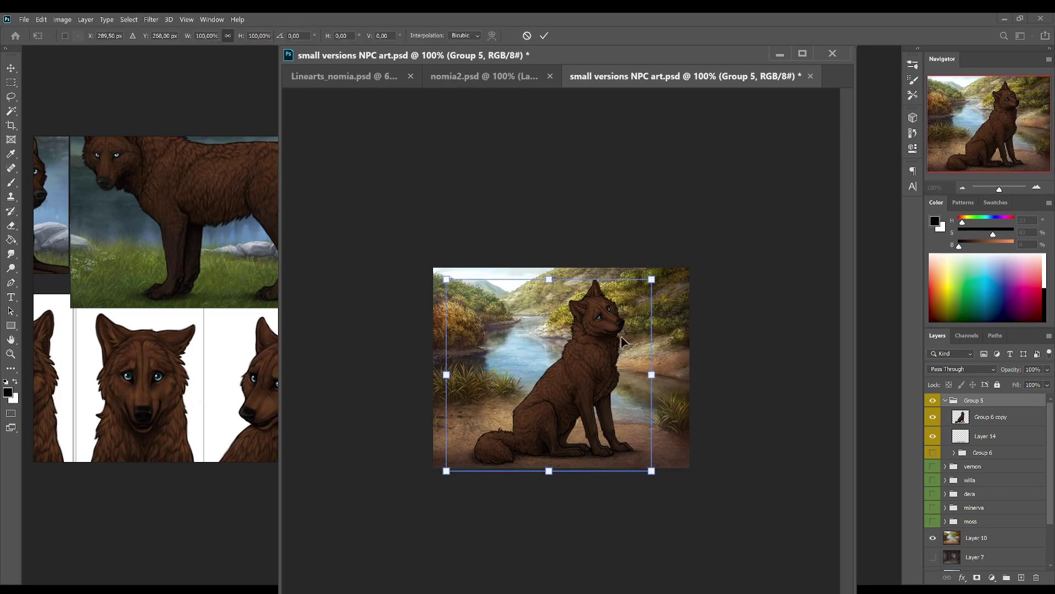
key(Down)
key(Down)
key(Down)
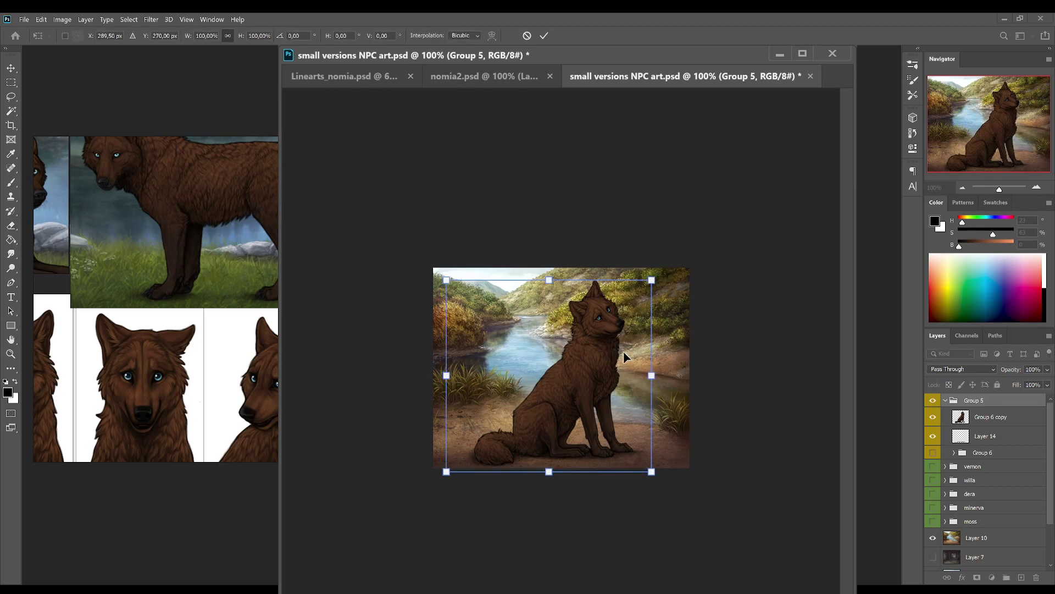
key(Left)
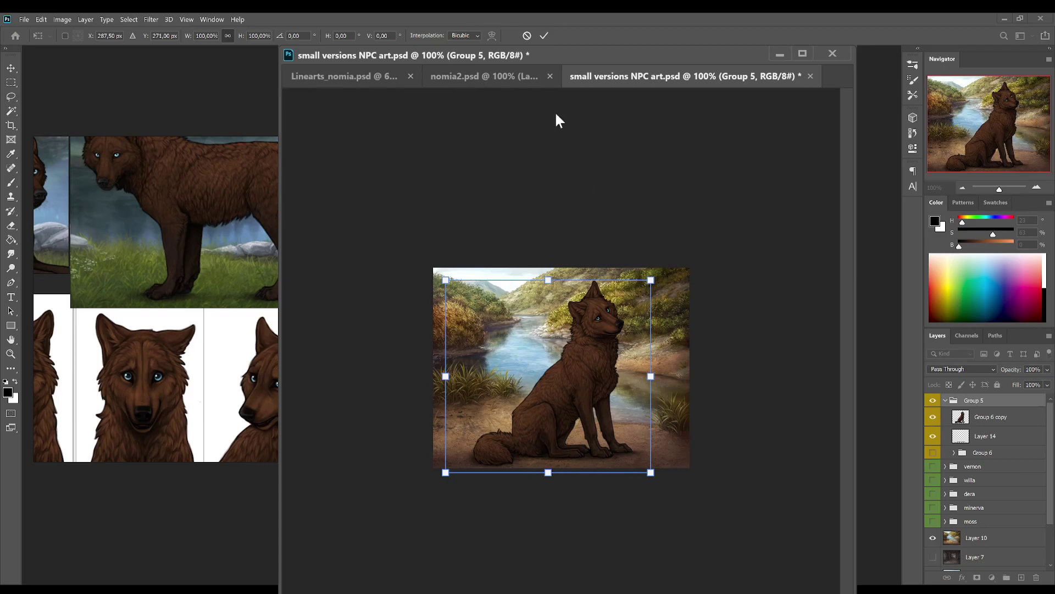
click(543, 35)
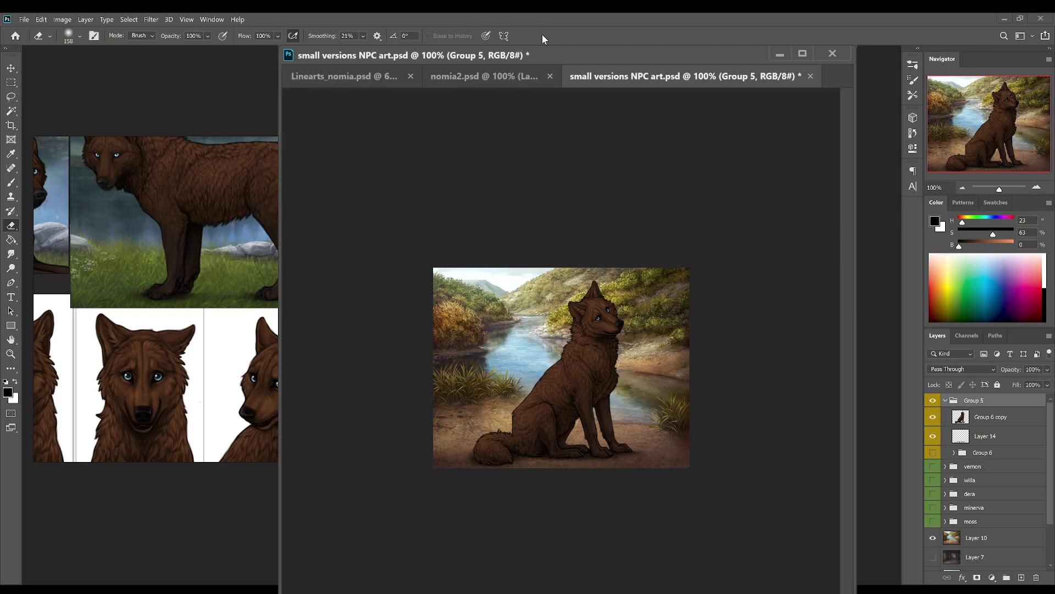
Step: Switch back to Linearts_nomia.psd, save it, and view the sitting wolf at 100% zoom
click(342, 72)
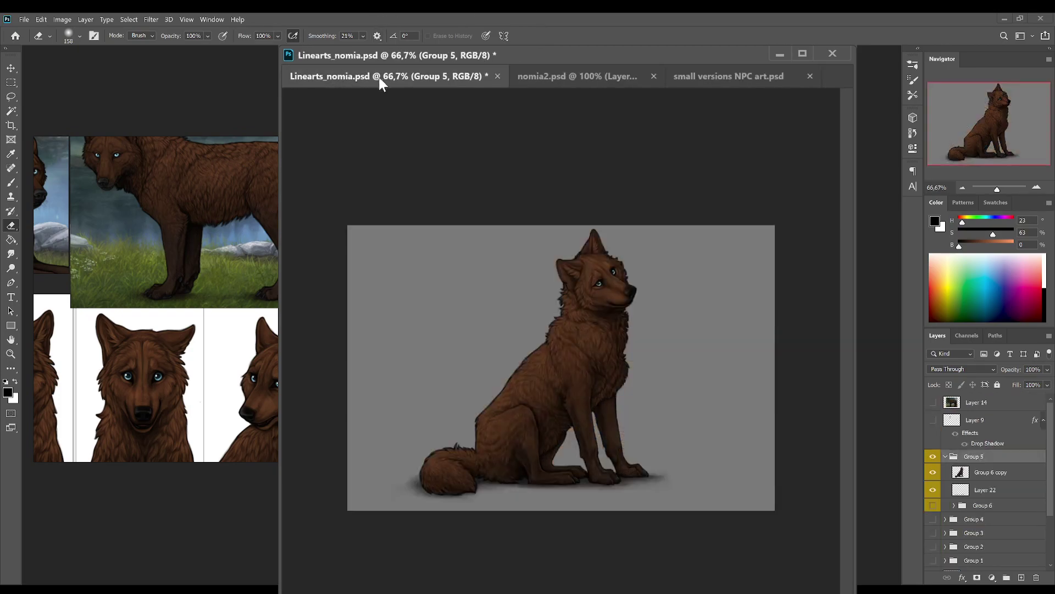
key(ctrl+s)
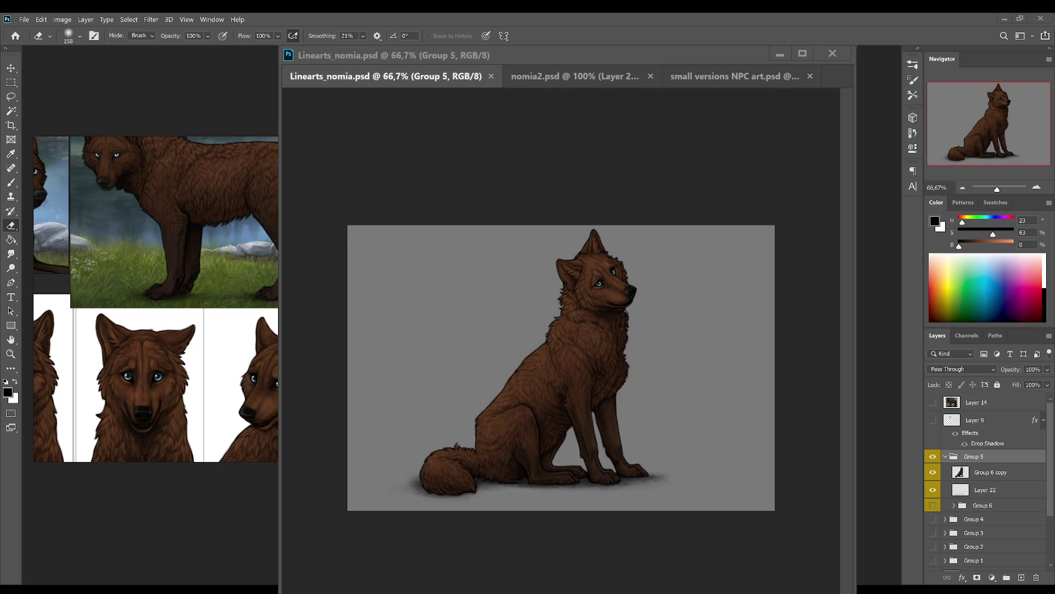
click(1027, 164)
click(1036, 188)
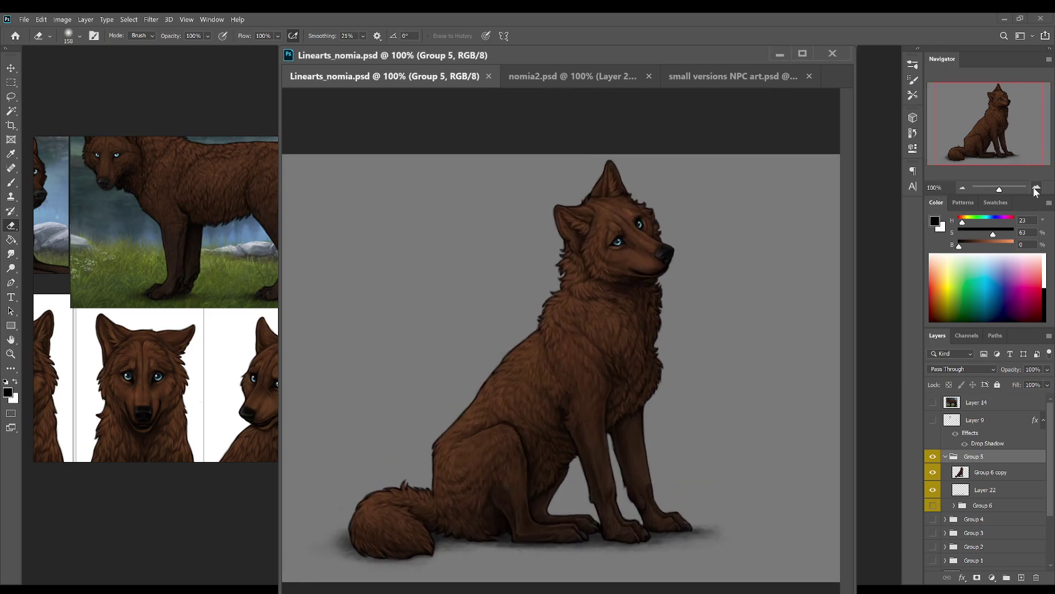